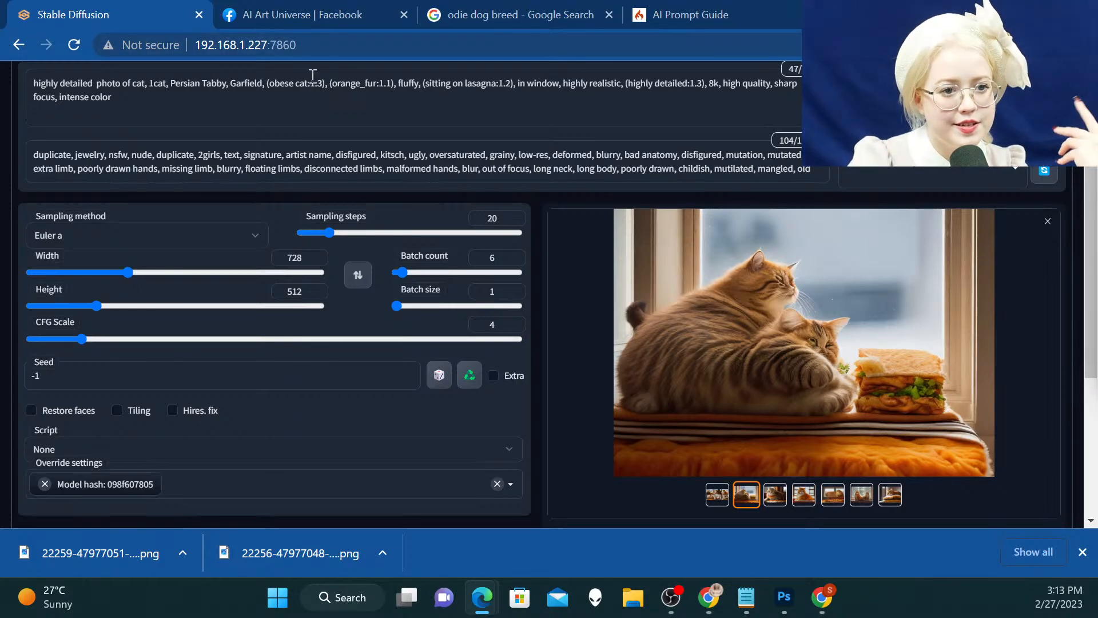
Enlarge the generated images and browse through the batch to compare the cats, then dismiss the downloads bar
{"action": "left_click", "coordinate": [697, 265]}
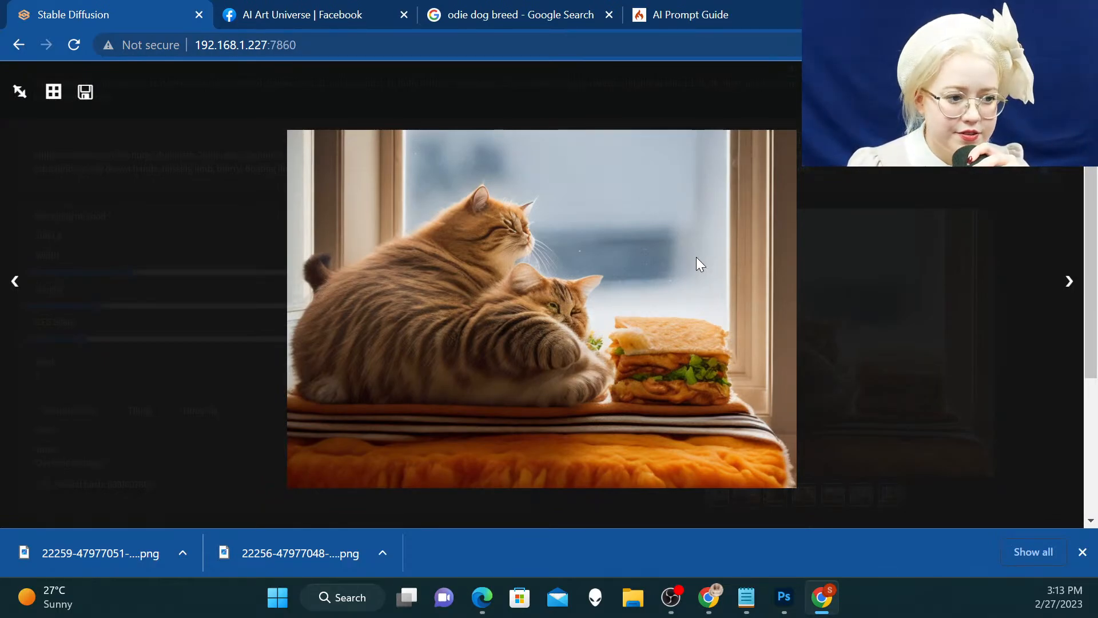
{"action": "key", "text": "Right"}
{"action": "key", "text": "Right"}
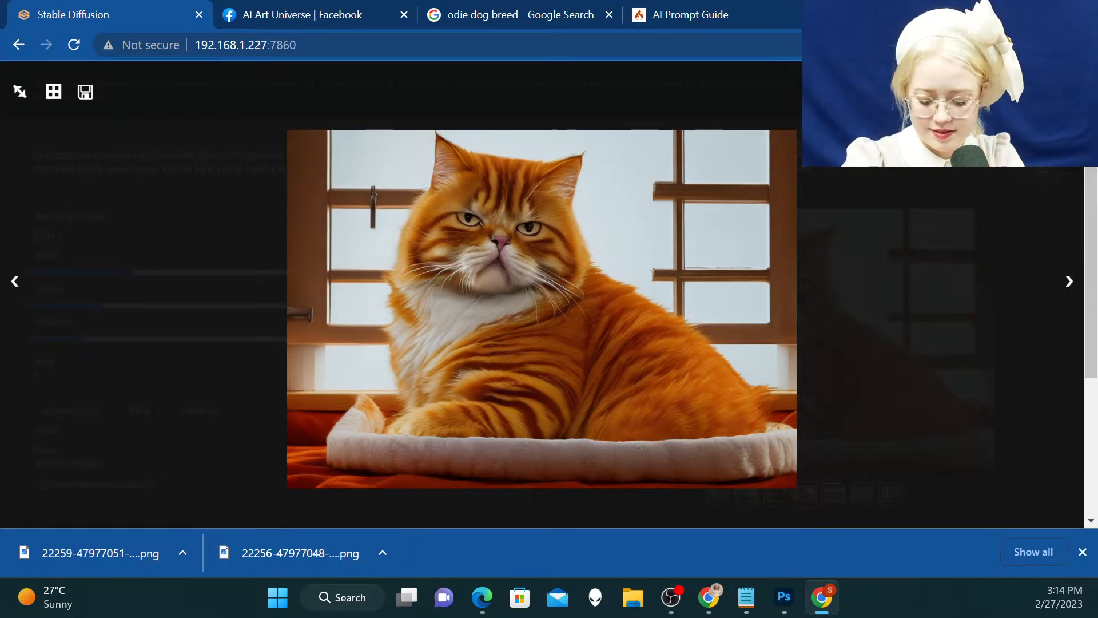
{"action": "key", "text": "Right"}
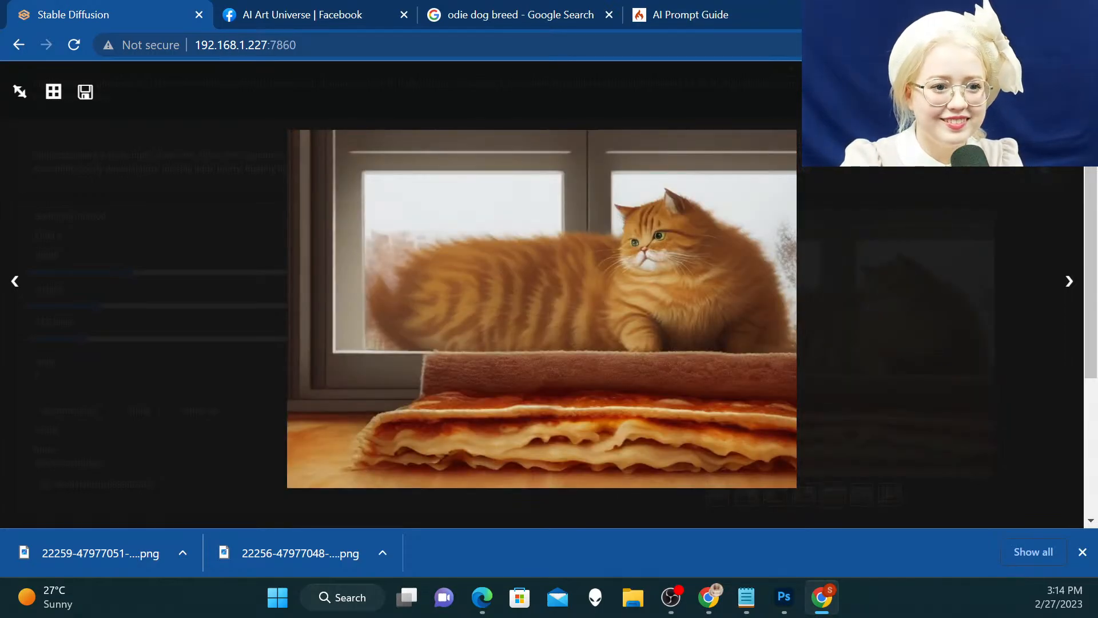
{"action": "key", "text": "Right"}
{"action": "key", "text": "Left"}
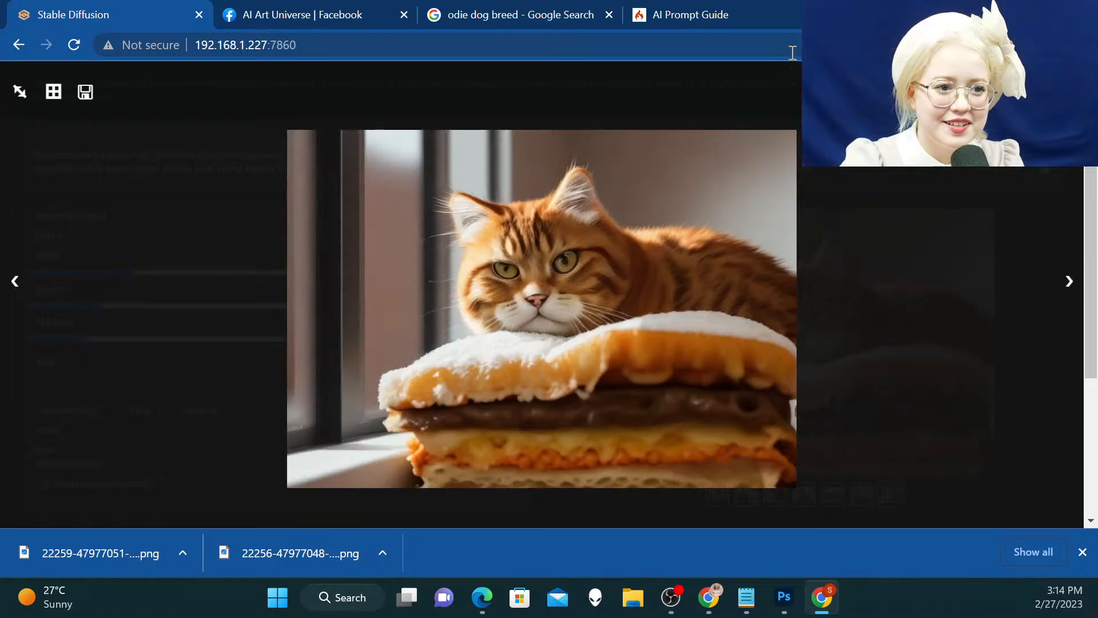
{"action": "key", "text": "alt+Tab"}
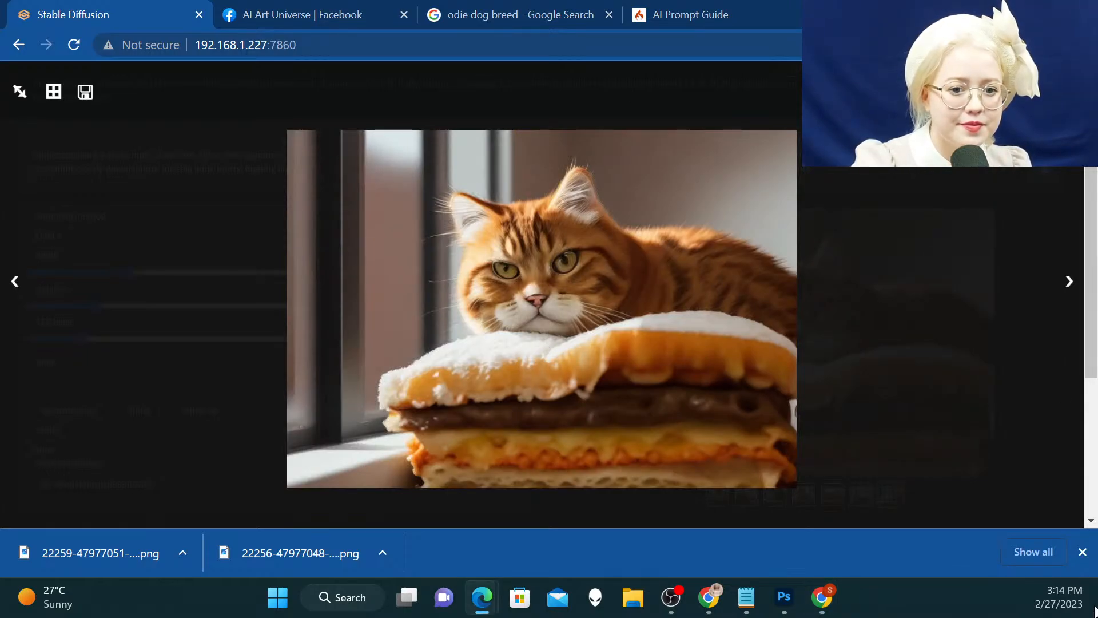
{"action": "left_click", "coordinate": [1083, 552]}
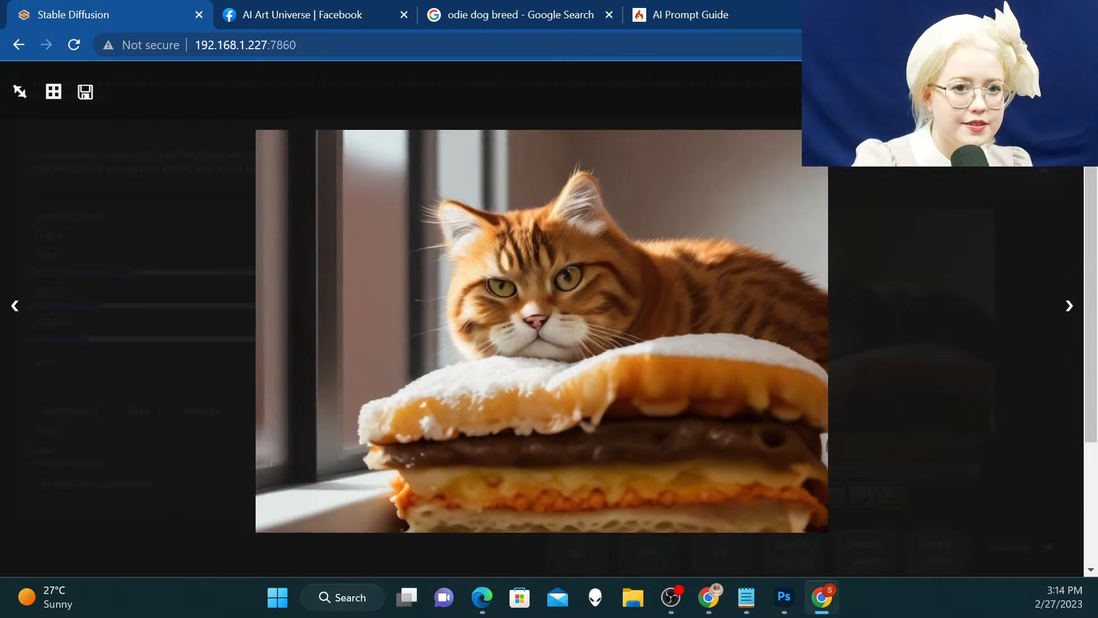
Close the enlarged image and add "angry," to the prompt between "fluffy," and "(sitting on lasagna:1.2)"
{"action": "left_click", "coordinate": [657, 179]}
{"action": "scroll", "coordinate": [657, 179], "scroll_direction": "up", "scroll_amount": 2}
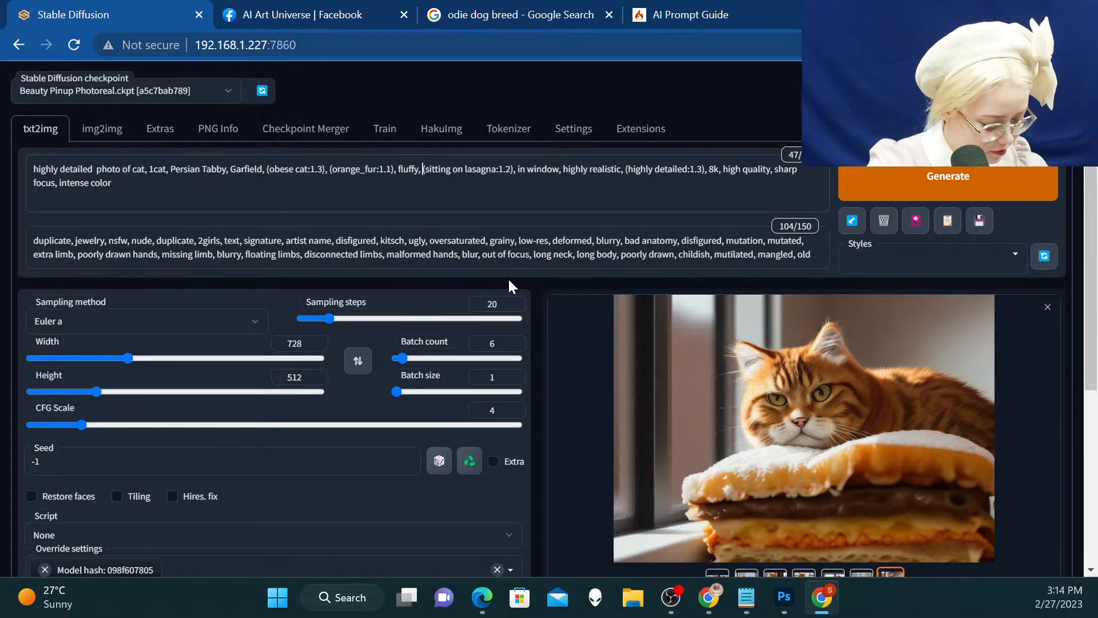
{"action": "type", "text": "angry,"}
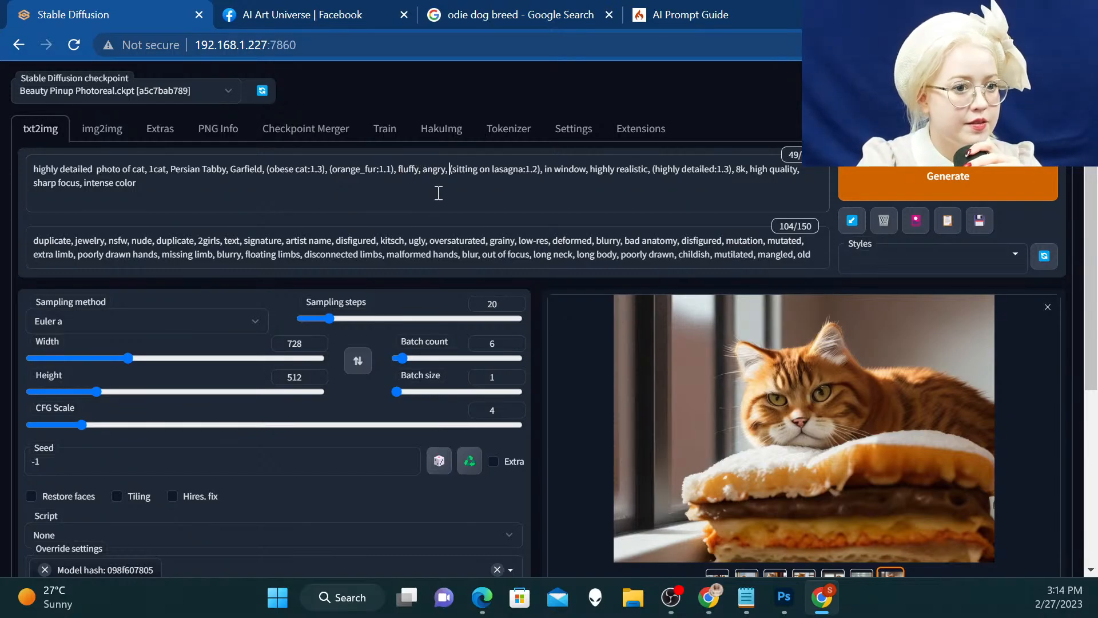
Copy the seed 47977051 from the selected image's generation details and set it as the generation seed
{"action": "scroll", "coordinate": [572, 172], "scroll_direction": "down", "scroll_amount": 1}
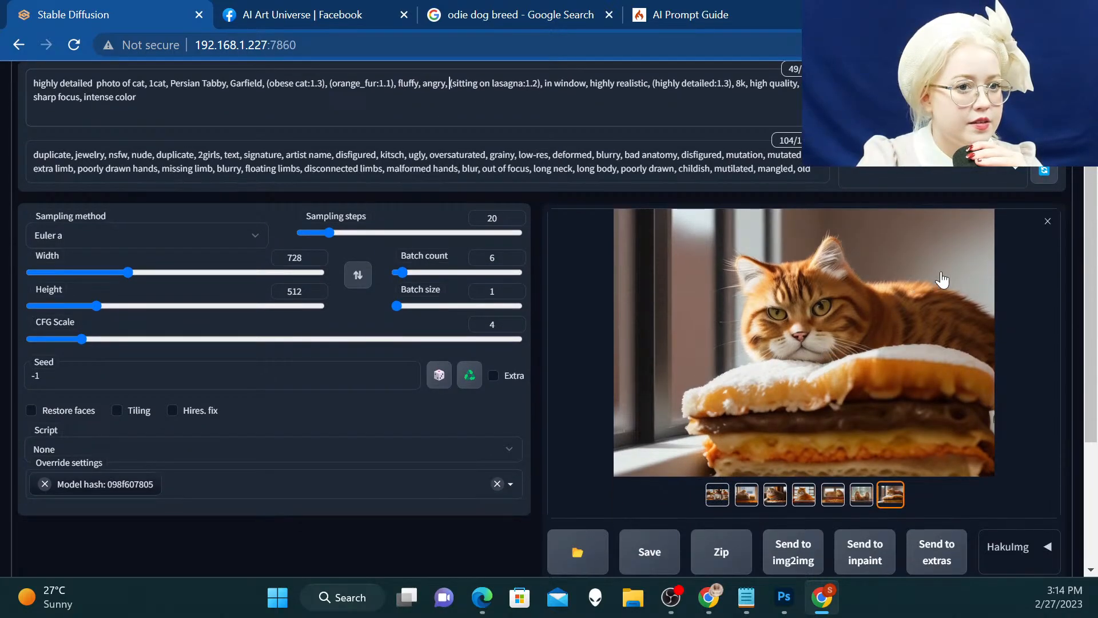
{"action": "scroll", "coordinate": [882, 299], "scroll_direction": "down", "scroll_amount": 2}
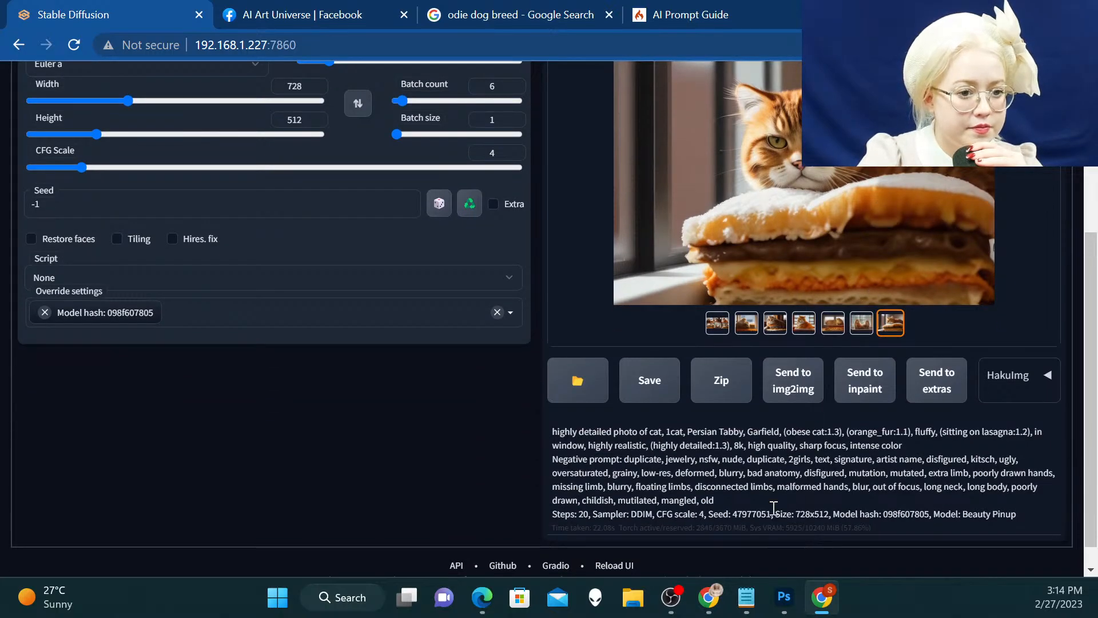
{"action": "left_click_drag", "start_coordinate": [771, 513], "coordinate": [733, 514]}
{"action": "key", "text": "ctrl+c"}
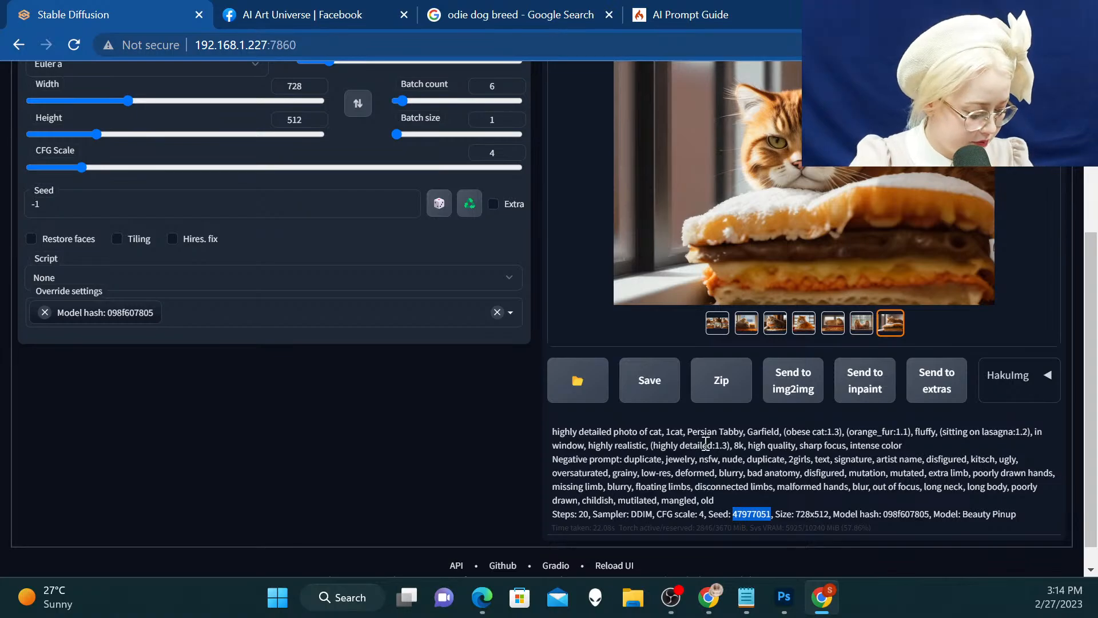
{"action": "scroll", "coordinate": [629, 435], "scroll_direction": "up", "scroll_amount": 4}
{"action": "scroll", "coordinate": [111, 452], "scroll_direction": "down", "scroll_amount": 3}
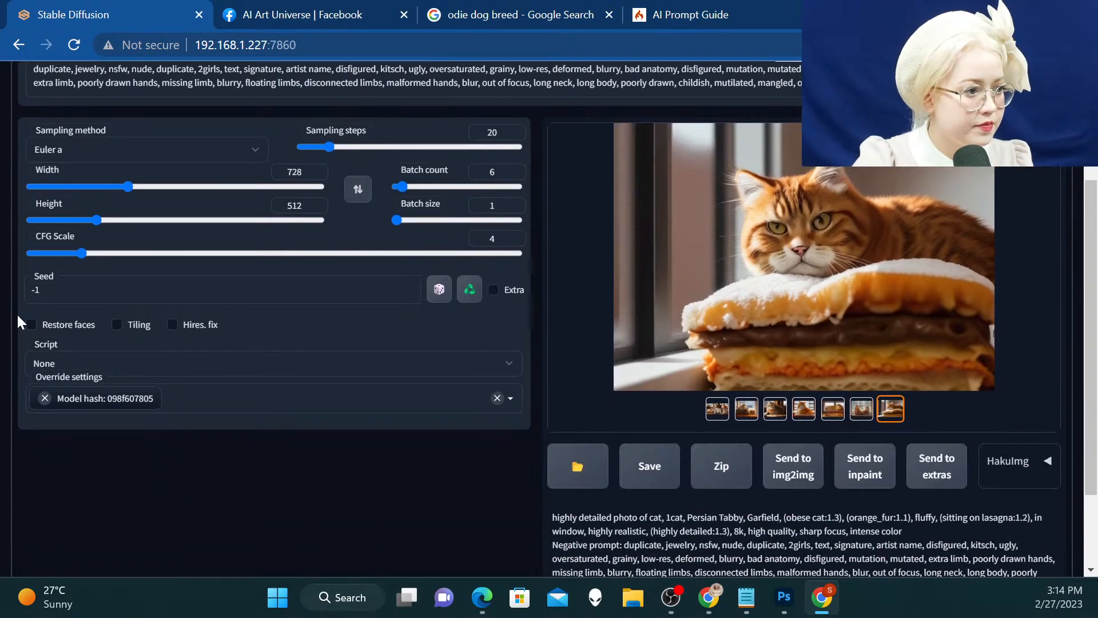
{"action": "left_click", "coordinate": [51, 289]}
{"action": "key", "text": "ctrl+v"}
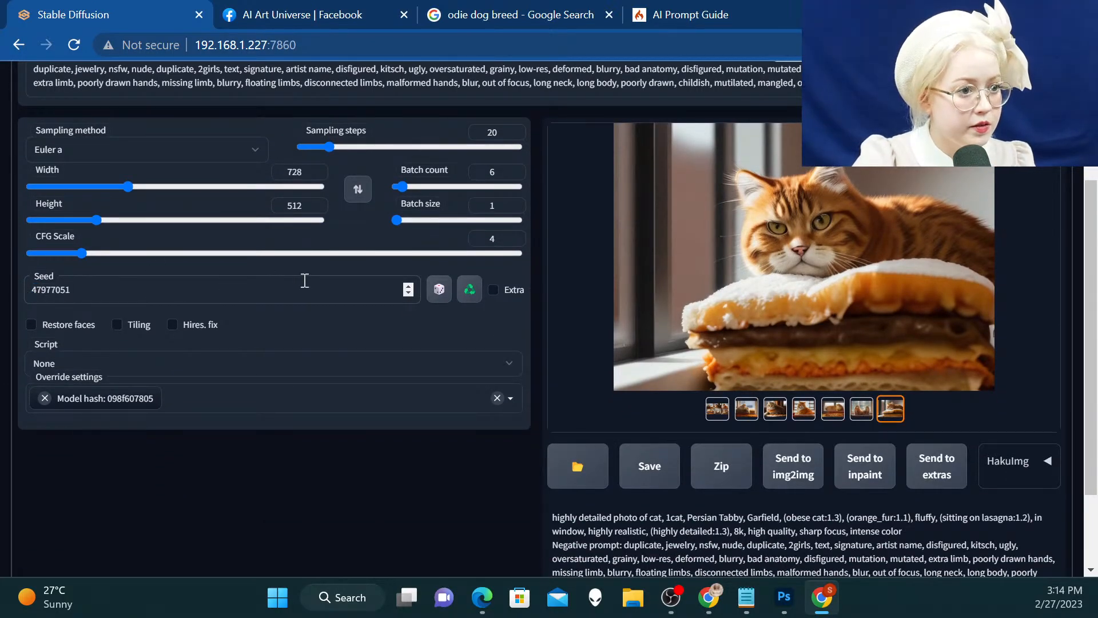
Set the batch count to 1, leaving the extra seed options off
{"action": "left_click", "coordinate": [493, 288]}
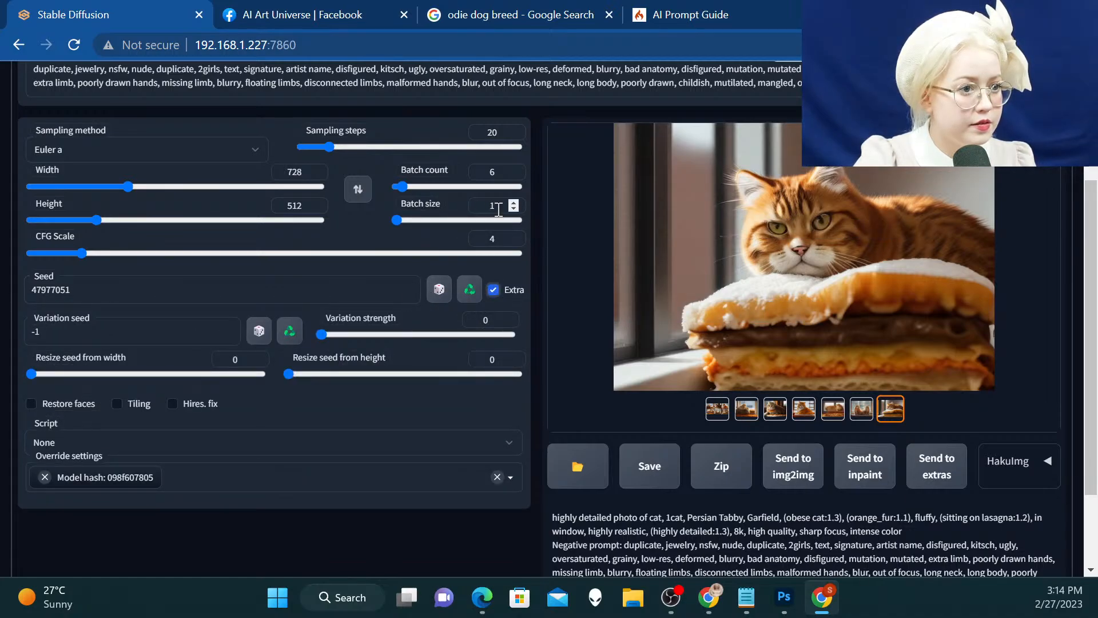
{"action": "double_click", "coordinate": [491, 172]}
{"action": "type", "text": "1"}
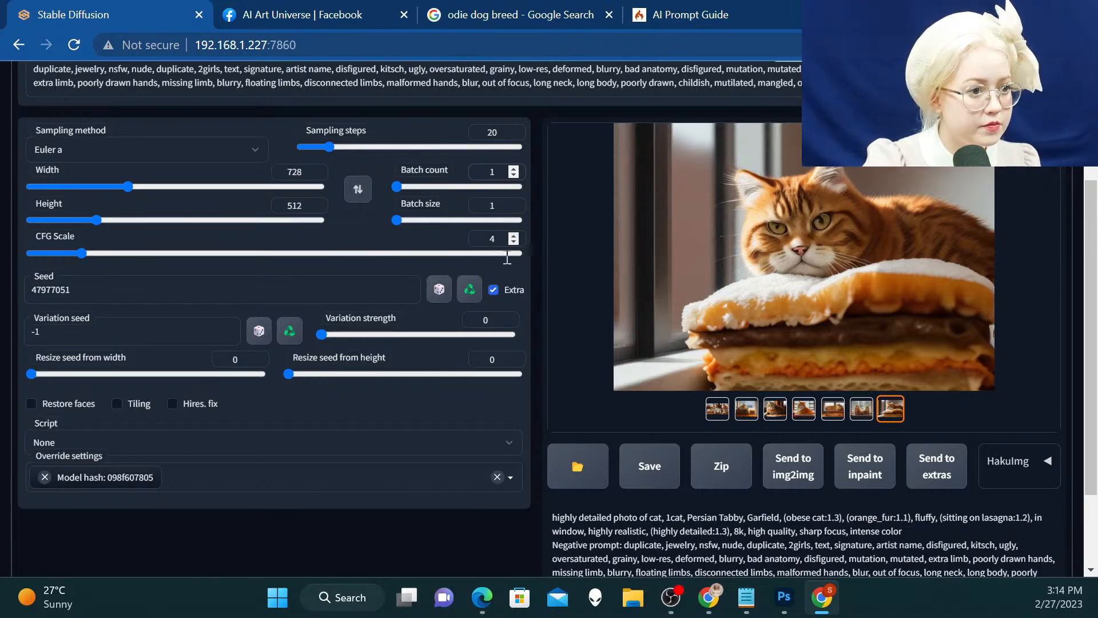
{"action": "left_click", "coordinate": [493, 289]}
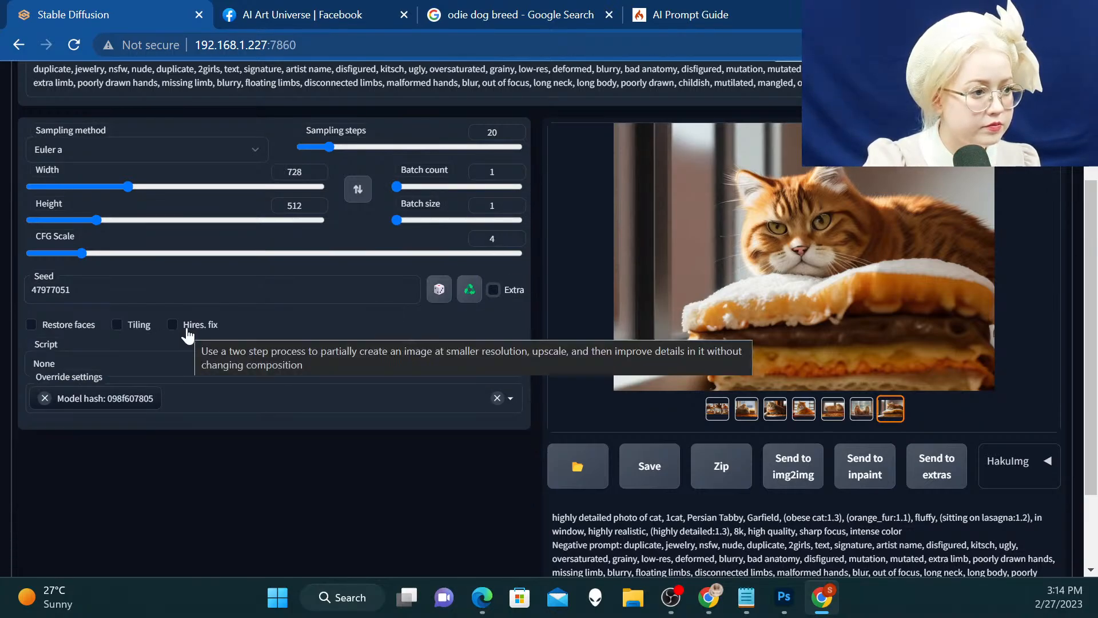
Increase the emphasis on "fluffy" in the prompt to (fluffy:1.1)
{"action": "scroll", "coordinate": [156, 311], "scroll_direction": "up", "scroll_amount": 3}
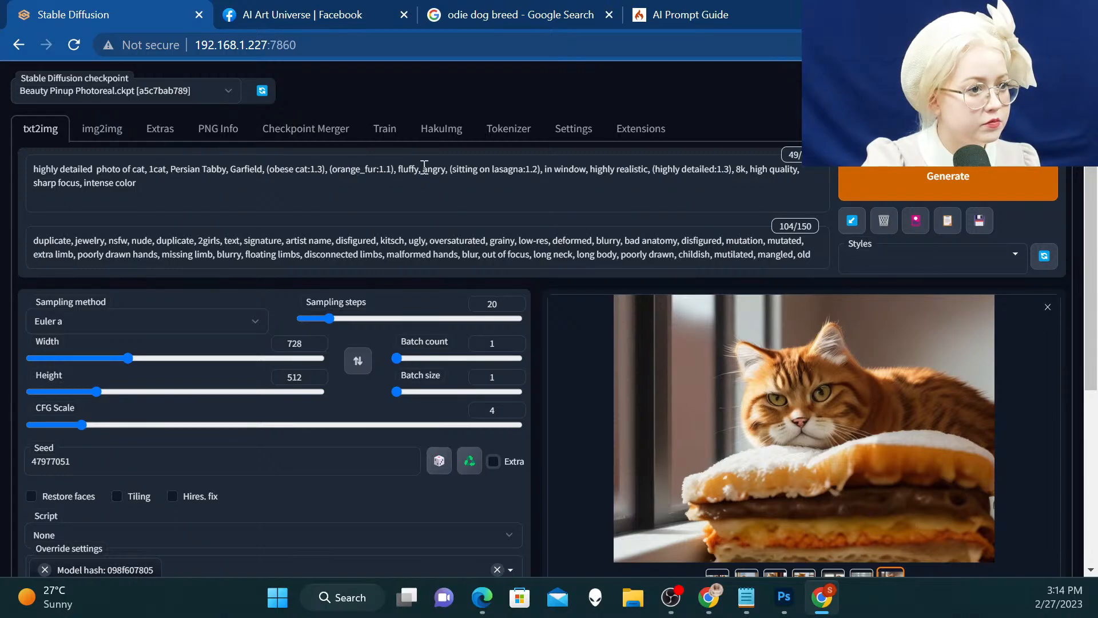
{"action": "left_click_drag", "start_coordinate": [420, 169], "coordinate": [398, 167]}
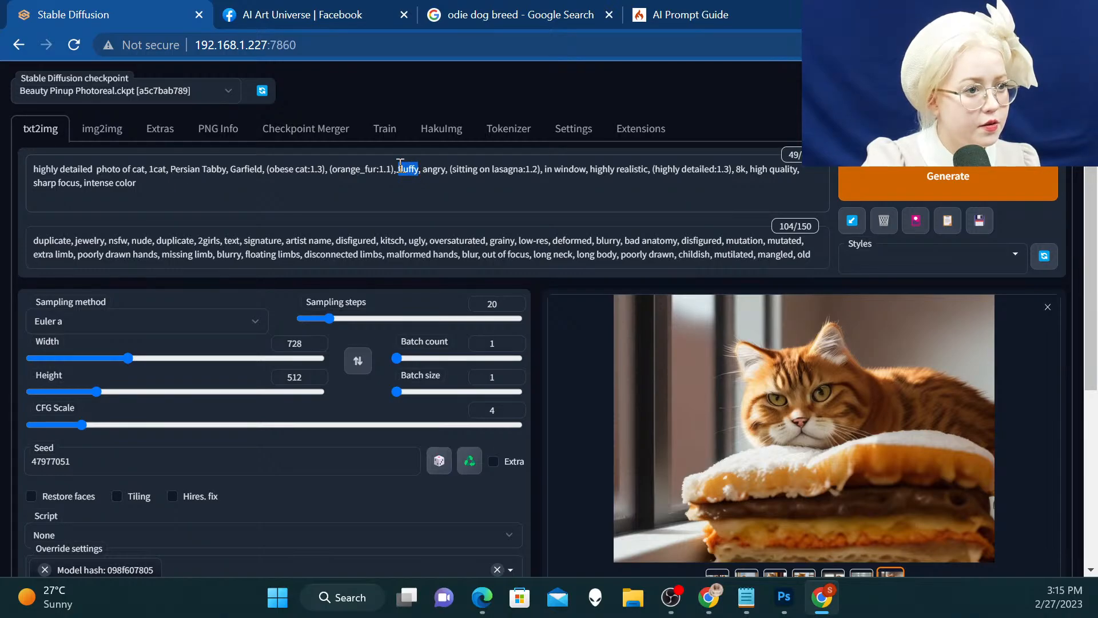
{"action": "key", "text": "ctrl+Up"}
{"action": "left_click", "coordinate": [485, 196]}
Generate a single image from the edited prompt with the fixed seed
{"action": "scroll", "coordinate": [469, 257], "scroll_direction": "down", "scroll_amount": 1}
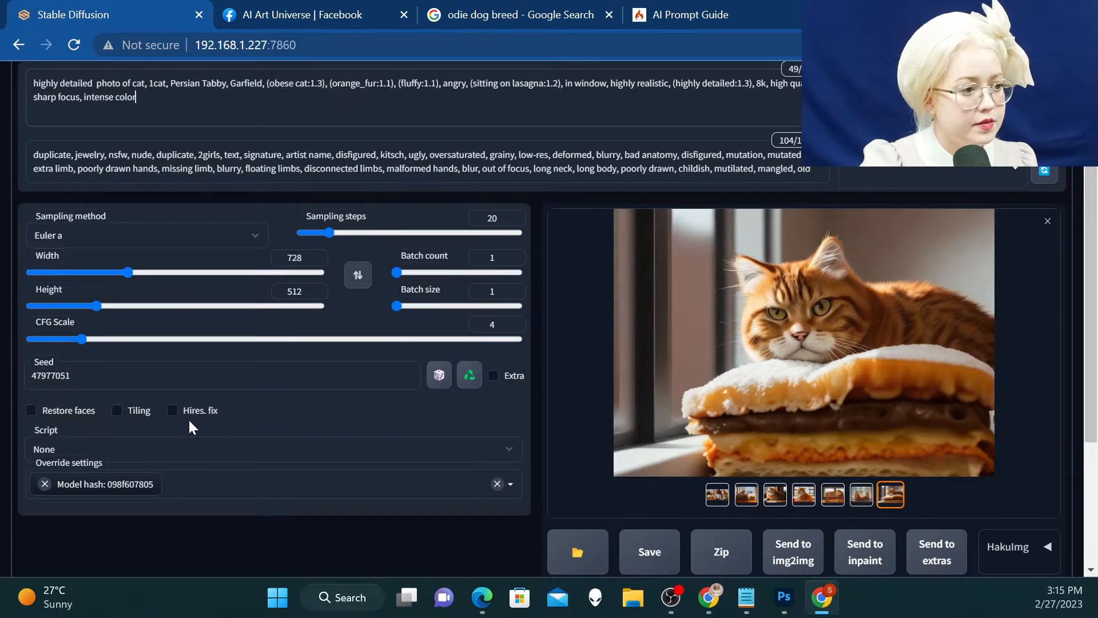
{"action": "scroll", "coordinate": [868, 171], "scroll_direction": "up", "scroll_amount": 1}
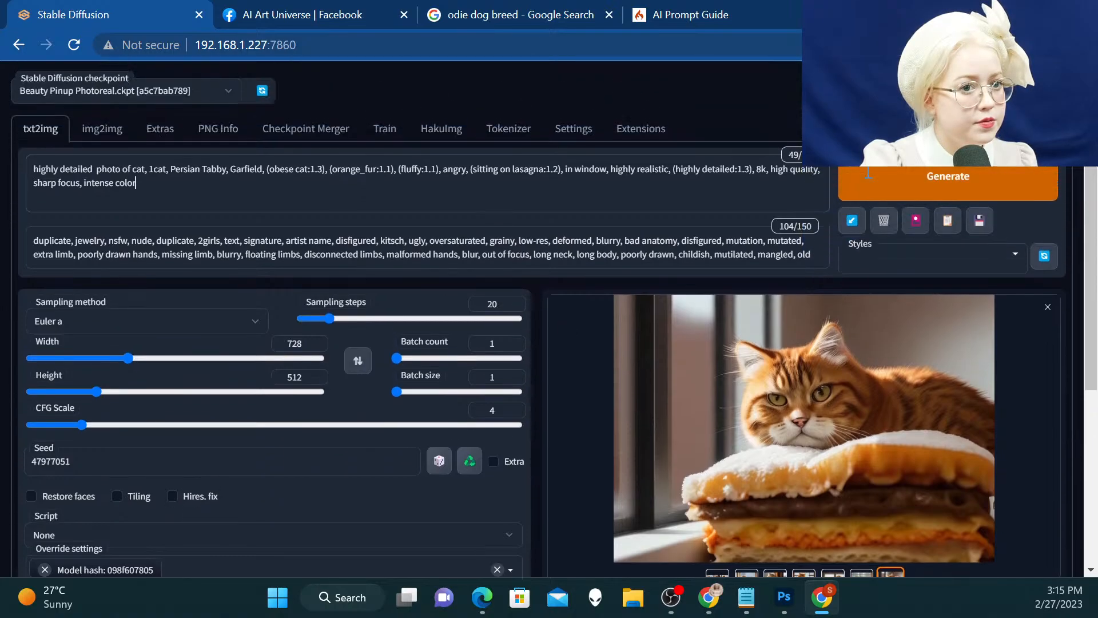
{"action": "left_click", "coordinate": [922, 176]}
{"action": "scroll", "coordinate": [808, 252], "scroll_direction": "down", "scroll_amount": 1}
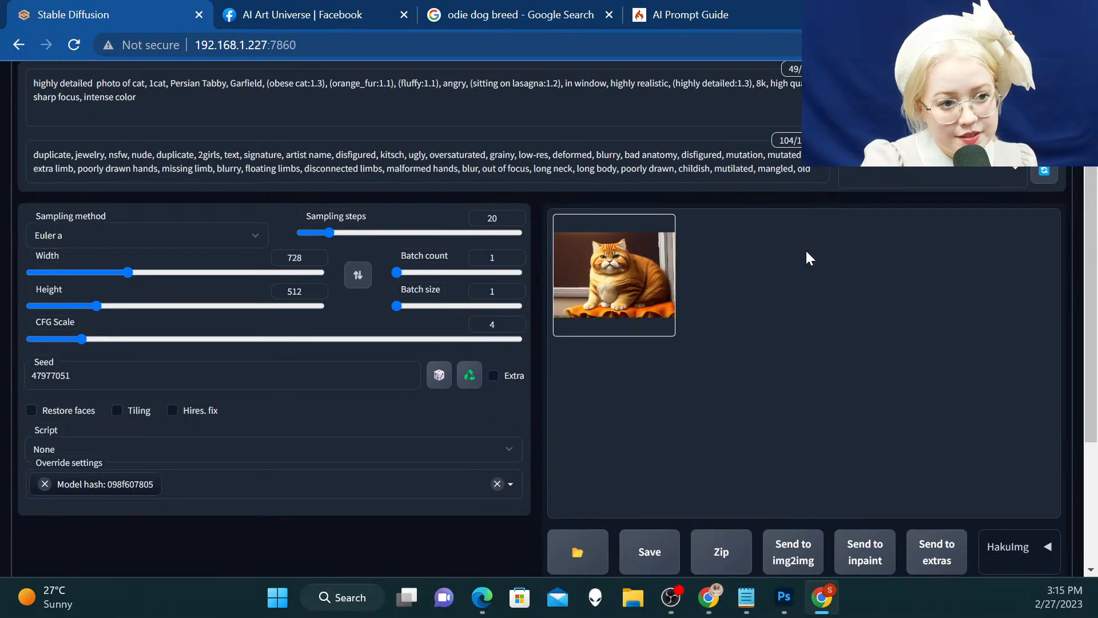
Save the newly generated cat image as a PNG in the Garfield project folder under its suggested name
{"action": "right_click", "coordinate": [619, 239]}
{"action": "left_click", "coordinate": [625, 267]}
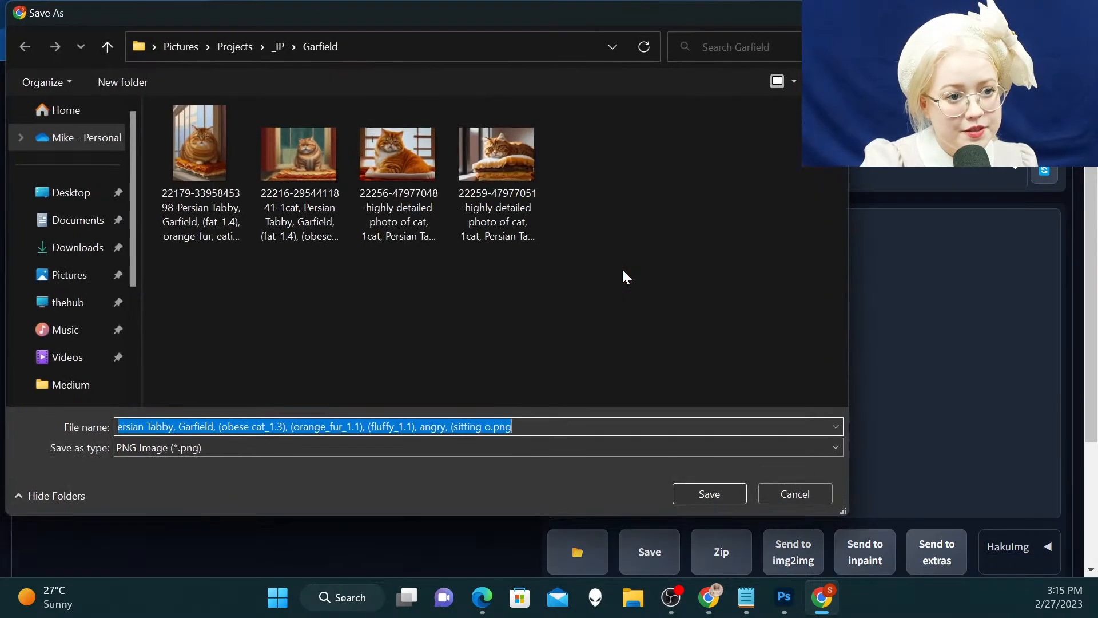
{"action": "right_click", "coordinate": [622, 271]}
{"action": "left_click", "coordinate": [722, 498]}
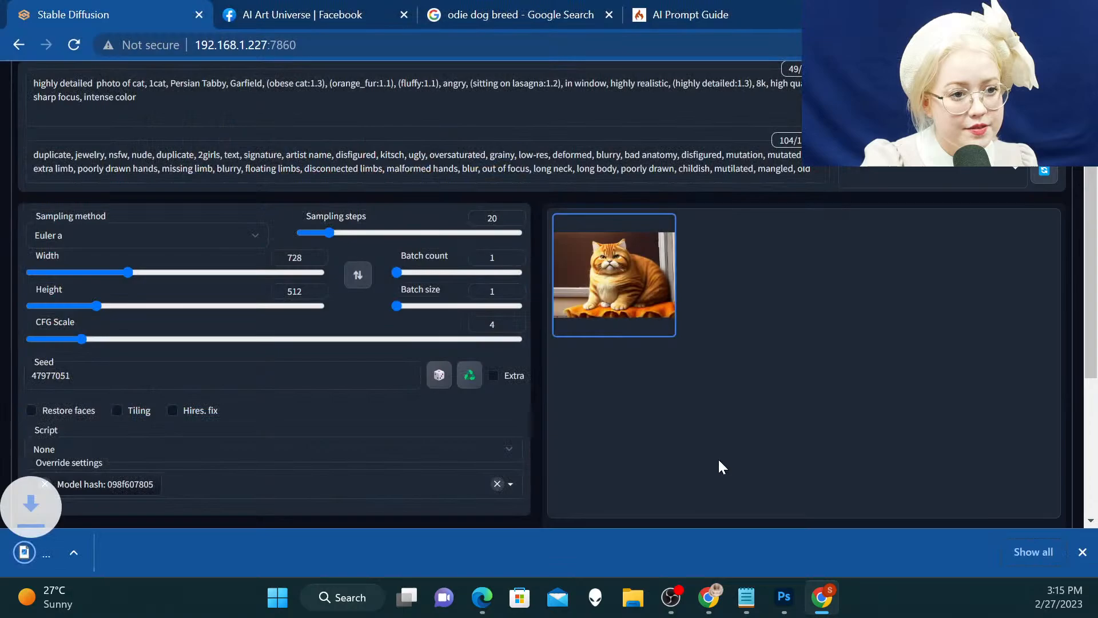
Open the generated cat image in its own browser tab to examine it at full size, then close that tab
{"action": "right_click", "coordinate": [565, 265]}
{"action": "left_click", "coordinate": [624, 280]}
{"action": "left_click", "coordinate": [282, 11]}
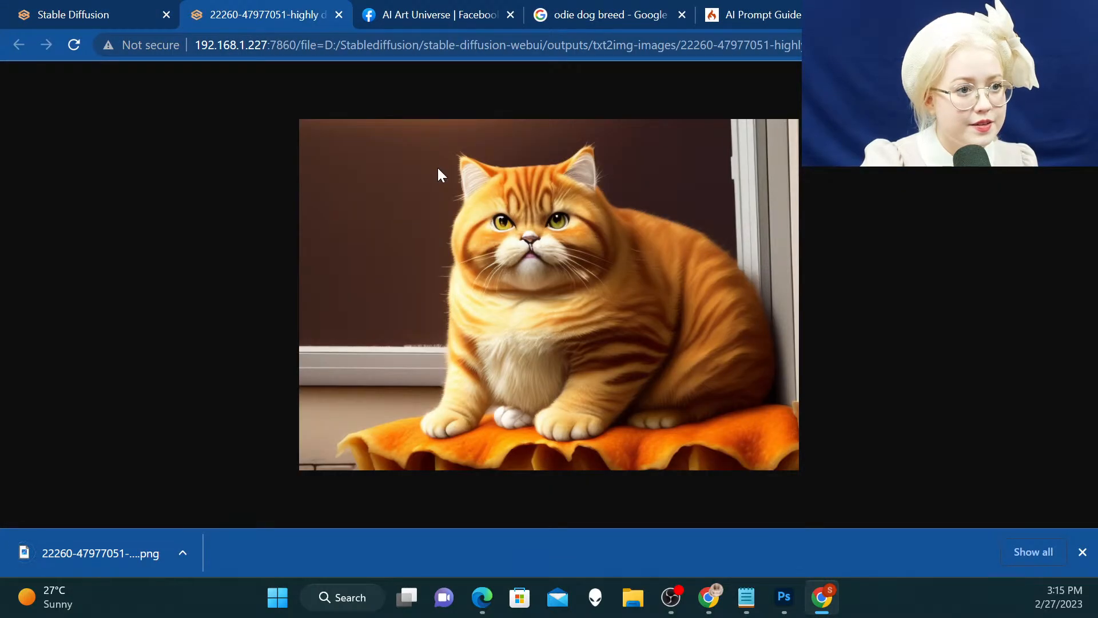
{"action": "left_click", "coordinate": [339, 15]}
Change the weight of "fluffy" in the prompt to 1.05
{"action": "scroll", "coordinate": [359, 61], "scroll_direction": "up", "scroll_amount": 2}
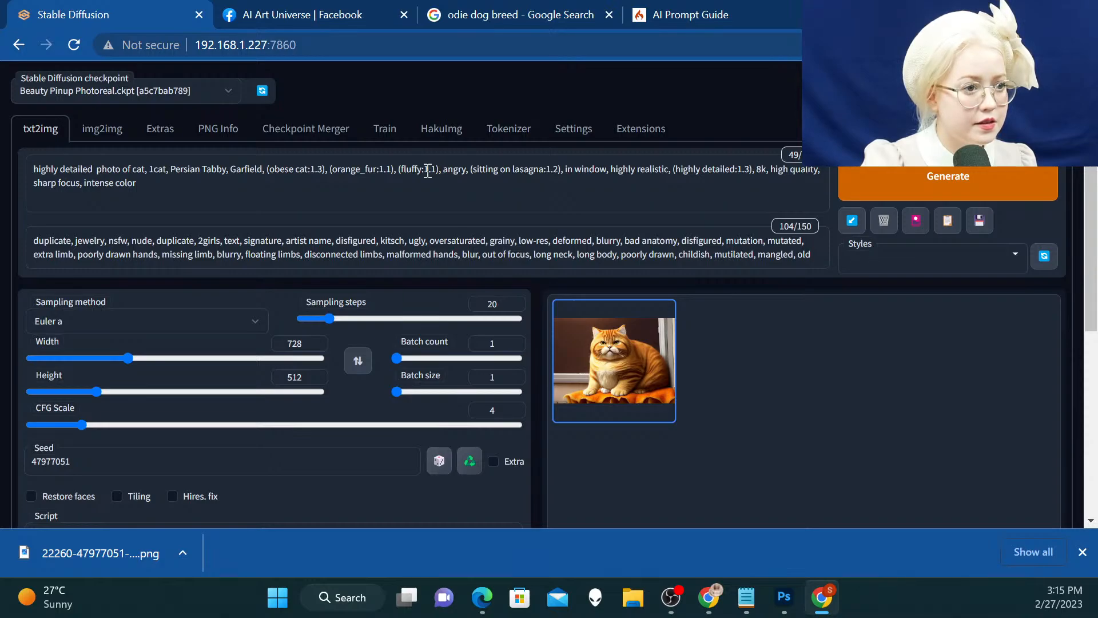
{"action": "left_click", "coordinate": [428, 171]}
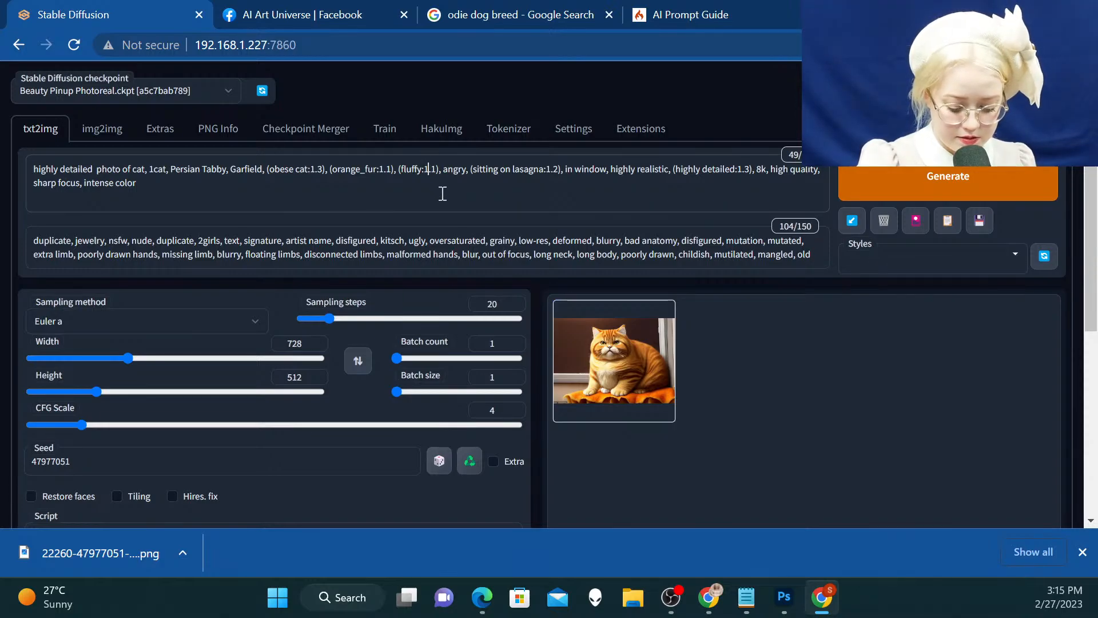
{"action": "key", "text": "Delete"}
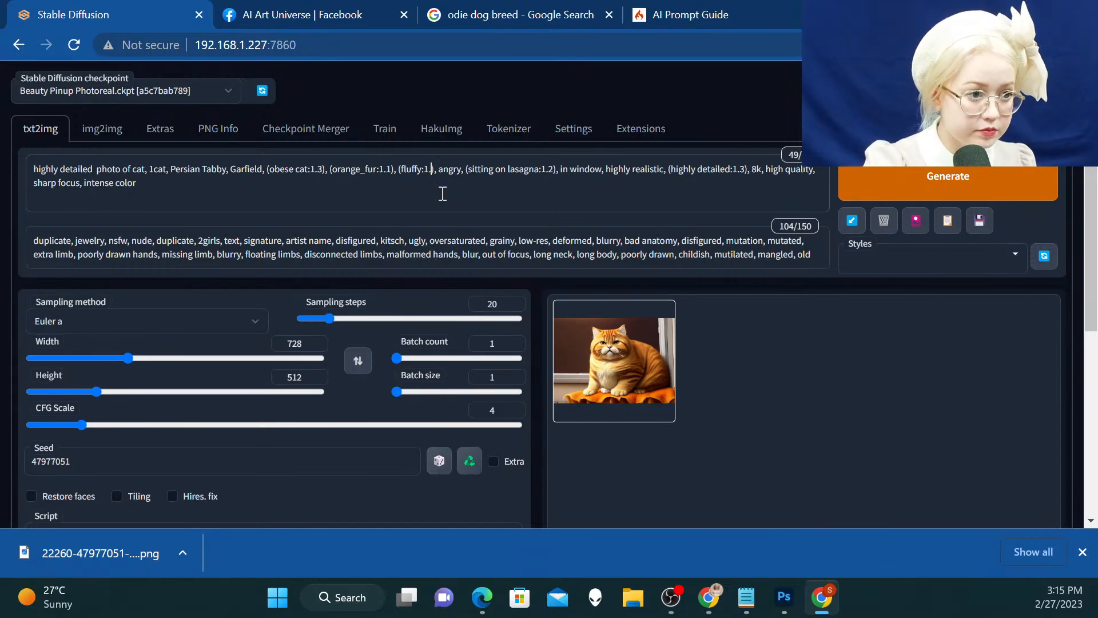
{"action": "key", "text": "BackSpace"}
{"action": "key", "text": "BackSpace"}
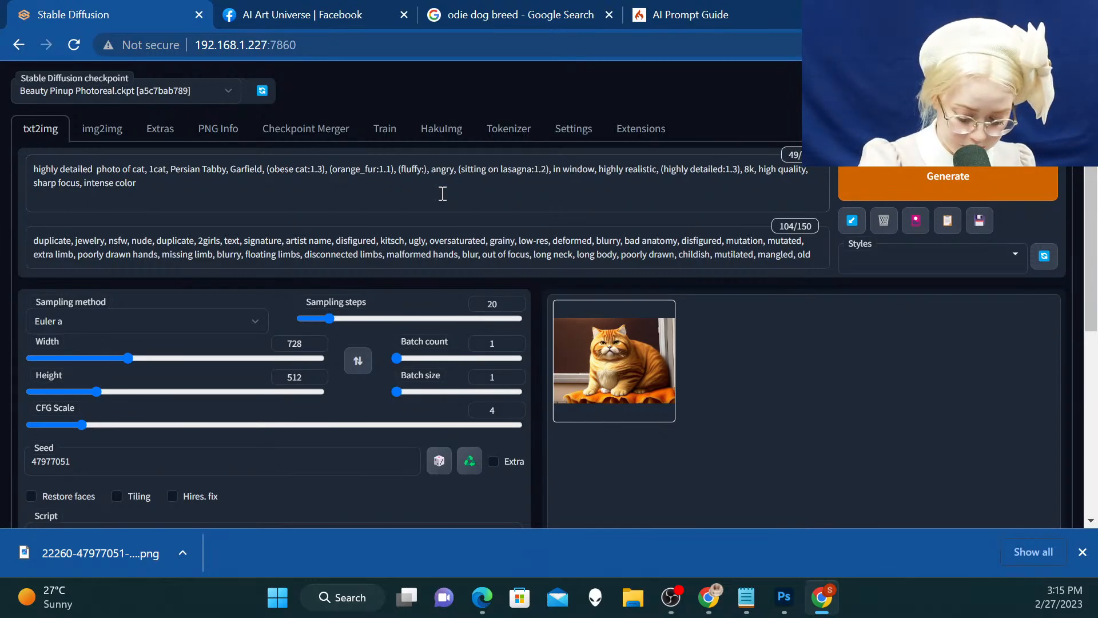
{"action": "type", "text": "0.5"}
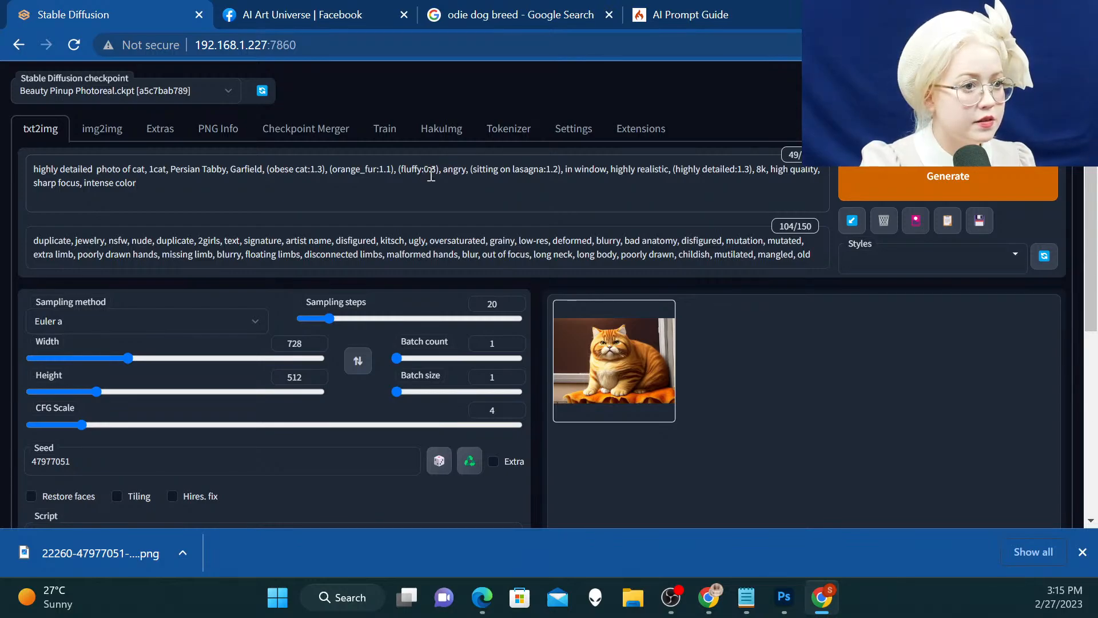
{"action": "key", "text": "BackSpace"}
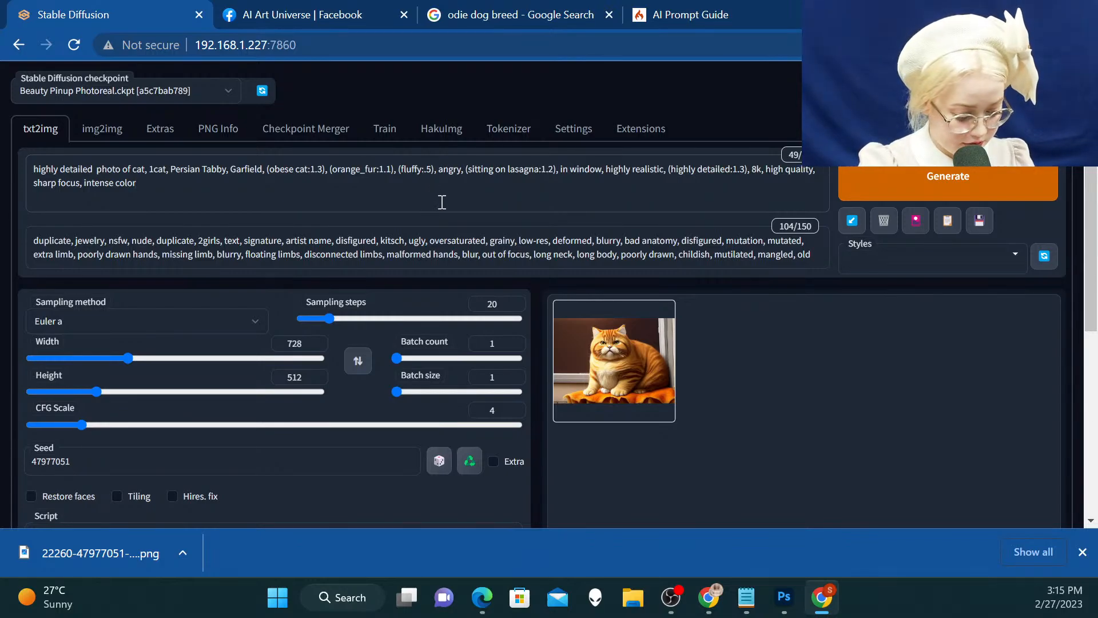
{"action": "type", "text": "1"}
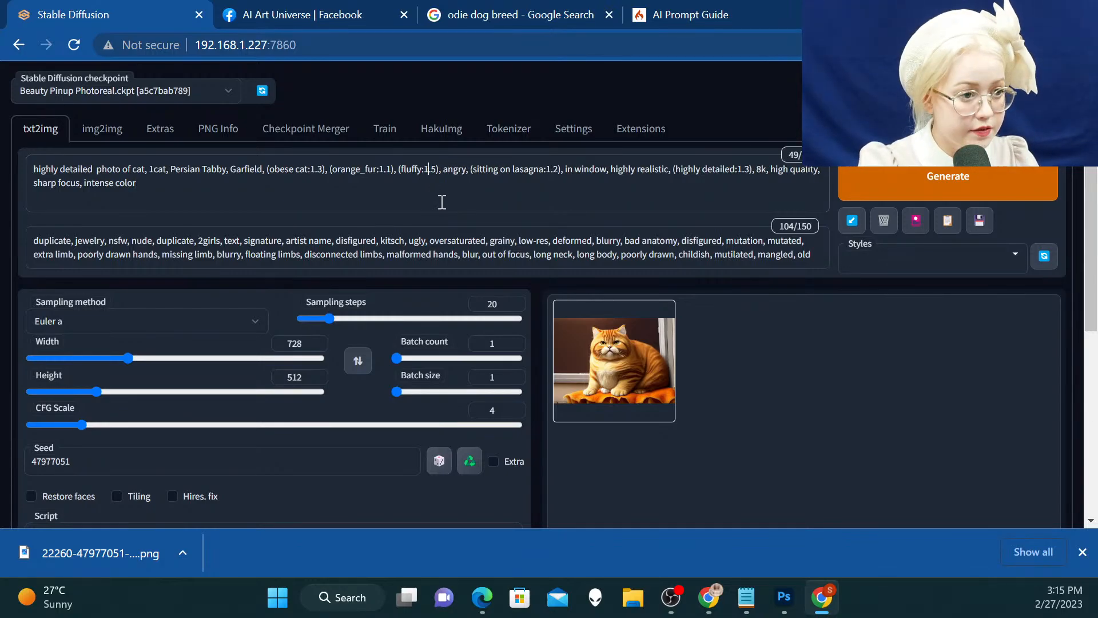
{"action": "left_click", "coordinate": [432, 171]}
{"action": "type", "text": "0"}
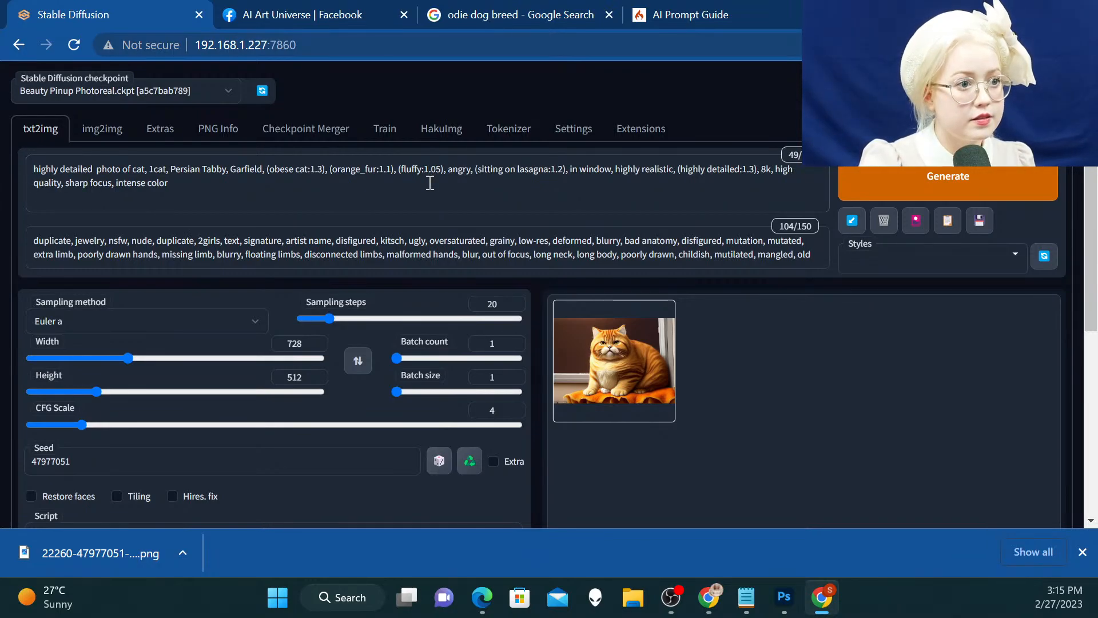
Generate the image again with the reduced fluffy weight and the same seed
{"action": "left_click", "coordinate": [902, 189]}
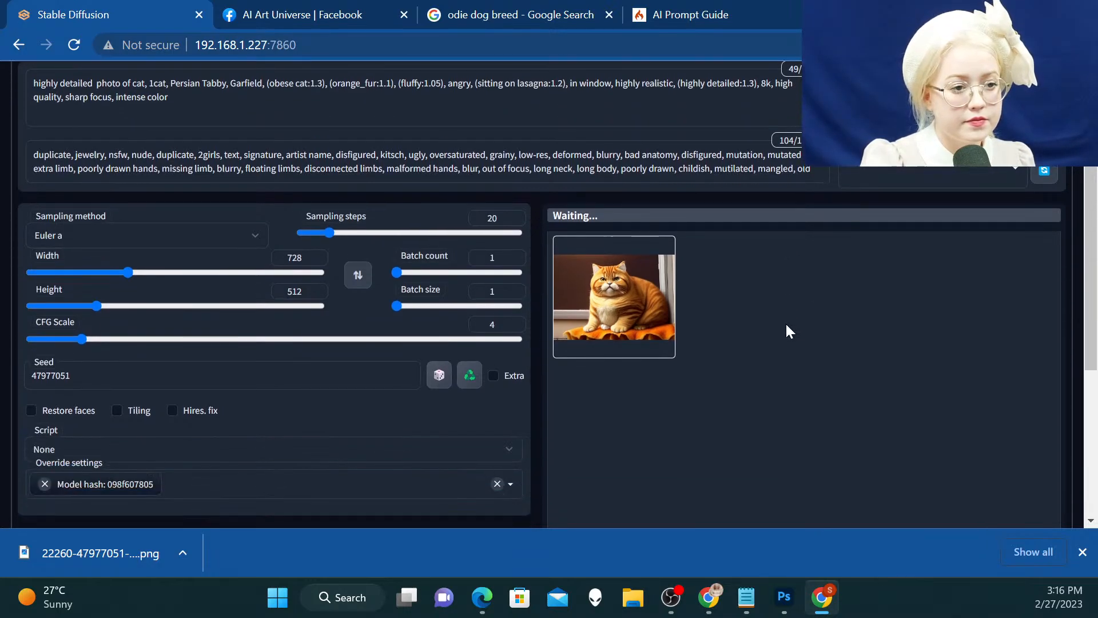
{"action": "scroll", "coordinate": [786, 329], "scroll_direction": "down", "scroll_amount": 1}
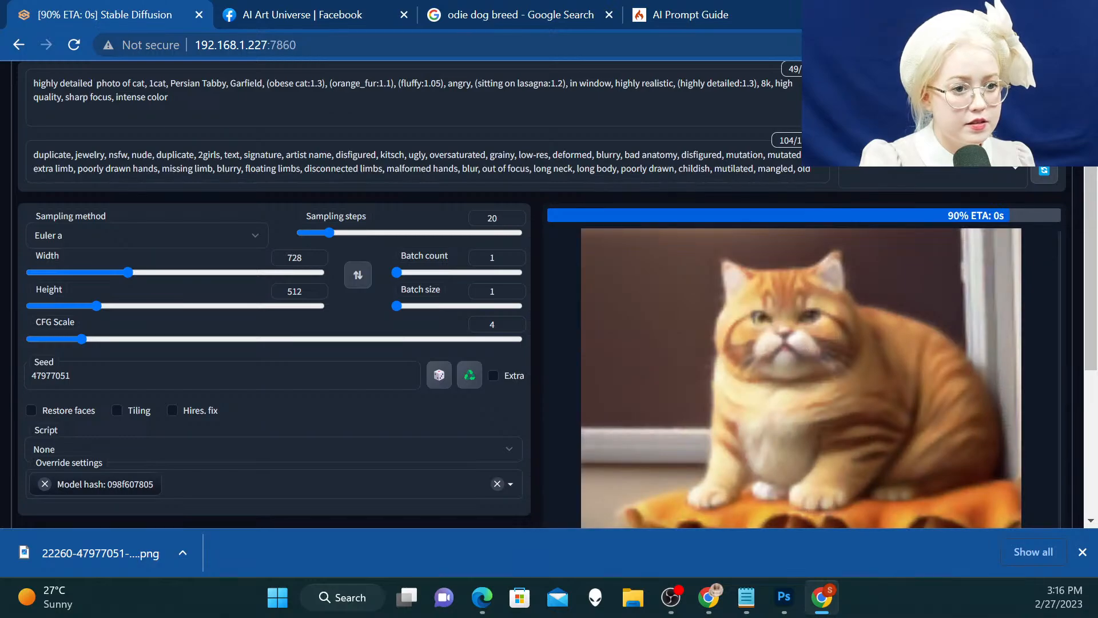
{"action": "scroll", "coordinate": [537, 314], "scroll_direction": "down", "scroll_amount": 1}
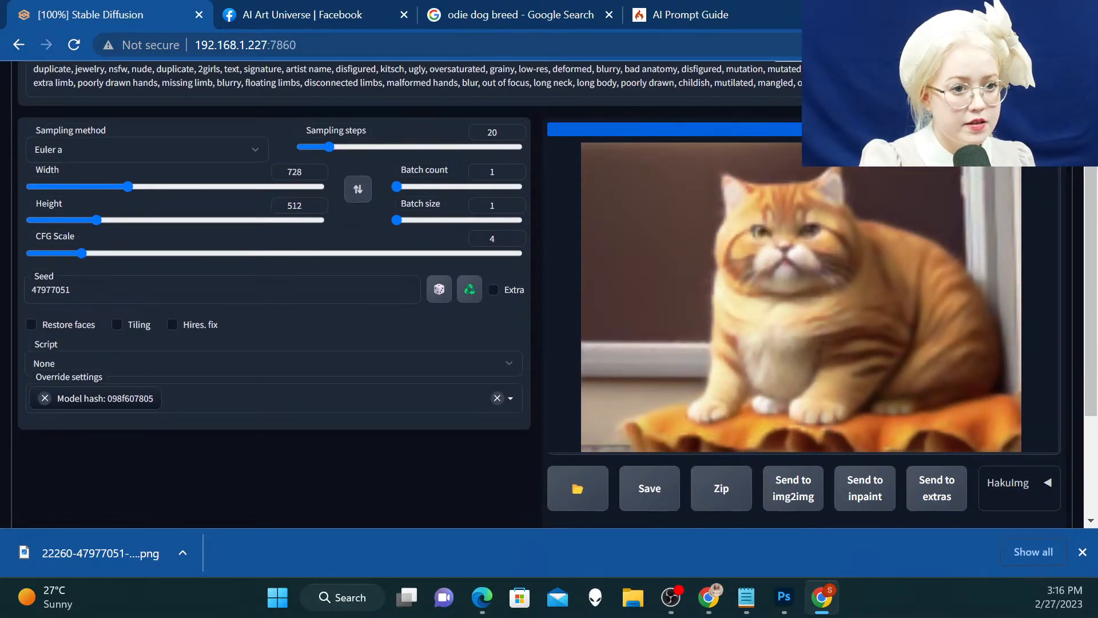
Dismiss the finished download notice and enlarge the newly generated cat image in the results gallery
{"action": "left_click", "coordinate": [1087, 562]}
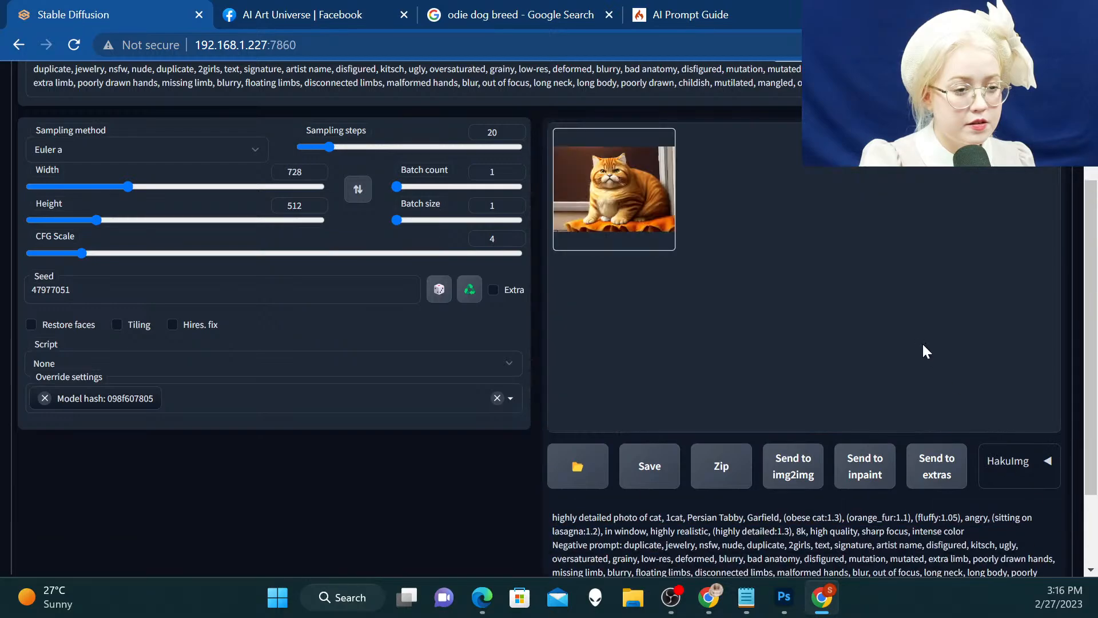
{"action": "left_click", "coordinate": [632, 227]}
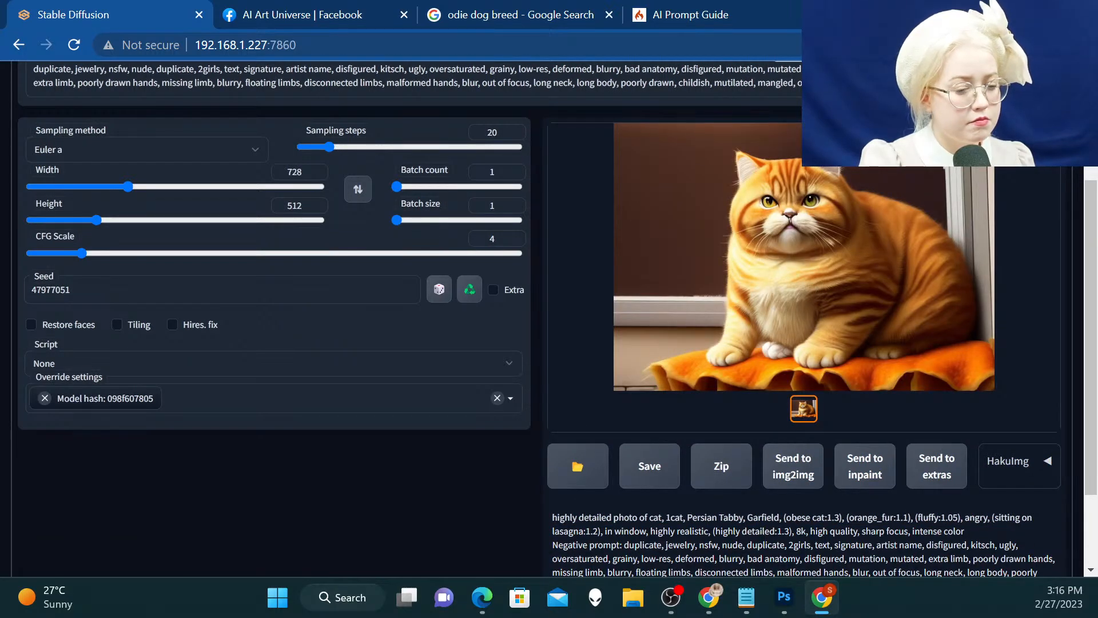
Set the weight of "orange_fur" in the prompt to 1.15 and generate the image again with the same seed
{"action": "scroll", "coordinate": [549, 318], "scroll_direction": "up", "scroll_amount": 2}
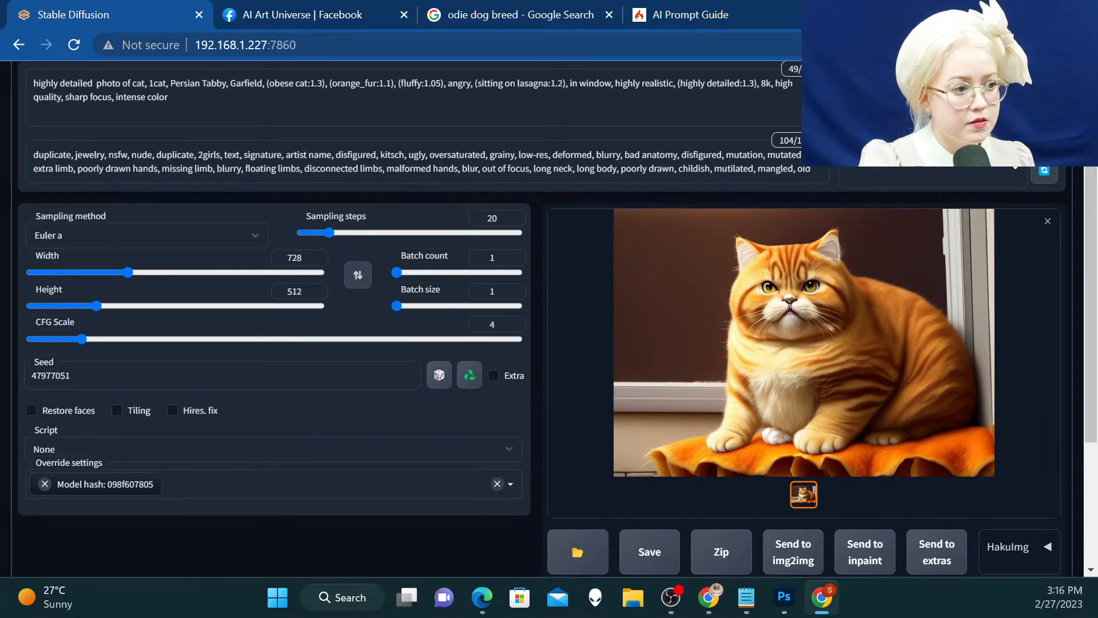
{"action": "scroll", "coordinate": [549, 318], "scroll_direction": "up", "scroll_amount": 2}
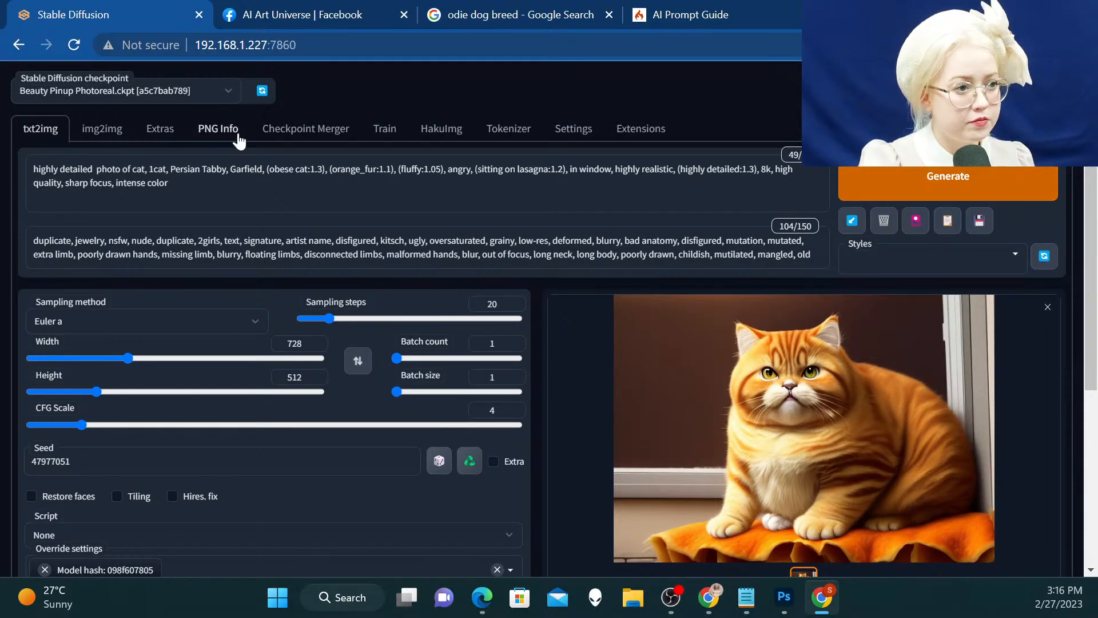
{"action": "left_click_drag", "start_coordinate": [334, 170], "coordinate": [394, 170]}
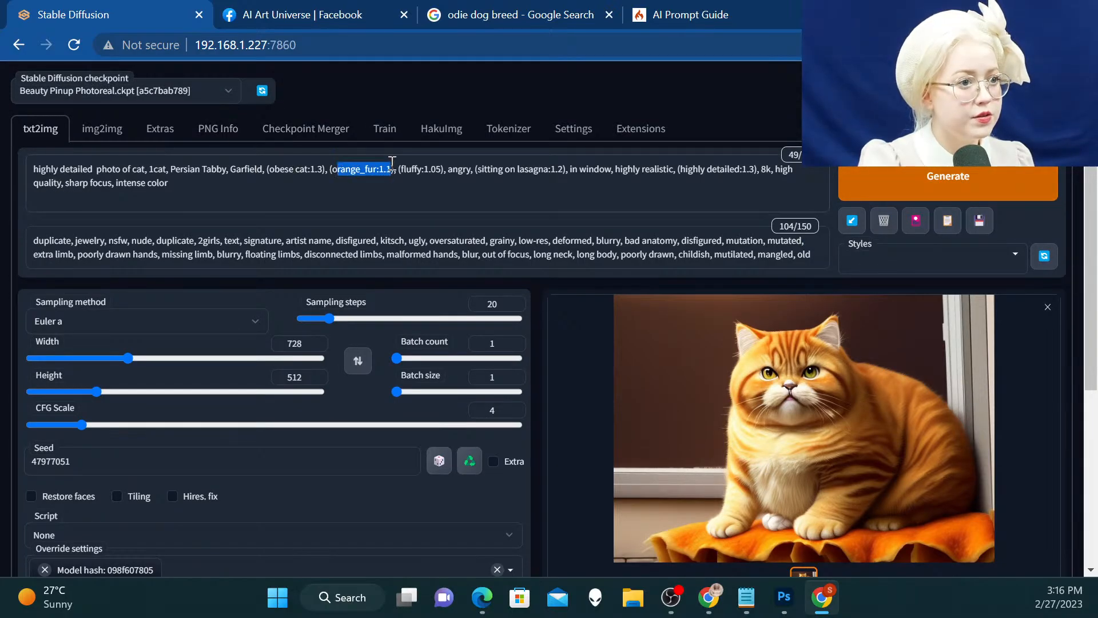
{"action": "left_click", "coordinate": [395, 195]}
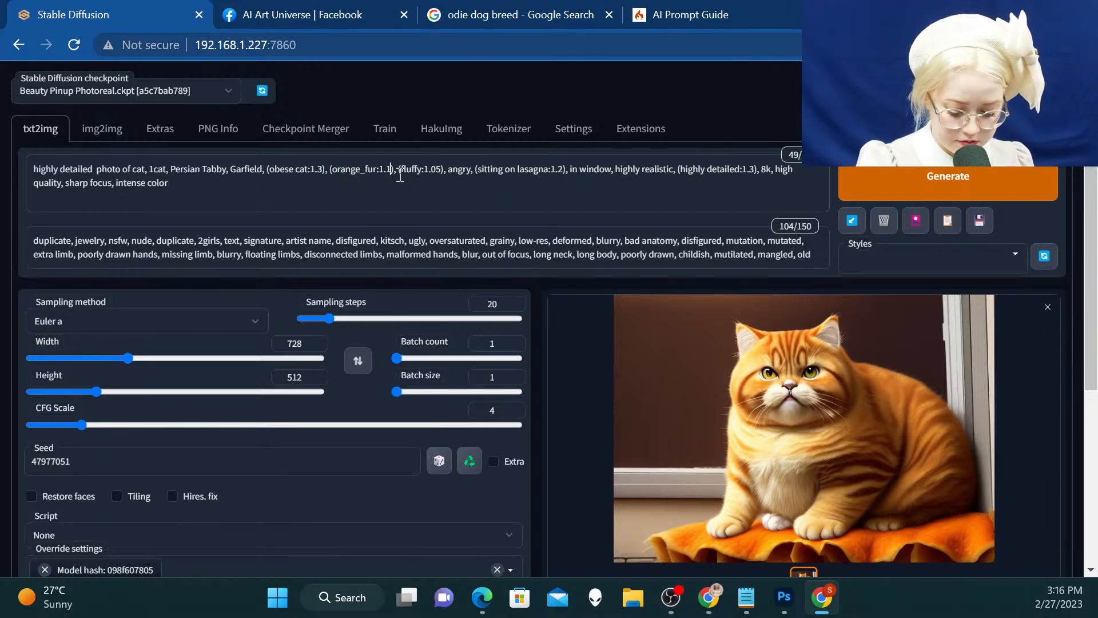
{"action": "left_click", "coordinate": [394, 169]}
{"action": "type", "text": "5"}
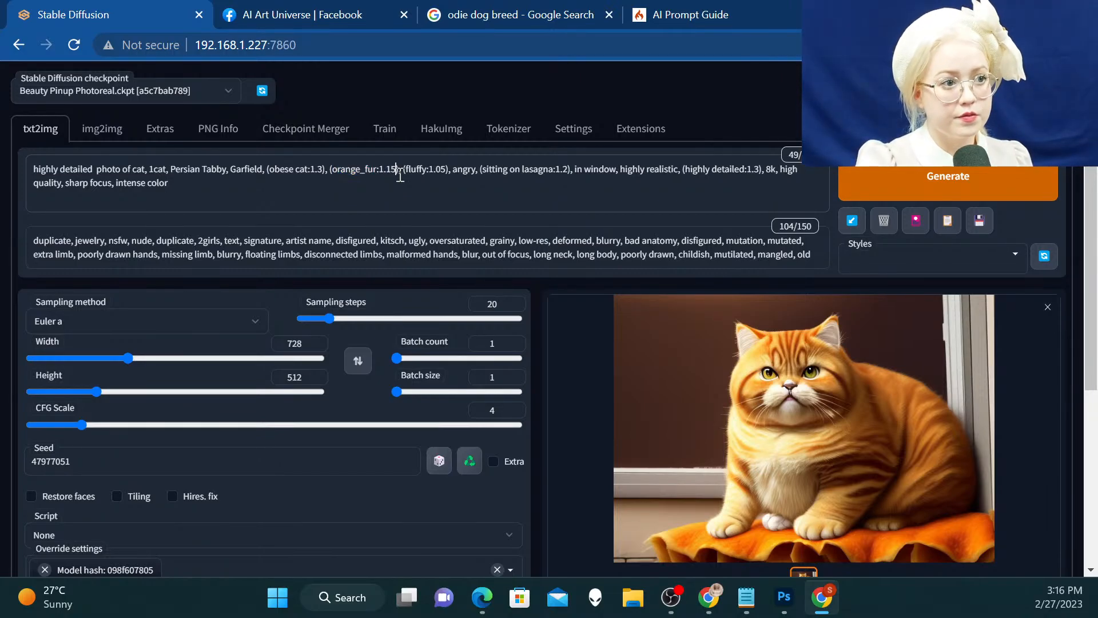
{"action": "key", "text": "ctrl+Return"}
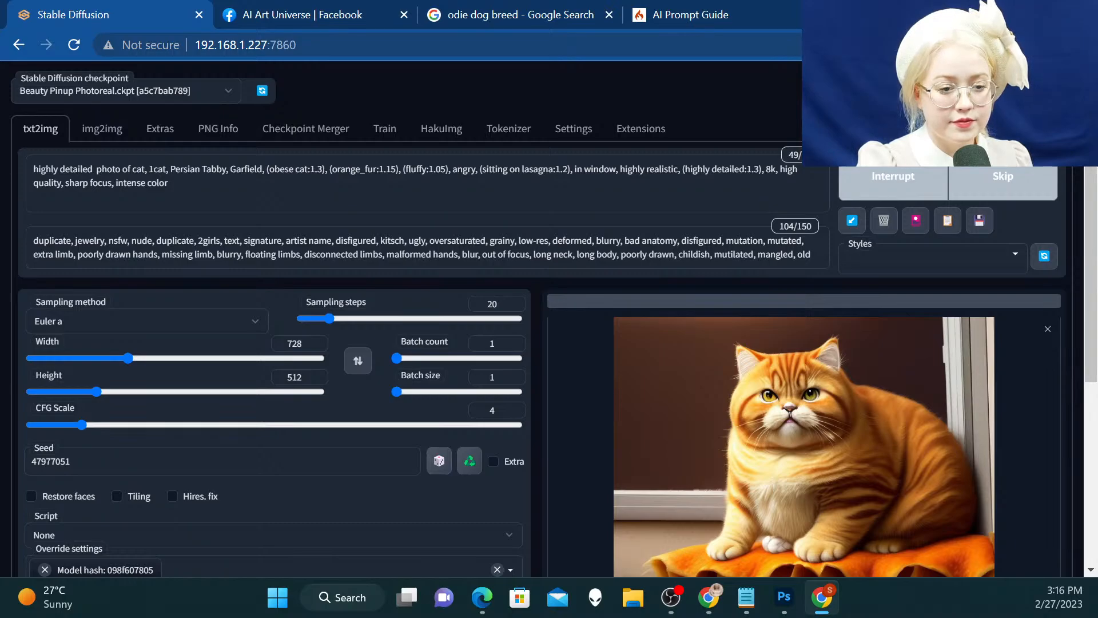
{"action": "scroll", "coordinate": [542, 370], "scroll_direction": "down", "scroll_amount": 1}
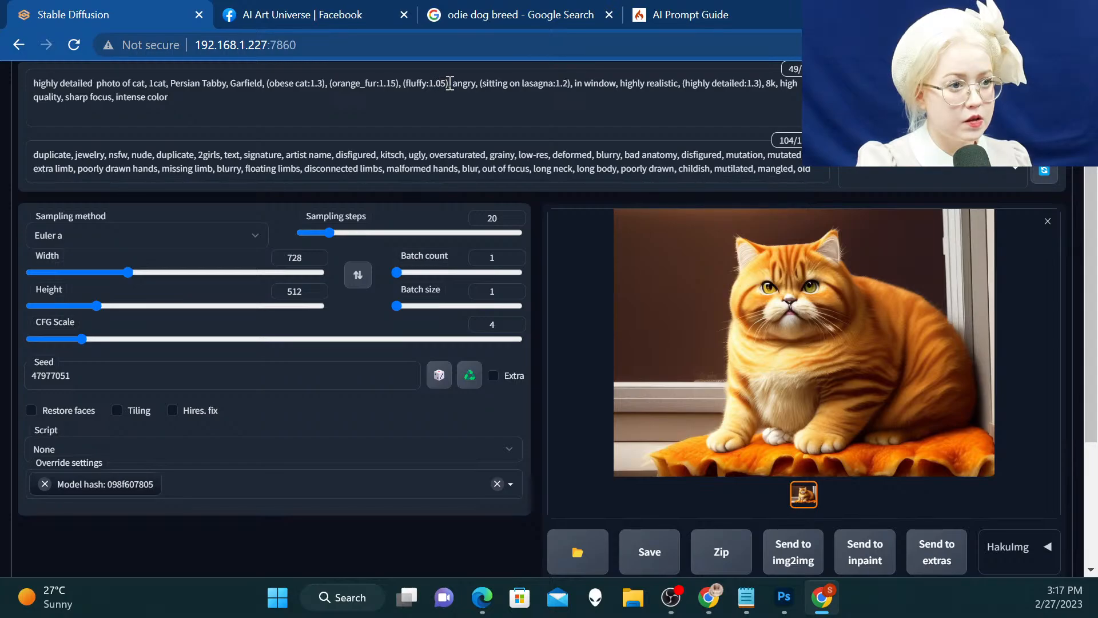
Set the prompt weights of "fluffy" to 1.0 and "orange_fur" to 1.1, and regenerate the cat image
{"action": "left_click_drag", "start_coordinate": [447, 83], "coordinate": [437, 77]}
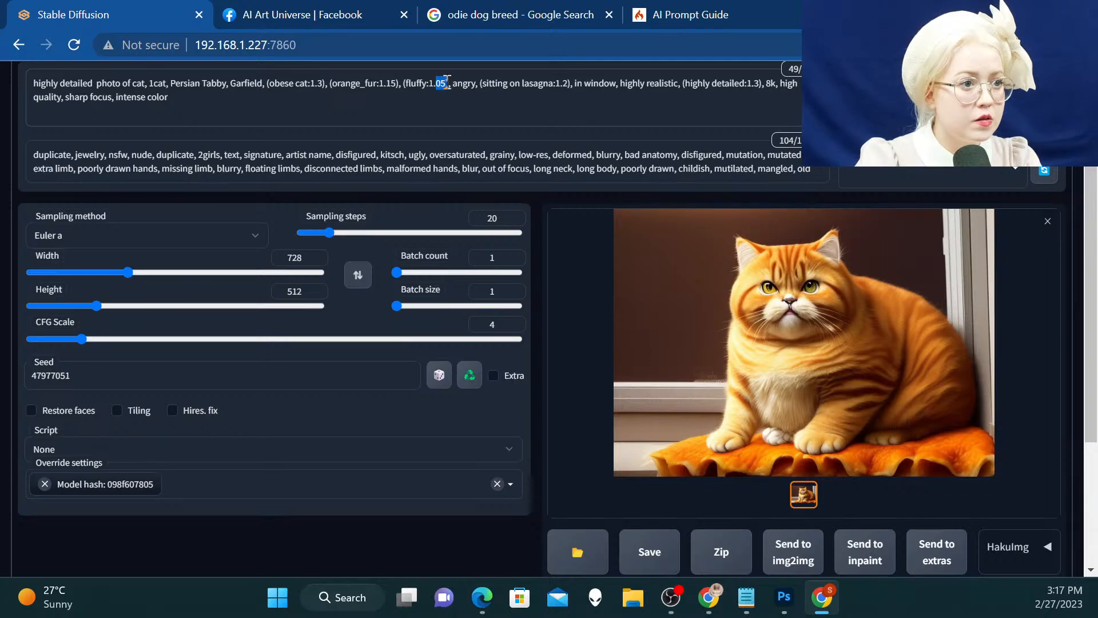
{"action": "type", "text": "0"}
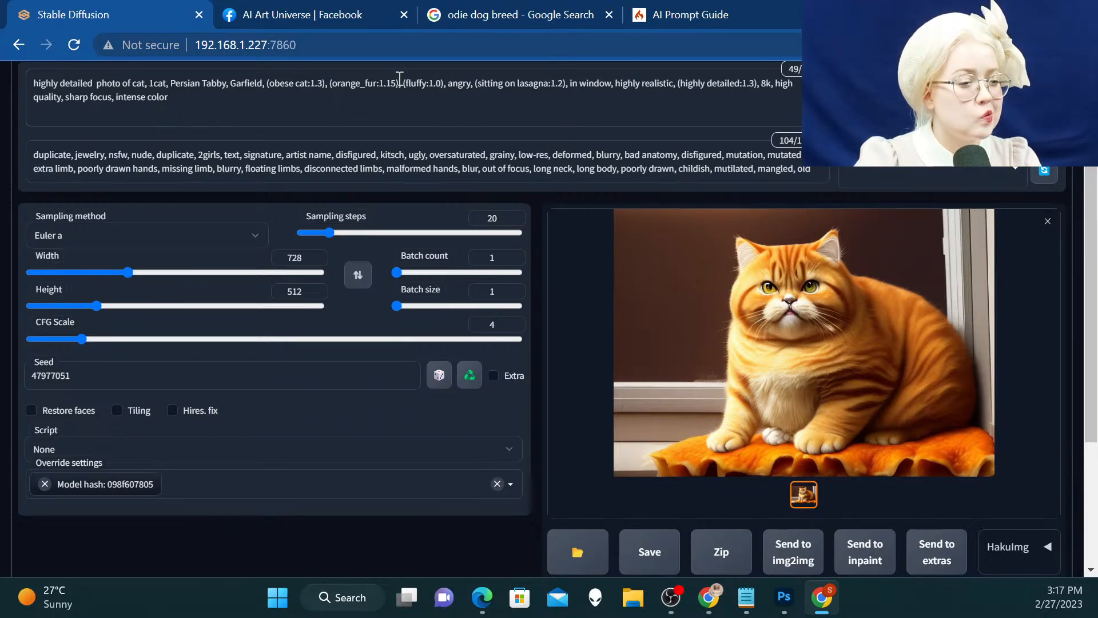
{"action": "key", "text": "BackSpace"}
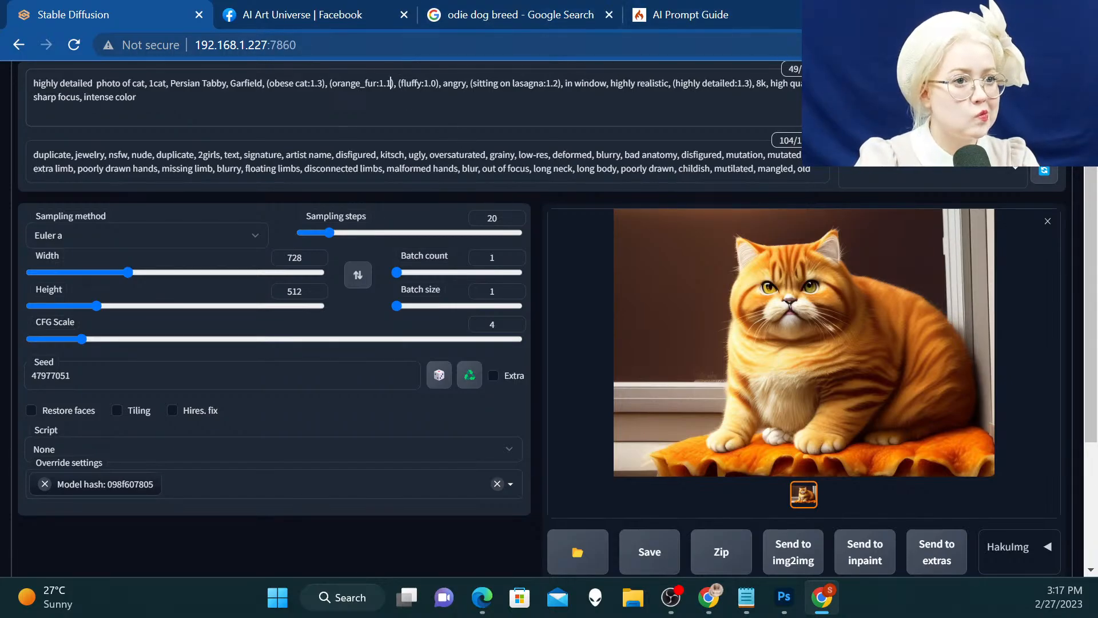
{"action": "key", "text": "ctrl+Return"}
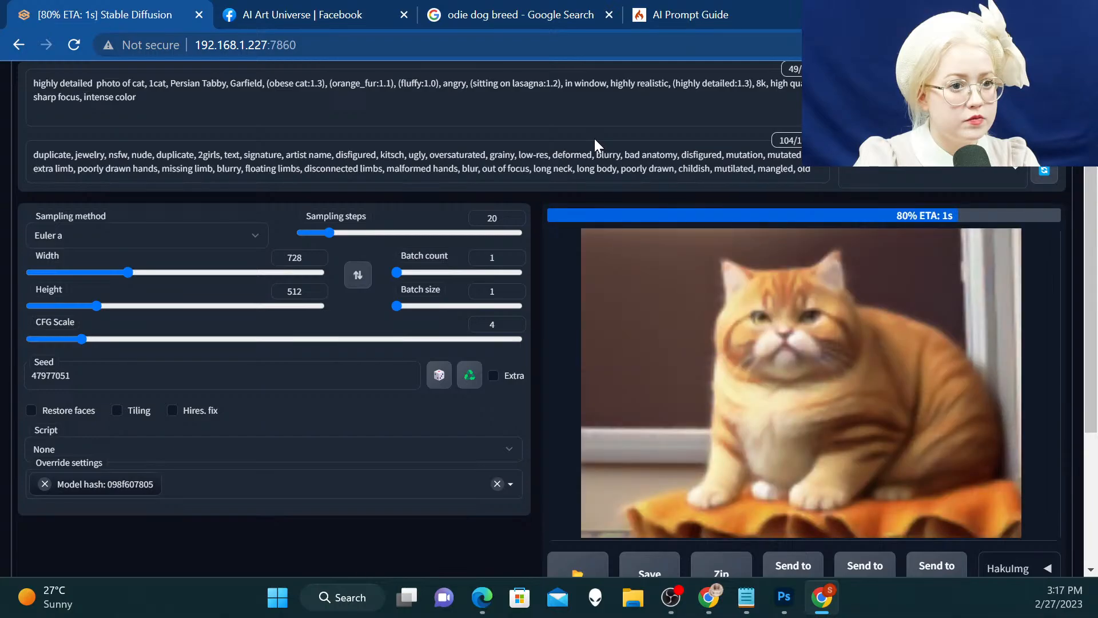
Switch the sampling method to DDIM and generate the cat image with it
{"action": "left_click", "coordinate": [217, 236]}
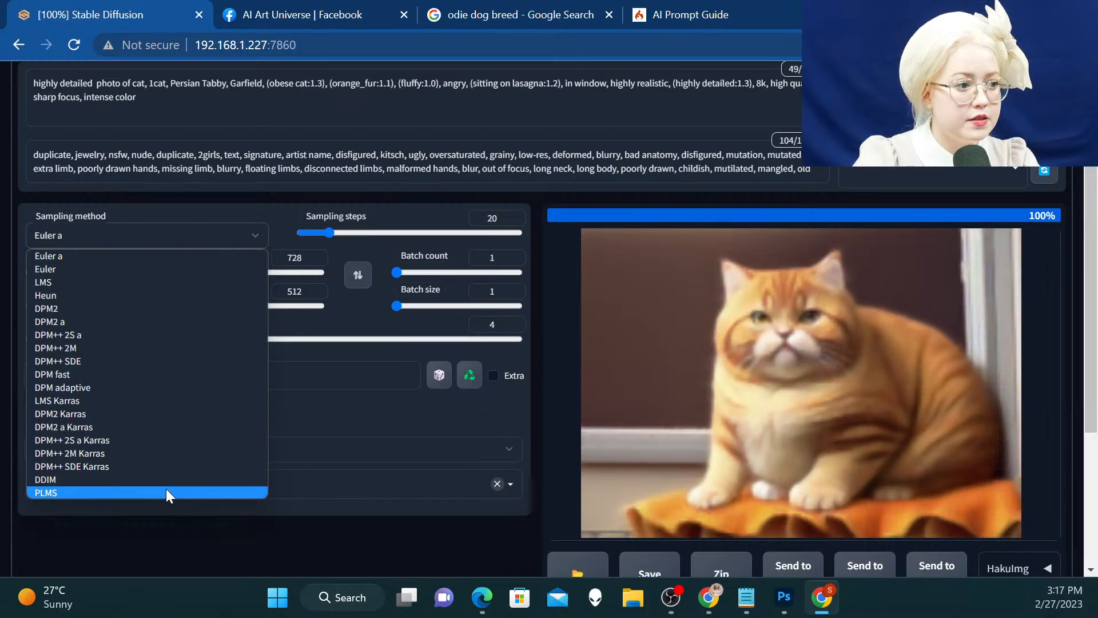
{"action": "left_click", "coordinate": [149, 476]}
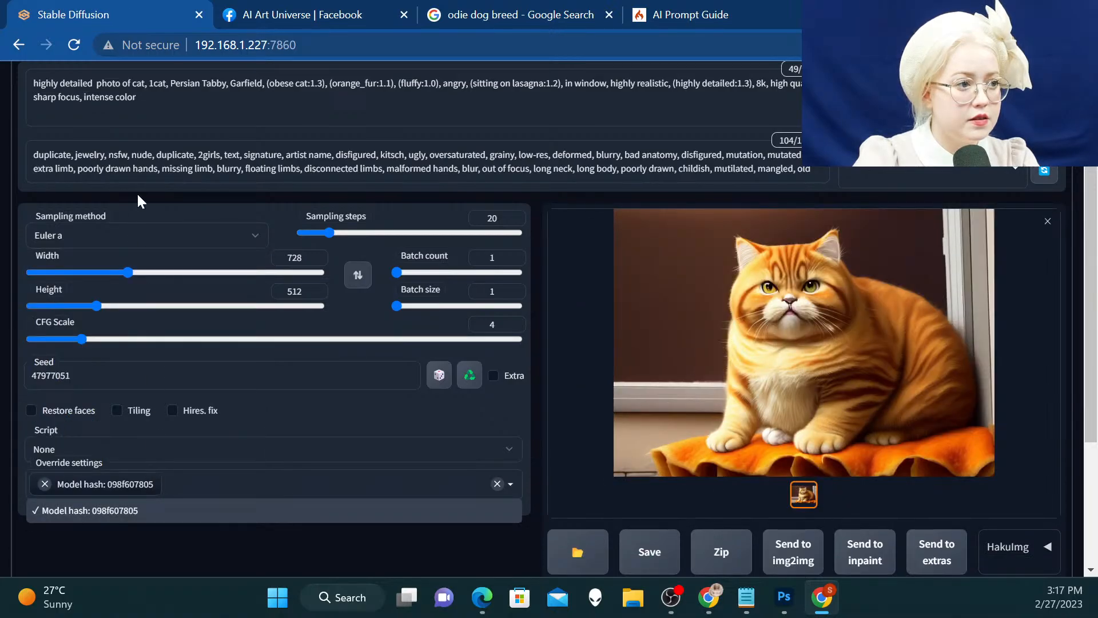
{"action": "left_click", "coordinate": [140, 235]}
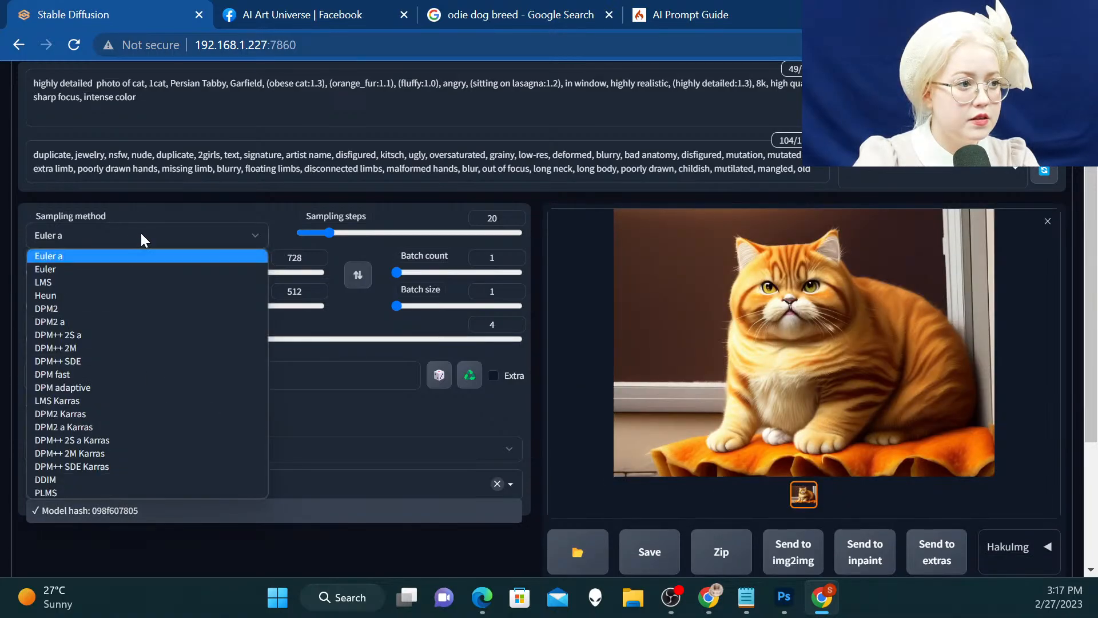
{"action": "left_click", "coordinate": [112, 479]}
{"action": "left_click", "coordinate": [948, 86]}
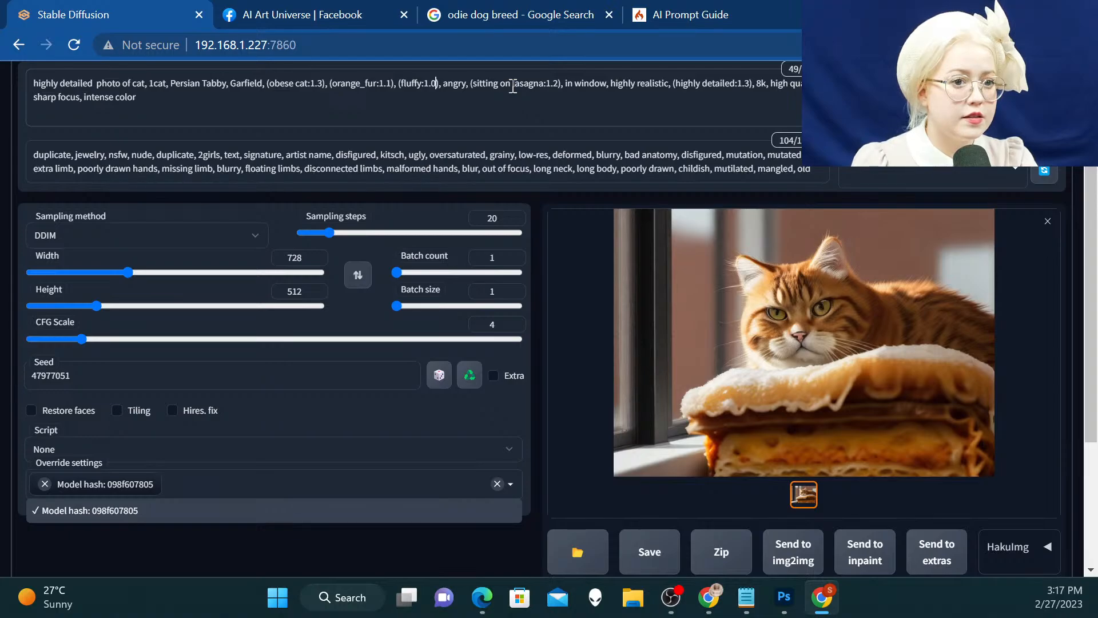
Set the weight of "fluffy" to 1.1 and of "orange_fur" to 1.15 in the prompt
{"action": "key", "text": "BackSpace"}
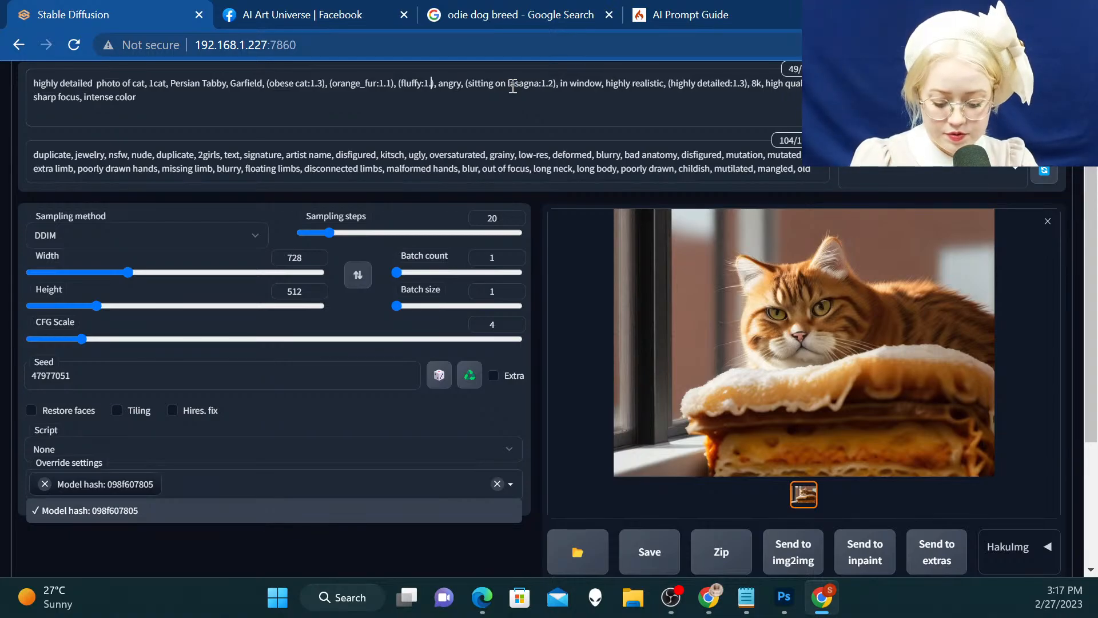
{"action": "type", "text": "1"}
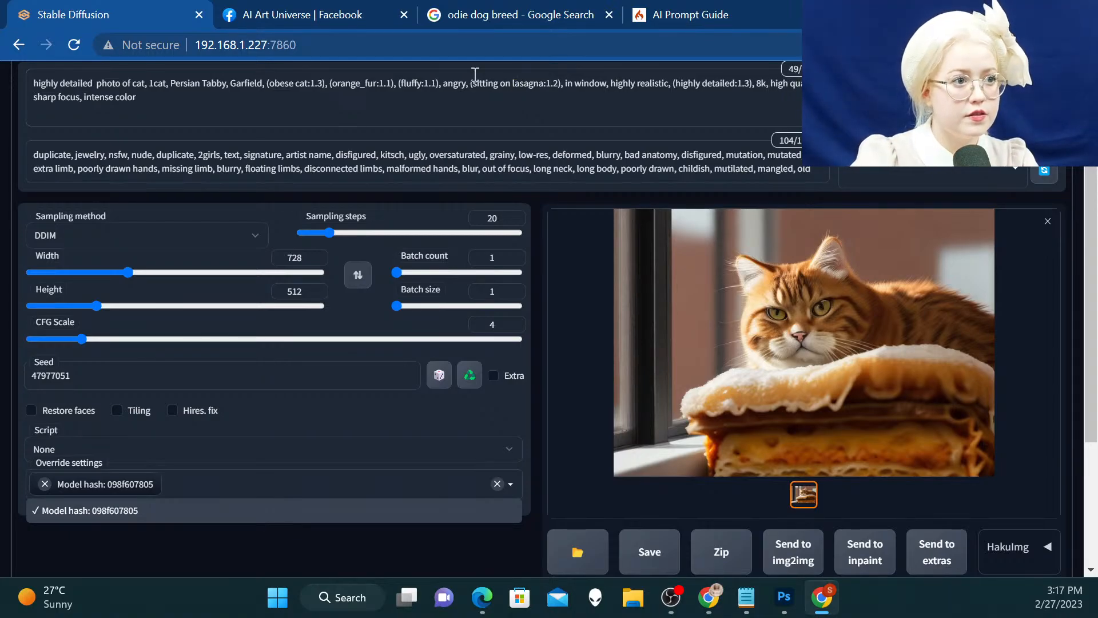
{"action": "left_click", "coordinate": [393, 89]}
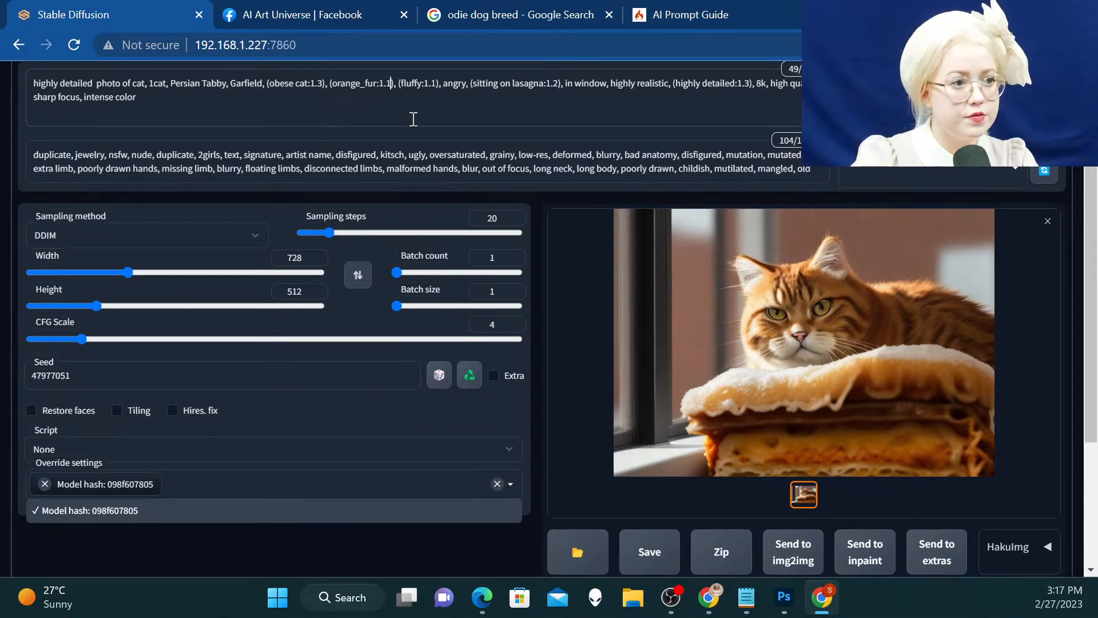
{"action": "type", "text": "5"}
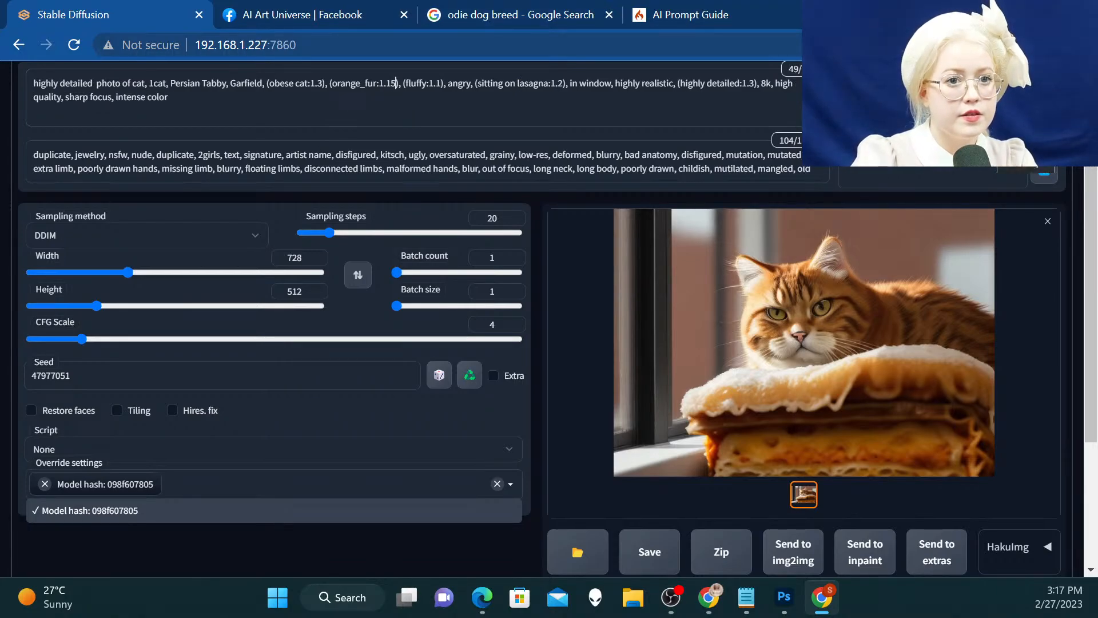
Generate the image with the raised fur weights and inspect the result in the enlarged view
{"action": "left_click", "coordinate": [938, 92]}
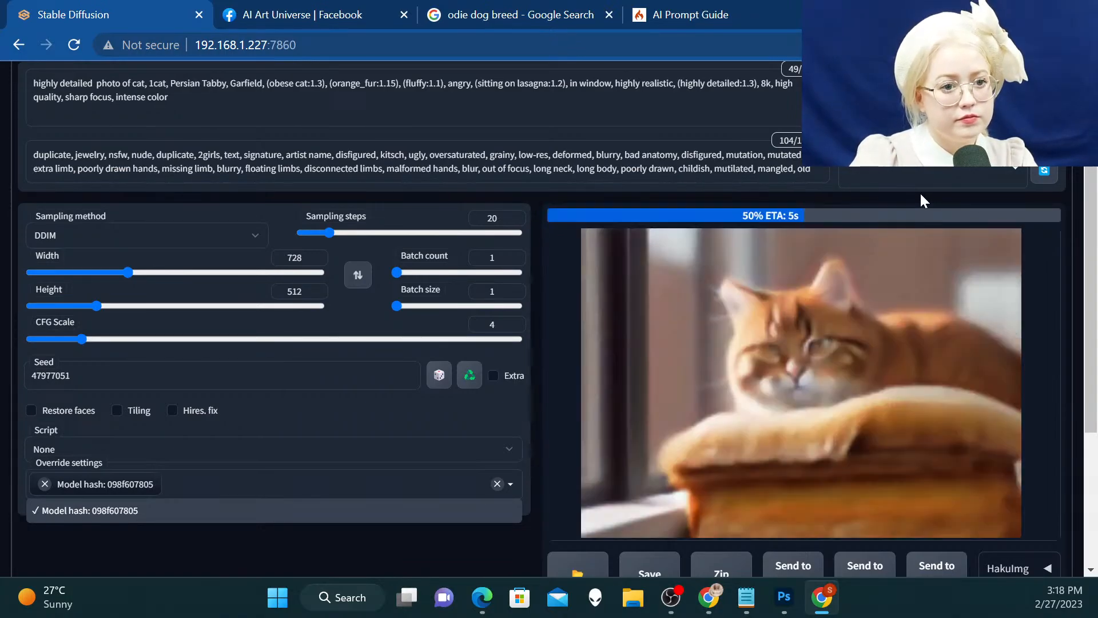
{"action": "left_click", "coordinate": [811, 352]}
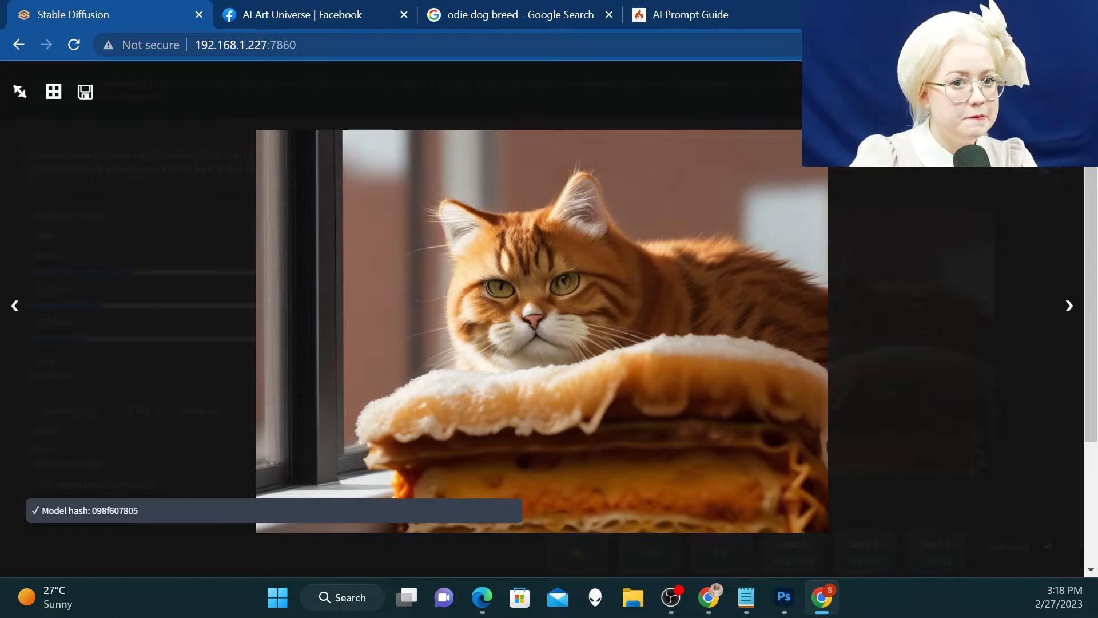
{"action": "left_click", "coordinate": [1065, 92]}
Add a weight of 1.3 to the term "intense color" at the end of the prompt
{"action": "scroll", "coordinate": [813, 216], "scroll_direction": "up", "scroll_amount": 2}
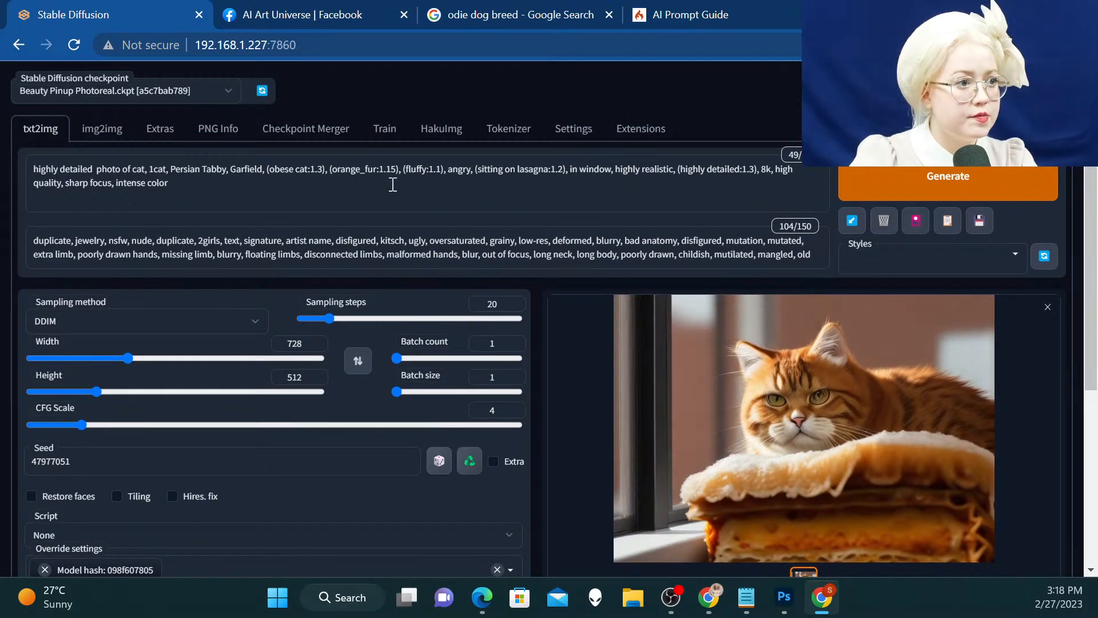
{"action": "left_click_drag", "start_coordinate": [170, 186], "coordinate": [117, 182]}
{"action": "key", "text": "ctrl+Up"}
{"action": "key", "text": "ctrl+Up"}
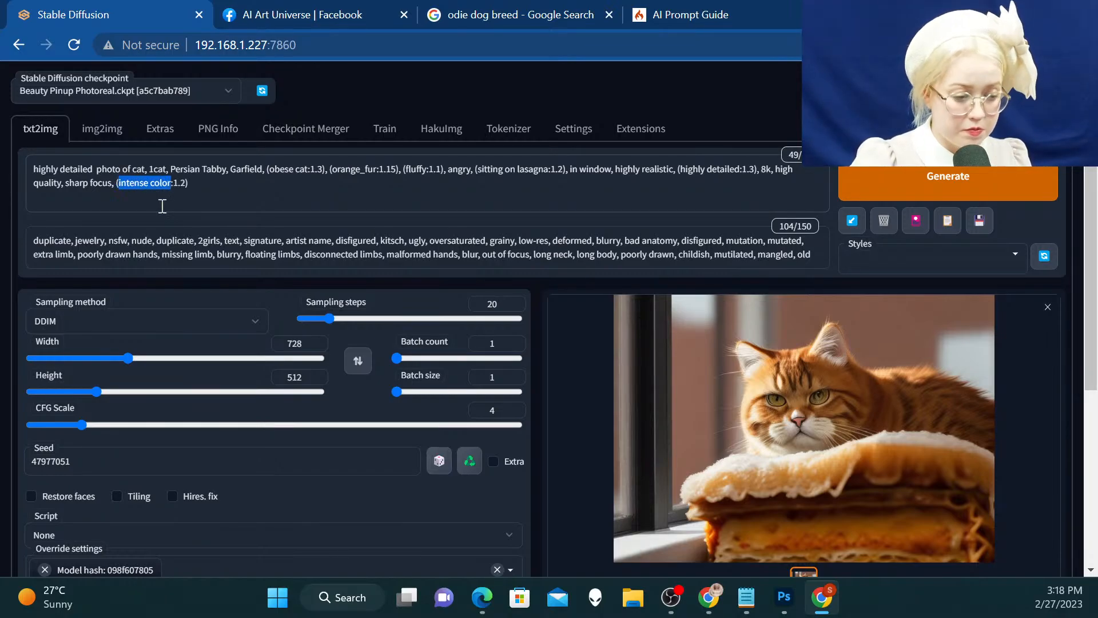
{"action": "key", "text": "ctrl+Up"}
Generate the image with the weighted color term and examine the new cat picture in the enlarged view
{"action": "key", "text": "ctrl+Return"}
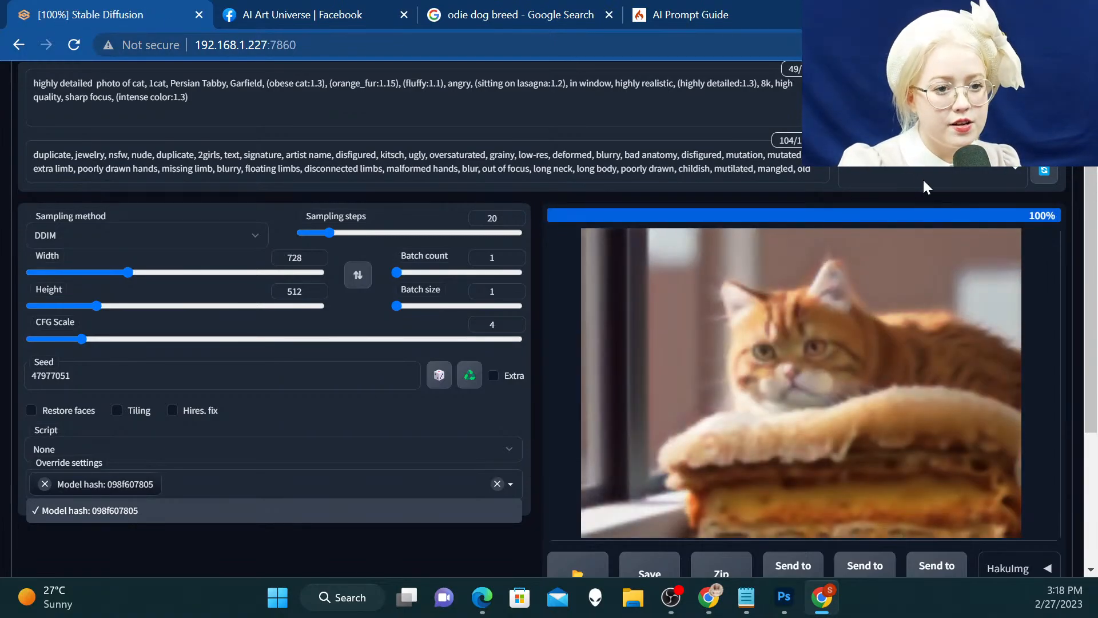
{"action": "scroll", "coordinate": [900, 245], "scroll_direction": "down", "scroll_amount": 1}
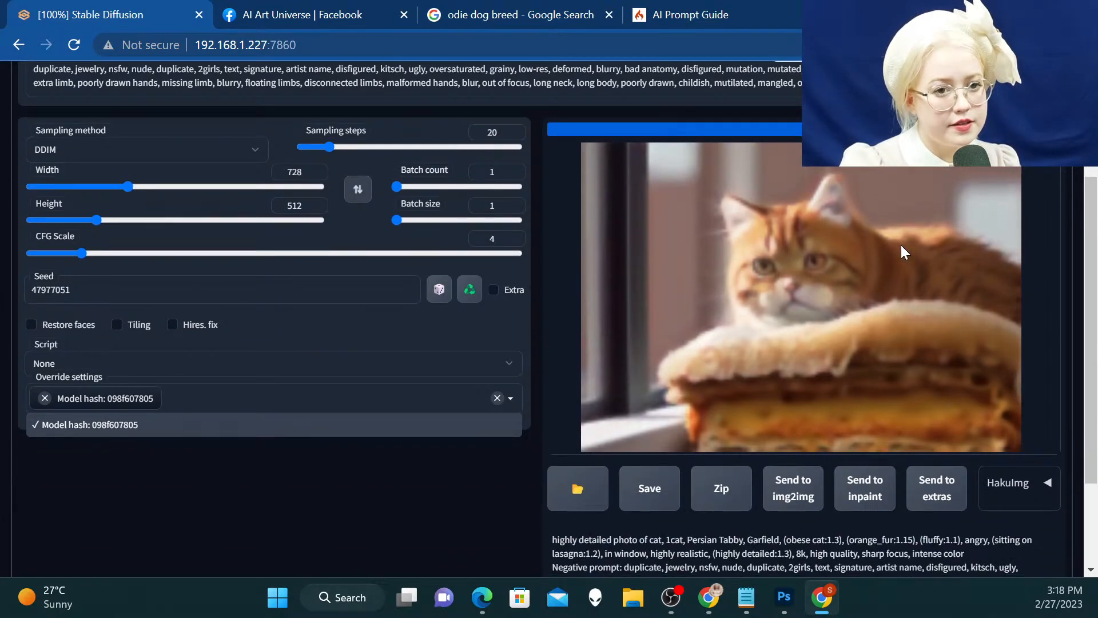
{"action": "left_click", "coordinate": [862, 224]}
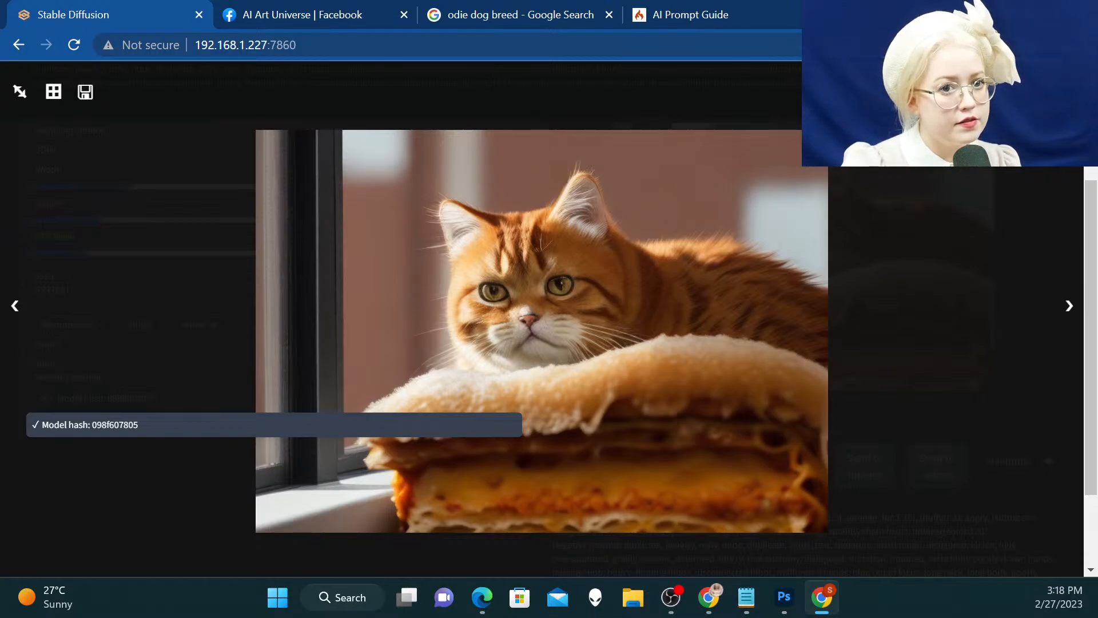
{"action": "key", "text": "Escape"}
Raise the weight of "orange_fur" in the prompt to 1.3 and generate the cat image again
{"action": "scroll", "coordinate": [136, 242], "scroll_direction": "up", "scroll_amount": 3}
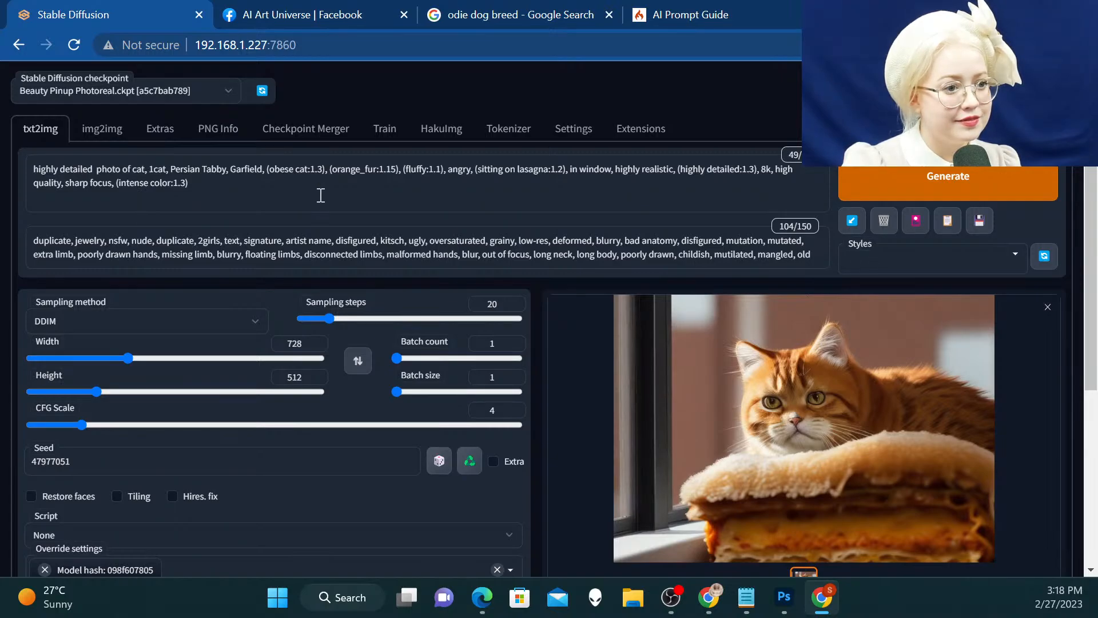
{"action": "scroll", "coordinate": [358, 293], "scroll_direction": "down", "scroll_amount": 1}
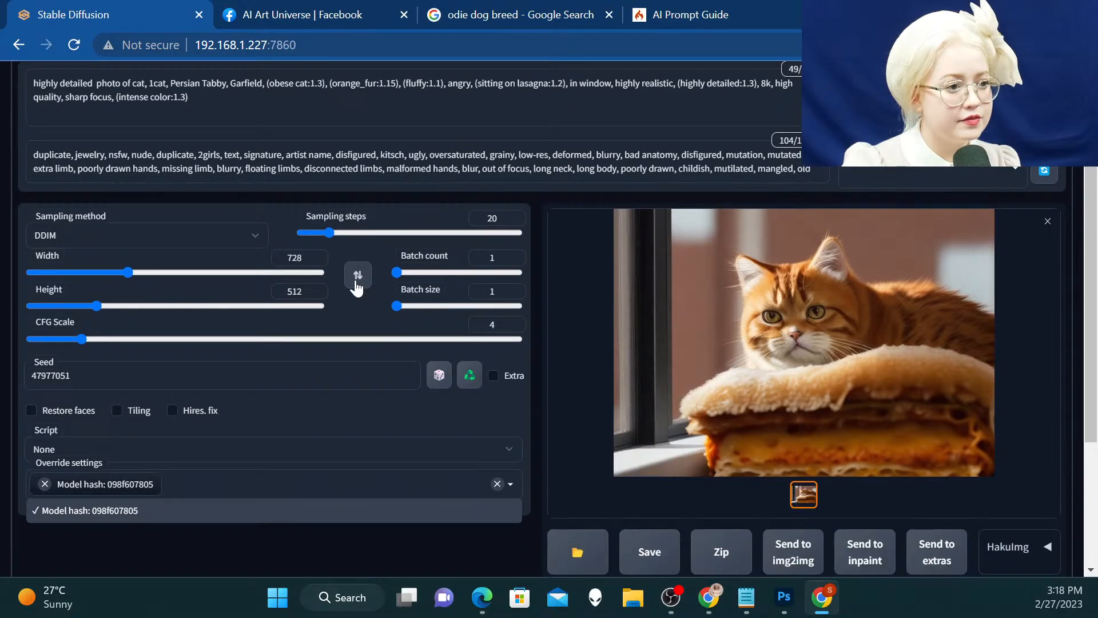
{"action": "scroll", "coordinate": [356, 288], "scroll_direction": "up", "scroll_amount": 1}
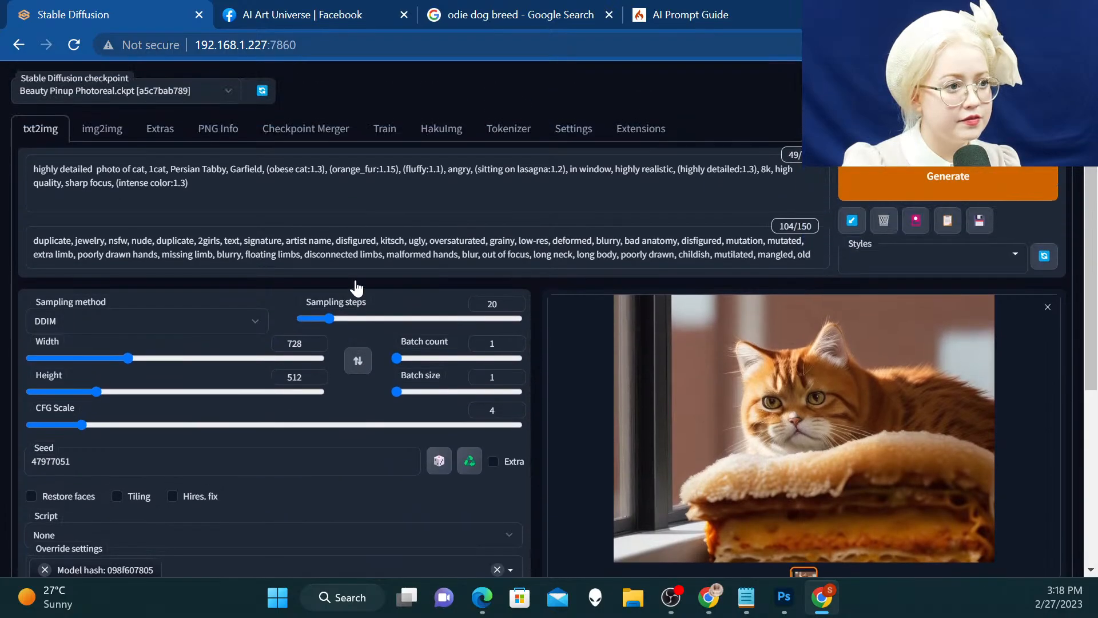
{"action": "left_click", "coordinate": [397, 168]}
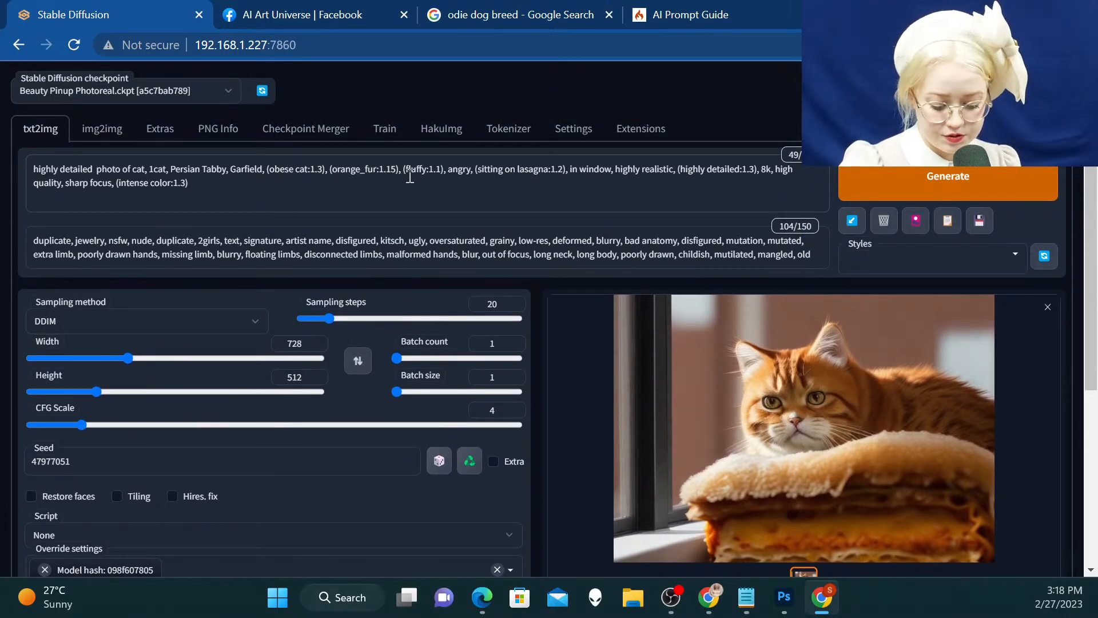
{"action": "key", "text": "BackSpace"}
{"action": "key", "text": "BackSpace"}
{"action": "type", "text": "3"}
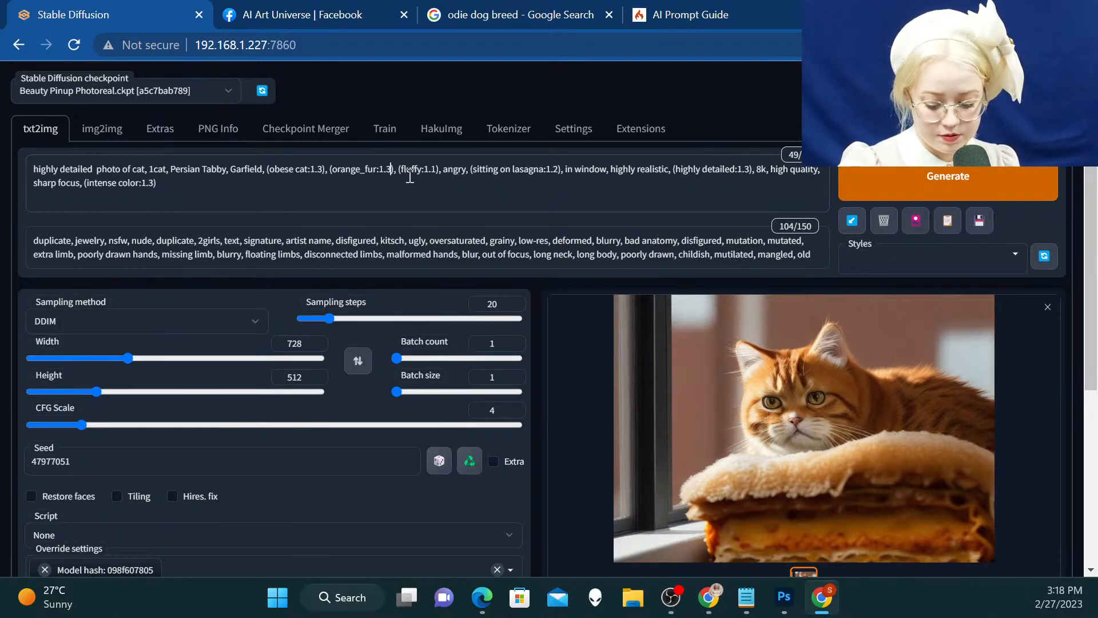
{"action": "left_click", "coordinate": [938, 182]}
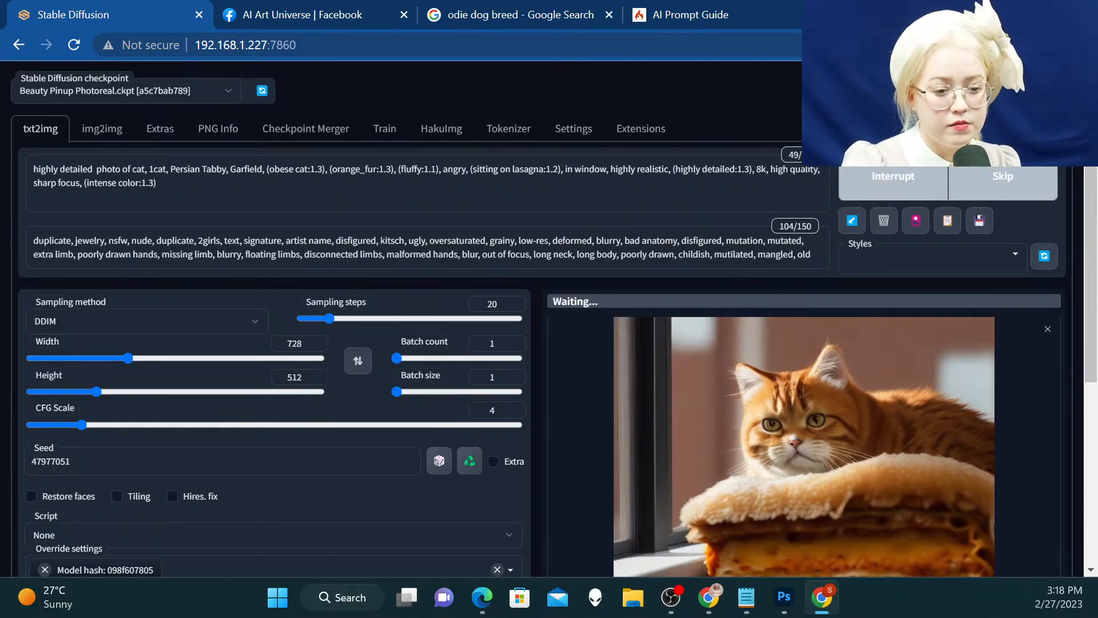
{"action": "scroll", "coordinate": [926, 111], "scroll_direction": "down", "scroll_amount": 1}
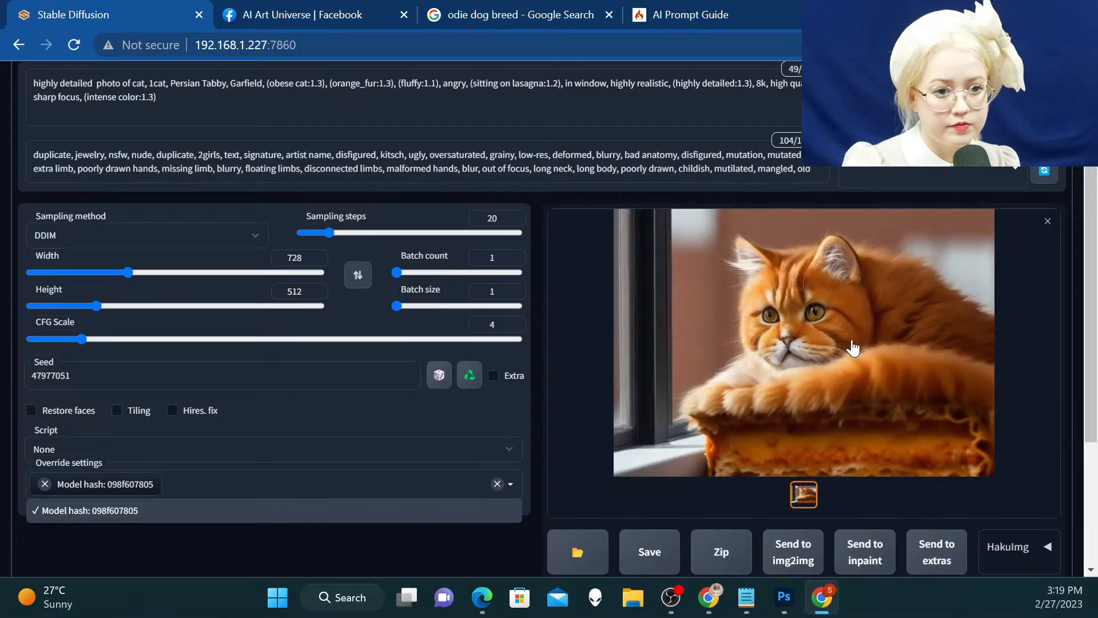
Check the generated cat in the enlarged view and shorten the "orange_fur" prompt term to "orange", keeping its 1.3 weight
{"action": "left_click", "coordinate": [850, 309]}
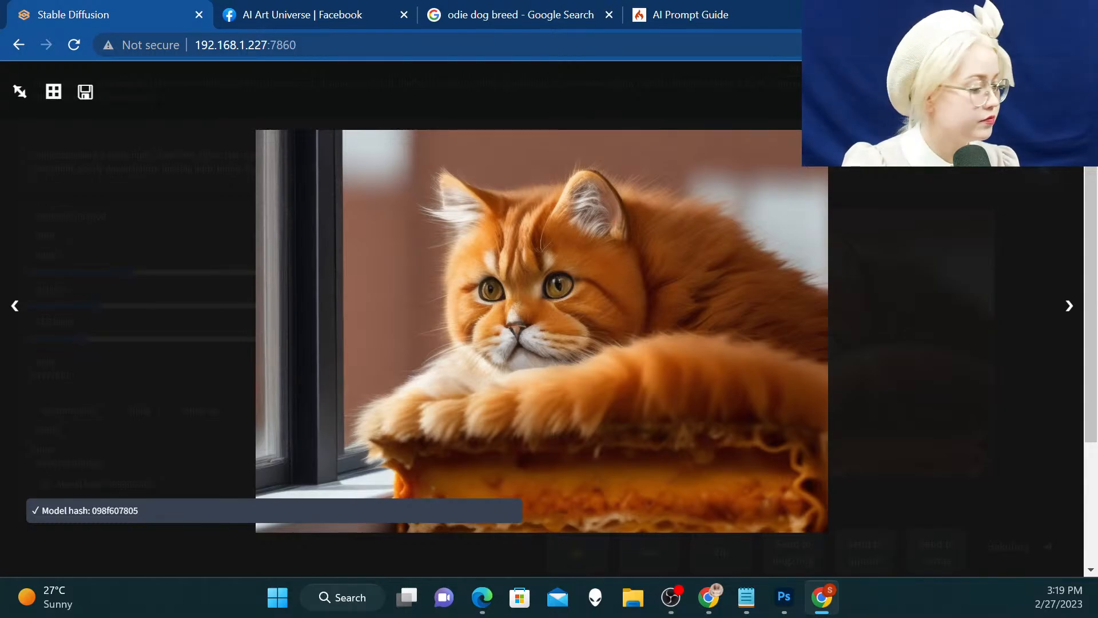
{"action": "key", "text": "Escape"}
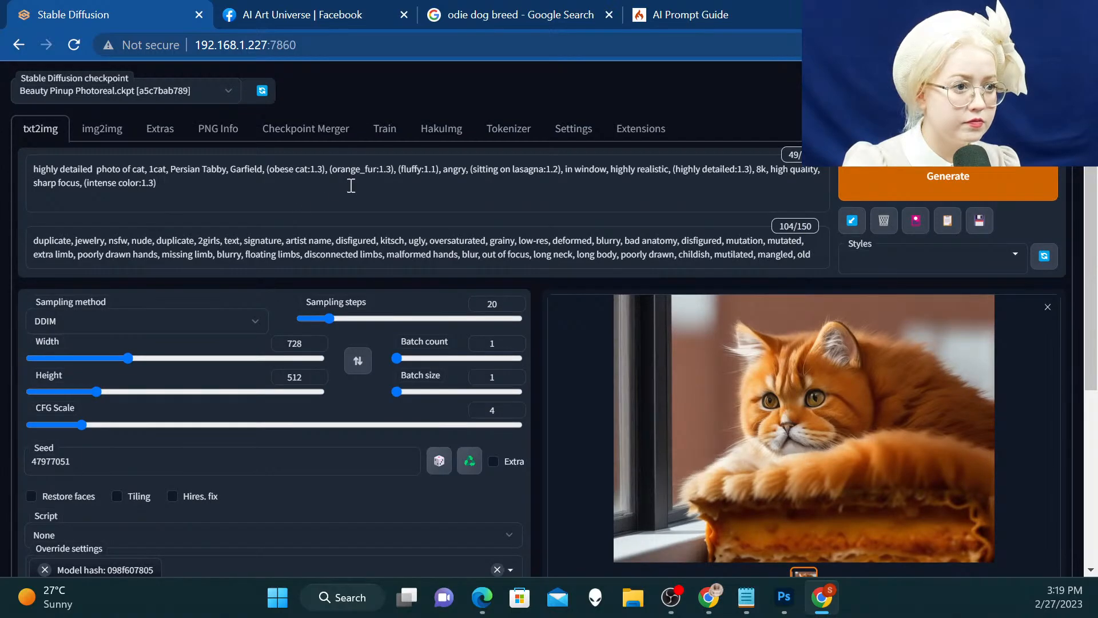
{"action": "left_click_drag", "start_coordinate": [380, 173], "coordinate": [369, 171]}
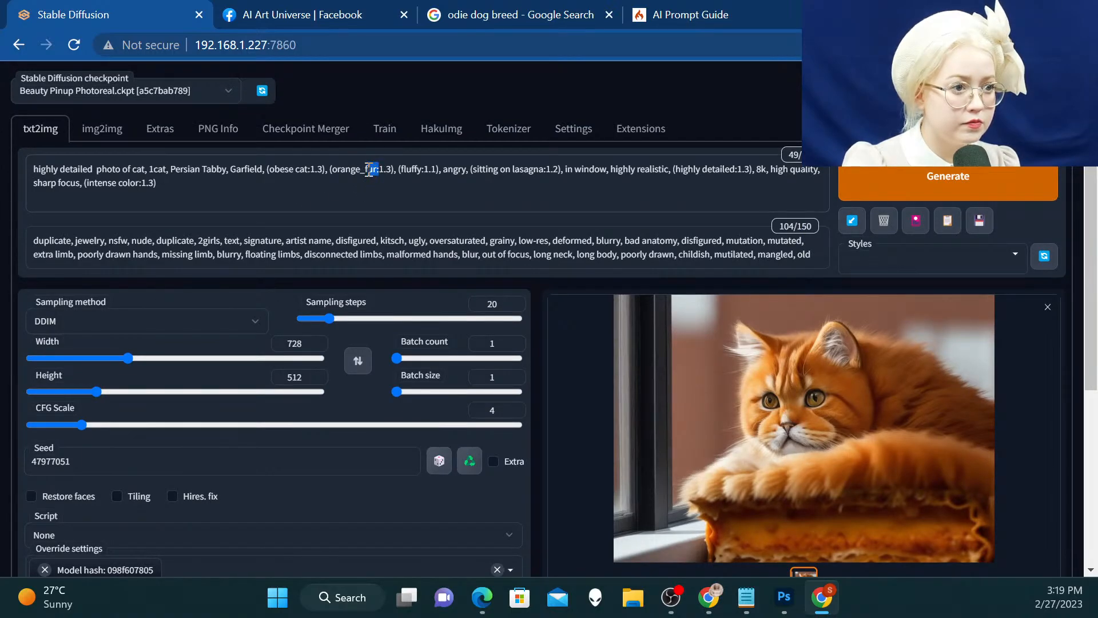
{"action": "key", "text": "BackSpace"}
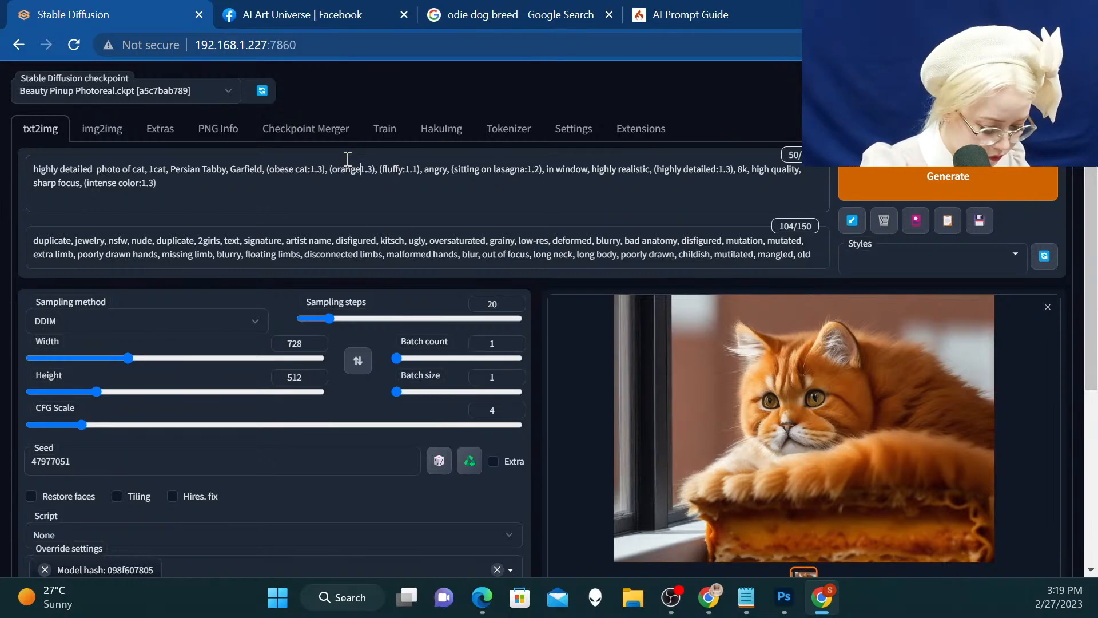
{"action": "type", "text": ":"}
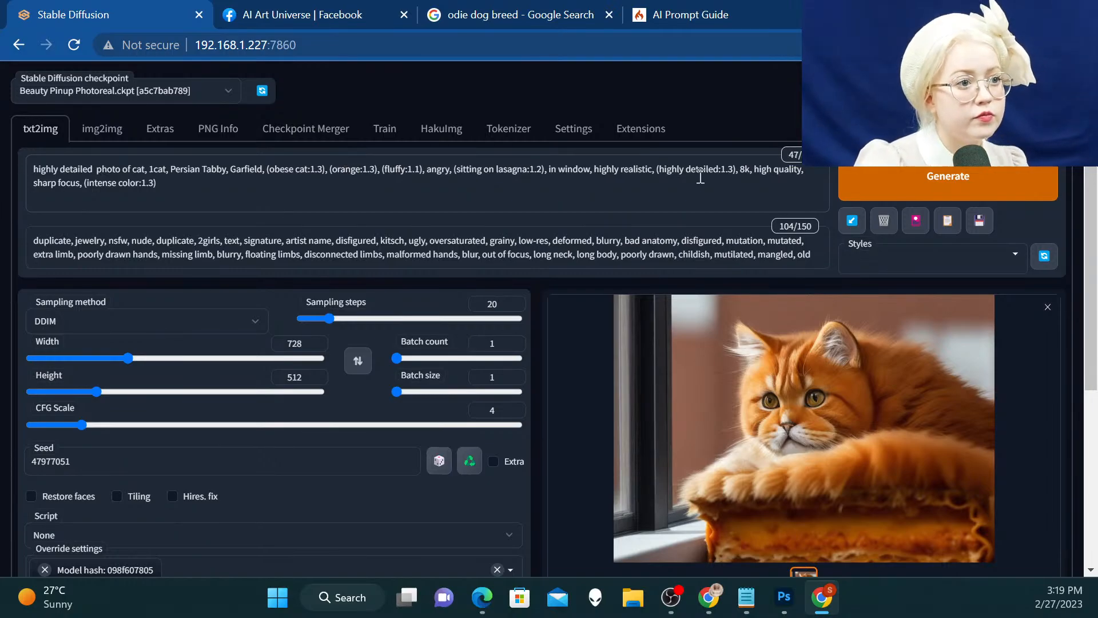
Generate the image with the "(orange:1.3)" term and inspect the new cat picture in the enlarged view
{"action": "left_click", "coordinate": [982, 195]}
{"action": "scroll", "coordinate": [984, 343], "scroll_direction": "down", "scroll_amount": 1}
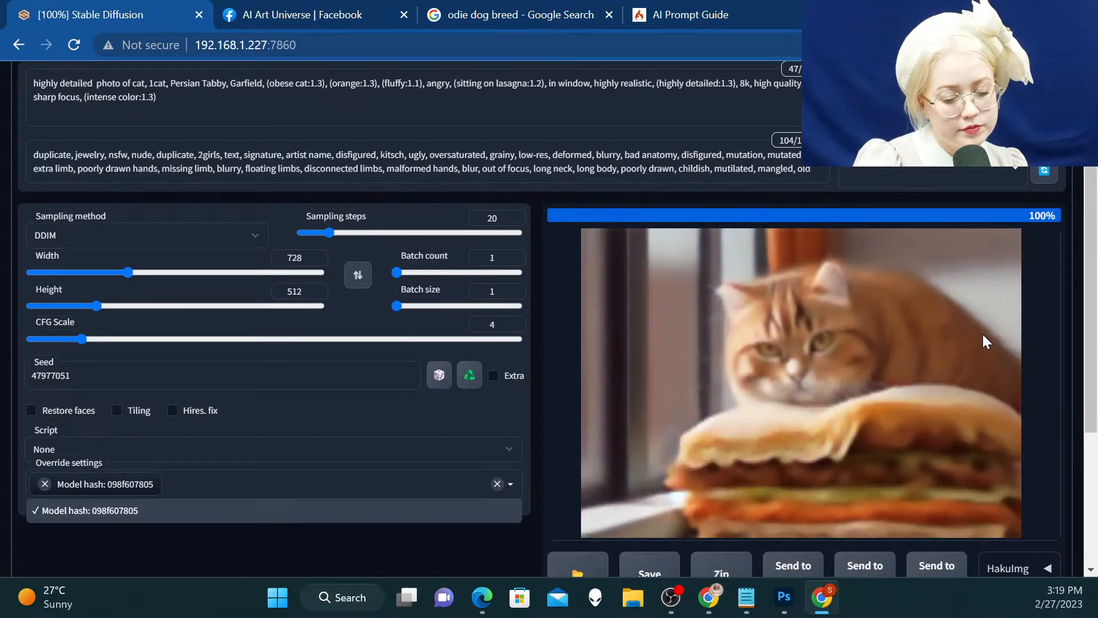
{"action": "left_click", "coordinate": [915, 292]}
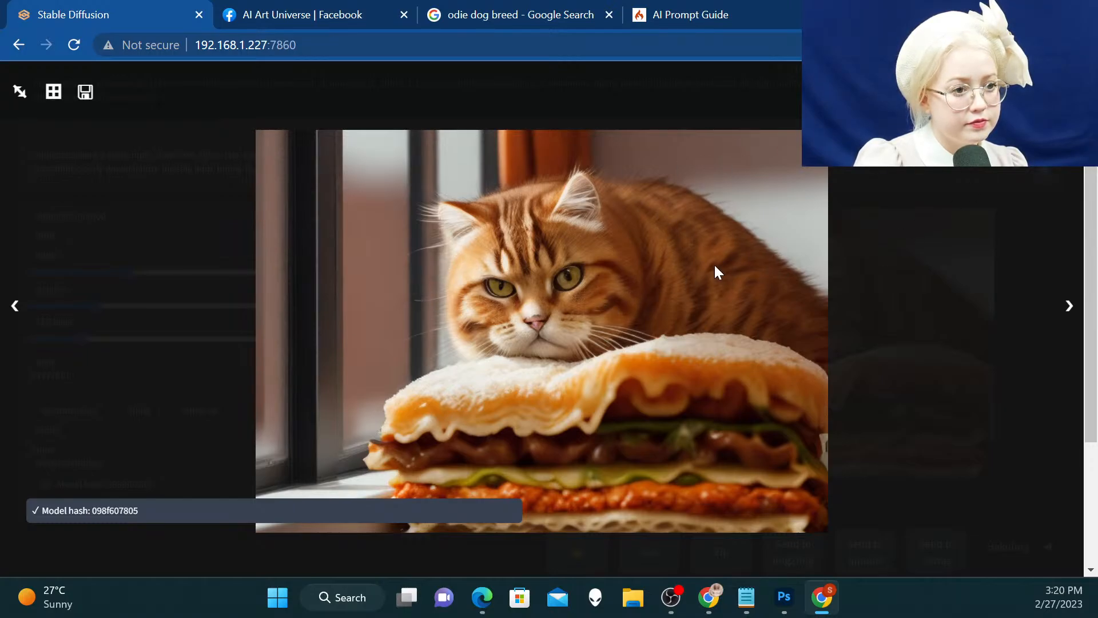
{"action": "left_click", "coordinate": [869, 204]}
Enable Hires. fix with the R-ESRGAN 4x+ upscaler at factor 2 and generate the image
{"action": "scroll", "coordinate": [869, 203], "scroll_direction": "down", "scroll_amount": 3}
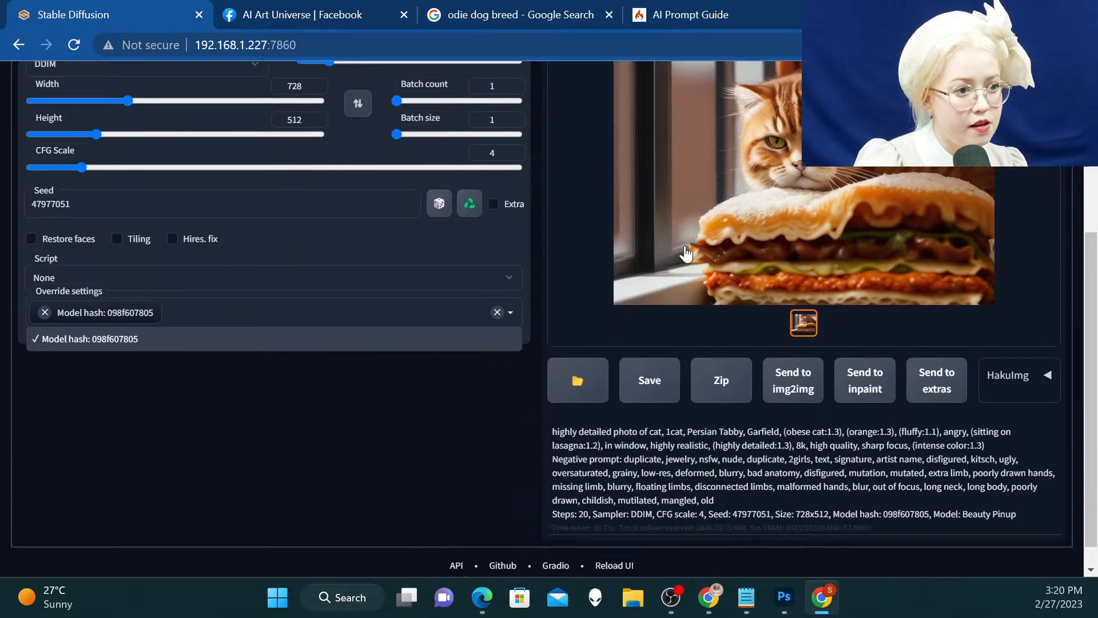
{"action": "left_click", "coordinate": [173, 240]}
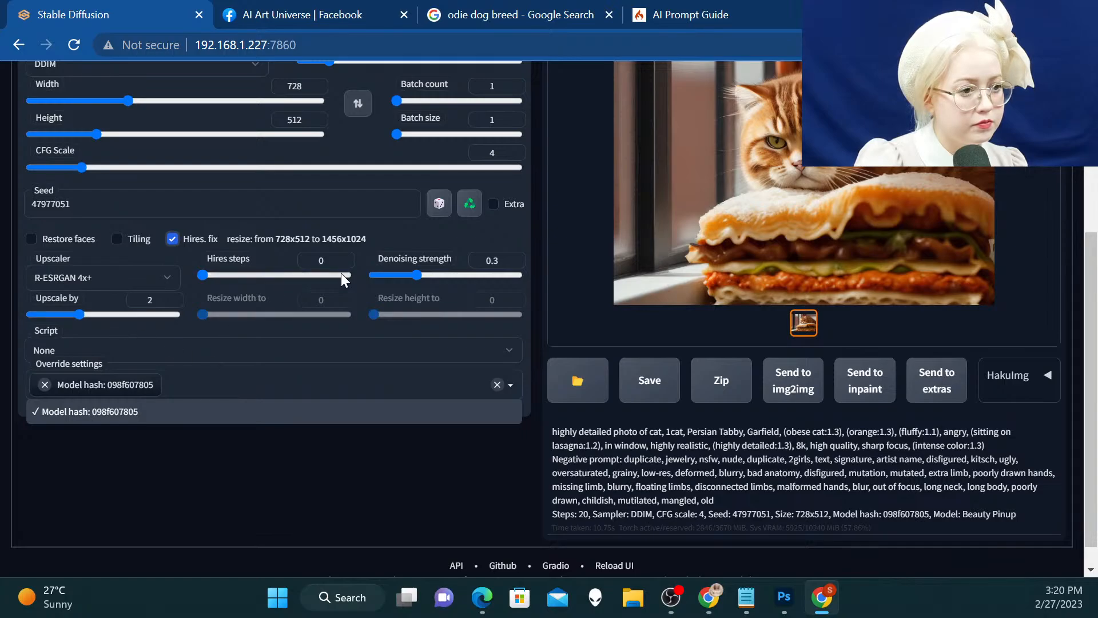
{"action": "scroll", "coordinate": [342, 273], "scroll_direction": "up", "scroll_amount": 5}
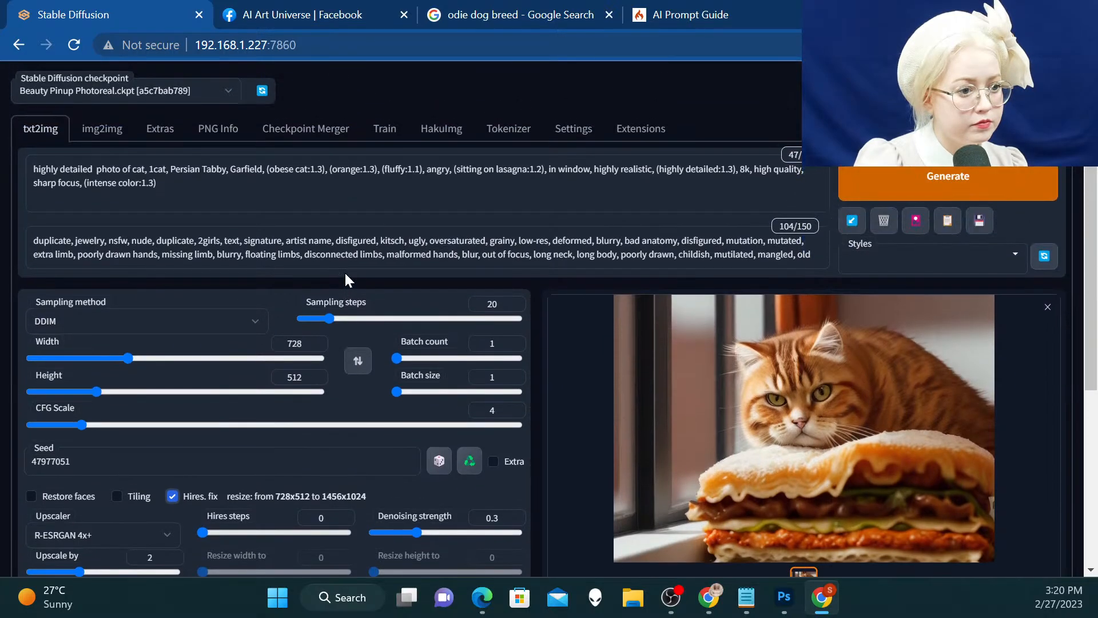
{"action": "left_click", "coordinate": [932, 178]}
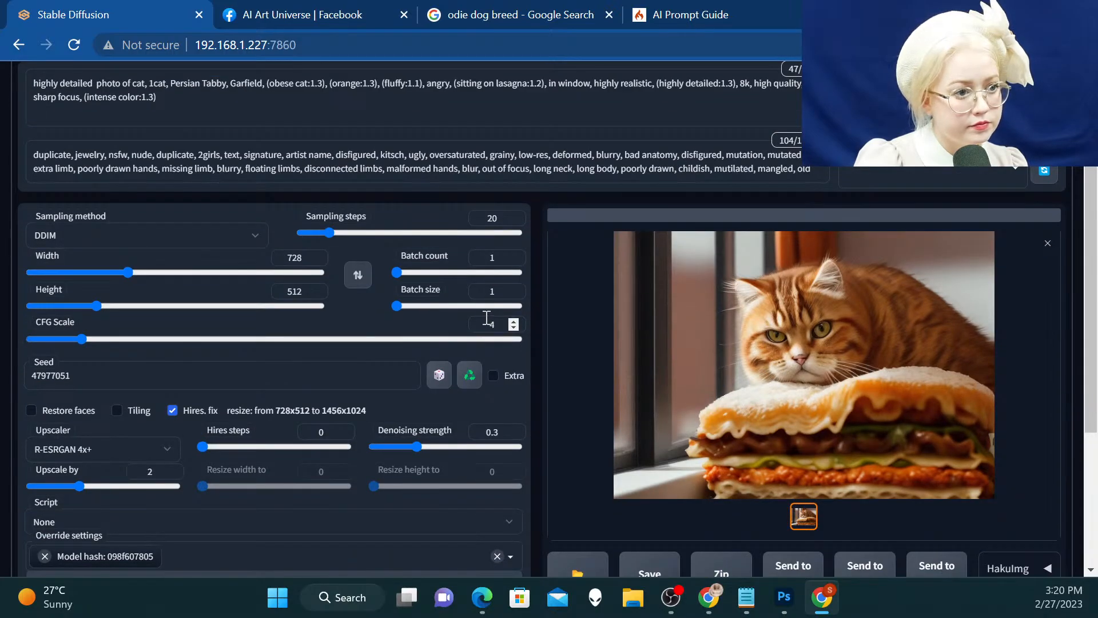
Set the Hires. fix upscale factor to 2.5, skip the running render and generate the image again
{"action": "scroll", "coordinate": [414, 321], "scroll_direction": "down", "scroll_amount": 3}
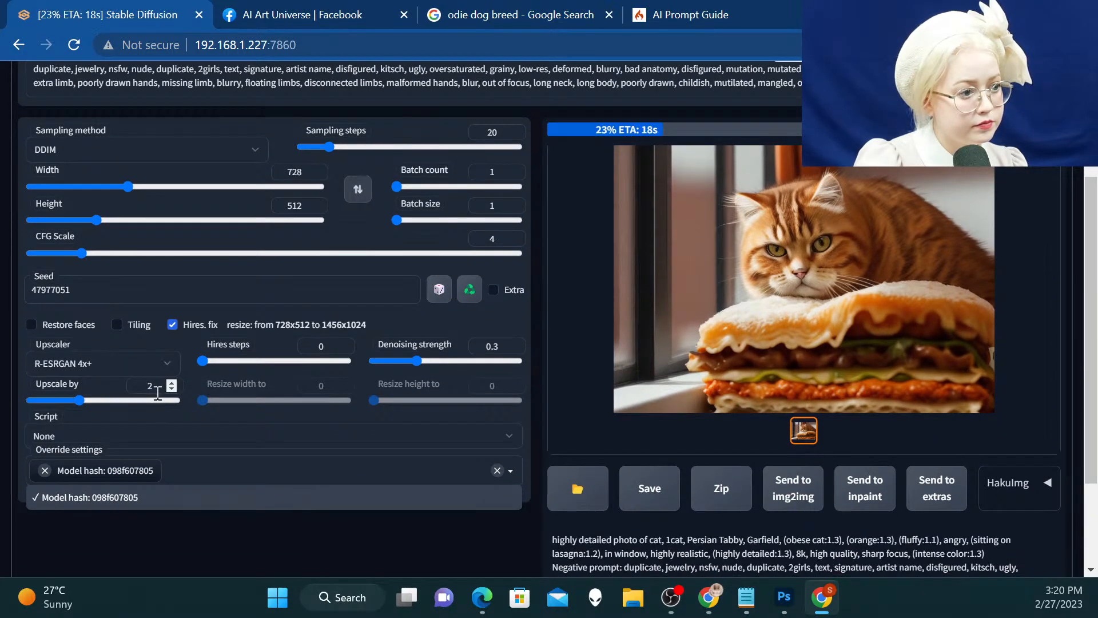
{"action": "type", "text": ".5"}
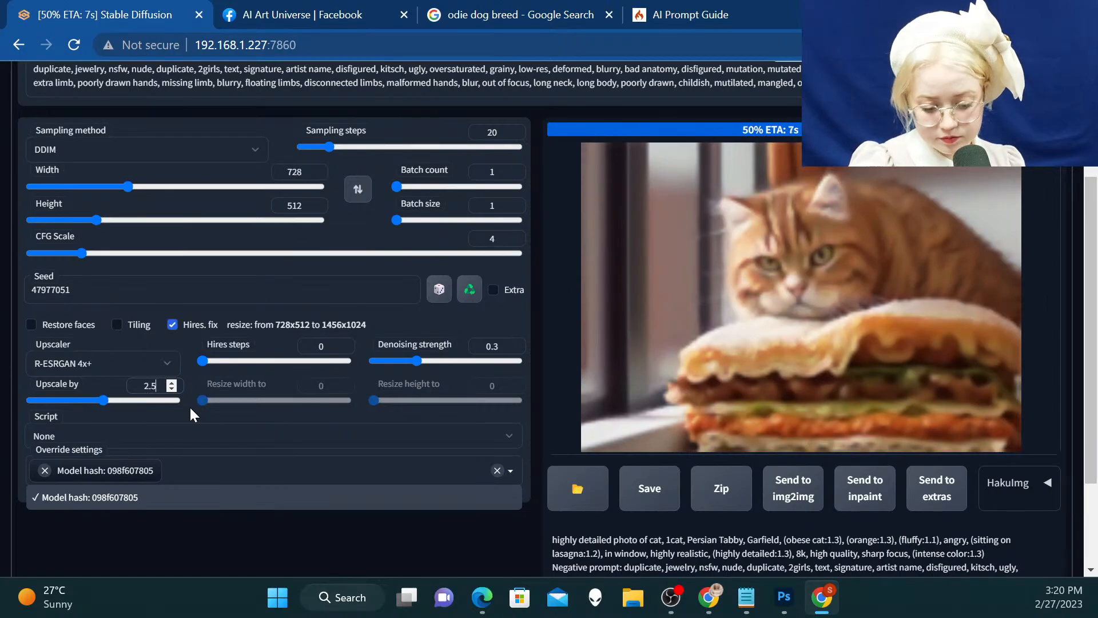
{"action": "scroll", "coordinate": [797, 261], "scroll_direction": "up", "scroll_amount": 3}
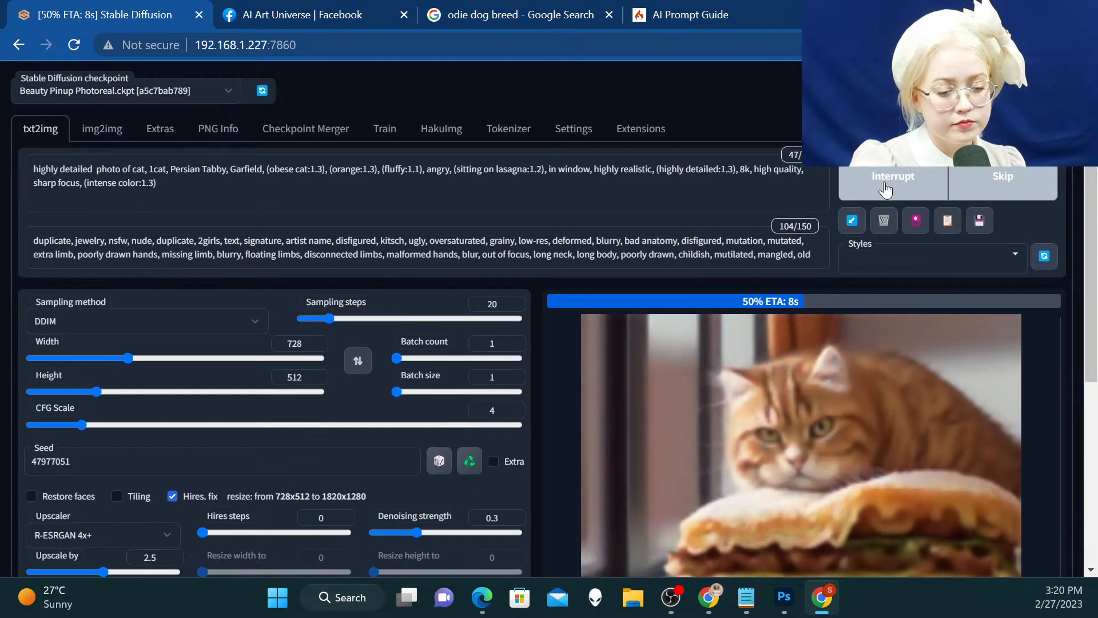
{"action": "left_click", "coordinate": [970, 186]}
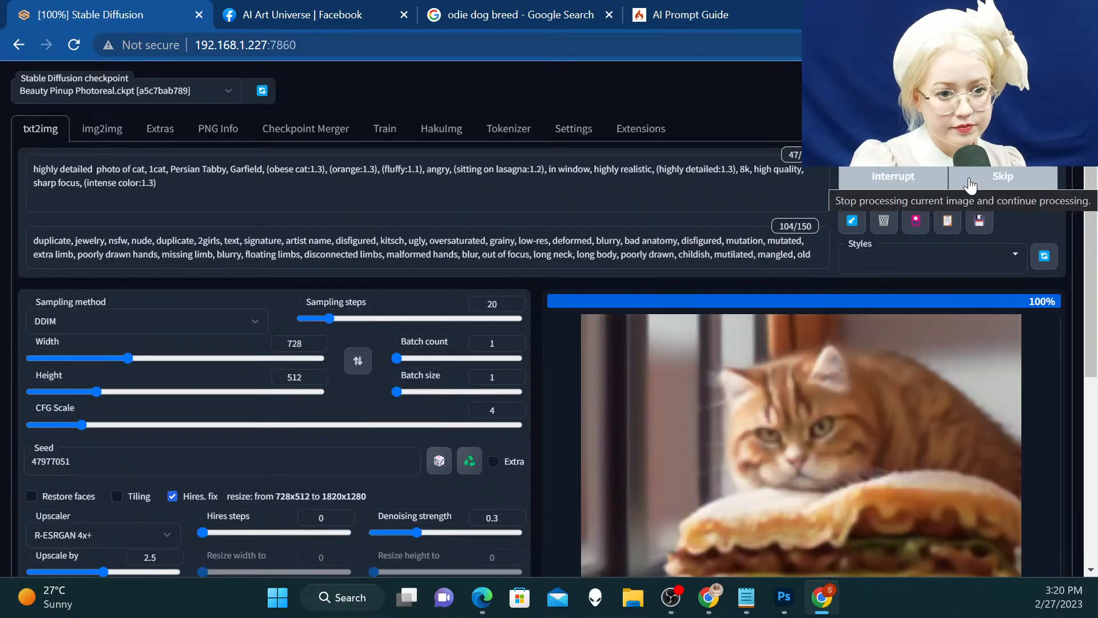
{"action": "left_click", "coordinate": [900, 196]}
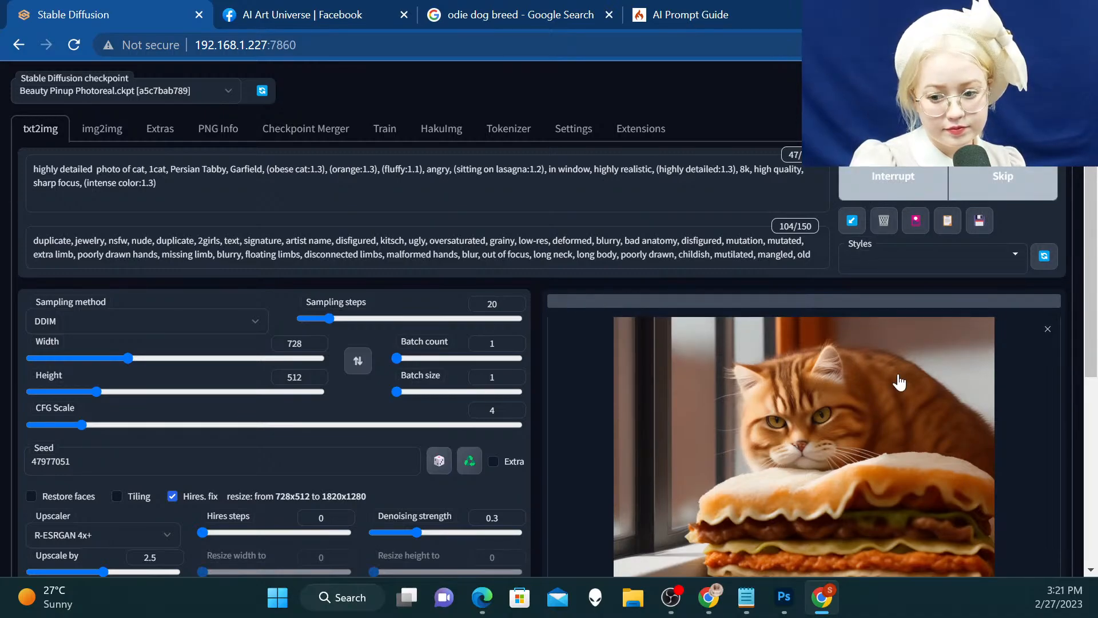
Examine the upscaled cat picture in the enlarged view once it is rendered
{"action": "scroll", "coordinate": [899, 382], "scroll_direction": "down", "scroll_amount": 1}
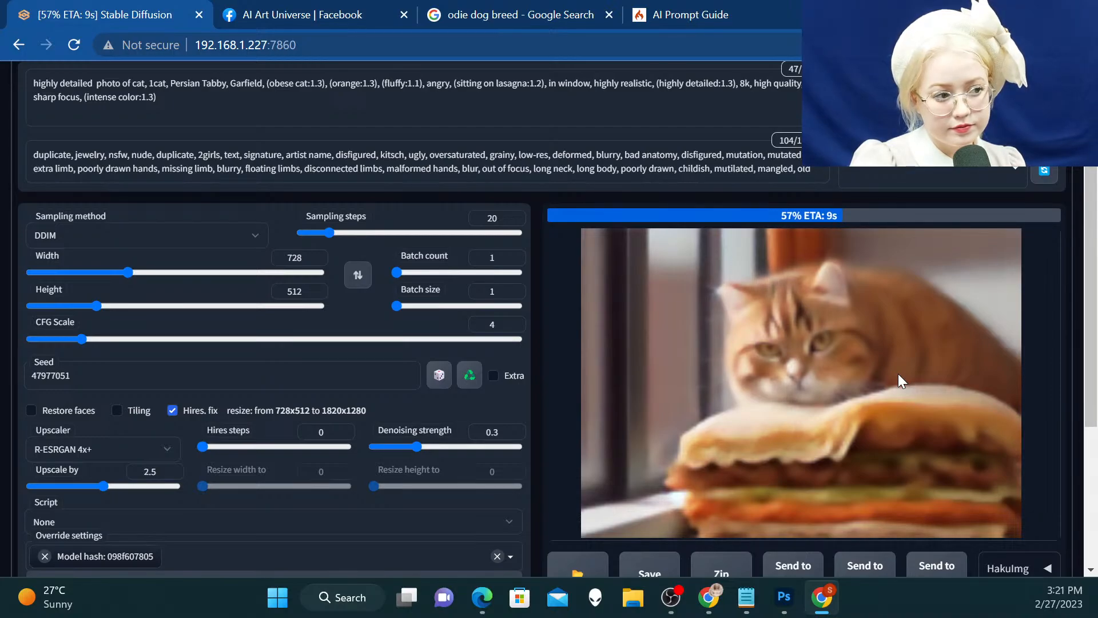
{"action": "scroll", "coordinate": [898, 373], "scroll_direction": "down", "scroll_amount": 1}
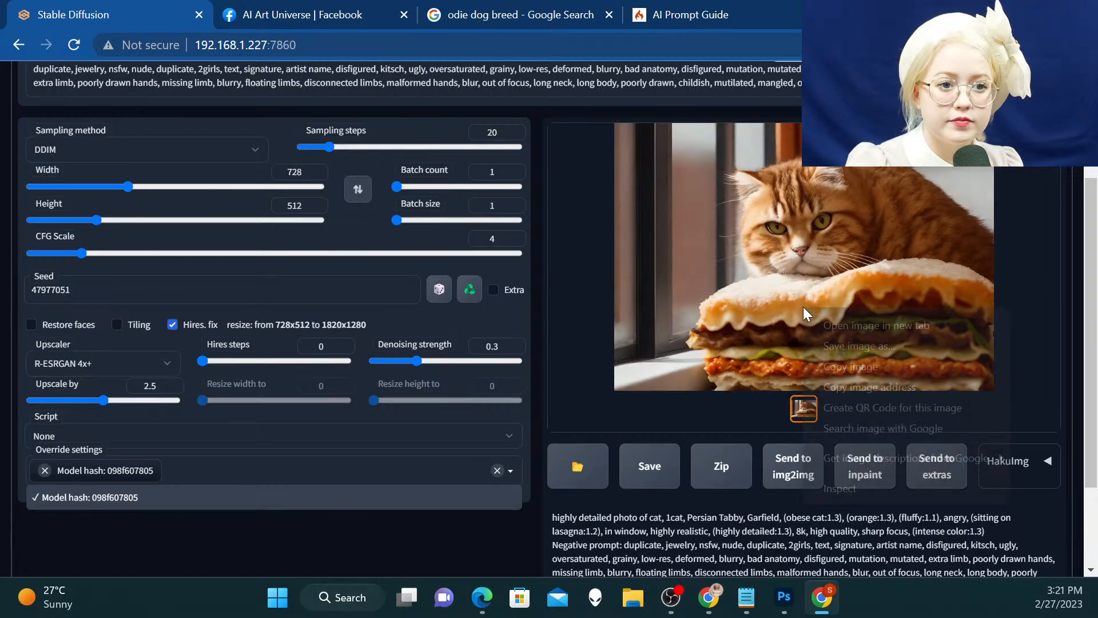
{"action": "right_click", "coordinate": [803, 307]}
{"action": "left_click", "coordinate": [797, 273]}
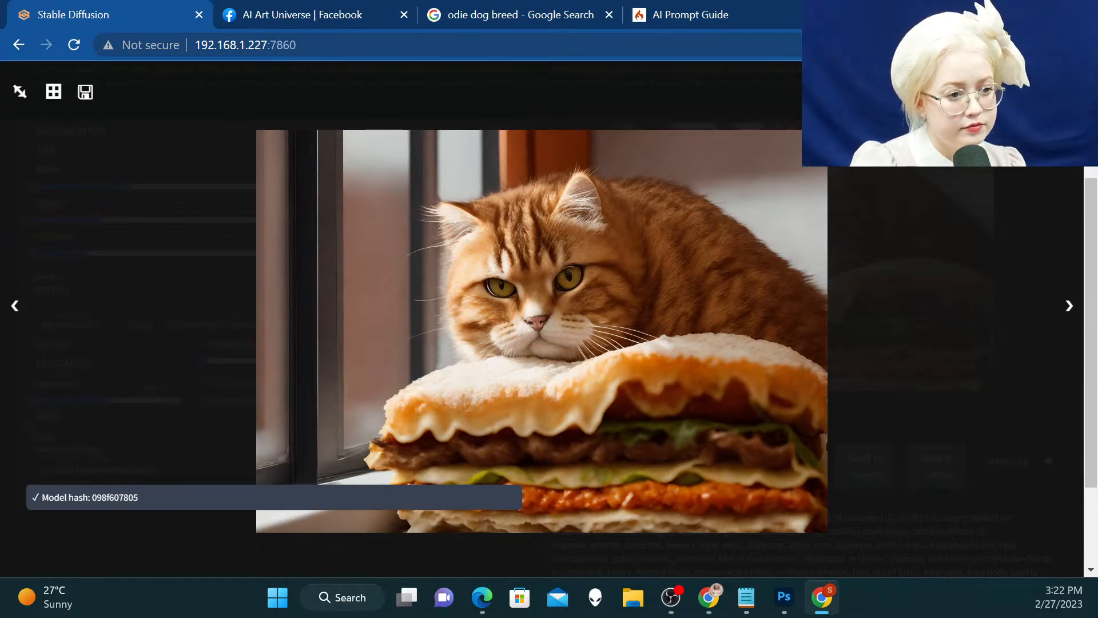
Start saving the enlarged picture and create a folder named "Medium" inside the Garfield folder
{"action": "right_click", "coordinate": [752, 239]}
{"action": "left_click", "coordinate": [806, 279]}
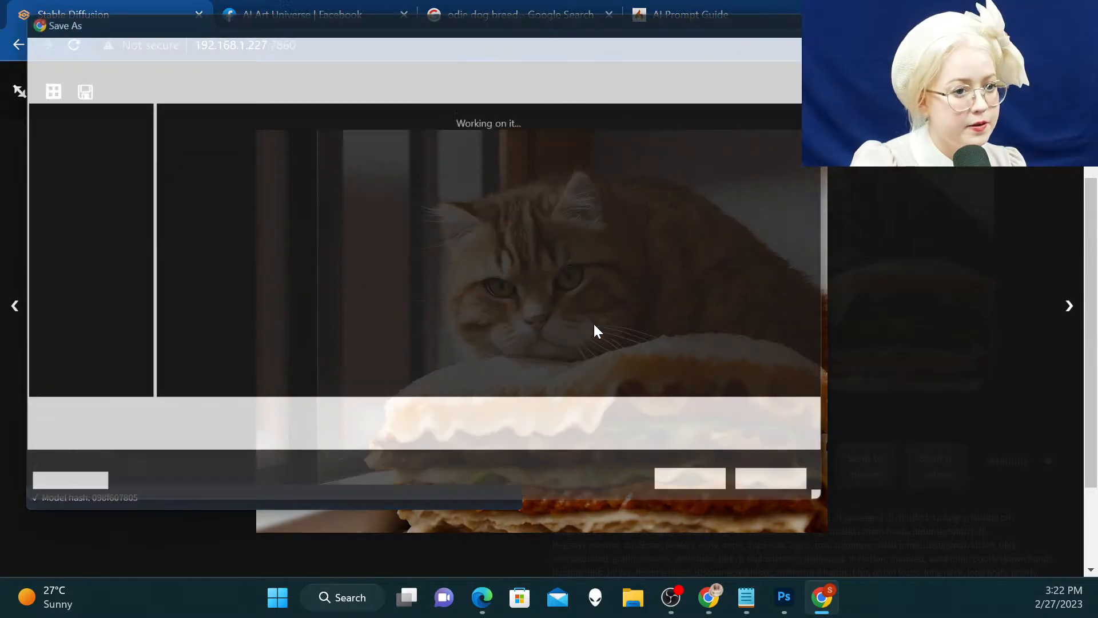
{"action": "right_click", "coordinate": [532, 378]}
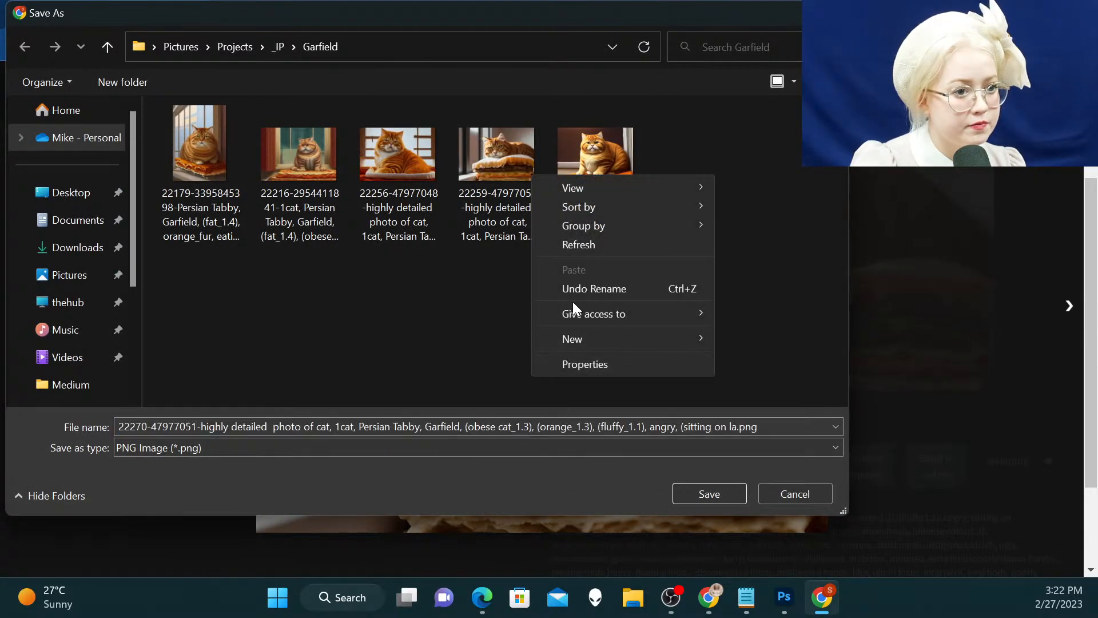
{"action": "mouse_move", "coordinate": [598, 341]}
{"action": "left_click", "coordinate": [749, 341]}
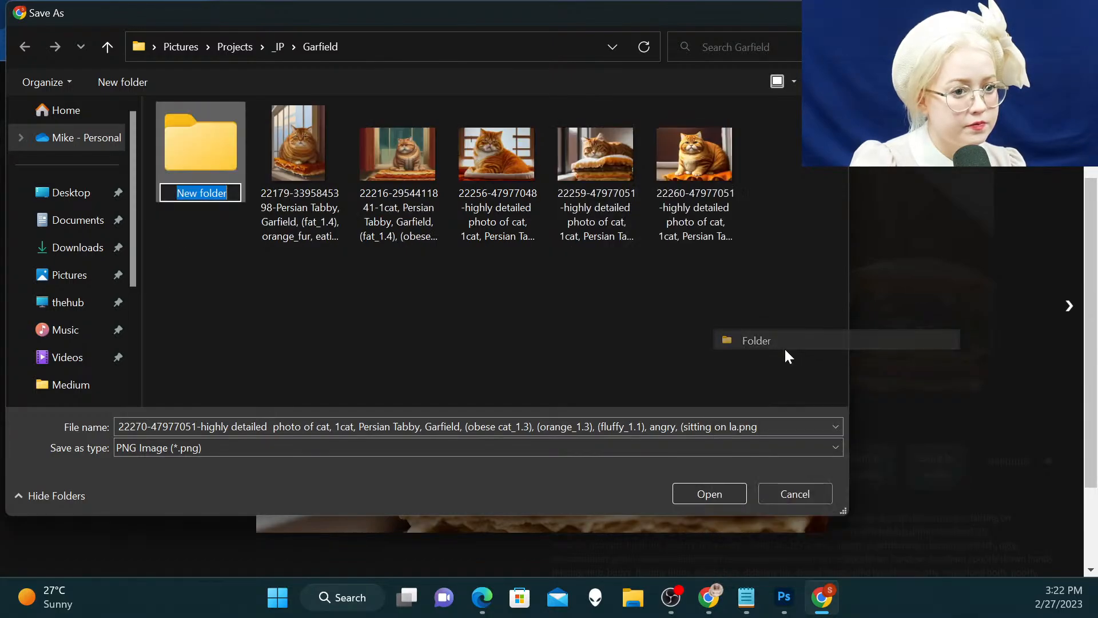
{"action": "type", "text": "Me"}
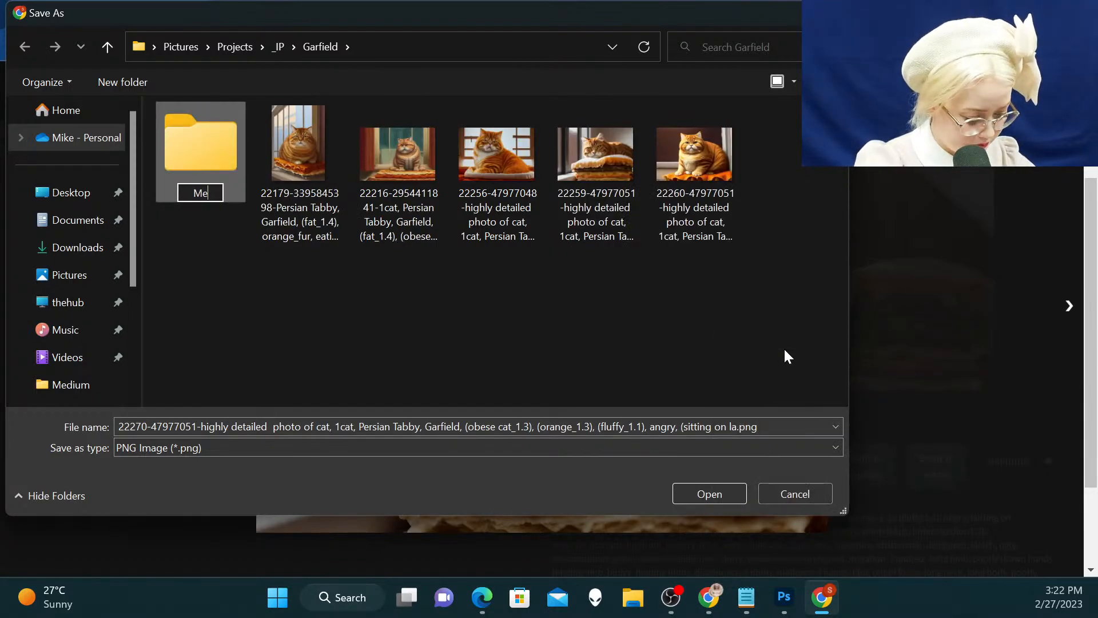
{"action": "type", "text": "dium"}
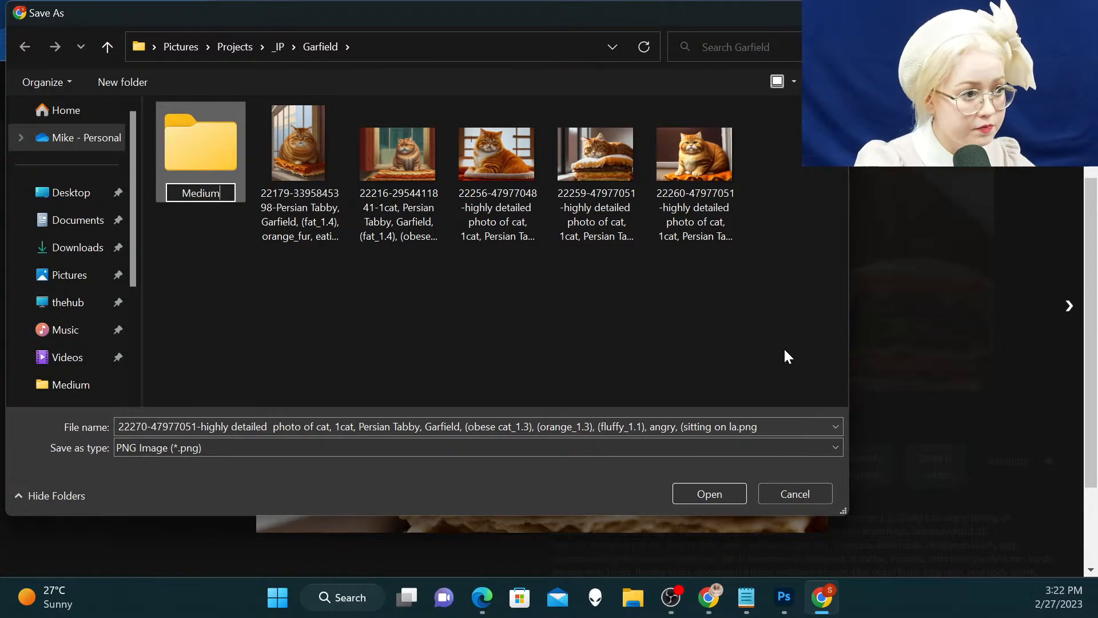
{"action": "key", "text": "Return"}
{"action": "key", "text": "Return"}
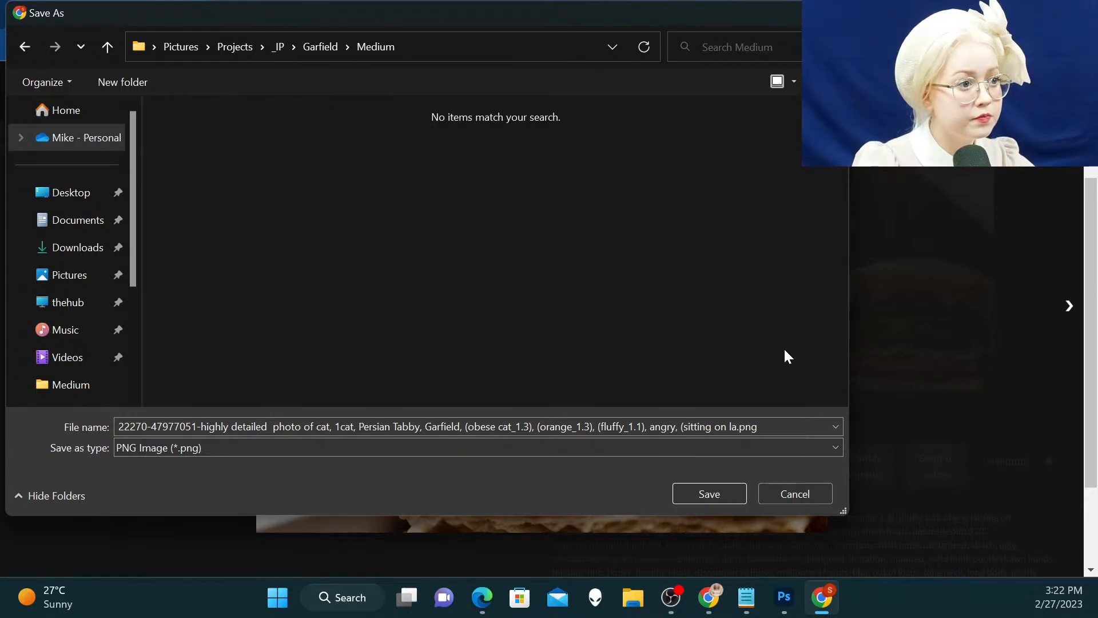
Save the picture as a PNG in the Medium folder and dismiss the download notice
{"action": "left_click", "coordinate": [734, 495]}
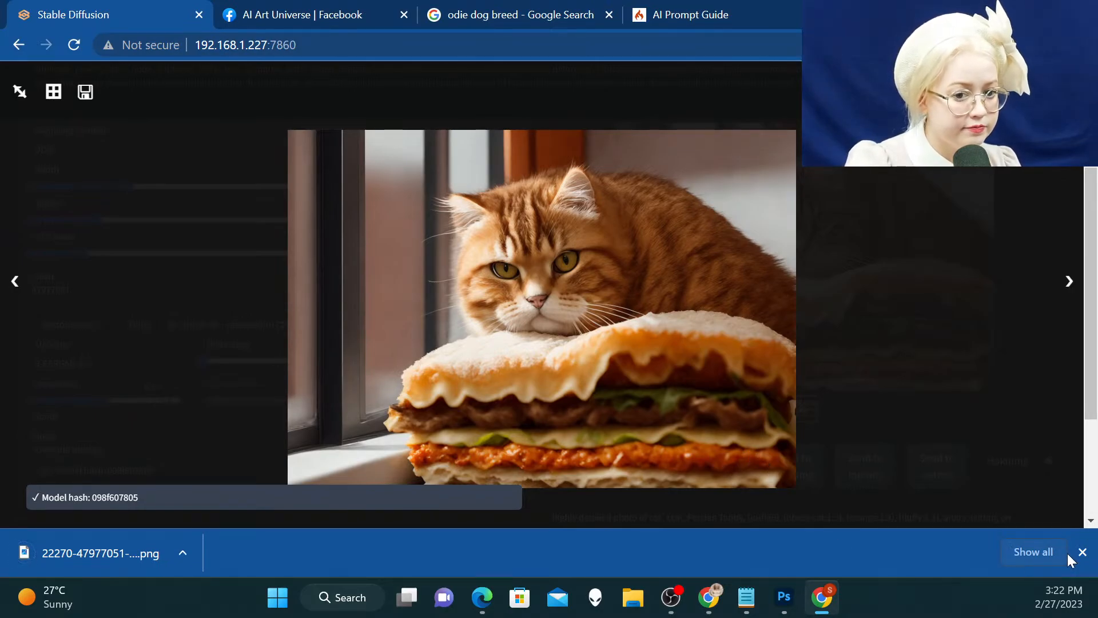
{"action": "left_click", "coordinate": [1081, 553]}
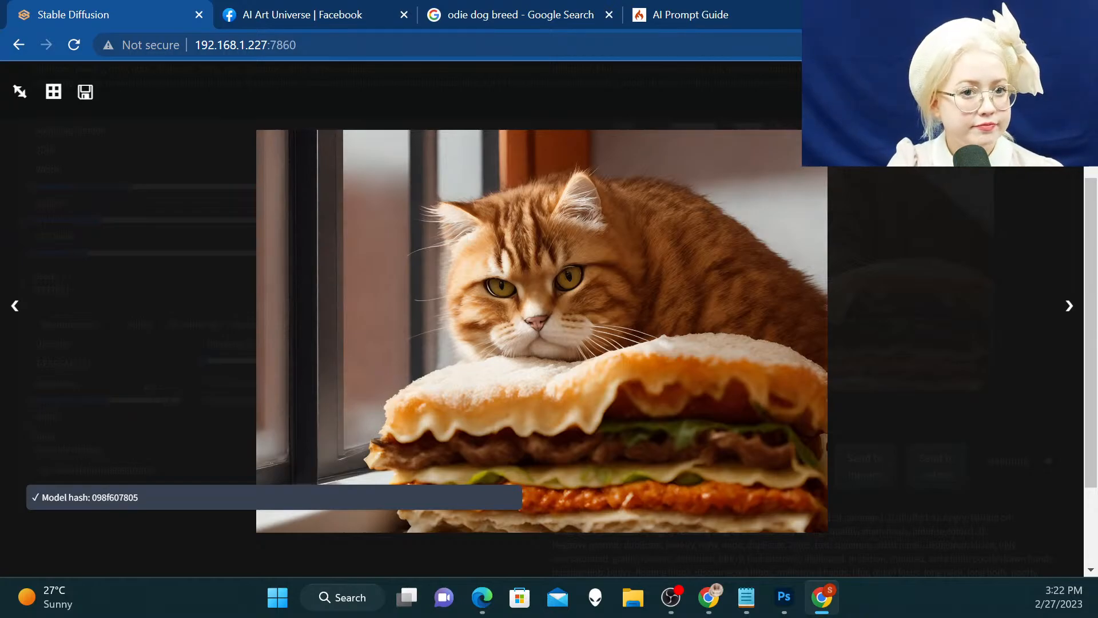
Close the enlarged view and send the upscaled cat picture to inpaint
{"action": "left_click", "coordinate": [1062, 194]}
{"action": "scroll", "coordinate": [897, 359], "scroll_direction": "down", "scroll_amount": 2}
{"action": "left_click", "coordinate": [858, 399]}
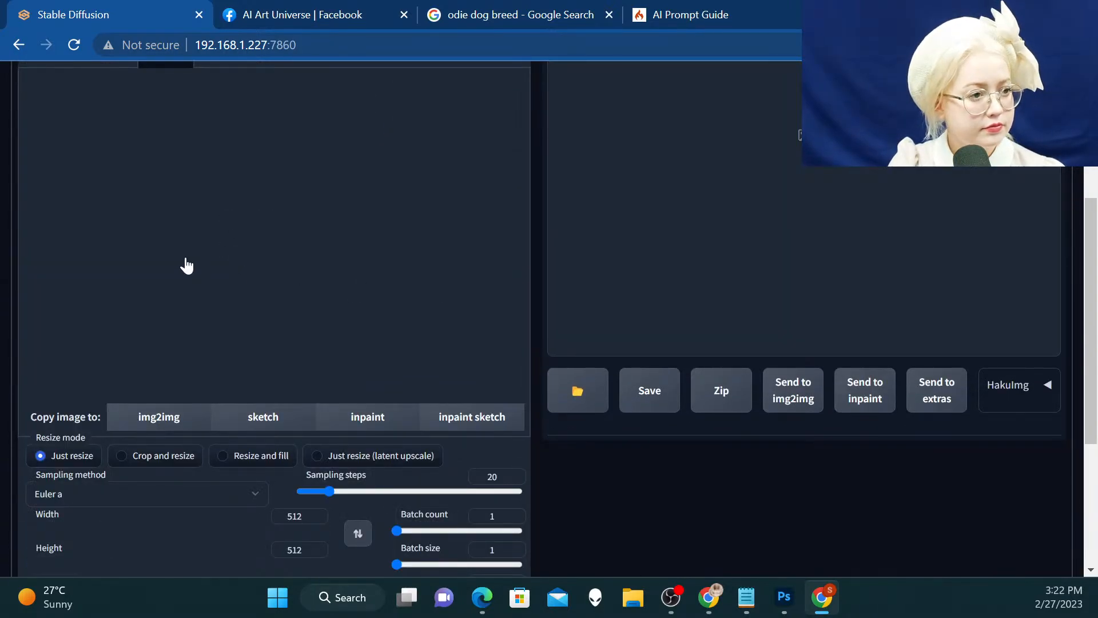
{"action": "scroll", "coordinate": [188, 266], "scroll_direction": "down", "scroll_amount": 1}
{"action": "scroll", "coordinate": [188, 266], "scroll_direction": "up", "scroll_amount": 3}
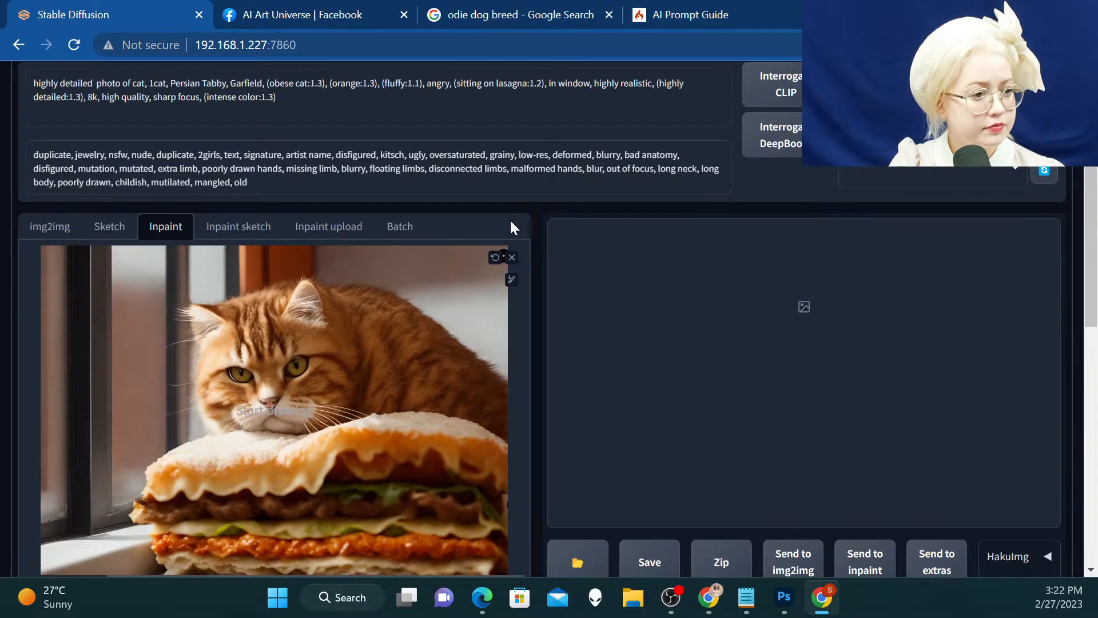
Change the "orange" term in the inpaint prompt to "orange_cat", keeping its 1.3 weight
{"action": "scroll", "coordinate": [509, 219], "scroll_direction": "down", "scroll_amount": 2}
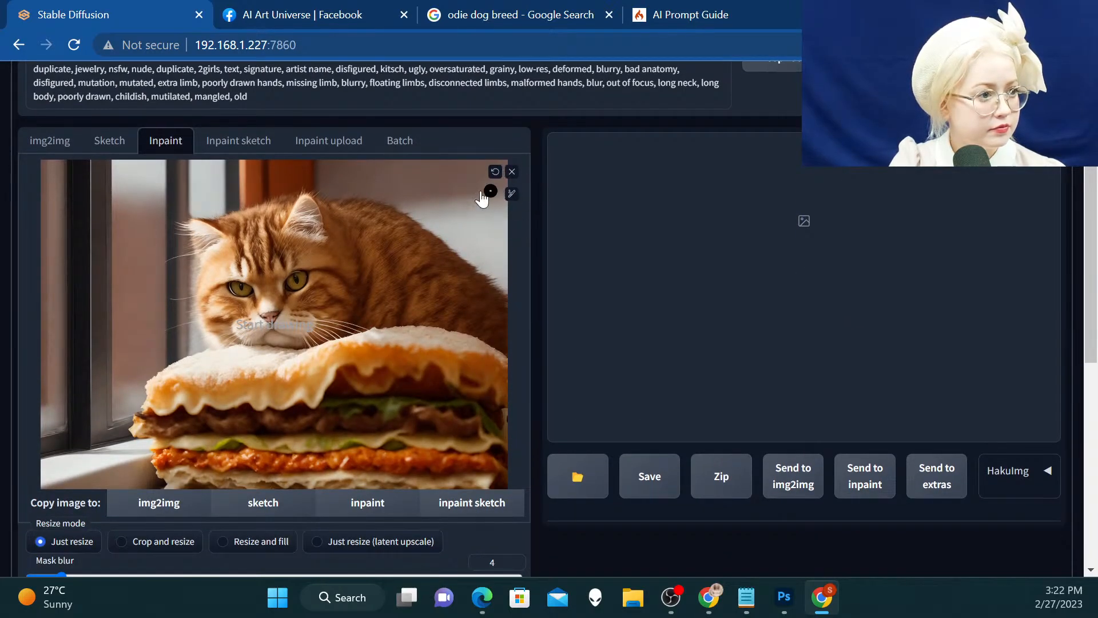
{"action": "scroll", "coordinate": [443, 190], "scroll_direction": "up", "scroll_amount": 3}
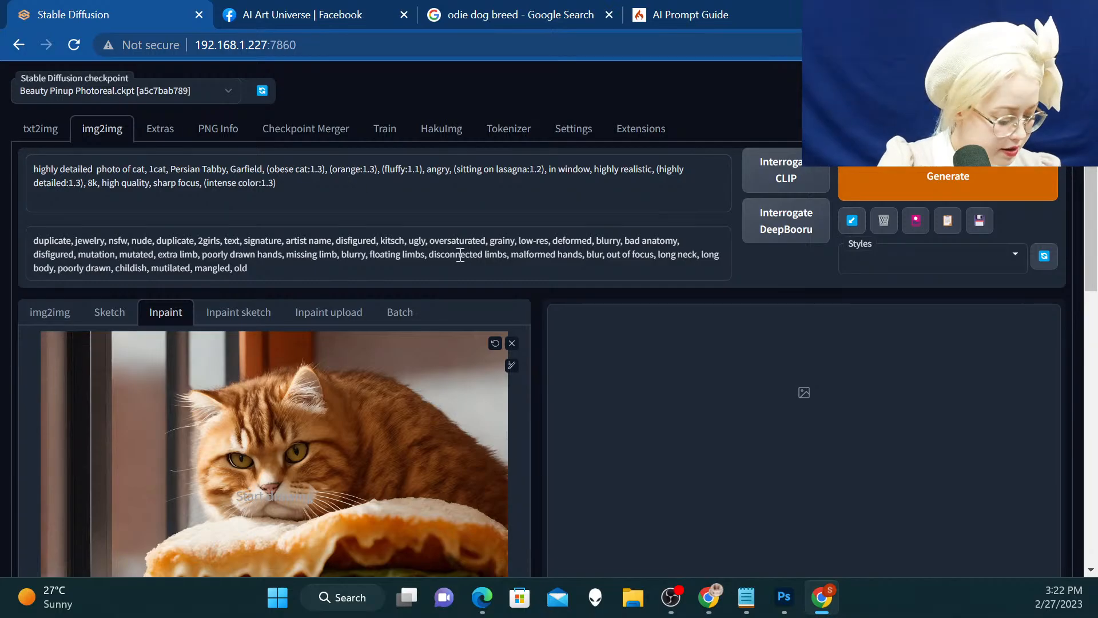
{"action": "type", "text": "_cat"}
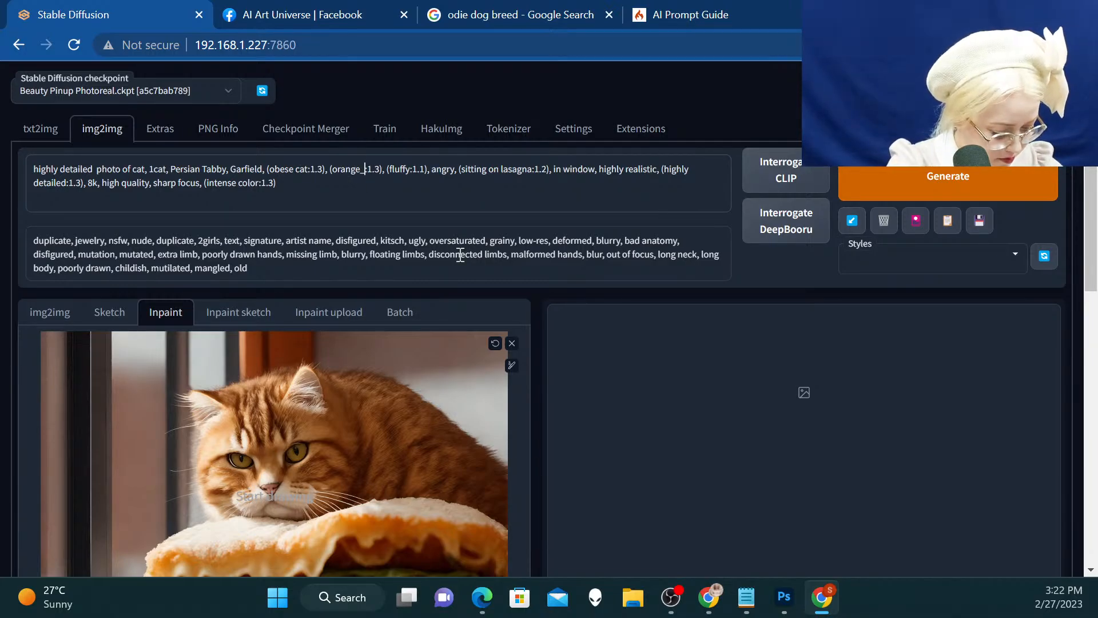
Enlarge the inpaint mask brush to its maximum size
{"action": "scroll", "coordinate": [687, 156], "scroll_direction": "down", "scroll_amount": 1}
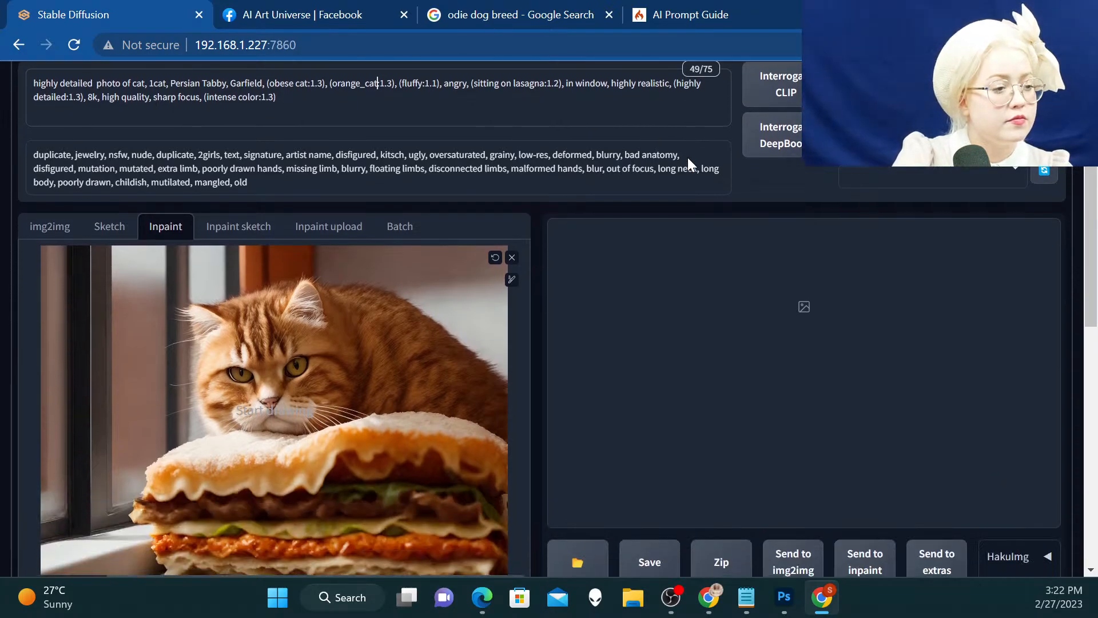
{"action": "left_click", "coordinate": [511, 281]}
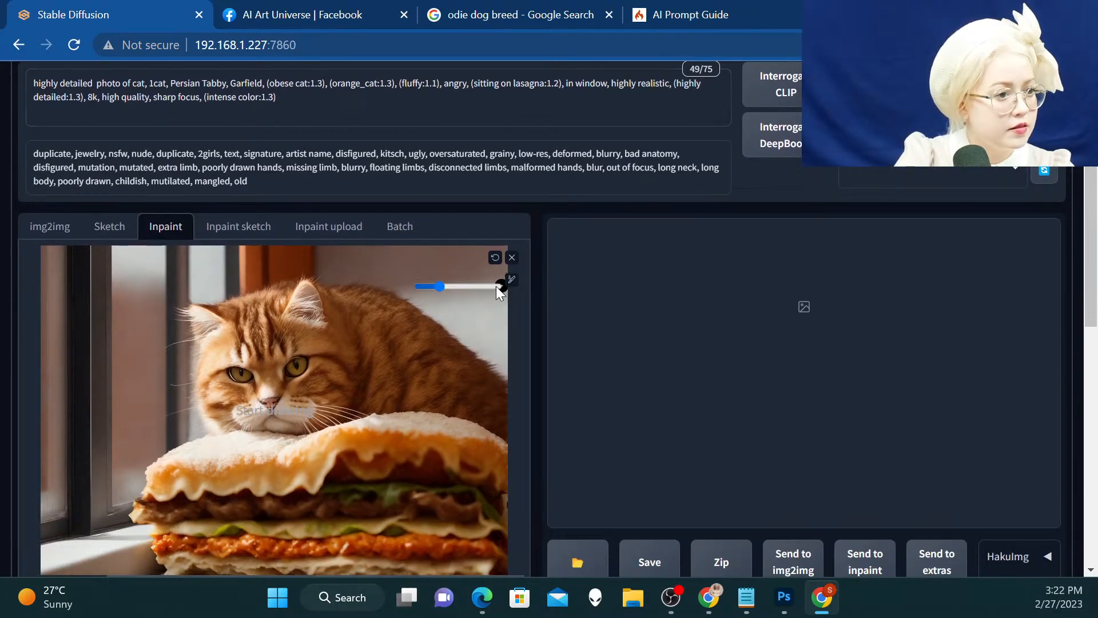
{"action": "left_click_drag", "start_coordinate": [442, 284], "coordinate": [523, 290]}
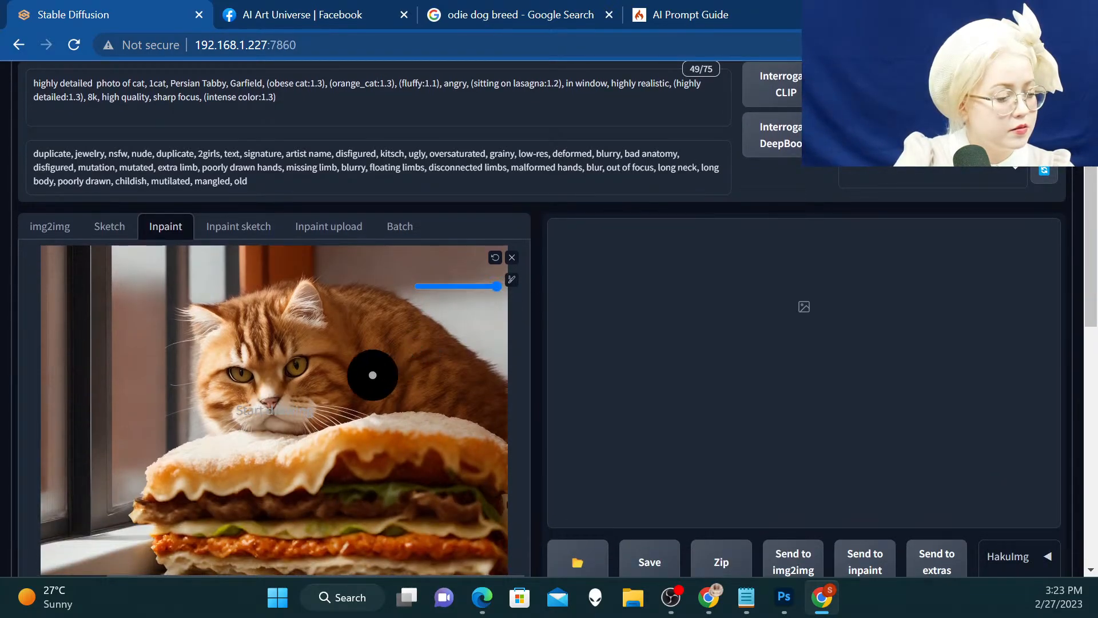
Paint the inpaint mask over the whole cat, covering its head, ears and body above the lasagna
{"action": "scroll", "coordinate": [368, 343], "scroll_direction": "down", "scroll_amount": 1}
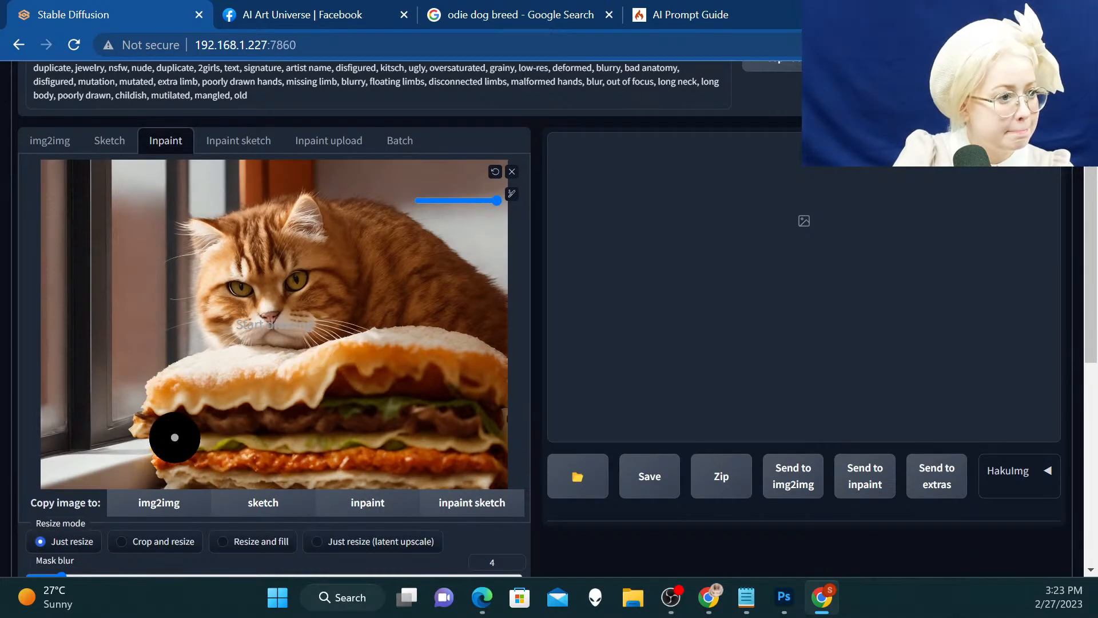
{"action": "mouse_move", "coordinate": [275, 324]}
{"action": "left_mouse_down"}
{"action": "mouse_move", "coordinate": [324, 313]}
{"action": "mouse_move", "coordinate": [299, 328]}
{"action": "mouse_move", "coordinate": [231, 327]}
{"action": "mouse_move", "coordinate": [199, 240]}
{"action": "mouse_move", "coordinate": [325, 213]}
{"action": "mouse_move", "coordinate": [210, 283]}
{"action": "mouse_move", "coordinate": [350, 289]}
{"action": "mouse_move", "coordinate": [320, 314]}
{"action": "mouse_move", "coordinate": [453, 308]}
{"action": "mouse_move", "coordinate": [503, 336]}
{"action": "mouse_move", "coordinate": [494, 309]}
{"action": "mouse_move", "coordinate": [447, 262]}
{"action": "mouse_move", "coordinate": [359, 216]}
{"action": "mouse_move", "coordinate": [317, 223]}
{"action": "mouse_move", "coordinate": [415, 279]}
{"action": "mouse_move", "coordinate": [287, 268]}
{"action": "left_mouse_up"}
{"action": "left_click_drag", "start_coordinate": [218, 239], "coordinate": [193, 237]}
{"action": "scroll", "coordinate": [311, 285], "scroll_direction": "up", "scroll_amount": 2}
Set the inpaint area to Only masked and the sampling method to DDIM
{"action": "scroll", "coordinate": [311, 285], "scroll_direction": "down", "scroll_amount": 6}
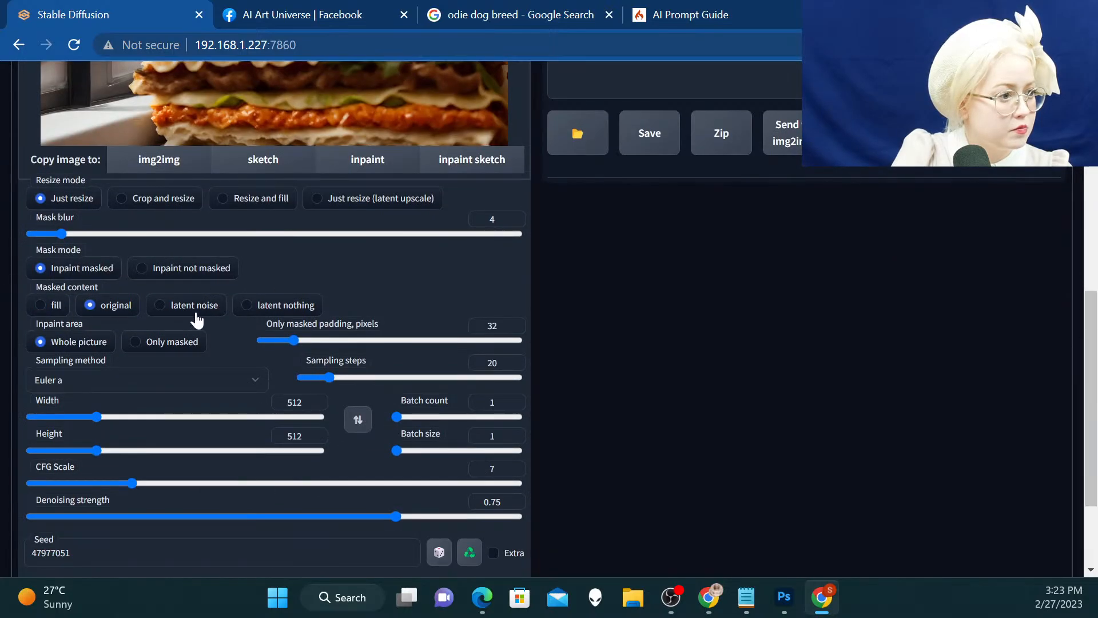
{"action": "left_click", "coordinate": [173, 344]}
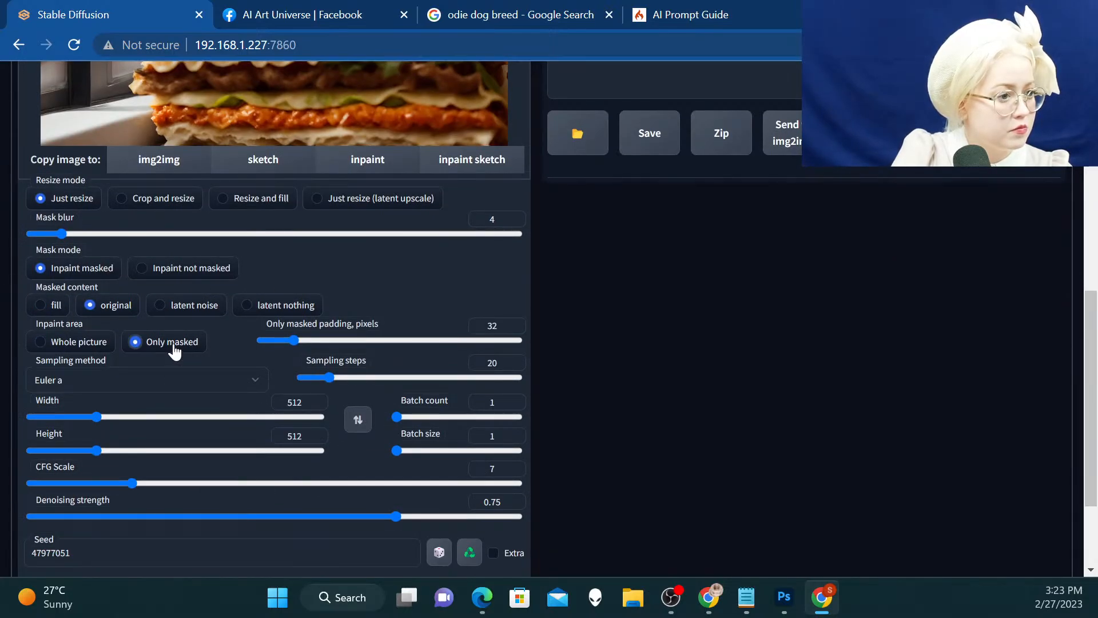
{"action": "left_click", "coordinate": [169, 382]}
{"action": "left_click", "coordinate": [152, 360]}
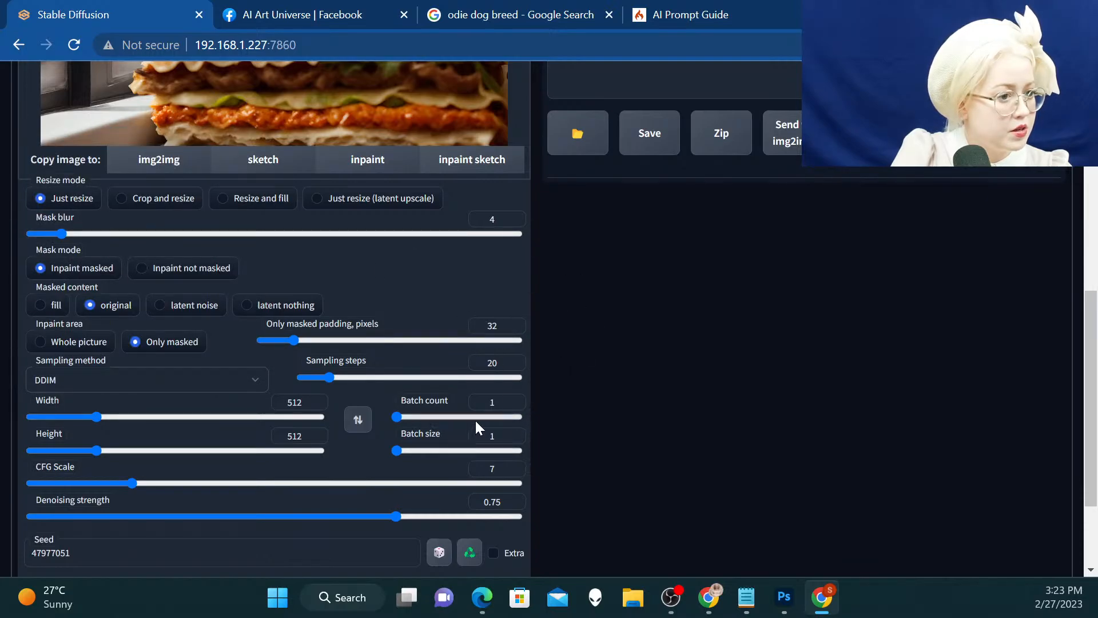
Set the denoising strength to 0.6 and generate the inpainted picture
{"action": "scroll", "coordinate": [661, 382], "scroll_direction": "down", "scroll_amount": 2}
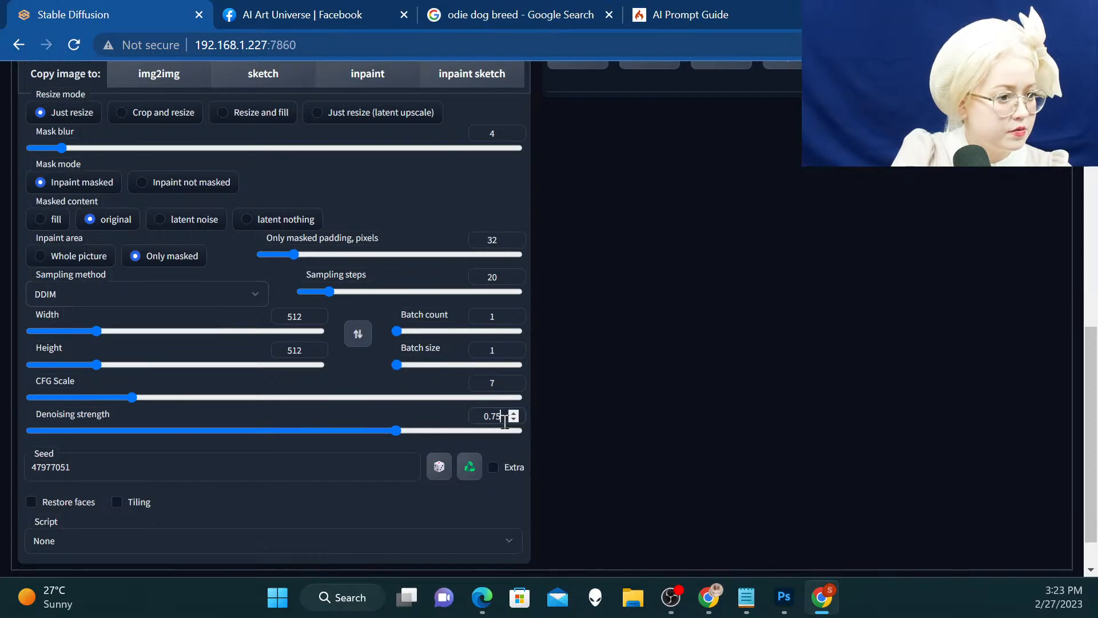
{"action": "left_click_drag", "start_coordinate": [501, 417], "coordinate": [495, 417]}
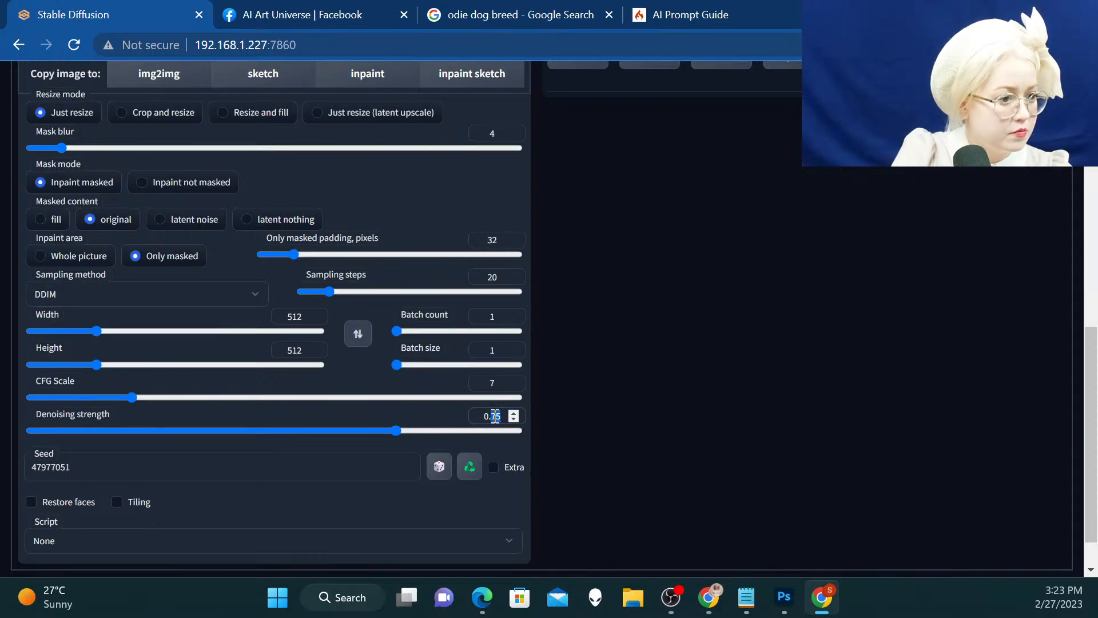
{"action": "type", "text": "6"}
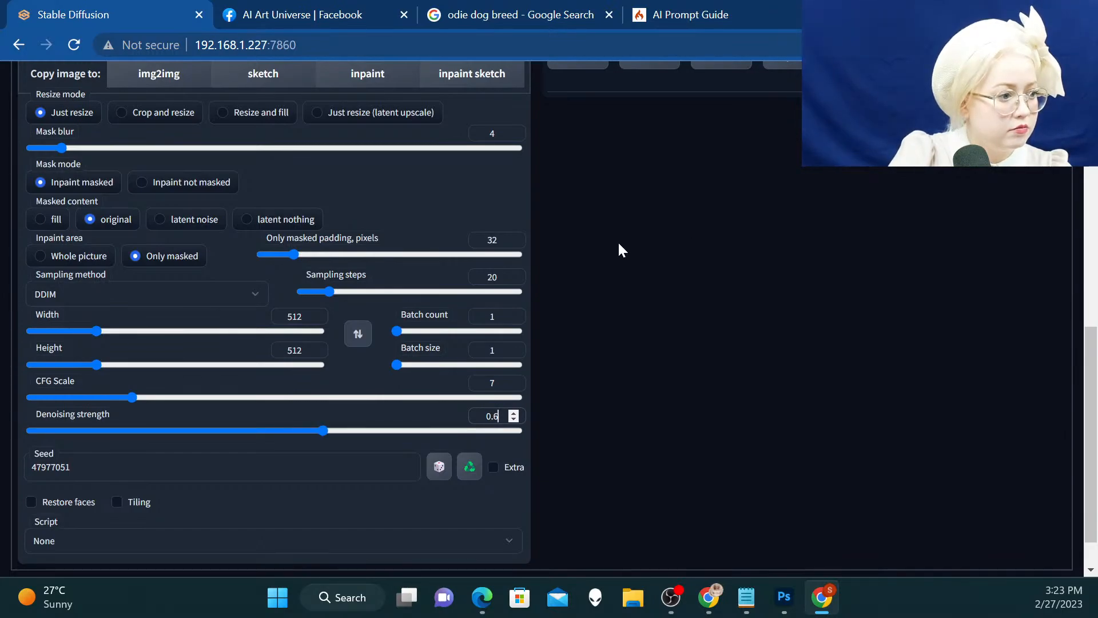
{"action": "scroll", "coordinate": [617, 241], "scroll_direction": "down", "scroll_amount": 2}
{"action": "scroll", "coordinate": [617, 241], "scroll_direction": "up", "scroll_amount": 10}
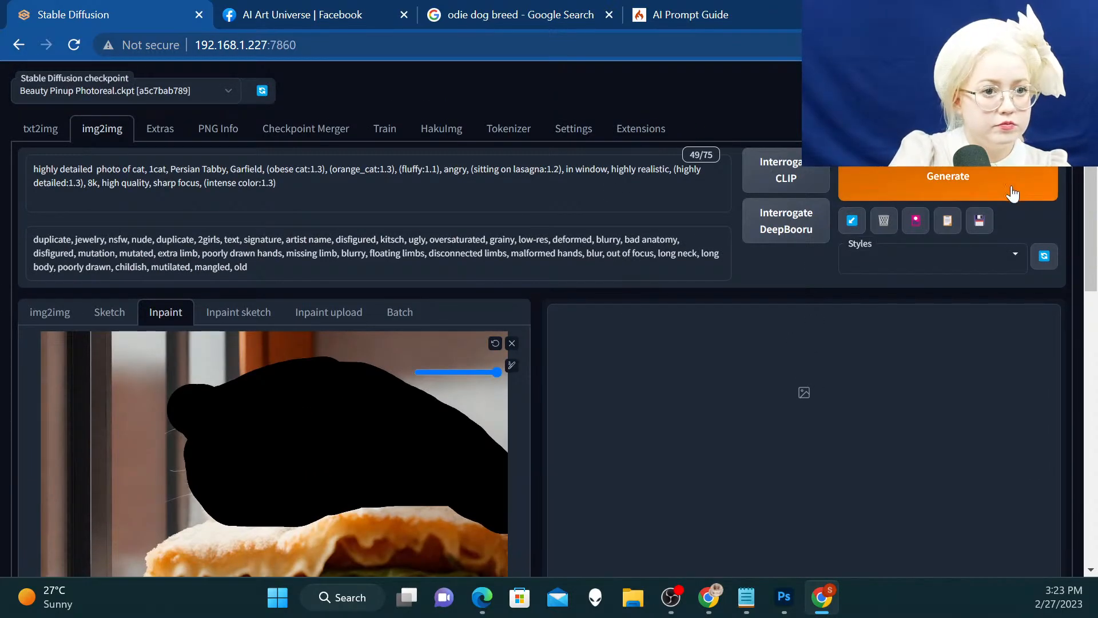
{"action": "left_click", "coordinate": [1010, 189]}
{"action": "scroll", "coordinate": [830, 240], "scroll_direction": "down", "scroll_amount": 3}
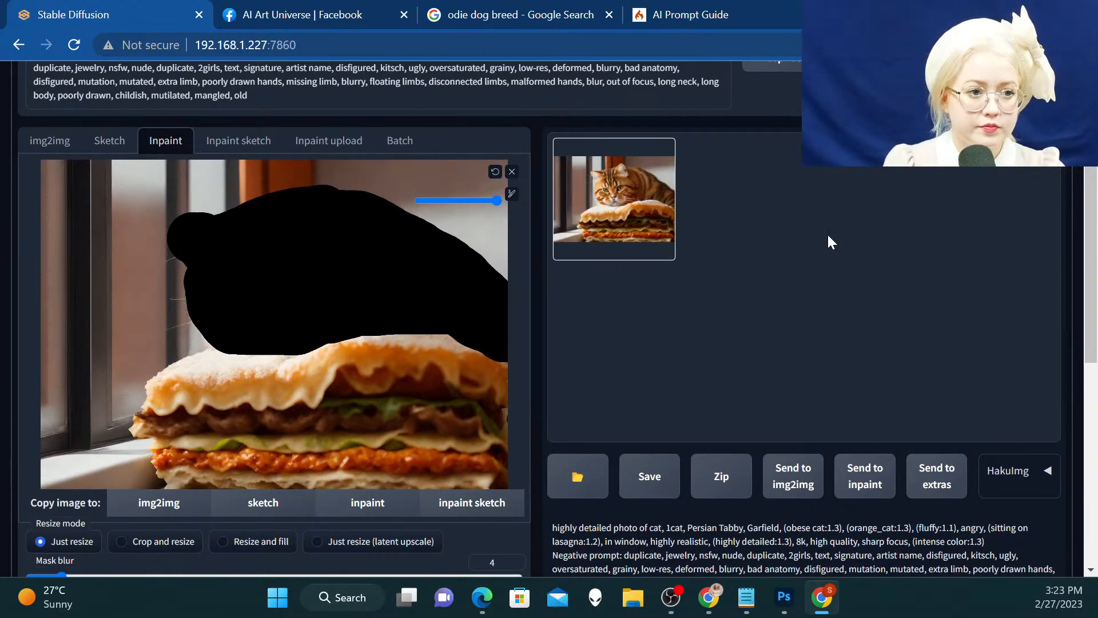
Open the inpainted result in a new browser tab, examine the cat's face and fur, and close that tab
{"action": "right_click", "coordinate": [598, 228]}
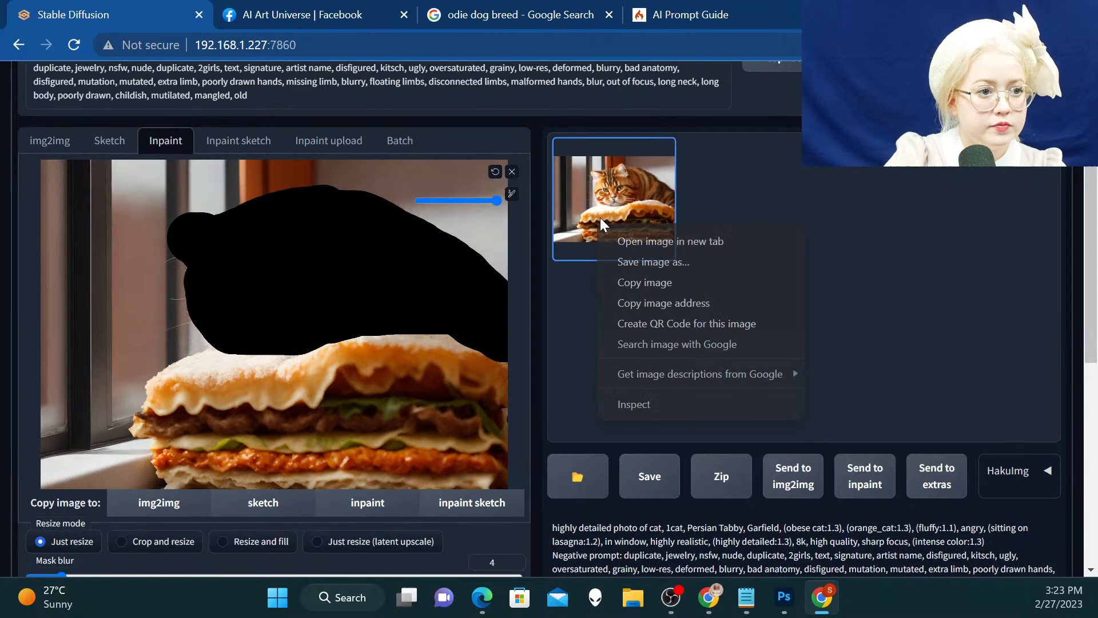
{"action": "left_click", "coordinate": [671, 240]}
{"action": "left_click", "coordinate": [274, 15]}
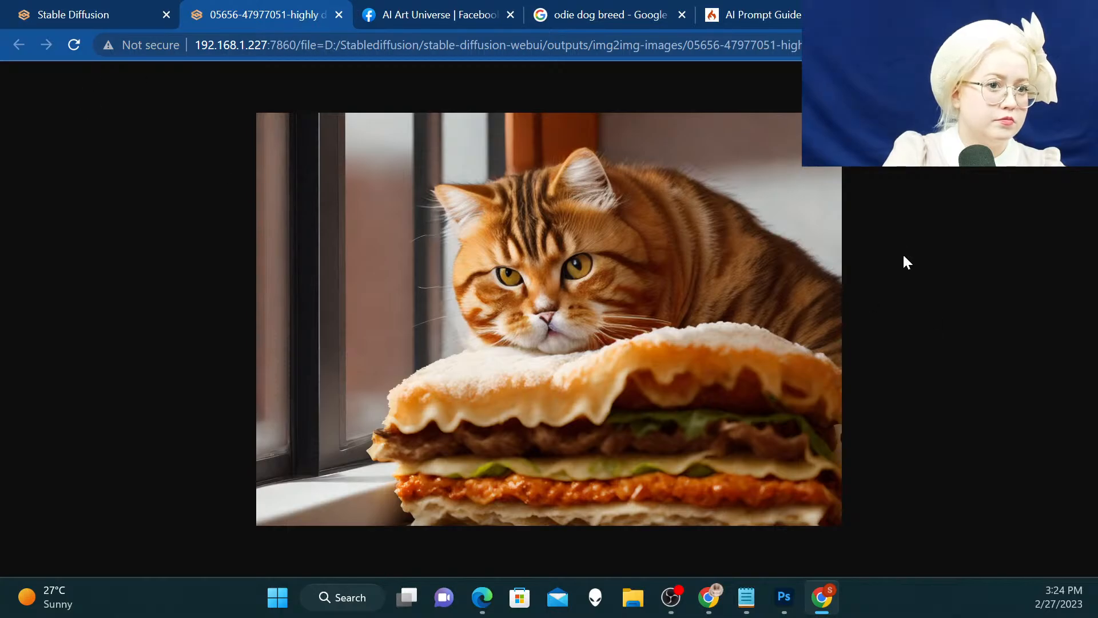
{"action": "left_click", "coordinate": [705, 239]}
{"action": "left_click", "coordinate": [165, 170]}
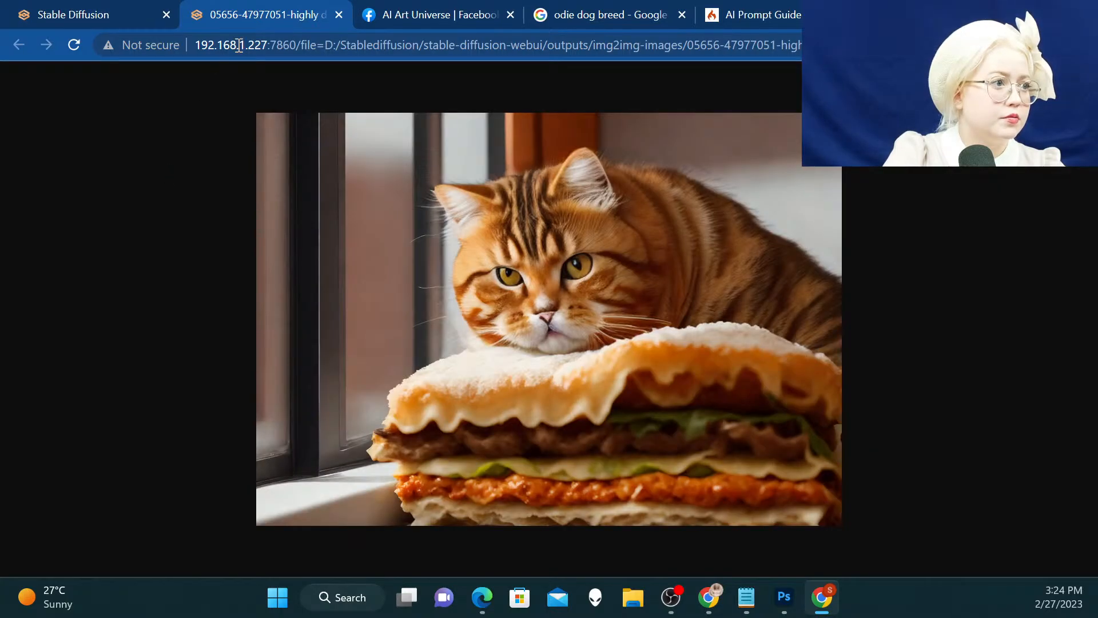
{"action": "left_click", "coordinate": [339, 14]}
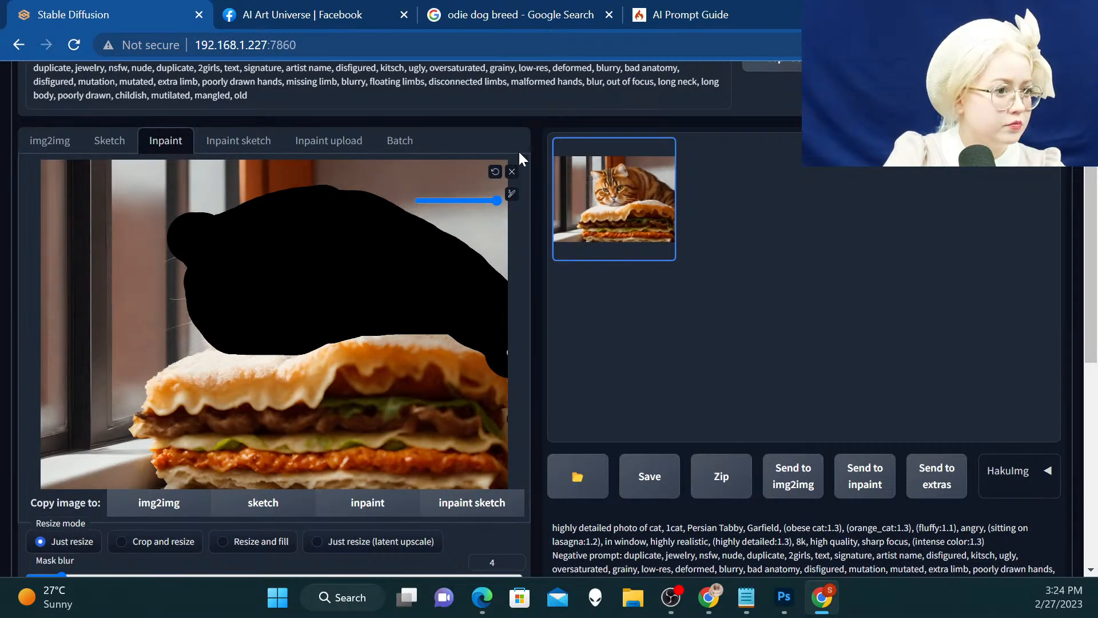
Remove the masked picture from the inpaint canvas and send the newly generated result to inpaint
{"action": "left_click", "coordinate": [512, 171]}
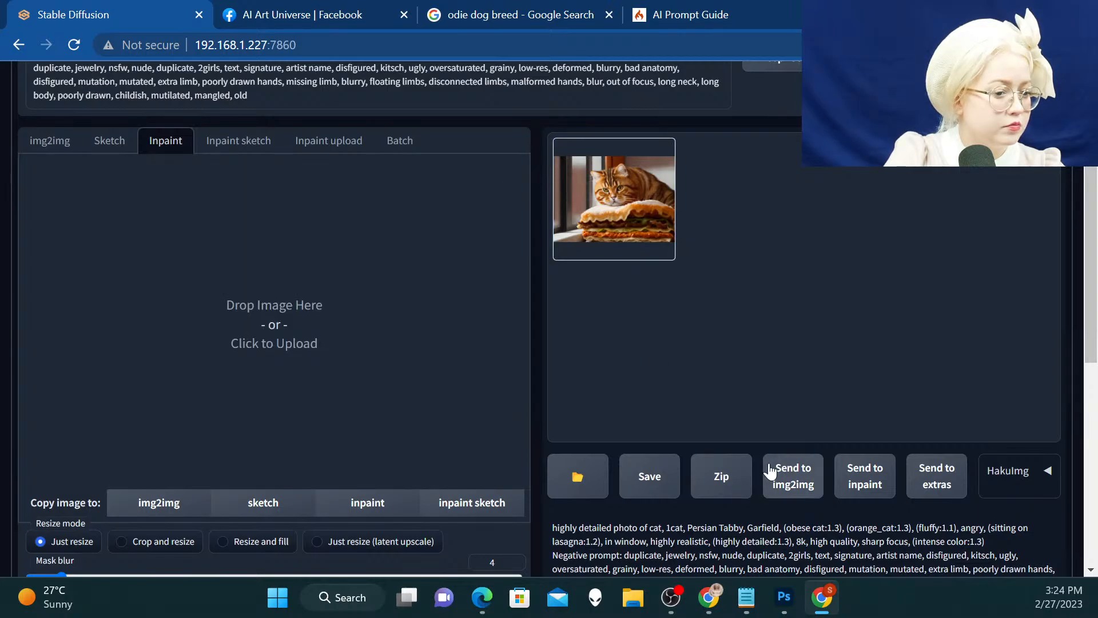
{"action": "left_click", "coordinate": [789, 483]}
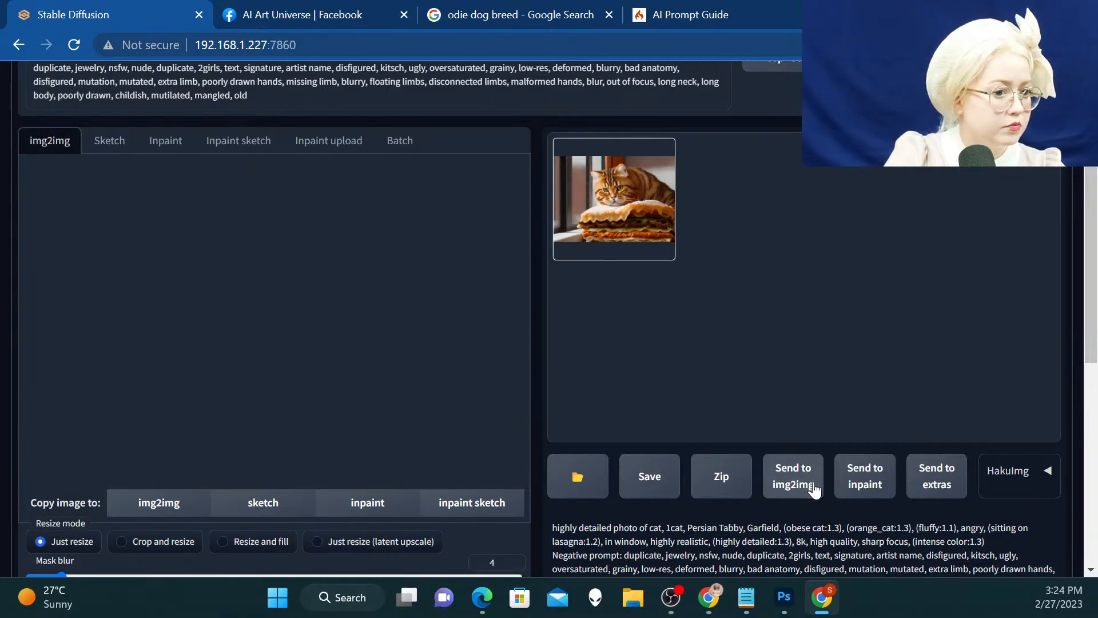
{"action": "left_click", "coordinate": [864, 480]}
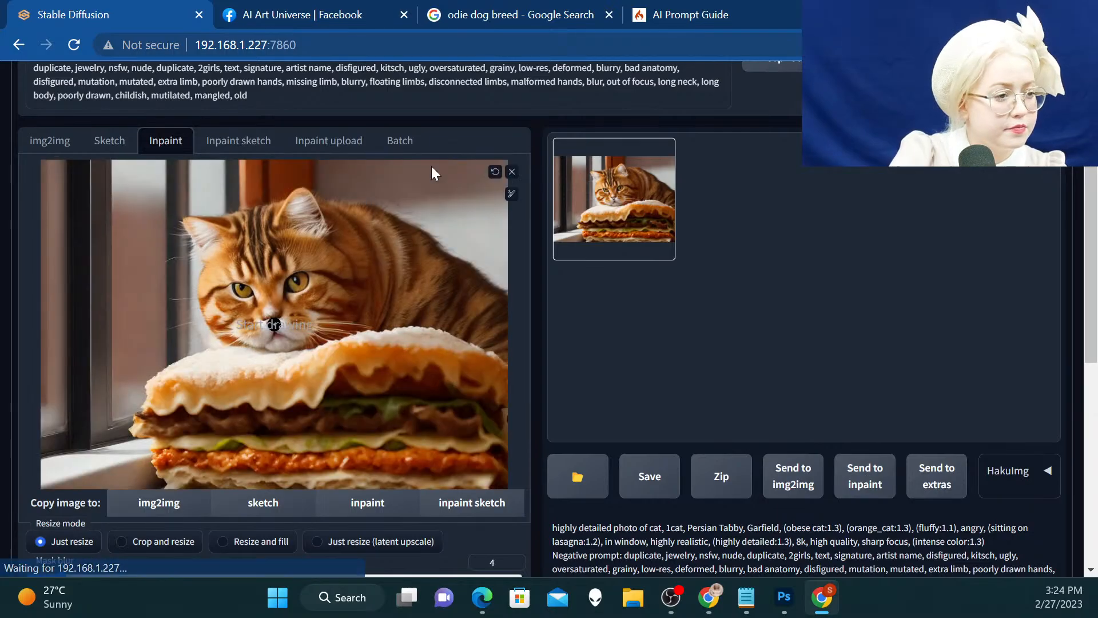
Enlarge the mask brush and paint the mask over the cat's entire head, including both ears
{"action": "left_click", "coordinate": [511, 193]}
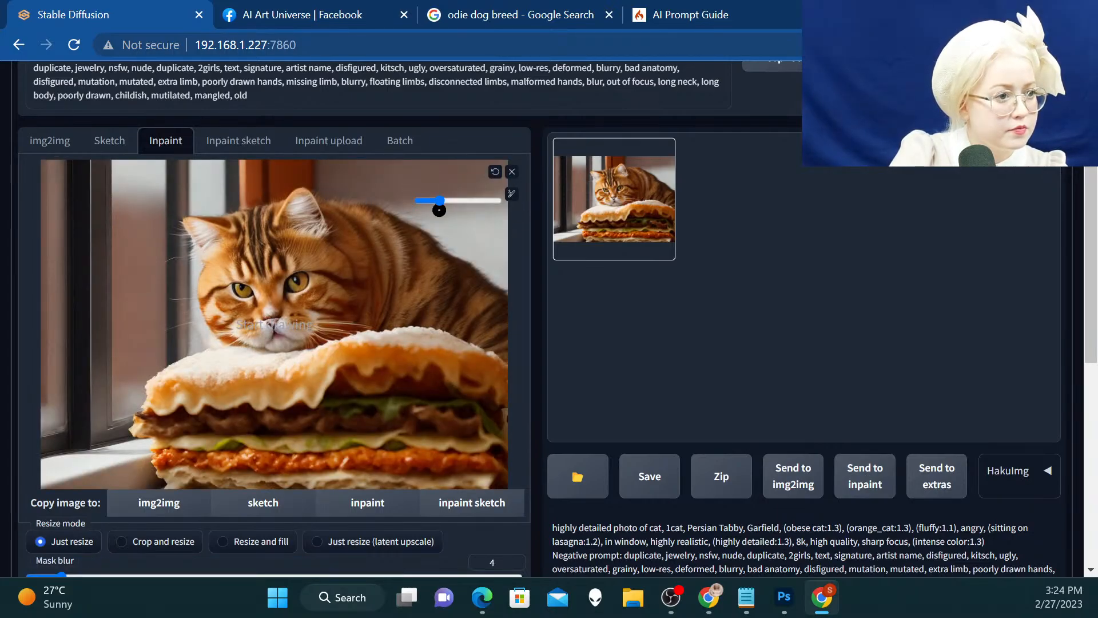
{"action": "left_click_drag", "start_coordinate": [439, 201], "coordinate": [482, 201]}
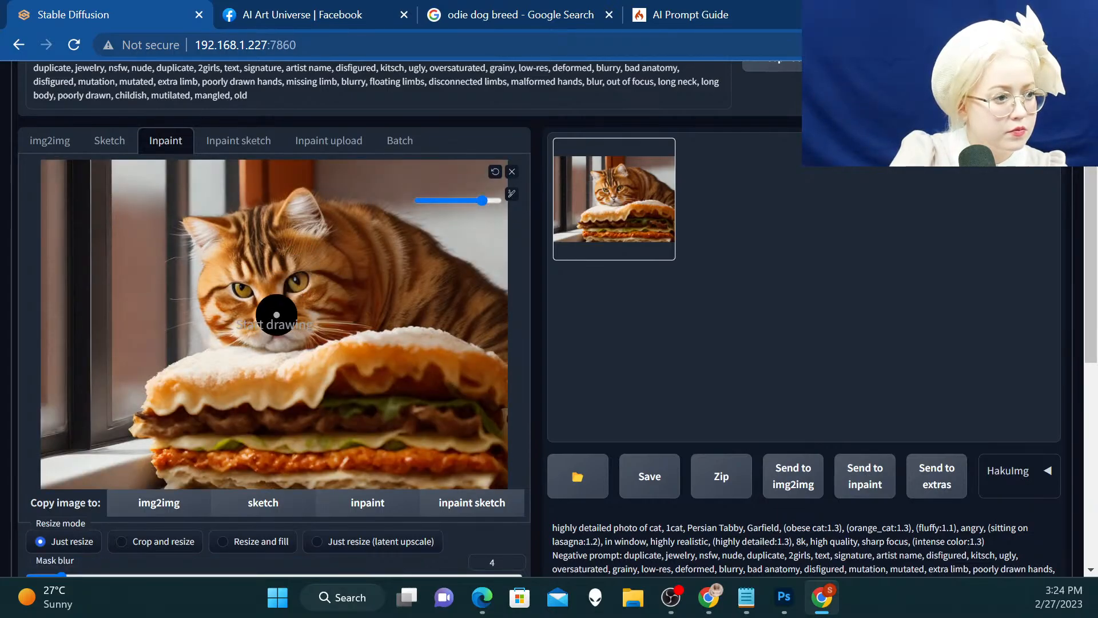
{"action": "mouse_move", "coordinate": [276, 315]}
{"action": "left_mouse_down"}
{"action": "mouse_move", "coordinate": [228, 287]}
{"action": "mouse_move", "coordinate": [271, 262]}
{"action": "mouse_move", "coordinate": [293, 265]}
{"action": "mouse_move", "coordinate": [310, 284]}
{"action": "mouse_move", "coordinate": [306, 316]}
{"action": "mouse_move", "coordinate": [249, 330]}
{"action": "mouse_move", "coordinate": [252, 298]}
{"action": "mouse_move", "coordinate": [277, 292]}
{"action": "mouse_move", "coordinate": [233, 309]}
{"action": "left_mouse_up"}
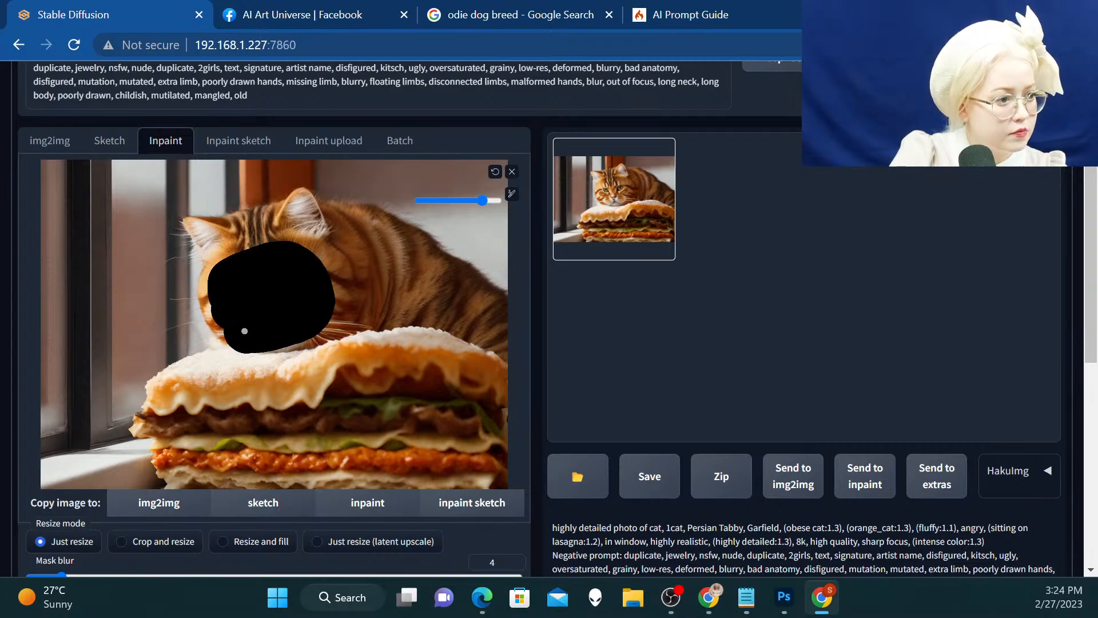
{"action": "mouse_move", "coordinate": [244, 331]}
{"action": "left_mouse_down"}
{"action": "mouse_move", "coordinate": [218, 315]}
{"action": "mouse_move", "coordinate": [219, 257]}
{"action": "mouse_move", "coordinate": [196, 227]}
{"action": "mouse_move", "coordinate": [230, 236]}
{"action": "mouse_move", "coordinate": [248, 218]}
{"action": "mouse_move", "coordinate": [306, 202]}
{"action": "mouse_move", "coordinate": [343, 269]}
{"action": "mouse_move", "coordinate": [336, 314]}
{"action": "mouse_move", "coordinate": [276, 328]}
{"action": "mouse_move", "coordinate": [303, 331]}
{"action": "mouse_move", "coordinate": [288, 314]}
{"action": "mouse_move", "coordinate": [287, 238]}
{"action": "mouse_move", "coordinate": [301, 213]}
{"action": "left_mouse_up"}
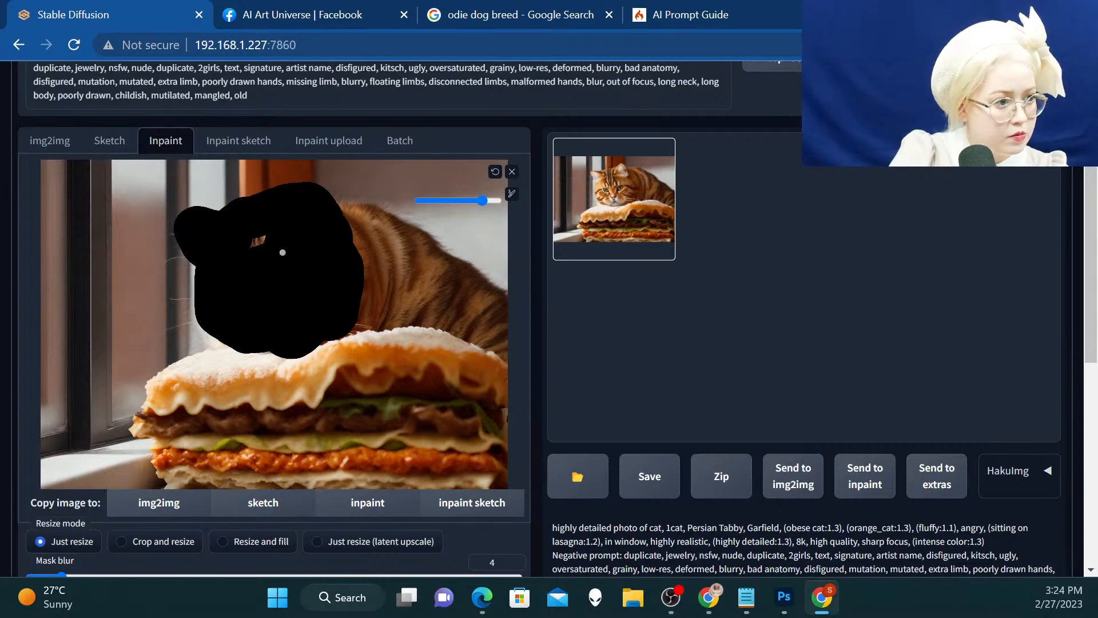
{"action": "left_click_drag", "start_coordinate": [282, 252], "coordinate": [253, 245]}
Set the inpaint output width and height to 1032 each
{"action": "scroll", "coordinate": [579, 216], "scroll_direction": "down", "scroll_amount": 3}
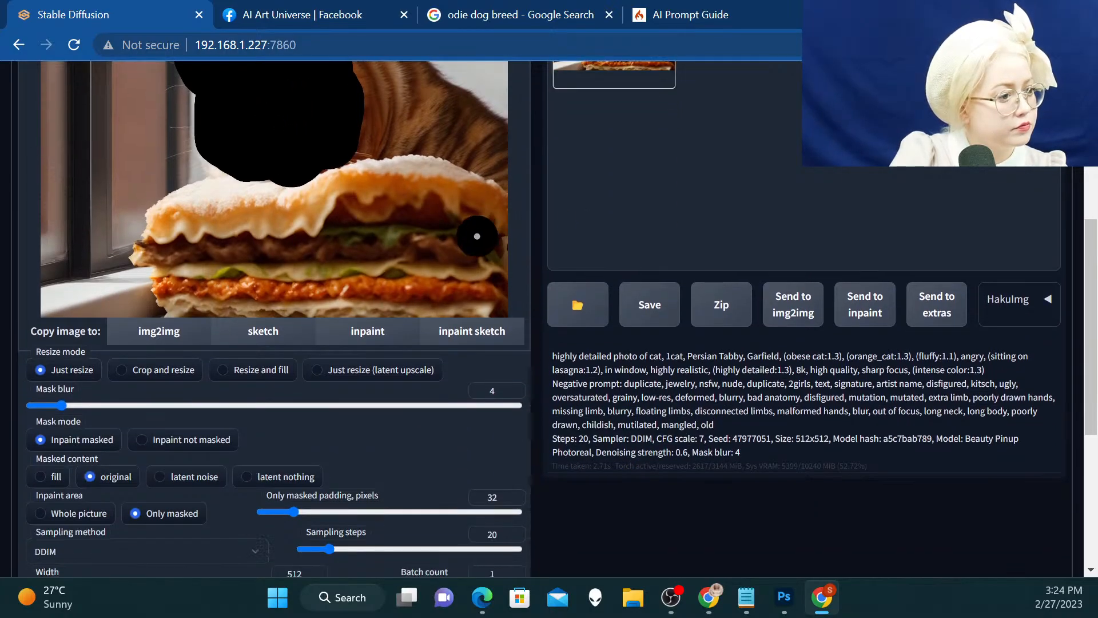
{"action": "scroll", "coordinate": [477, 236], "scroll_direction": "down", "scroll_amount": 3}
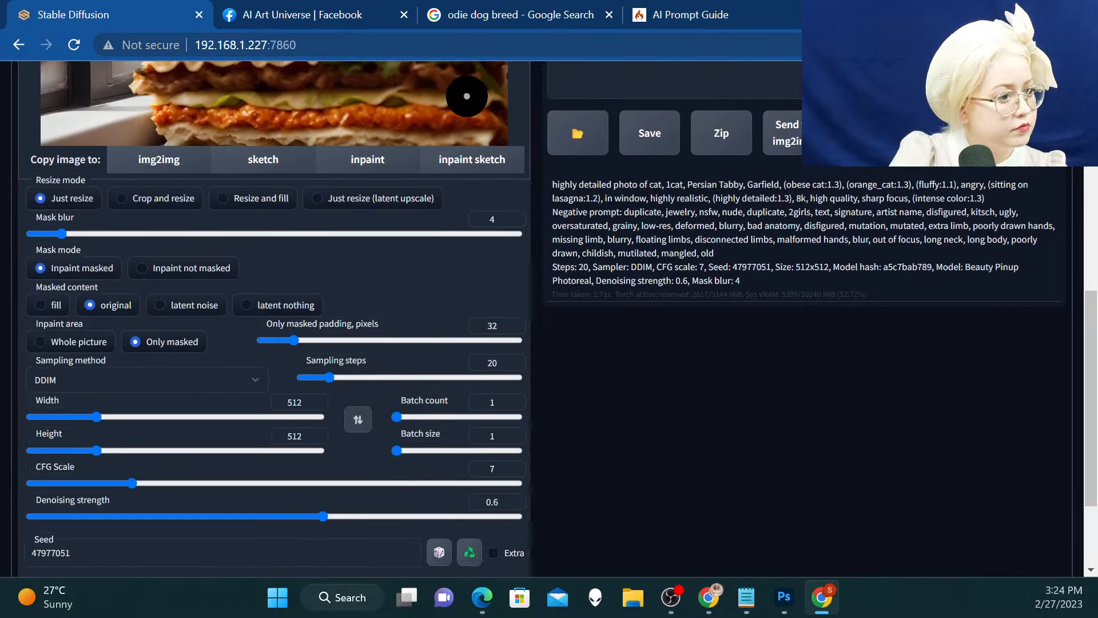
{"action": "double_click", "coordinate": [299, 403]}
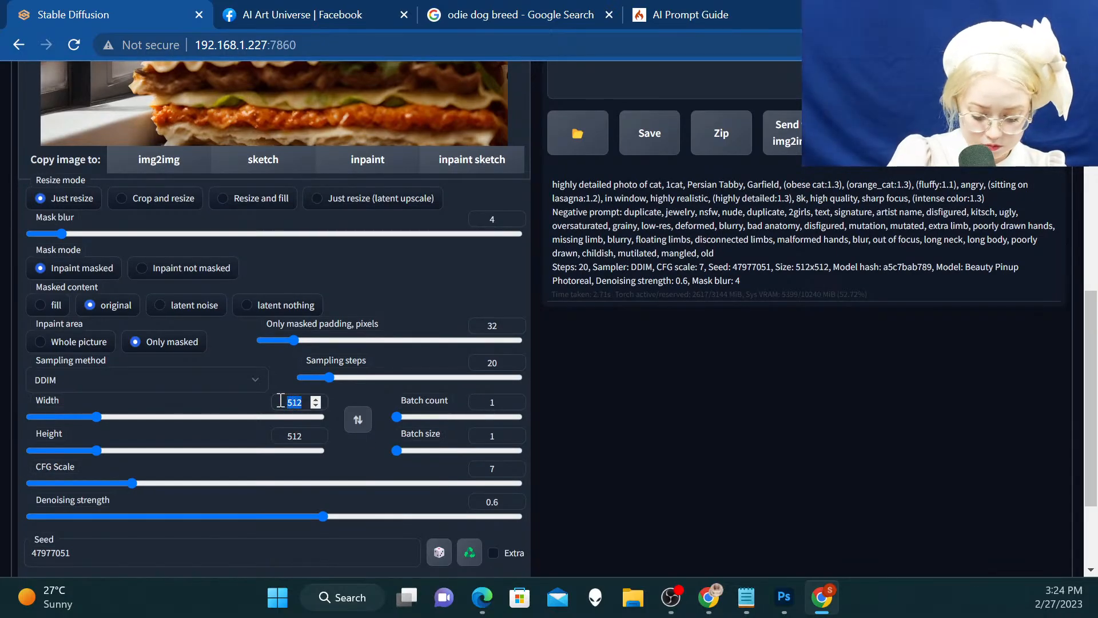
{"action": "type", "text": "1032"}
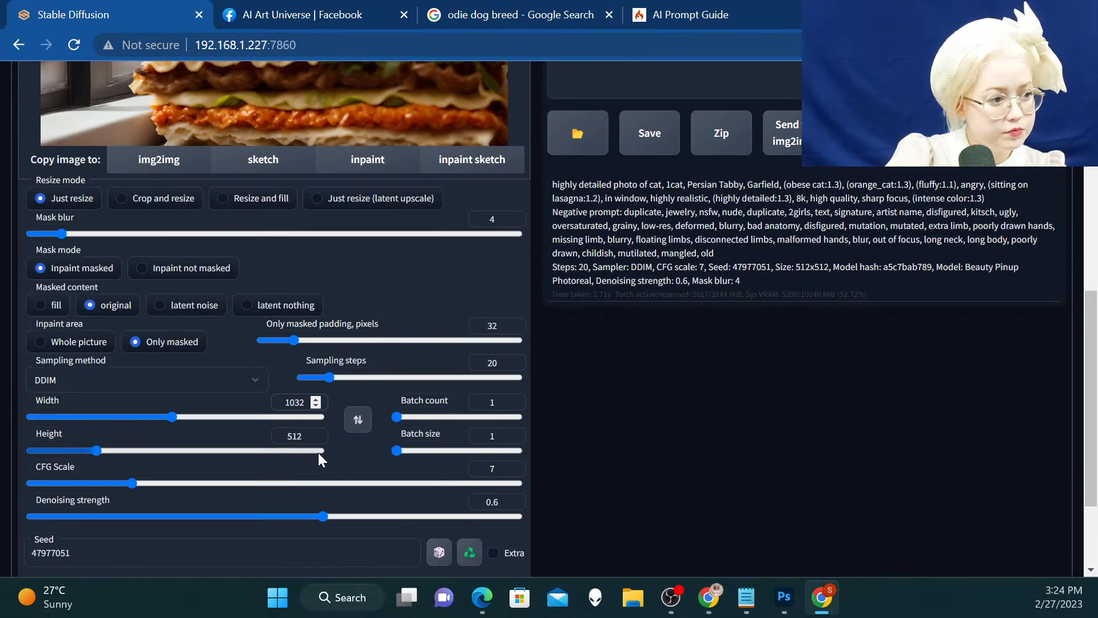
{"action": "double_click", "coordinate": [295, 436]}
{"action": "type", "text": "2"}
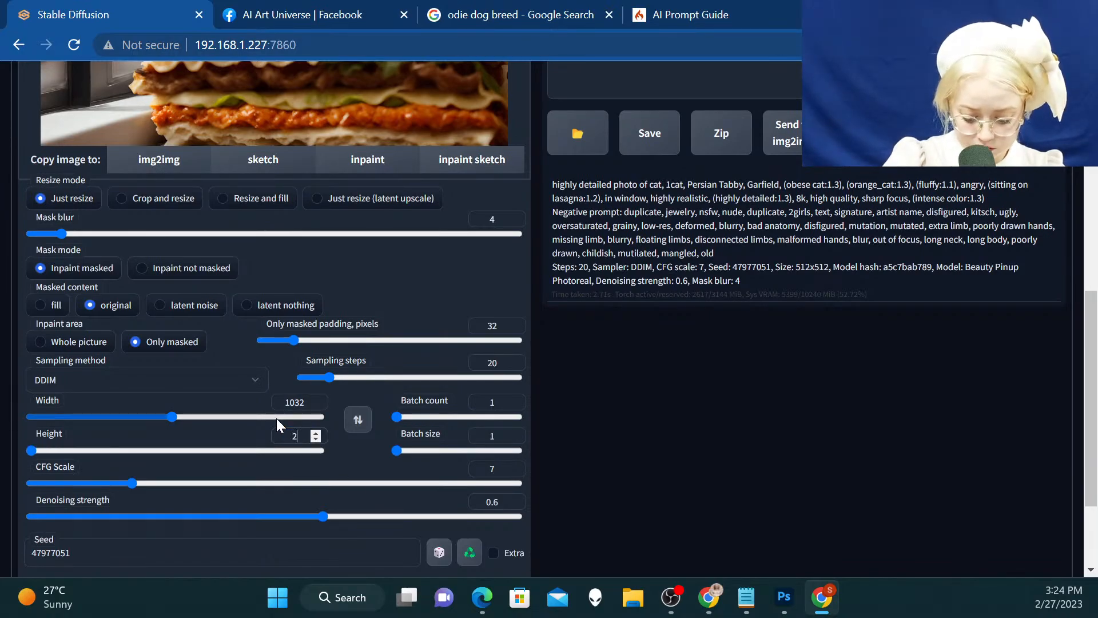
{"action": "key", "text": "BackSpace"}
{"action": "type", "text": "1"}
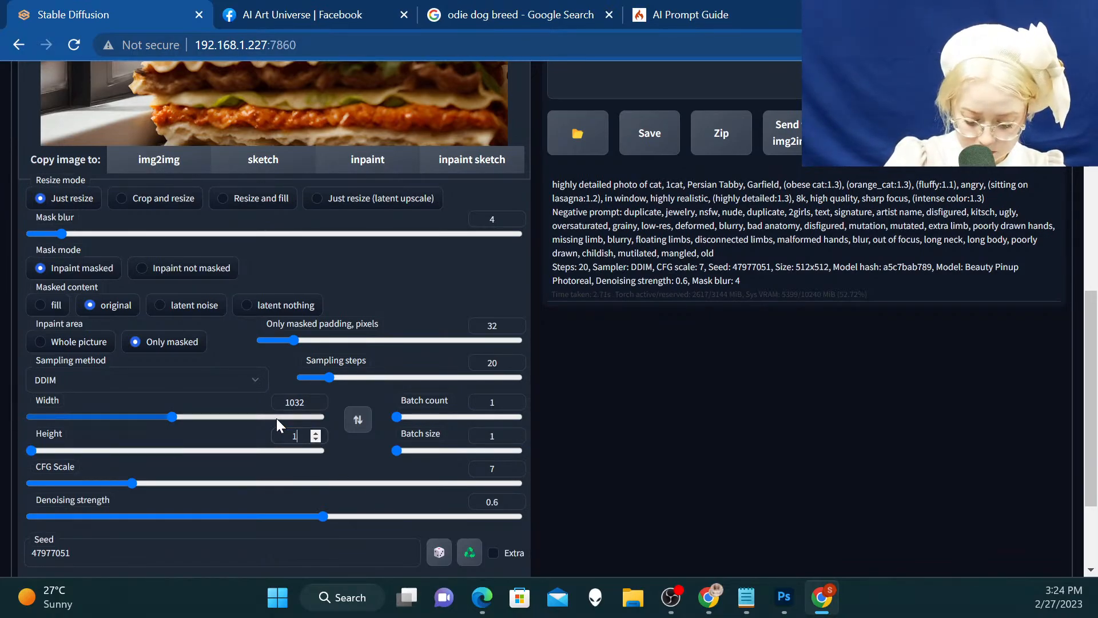
{"action": "type", "text": "032"}
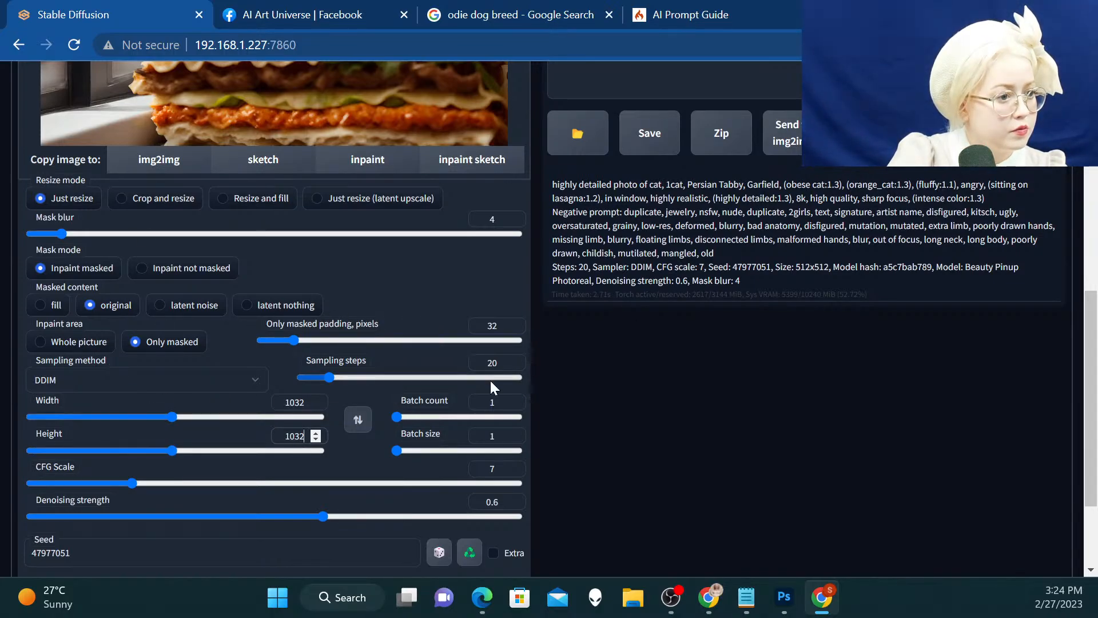
Set the batch count to 5 and generate the inpainted head variations
{"action": "double_click", "coordinate": [483, 402]}
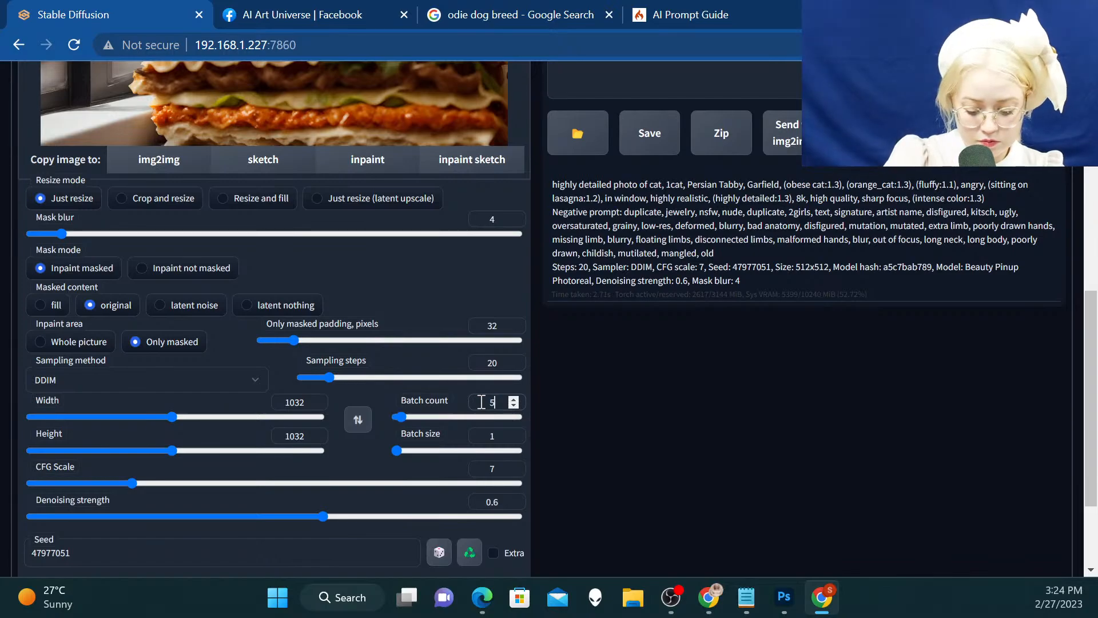
{"action": "scroll", "coordinate": [704, 174], "scroll_direction": "up", "scroll_amount": 7}
{"action": "left_click", "coordinate": [949, 86]}
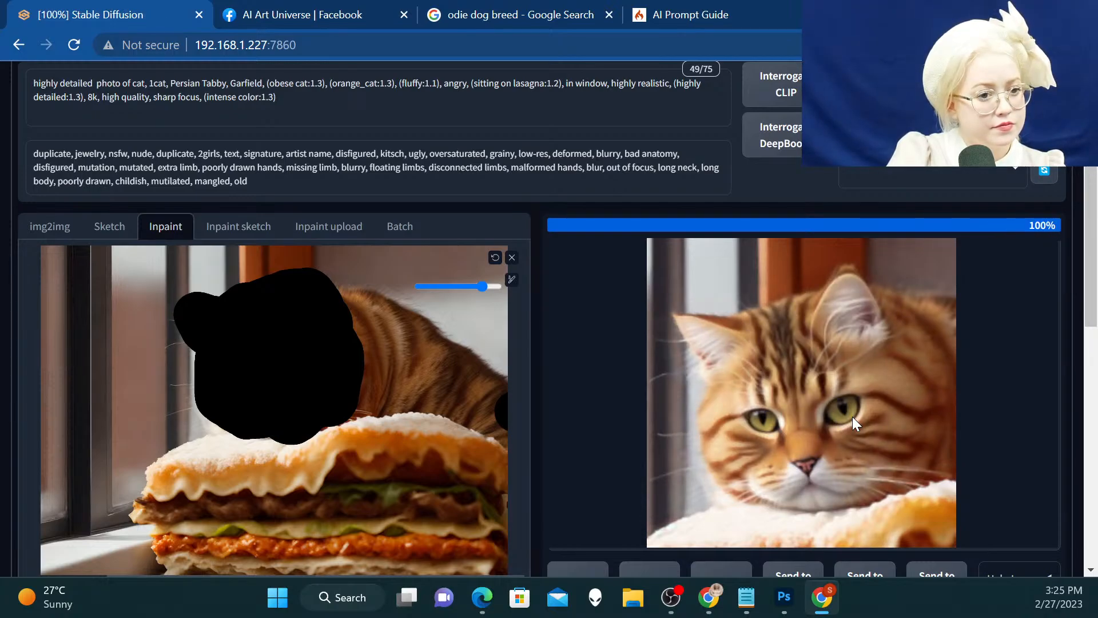
Compare the generated head variations in the enlarged view and leave the fourth variation selected
{"action": "left_click", "coordinate": [752, 316]}
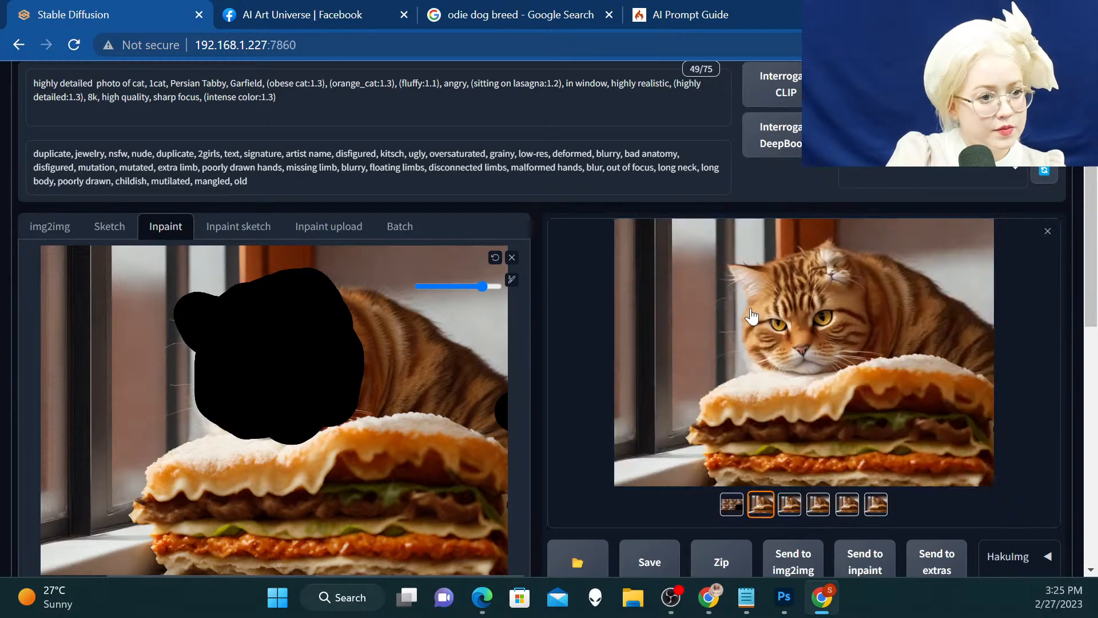
{"action": "left_click", "coordinate": [752, 316]}
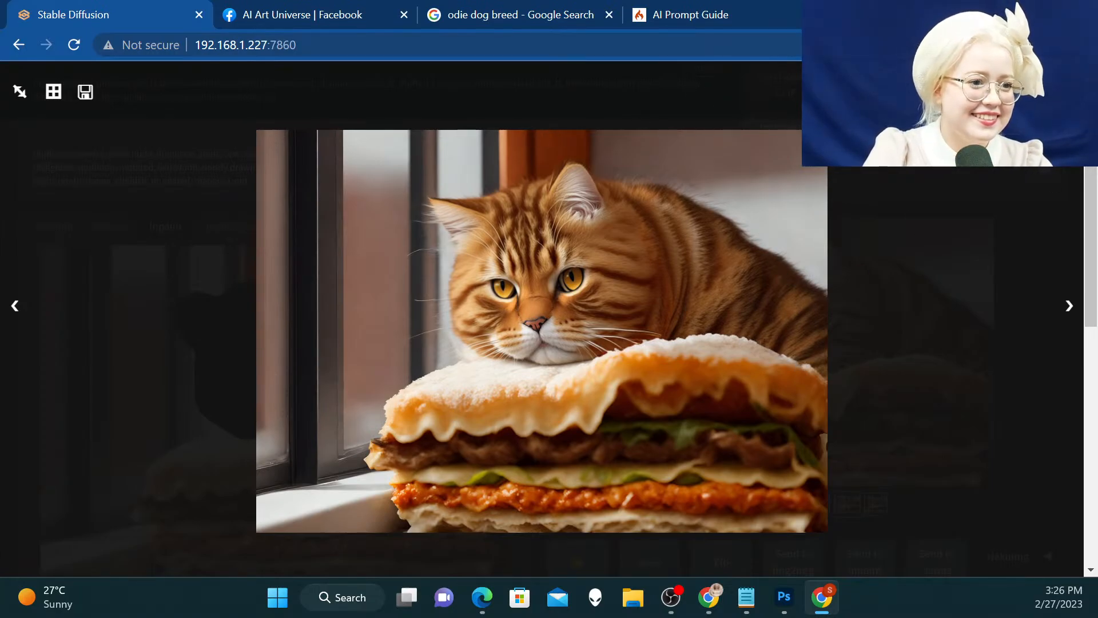
{"action": "left_click", "coordinate": [1068, 92]}
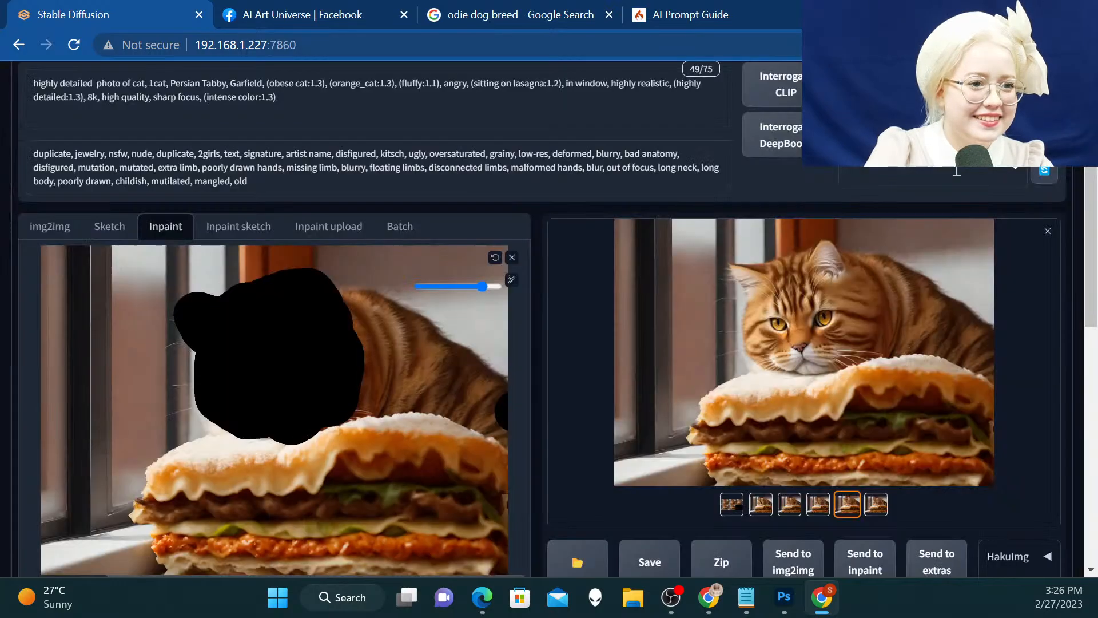
Clear the masked picture from the inpaint canvas and send the selected variation to inpaint
{"action": "left_click", "coordinate": [512, 262]}
{"action": "scroll", "coordinate": [572, 274], "scroll_direction": "down", "scroll_amount": 3}
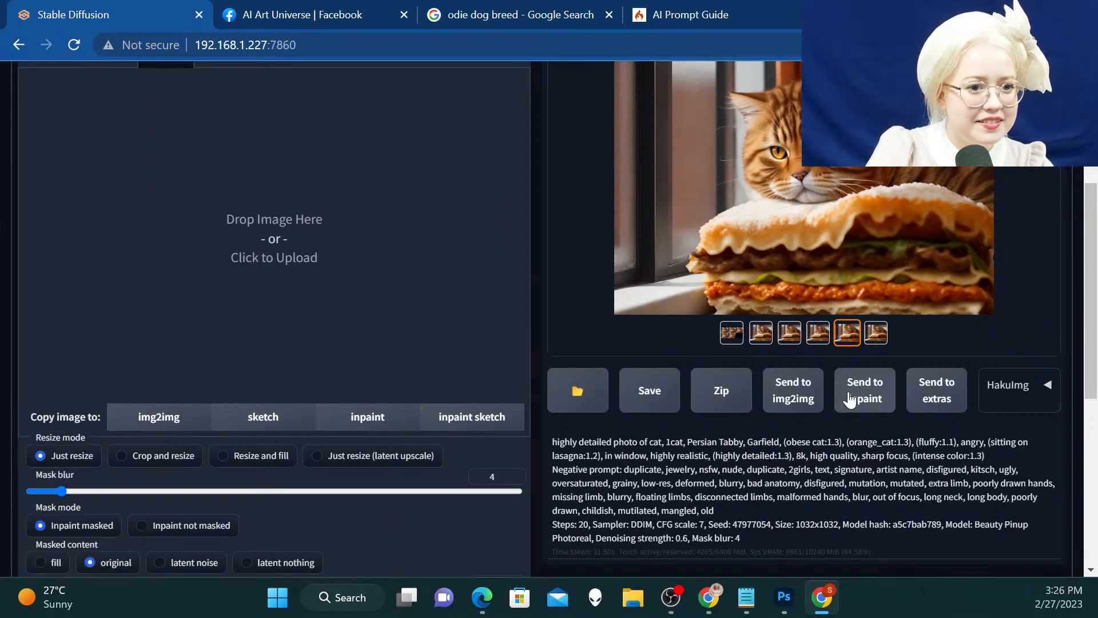
{"action": "scroll", "coordinate": [373, 338], "scroll_direction": "up", "scroll_amount": 1}
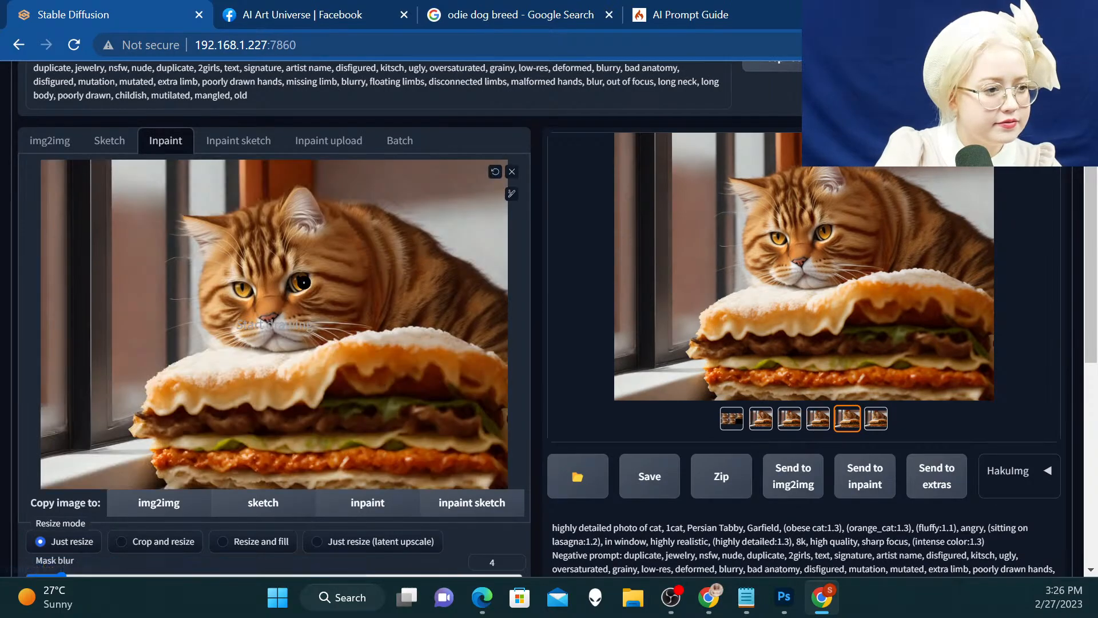
Enlarge the inpaint brush to its maximum and mask the whole lasagna beneath the cat
{"action": "left_click", "coordinate": [512, 194]}
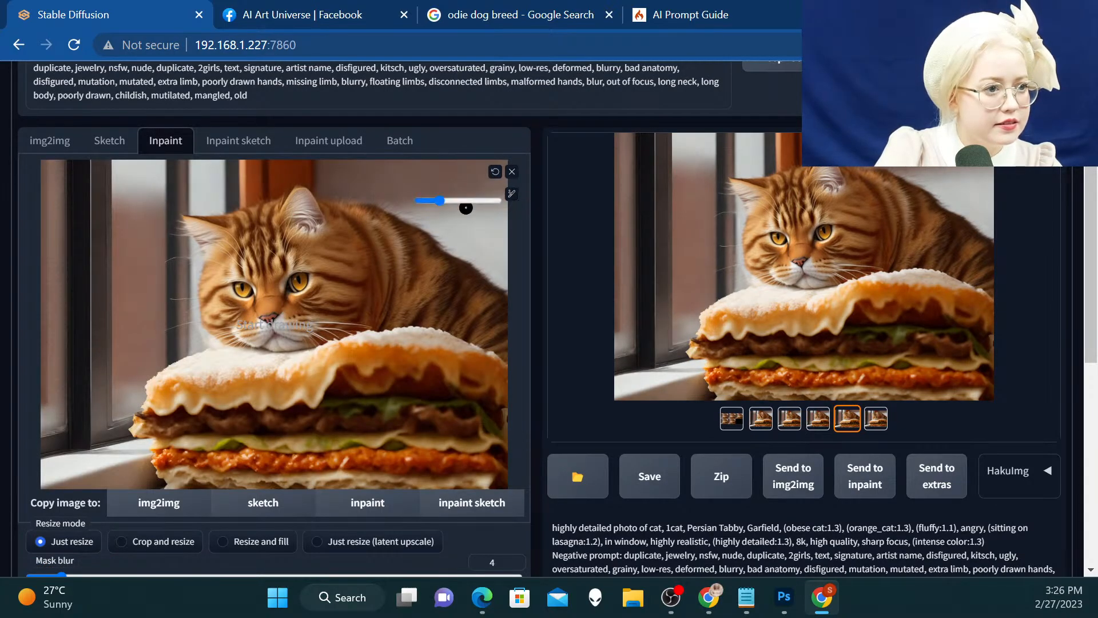
{"action": "left_click_drag", "start_coordinate": [440, 200], "coordinate": [511, 204]}
{"action": "mouse_move", "coordinate": [168, 465]}
{"action": "left_mouse_down"}
{"action": "mouse_move", "coordinate": [158, 386]}
{"action": "mouse_move", "coordinate": [148, 428]}
{"action": "mouse_move", "coordinate": [185, 376]}
{"action": "mouse_move", "coordinate": [262, 366]}
{"action": "mouse_move", "coordinate": [449, 371]}
{"action": "mouse_move", "coordinate": [479, 407]}
{"action": "mouse_move", "coordinate": [473, 441]}
{"action": "mouse_move", "coordinate": [444, 459]}
{"action": "mouse_move", "coordinate": [221, 465]}
{"action": "mouse_move", "coordinate": [474, 485]}
{"action": "mouse_move", "coordinate": [467, 469]}
{"action": "mouse_move", "coordinate": [377, 437]}
{"action": "mouse_move", "coordinate": [221, 438]}
{"action": "mouse_move", "coordinate": [186, 459]}
{"action": "mouse_move", "coordinate": [197, 470]}
{"action": "mouse_move", "coordinate": [185, 458]}
{"action": "mouse_move", "coordinate": [193, 414]}
{"action": "mouse_move", "coordinate": [452, 419]}
{"action": "mouse_move", "coordinate": [482, 389]}
{"action": "mouse_move", "coordinate": [462, 366]}
{"action": "mouse_move", "coordinate": [346, 358]}
{"action": "mouse_move", "coordinate": [457, 357]}
{"action": "mouse_move", "coordinate": [426, 358]}
{"action": "left_mouse_up"}
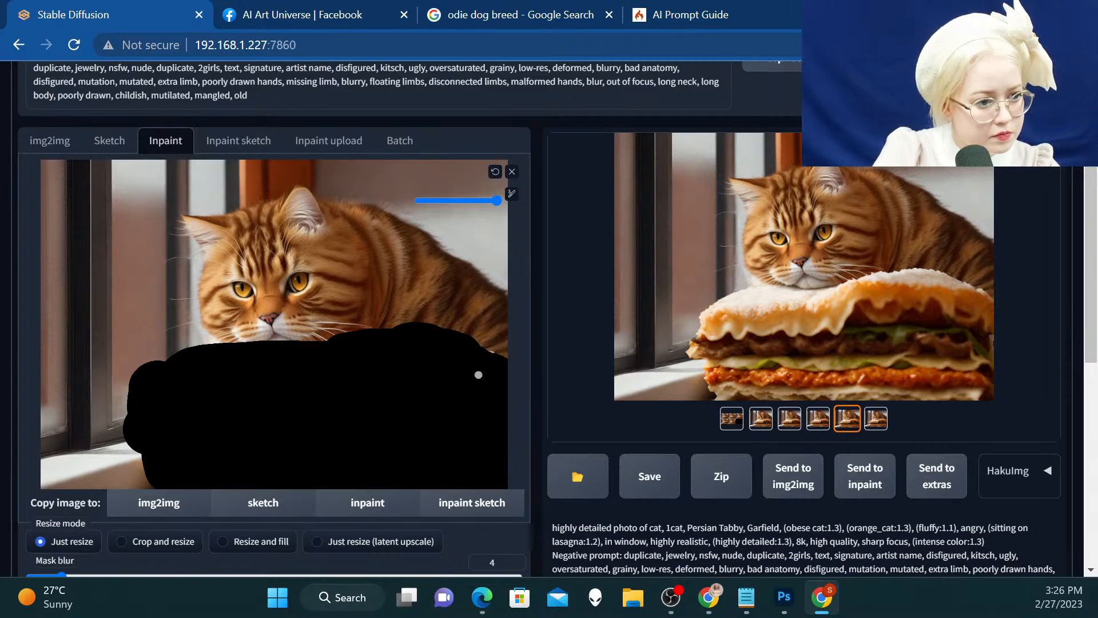
Remove the cat description and the lasagna weighting from the prompt so it begins "highly detailed photo of lasagna, in window"
{"action": "scroll", "coordinate": [261, 397], "scroll_direction": "up", "scroll_amount": 3}
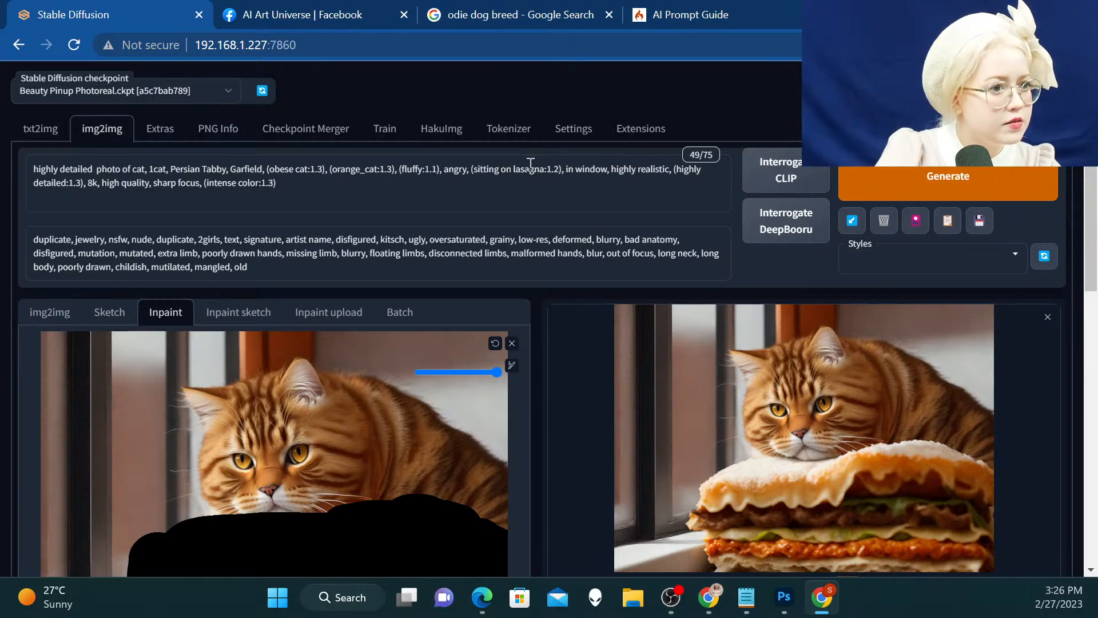
{"action": "left_click_drag", "start_coordinate": [611, 170], "coordinate": [25, 148]}
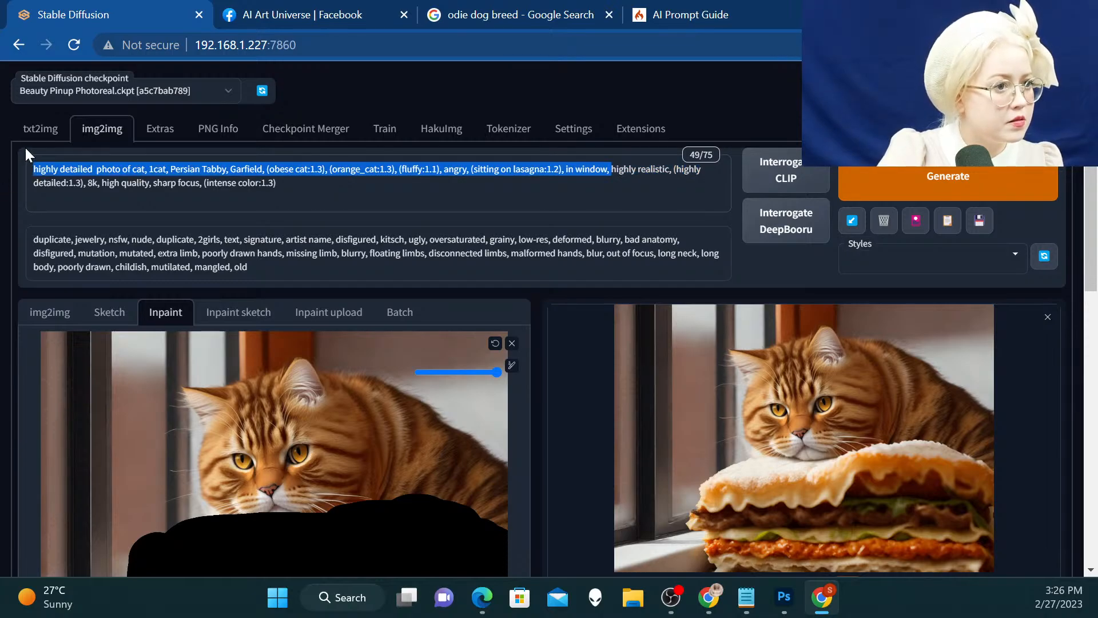
{"action": "left_click", "coordinate": [511, 171]}
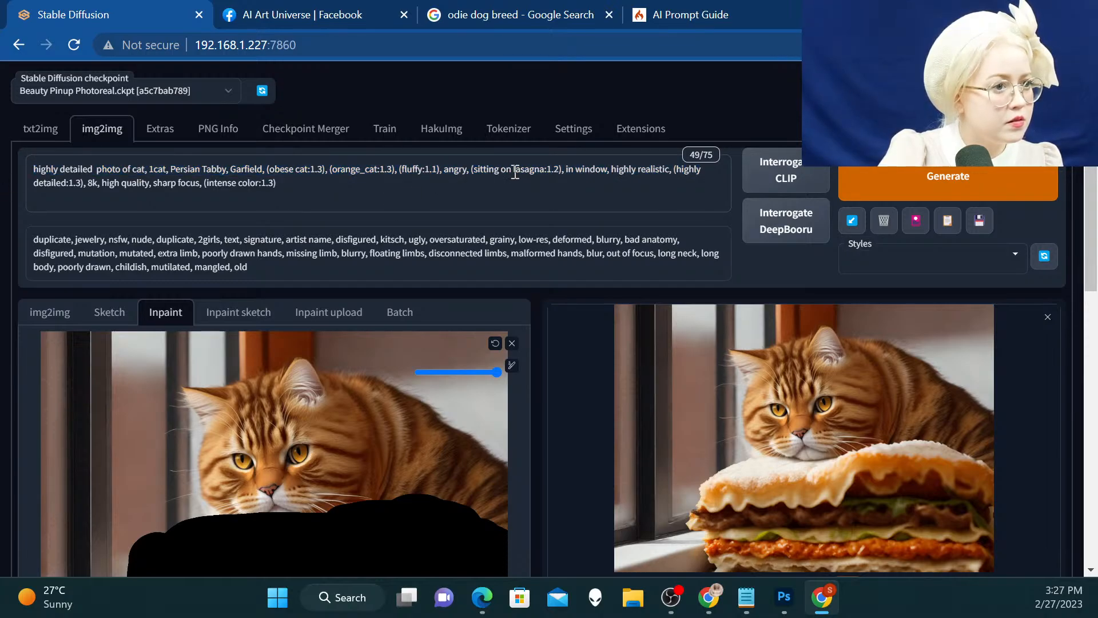
{"action": "left_click_drag", "start_coordinate": [515, 171], "coordinate": [102, 144]}
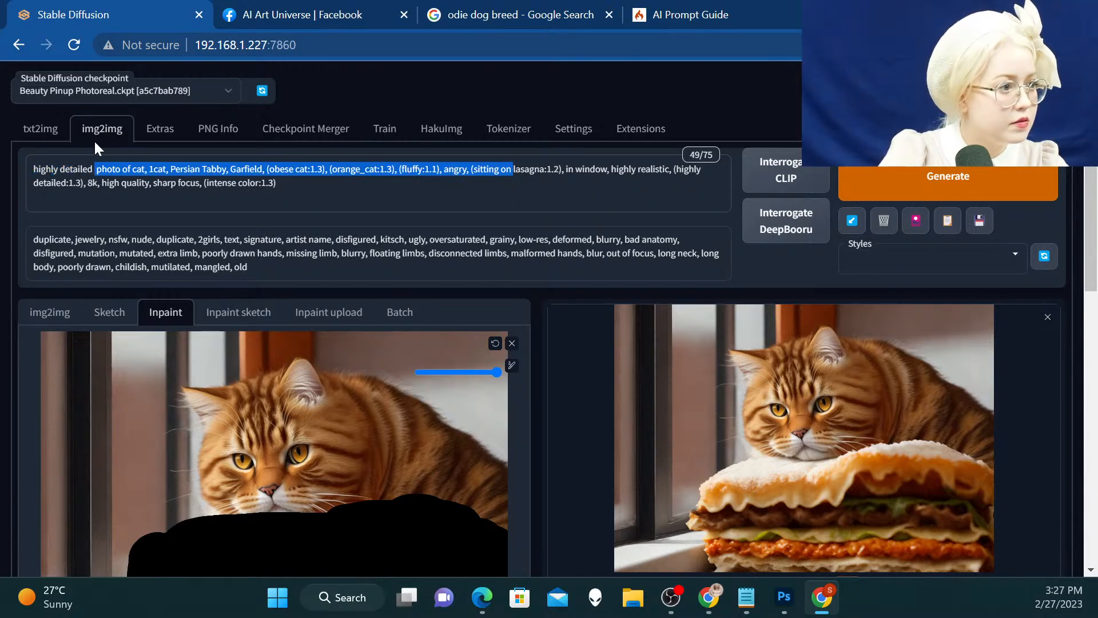
{"action": "left_click_drag", "start_coordinate": [122, 153], "coordinate": [136, 156]}
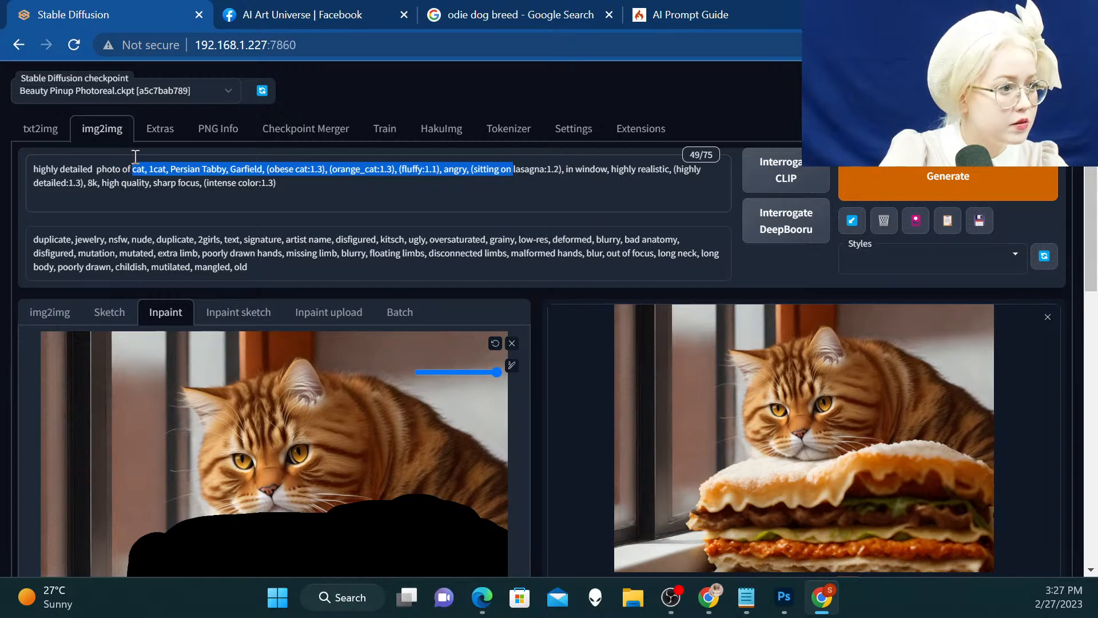
{"action": "key", "text": "BackSpace"}
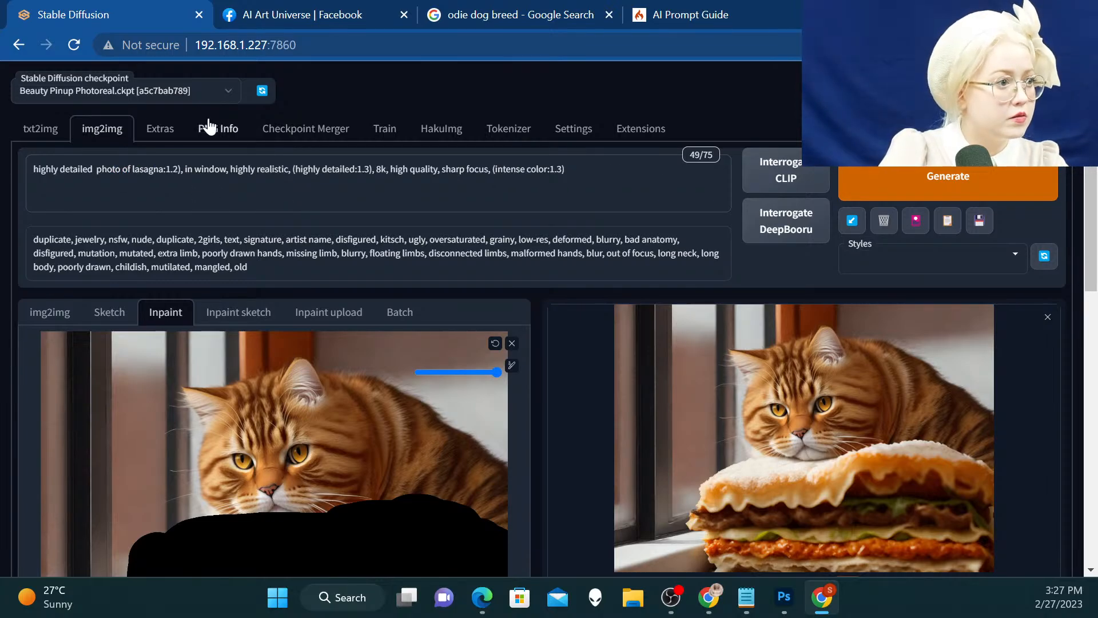
{"action": "left_click", "coordinate": [182, 160]}
{"action": "left_click_drag", "start_coordinate": [182, 161], "coordinate": [173, 156]}
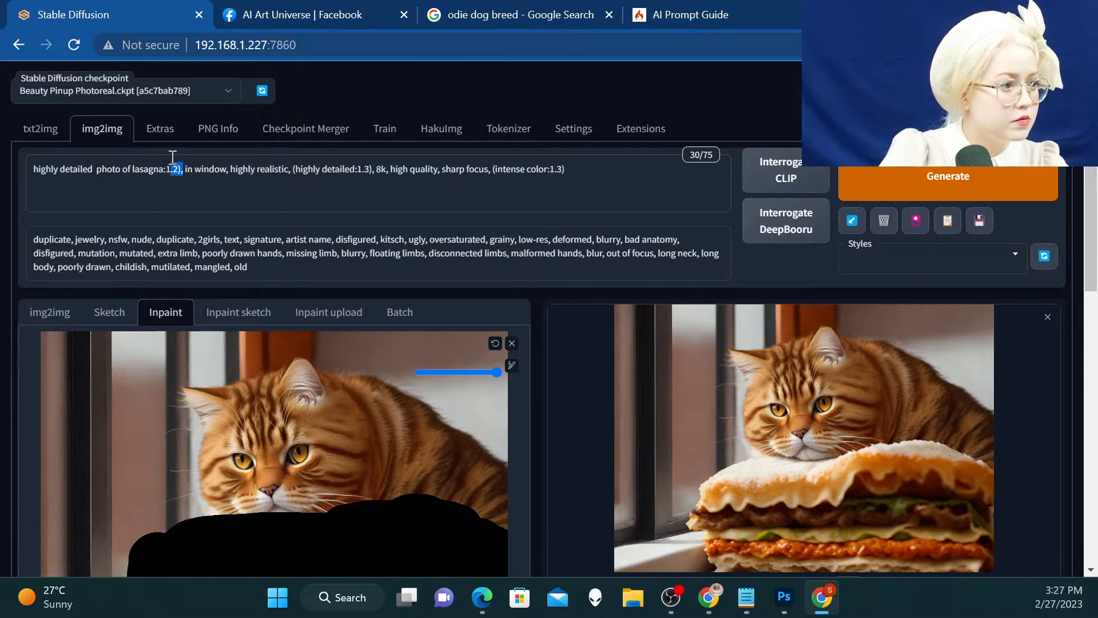
{"action": "key", "text": "BackSpace"}
{"action": "key", "text": "BackSpace"}
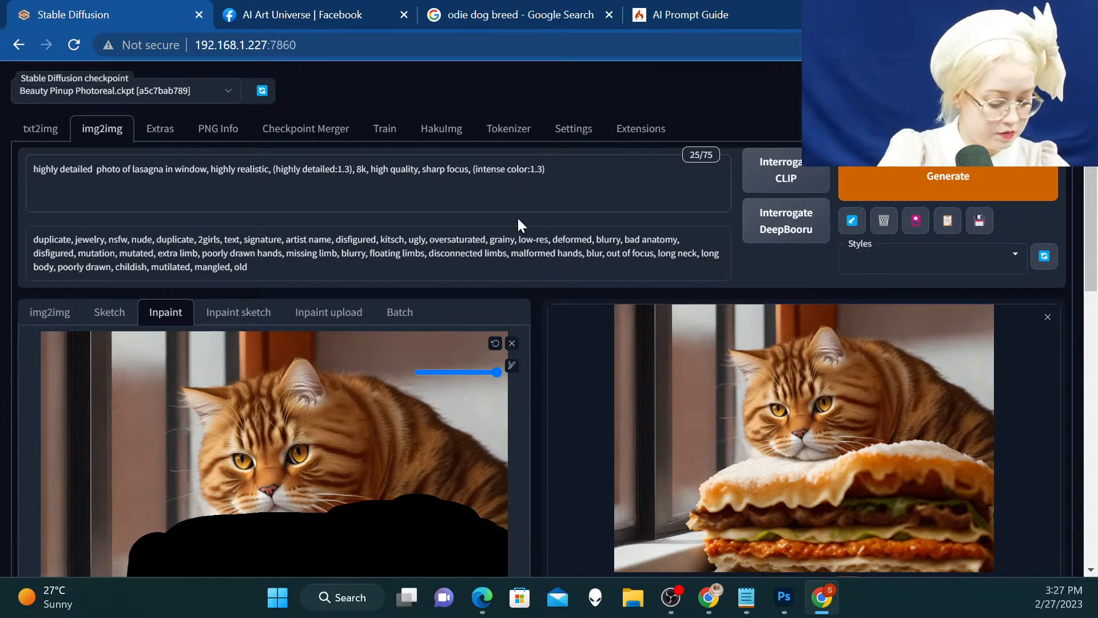
{"action": "type", "text": ","}
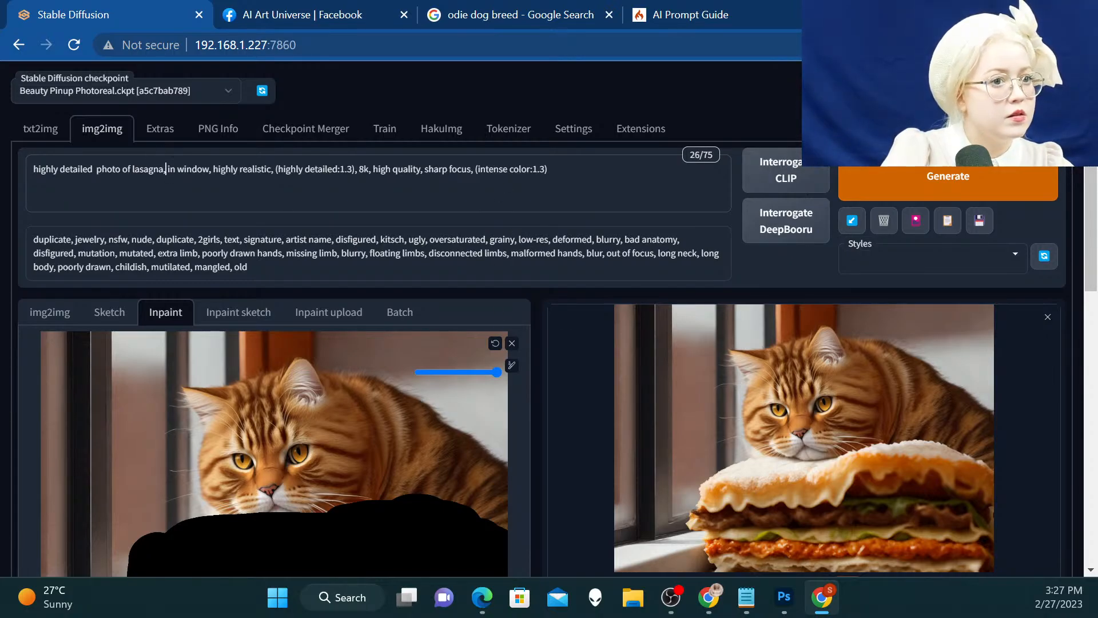
Generate the inpainted lasagna variations and add "green," at the start of the negative prompt
{"action": "left_click", "coordinate": [944, 182]}
{"action": "scroll", "coordinate": [945, 183], "scroll_direction": "down", "scroll_amount": 2}
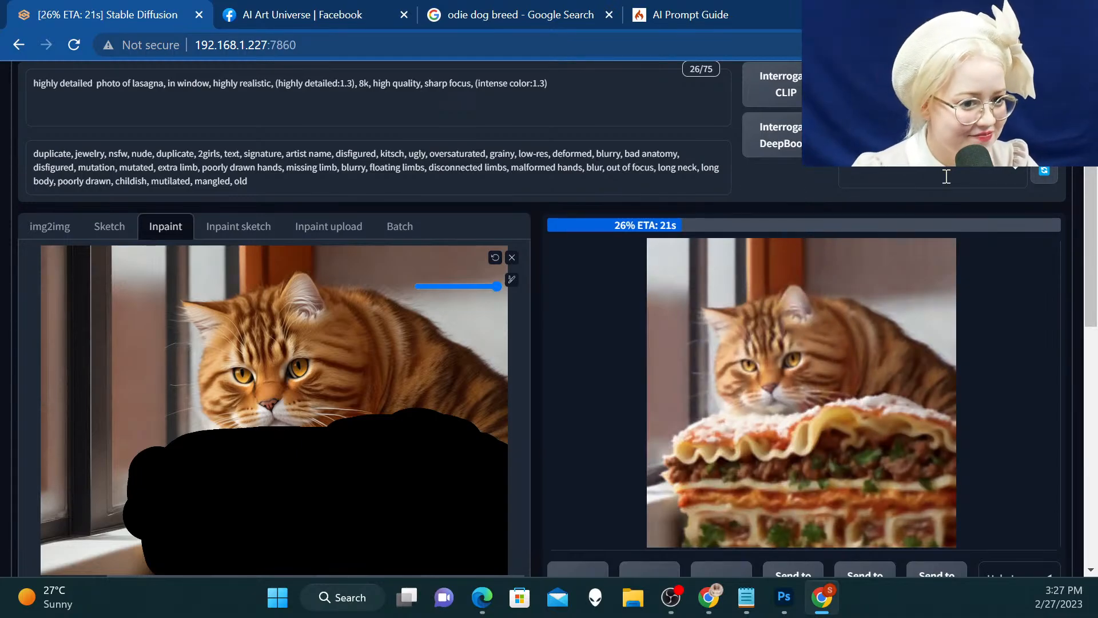
{"action": "left_click", "coordinate": [35, 150]}
{"action": "type", "text": "green,"}
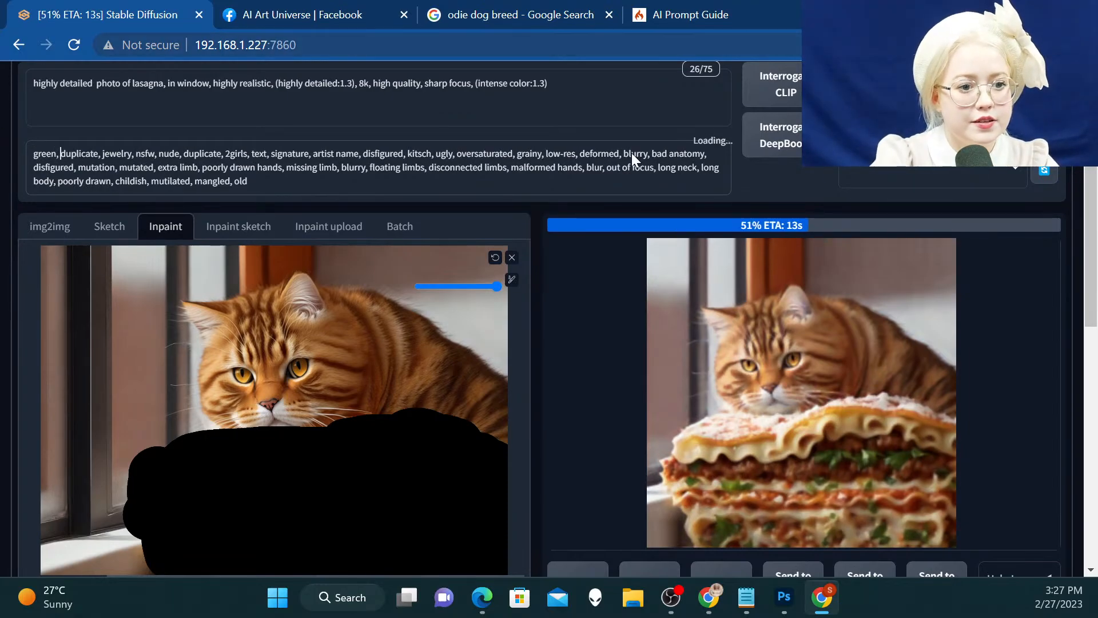
{"action": "scroll", "coordinate": [618, 177], "scroll_direction": "down", "scroll_amount": 1}
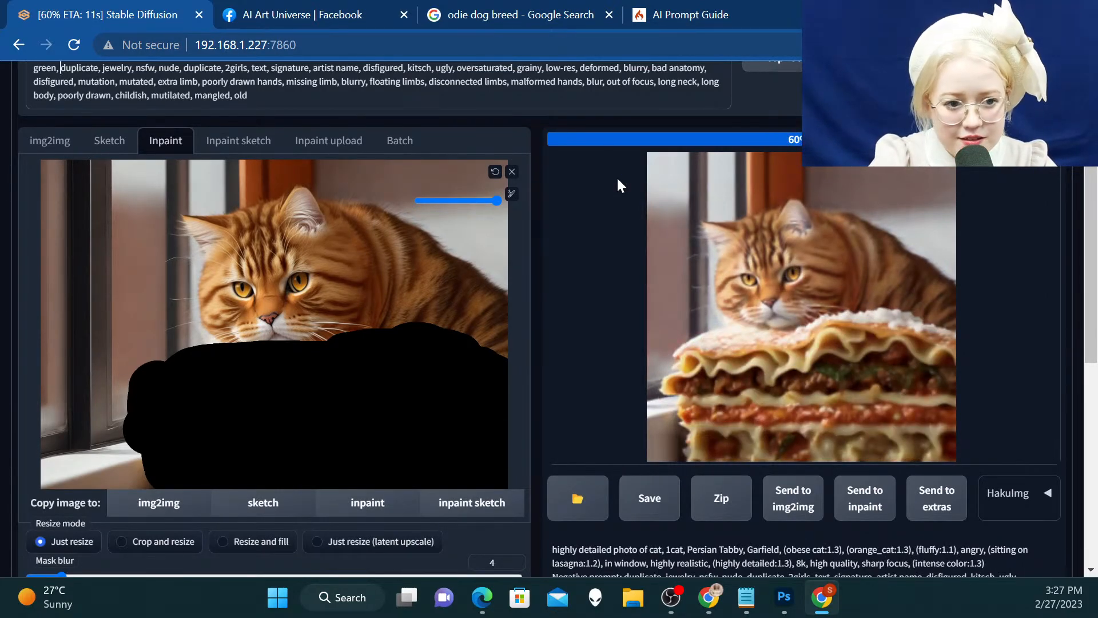
{"action": "scroll", "coordinate": [617, 176], "scroll_direction": "up", "scroll_amount": 1}
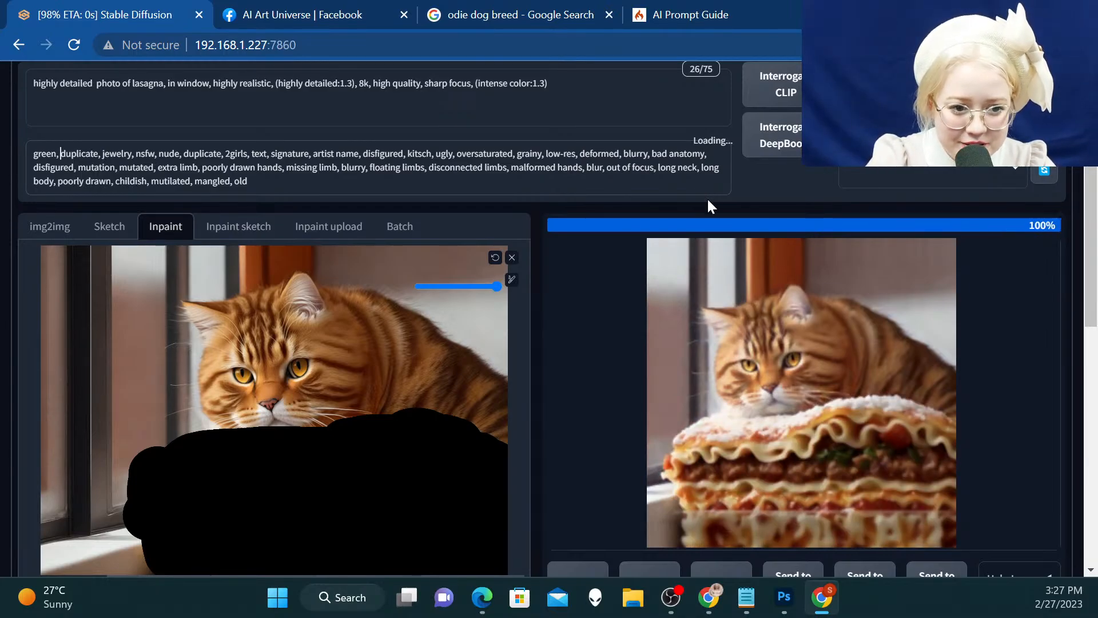
{"action": "scroll", "coordinate": [707, 198], "scroll_direction": "down", "scroll_amount": 1}
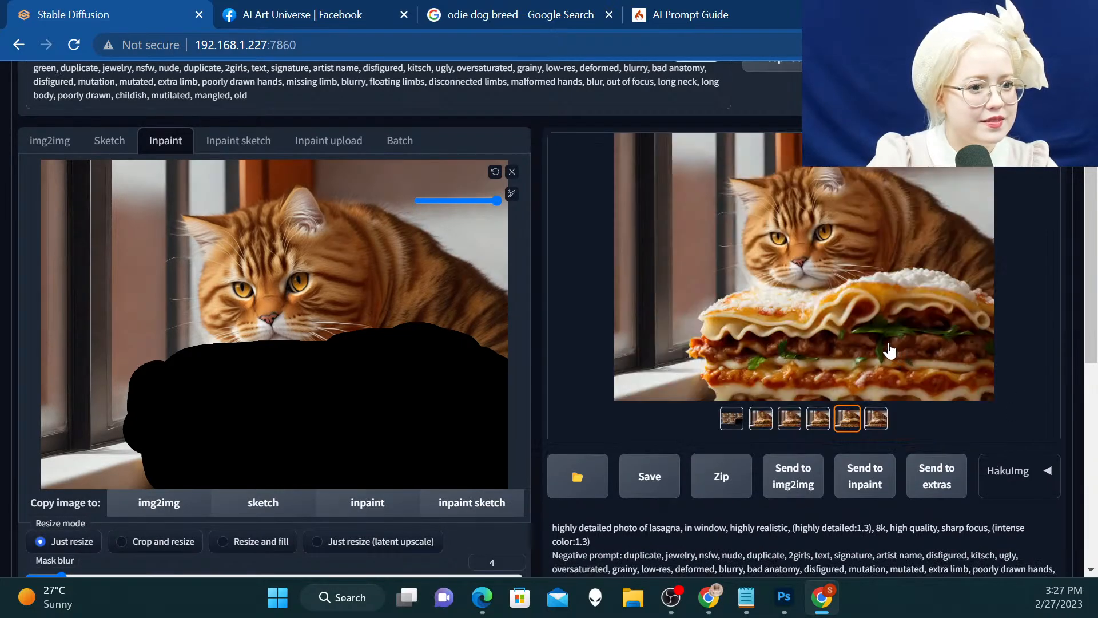
Compare the generated lasagna variations in the enlarged view, ending on the fourth variation
{"action": "left_click", "coordinate": [888, 320]}
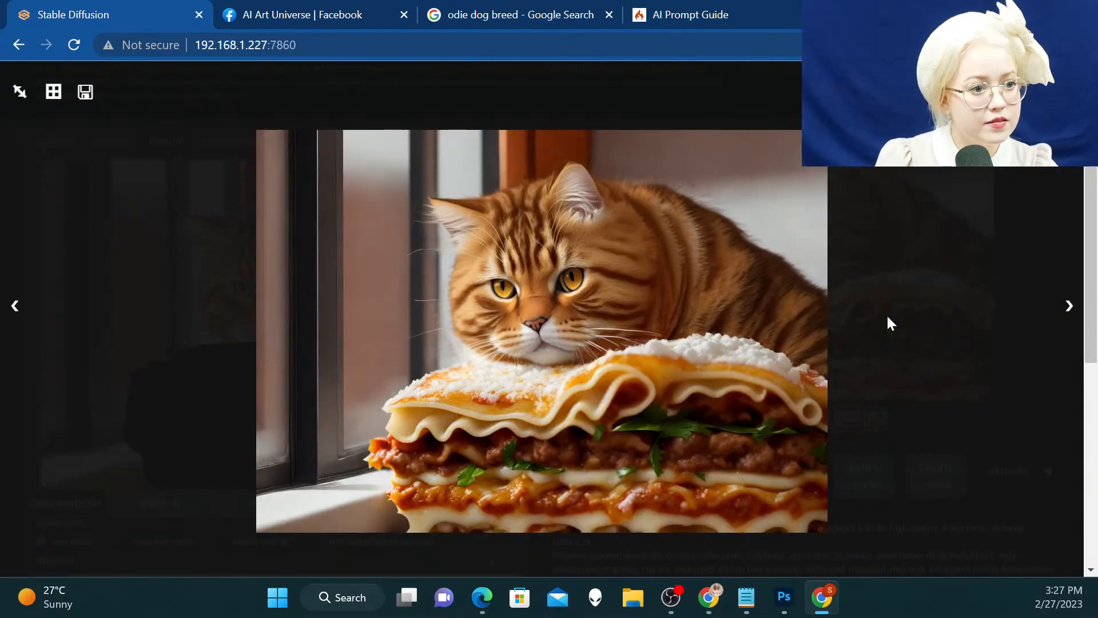
{"action": "key", "text": "Right"}
{"action": "key", "text": "Right"}
{"action": "key", "text": "Right"}
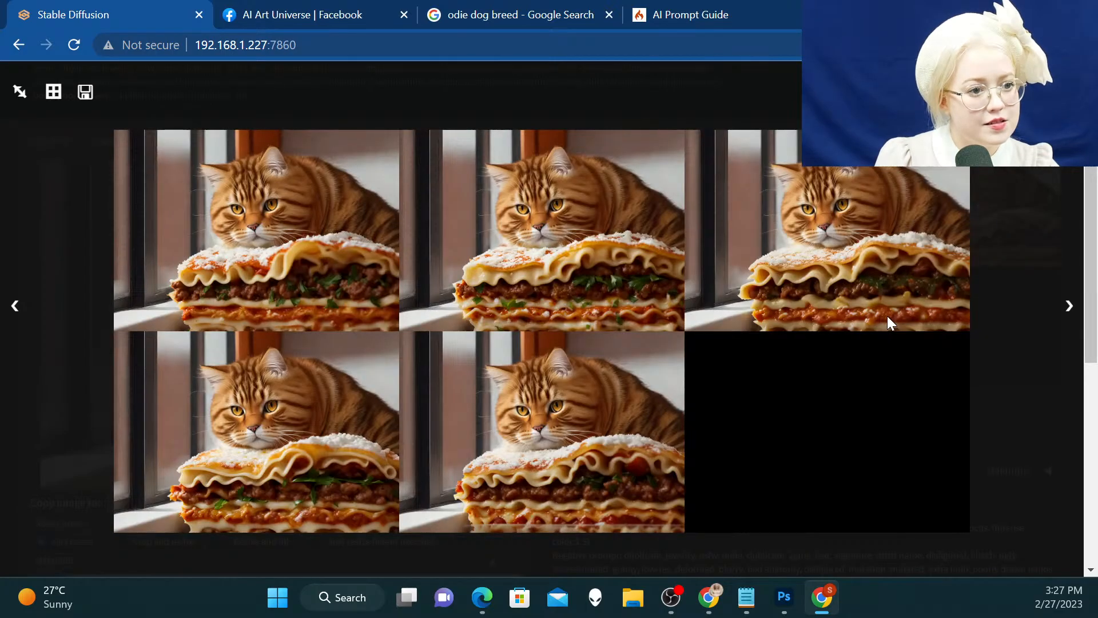
{"action": "key", "text": "Right"}
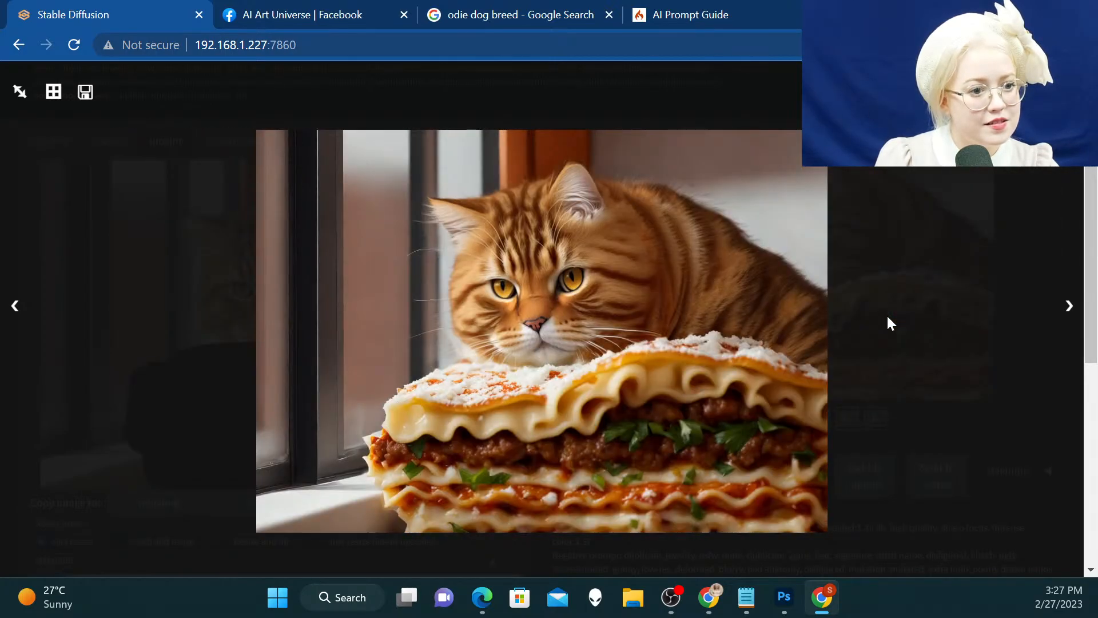
{"action": "key", "text": "Right"}
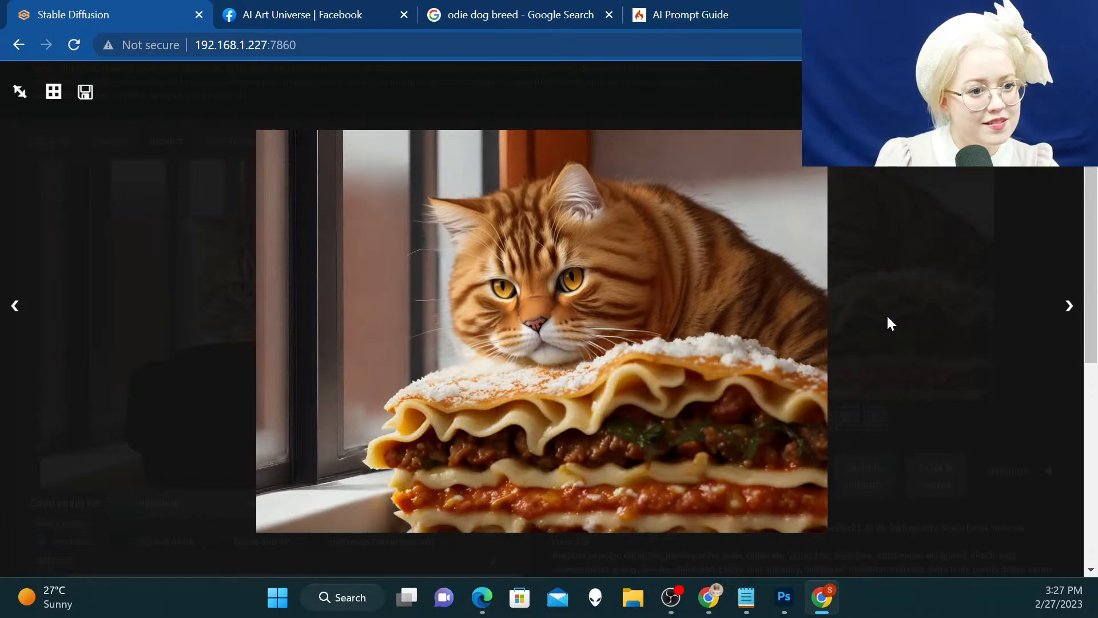
{"action": "key", "text": "Right"}
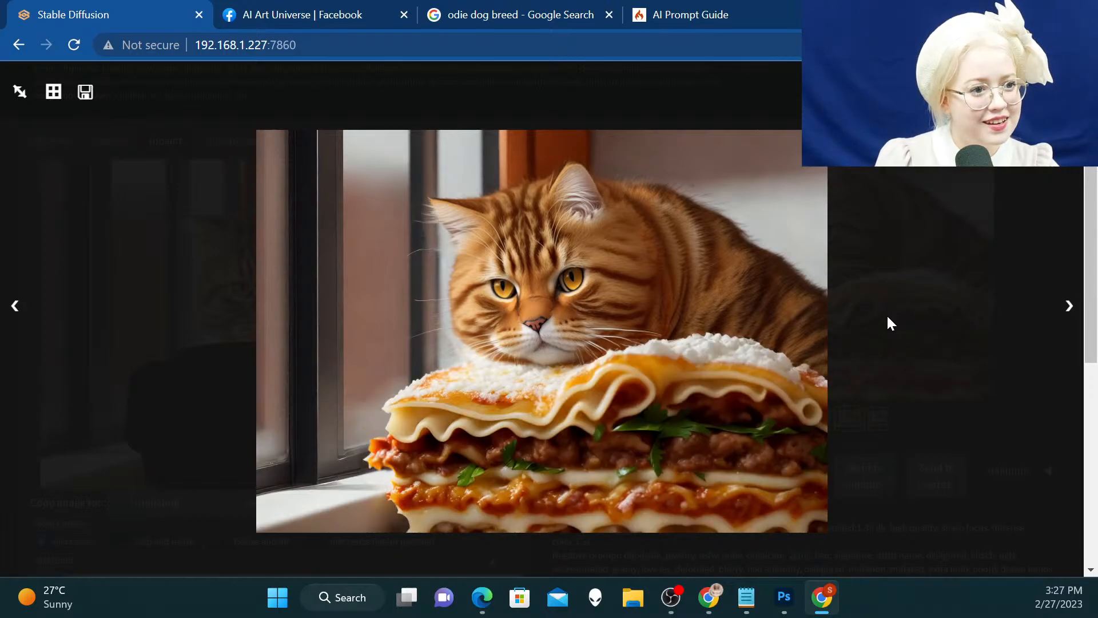
{"action": "key", "text": "Right"}
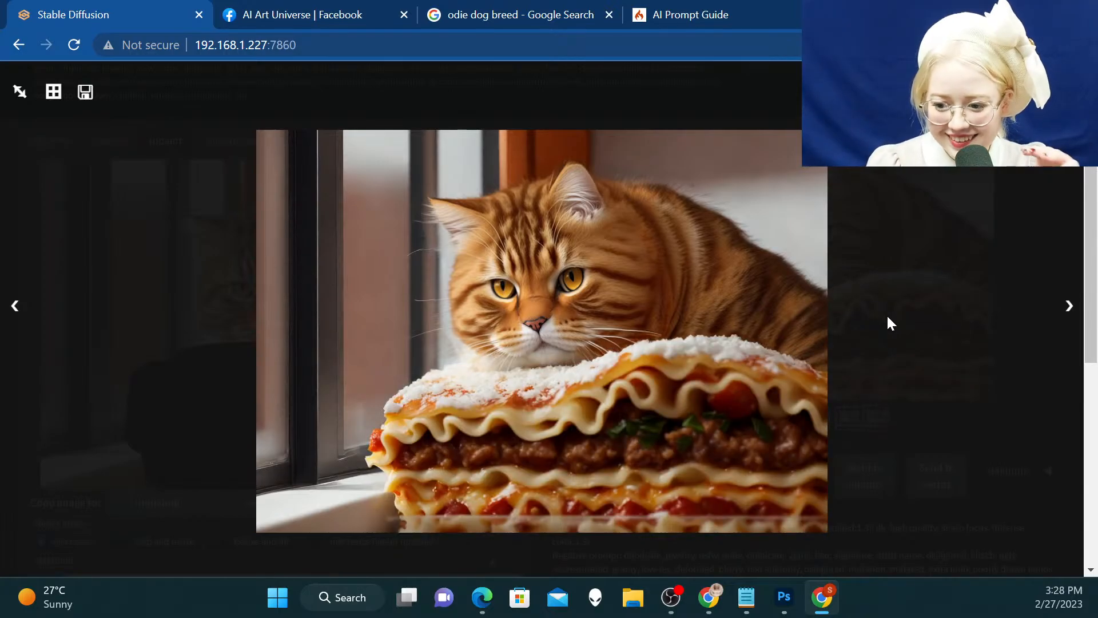
{"action": "key", "text": "Right"}
{"action": "key", "text": "Right"}
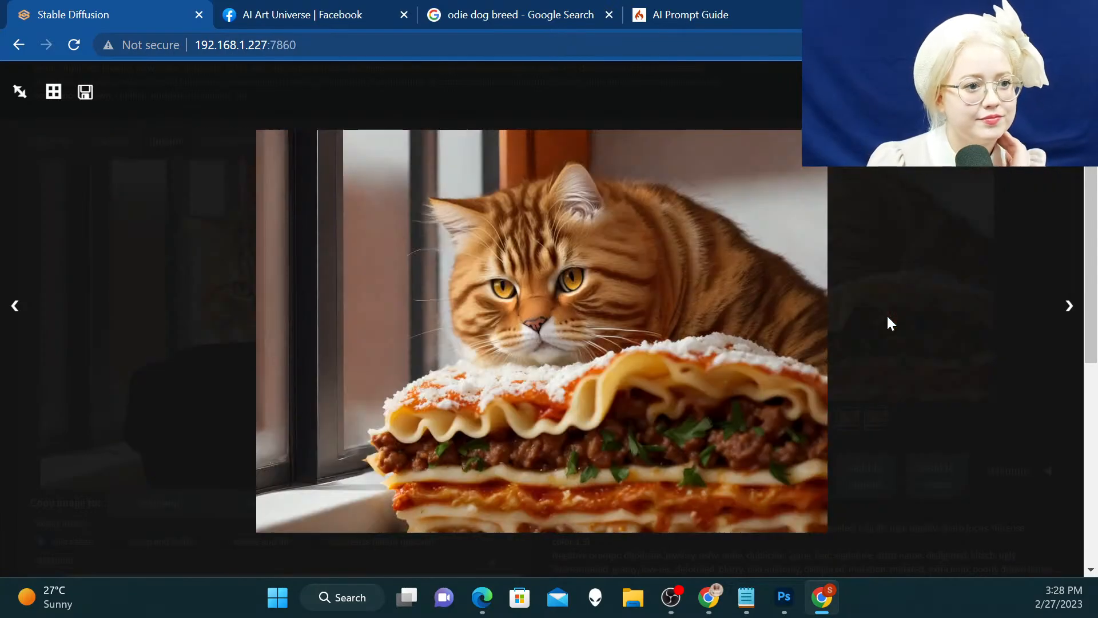
{"action": "key", "text": "Right"}
{"action": "key", "text": "Right"}
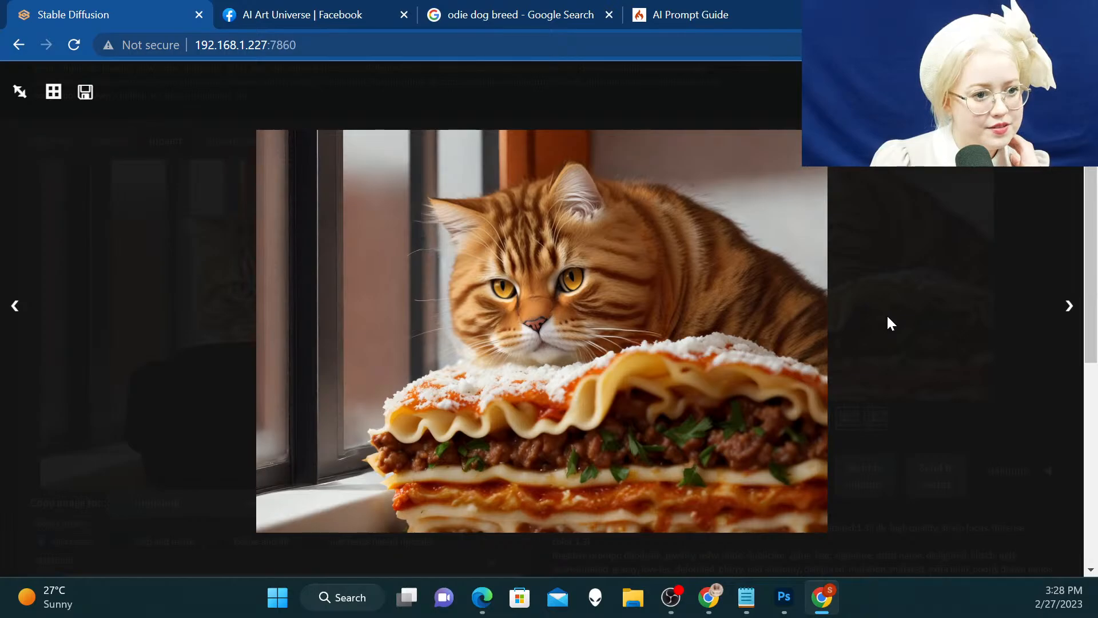
{"action": "key", "text": "Right"}
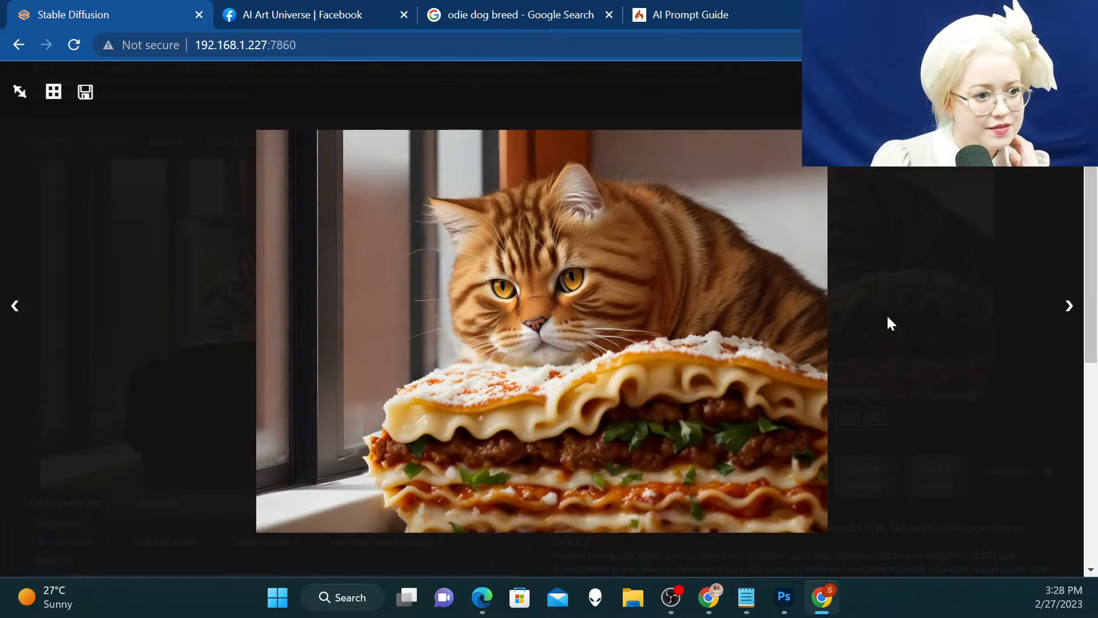
{"action": "key", "text": "Right"}
{"action": "key", "text": "Right"}
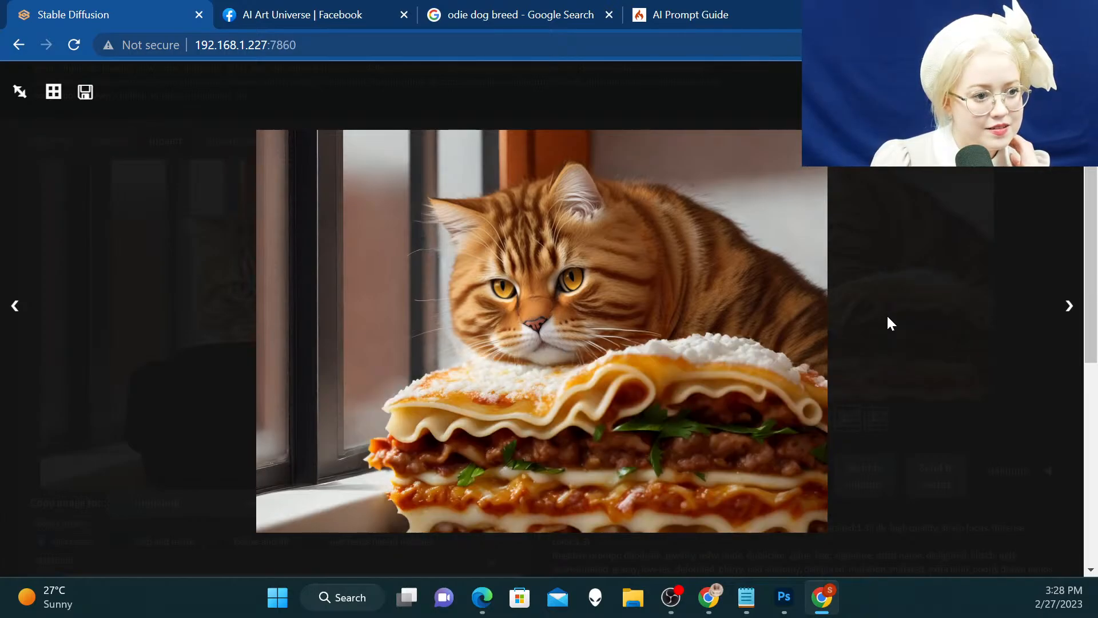
{"action": "key", "text": "Right"}
{"action": "key", "text": "Right"}
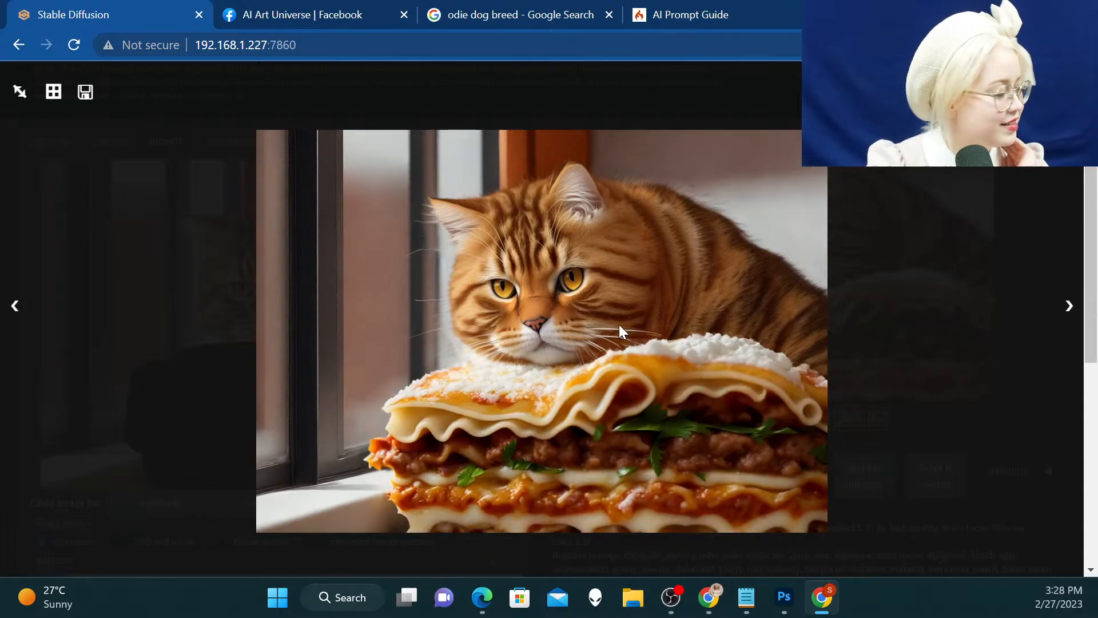
Save the fourth lasagna variation as a PNG image in the Medium folder and close the enlarged view
{"action": "right_click", "coordinate": [641, 340]}
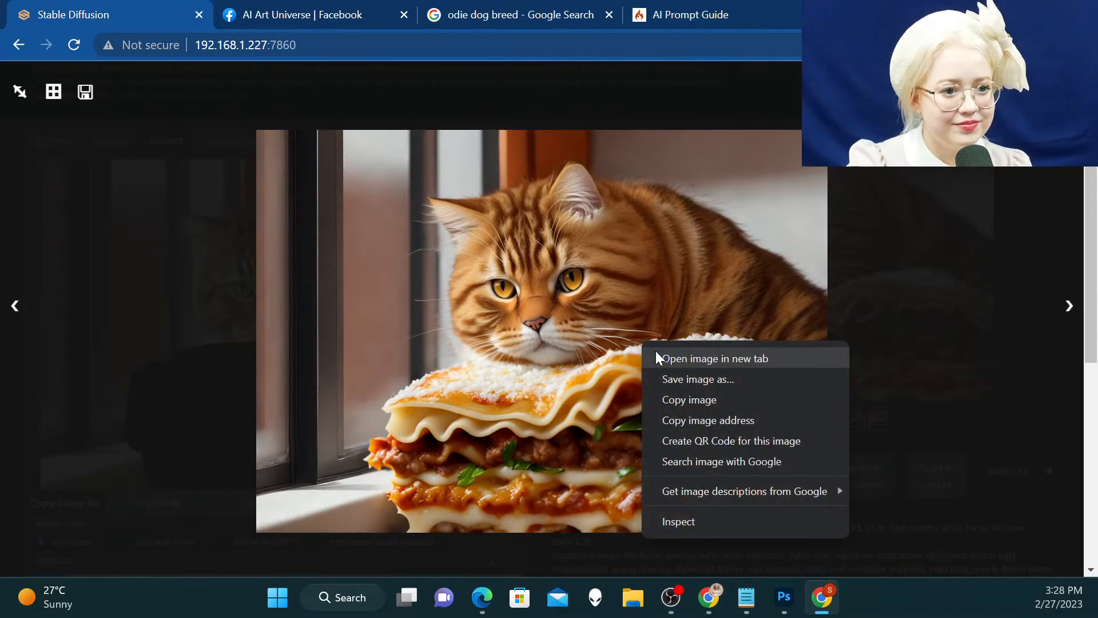
{"action": "left_click", "coordinate": [689, 378]}
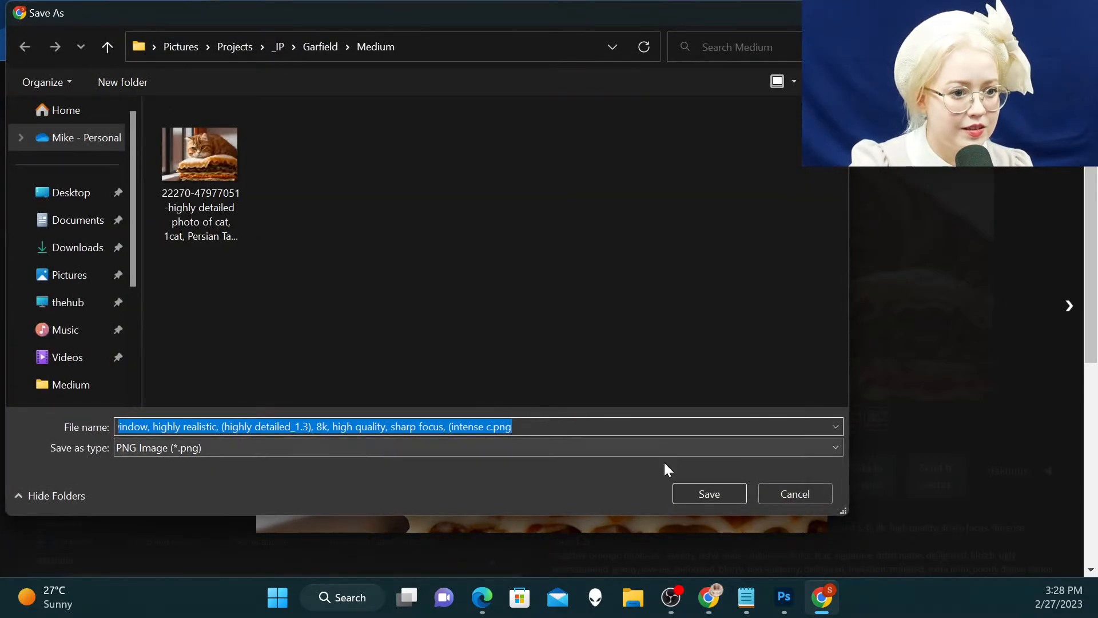
{"action": "left_click", "coordinate": [697, 501]}
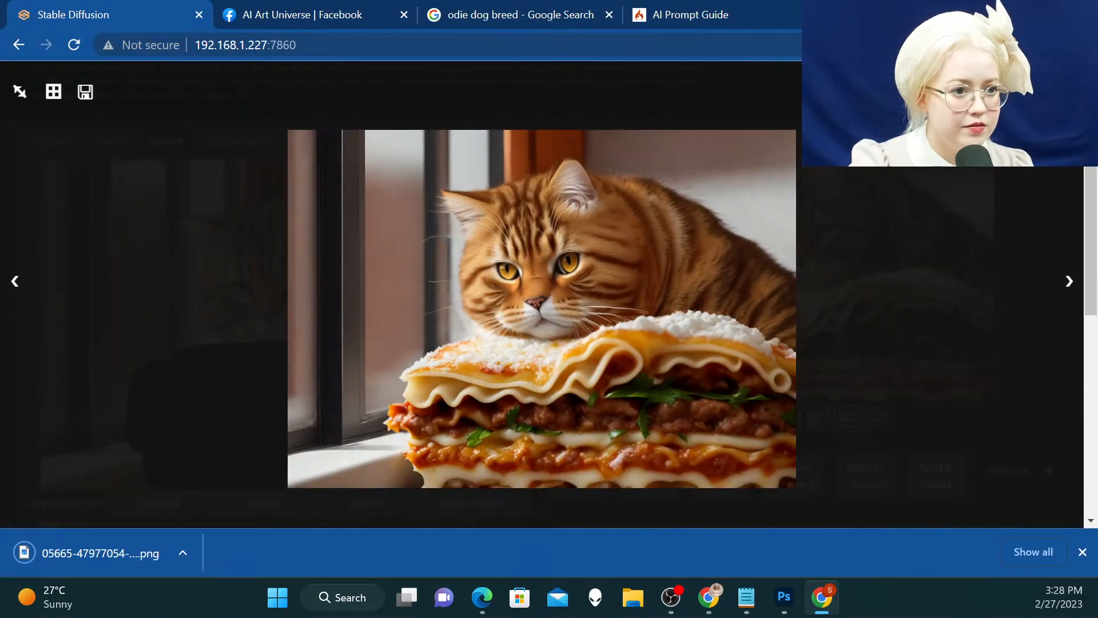
{"action": "left_click", "coordinate": [714, 242]}
Close the enlarged view and return to the text-to-image page holding the original cat prompt
{"action": "scroll", "coordinate": [715, 244], "scroll_direction": "up", "scroll_amount": 3}
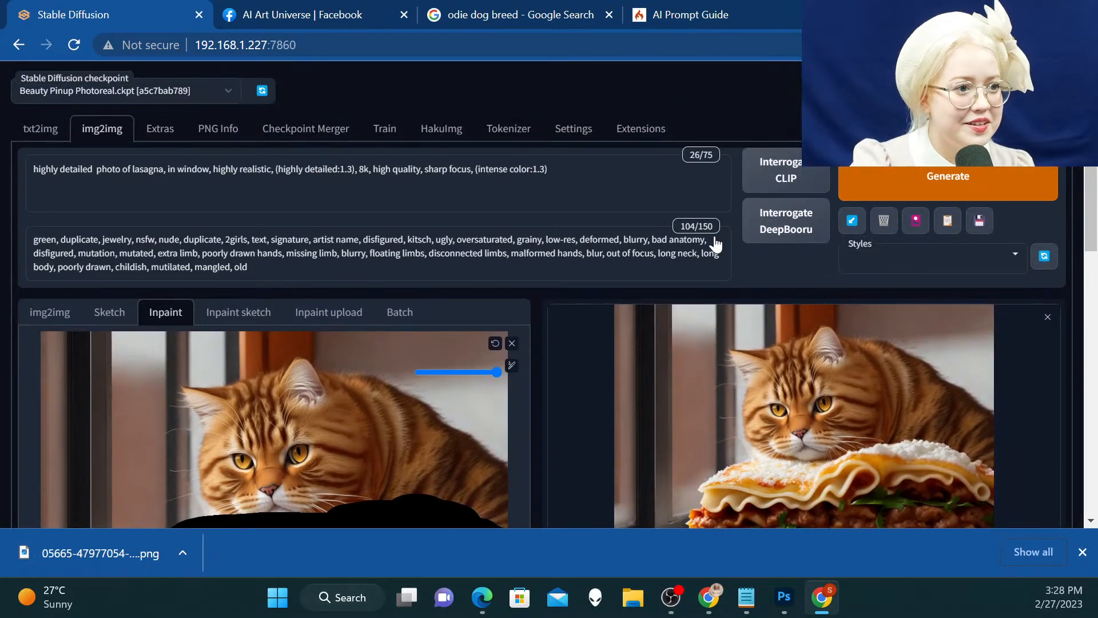
{"action": "left_click", "coordinate": [49, 139]}
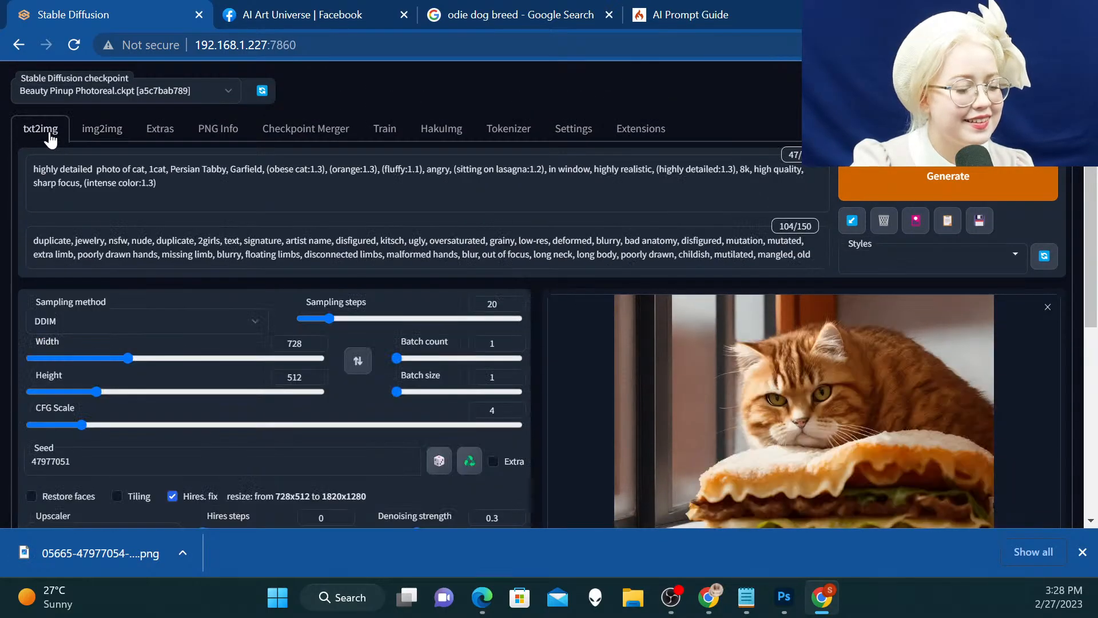
{"action": "scroll", "coordinate": [131, 138], "scroll_direction": "down", "scroll_amount": 3}
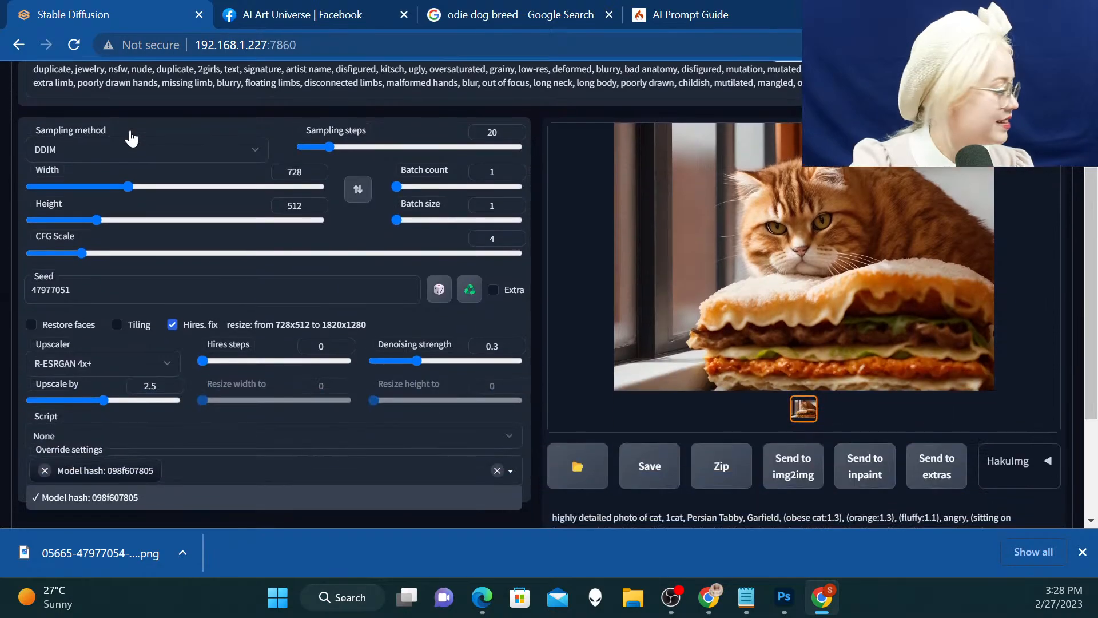
{"action": "scroll", "coordinate": [131, 137], "scroll_direction": "up", "scroll_amount": 3}
{"action": "scroll", "coordinate": [131, 137], "scroll_direction": "down", "scroll_amount": 1}
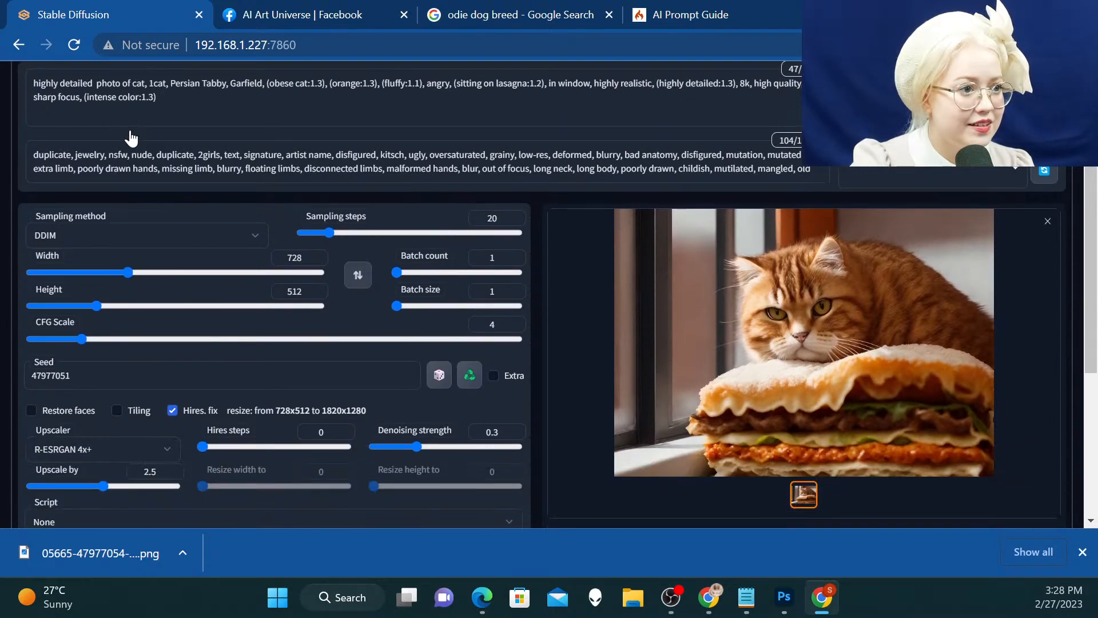
Add emphasis to the word "angry" in the cat prompt so that it reads "(angry:1.3)"
{"action": "left_click", "coordinate": [448, 85]}
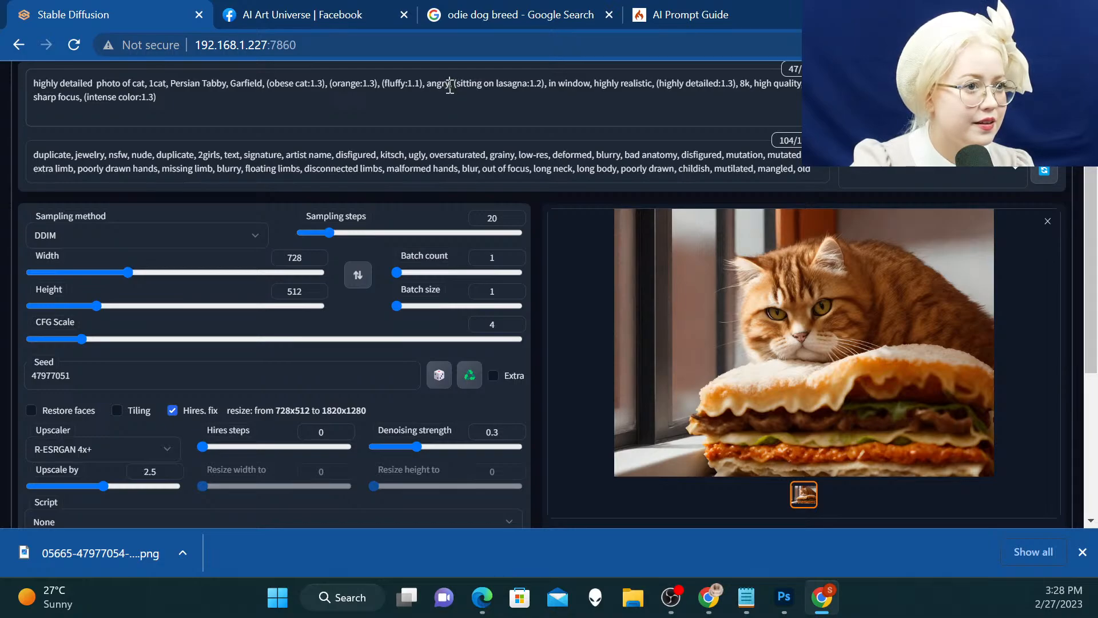
{"action": "mouse_move", "coordinate": [450, 85]}
{"action": "left_mouse_down"}
{"action": "mouse_move", "coordinate": [426, 83]}
{"action": "mouse_move", "coordinate": [450, 84]}
{"action": "left_mouse_up"}
{"action": "left_click", "coordinate": [427, 85]}
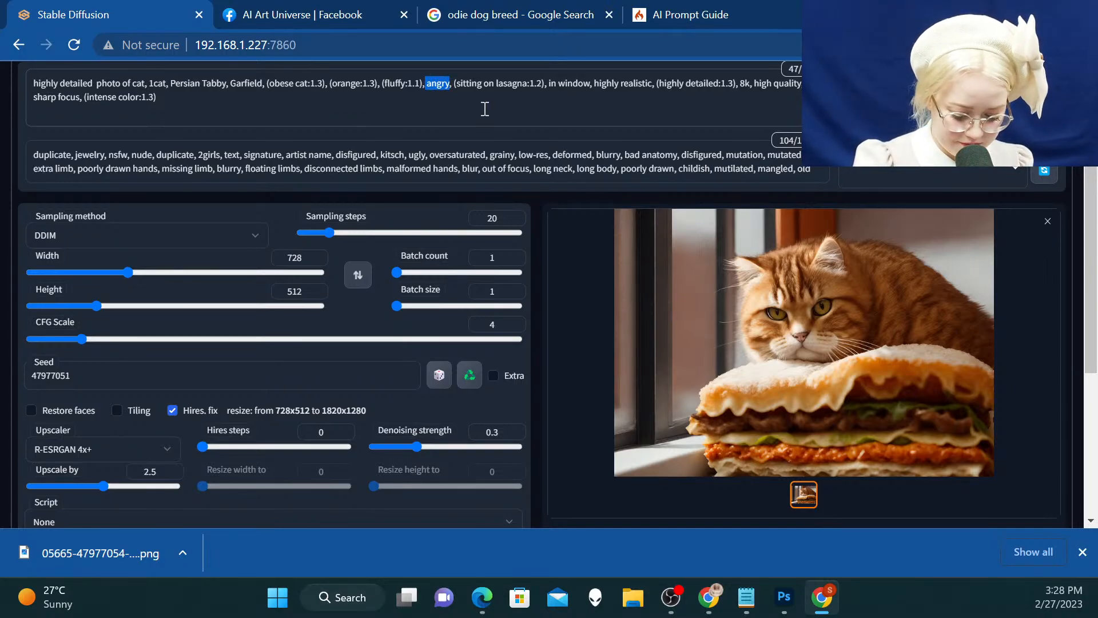
{"action": "key", "text": "ctrl+Up"}
{"action": "left_click", "coordinate": [524, 141]}
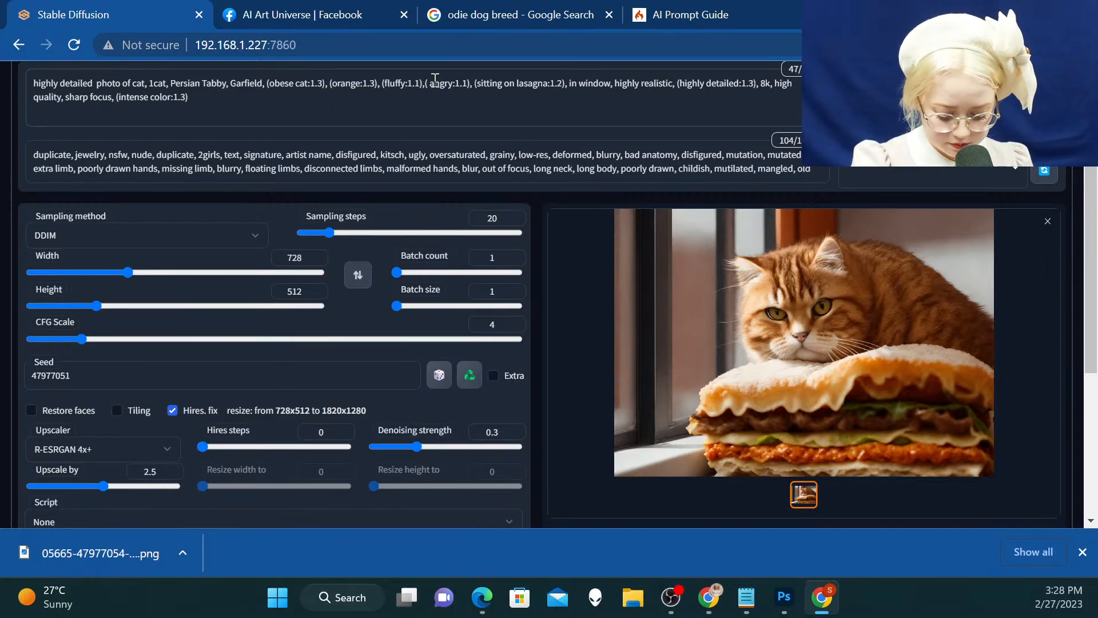
{"action": "key", "text": "BackSpace"}
{"action": "key", "text": "Left"}
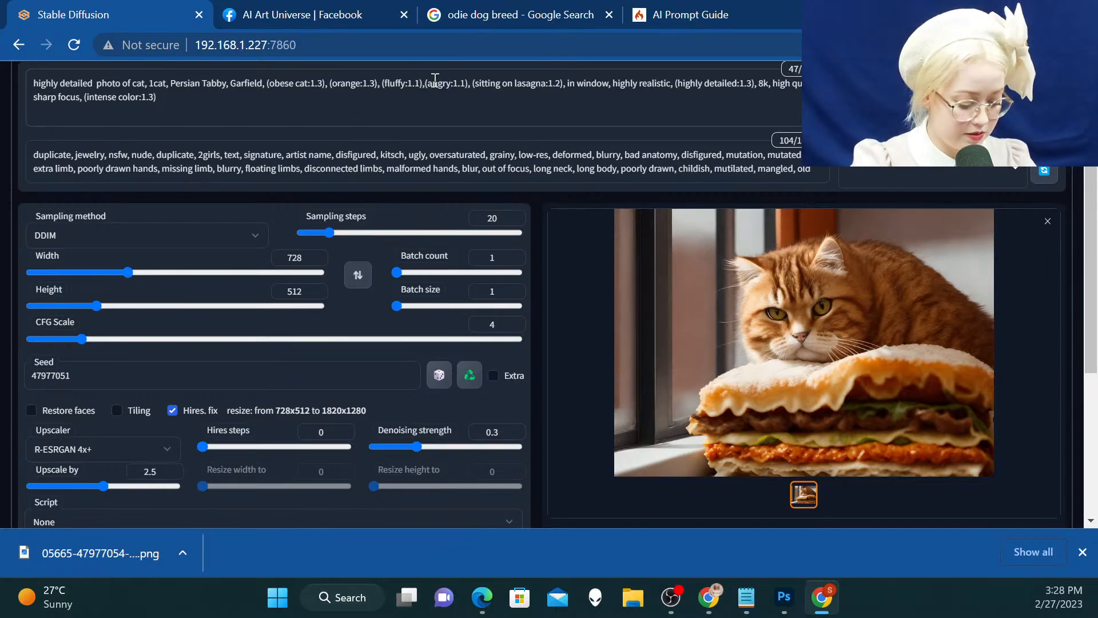
{"action": "type", "text": "00"}
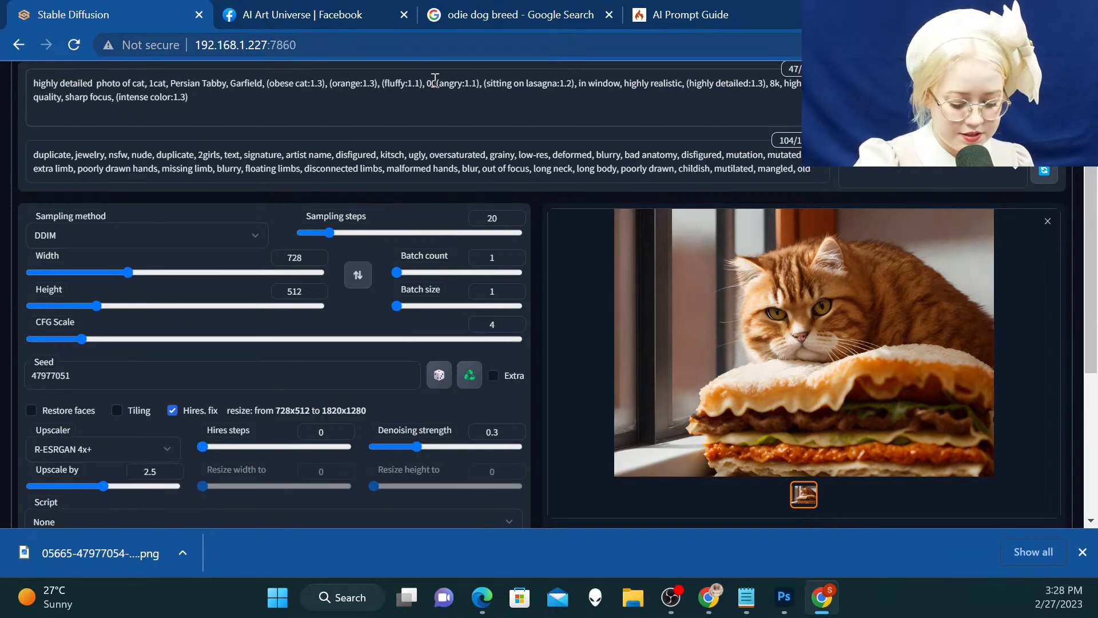
{"action": "key", "text": "BackSpace"}
{"action": "key", "text": "BackSpace"}
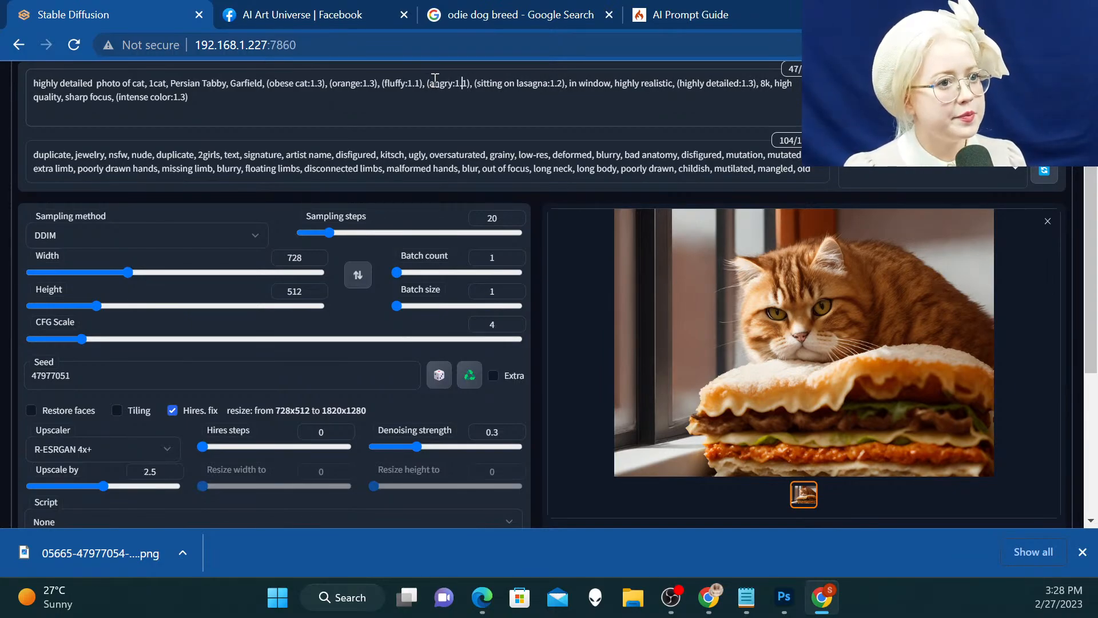
{"action": "key", "text": "BackSpace"}
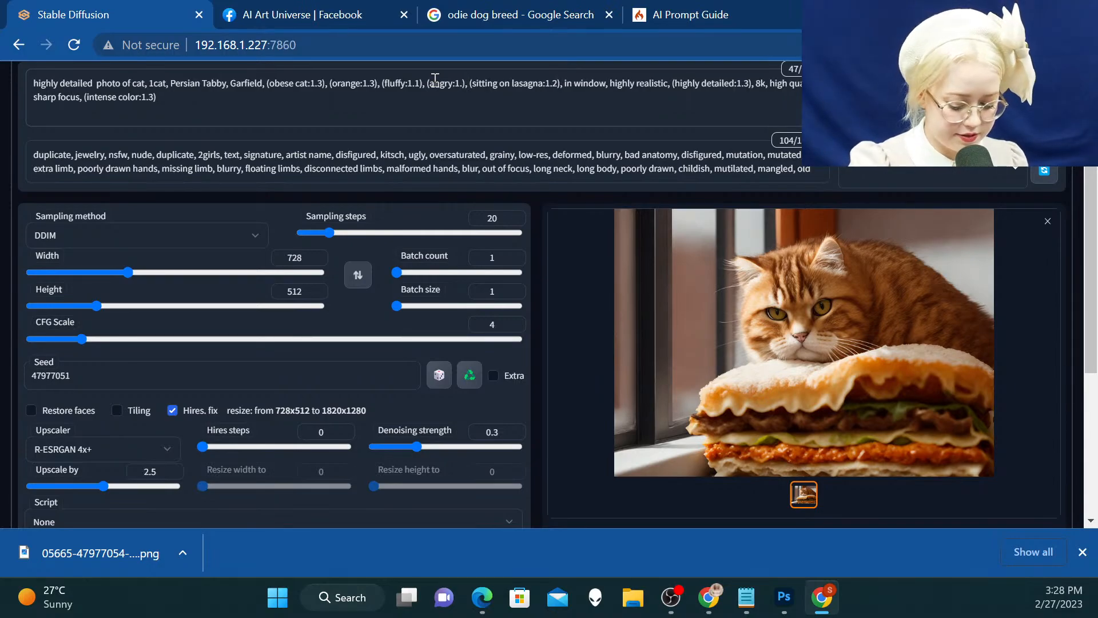
{"action": "type", "text": "3"}
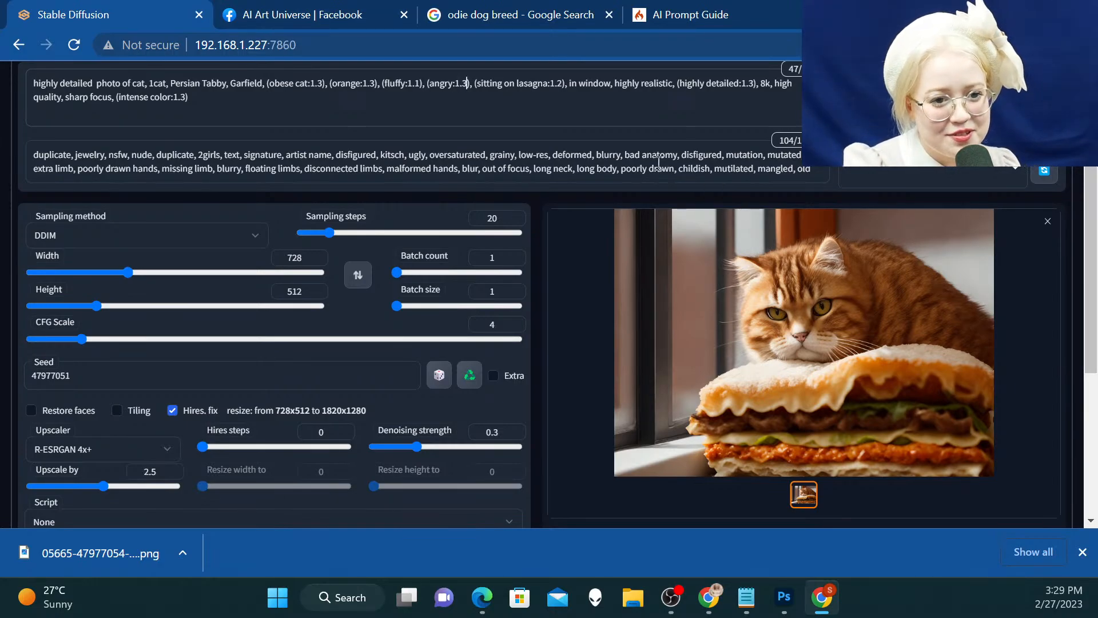
Turn off Hires. fix and set the batch count to 10
{"action": "scroll", "coordinate": [659, 162], "scroll_direction": "up", "scroll_amount": 2}
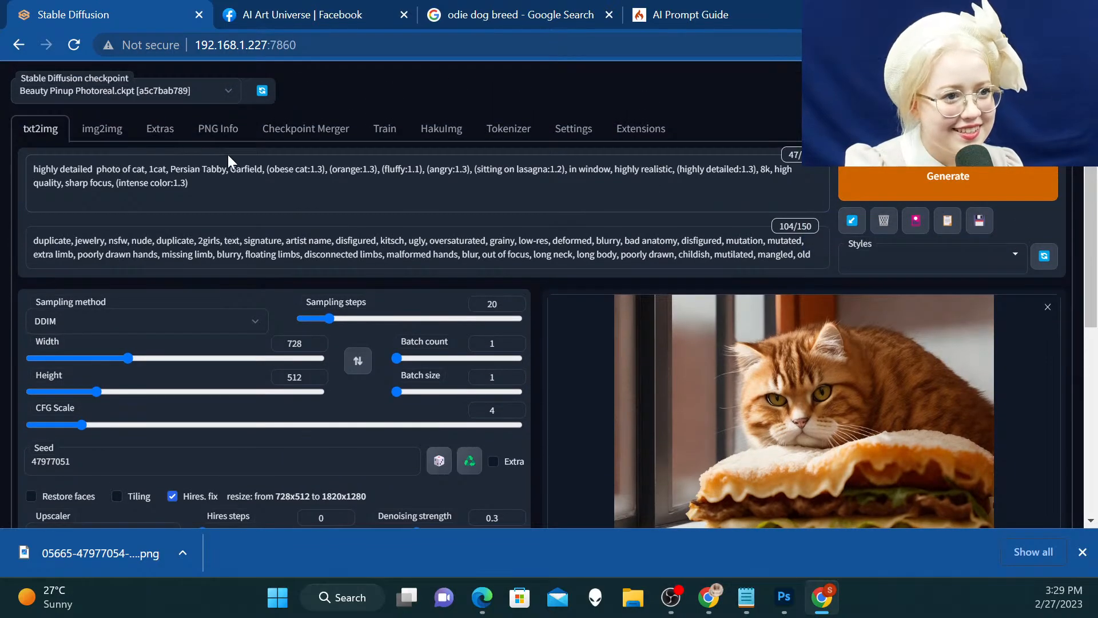
{"action": "scroll", "coordinate": [250, 354], "scroll_direction": "down", "scroll_amount": 3}
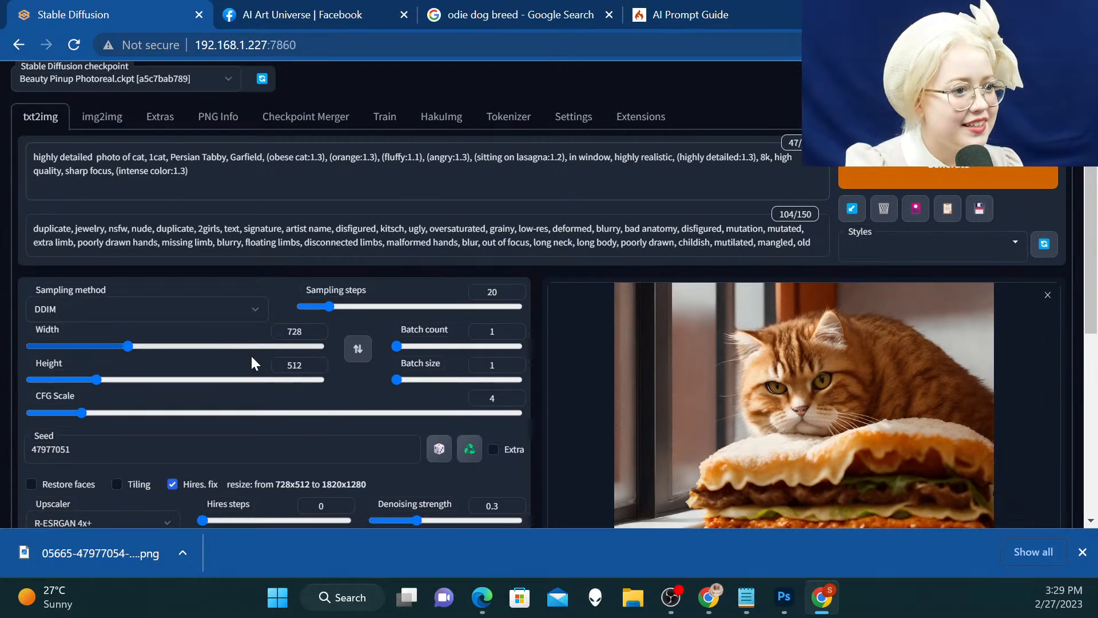
{"action": "left_click", "coordinate": [172, 324]}
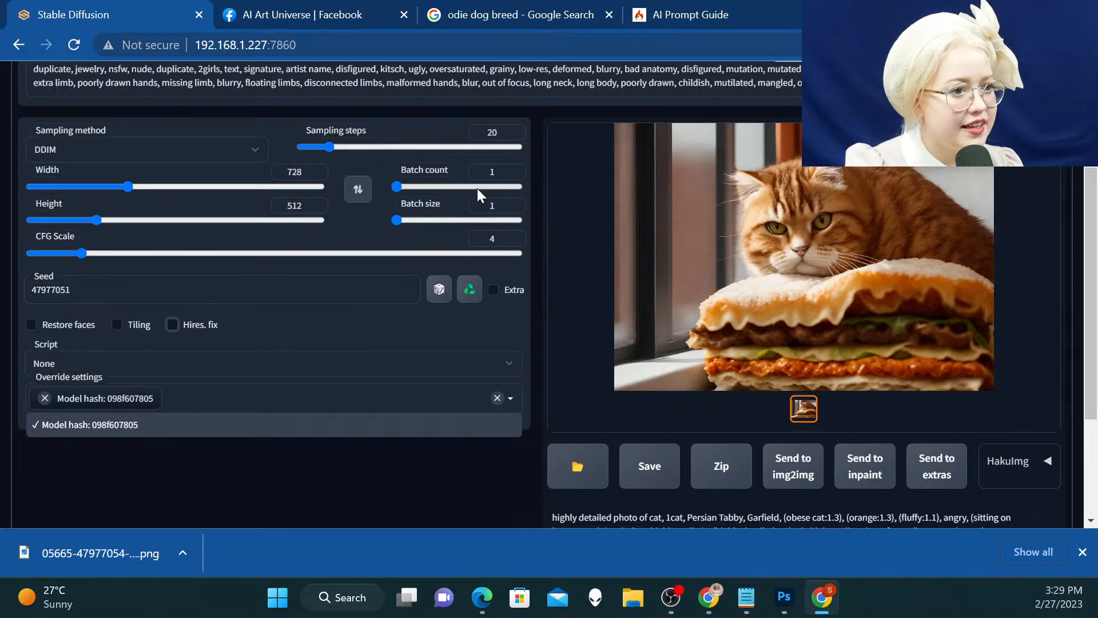
{"action": "left_click", "coordinate": [495, 173]}
{"action": "type", "text": "0"}
{"action": "scroll", "coordinate": [497, 180], "scroll_direction": "up", "scroll_amount": 3}
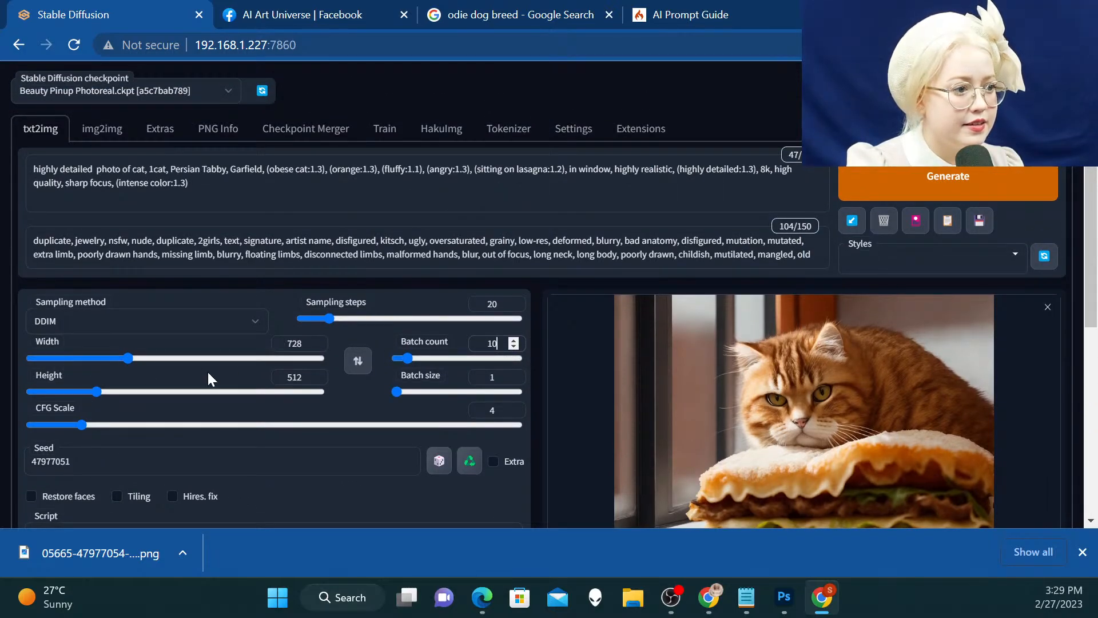
Set the seed to random (-1) and generate the new batch of angry cat images
{"action": "left_click", "coordinate": [439, 460]}
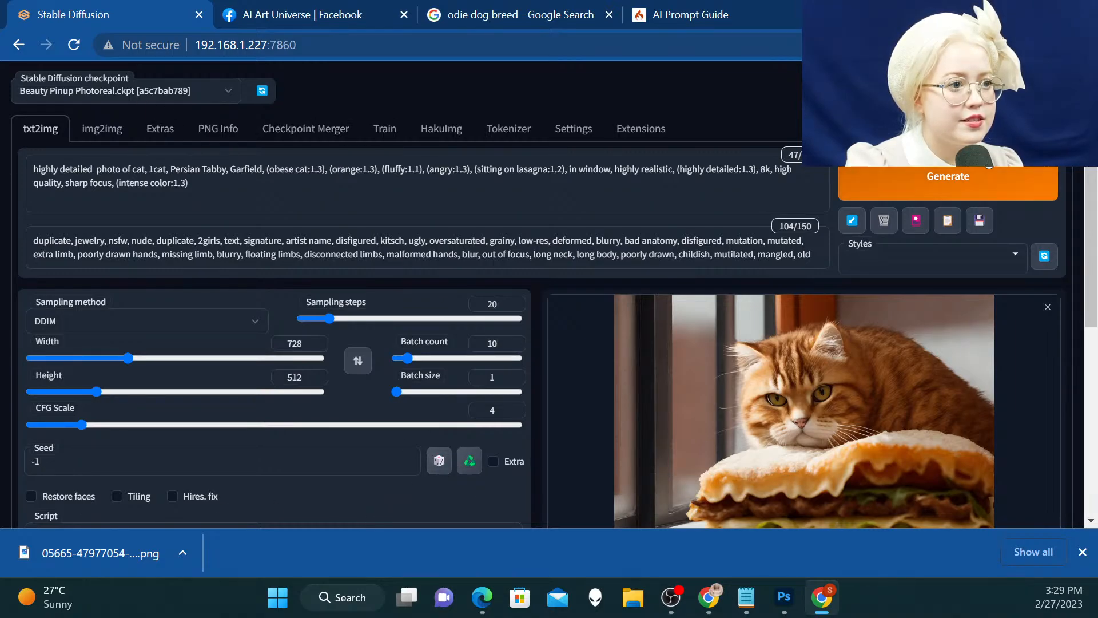
{"action": "left_click", "coordinate": [953, 189]}
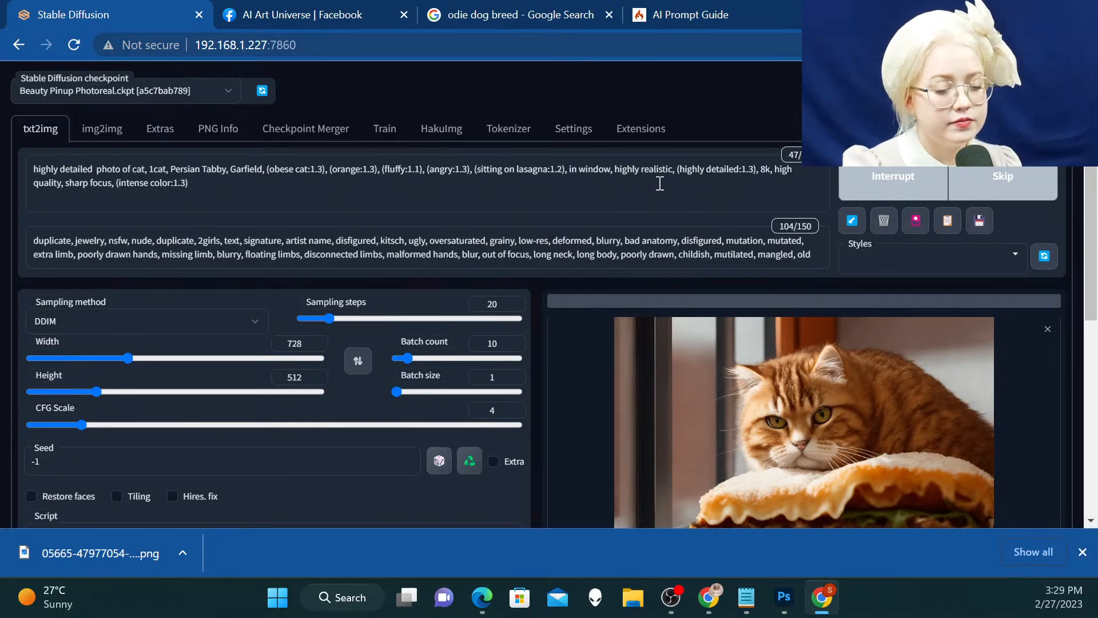
{"action": "scroll", "coordinate": [657, 183], "scroll_direction": "down", "scroll_amount": 1}
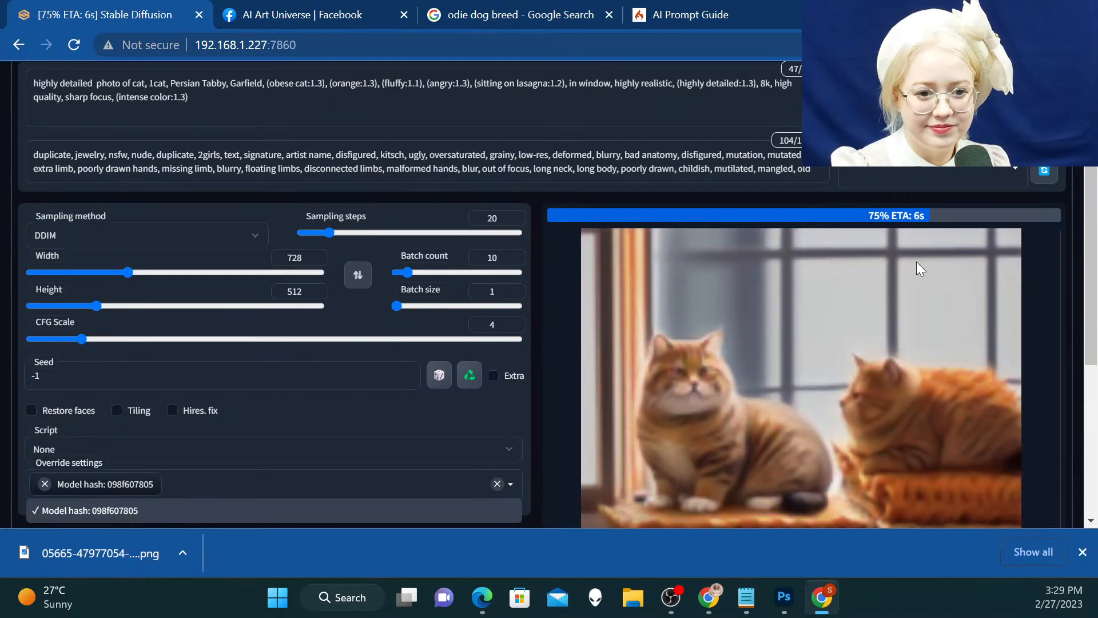
{"action": "scroll", "coordinate": [847, 313], "scroll_direction": "down", "scroll_amount": 1}
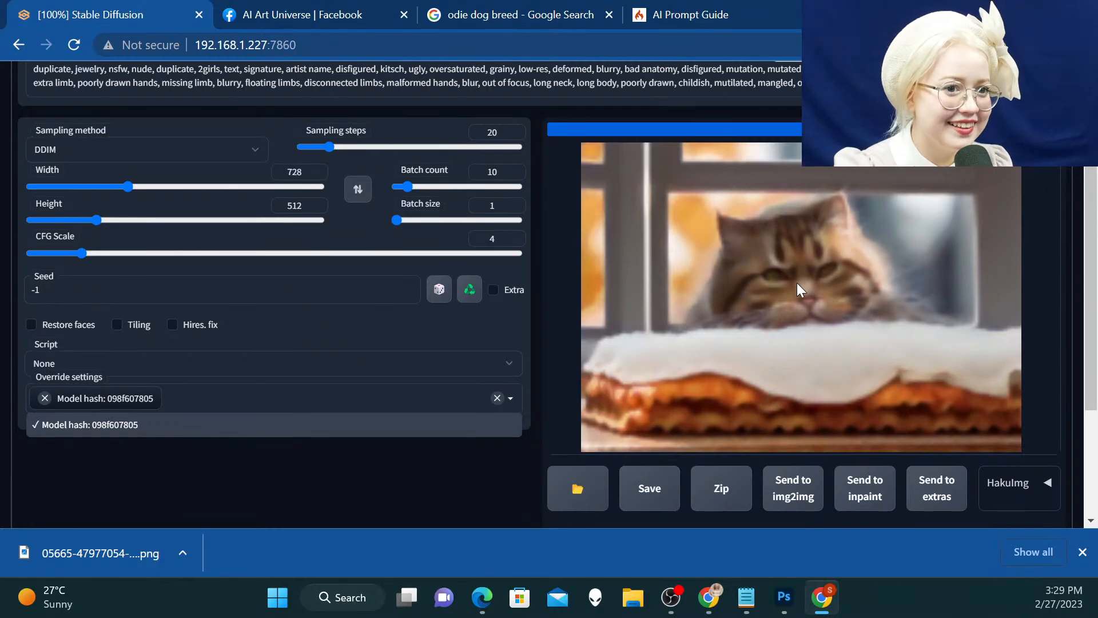
Enlarge the generated results, go to the first single cat image and dismiss the model hash list covering it
{"action": "left_click", "coordinate": [754, 251]}
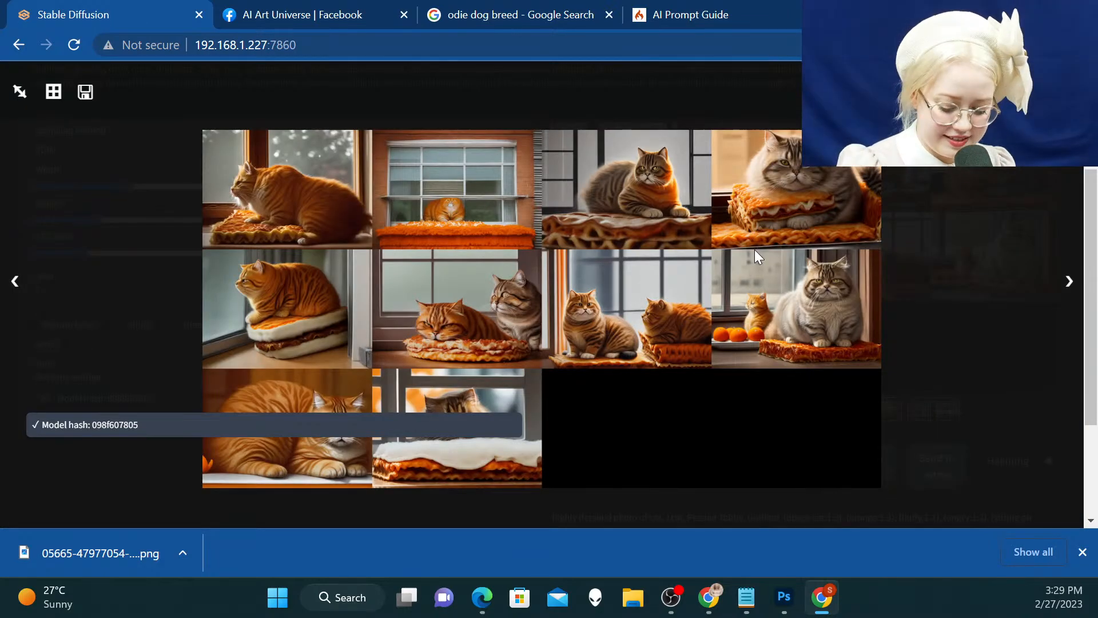
{"action": "key", "text": "Right"}
{"action": "key", "text": "Right"}
{"action": "key", "text": "Right"}
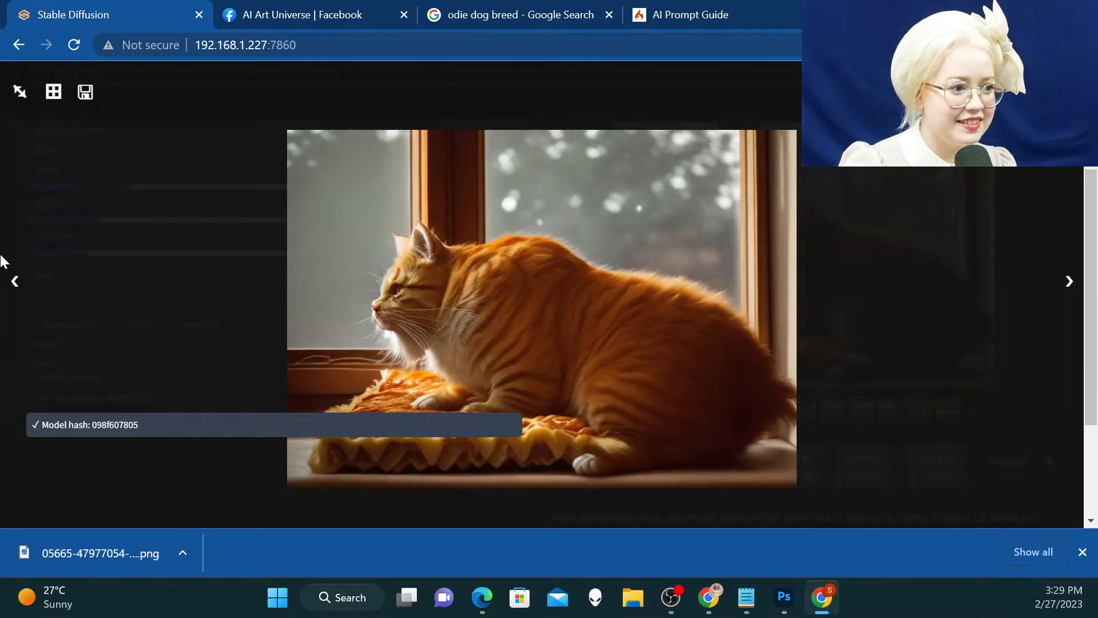
{"action": "left_click", "coordinate": [47, 429]}
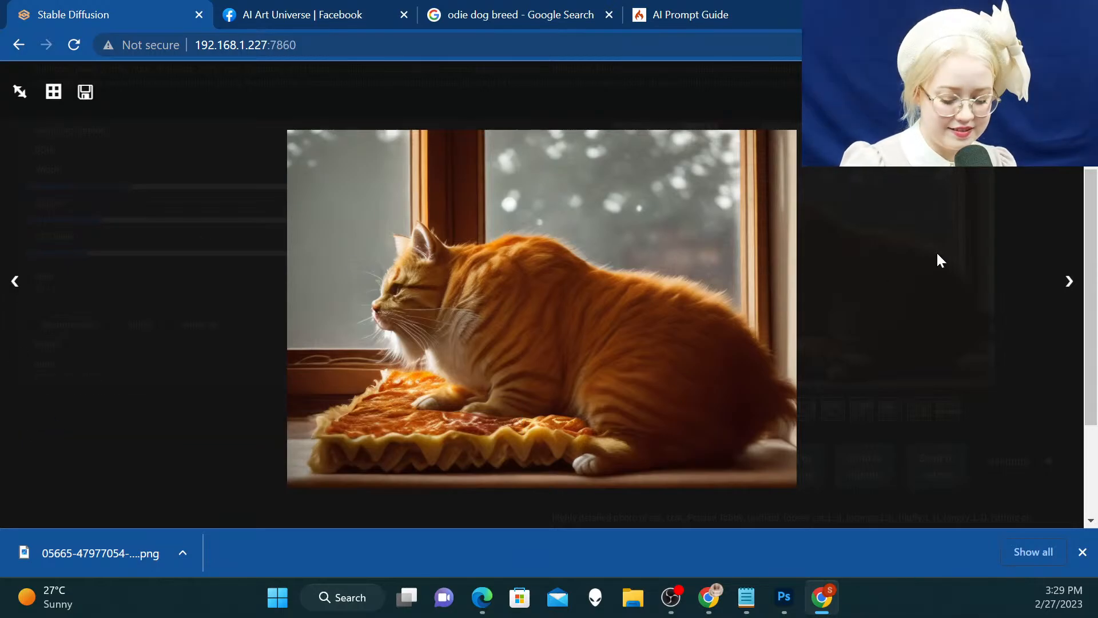
Compare the generated cat images in the enlarged view, ending on the cat resting its head behind the white-topped lasagna
{"action": "key", "text": "Right"}
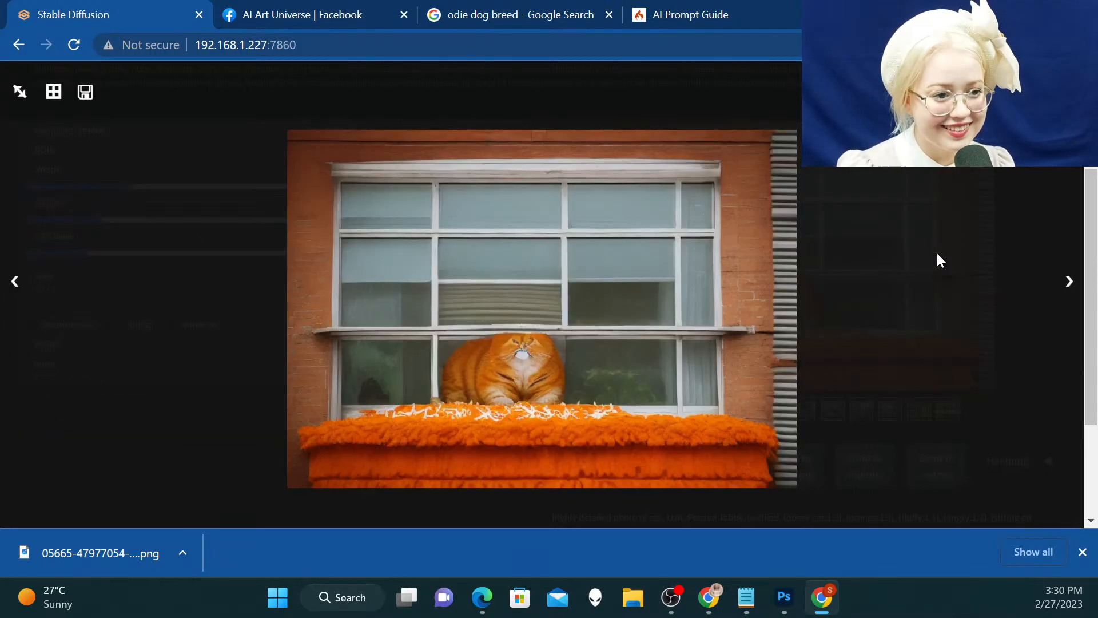
{"action": "key", "text": "Right"}
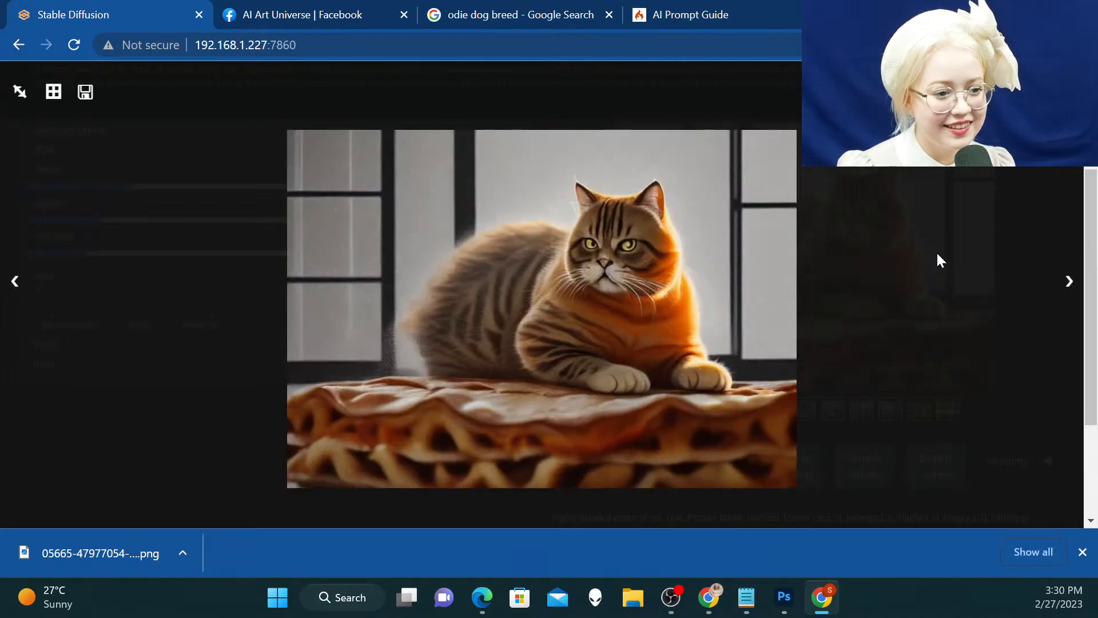
{"action": "key", "text": "Right"}
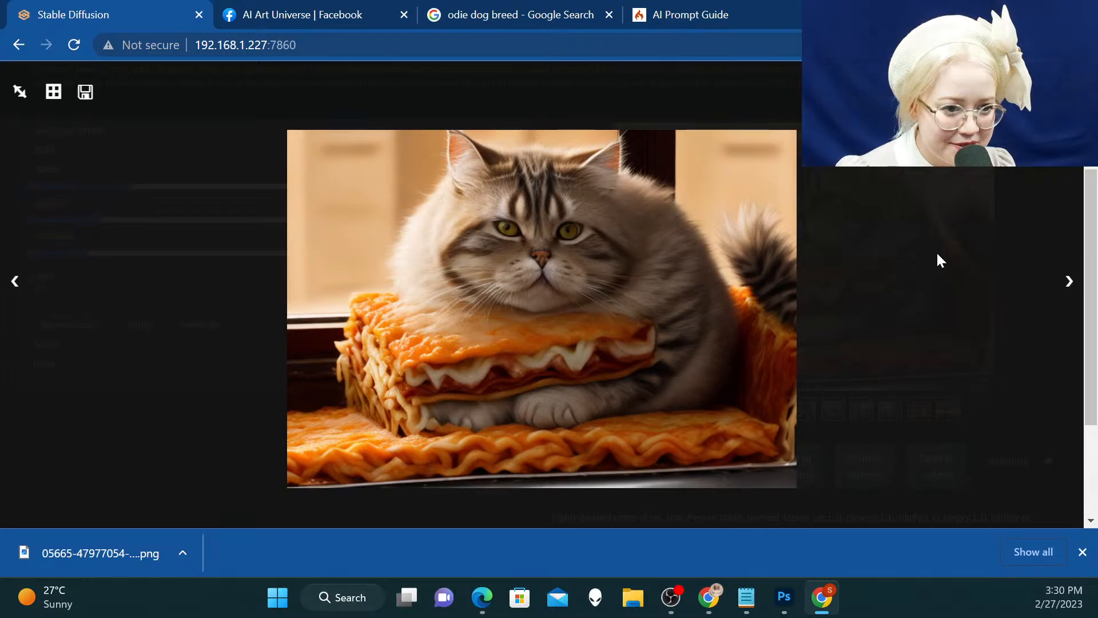
{"action": "key", "text": "Right"}
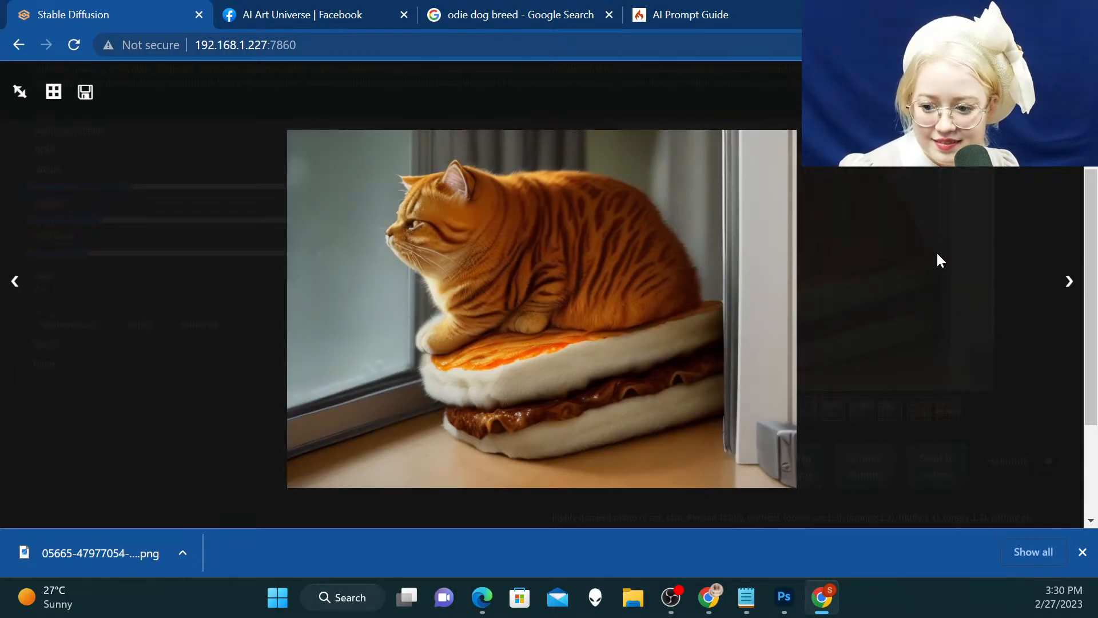
{"action": "key", "text": "Left"}
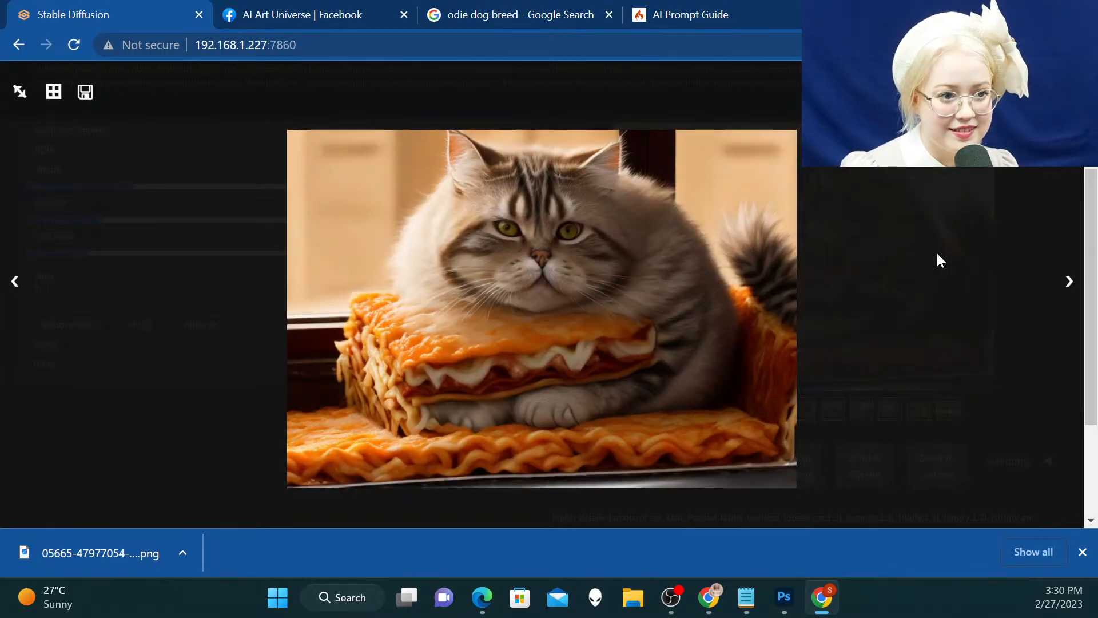
{"action": "key", "text": "Right"}
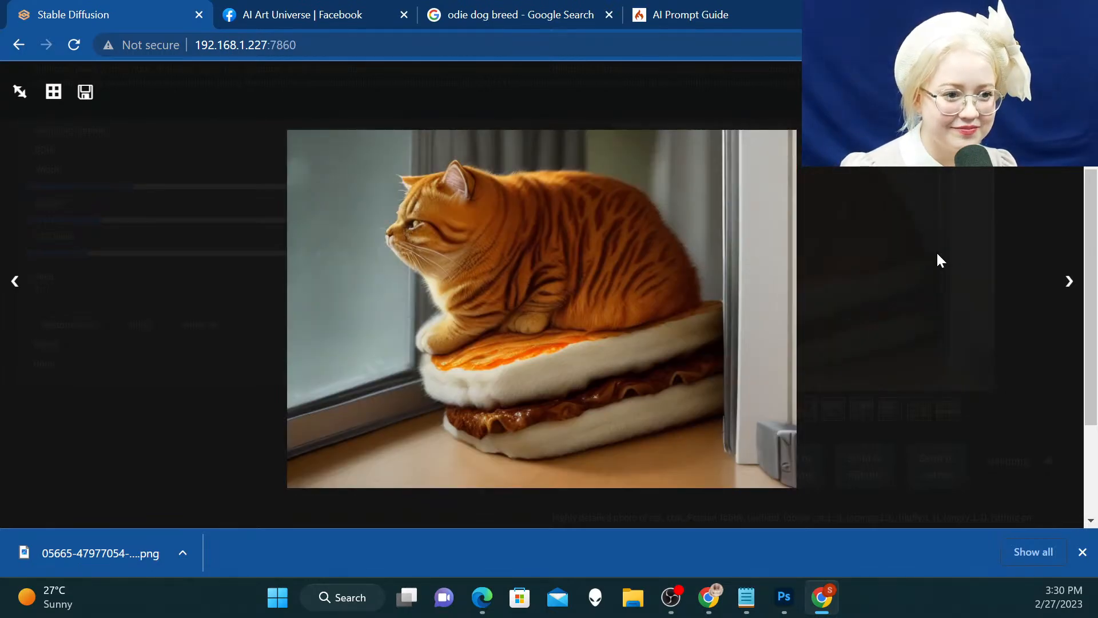
{"action": "key", "text": "Left"}
{"action": "key", "text": "Left"}
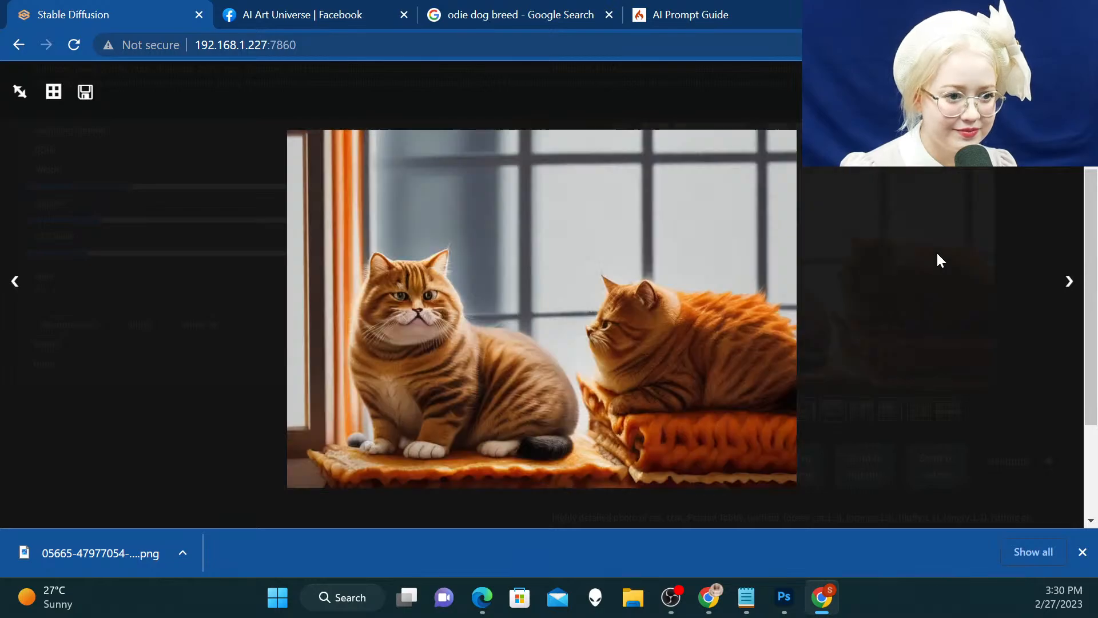
{"action": "key", "text": "Right"}
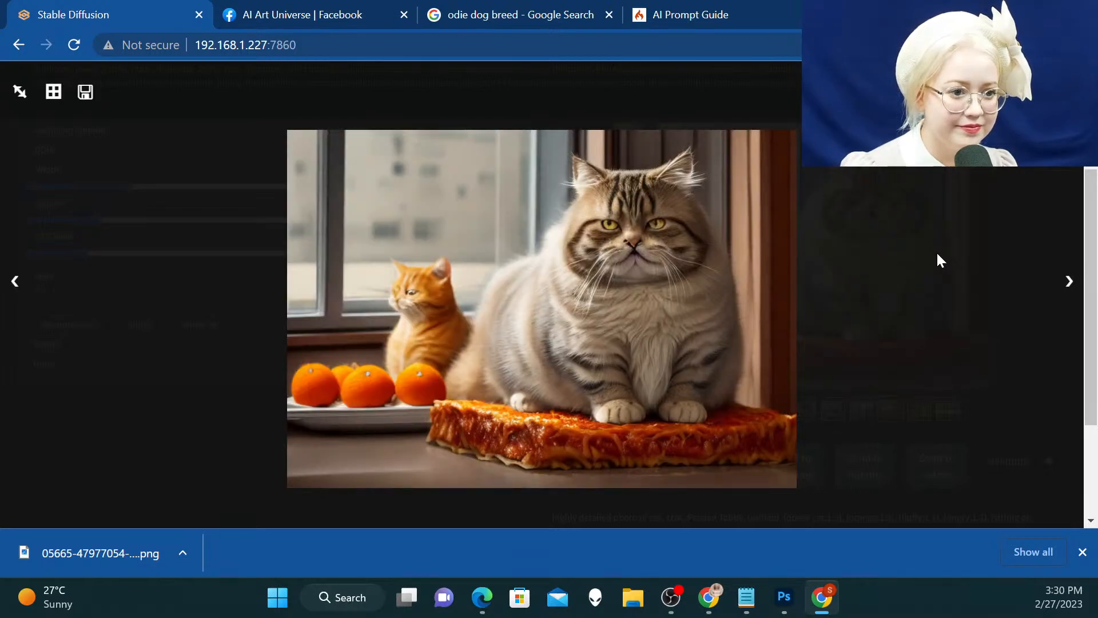
{"action": "key", "text": "Right"}
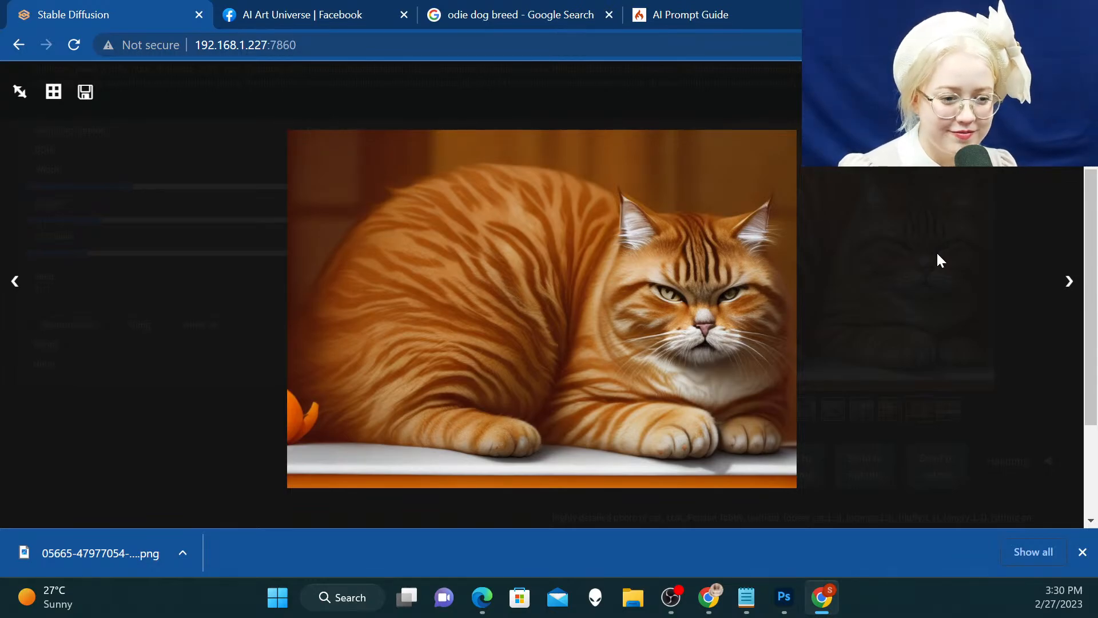
{"action": "key", "text": "Left"}
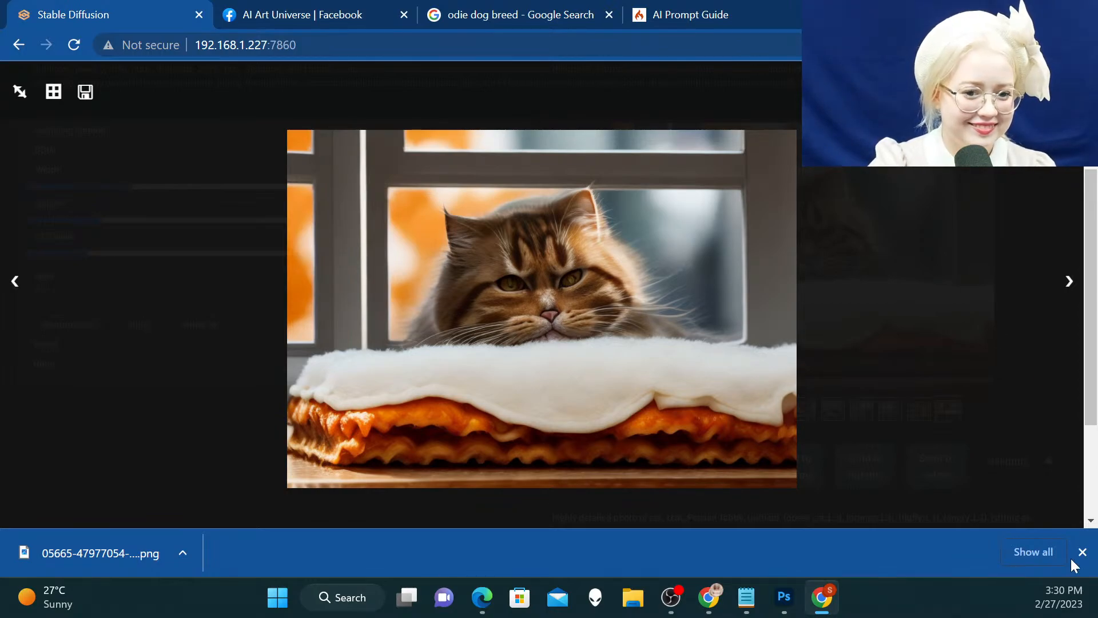
Save the enlarged image of the cat behind the white-topped lasagna as a PNG in the Garfield folder and close the enlarged view
{"action": "right_click", "coordinate": [581, 320]}
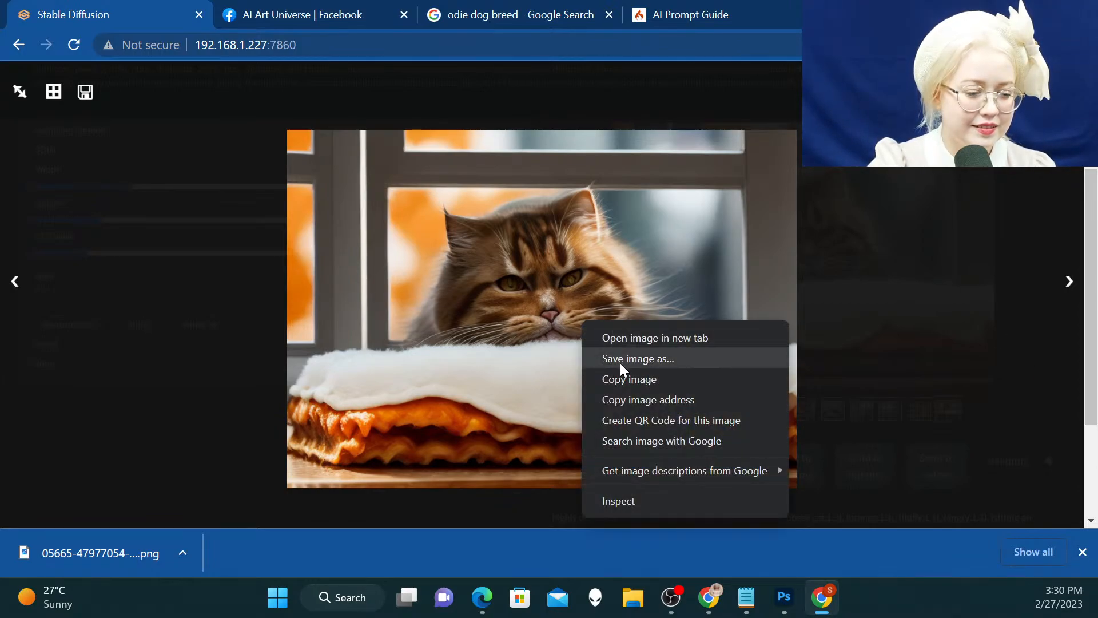
{"action": "left_click", "coordinate": [619, 359]}
{"action": "left_click", "coordinate": [312, 48]}
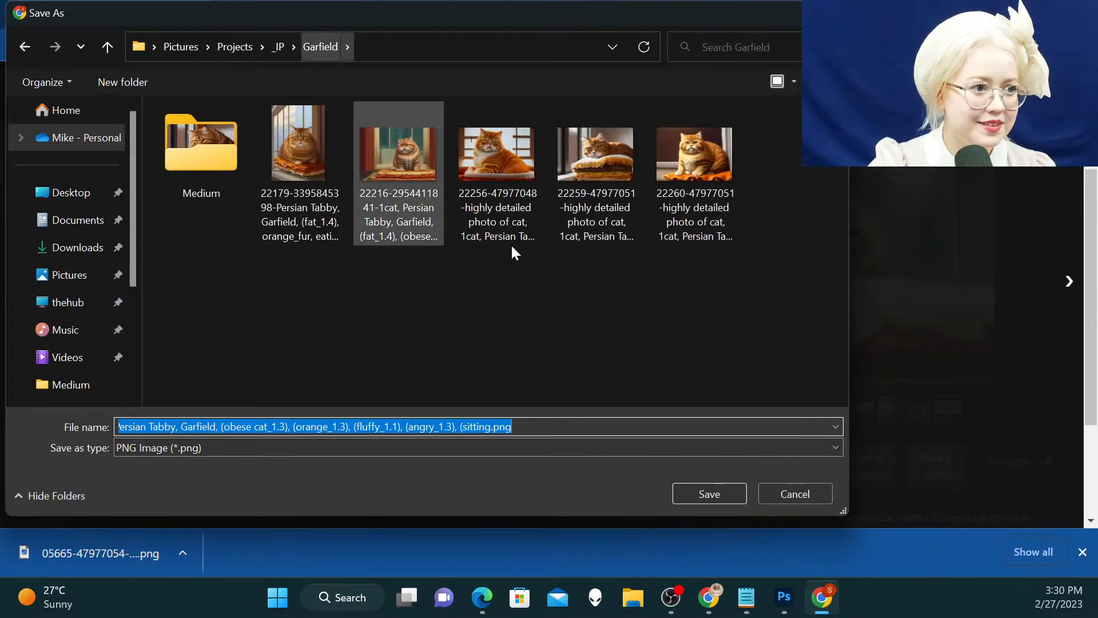
{"action": "left_click", "coordinate": [713, 499]}
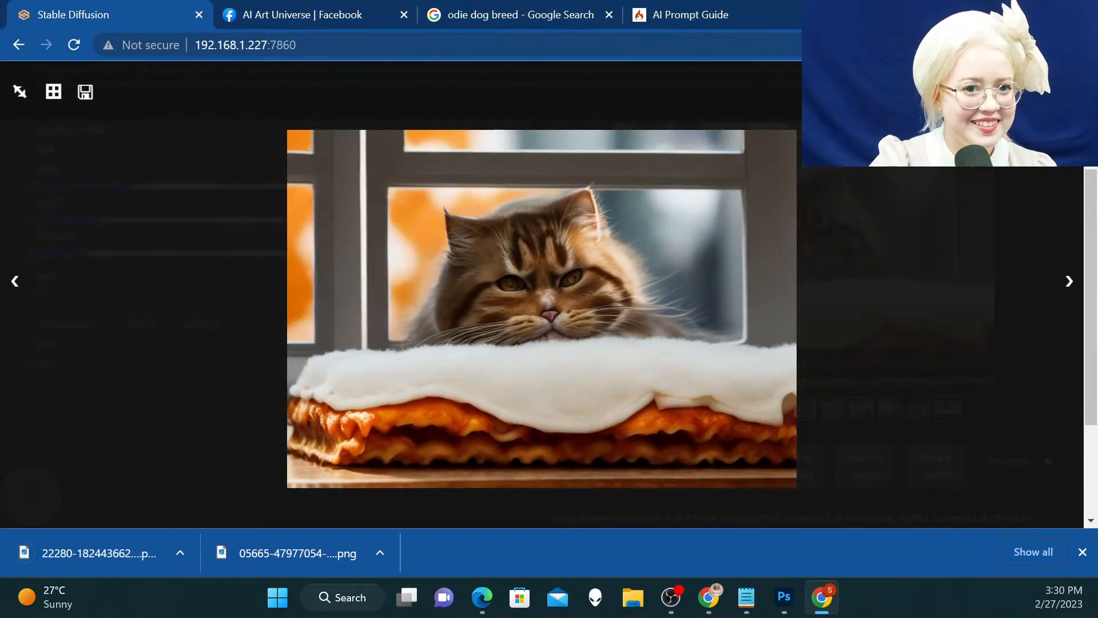
{"action": "left_click", "coordinate": [714, 269]}
Select the seed number in the image's generation details and send the cat image to inpainting
{"action": "scroll", "coordinate": [714, 269], "scroll_direction": "down", "scroll_amount": 3}
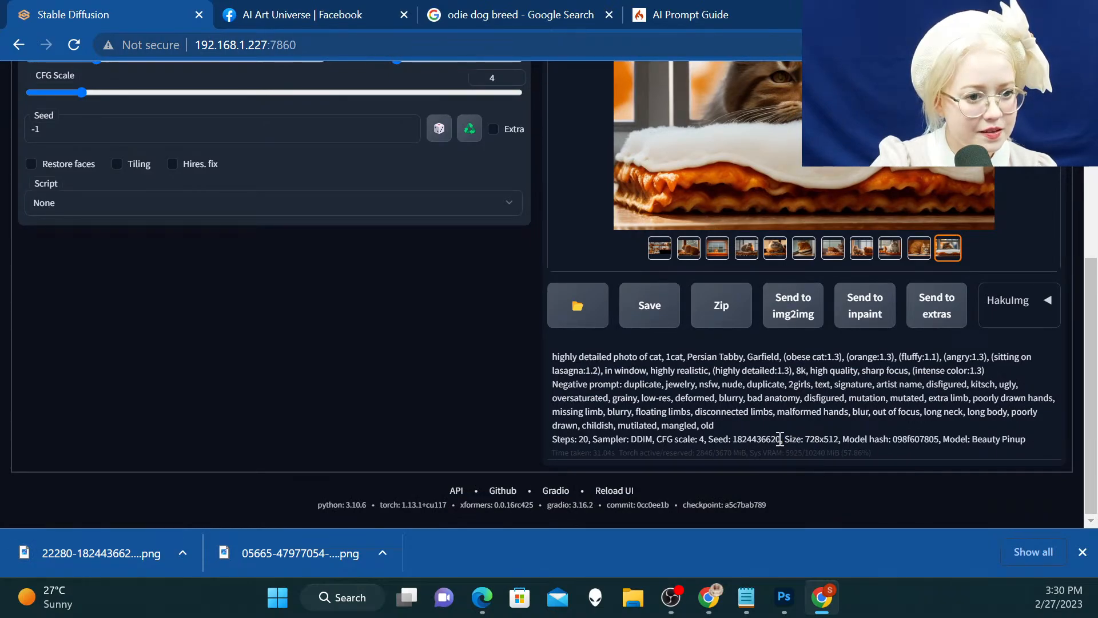
{"action": "left_click_drag", "start_coordinate": [779, 439], "coordinate": [725, 439]}
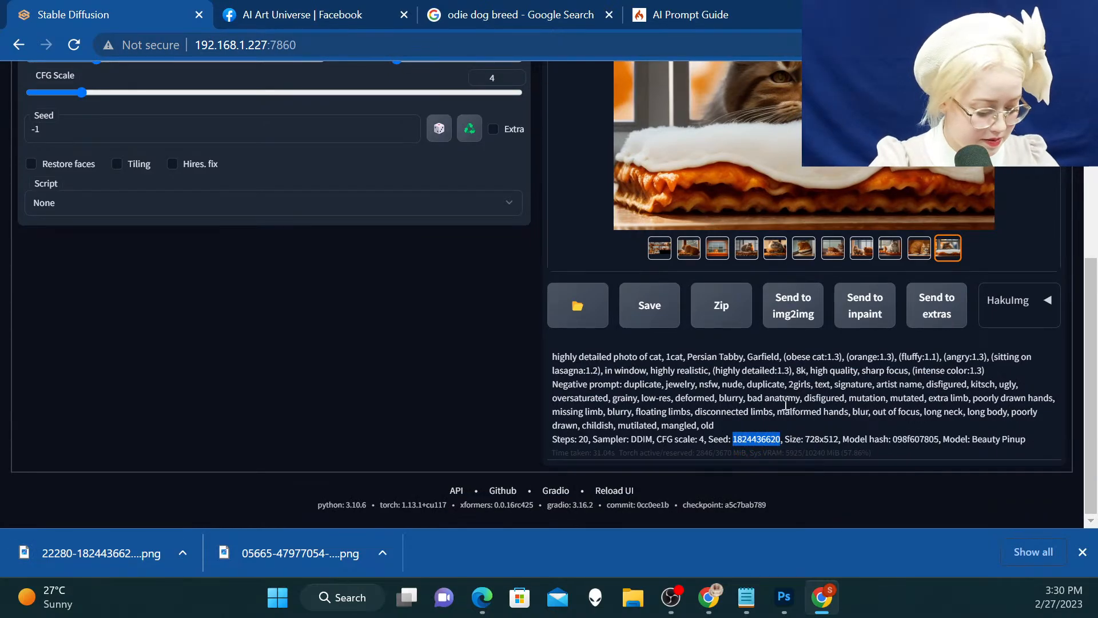
{"action": "scroll", "coordinate": [635, 395], "scroll_direction": "up", "scroll_amount": 5}
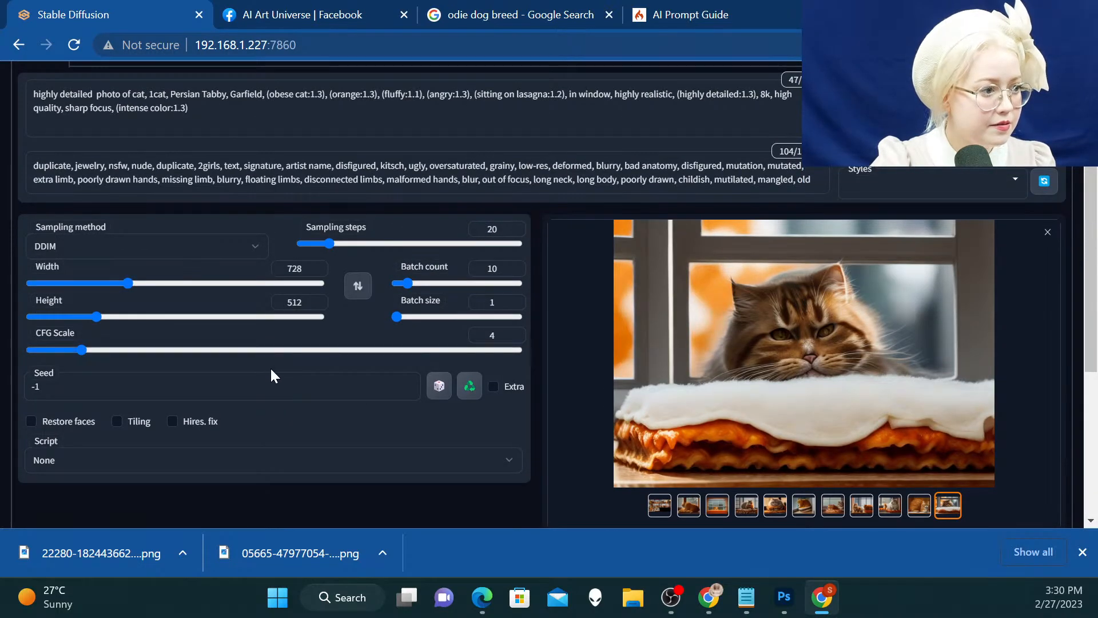
{"action": "scroll", "coordinate": [138, 436], "scroll_direction": "down", "scroll_amount": 3}
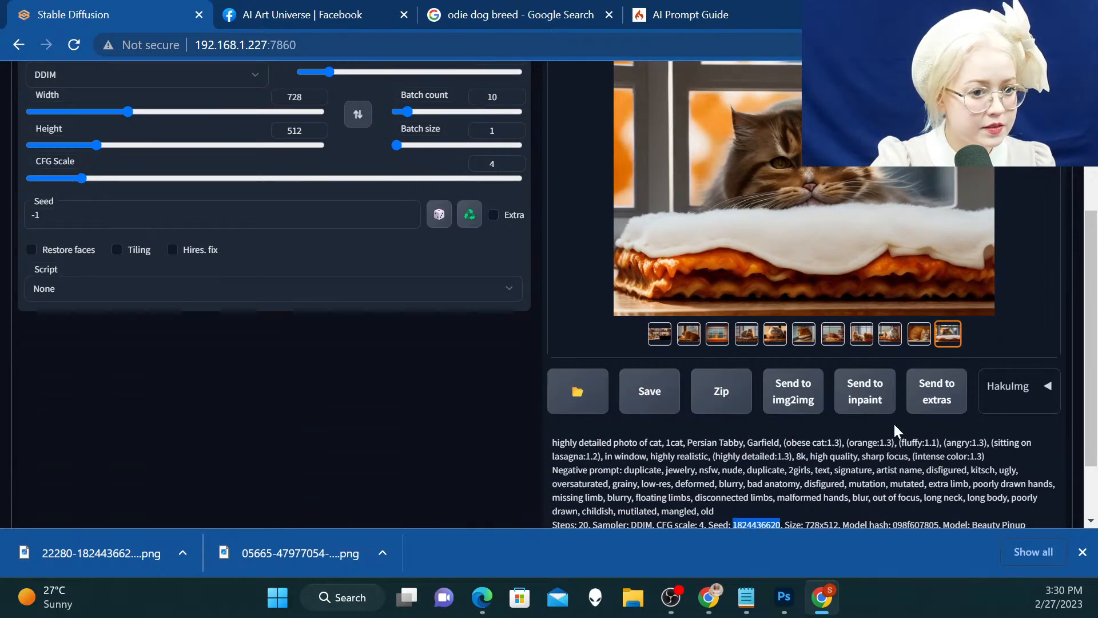
{"action": "left_click", "coordinate": [843, 403]}
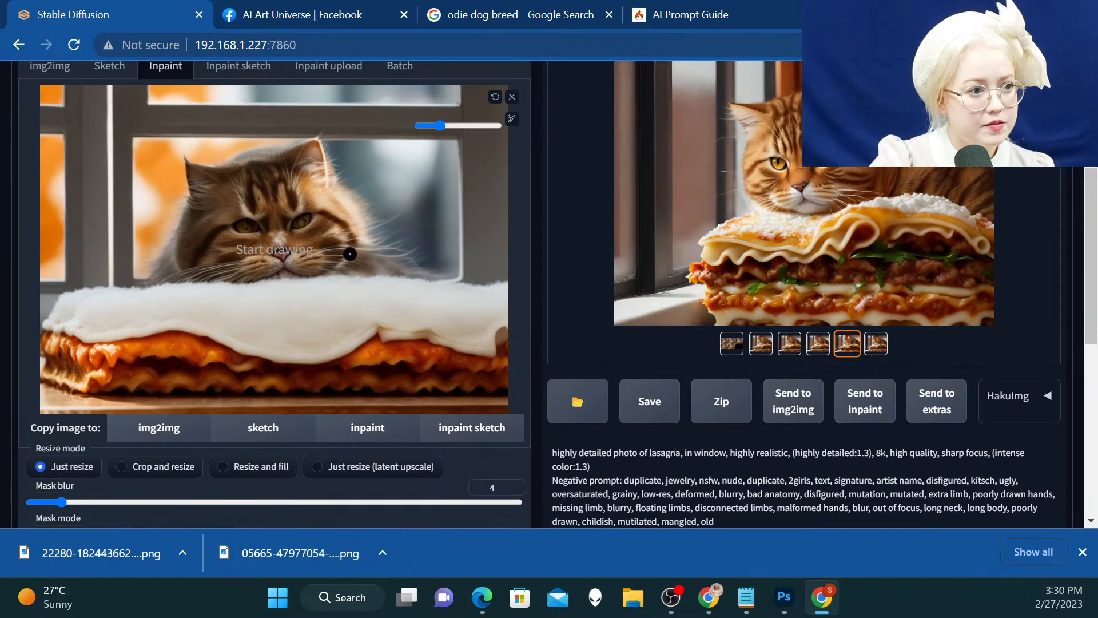
Enlarge the mask brush and paint a mask over the whole cat, down to the lasagna's white topping
{"action": "scroll", "coordinate": [338, 249], "scroll_direction": "up", "scroll_amount": 2}
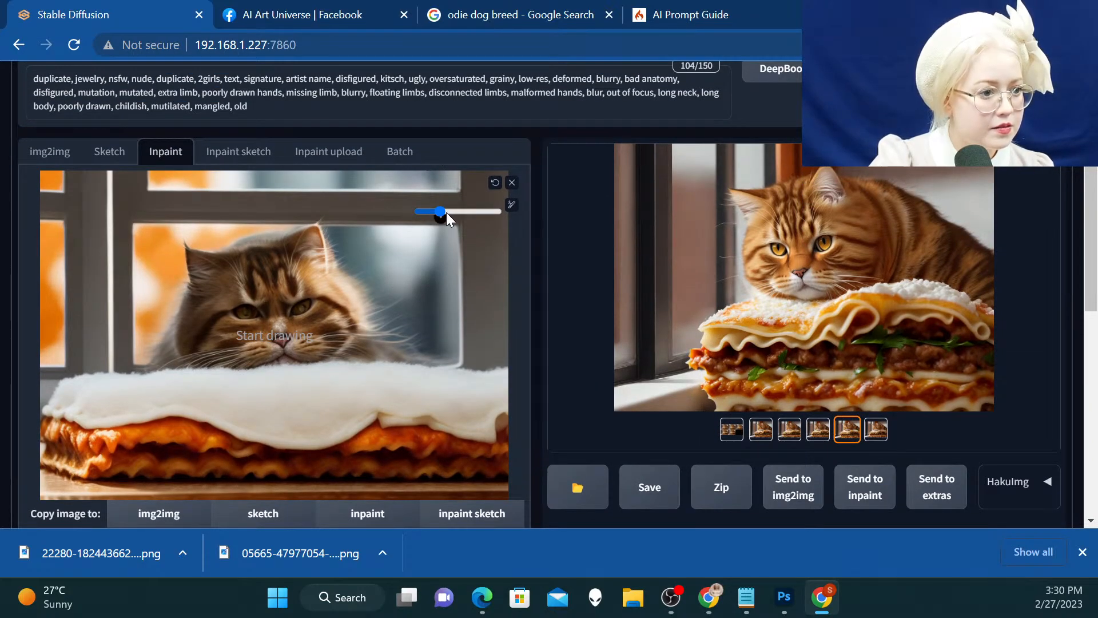
{"action": "scroll", "coordinate": [457, 210], "scroll_direction": "down", "scroll_amount": 2}
{"action": "scroll", "coordinate": [459, 208], "scroll_direction": "up", "scroll_amount": 2}
{"action": "left_click_drag", "start_coordinate": [439, 212], "coordinate": [488, 211]}
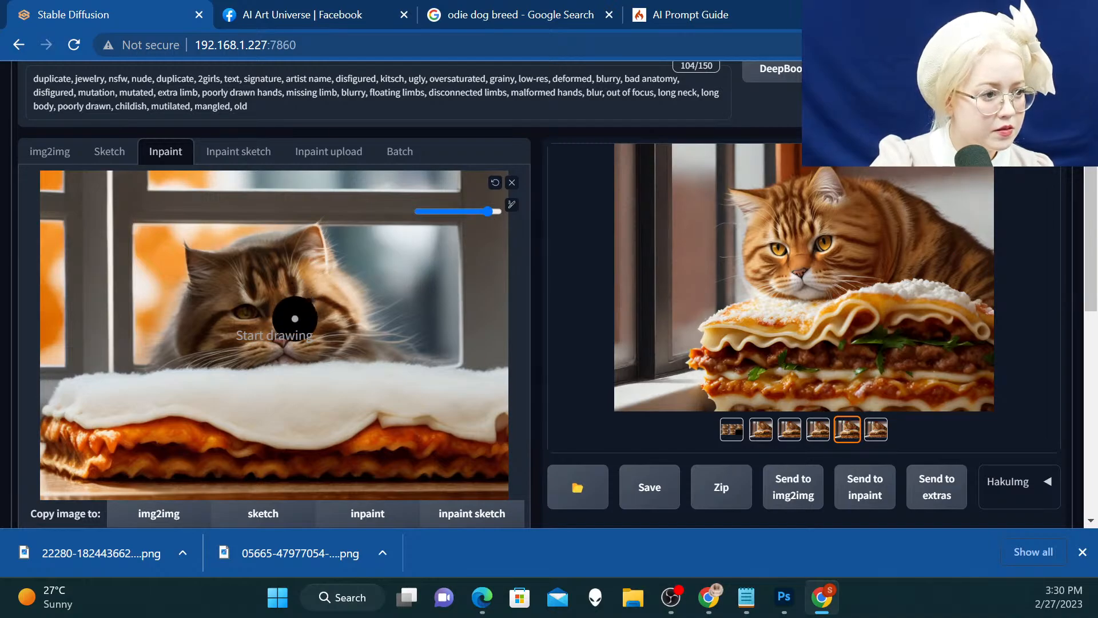
{"action": "mouse_move", "coordinate": [284, 349]}
{"action": "left_mouse_down"}
{"action": "mouse_move", "coordinate": [161, 356]}
{"action": "mouse_move", "coordinate": [206, 253]}
{"action": "mouse_move", "coordinate": [299, 228]}
{"action": "mouse_move", "coordinate": [315, 239]}
{"action": "mouse_move", "coordinate": [320, 276]}
{"action": "mouse_move", "coordinate": [406, 346]}
{"action": "mouse_move", "coordinate": [230, 328]}
{"action": "mouse_move", "coordinate": [204, 314]}
{"action": "mouse_move", "coordinate": [242, 264]}
{"action": "mouse_move", "coordinate": [289, 269]}
{"action": "mouse_move", "coordinate": [307, 305]}
{"action": "mouse_move", "coordinate": [232, 315]}
{"action": "mouse_move", "coordinate": [248, 281]}
{"action": "mouse_move", "coordinate": [302, 301]}
{"action": "mouse_move", "coordinate": [330, 260]}
{"action": "mouse_move", "coordinate": [392, 333]}
{"action": "mouse_move", "coordinate": [364, 345]}
{"action": "mouse_move", "coordinate": [265, 342]}
{"action": "mouse_move", "coordinate": [240, 354]}
{"action": "mouse_move", "coordinate": [253, 359]}
{"action": "mouse_move", "coordinate": [326, 354]}
{"action": "mouse_move", "coordinate": [370, 320]}
{"action": "mouse_move", "coordinate": [200, 297]}
{"action": "left_mouse_up"}
Change "orange" to "orange_cat" in the inpainting prompt and add "cat looking through window," at its start
{"action": "scroll", "coordinate": [35, 131], "scroll_direction": "up", "scroll_amount": 3}
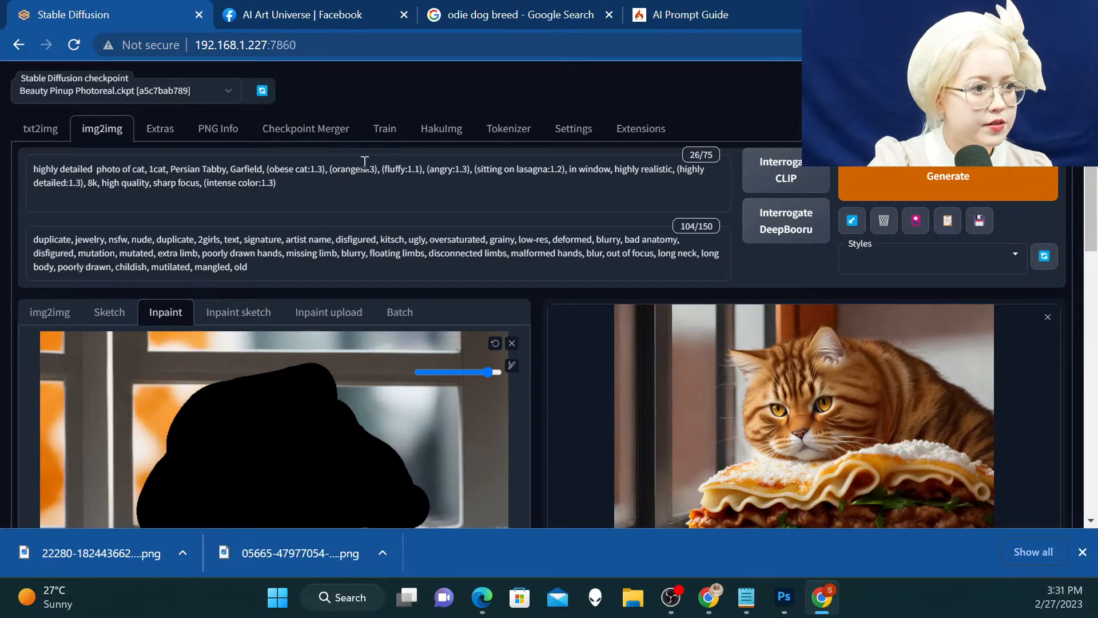
{"action": "type", "text": "_cat"}
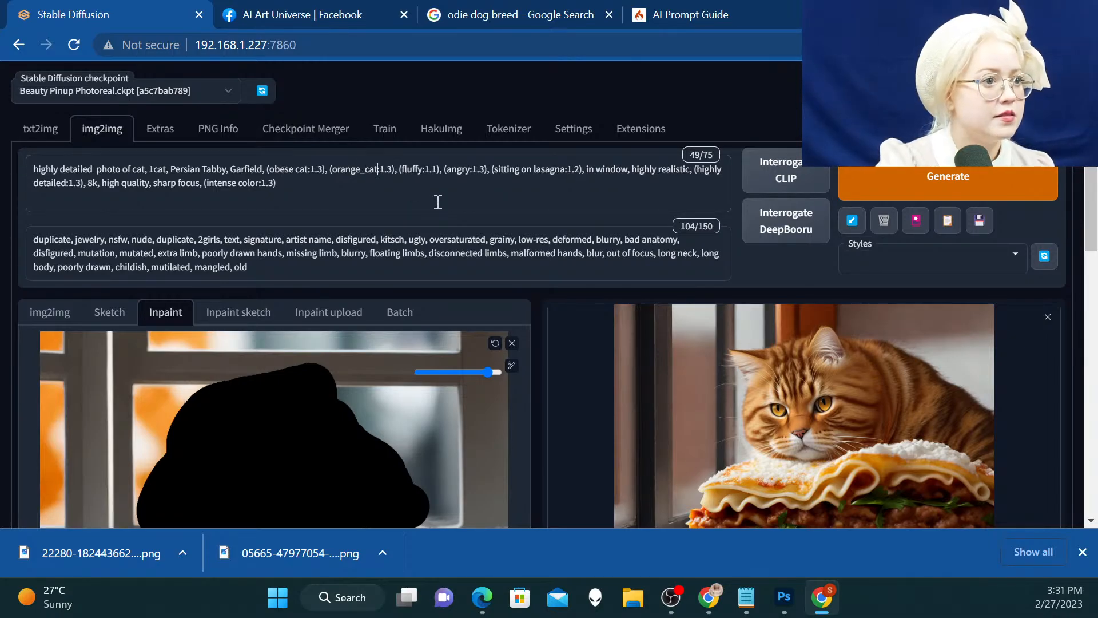
{"action": "left_click", "coordinate": [33, 169]}
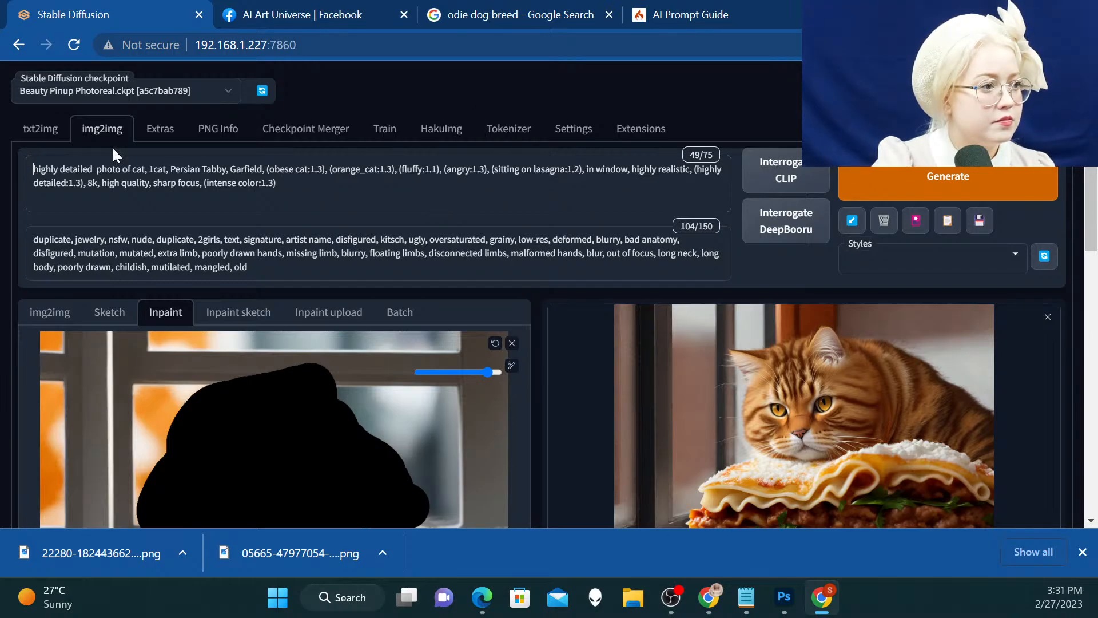
{"action": "type", "text": "cat "}
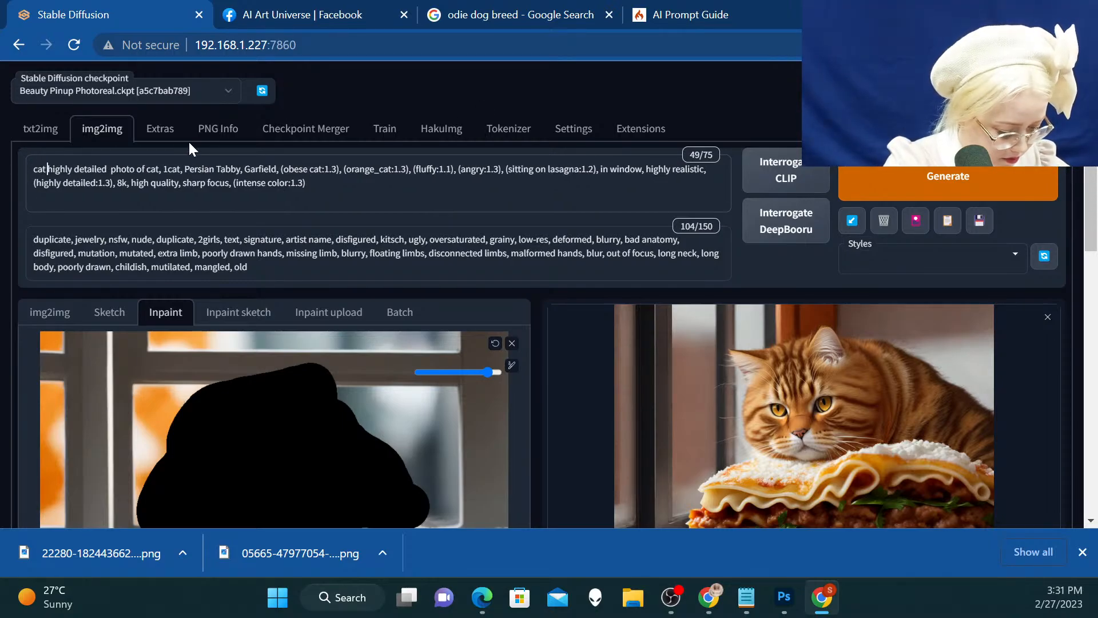
{"action": "type", "text": "loo"}
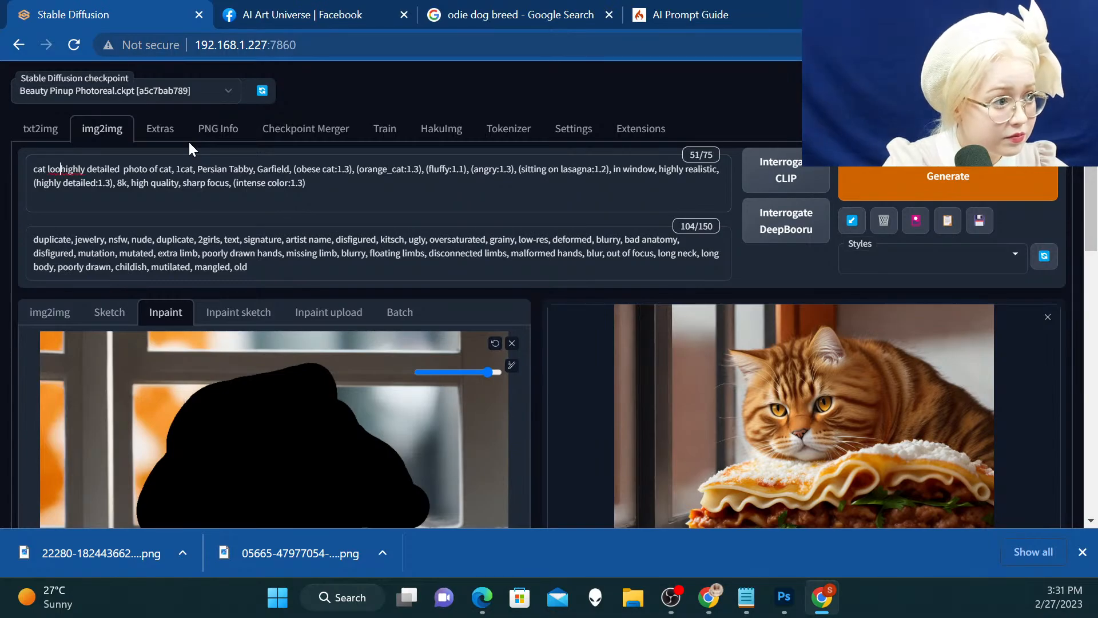
{"action": "type", "text": "king"}
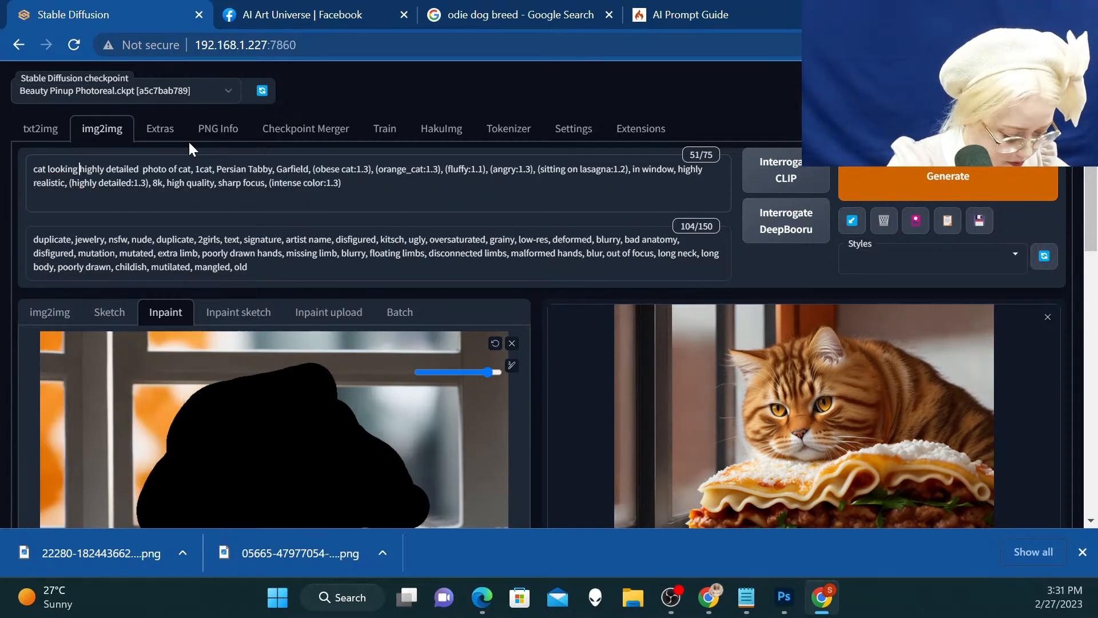
{"action": "type", "text": " through w"}
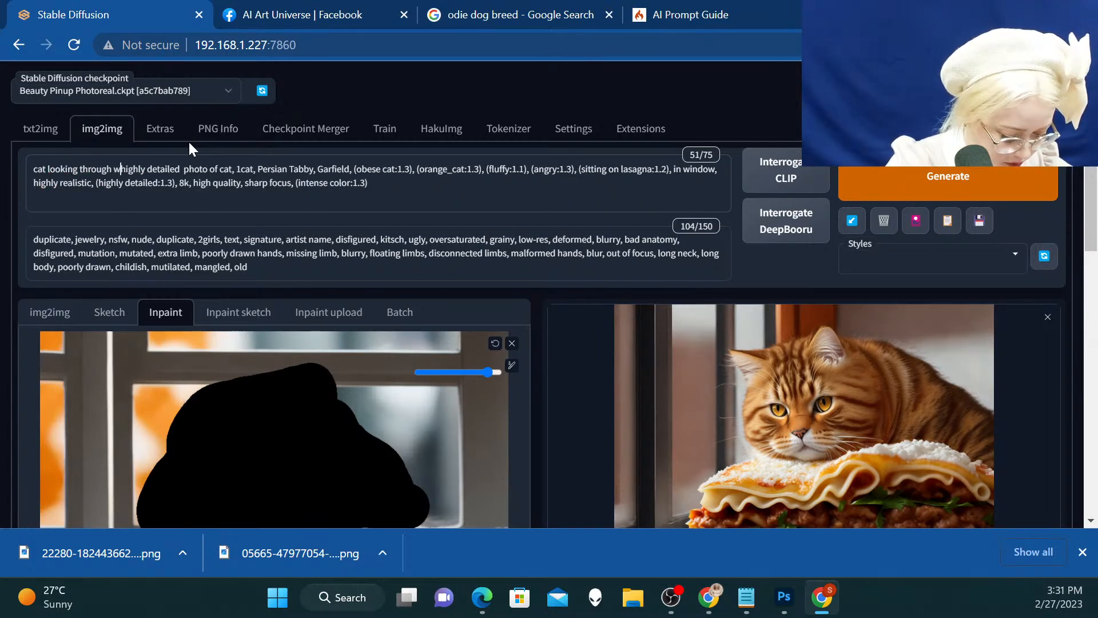
{"action": "type", "text": "indow"}
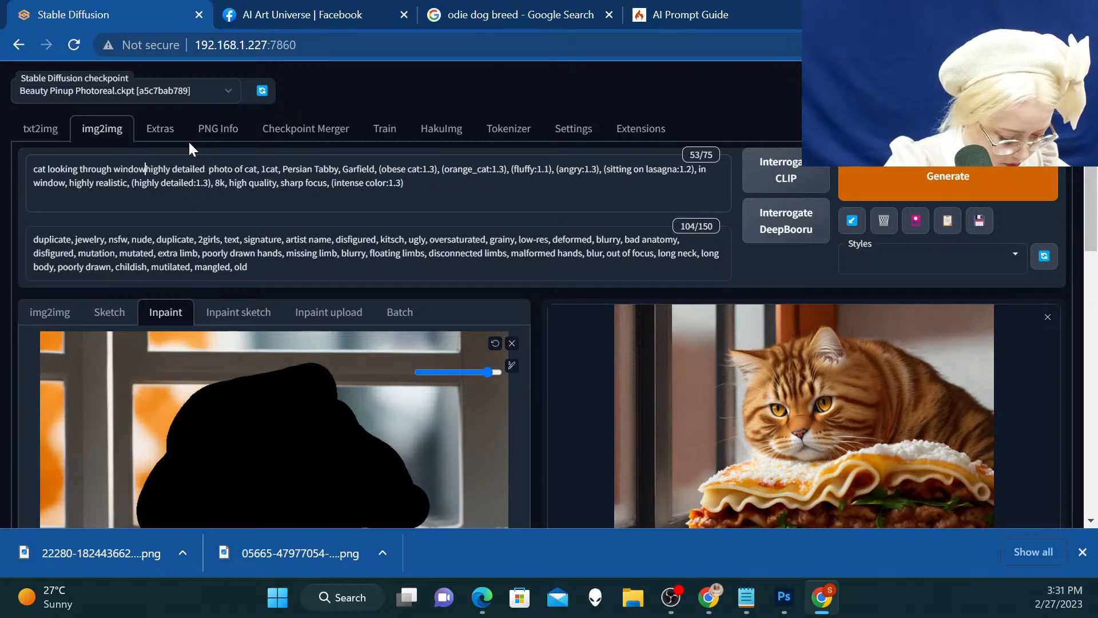
{"action": "type", "text": ","}
Review the inpainting settings, generate the masked cat variations with them and dismiss the downloads bar
{"action": "scroll", "coordinate": [447, 266], "scroll_direction": "down", "scroll_amount": 2}
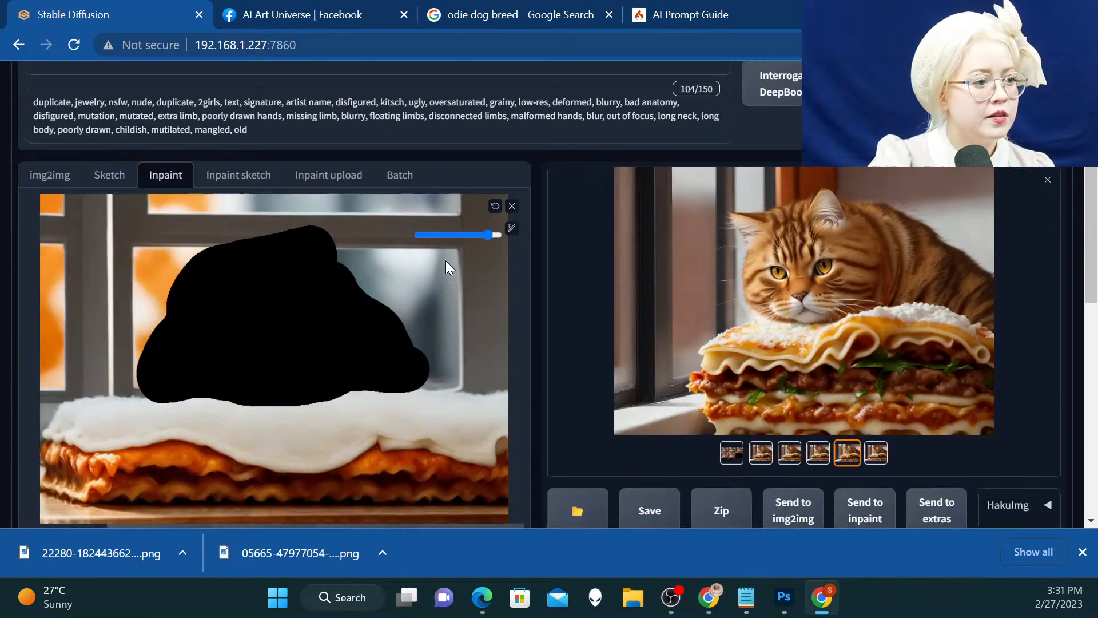
{"action": "scroll", "coordinate": [446, 267], "scroll_direction": "down", "scroll_amount": 8}
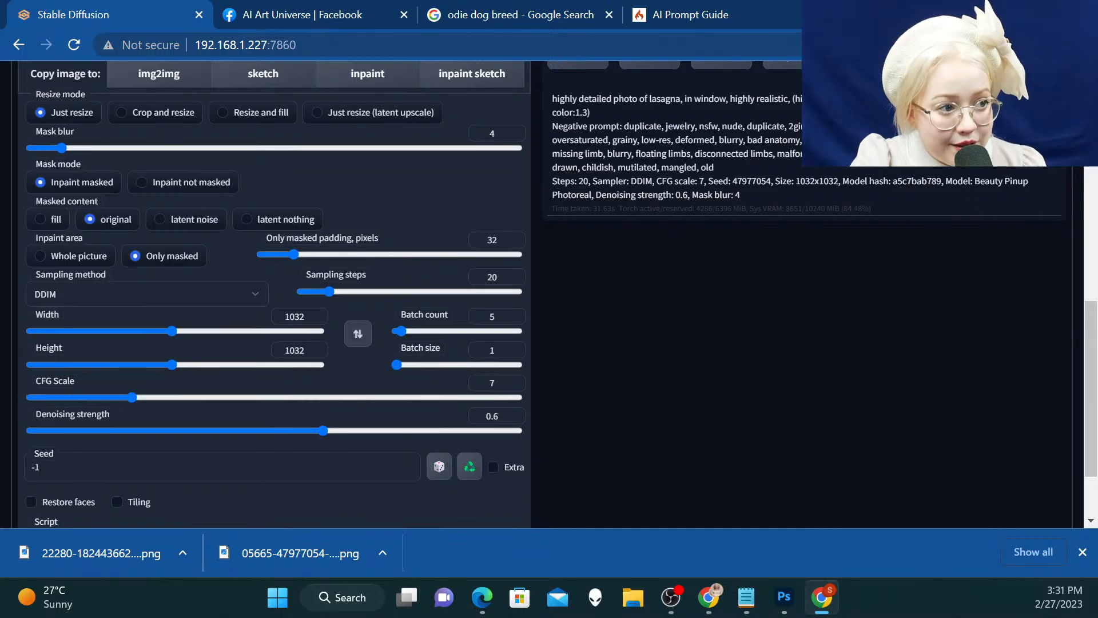
{"action": "scroll", "coordinate": [680, 243], "scroll_direction": "up", "scroll_amount": 10}
{"action": "scroll", "coordinate": [681, 243], "scroll_direction": "down", "scroll_amount": 6}
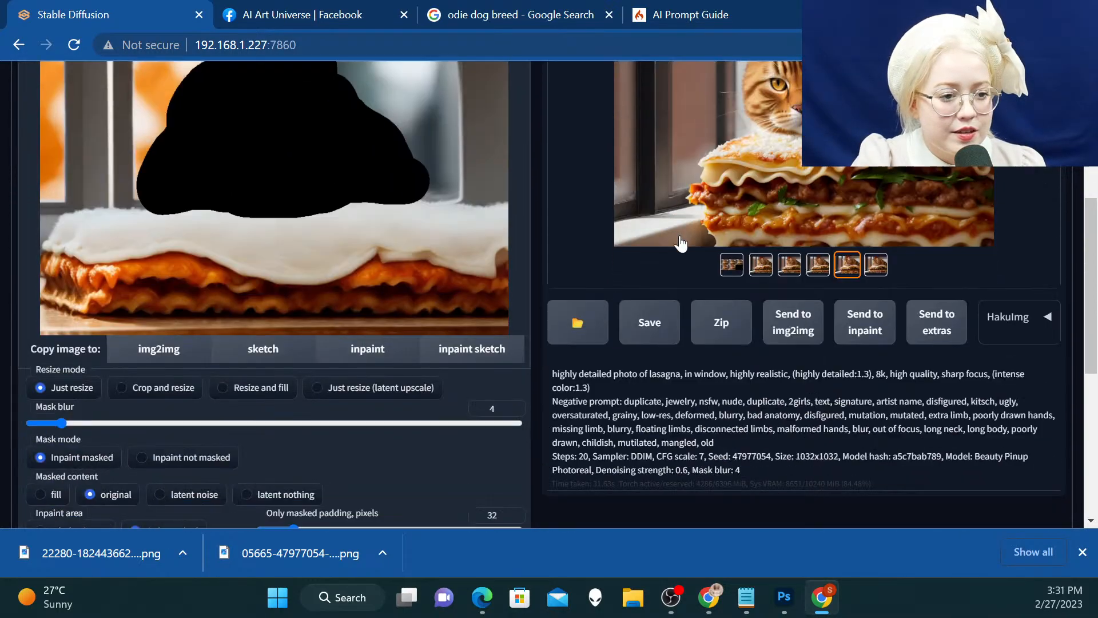
{"action": "scroll", "coordinate": [681, 243], "scroll_direction": "down", "scroll_amount": 4}
{"action": "scroll", "coordinate": [324, 400], "scroll_direction": "down", "scroll_amount": 1}
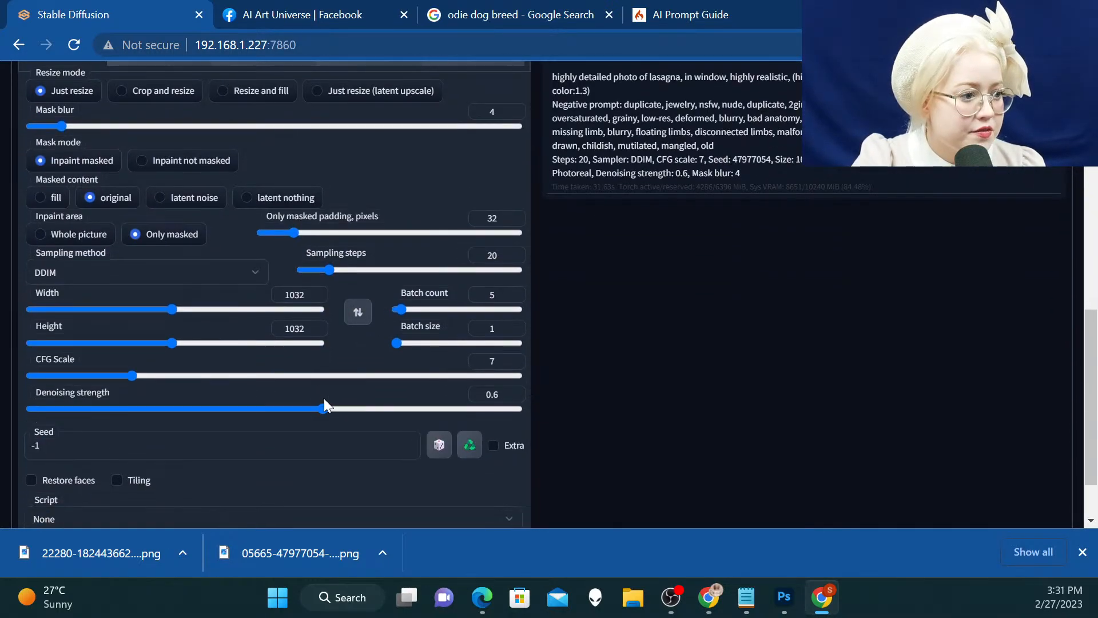
{"action": "scroll", "coordinate": [641, 180], "scroll_direction": "down", "scroll_amount": 2}
{"action": "scroll", "coordinate": [670, 177], "scroll_direction": "up", "scroll_amount": 12}
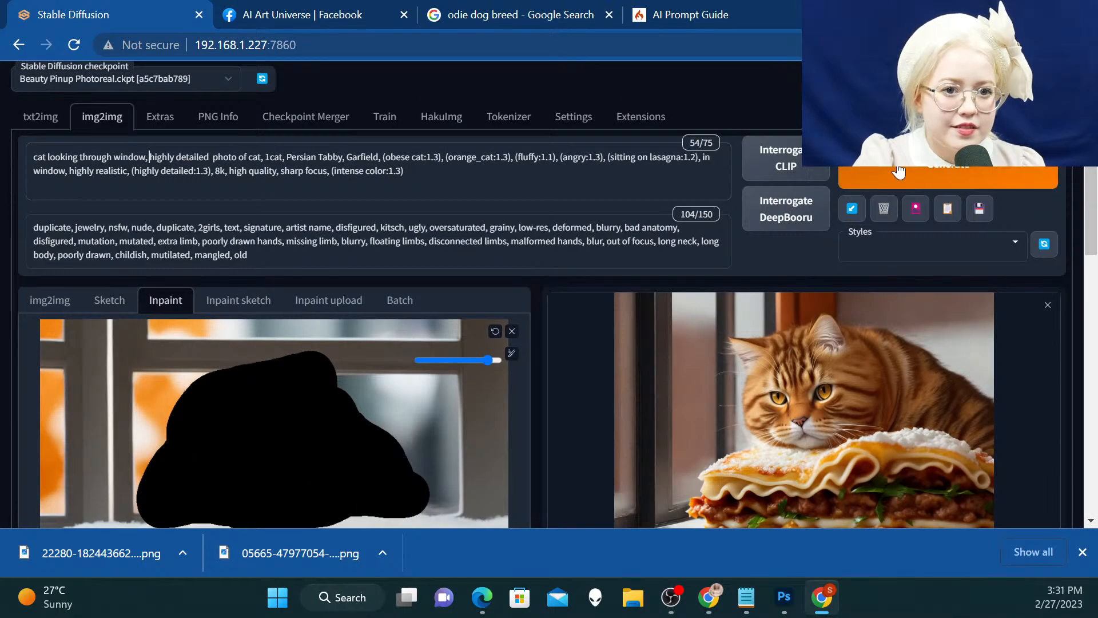
{"action": "left_click", "coordinate": [898, 171]}
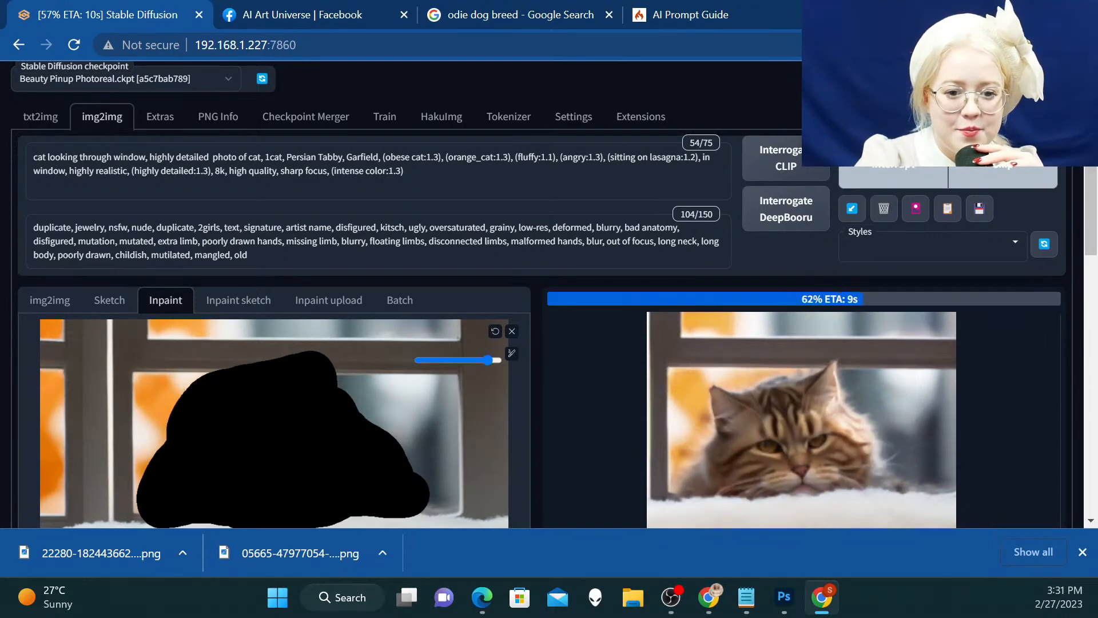
{"action": "left_click", "coordinate": [1082, 555]}
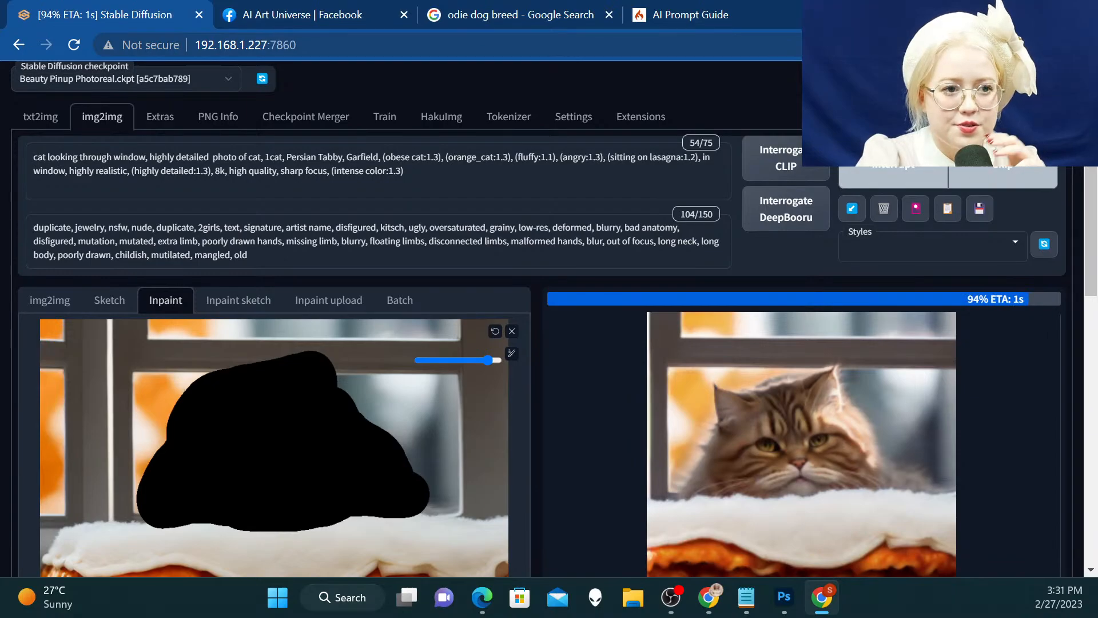
Compare the inpainted cat variations in the enlarged view, checking fur color and expression, and close the view
{"action": "scroll", "coordinate": [992, 428], "scroll_direction": "down", "scroll_amount": 1}
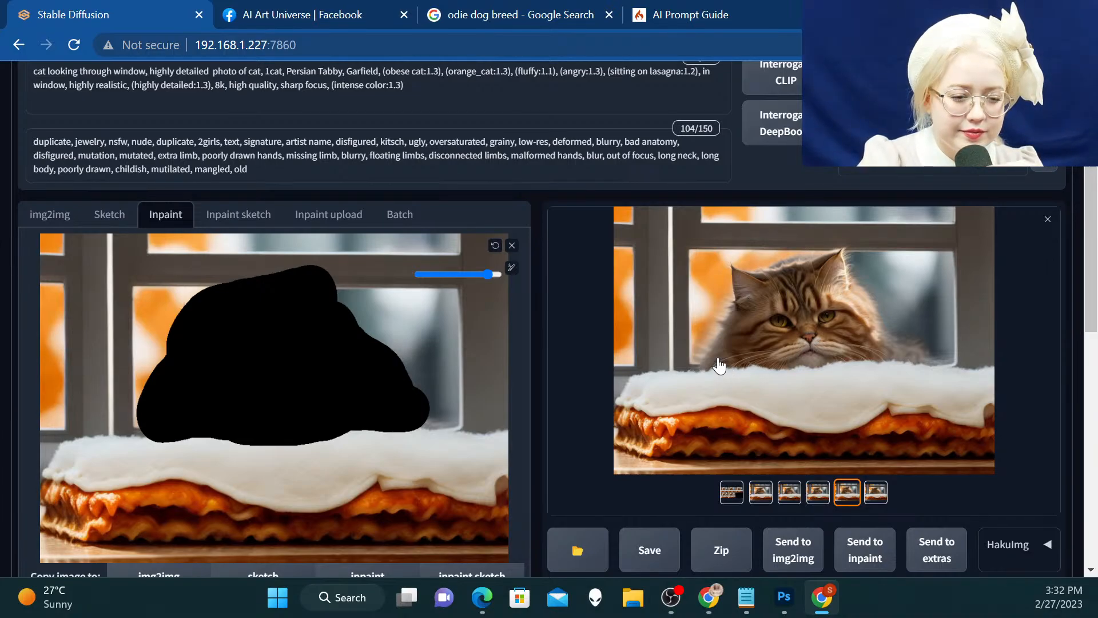
{"action": "left_click", "coordinate": [736, 330]}
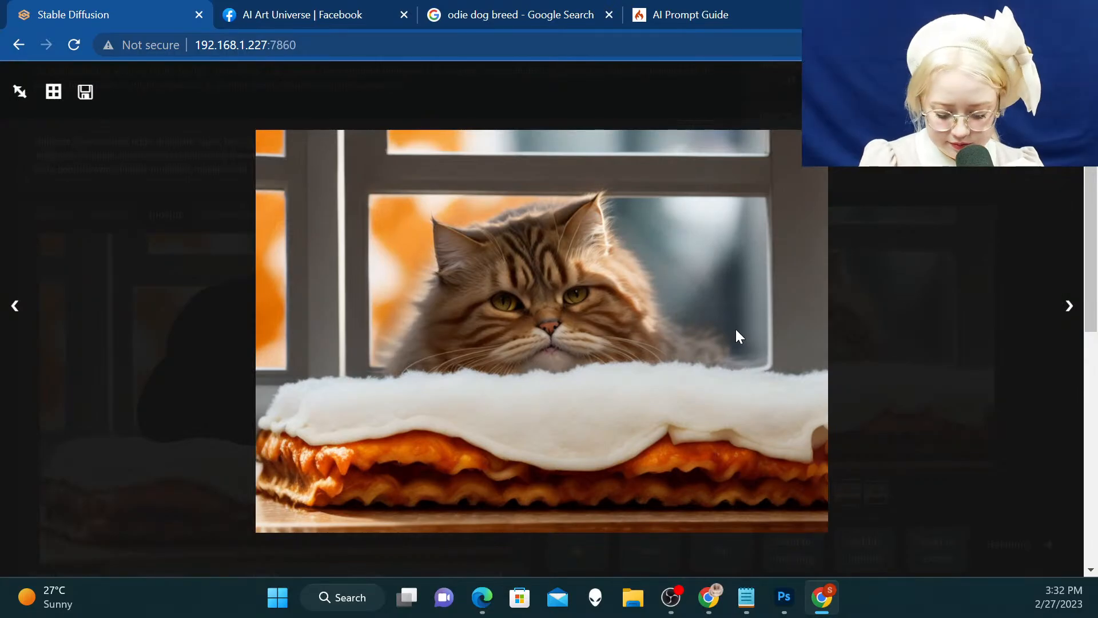
{"action": "key", "text": "Right"}
{"action": "key", "text": "Right"}
{"action": "key", "text": "Right"}
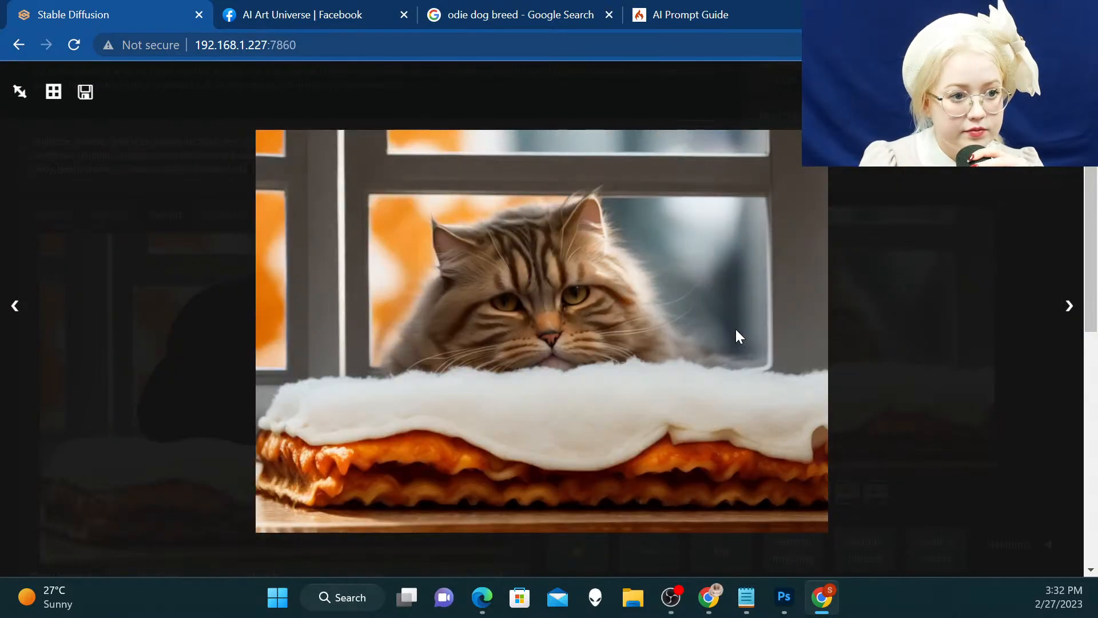
{"action": "key", "text": "Right"}
{"action": "key", "text": "Right"}
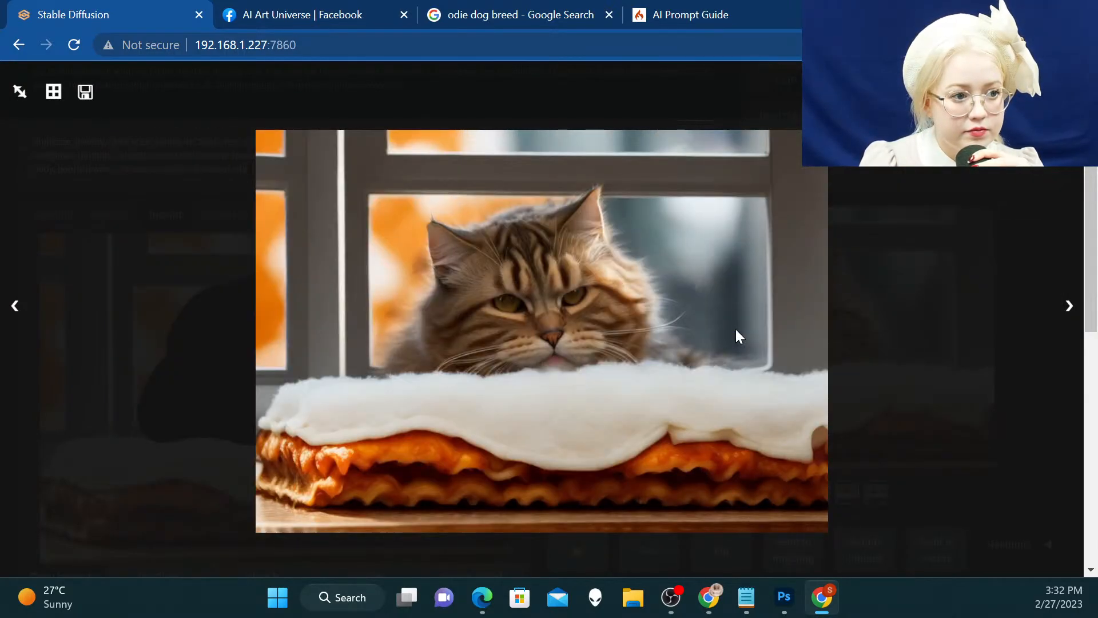
{"action": "key", "text": "Right"}
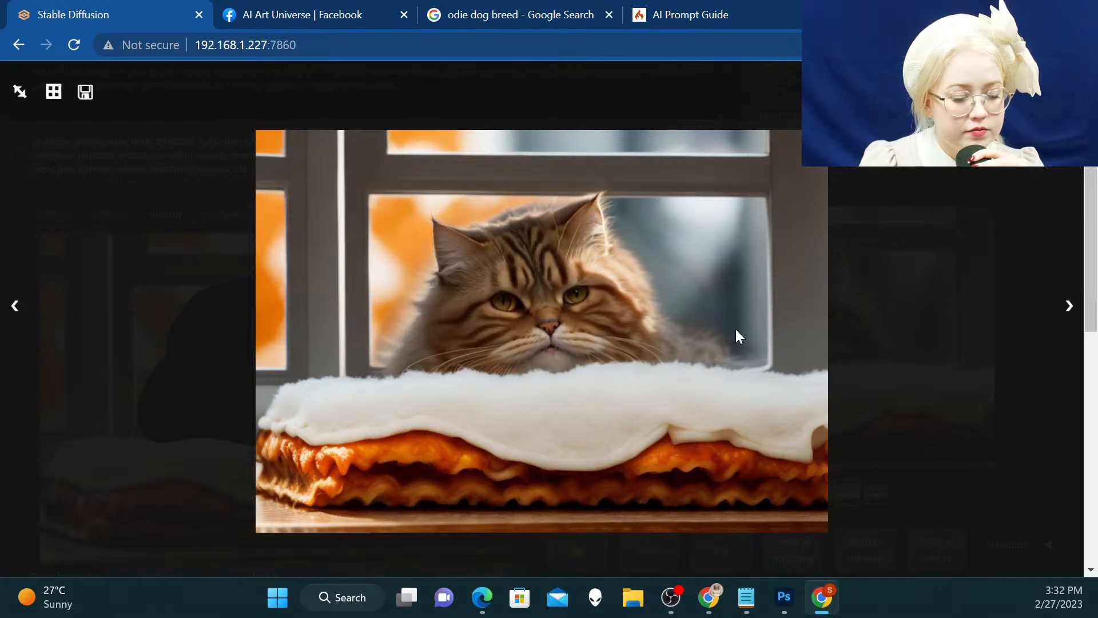
{"action": "key", "text": "Right"}
{"action": "key", "text": "Right"}
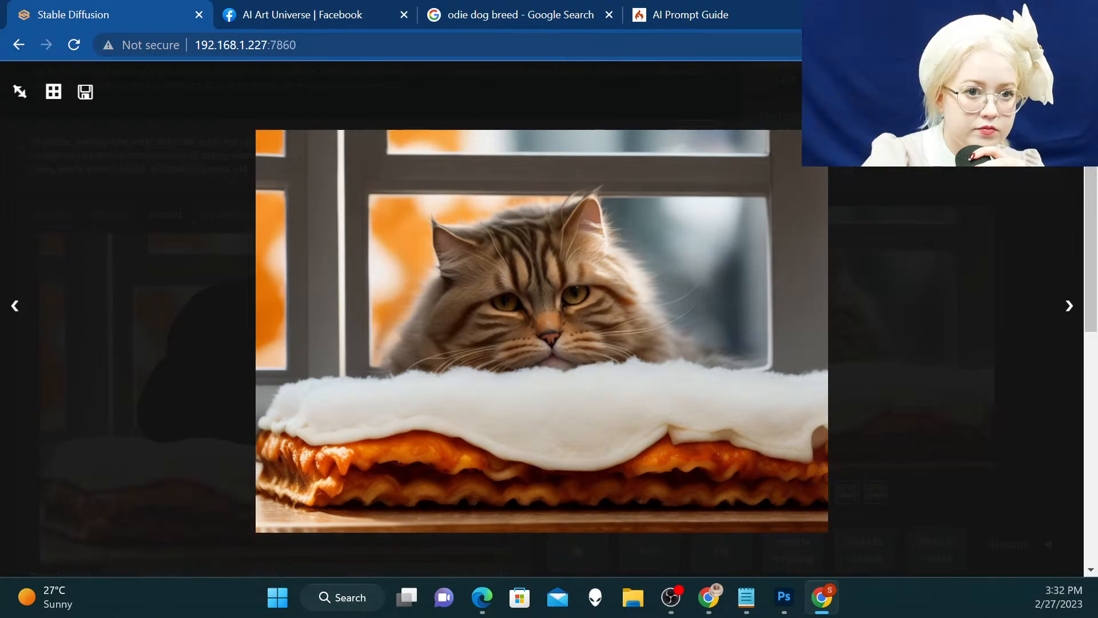
{"action": "key", "text": "Escape"}
Add "orange" at the start of the inpainting prompt so it begins with "orange cat looking through window"
{"action": "scroll", "coordinate": [389, 194], "scroll_direction": "up", "scroll_amount": 2}
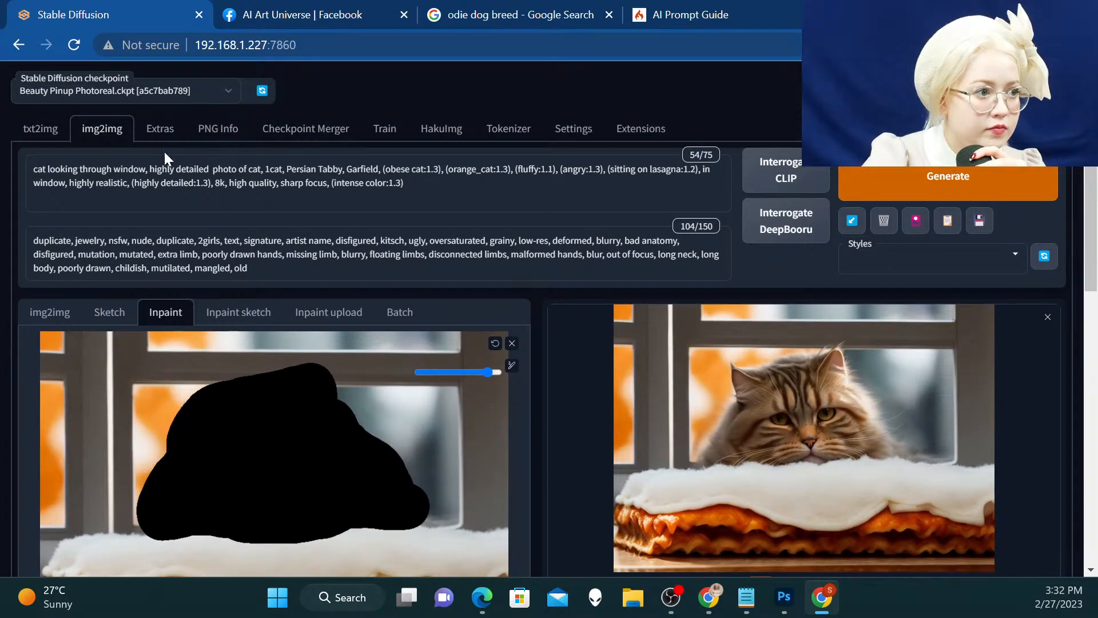
{"action": "scroll", "coordinate": [749, 284], "scroll_direction": "down", "scroll_amount": 1}
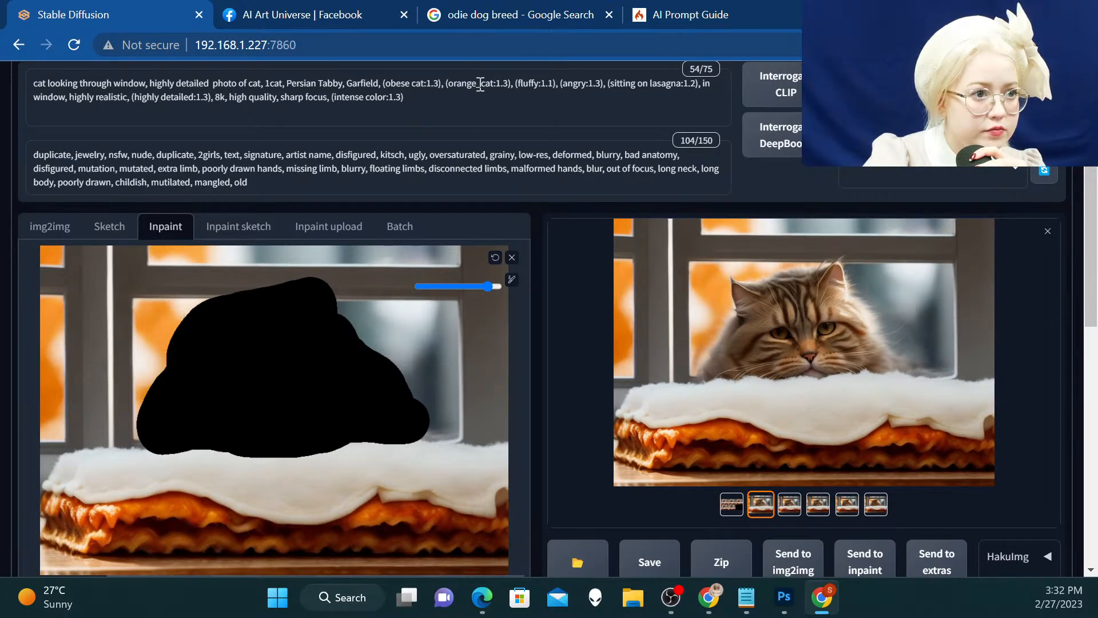
{"action": "left_click", "coordinate": [30, 80]}
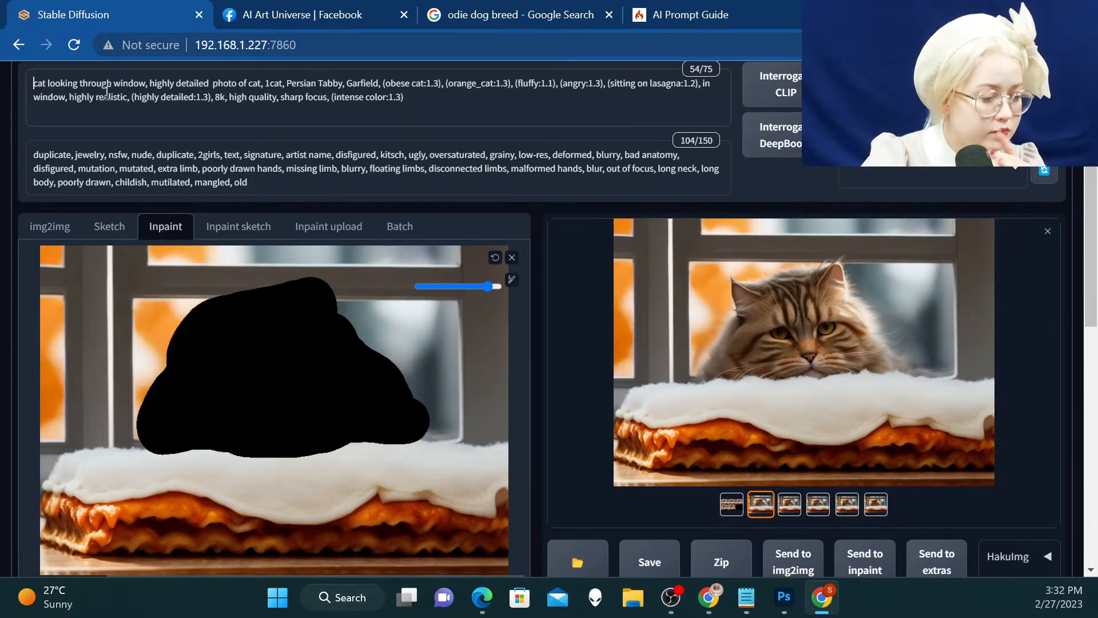
{"action": "type", "text": "c"}
{"action": "type", "text": "range"}
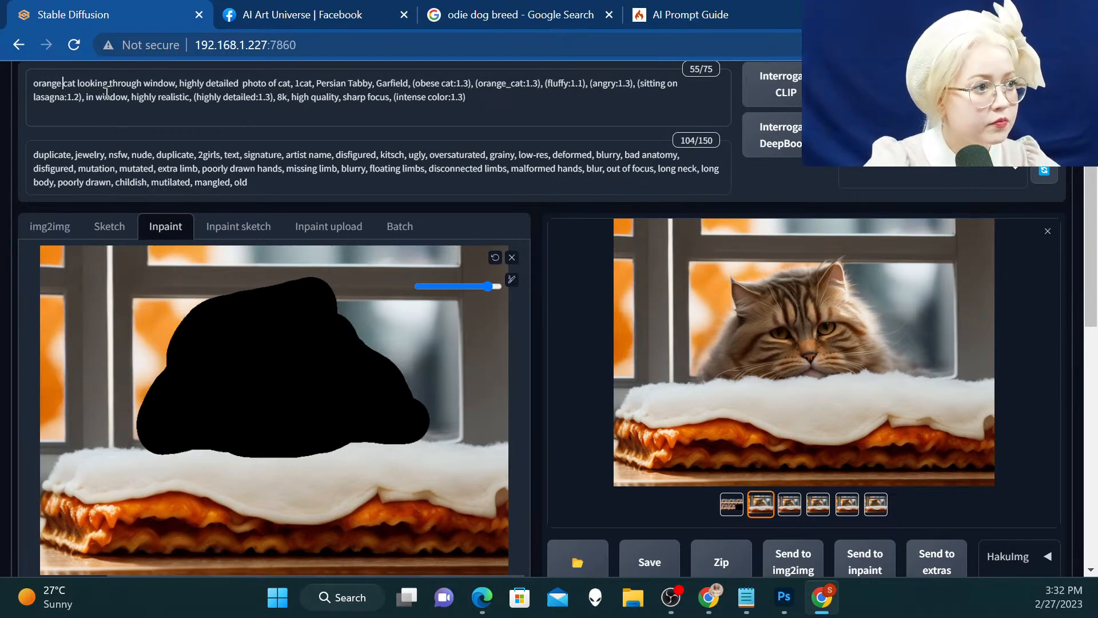
Generate new masked cat variations with the updated "orange cat looking through window" prompt and open the results enlarged
{"action": "left_click", "coordinate": [950, 86]}
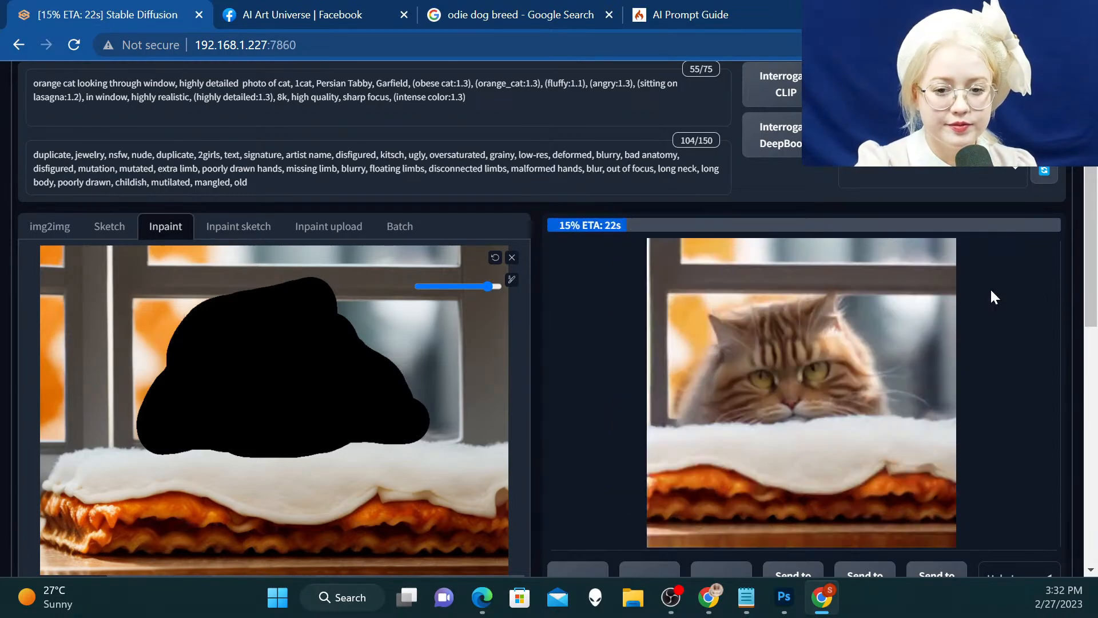
{"action": "scroll", "coordinate": [992, 297], "scroll_direction": "down", "scroll_amount": 1}
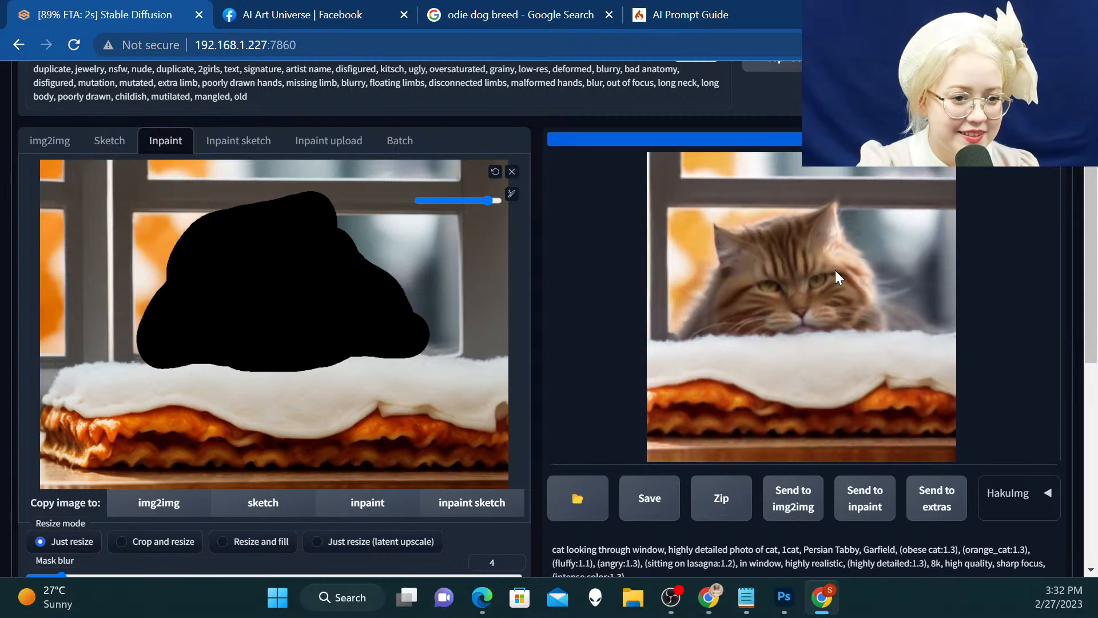
{"action": "left_click", "coordinate": [793, 266]}
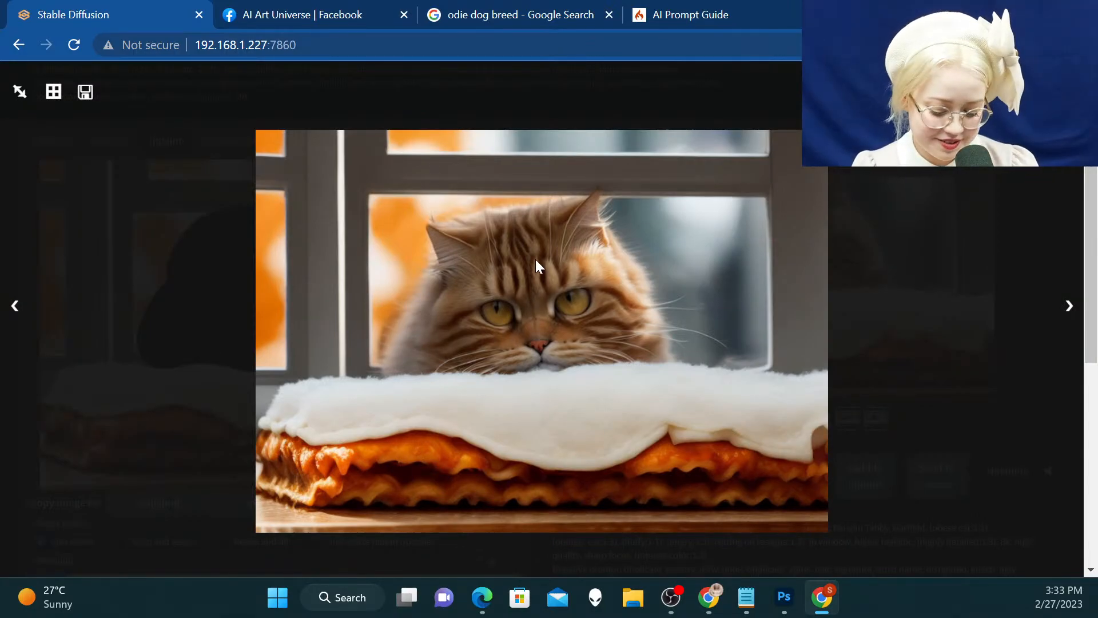
Compare the new orange cat variations in the enlarged view, settle on the second variation and close the view
{"action": "key", "text": "Right"}
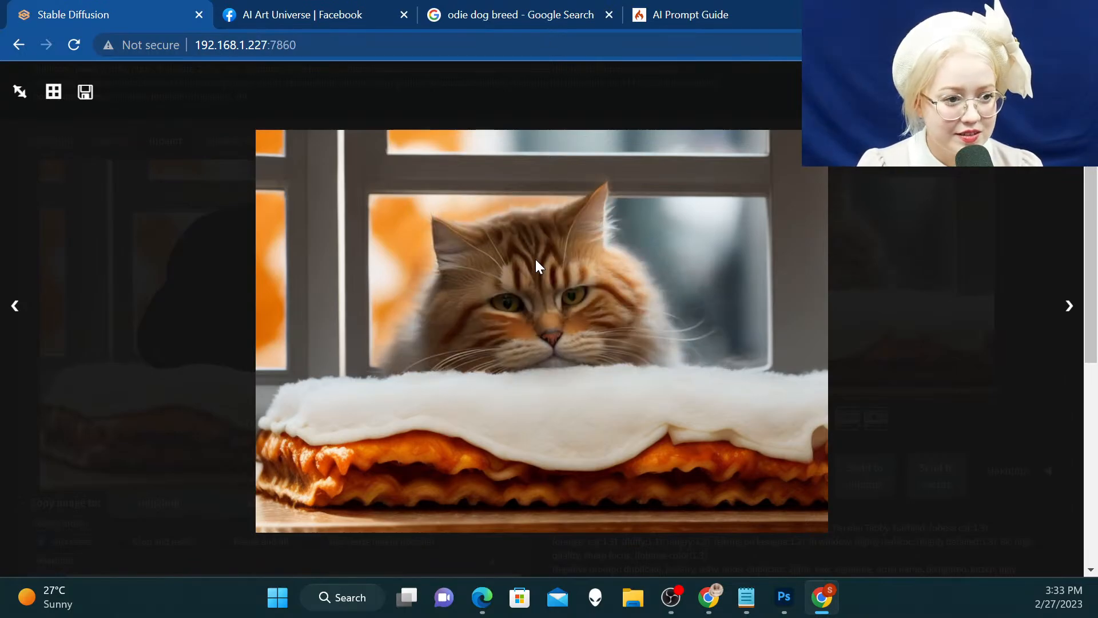
{"action": "key", "text": "Right"}
{"action": "key", "text": "Right"}
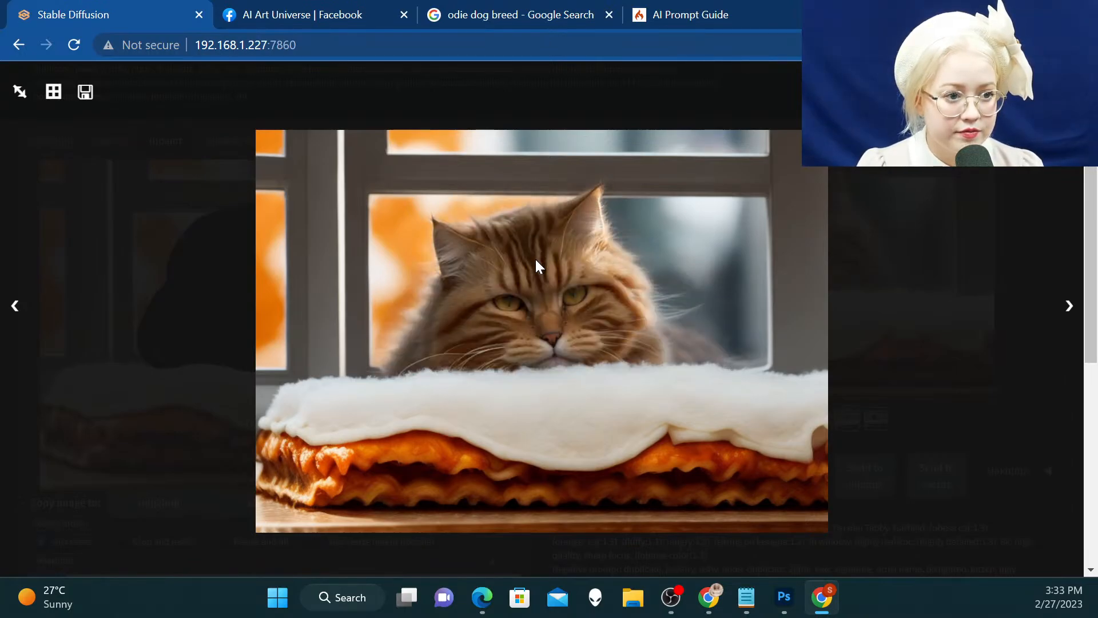
{"action": "key", "text": "Right"}
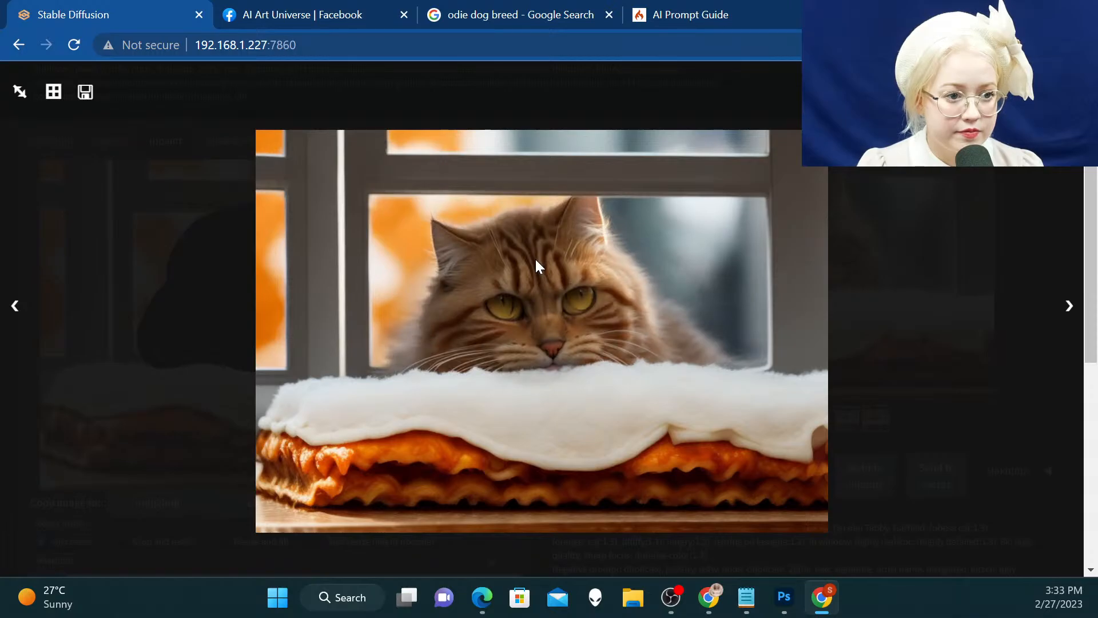
{"action": "left_click", "coordinate": [536, 264]}
{"action": "left_click", "coordinate": [535, 263]}
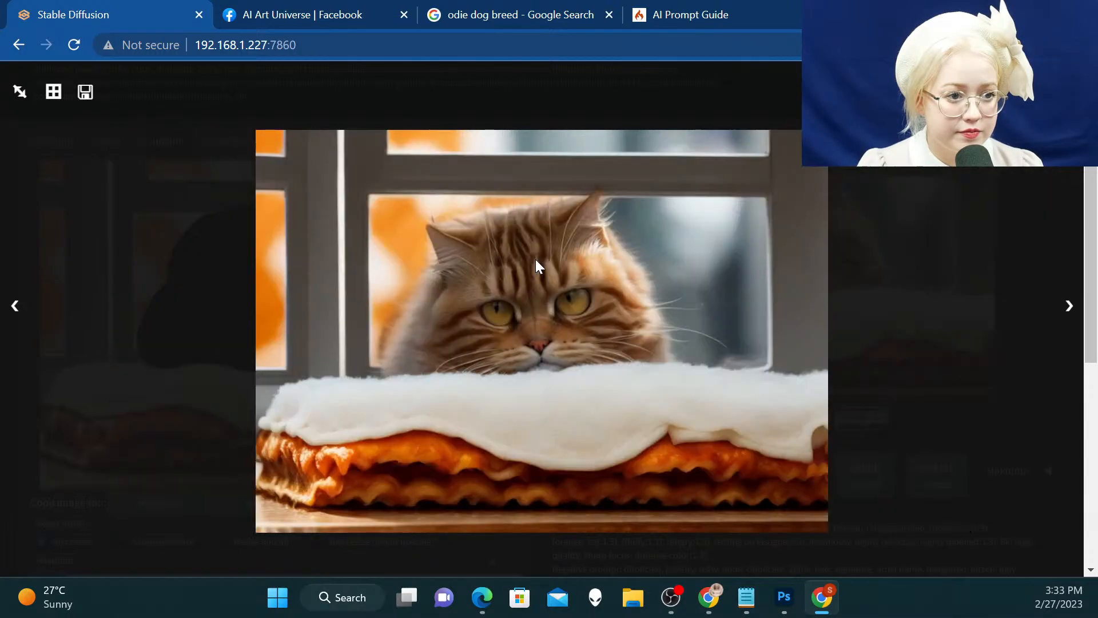
{"action": "key", "text": "Right"}
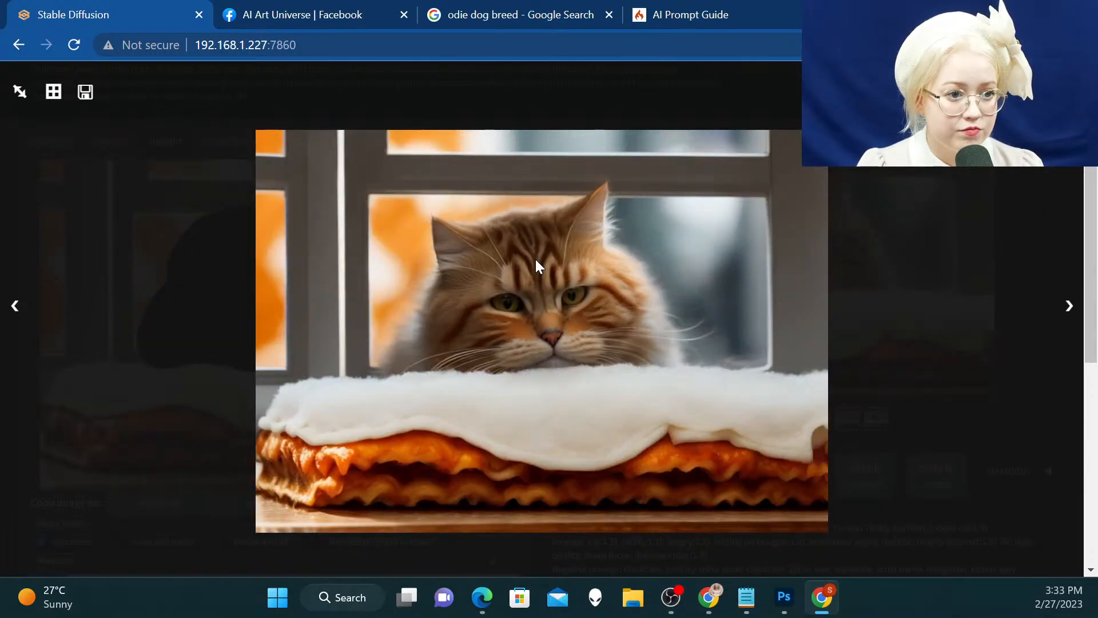
{"action": "key", "text": "Right"}
{"action": "key", "text": "Right"}
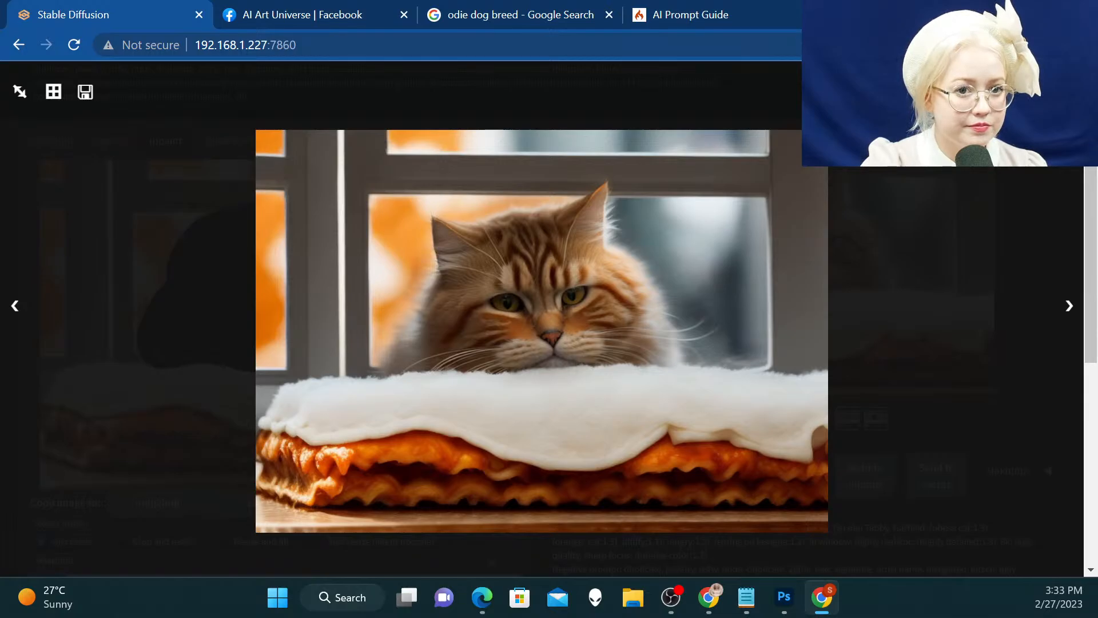
{"action": "key", "text": "Escape"}
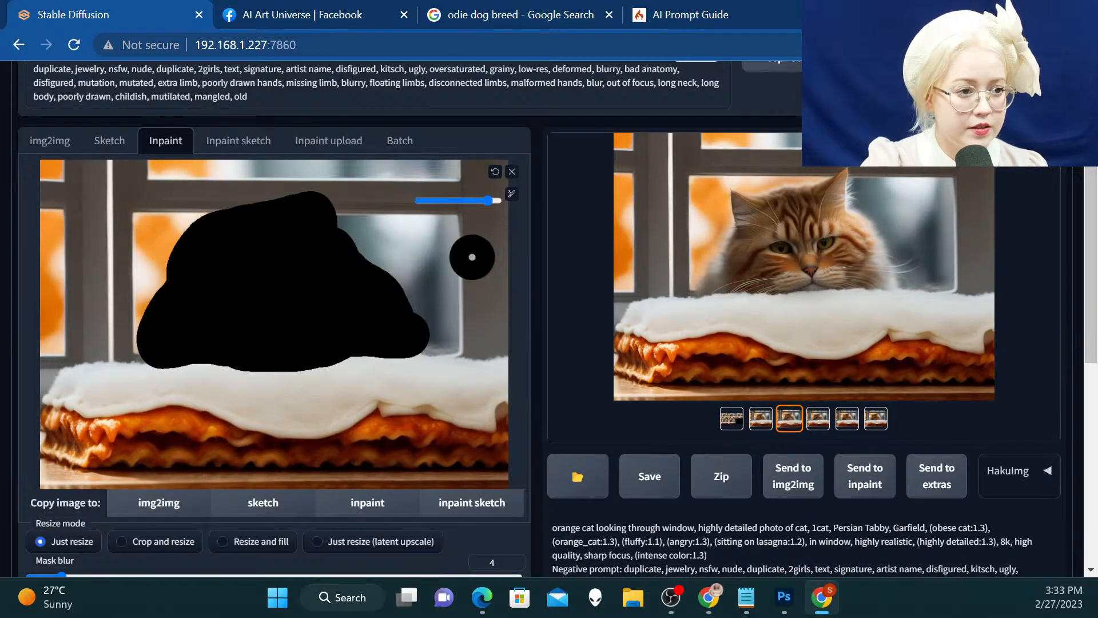
Replace the inpainting source with the selected orange cat variation and mask the whole lasagna below the cat using a larger brush
{"action": "left_click", "coordinate": [511, 174]}
{"action": "left_click", "coordinate": [864, 481]}
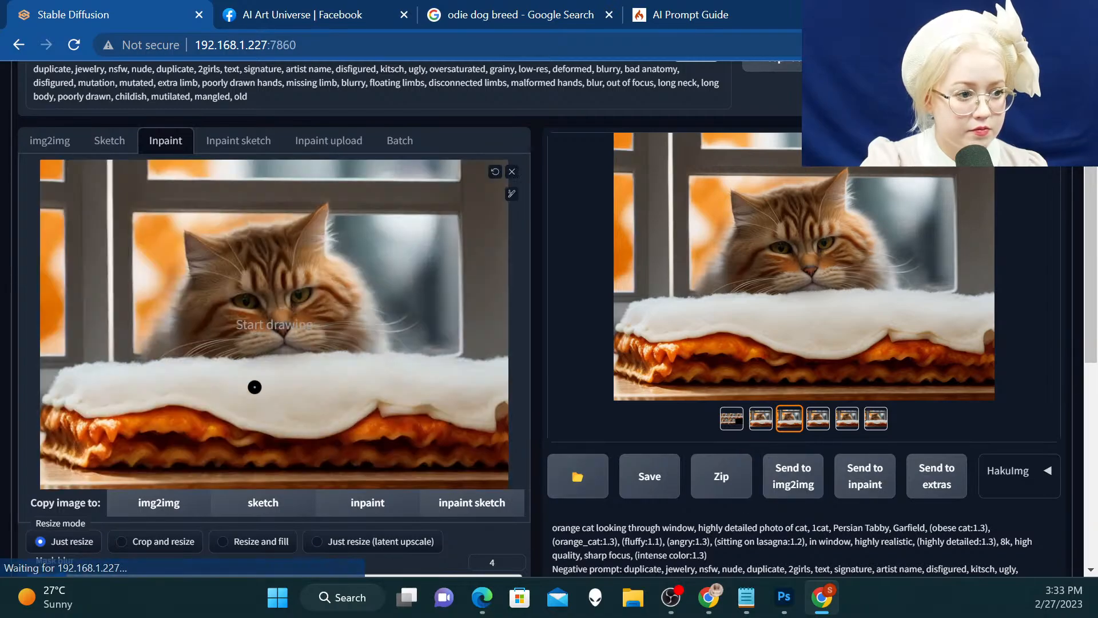
{"action": "left_click", "coordinate": [512, 195]}
{"action": "left_click_drag", "start_coordinate": [486, 201], "coordinate": [443, 203]}
{"action": "left_click_drag", "start_coordinate": [479, 200], "coordinate": [496, 200]}
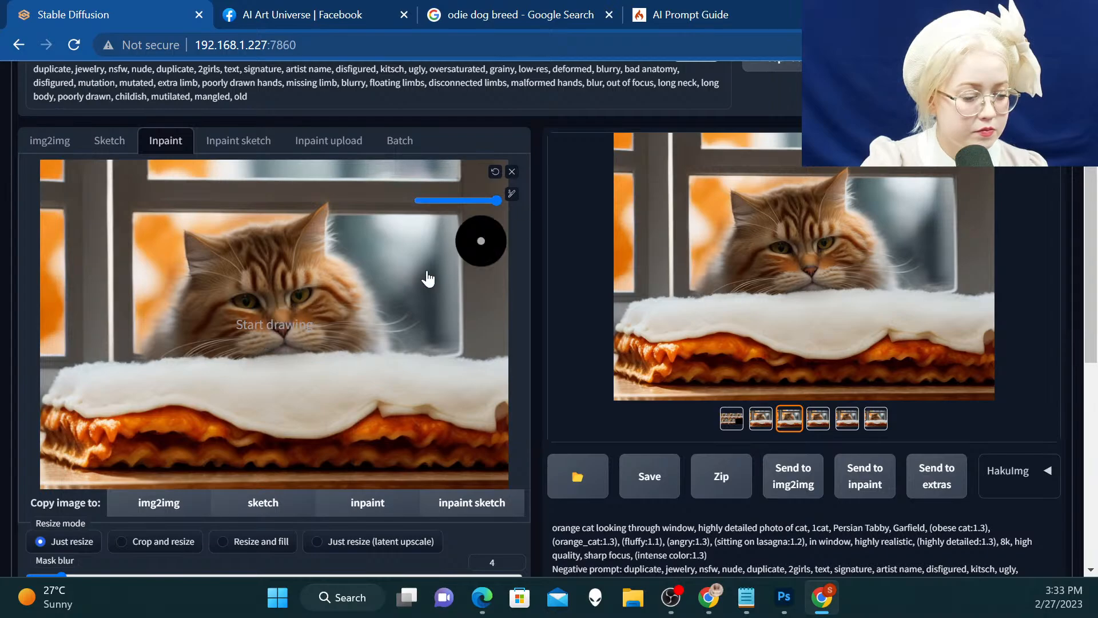
{"action": "mouse_move", "coordinate": [53, 399]}
{"action": "left_mouse_down"}
{"action": "mouse_move", "coordinate": [61, 387]}
{"action": "mouse_move", "coordinate": [47, 415]}
{"action": "mouse_move", "coordinate": [86, 441]}
{"action": "mouse_move", "coordinate": [499, 458]}
{"action": "mouse_move", "coordinate": [502, 380]}
{"action": "mouse_move", "coordinate": [492, 366]}
{"action": "mouse_move", "coordinate": [501, 425]}
{"action": "mouse_move", "coordinate": [476, 364]}
{"action": "mouse_move", "coordinate": [125, 371]}
{"action": "mouse_move", "coordinate": [53, 396]}
{"action": "left_mouse_up"}
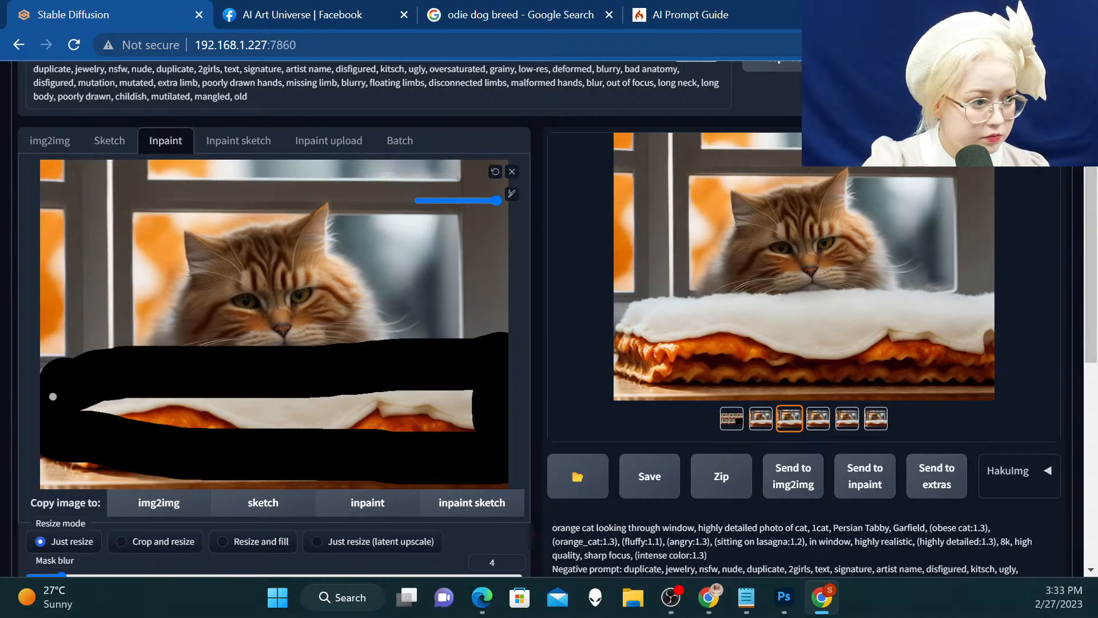
{"action": "mouse_move", "coordinate": [43, 435]}
{"action": "left_mouse_down"}
{"action": "mouse_move", "coordinate": [121, 454]}
{"action": "mouse_move", "coordinate": [3, 393]}
{"action": "left_mouse_up"}
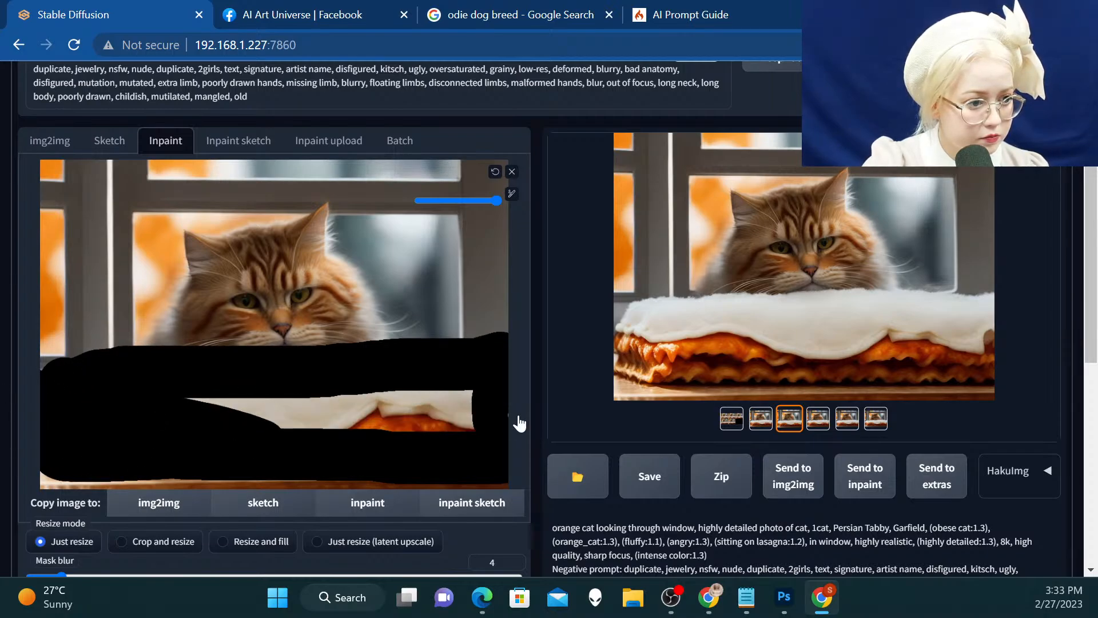
{"action": "mouse_move", "coordinate": [428, 425]}
{"action": "left_mouse_down"}
{"action": "mouse_move", "coordinate": [339, 410]}
{"action": "mouse_move", "coordinate": [490, 407]}
{"action": "left_mouse_up"}
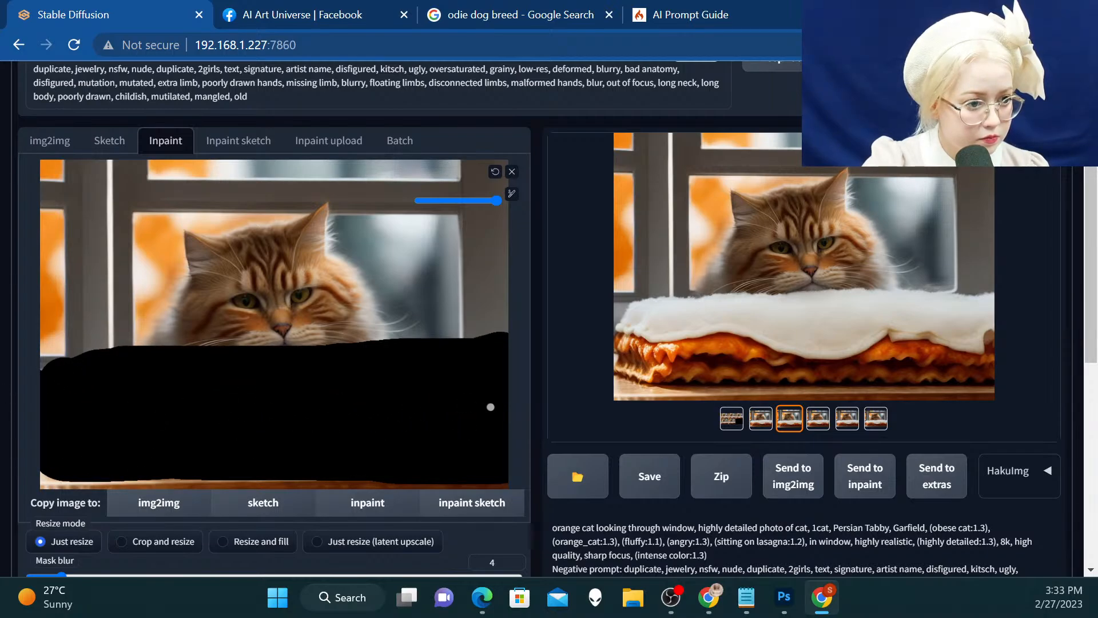
Remove the cat terms and the lasagna weighting so the prompt begins with "lasagna, in window, highly realistic", and generate the masked area
{"action": "scroll", "coordinate": [174, 429], "scroll_direction": "up", "scroll_amount": 3}
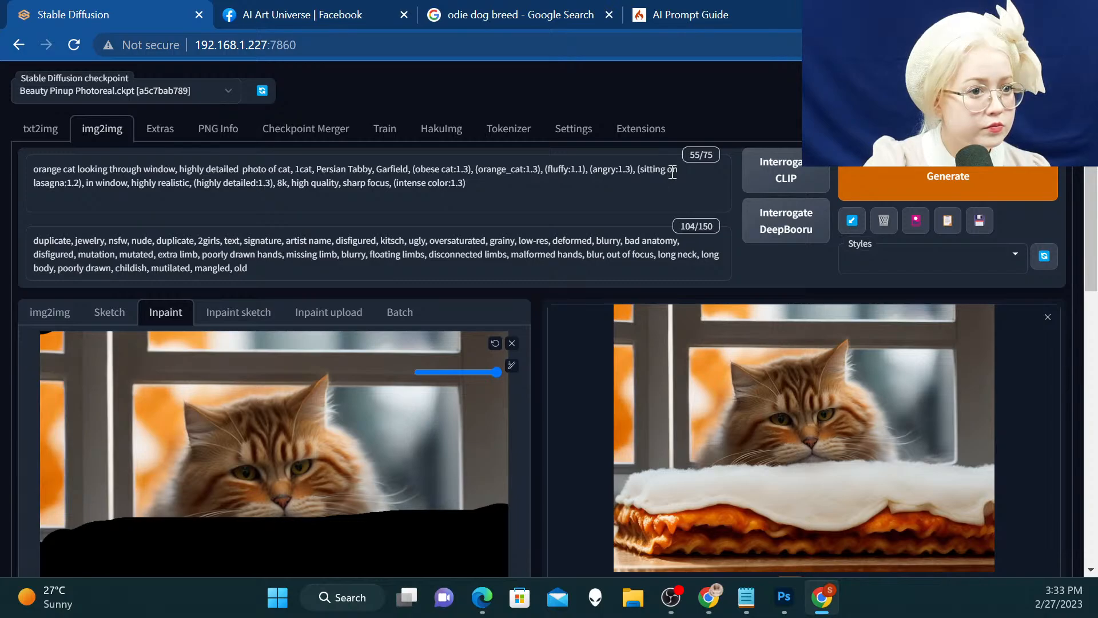
{"action": "left_click_drag", "start_coordinate": [32, 181], "coordinate": [3, 152]}
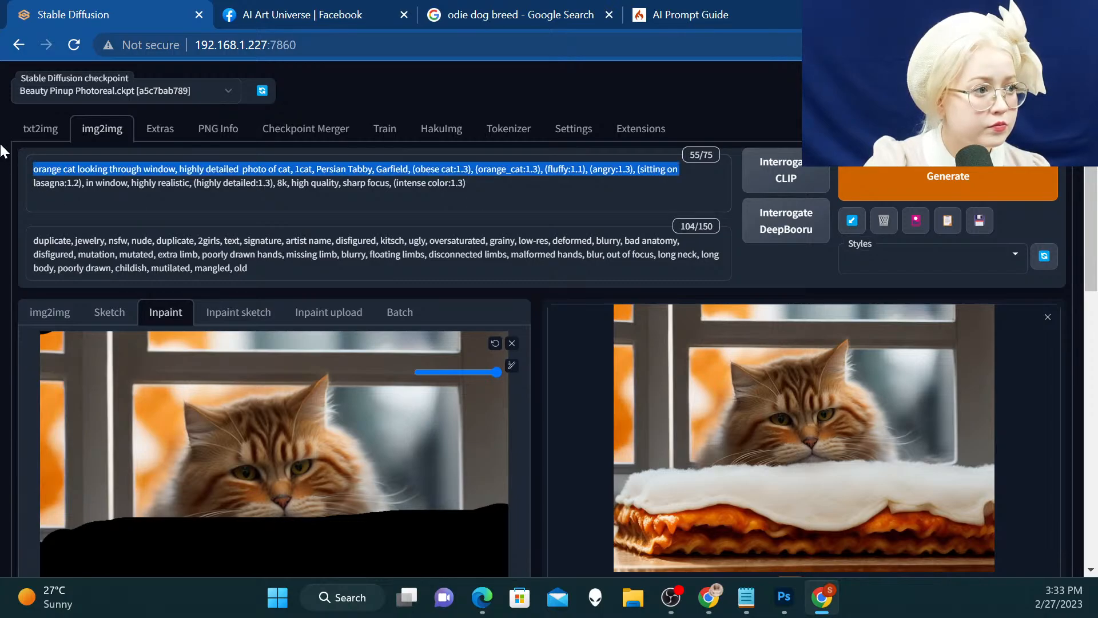
{"action": "key", "text": "BackSpace"}
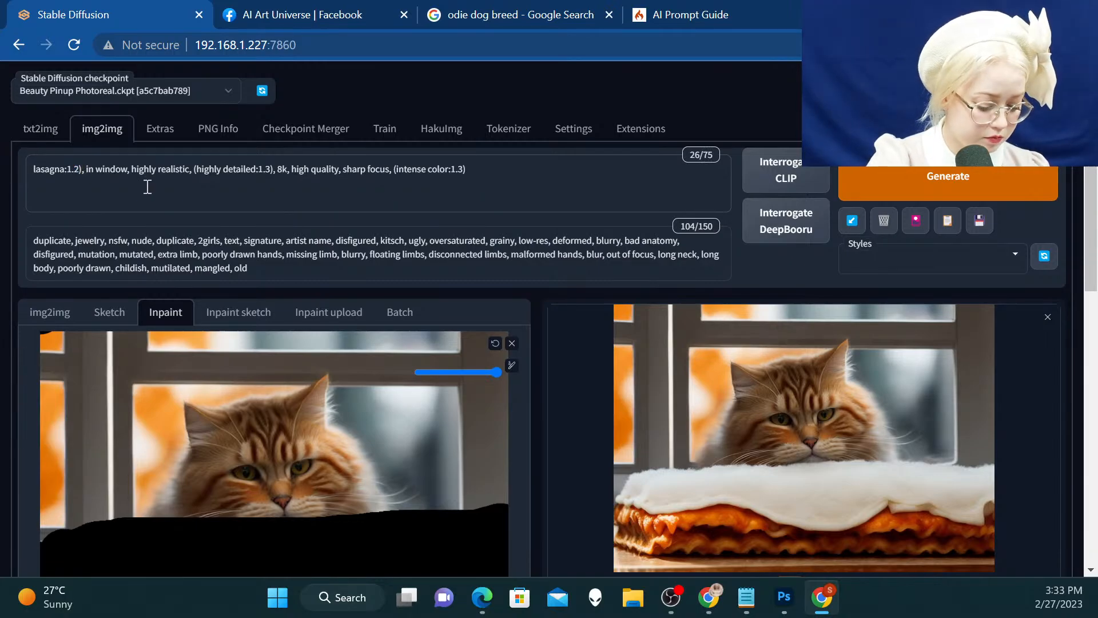
{"action": "key", "text": "BackSpace"}
{"action": "key", "text": "BackSpace"}
{"action": "key", "text": "BackSpace"}
{"action": "key", "text": "BackSpace"}
{"action": "key", "text": "BackSpace"}
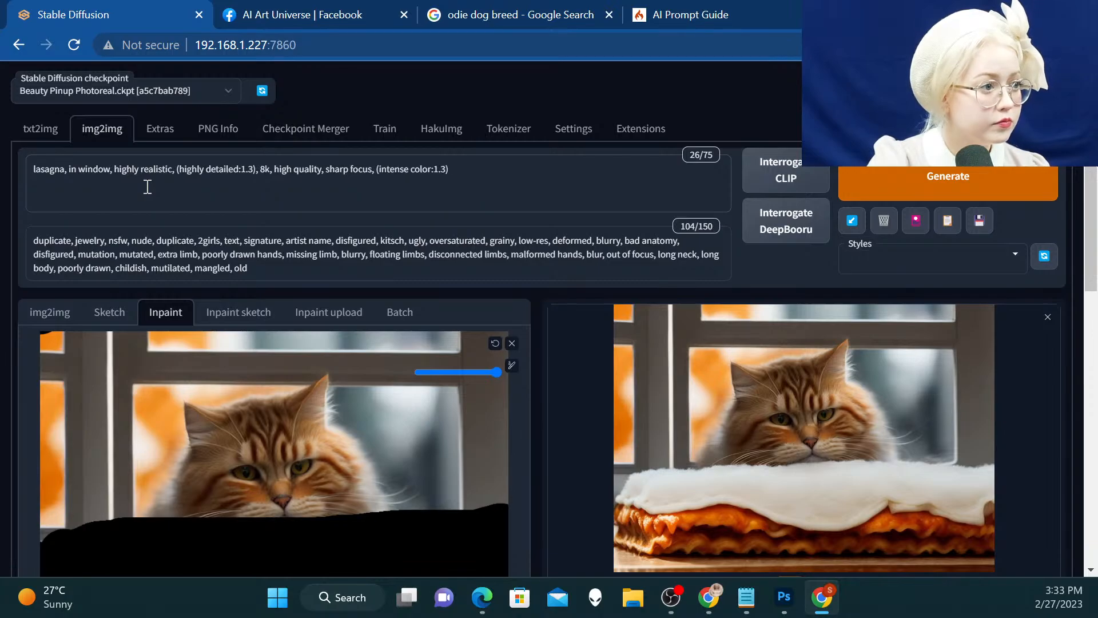
{"action": "left_click", "coordinate": [915, 178]}
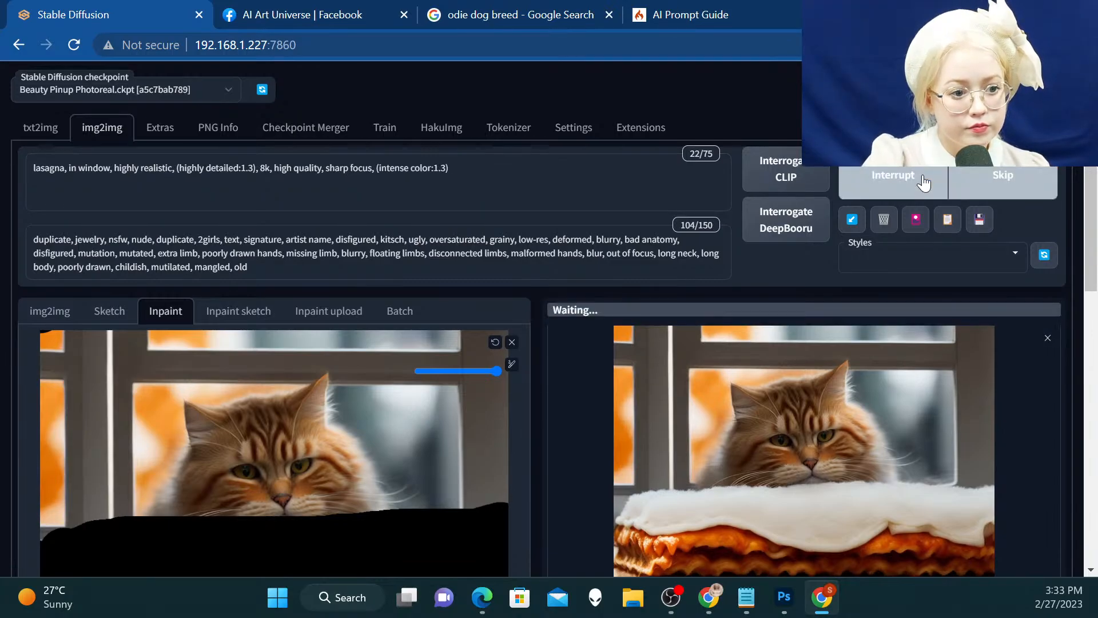
{"action": "scroll", "coordinate": [921, 180], "scroll_direction": "down", "scroll_amount": 3}
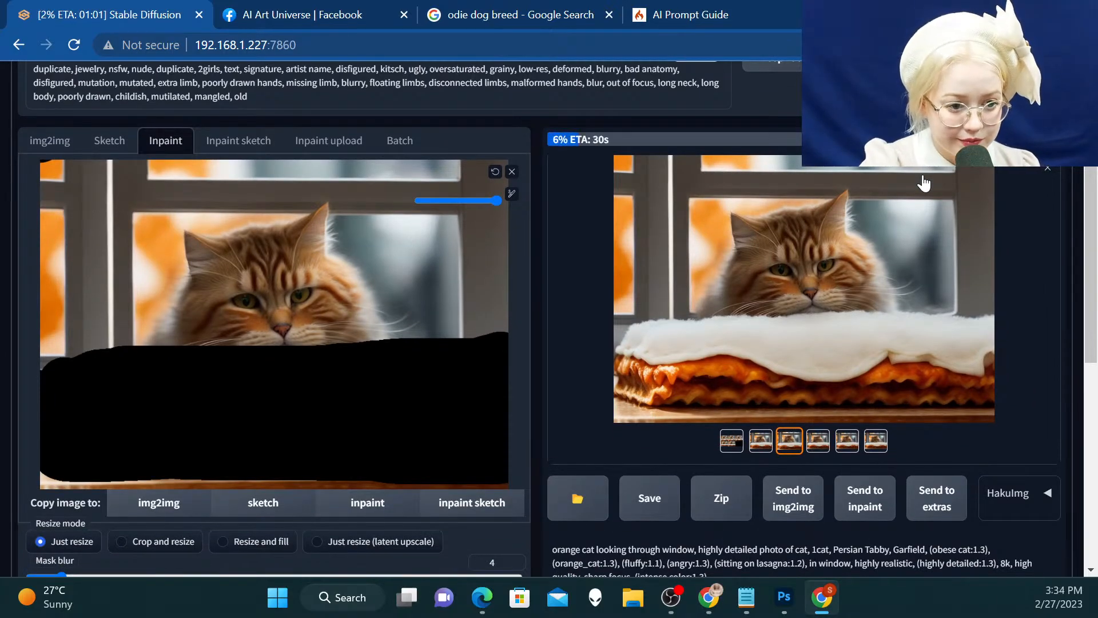
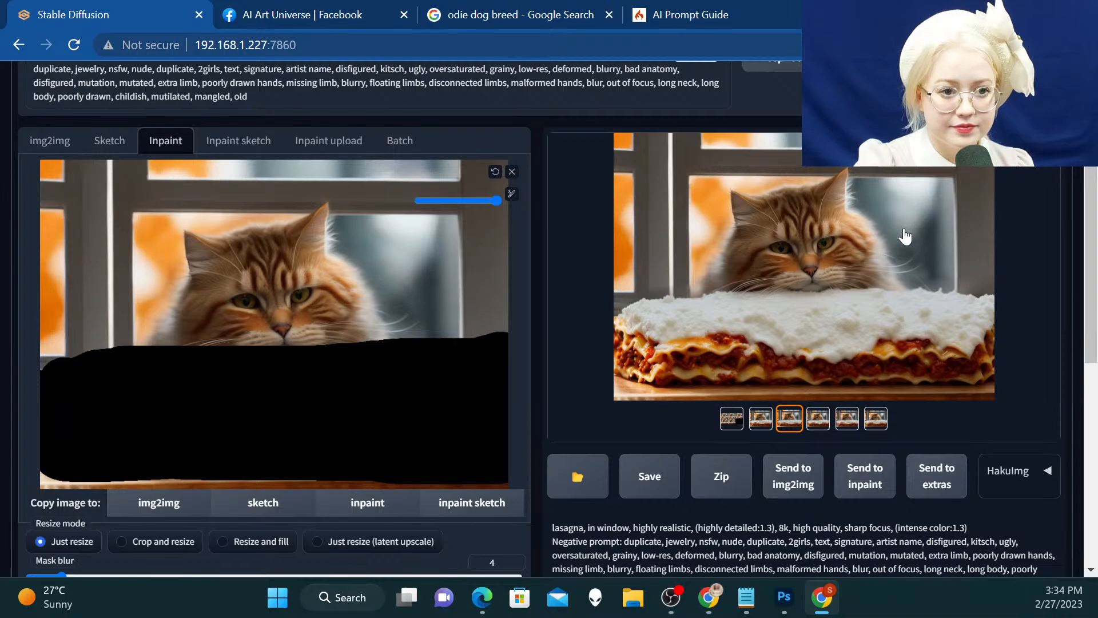
Compare the new lasagna variations in the enlarged view, settle on the first one and send it to img2img
{"action": "left_click", "coordinate": [904, 235]}
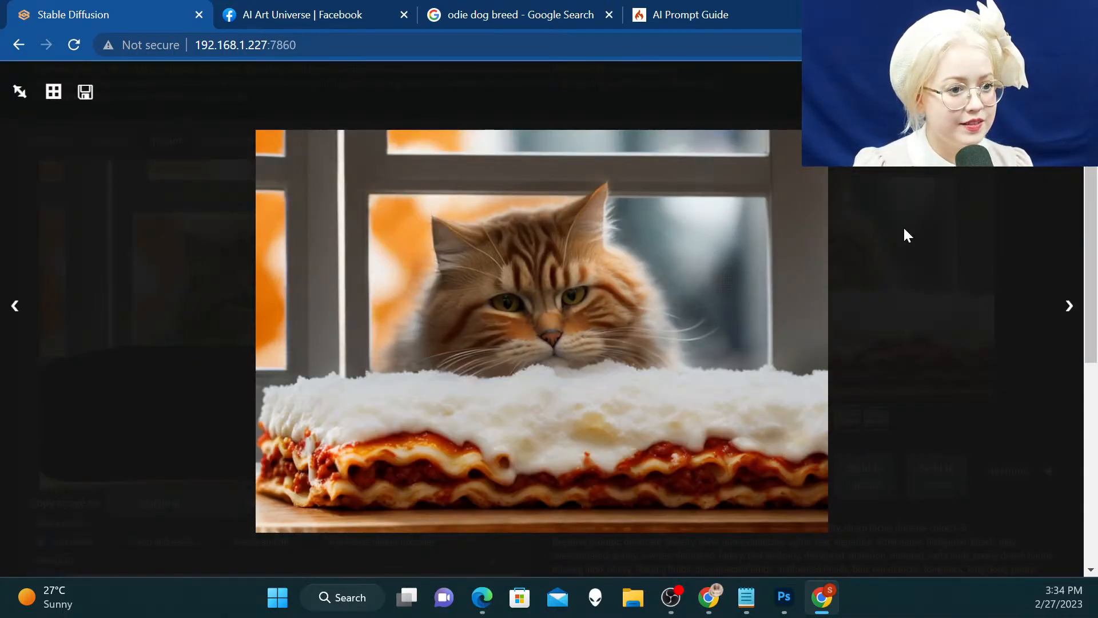
{"action": "key", "text": "Right"}
{"action": "key", "text": "Right"}
{"action": "key", "text": "Right"}
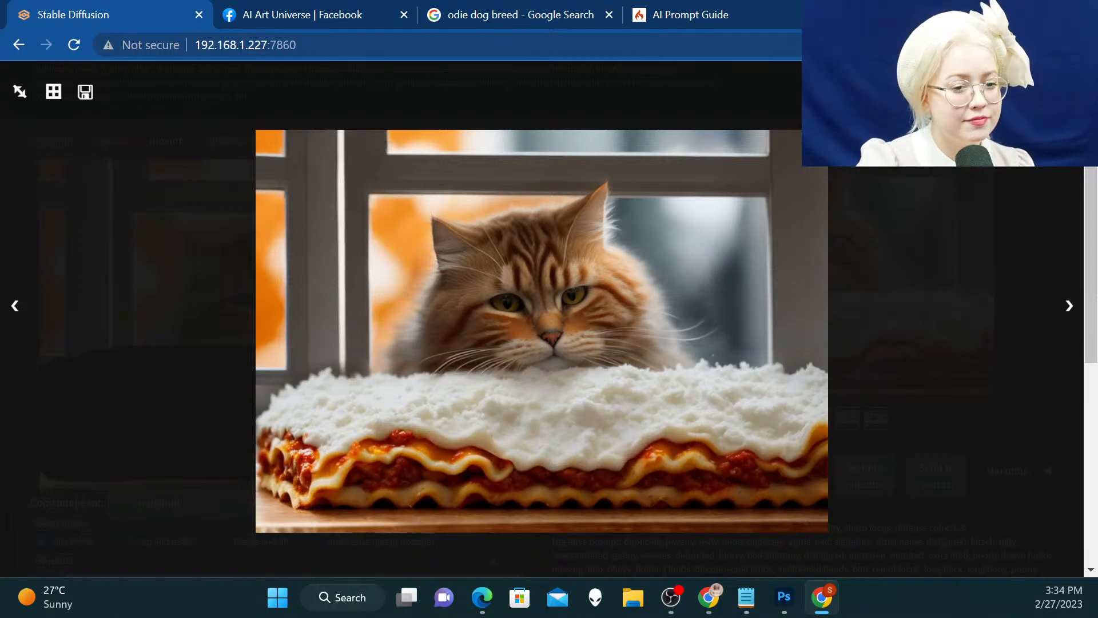
{"action": "key", "text": "Escape"}
{"action": "scroll", "coordinate": [823, 187], "scroll_direction": "down", "scroll_amount": 3}
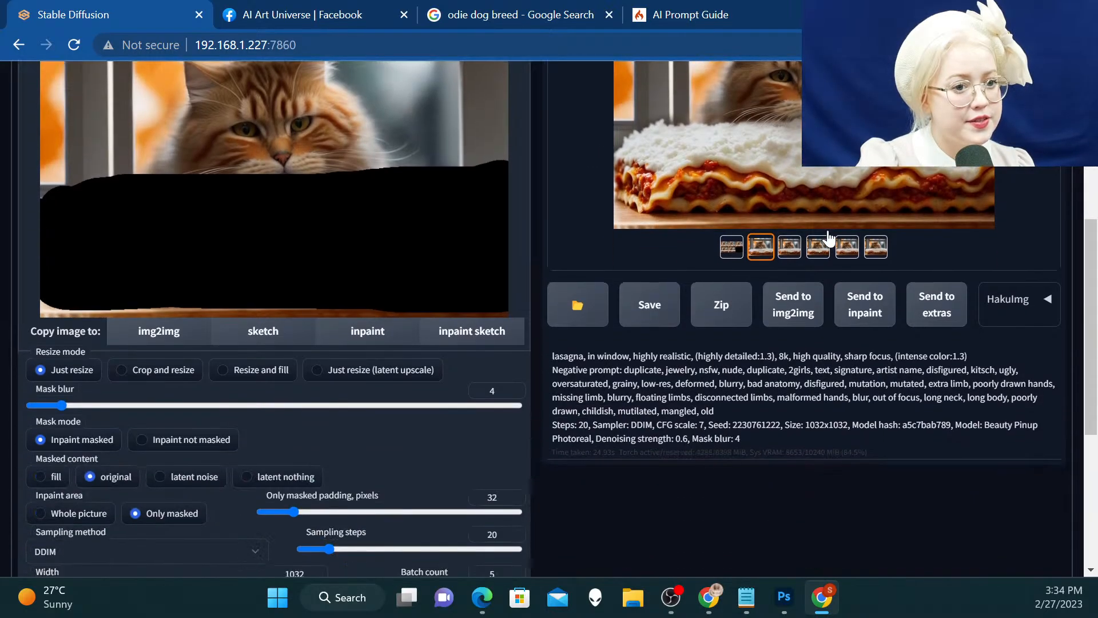
{"action": "scroll", "coordinate": [801, 317], "scroll_direction": "up", "scroll_amount": 3}
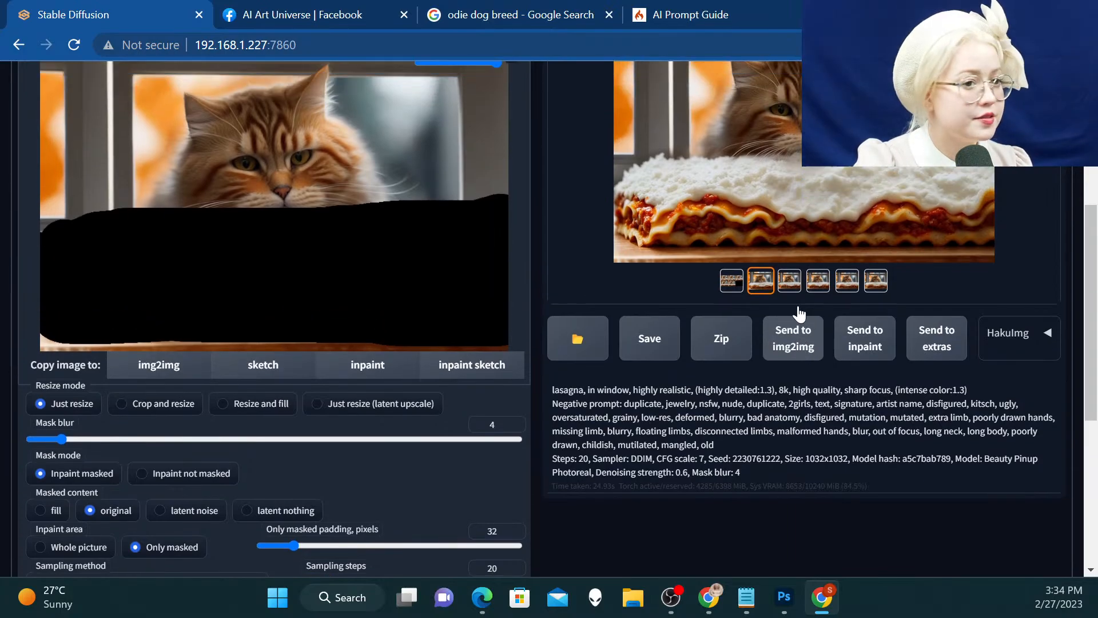
{"action": "left_click", "coordinate": [794, 485]}
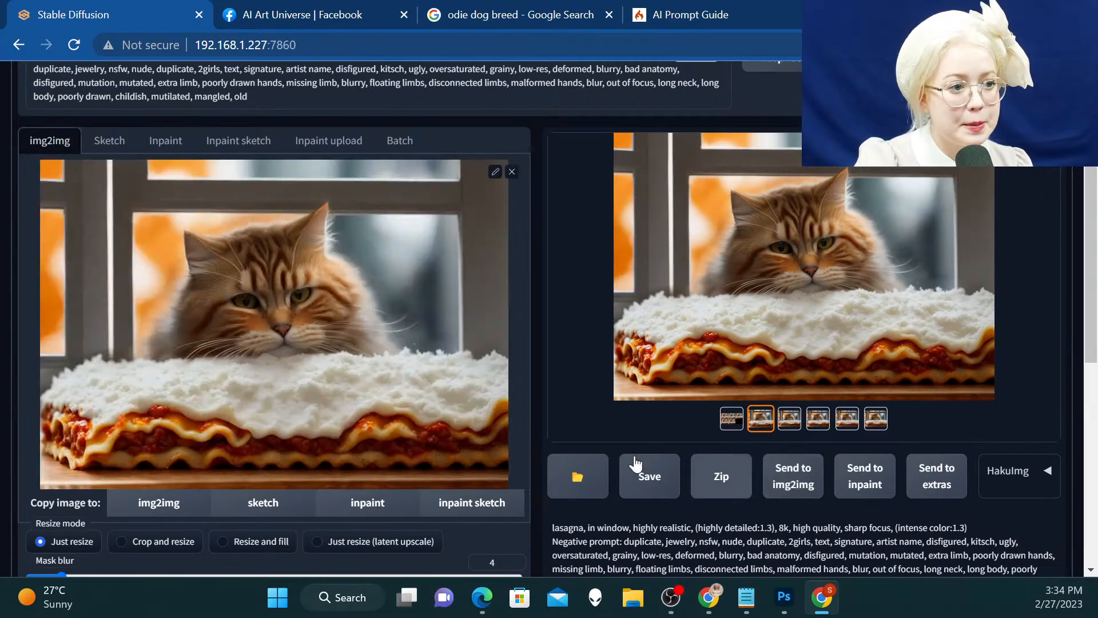
Select the SD upscale script for the img2img image and set its scale factor to 2.5
{"action": "scroll", "coordinate": [348, 351], "scroll_direction": "down", "scroll_amount": 5}
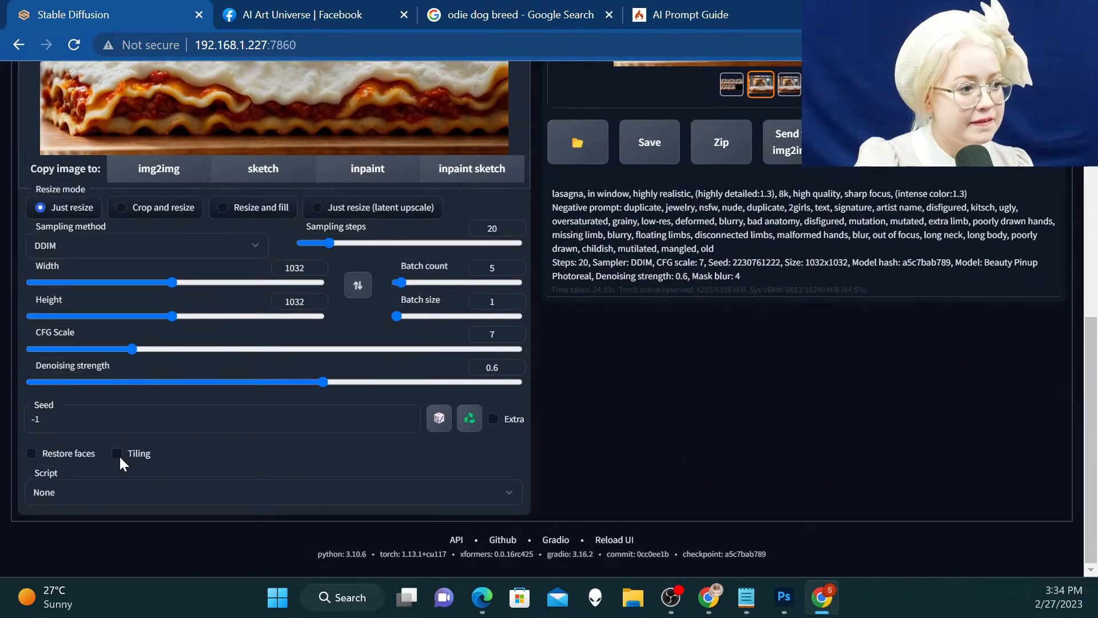
{"action": "left_click", "coordinate": [57, 492]}
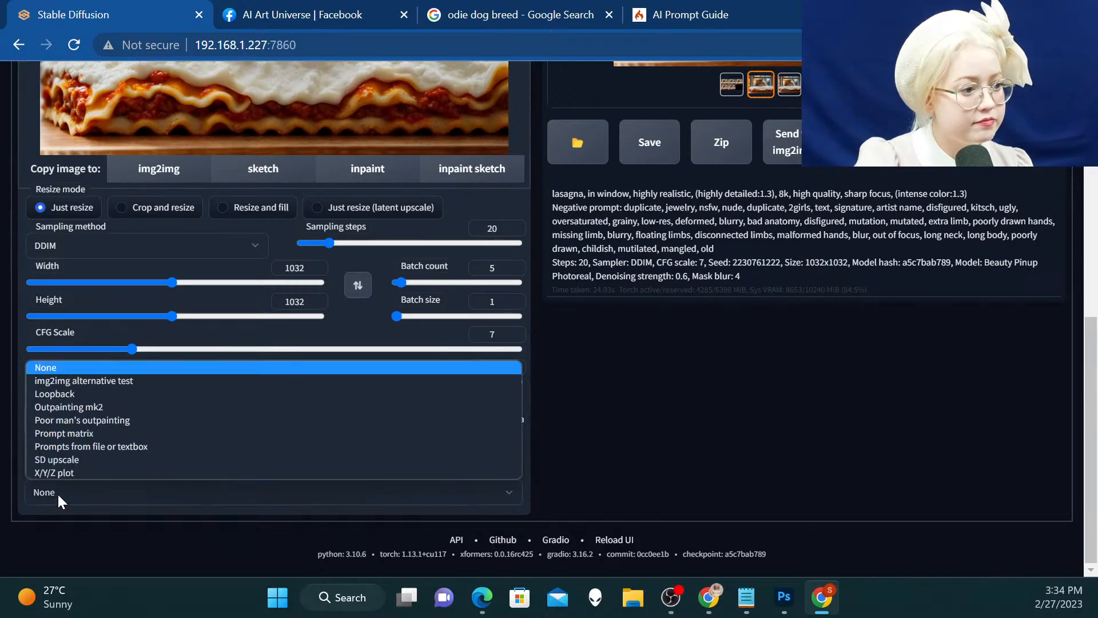
{"action": "left_click", "coordinate": [59, 460]}
{"action": "scroll", "coordinate": [147, 429], "scroll_direction": "down", "scroll_amount": 3}
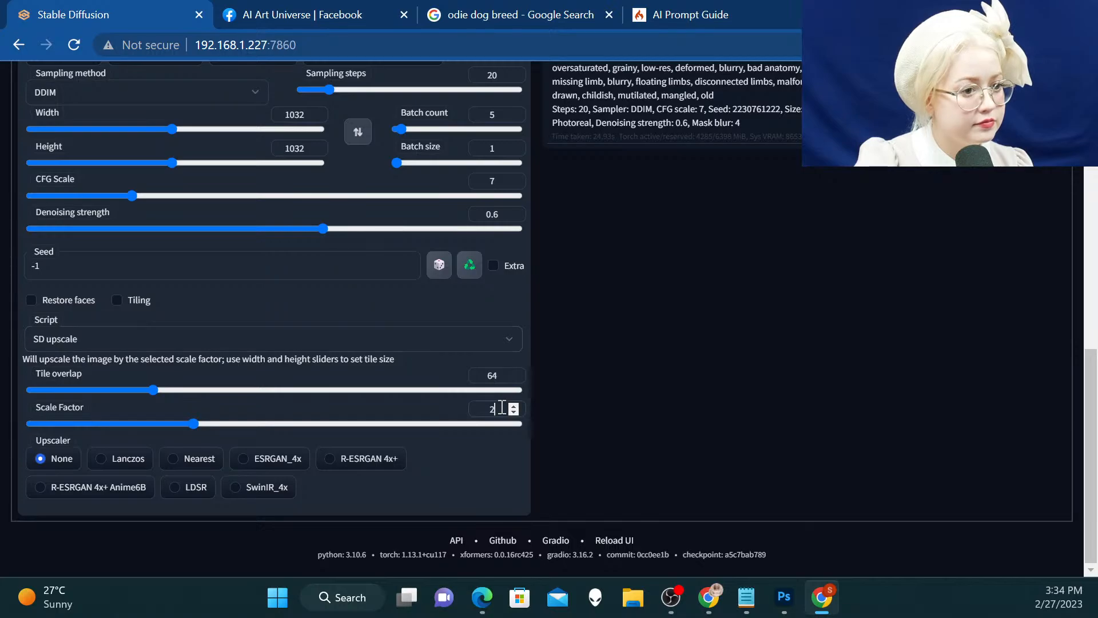
{"action": "type", "text": ".5"}
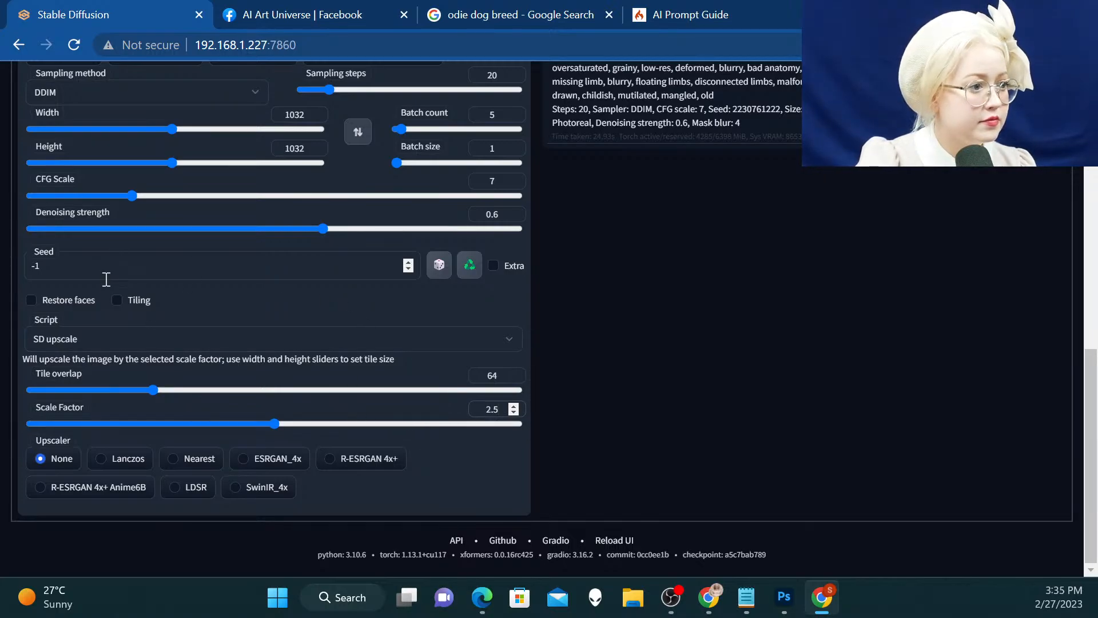
Set the denoising strength to 0.2 and choose R-ESRGAN 4x+ as the upscaler
{"action": "left_click", "coordinate": [497, 222]}
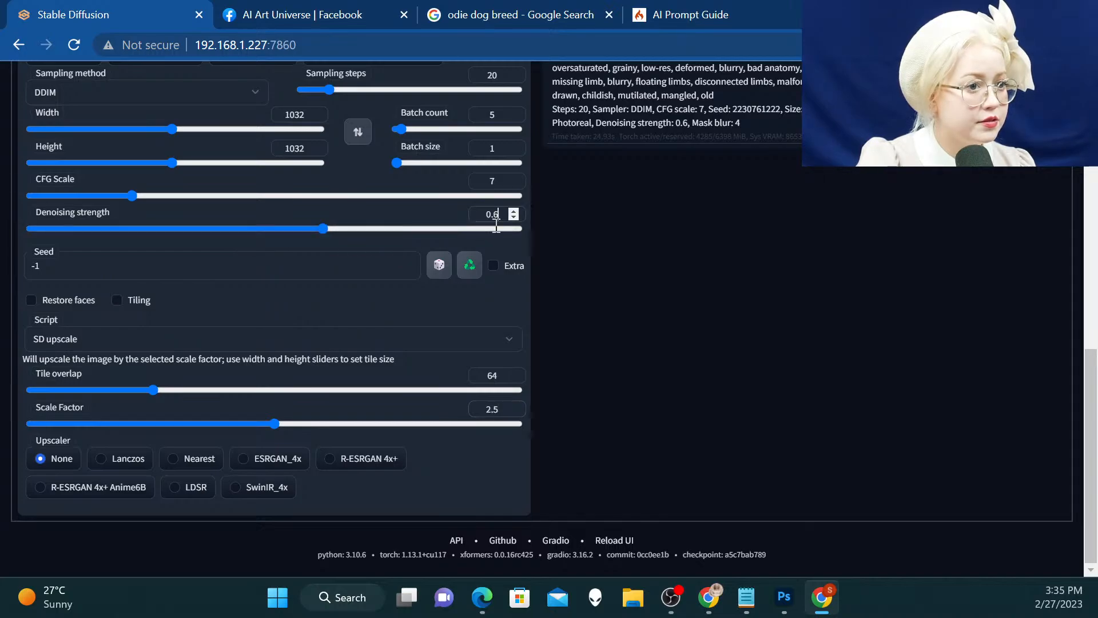
{"action": "key", "text": "BackSpace"}
{"action": "type", "text": "2"}
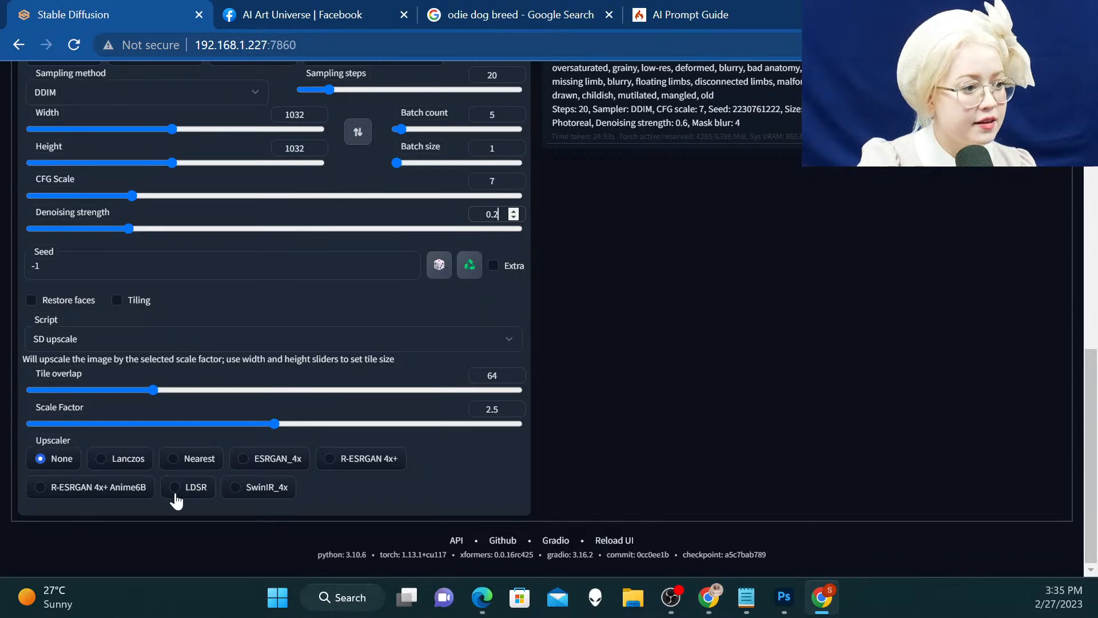
Remove "lasagna, in window," from the prompt so it starts with "highly realistic"
{"action": "scroll", "coordinate": [615, 422], "scroll_direction": "up", "scroll_amount": 10}
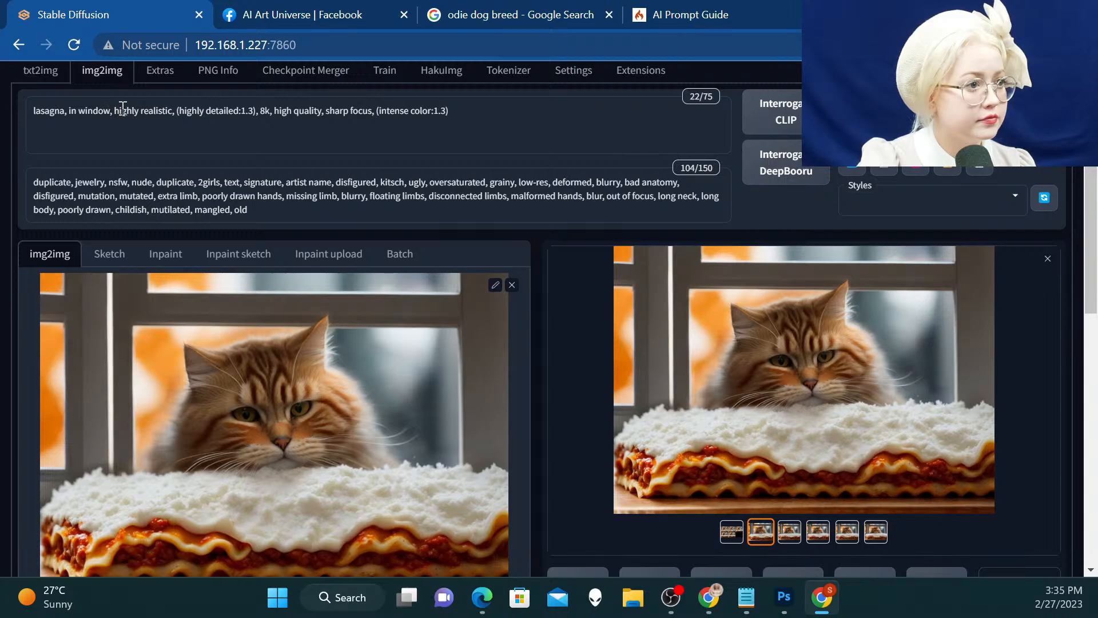
{"action": "left_click_drag", "start_coordinate": [116, 112], "coordinate": [13, 108]}
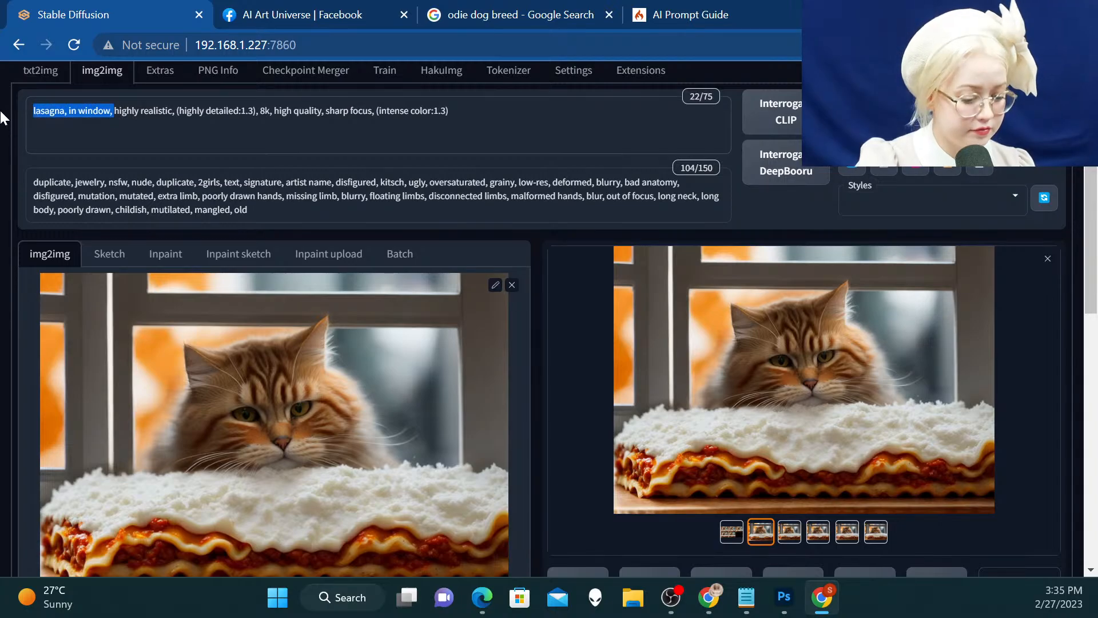
{"action": "key", "text": "BackSpace"}
Set the batch count to 1 and generate the upscaled image
{"action": "scroll", "coordinate": [294, 117], "scroll_direction": "down", "scroll_amount": 12}
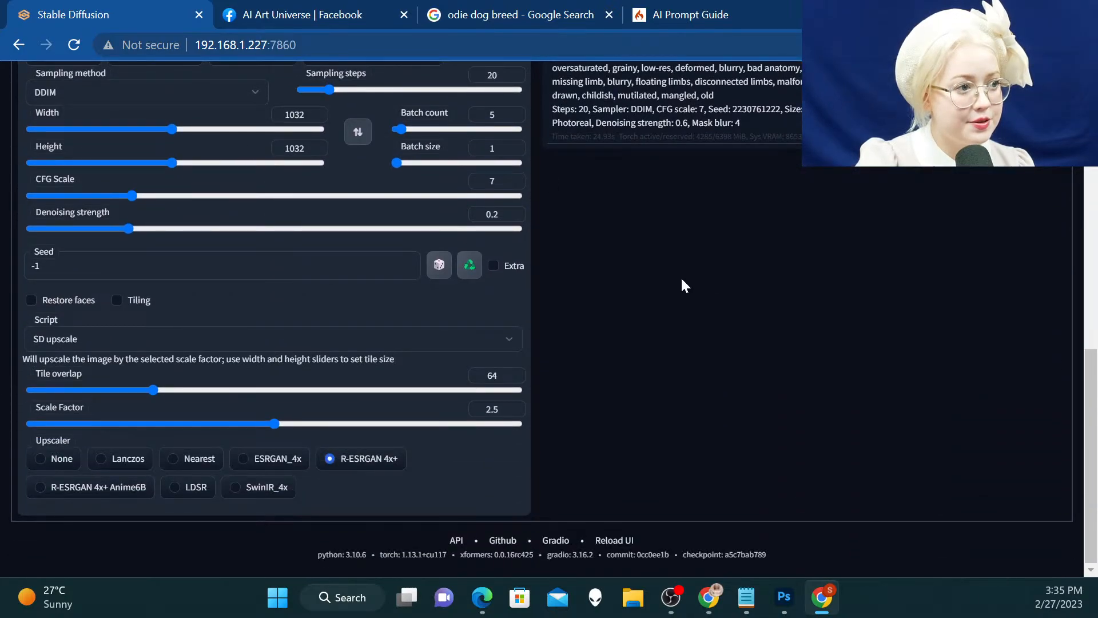
{"action": "scroll", "coordinate": [682, 280], "scroll_direction": "up", "scroll_amount": 5}
{"action": "double_click", "coordinate": [495, 372]}
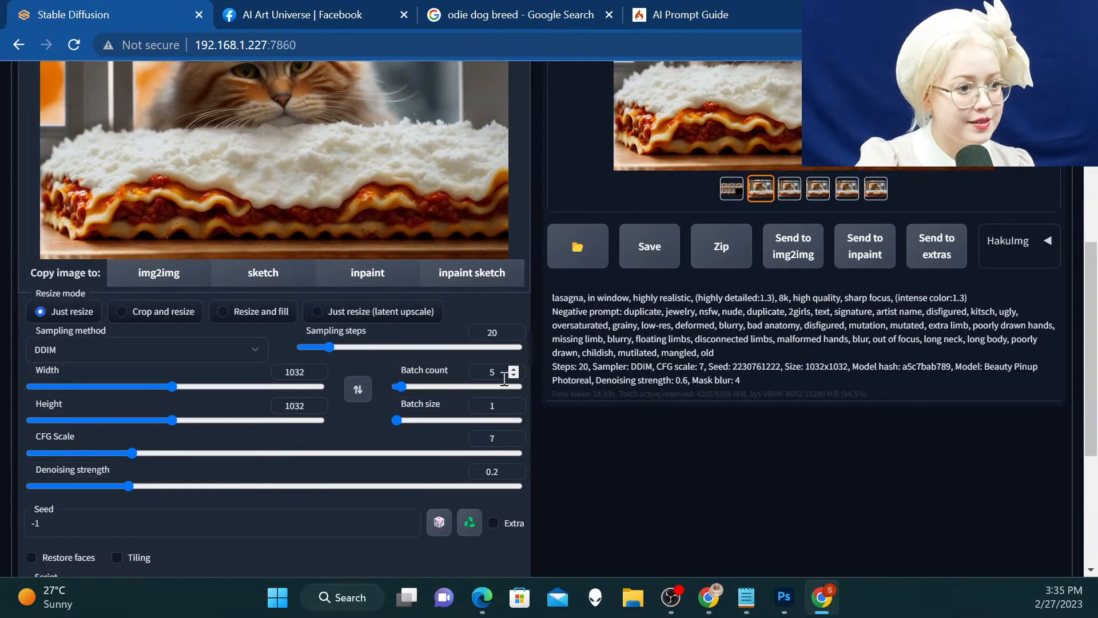
{"action": "type", "text": "1"}
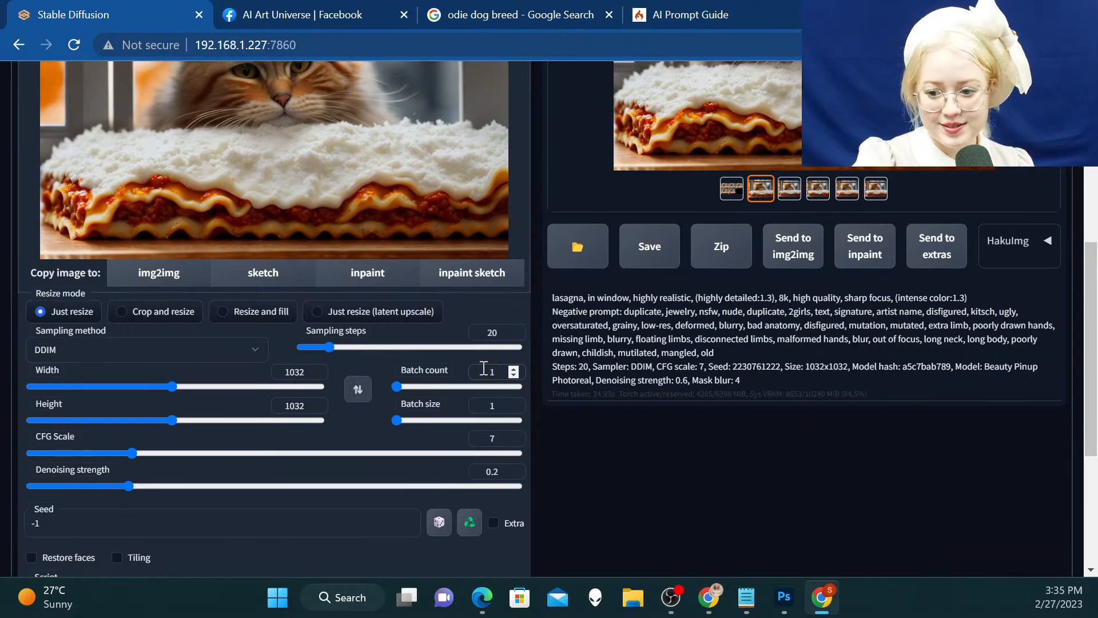
{"action": "scroll", "coordinate": [1085, 176], "scroll_direction": "up", "scroll_amount": 10}
{"action": "scroll", "coordinate": [1085, 175], "scroll_direction": "up", "scroll_amount": 1}
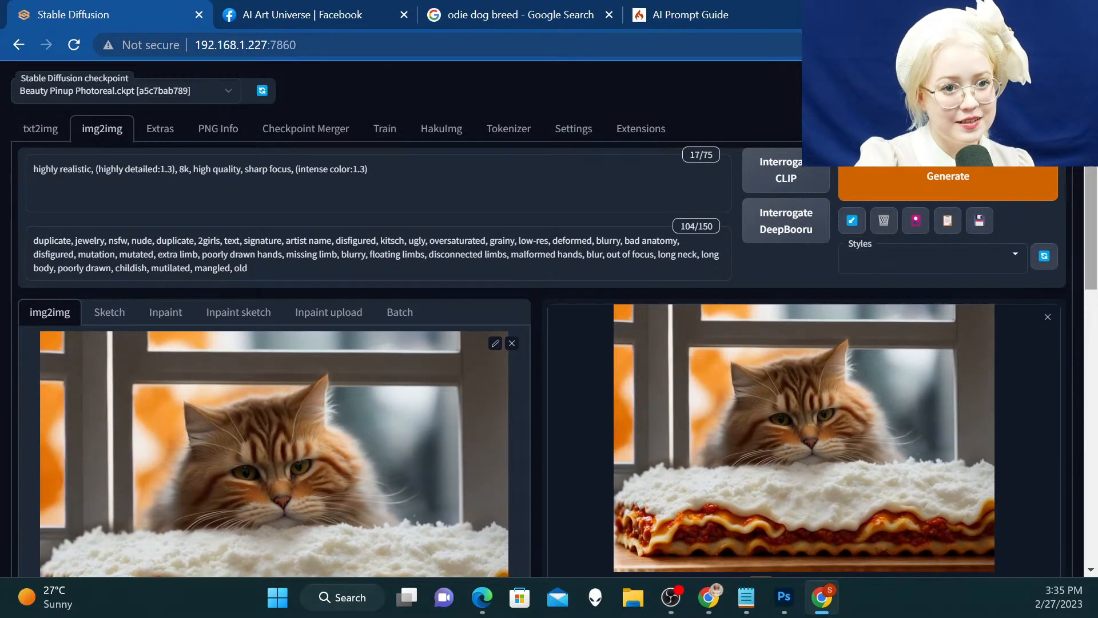
{"action": "left_click", "coordinate": [940, 173]}
Open the upscaled result in a separate browser tab, examine the cat and lasagna at full size, and close the tab
{"action": "scroll", "coordinate": [915, 206], "scroll_direction": "down", "scroll_amount": 3}
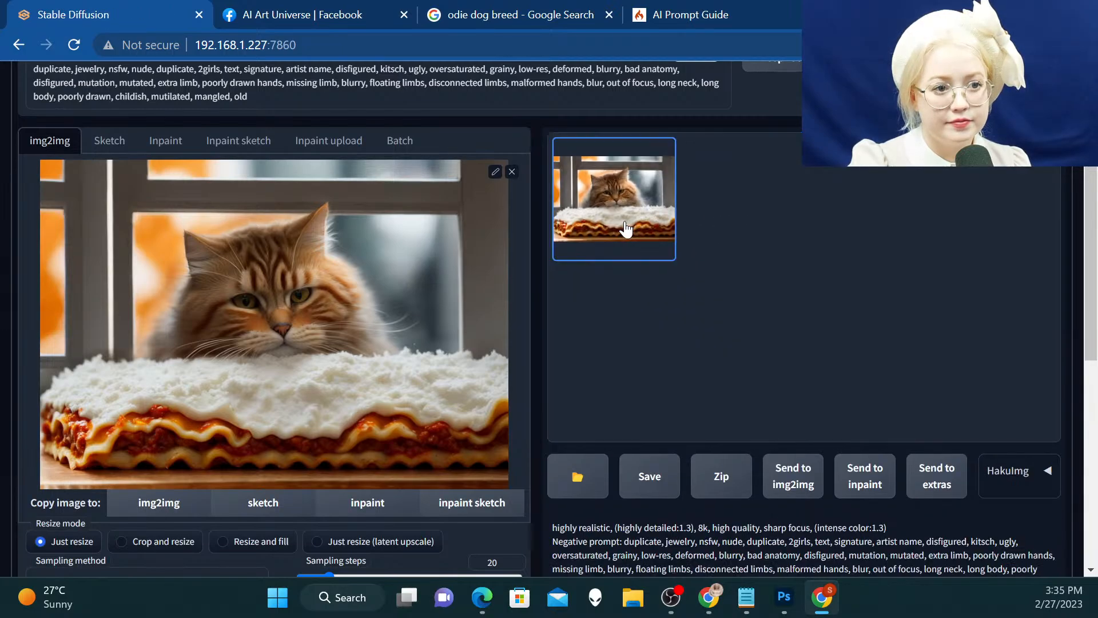
{"action": "right_click", "coordinate": [627, 229]}
{"action": "left_click", "coordinate": [658, 238]}
{"action": "left_click", "coordinate": [261, 15]}
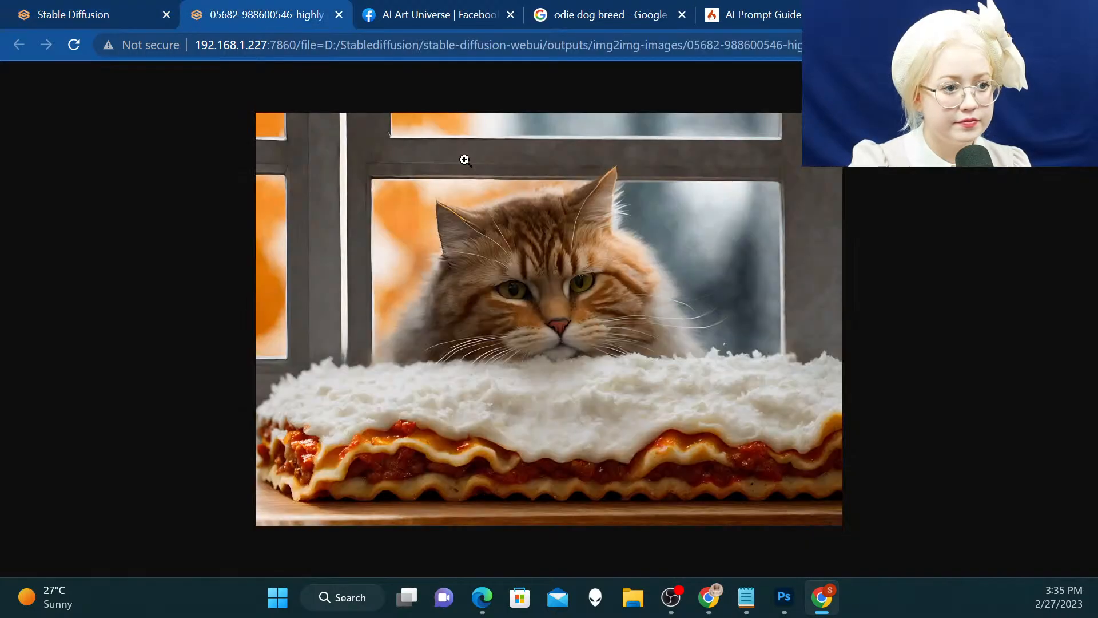
{"action": "left_click", "coordinate": [464, 160]}
{"action": "scroll", "coordinate": [797, 321], "scroll_direction": "down", "scroll_amount": 3}
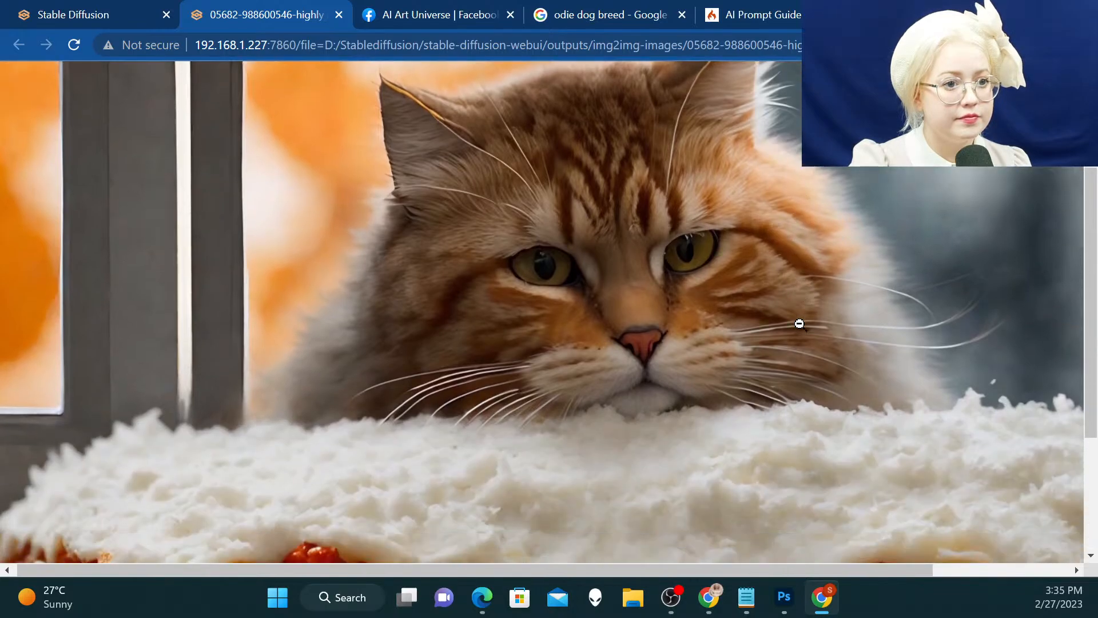
{"action": "scroll", "coordinate": [799, 324], "scroll_direction": "down", "scroll_amount": 4}
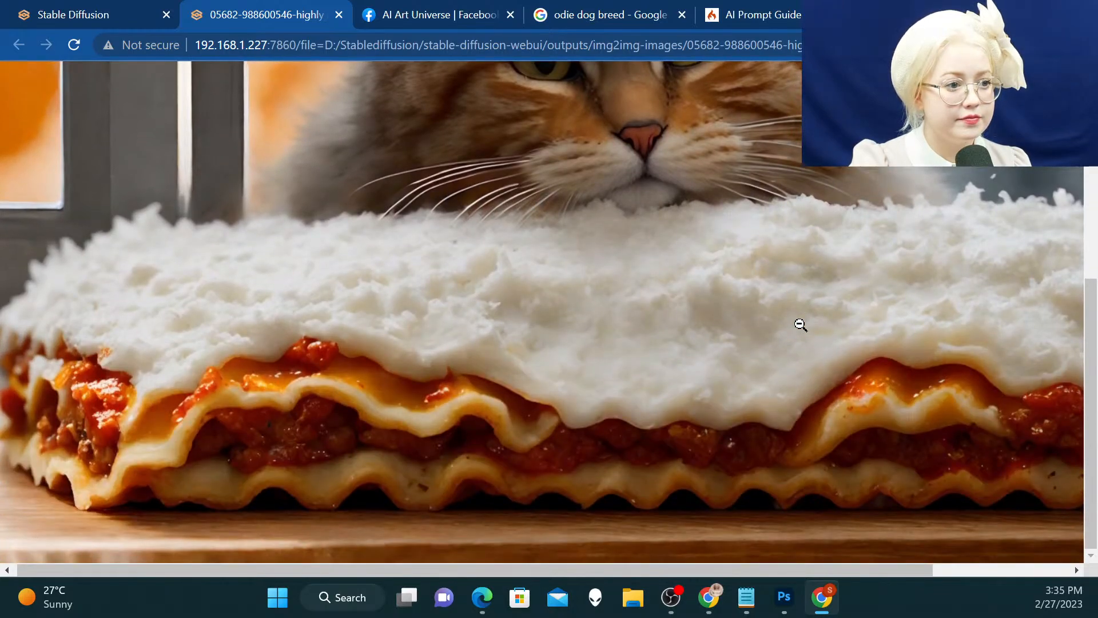
{"action": "scroll", "coordinate": [800, 325], "scroll_direction": "up", "scroll_amount": 7}
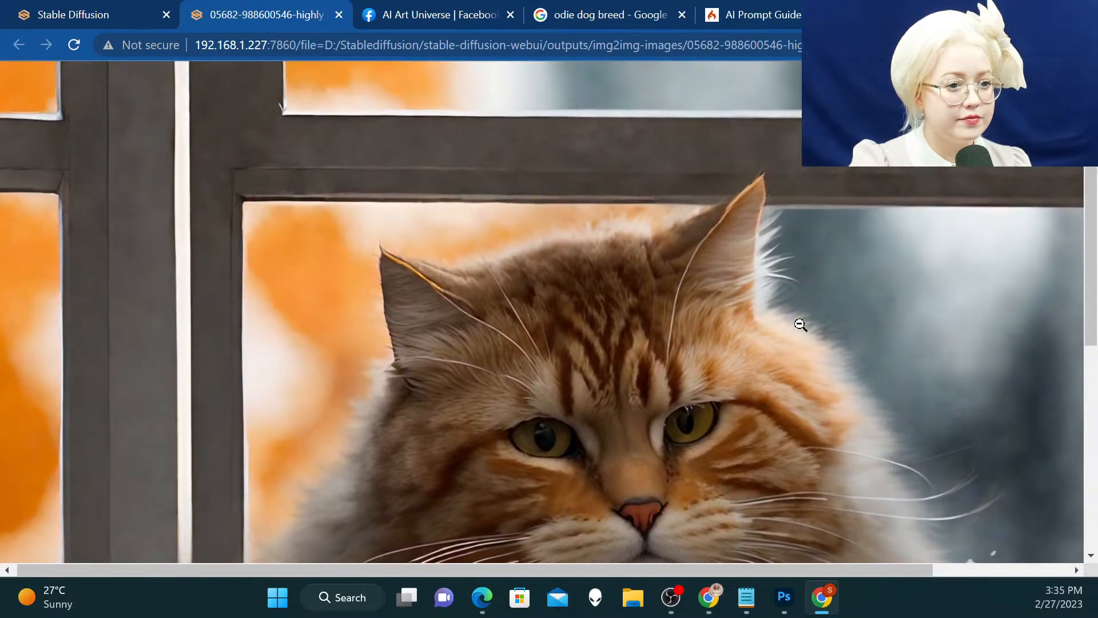
{"action": "right_click", "coordinate": [385, 185]}
{"action": "left_click", "coordinate": [342, 172]}
{"action": "left_click", "coordinate": [342, 171]}
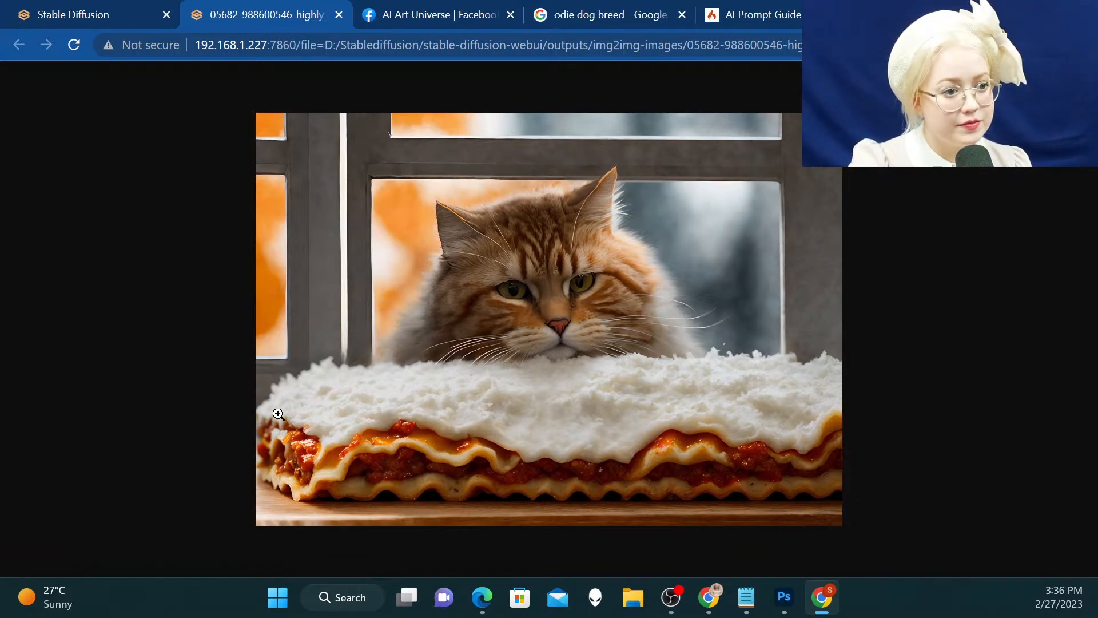
{"action": "left_click", "coordinate": [336, 15]}
Turn off the SD upscale script by setting the script to None
{"action": "scroll", "coordinate": [470, 213], "scroll_direction": "down", "scroll_amount": 3}
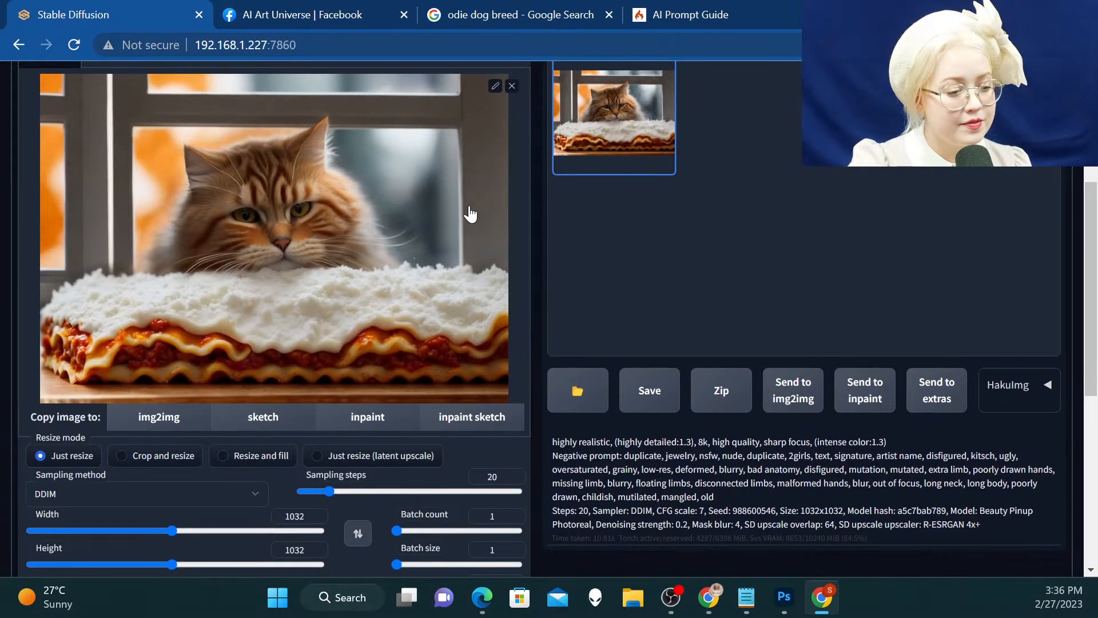
{"action": "scroll", "coordinate": [447, 294], "scroll_direction": "down", "scroll_amount": 7}
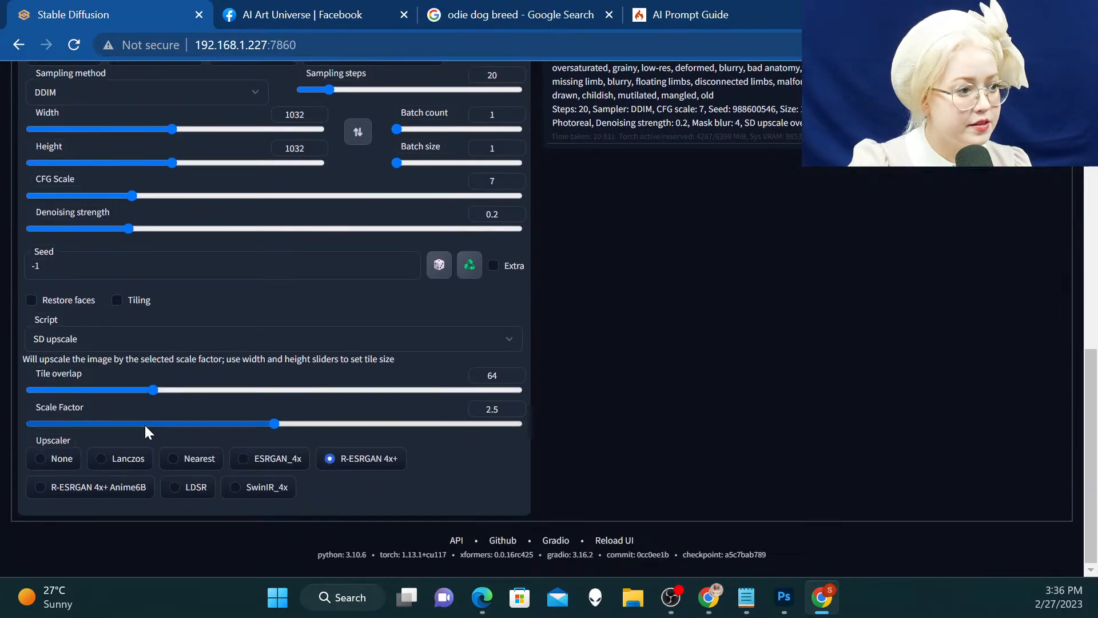
{"action": "left_click", "coordinate": [57, 345]}
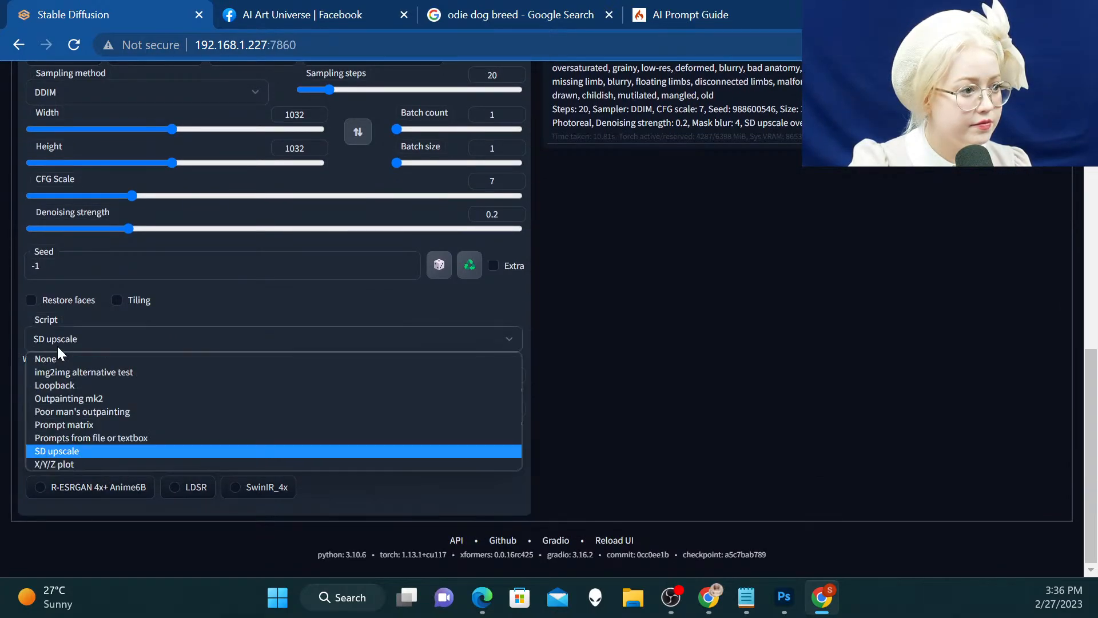
{"action": "left_click", "coordinate": [56, 359]}
Send the upscaled image to inpainting and mask the whole cat, including its ears, with a larger brush
{"action": "scroll", "coordinate": [688, 348], "scroll_direction": "up", "scroll_amount": 8}
{"action": "scroll", "coordinate": [809, 421], "scroll_direction": "down", "scroll_amount": 3}
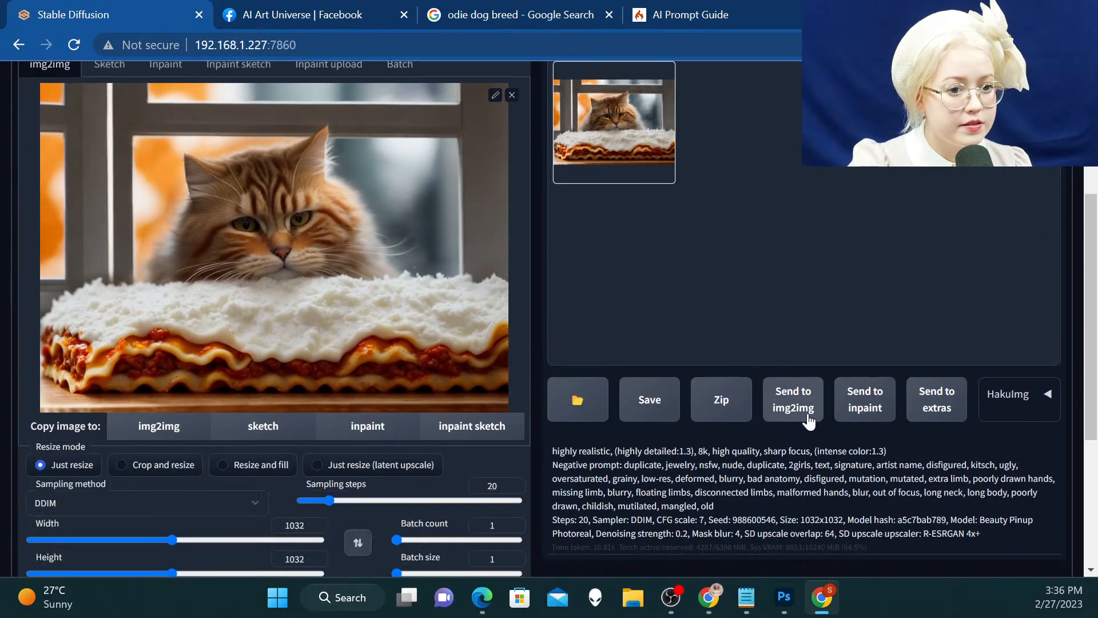
{"action": "left_click", "coordinate": [857, 416]}
{"action": "scroll", "coordinate": [527, 421], "scroll_direction": "up", "scroll_amount": 2}
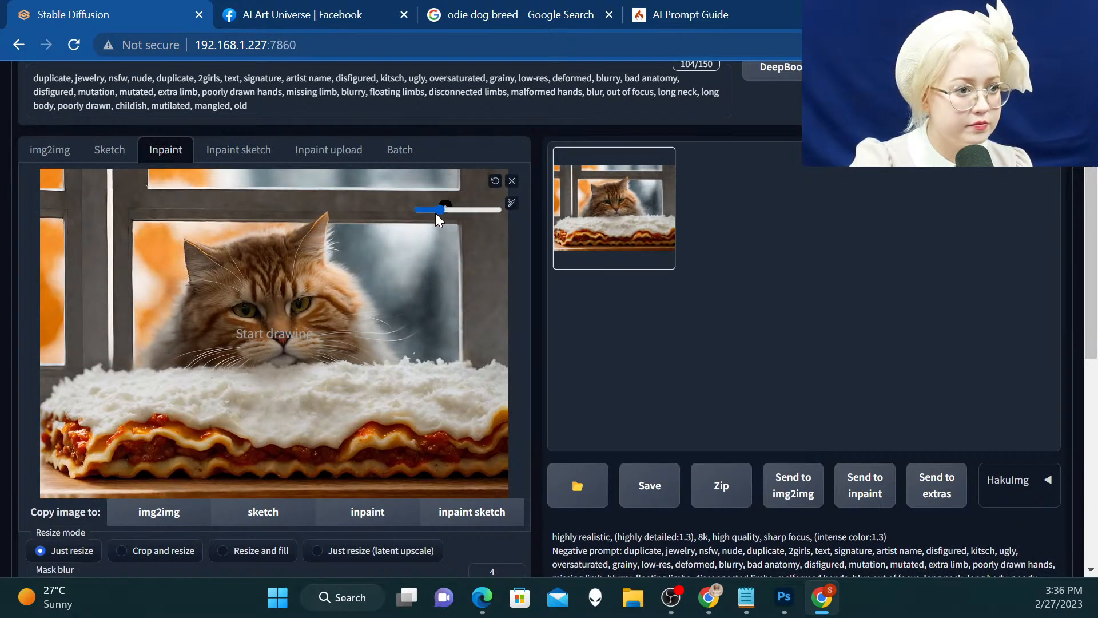
{"action": "left_click_drag", "start_coordinate": [436, 211], "coordinate": [478, 209]}
{"action": "mouse_move", "coordinate": [297, 335]}
{"action": "left_mouse_down"}
{"action": "mouse_move", "coordinate": [188, 345]}
{"action": "mouse_move", "coordinate": [205, 270]}
{"action": "mouse_move", "coordinate": [190, 253]}
{"action": "mouse_move", "coordinate": [223, 259]}
{"action": "mouse_move", "coordinate": [325, 226]}
{"action": "mouse_move", "coordinate": [341, 274]}
{"action": "mouse_move", "coordinate": [396, 329]}
{"action": "mouse_move", "coordinate": [320, 346]}
{"action": "mouse_move", "coordinate": [380, 345]}
{"action": "mouse_move", "coordinate": [341, 334]}
{"action": "mouse_move", "coordinate": [240, 338]}
{"action": "mouse_move", "coordinate": [149, 365]}
{"action": "mouse_move", "coordinate": [257, 270]}
{"action": "mouse_move", "coordinate": [310, 269]}
{"action": "mouse_move", "coordinate": [366, 304]}
{"action": "mouse_move", "coordinate": [284, 310]}
{"action": "left_mouse_up"}
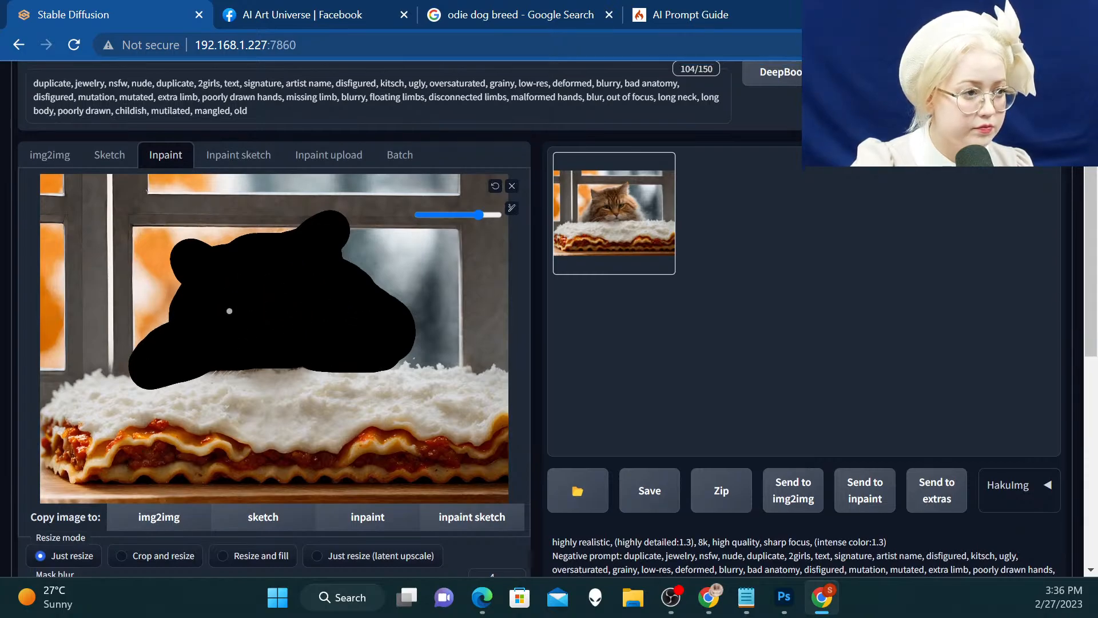
Add "orange tabby cat," to the start of the prompt and generate the masked cat area
{"action": "scroll", "coordinate": [32, 187], "scroll_direction": "up", "scroll_amount": 3}
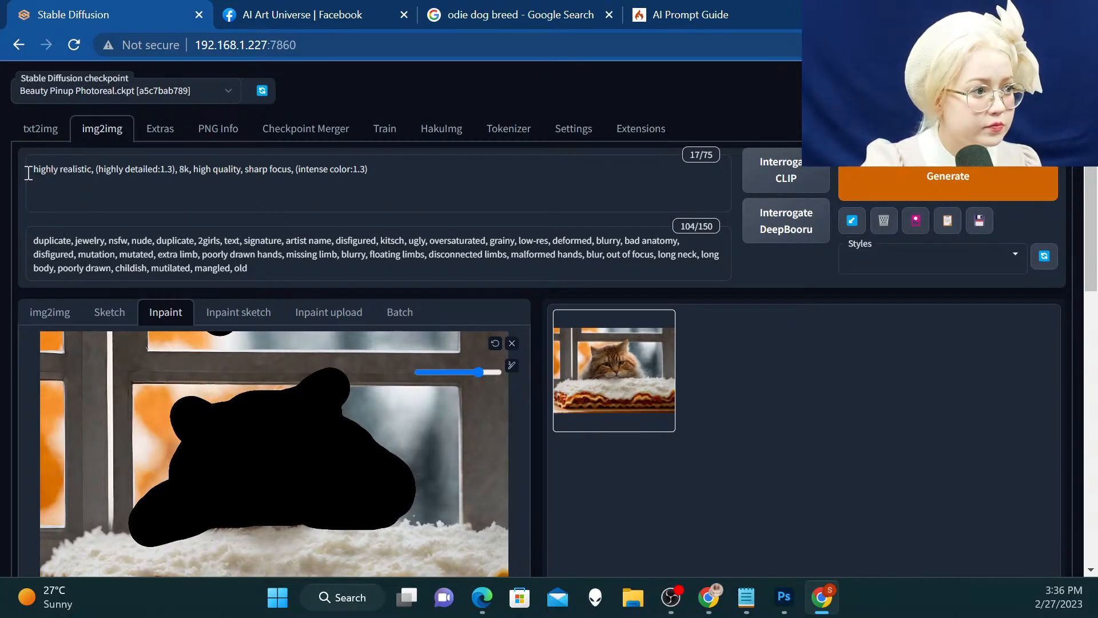
{"action": "left_click", "coordinate": [30, 170]}
{"action": "type", "text": "ora"}
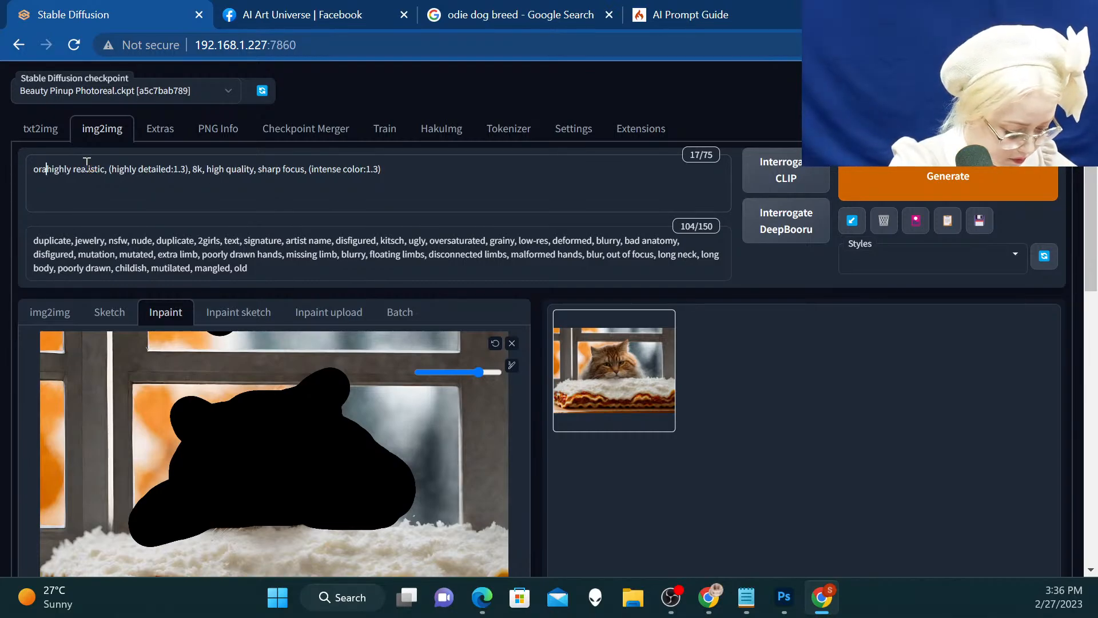
{"action": "type", "text": "nge tabby "}
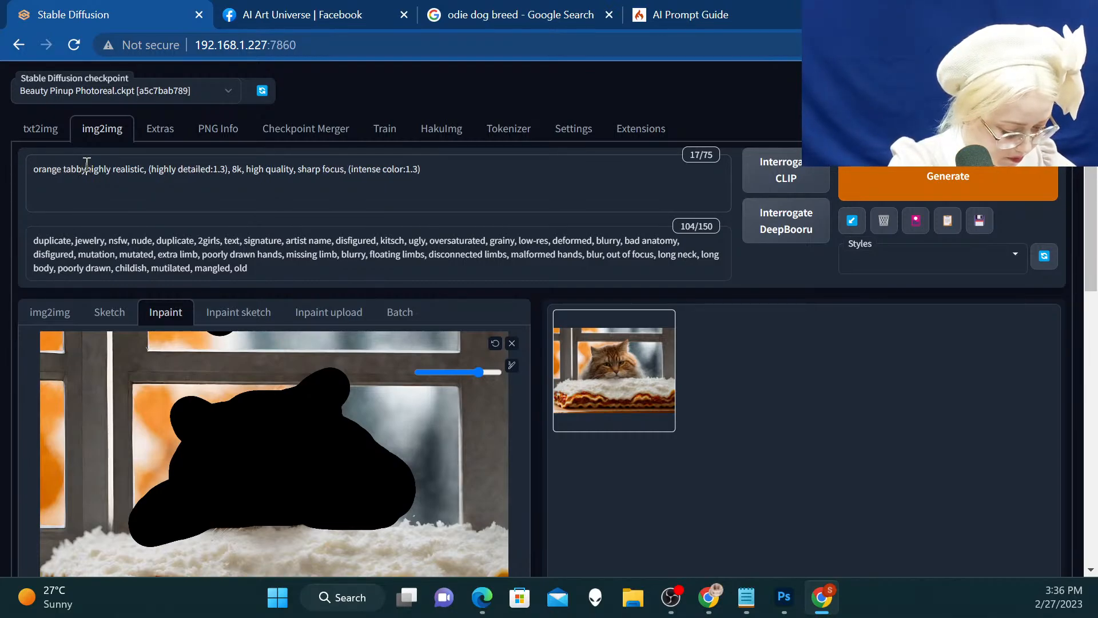
{"action": "type", "text": "cat,"}
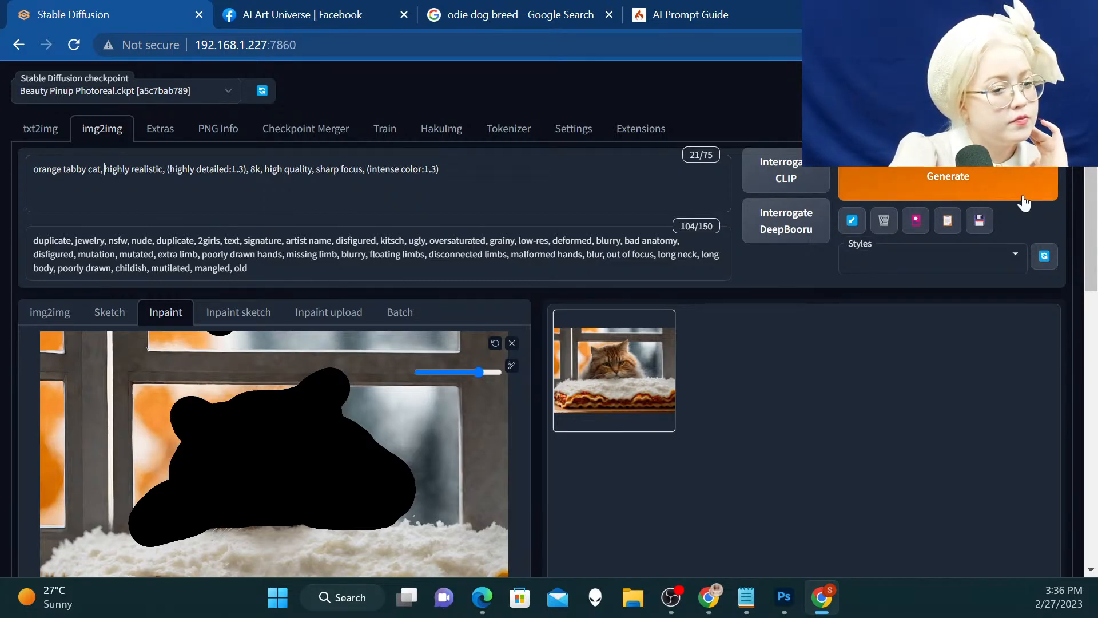
{"action": "left_click", "coordinate": [1014, 177]}
Open the inpainted result in a separate browser tab, examine the cat's face and fur, and close the tab
{"action": "scroll", "coordinate": [255, 231], "scroll_direction": "down", "scroll_amount": 3}
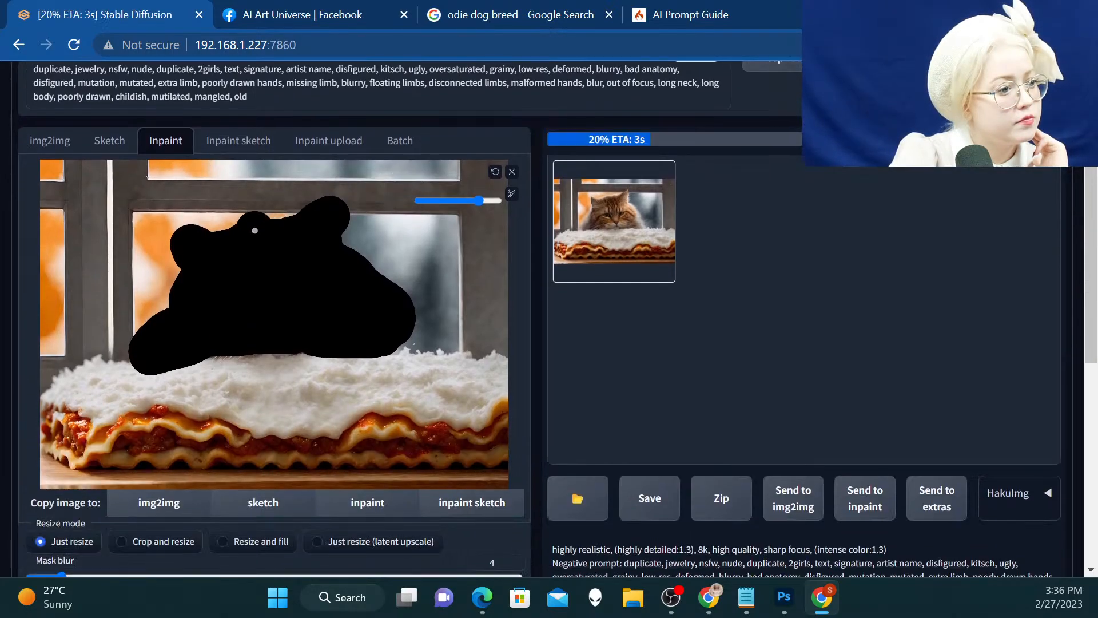
{"action": "right_click", "coordinate": [579, 227]}
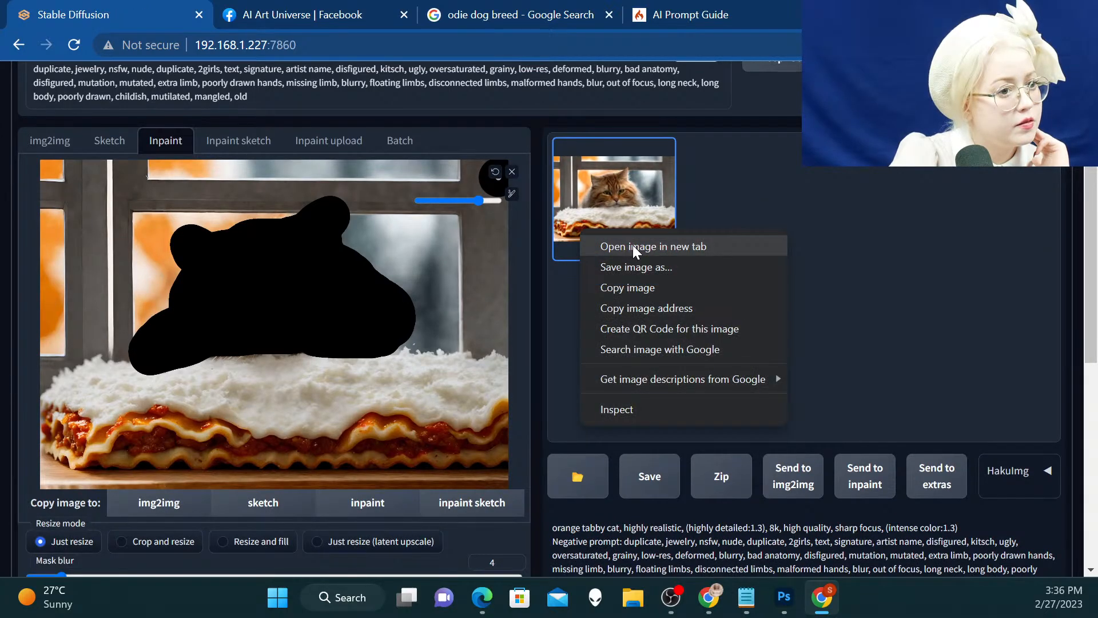
{"action": "left_click", "coordinate": [634, 267]}
{"action": "left_click", "coordinate": [283, 20]}
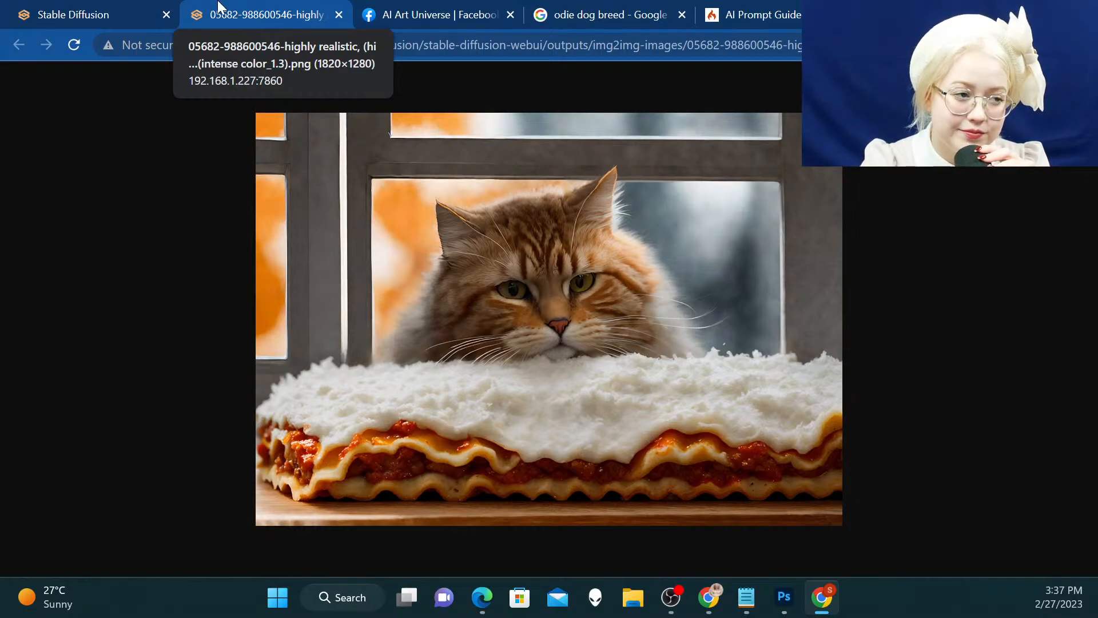
{"action": "left_click", "coordinate": [338, 14]}
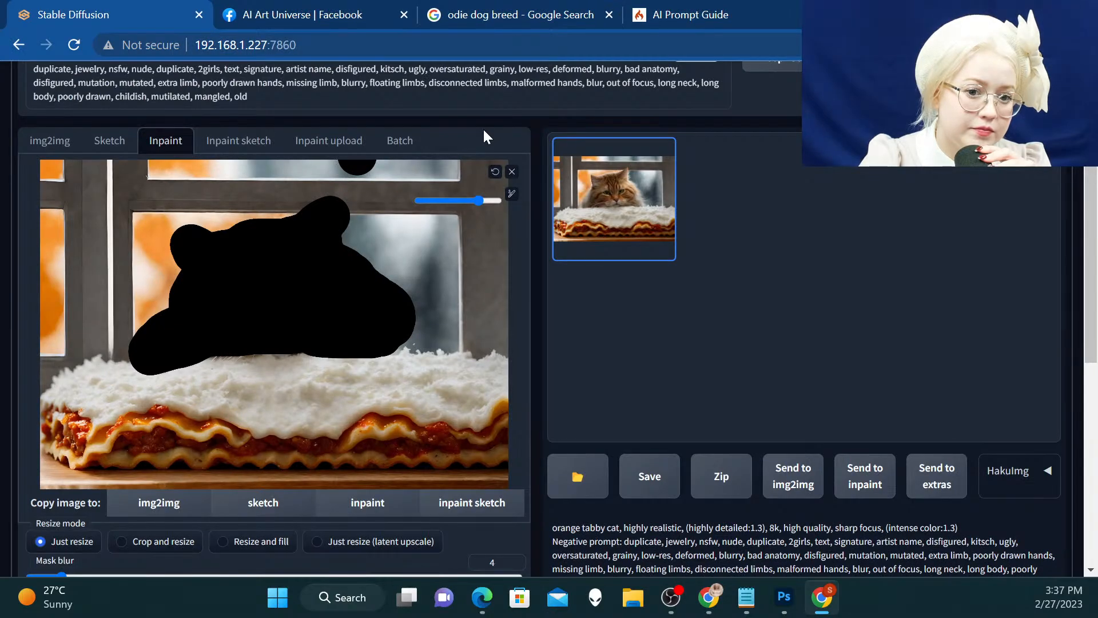
Clear the masked image from the inpainting canvas and send the newest result to inpainting
{"action": "scroll", "coordinate": [484, 138], "scroll_direction": "down", "scroll_amount": 7}
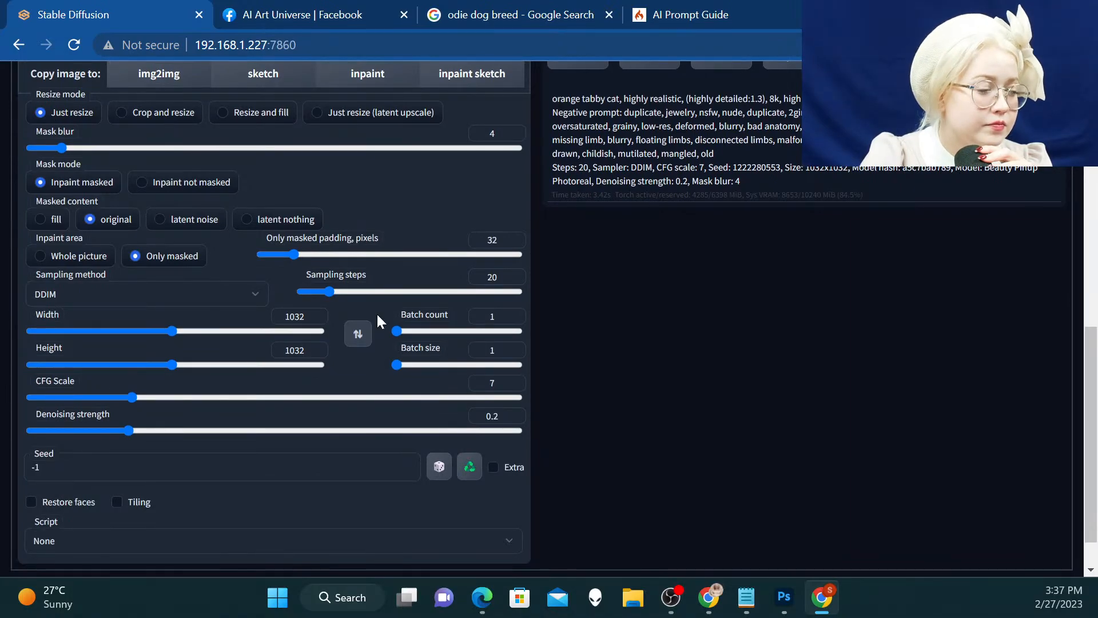
{"action": "scroll", "coordinate": [377, 312], "scroll_direction": "up", "scroll_amount": 8}
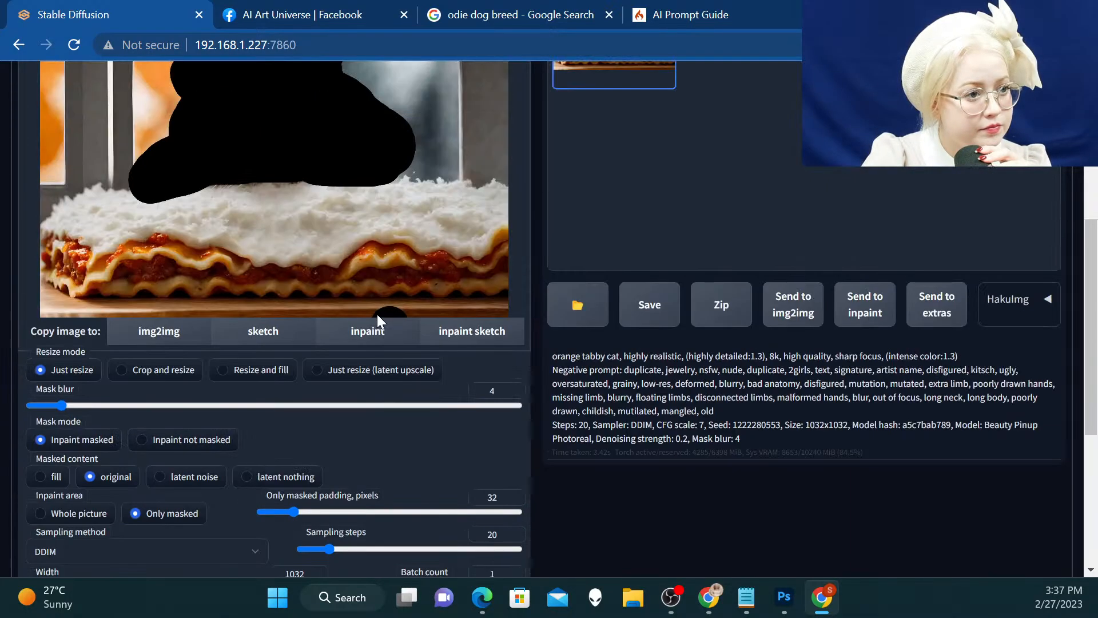
{"action": "scroll", "coordinate": [382, 302], "scroll_direction": "down", "scroll_amount": 1}
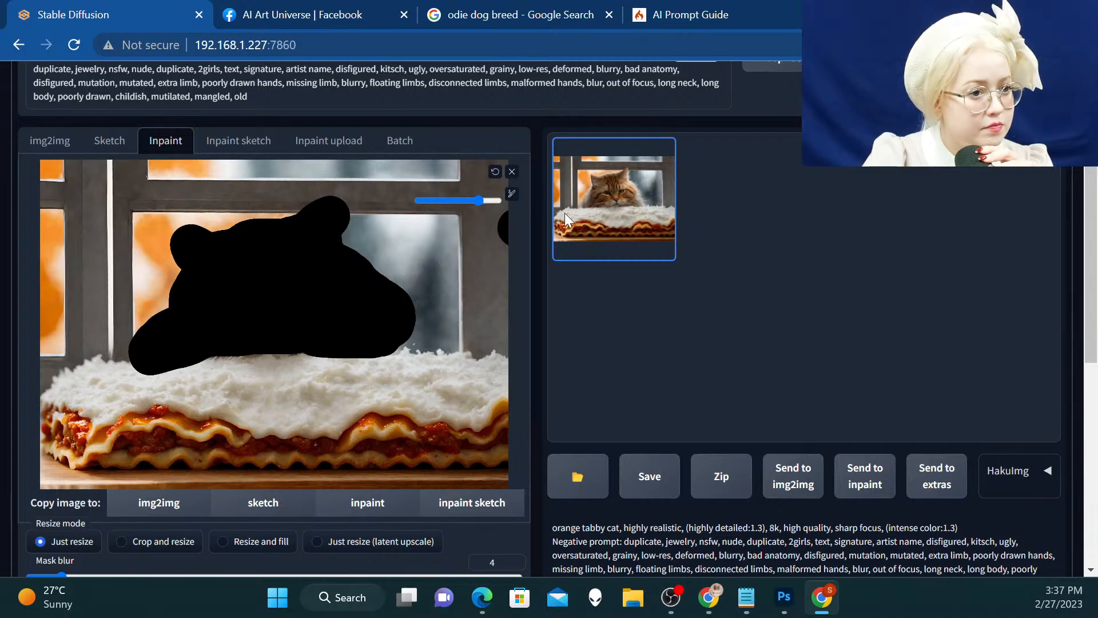
{"action": "left_click", "coordinate": [512, 172]}
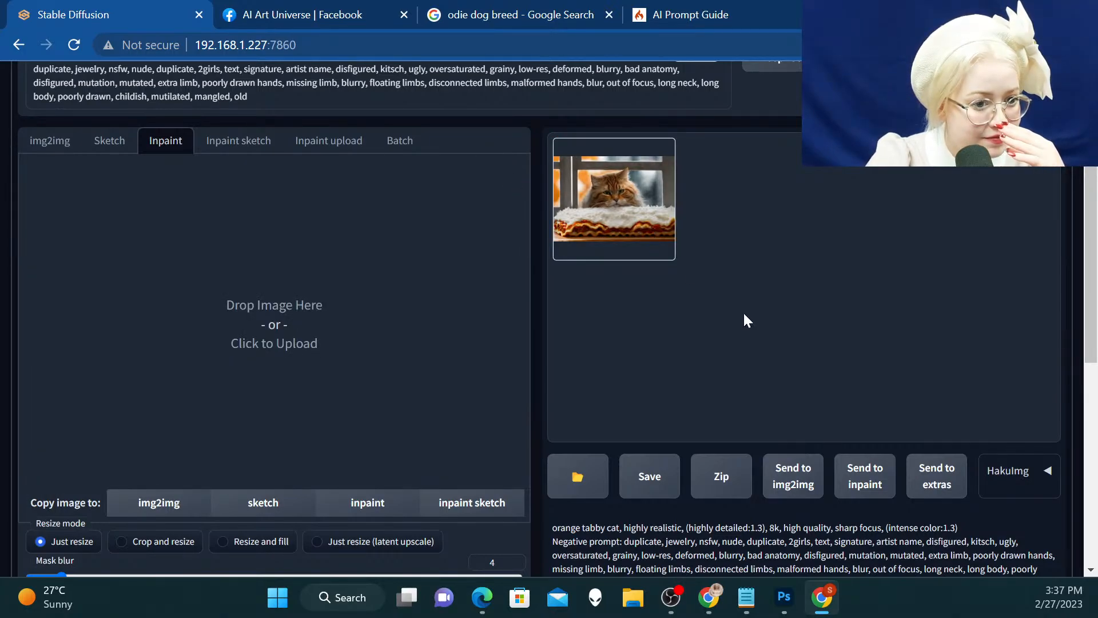
{"action": "left_click", "coordinate": [862, 480]}
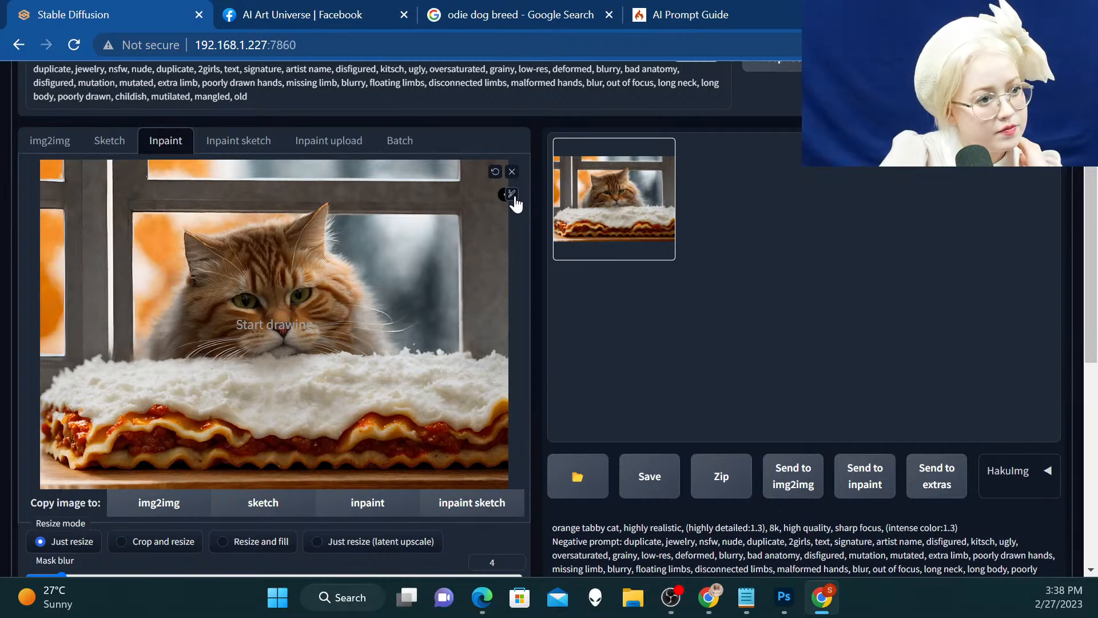
Mask the cat's face and both ears with a larger brush and generate the masked area
{"action": "left_click", "coordinate": [512, 196]}
{"action": "left_click_drag", "start_coordinate": [450, 201], "coordinate": [476, 207]}
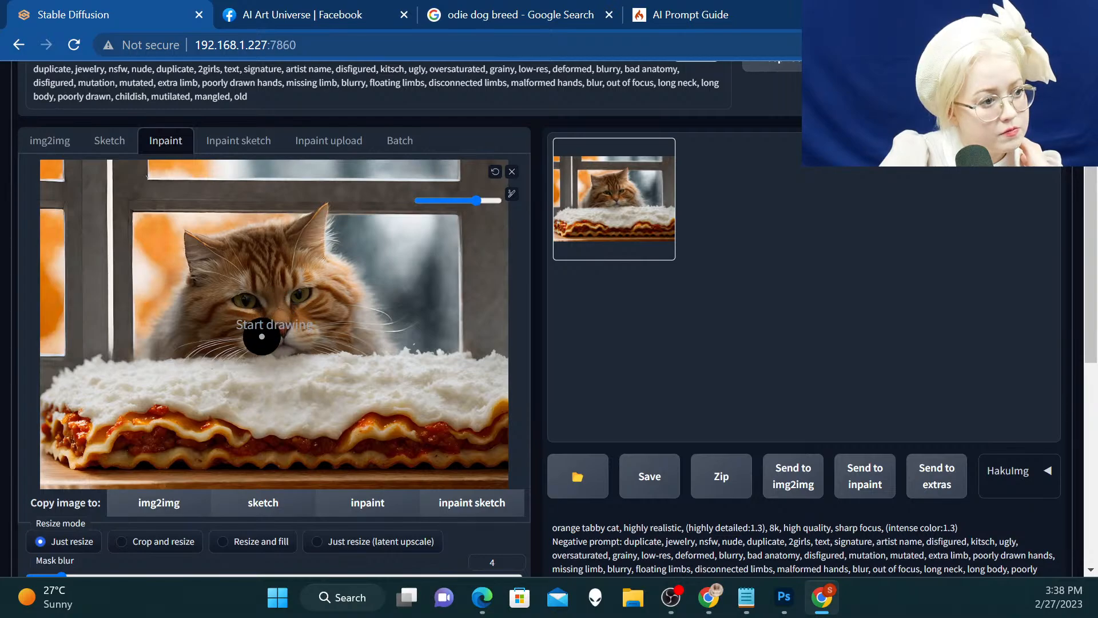
{"action": "mouse_move", "coordinate": [261, 336]}
{"action": "left_mouse_down"}
{"action": "mouse_move", "coordinate": [213, 314]}
{"action": "mouse_move", "coordinate": [200, 242]}
{"action": "mouse_move", "coordinate": [209, 254]}
{"action": "mouse_move", "coordinate": [310, 231]}
{"action": "mouse_move", "coordinate": [330, 211]}
{"action": "mouse_move", "coordinate": [319, 239]}
{"action": "mouse_move", "coordinate": [347, 269]}
{"action": "mouse_move", "coordinate": [351, 307]}
{"action": "mouse_move", "coordinate": [274, 337]}
{"action": "mouse_move", "coordinate": [254, 306]}
{"action": "mouse_move", "coordinate": [259, 270]}
{"action": "mouse_move", "coordinate": [297, 260]}
{"action": "mouse_move", "coordinate": [325, 280]}
{"action": "mouse_move", "coordinate": [288, 306]}
{"action": "mouse_move", "coordinate": [235, 288]}
{"action": "mouse_move", "coordinate": [243, 272]}
{"action": "mouse_move", "coordinate": [316, 302]}
{"action": "left_mouse_up"}
{"action": "scroll", "coordinate": [316, 302], "scroll_direction": "up", "scroll_amount": 1}
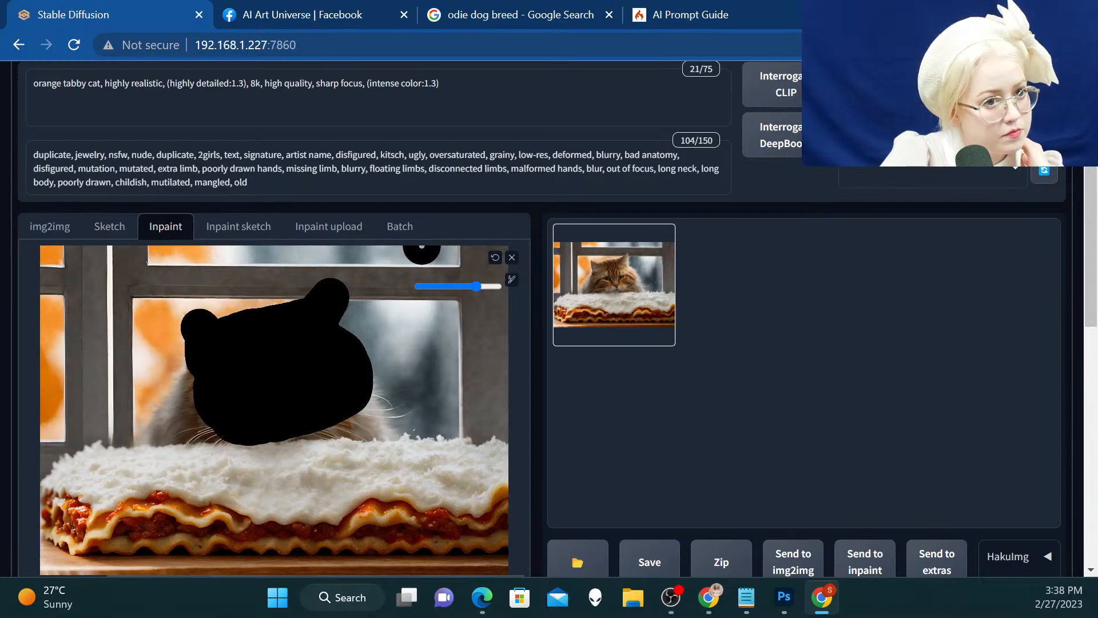
{"action": "left_click", "coordinate": [938, 86]}
Open the new inpainted result in a separate browser tab and examine the cat's face at full size
{"action": "scroll", "coordinate": [826, 307], "scroll_direction": "down", "scroll_amount": 1}
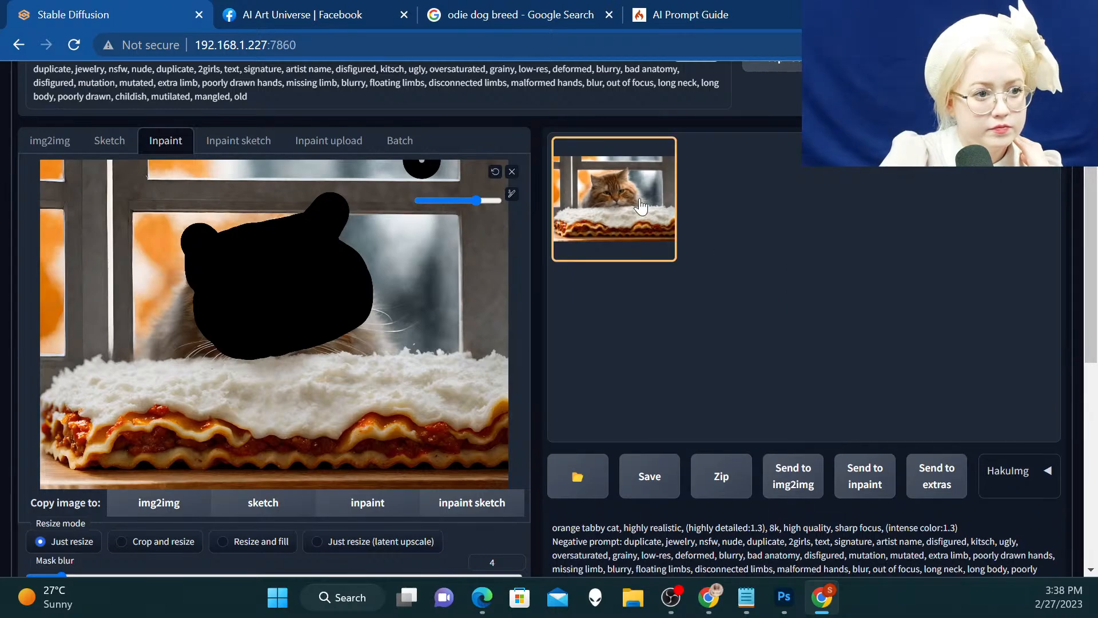
{"action": "right_click", "coordinate": [641, 206]}
{"action": "left_click", "coordinate": [676, 216]}
{"action": "left_click", "coordinate": [250, 12]}
{"action": "left_click", "coordinate": [507, 273]}
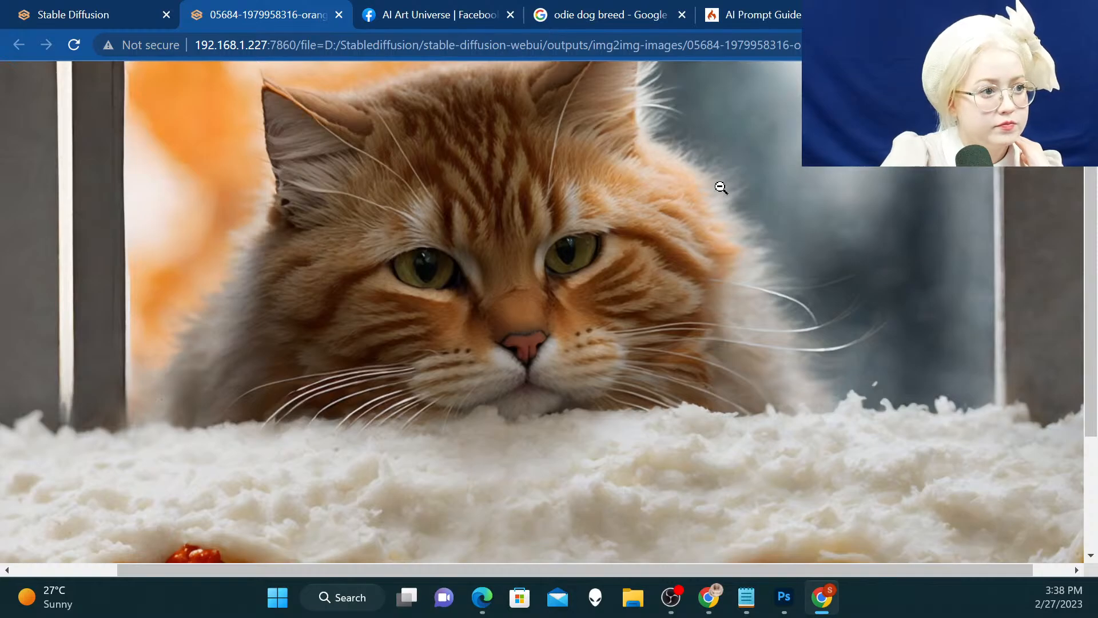
{"action": "scroll", "coordinate": [720, 188], "scroll_direction": "up", "scroll_amount": 2}
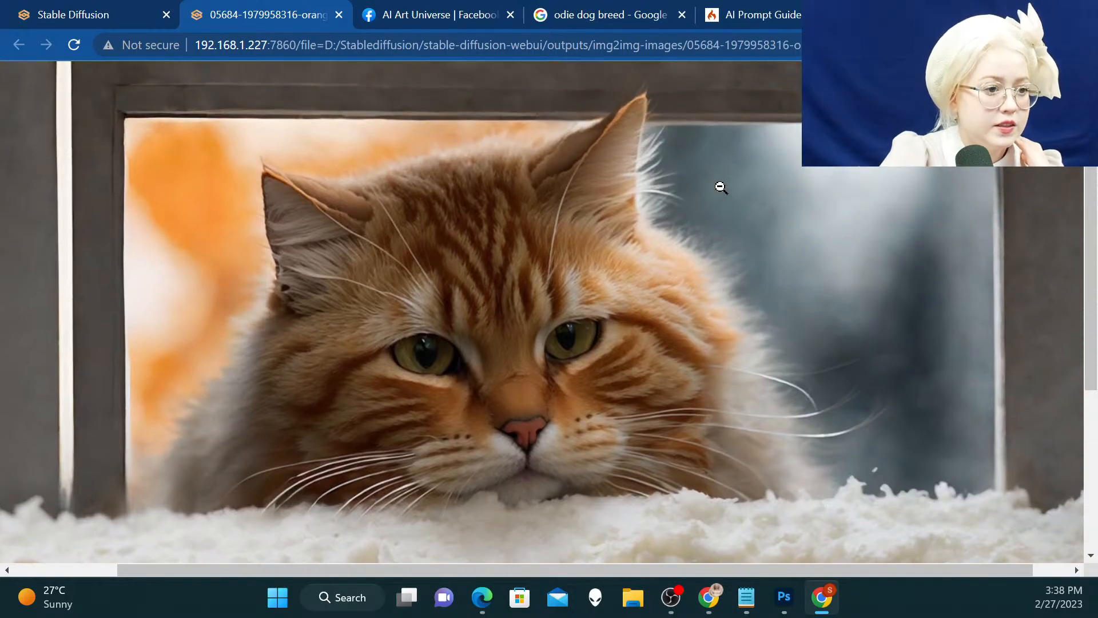
Return to the inpainting page, set the batch count to 6 and generate variations of the masked cat head
{"action": "left_click", "coordinate": [95, 7]}
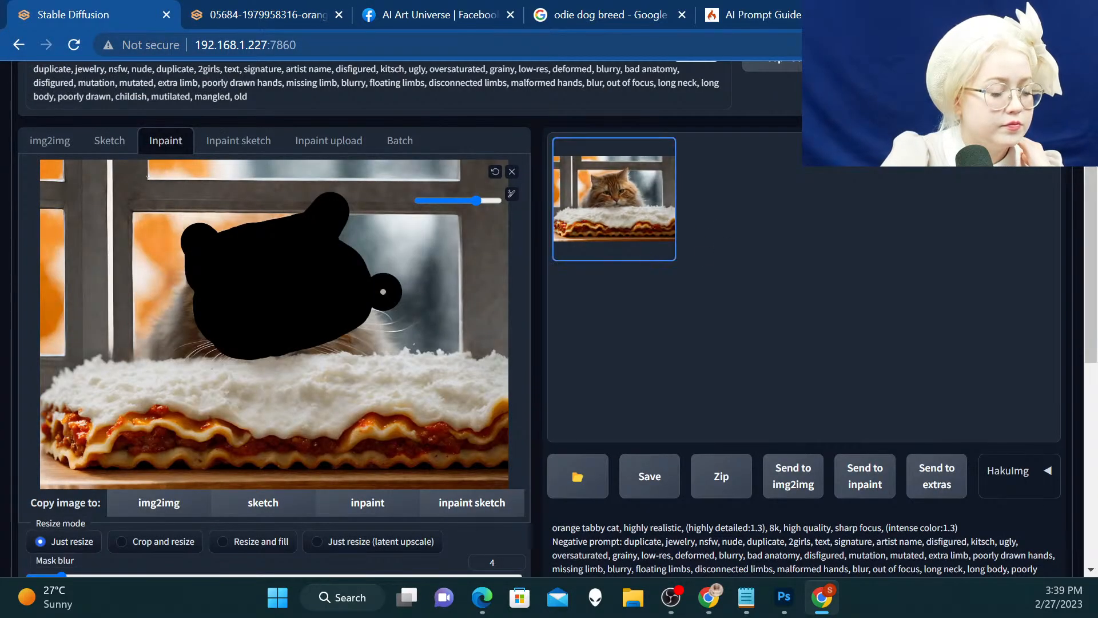
{"action": "scroll", "coordinate": [383, 292], "scroll_direction": "down", "scroll_amount": 5}
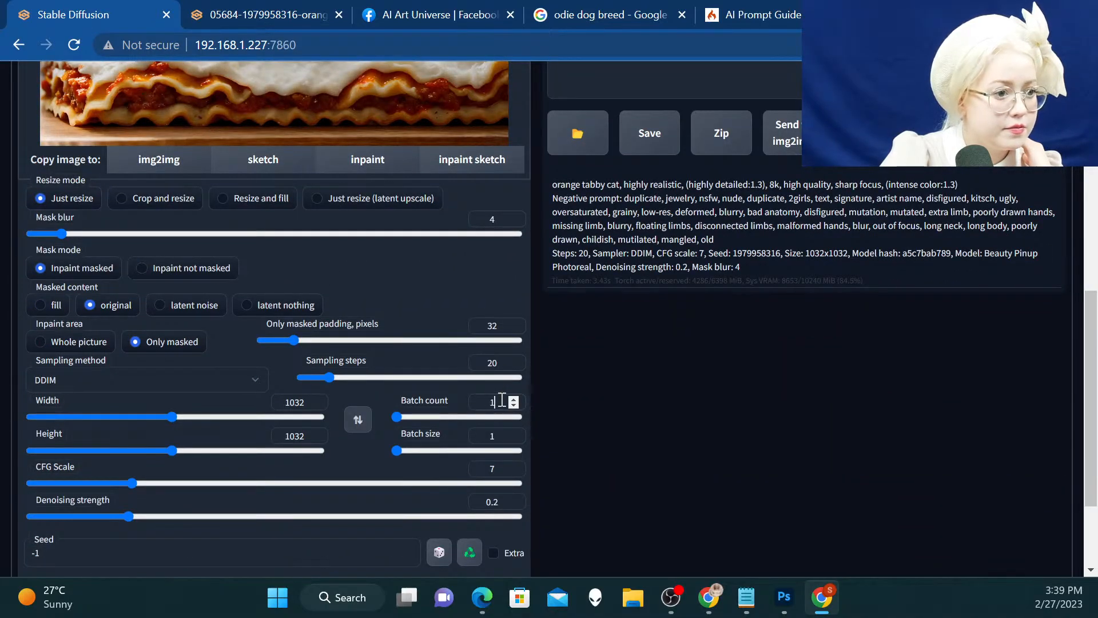
{"action": "key", "text": "BackSpace"}
{"action": "type", "text": "4"}
{"action": "scroll", "coordinate": [485, 399], "scroll_direction": "up", "scroll_amount": 10}
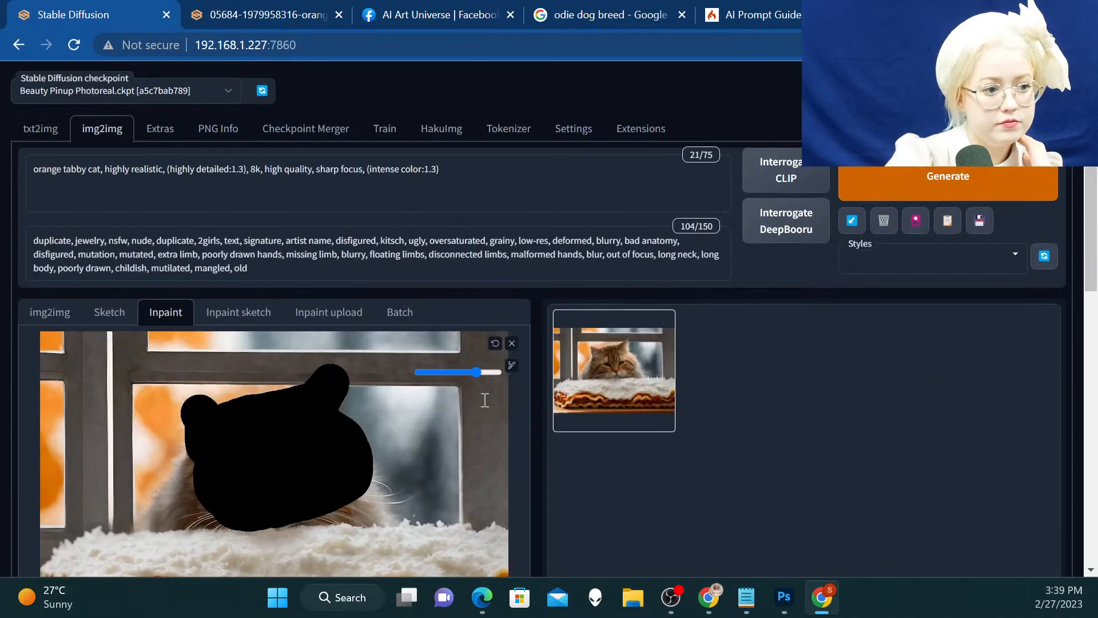
{"action": "left_click", "coordinate": [863, 184]}
Examine the grid of generated cat variations in the enlarged view and close it
{"action": "scroll", "coordinate": [900, 297], "scroll_direction": "down", "scroll_amount": 3}
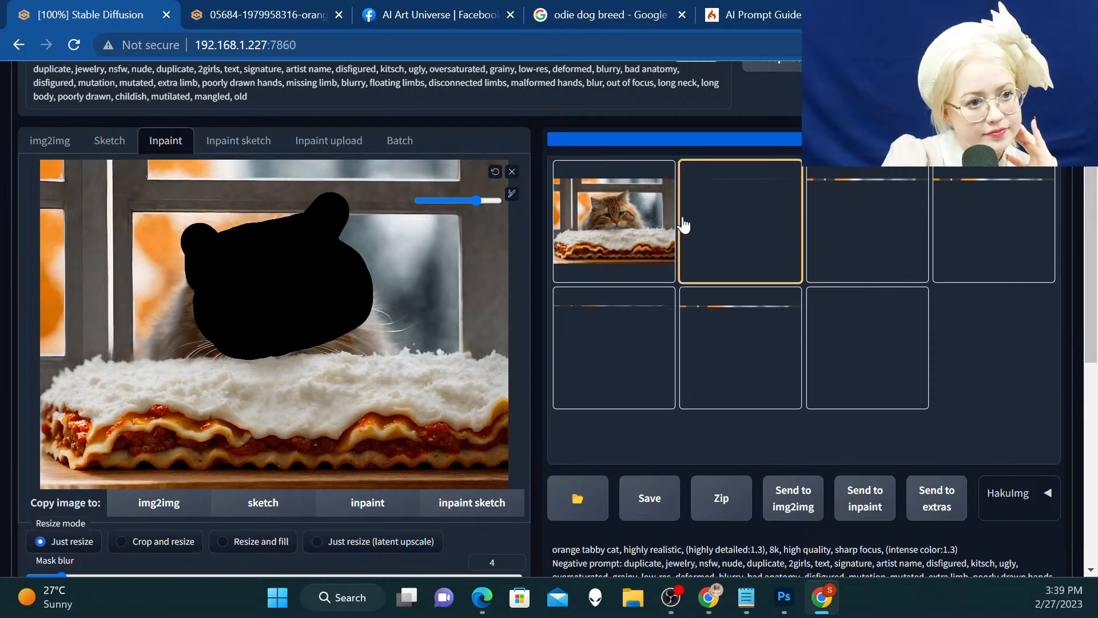
{"action": "left_click", "coordinate": [617, 213]}
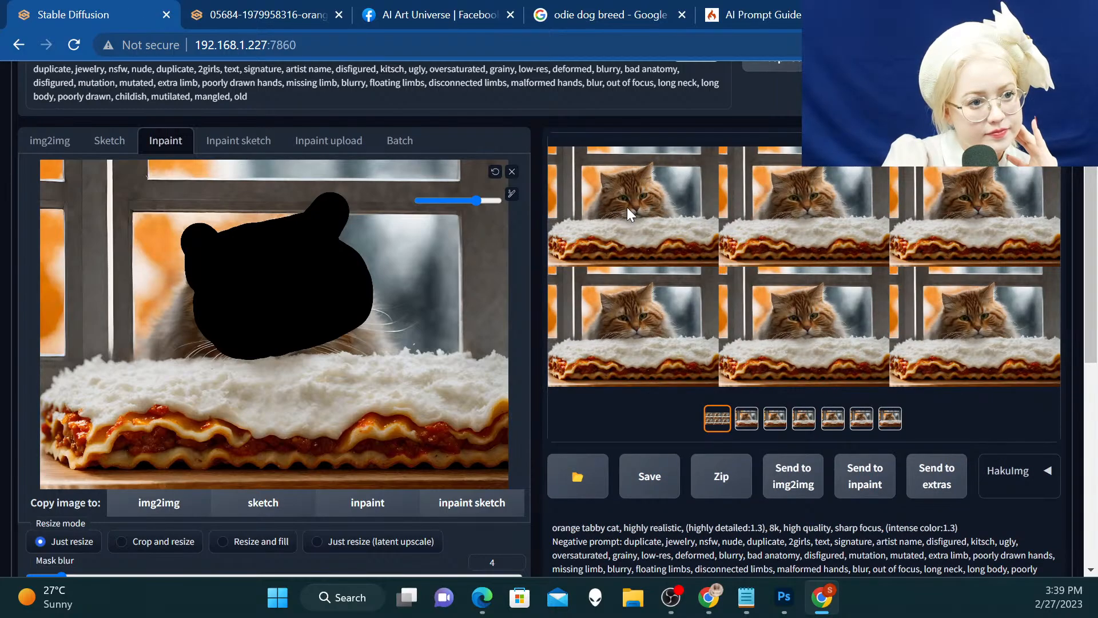
{"action": "left_click", "coordinate": [629, 207]}
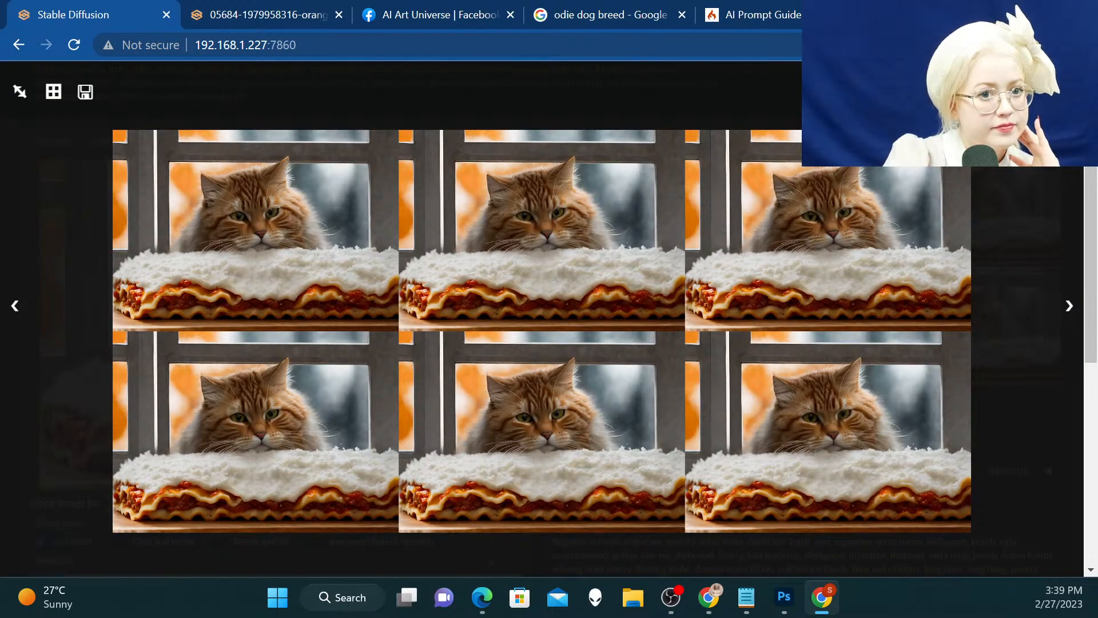
{"action": "key", "text": "Escape"}
Set the denoising strength to 0.6 and generate a new batch of the masked cat head
{"action": "scroll", "coordinate": [462, 413], "scroll_direction": "down", "scroll_amount": 10}
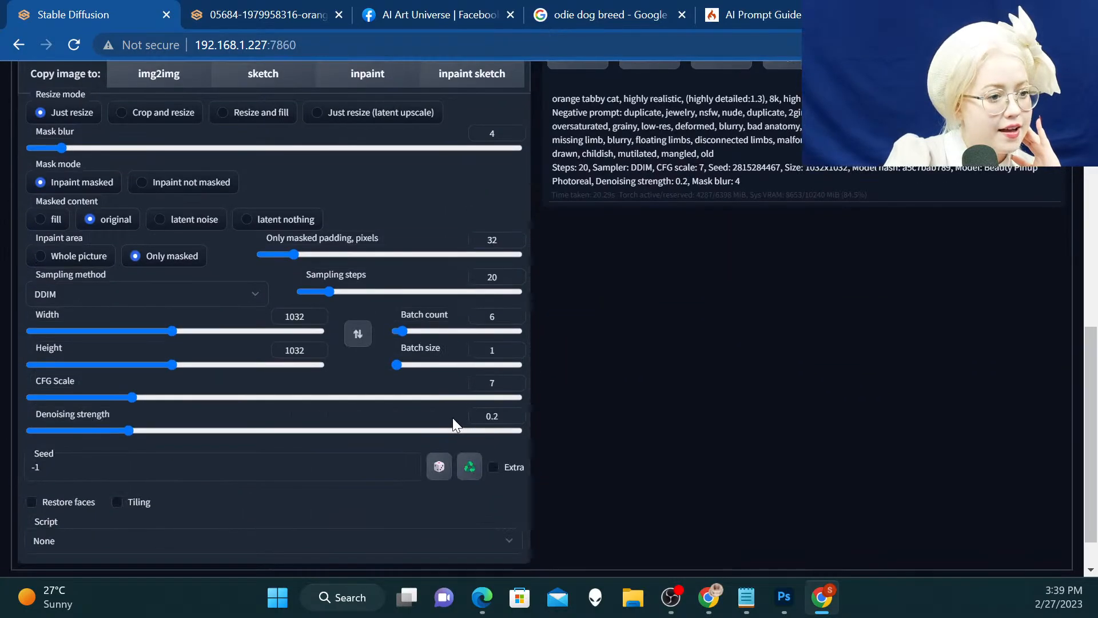
{"action": "key", "text": "BackSpace"}
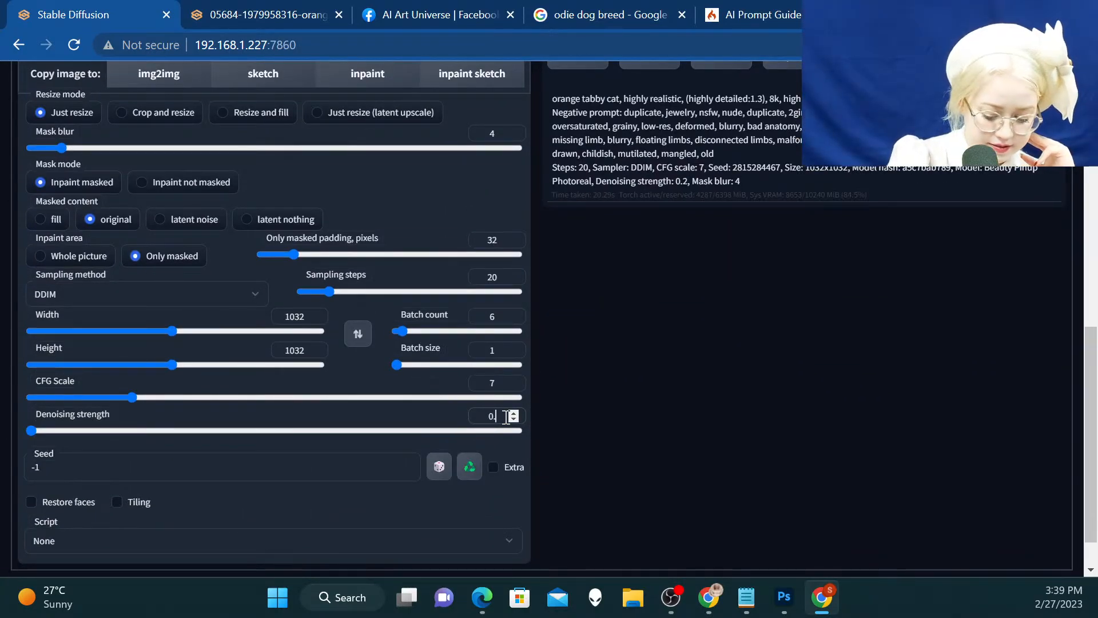
{"action": "type", "text": "6"}
{"action": "scroll", "coordinate": [506, 416], "scroll_direction": "up", "scroll_amount": 1}
{"action": "scroll", "coordinate": [506, 417], "scroll_direction": "up", "scroll_amount": 10}
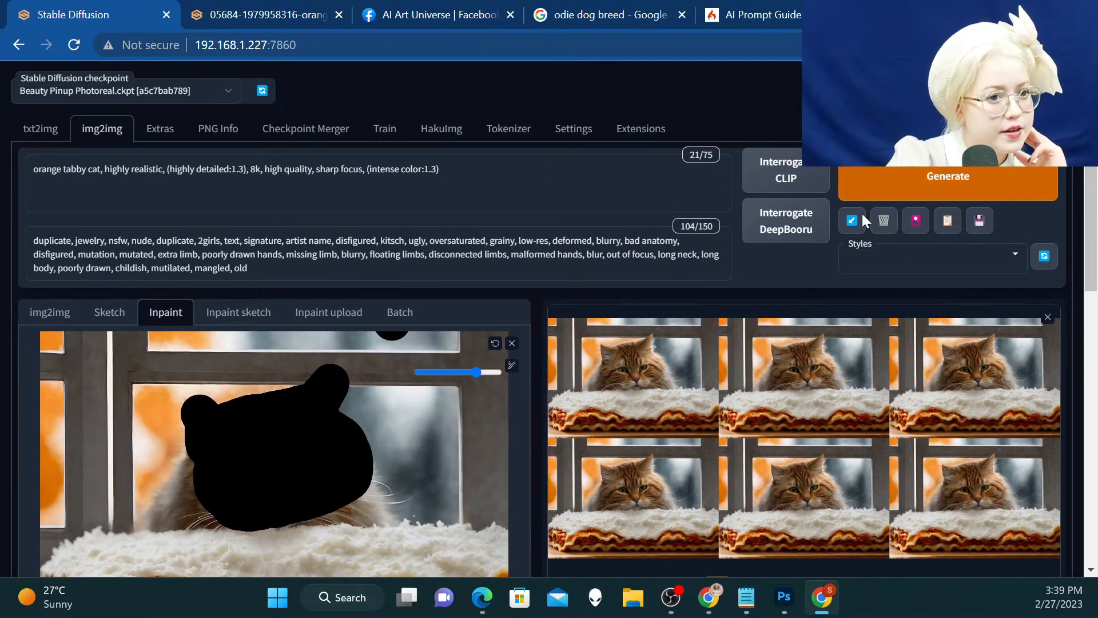
{"action": "left_click", "coordinate": [938, 189]}
Enlarge the new results and compare the cat's eyes, ears and whiskers across the individual variations
{"action": "scroll", "coordinate": [902, 280], "scroll_direction": "down", "scroll_amount": 3}
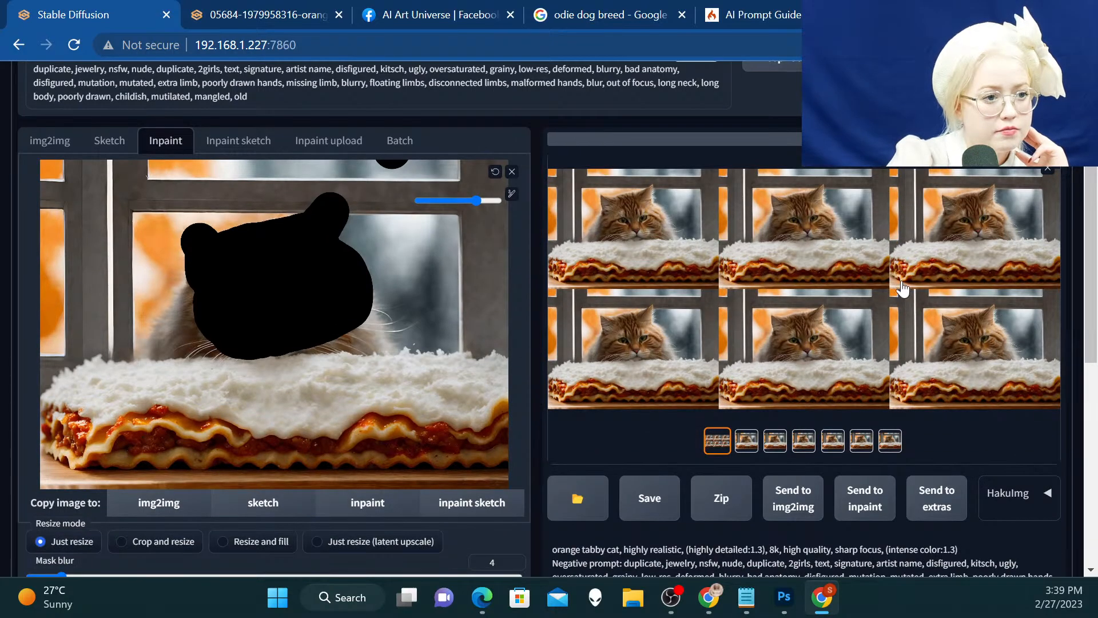
{"action": "scroll", "coordinate": [902, 288], "scroll_direction": "up", "scroll_amount": 2}
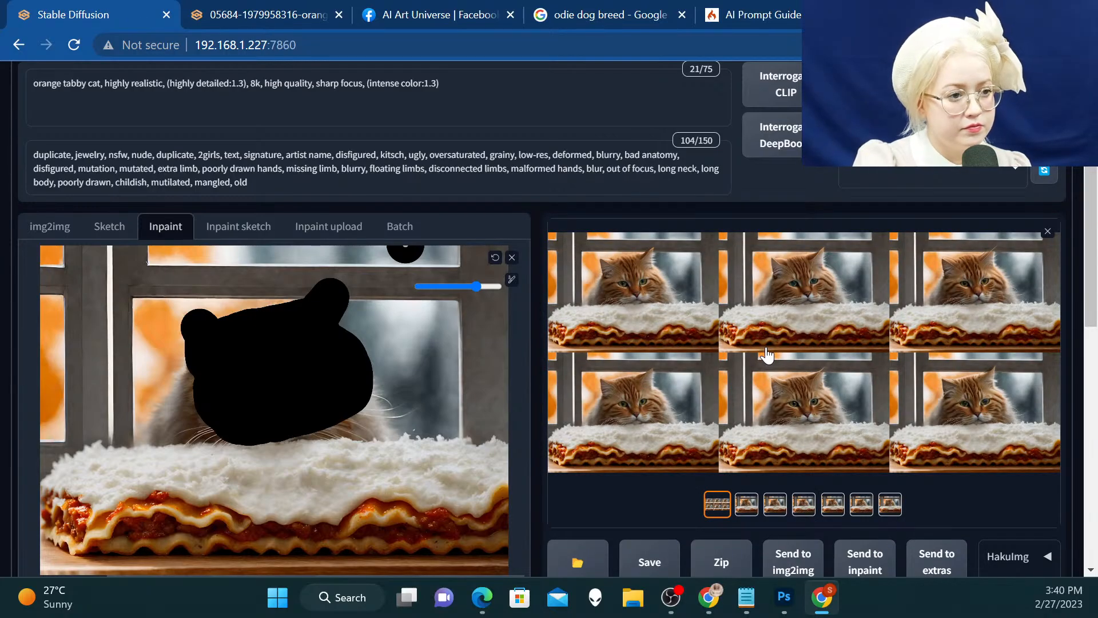
{"action": "left_click", "coordinate": [653, 309]}
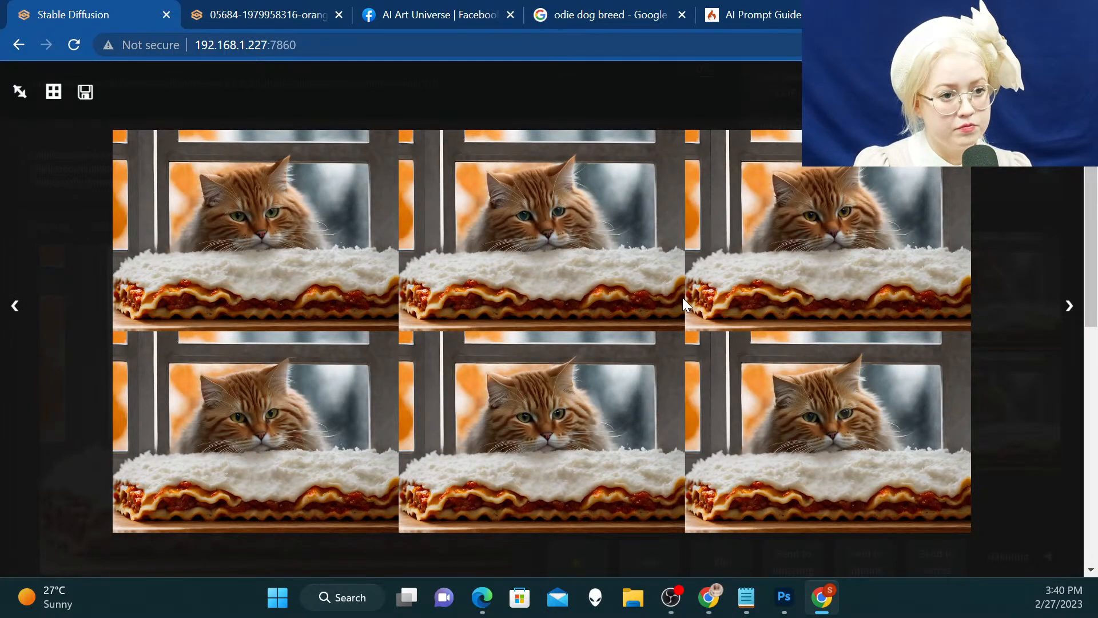
{"action": "key", "text": "Right"}
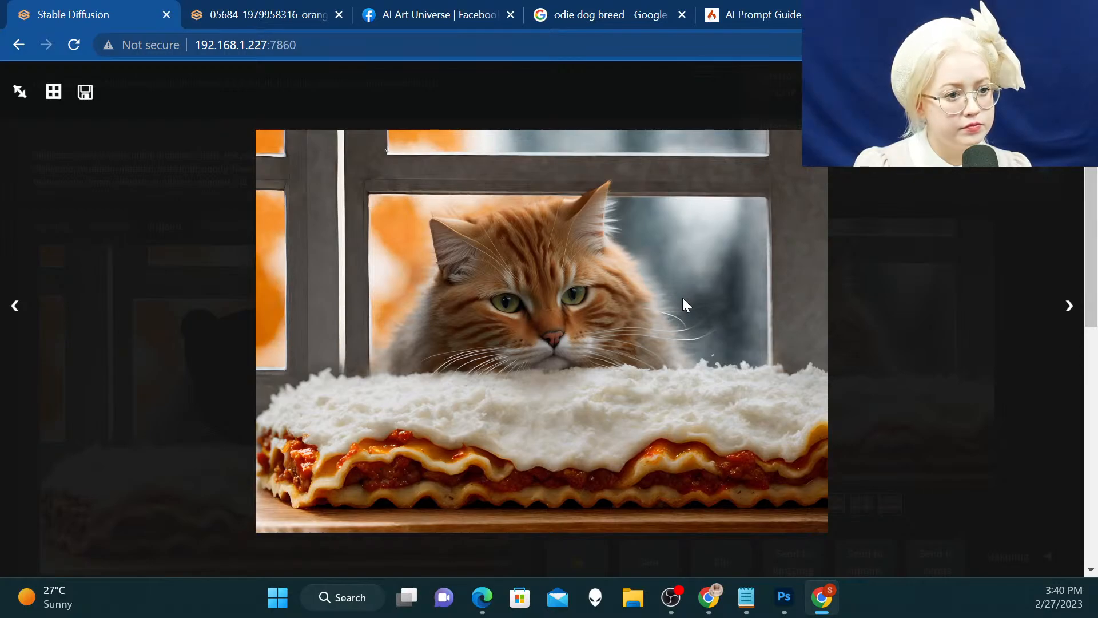
{"action": "key", "text": "Right"}
{"action": "key", "text": "Right"}
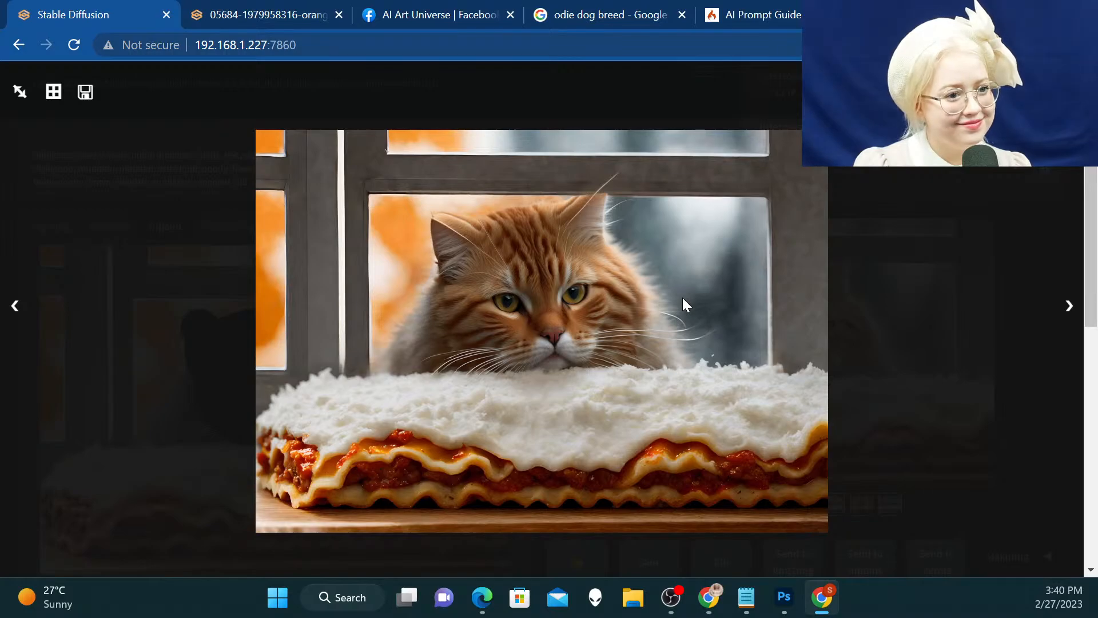
{"action": "key", "text": "Right"}
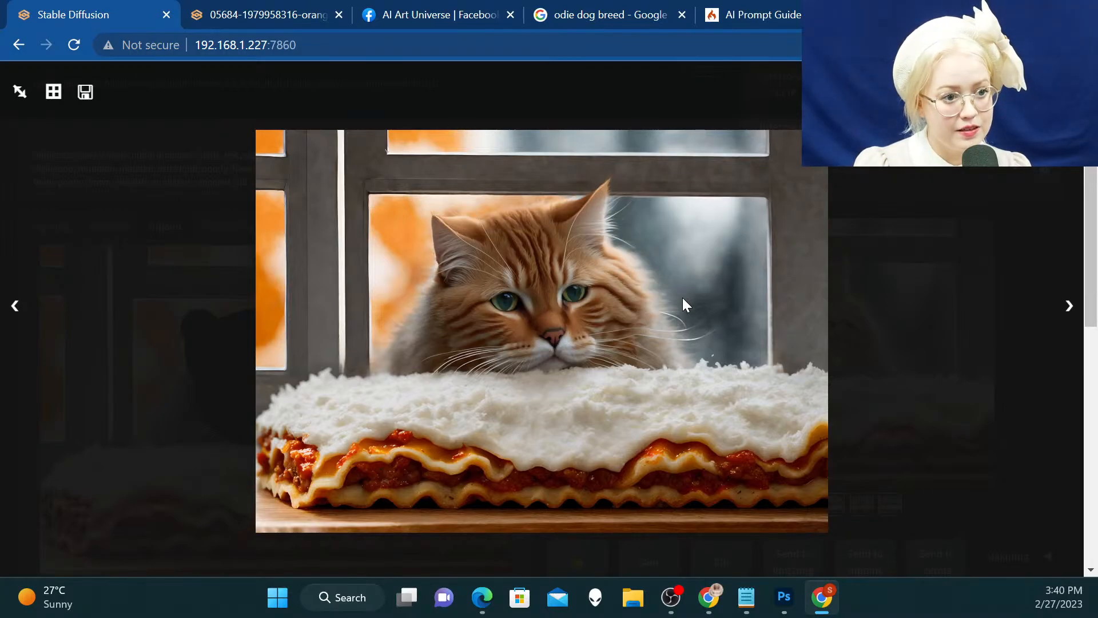
{"action": "key", "text": "Right"}
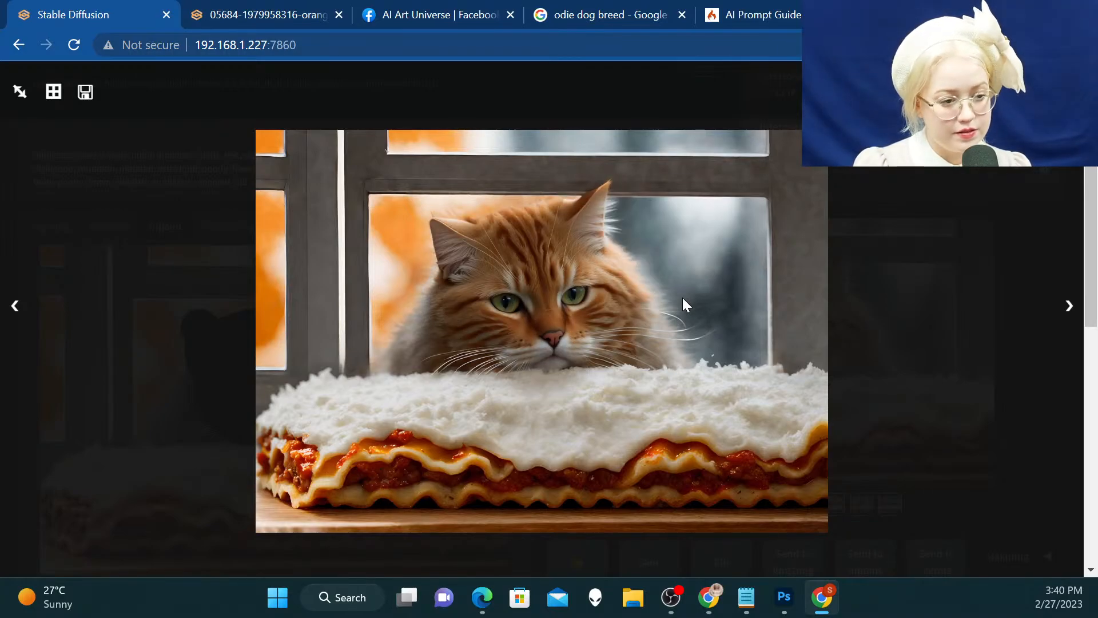
{"action": "key", "text": "Right"}
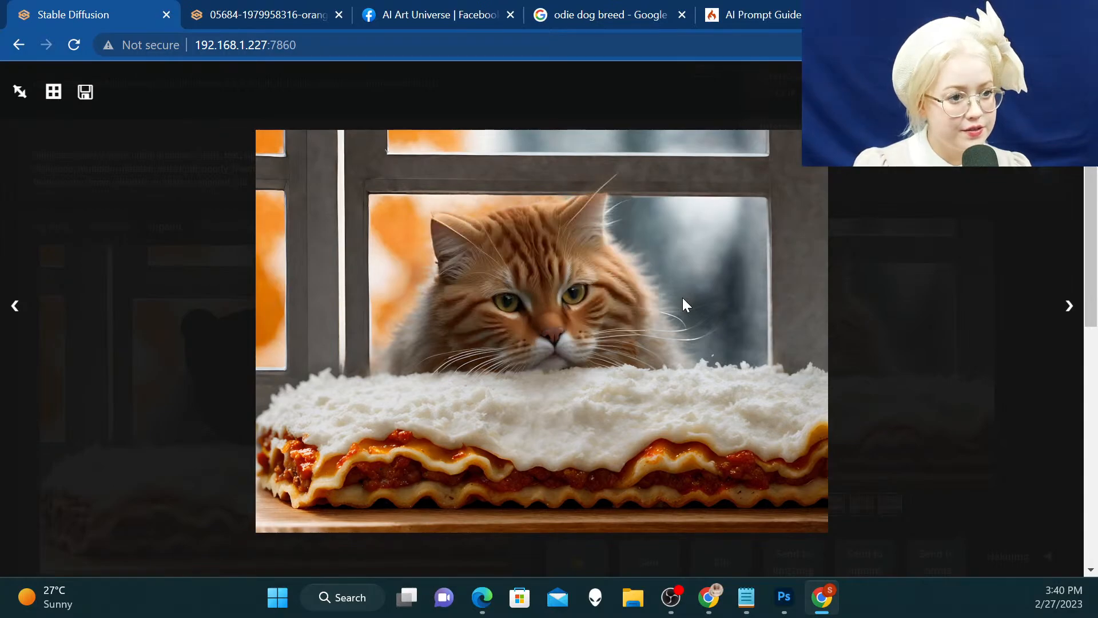
{"action": "key", "text": "Right"}
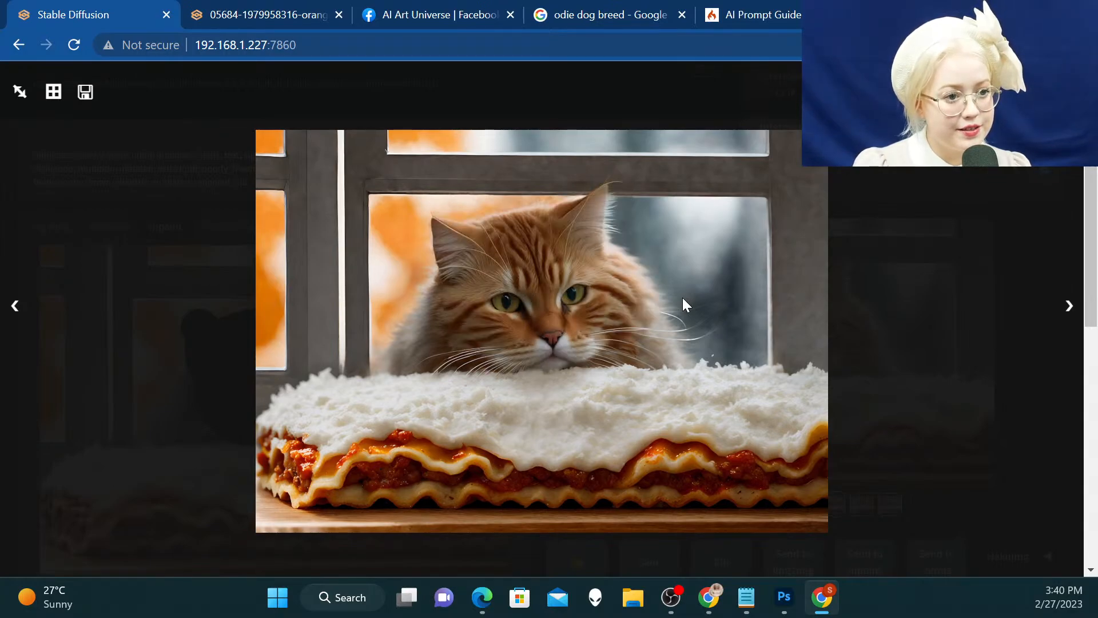
{"action": "key", "text": "Right"}
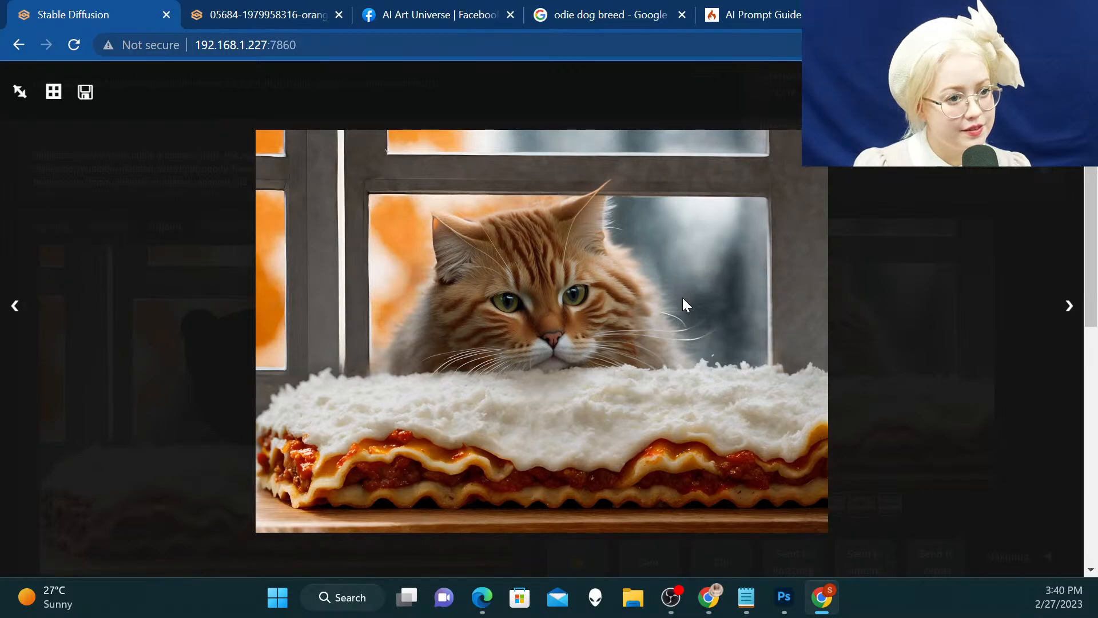
{"action": "key", "text": "Right"}
Switch to the Google results page and search for "garfield eyes" as a visual reference
{"action": "left_click", "coordinate": [595, 14]}
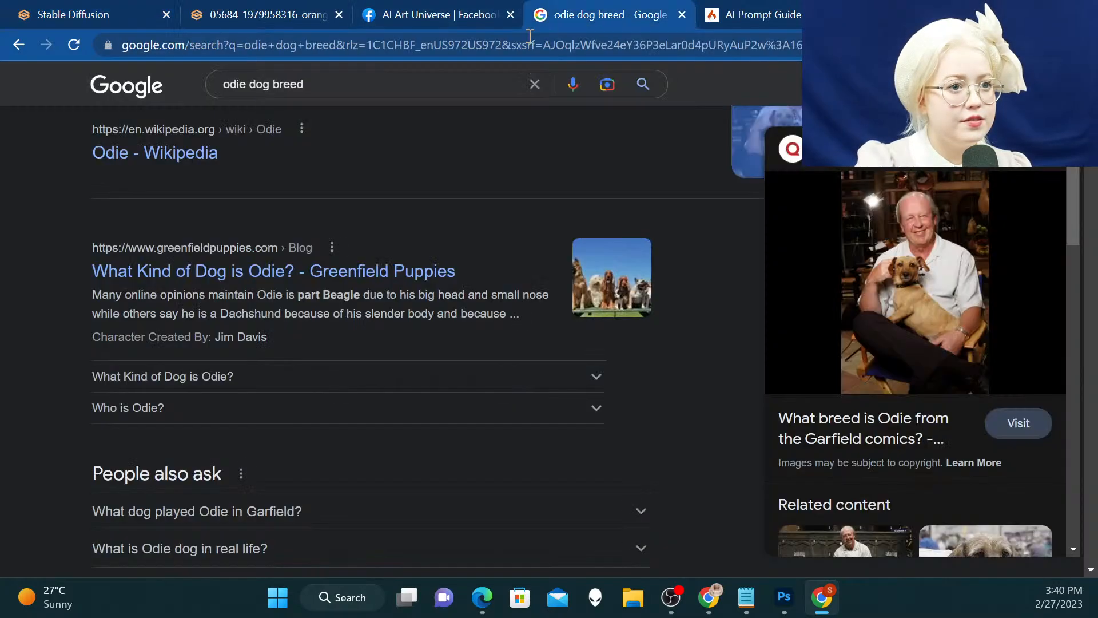
{"action": "left_click_drag", "start_coordinate": [315, 84], "coordinate": [236, 83]}
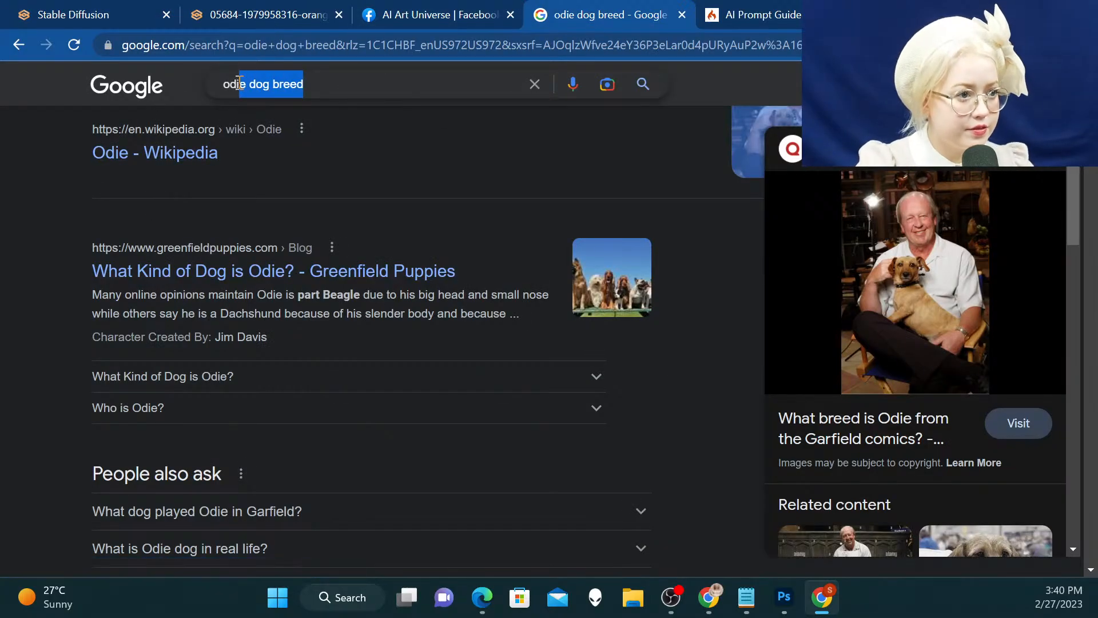
{"action": "type", "text": "odi"}
{"action": "key", "text": "BackSpace"}
{"action": "key", "text": "BackSpace"}
{"action": "key", "text": "BackSpace"}
{"action": "type", "text": "g"}
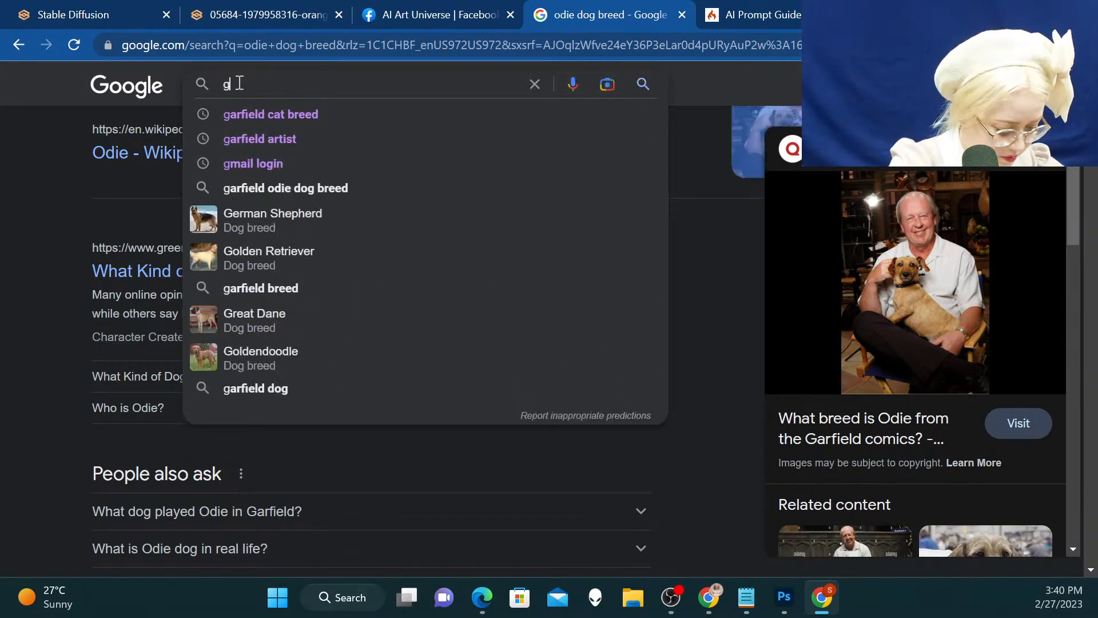
{"action": "type", "text": "arfield eyes"}
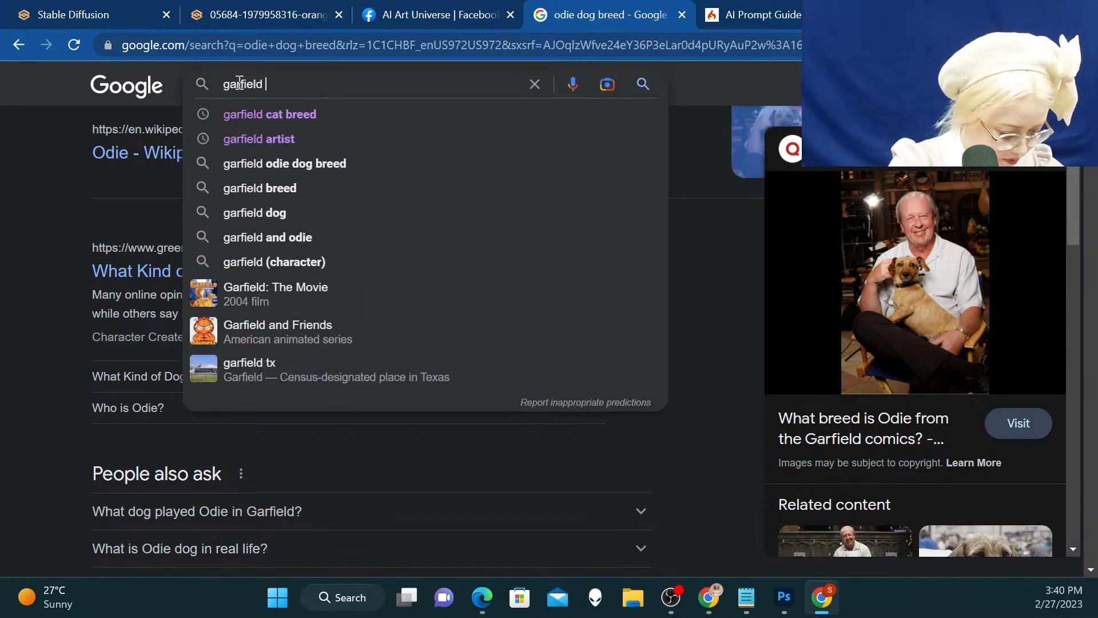
{"action": "key", "text": "Return"}
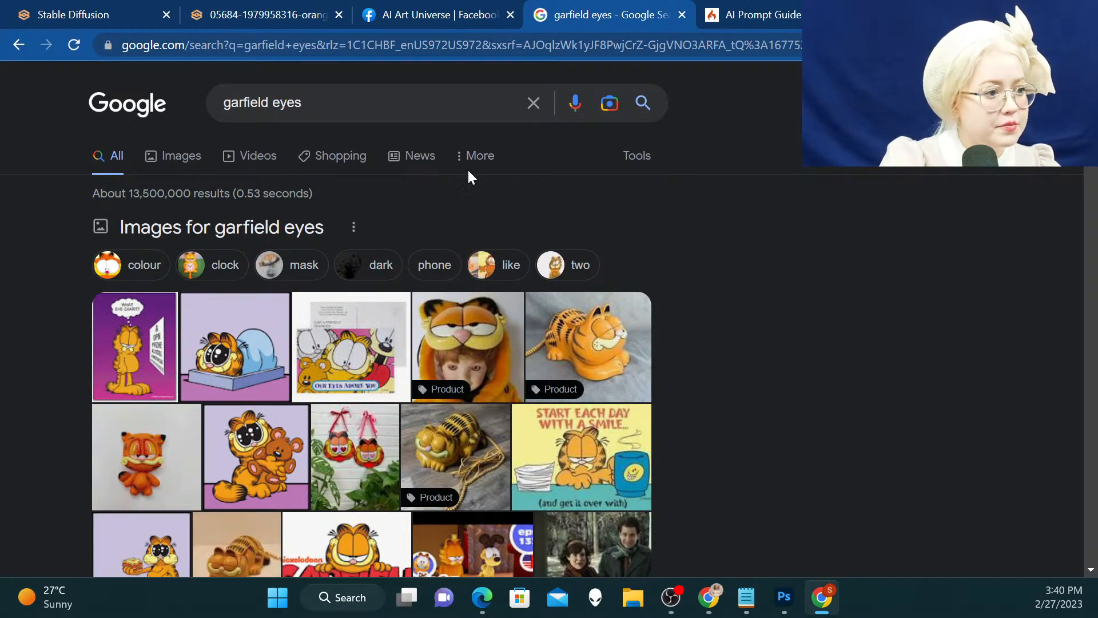
Return to the Stable Diffusion page and compare further enlarged variations of the cat's head
{"action": "left_click", "coordinate": [423, 13]}
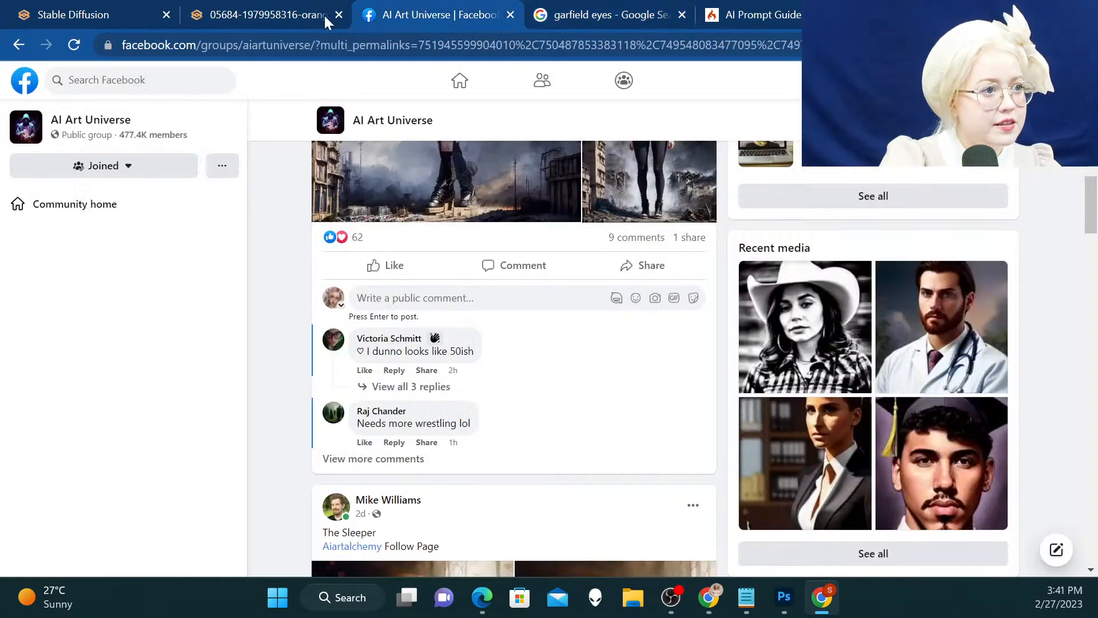
{"action": "left_click", "coordinate": [130, 8]}
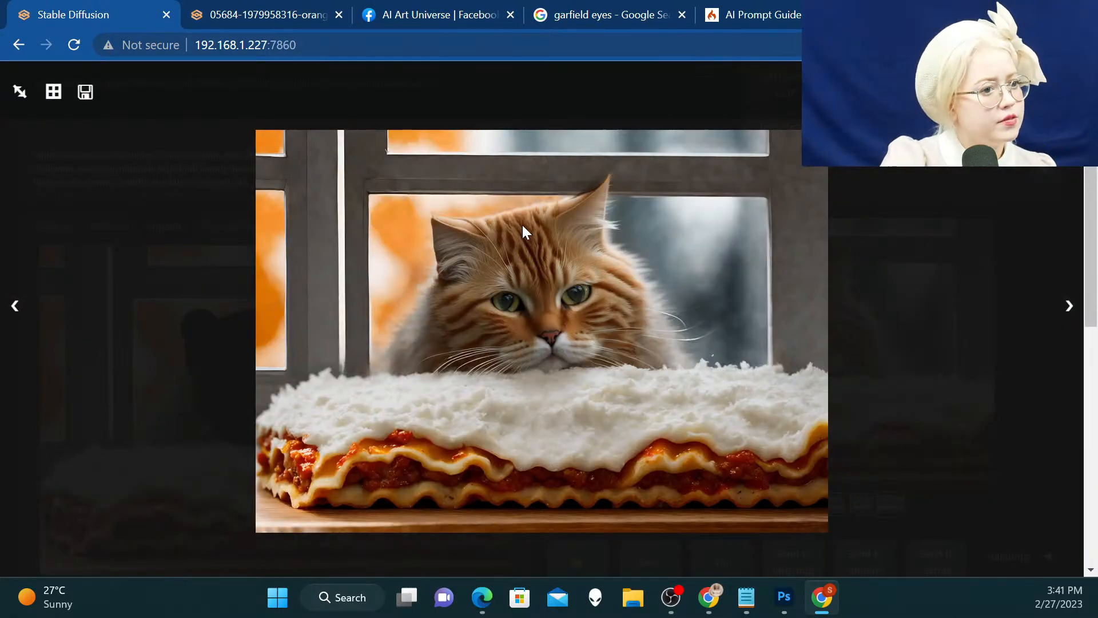
{"action": "key", "text": "Right"}
{"action": "key", "text": "Right"}
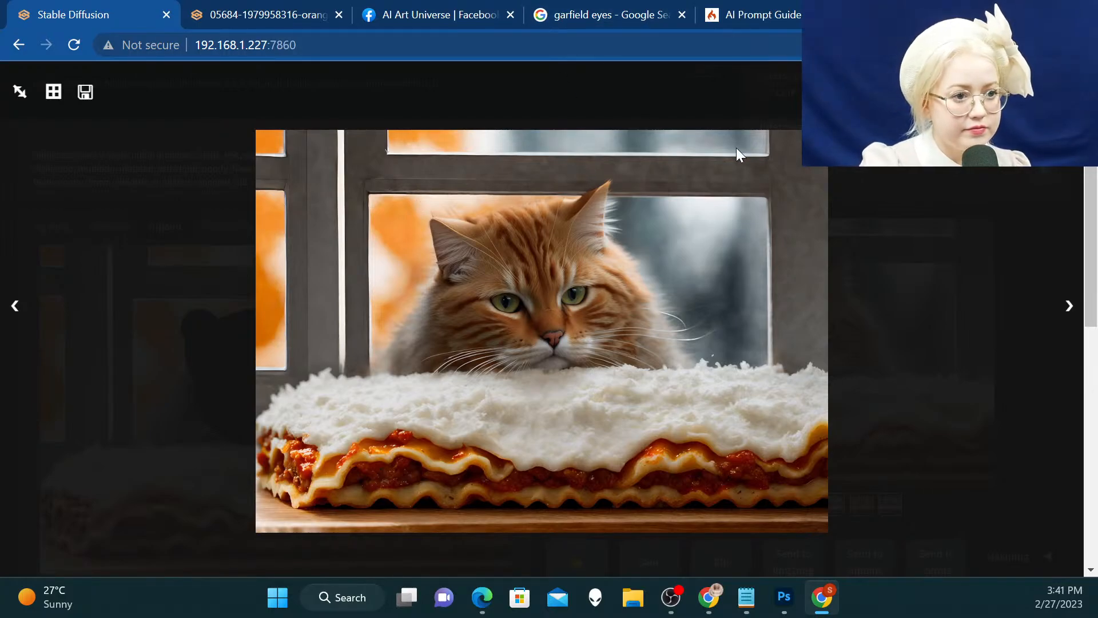
Save the displayed cat variation as a PNG image in the Medium subfolder of the Garfield folder
{"action": "right_click", "coordinate": [567, 228]}
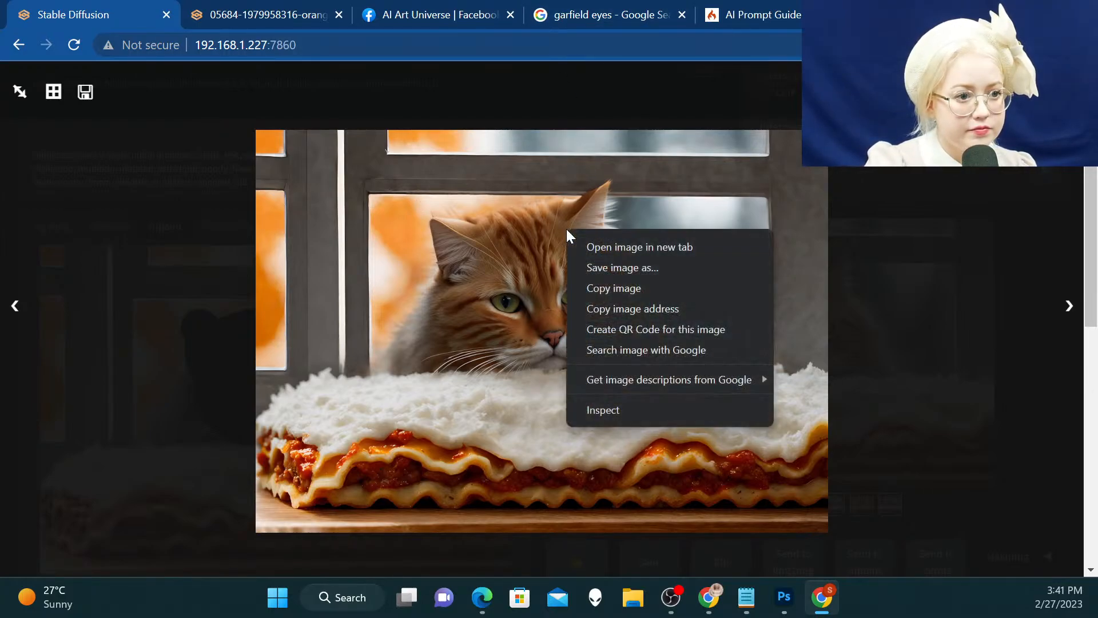
{"action": "left_click", "coordinate": [641, 269]}
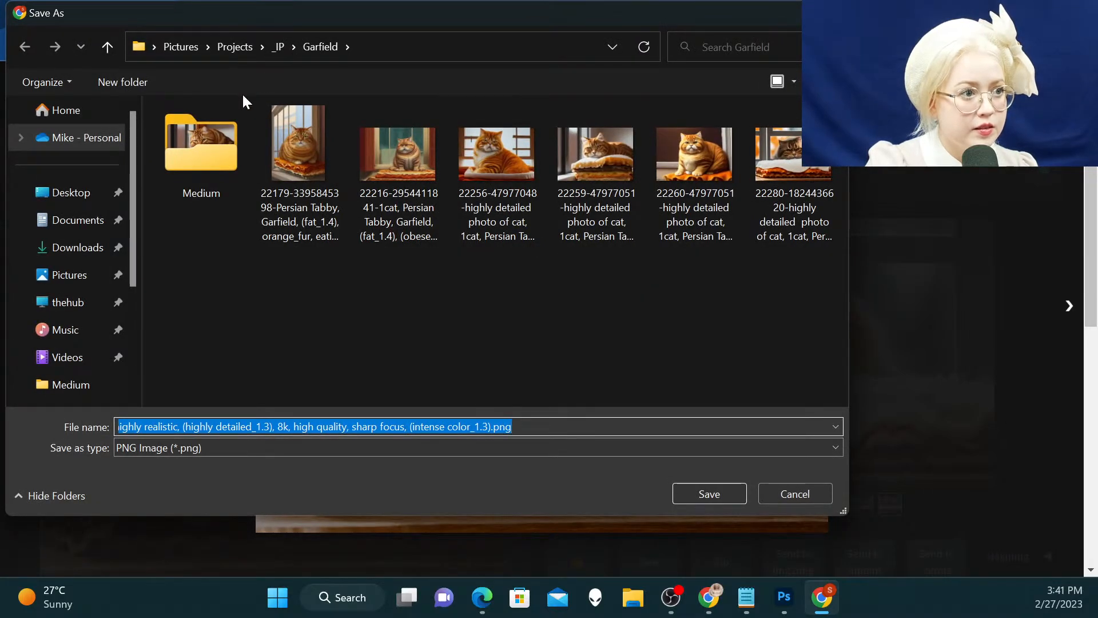
{"action": "double_click", "coordinate": [203, 146]}
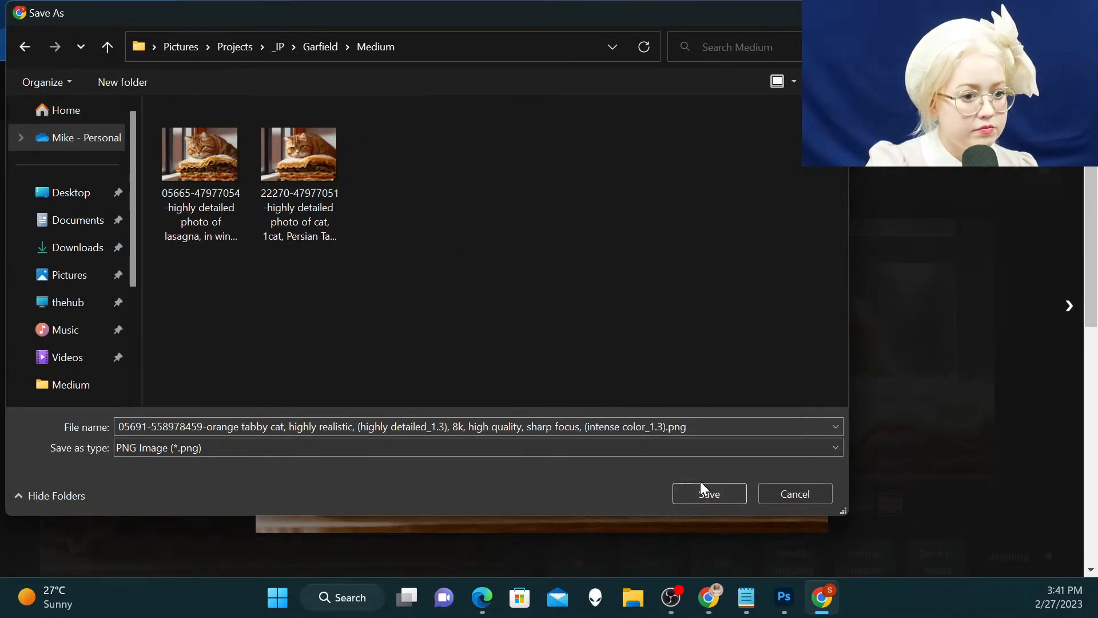
{"action": "left_click", "coordinate": [709, 489]}
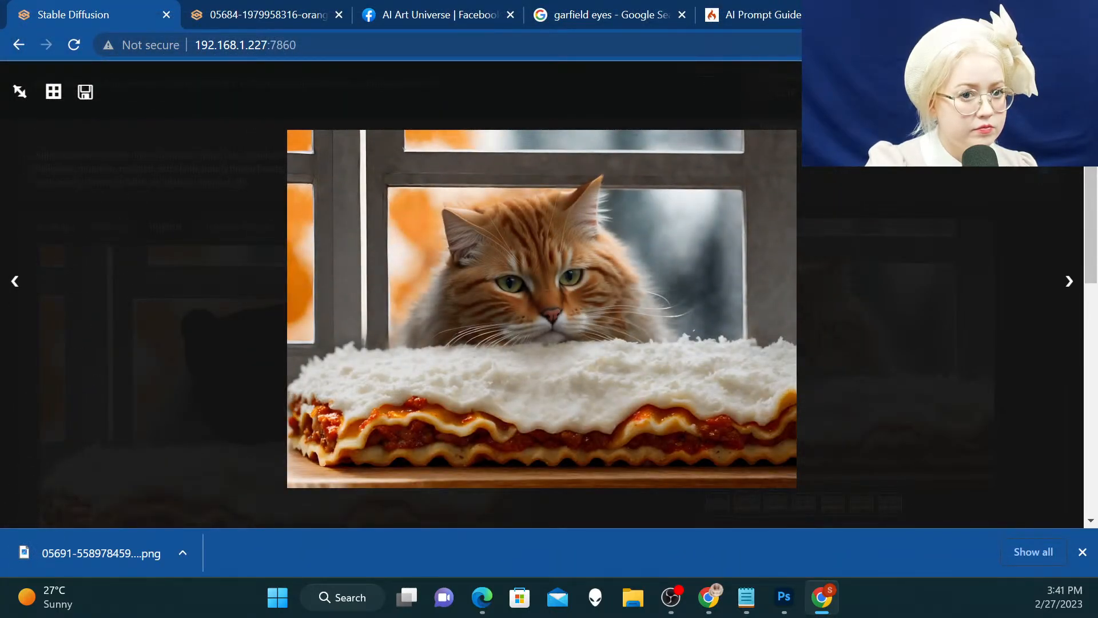
Close the enlarged view and remove the masked cat image from the inpainting canvas
{"action": "left_click", "coordinate": [626, 602]}
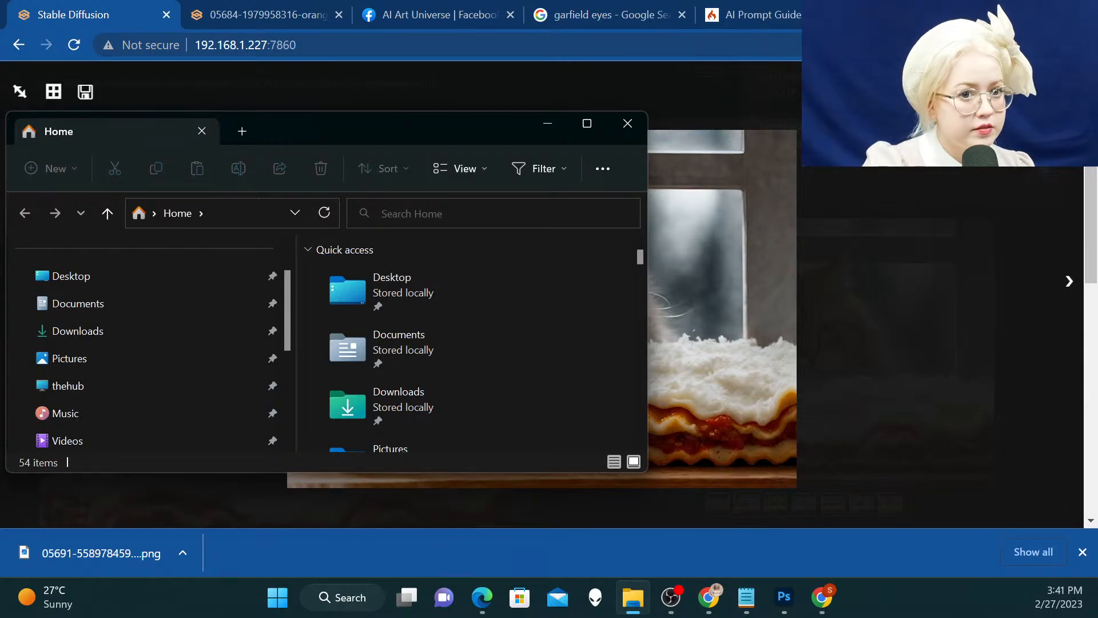
{"action": "left_click", "coordinate": [709, 139]}
{"action": "scroll", "coordinate": [710, 138], "scroll_direction": "up", "scroll_amount": 2}
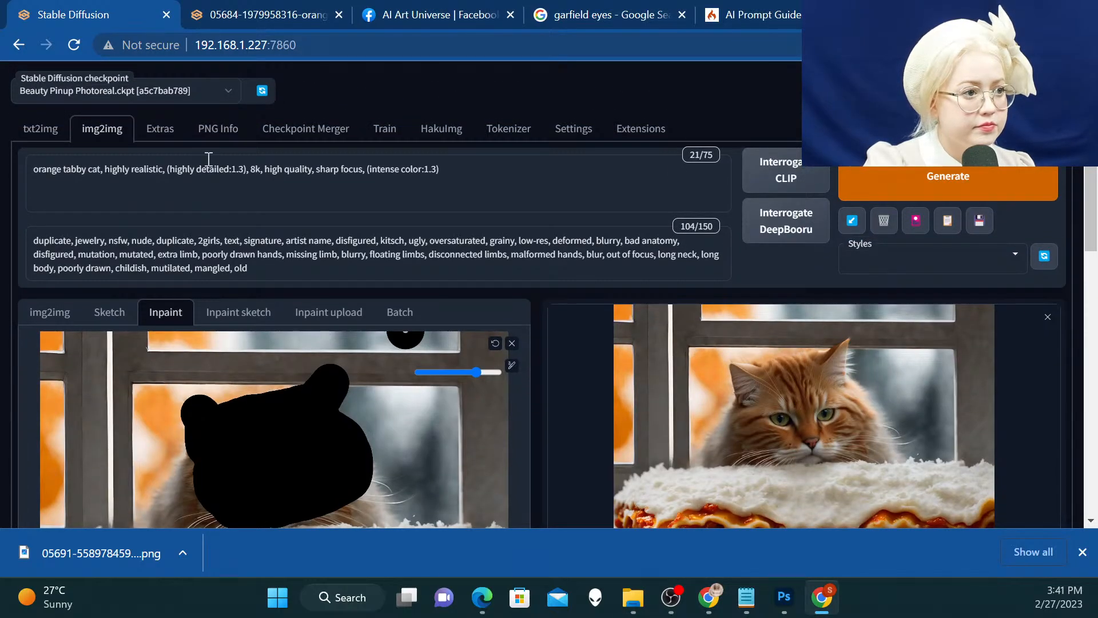
{"action": "left_click", "coordinate": [511, 343]}
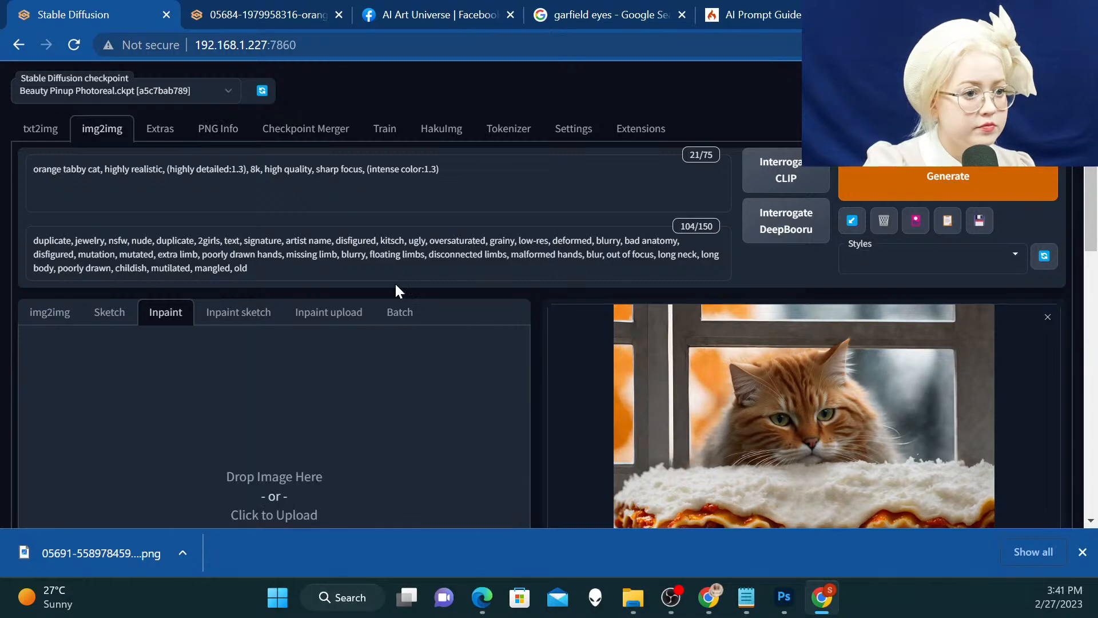
Clear the kitten picture from PNG Info and browse for a replacement in the Projects/_IP/Garfield folder
{"action": "left_click", "coordinate": [218, 128]}
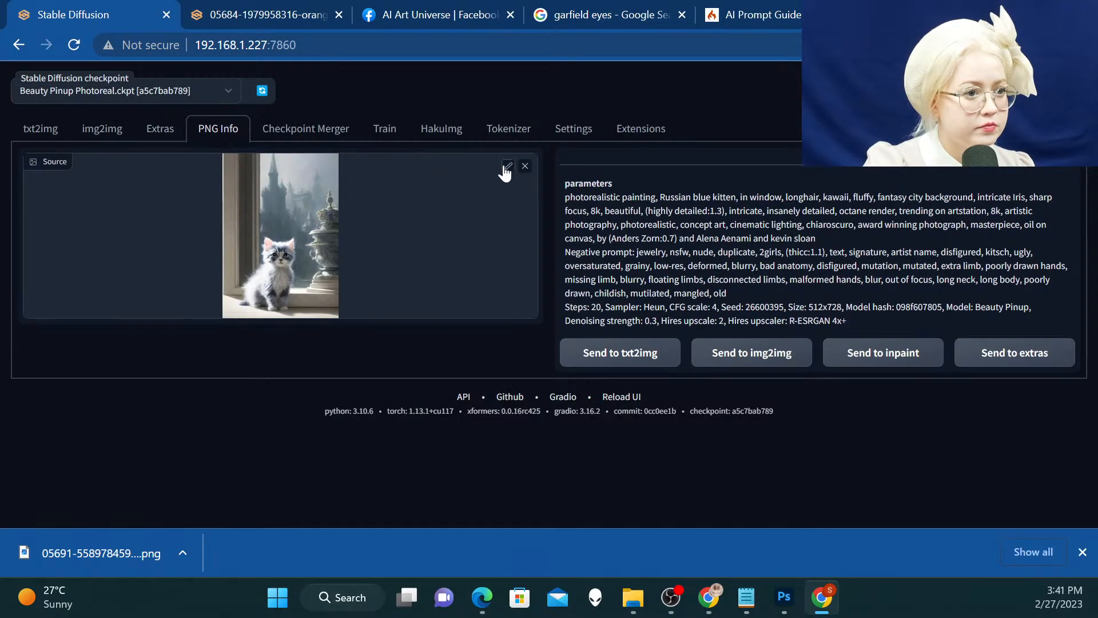
{"action": "left_click", "coordinate": [525, 166]}
{"action": "left_click", "coordinate": [383, 198]}
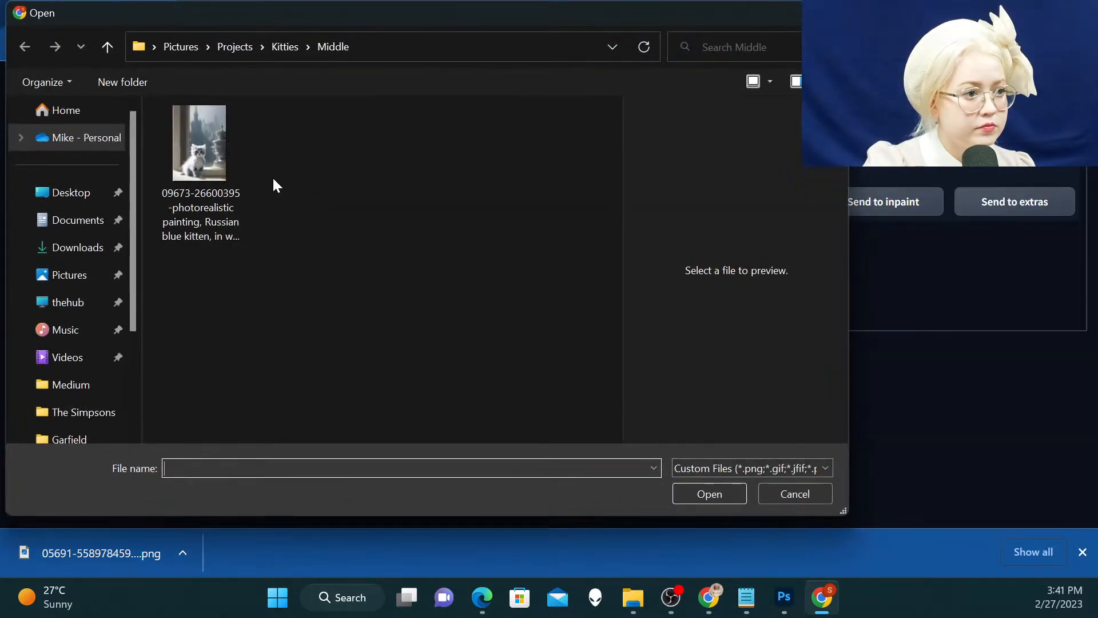
{"action": "left_click", "coordinate": [228, 47]}
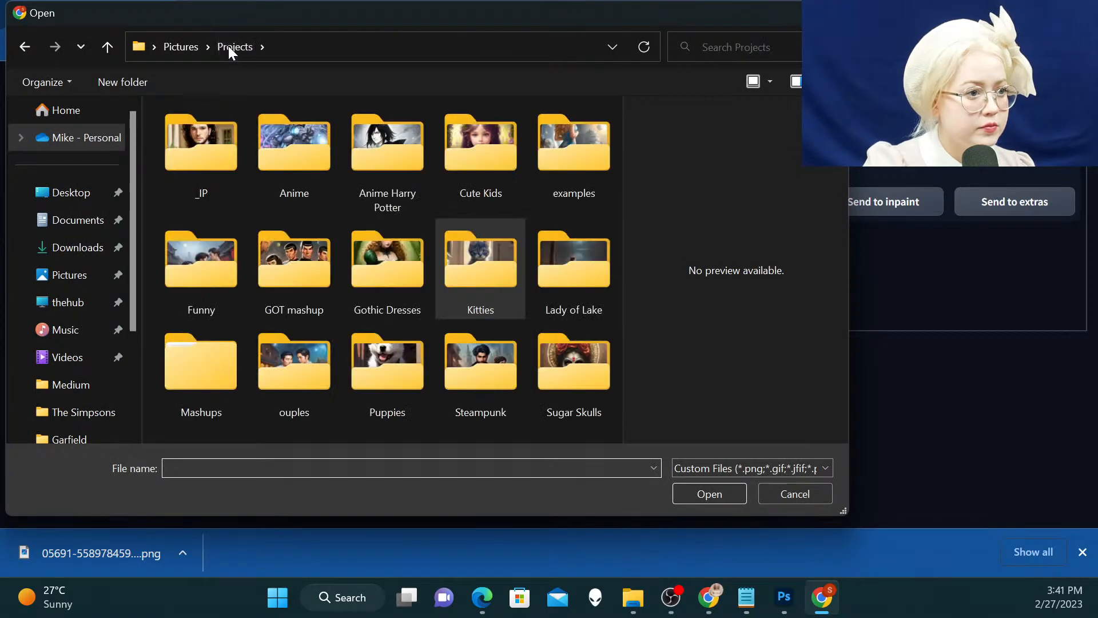
{"action": "double_click", "coordinate": [240, 180]}
{"action": "left_click", "coordinate": [479, 142]}
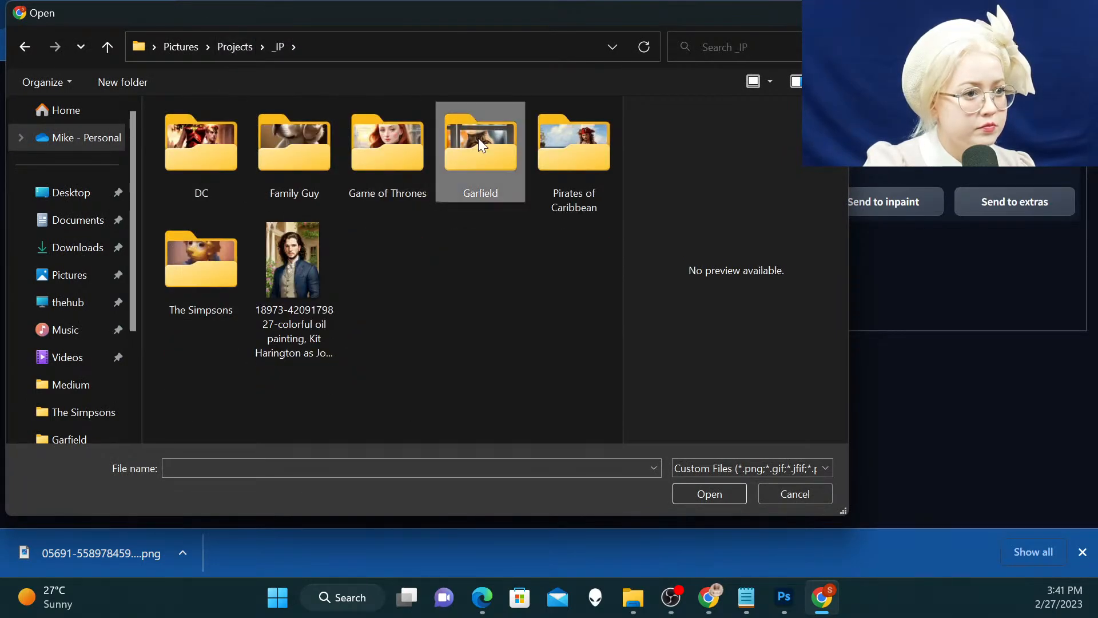
{"action": "double_click", "coordinate": [478, 138]}
{"action": "left_click", "coordinate": [290, 191]}
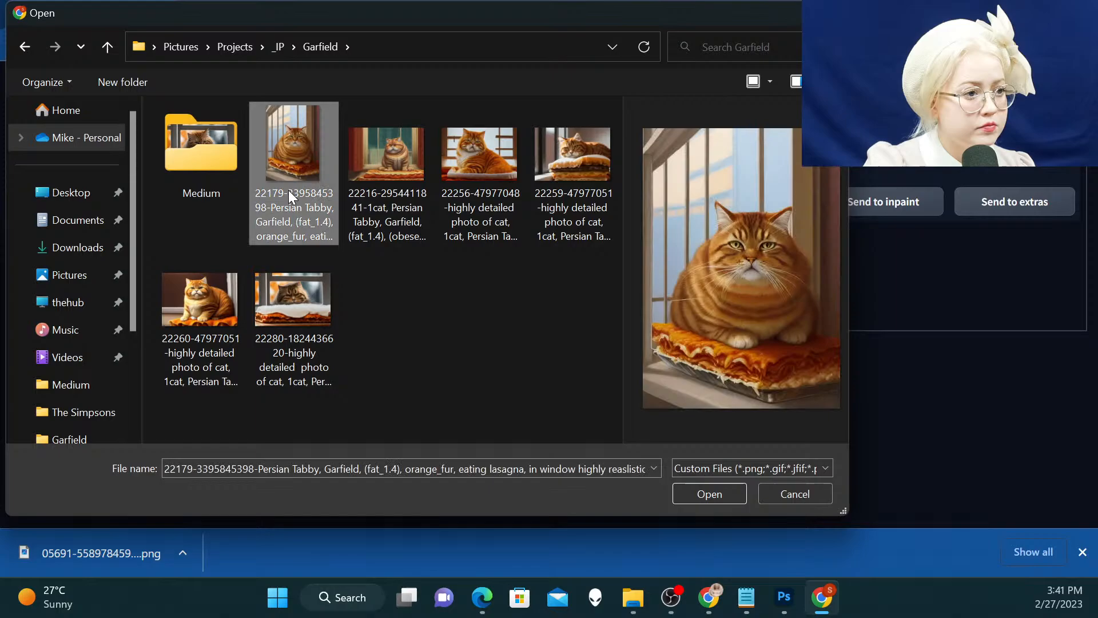
{"action": "left_click", "coordinate": [413, 223]}
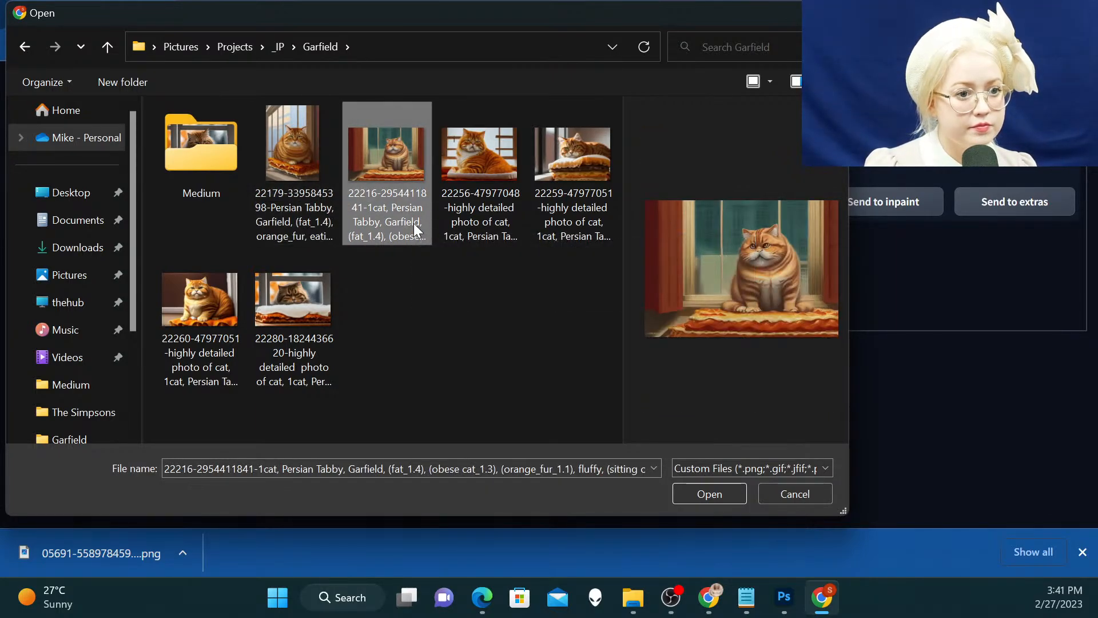
{"action": "key", "text": "Right"}
{"action": "key", "text": "Right"}
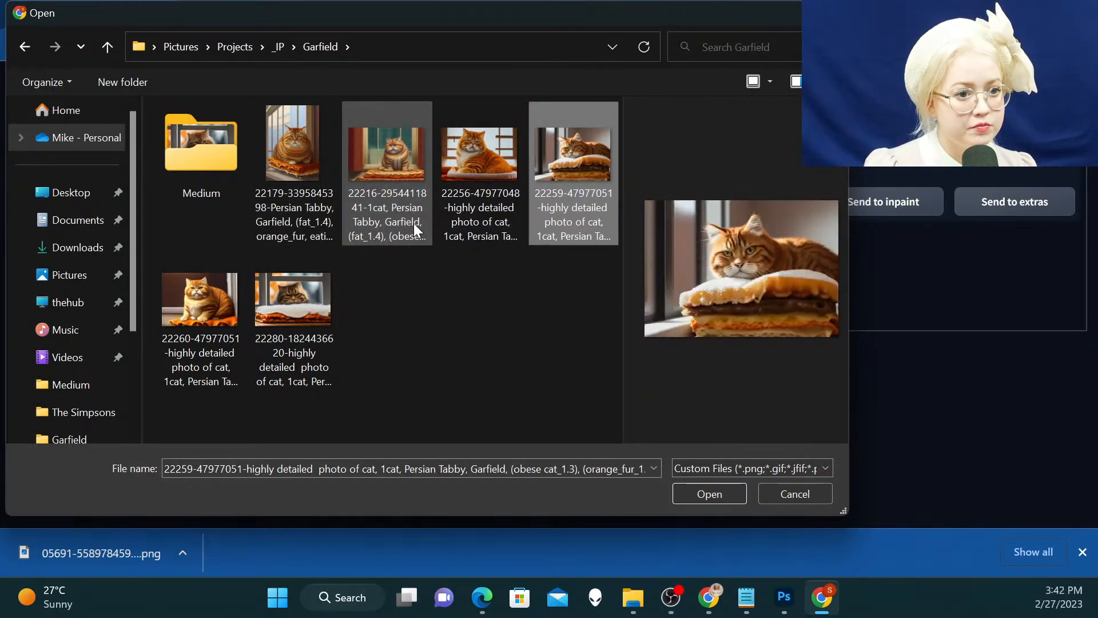
{"action": "key", "text": "Right"}
{"action": "key", "text": "Left"}
{"action": "key", "text": "Left"}
{"action": "key", "text": "Left"}
{"action": "key", "text": "Left"}
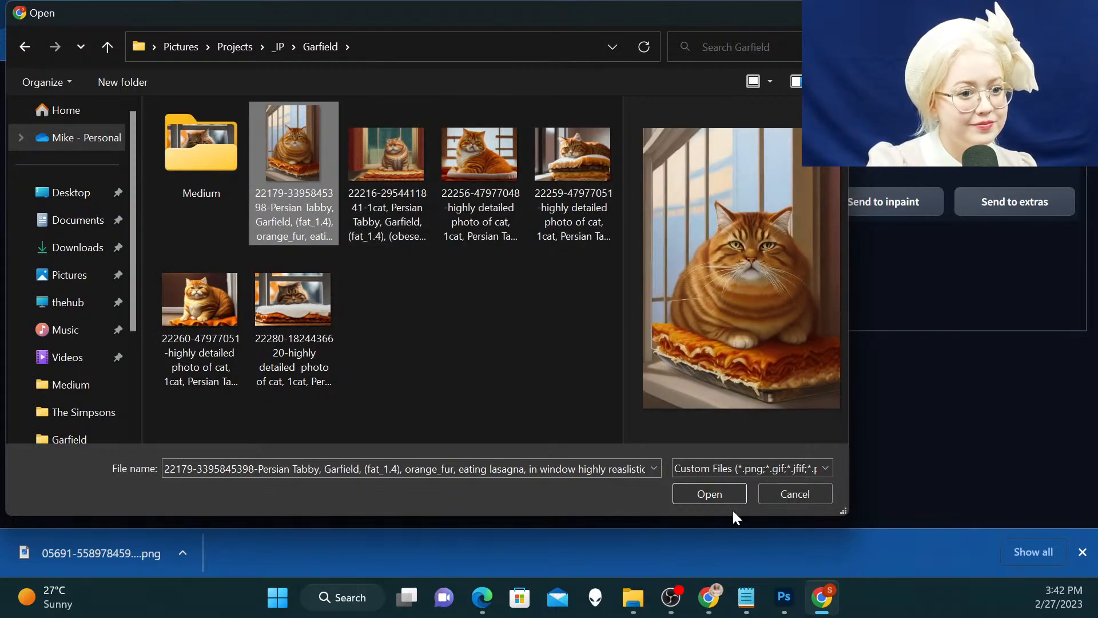
{"action": "left_click", "coordinate": [704, 496]}
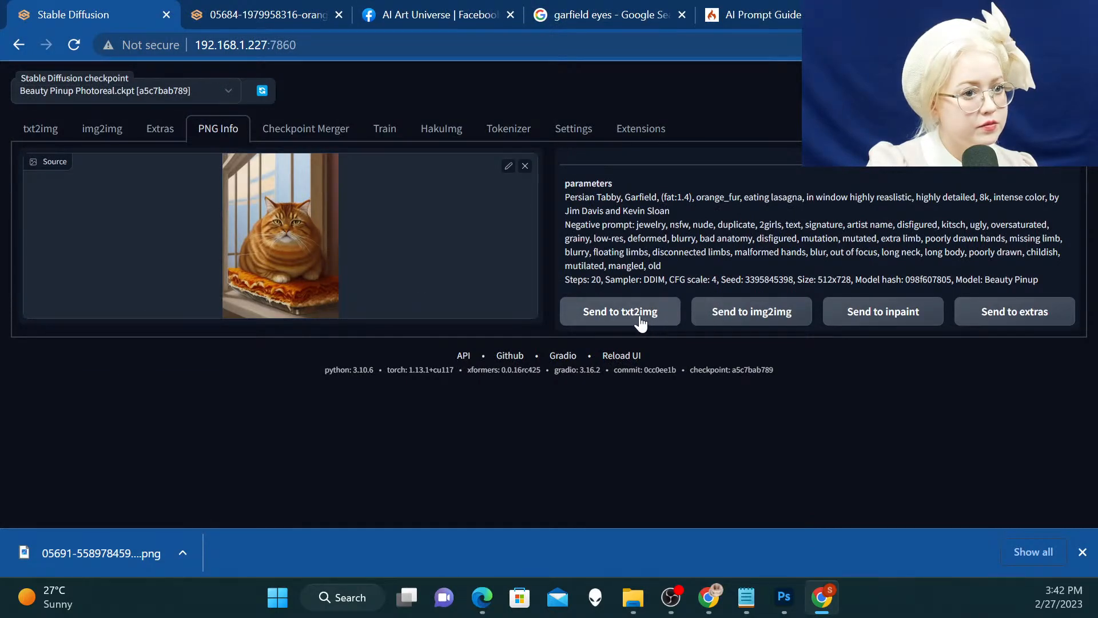
Transfer the image's generation parameters to txt2img and enable Hires. fix there
{"action": "left_click", "coordinate": [597, 315]}
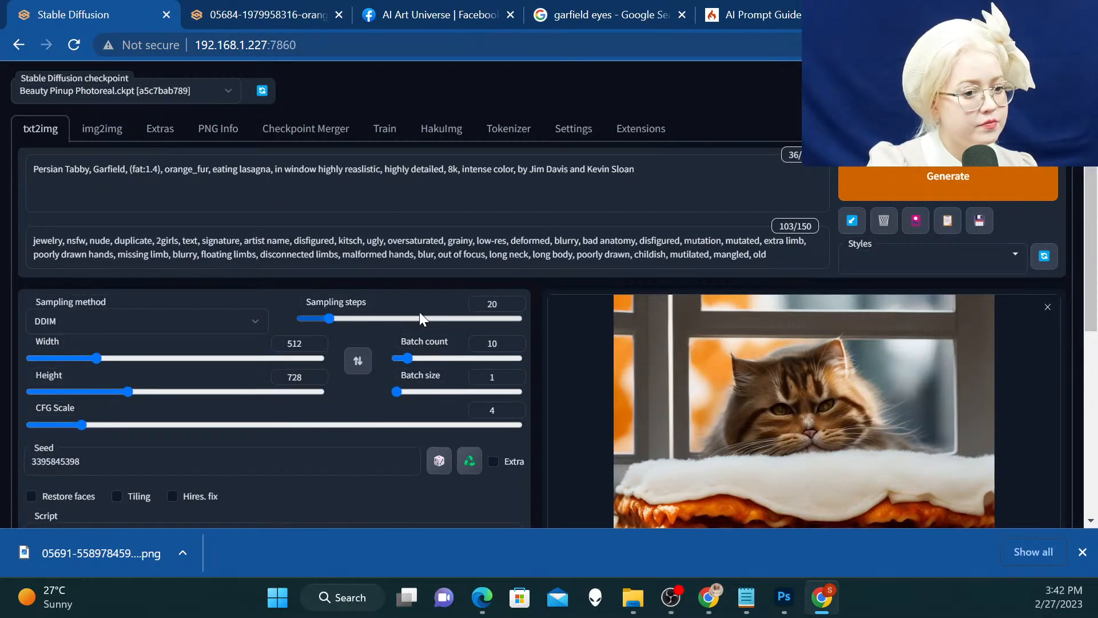
{"action": "scroll", "coordinate": [420, 314], "scroll_direction": "down", "scroll_amount": 2}
{"action": "scroll", "coordinate": [424, 297], "scroll_direction": "down", "scroll_amount": 3}
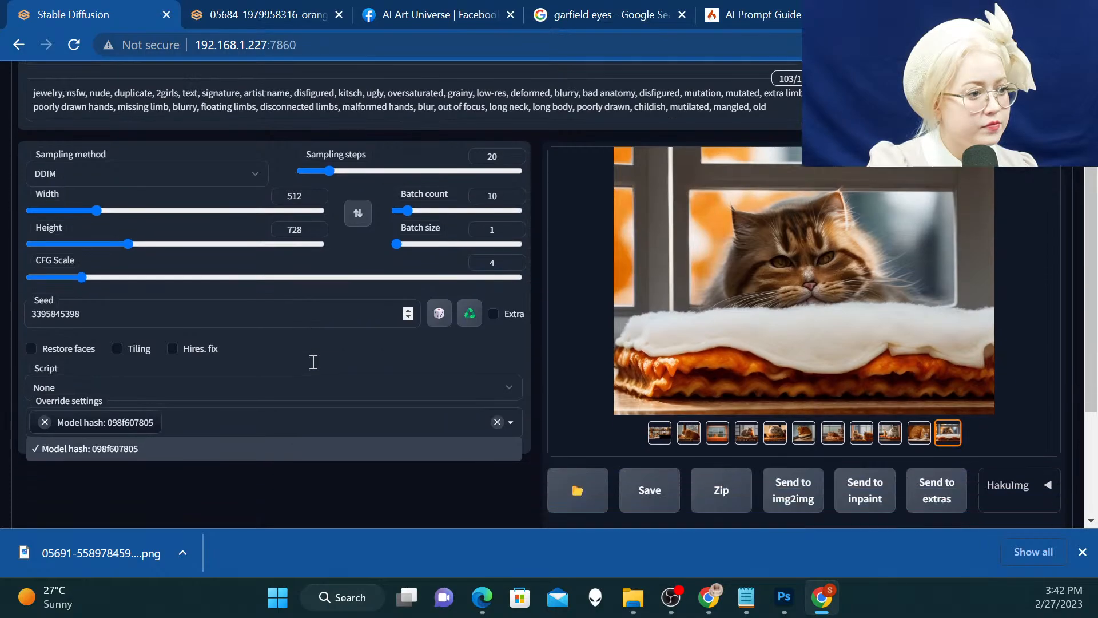
{"action": "left_click", "coordinate": [182, 240]}
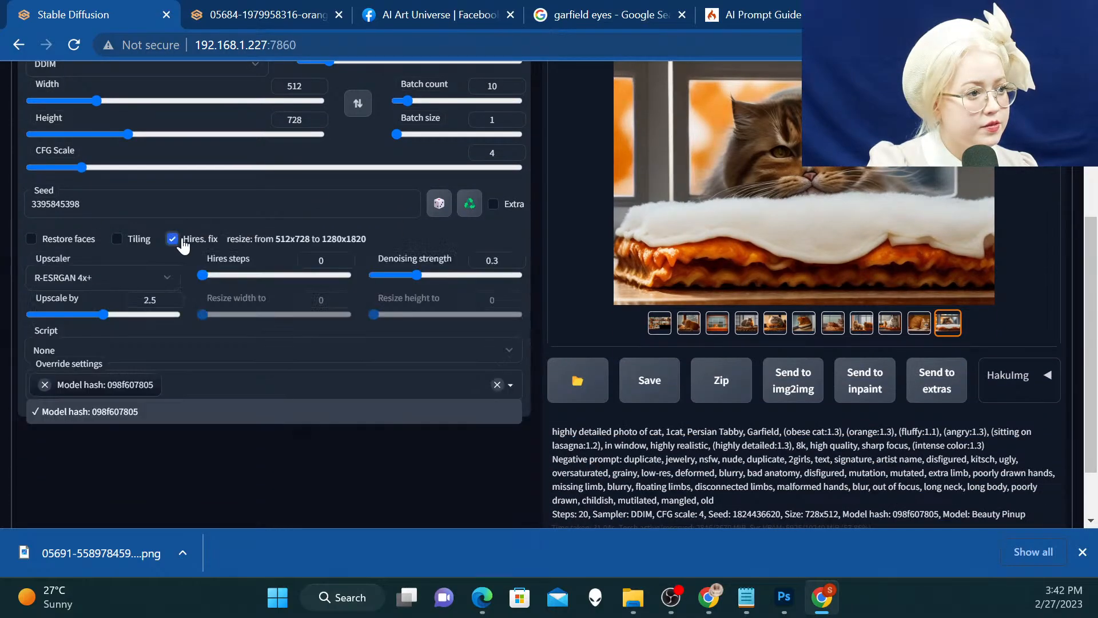
Set the batch count to 1, review the upscaling settings, generate the cat image and dismiss the downloads bar
{"action": "scroll", "coordinate": [495, 273], "scroll_direction": "up", "scroll_amount": 5}
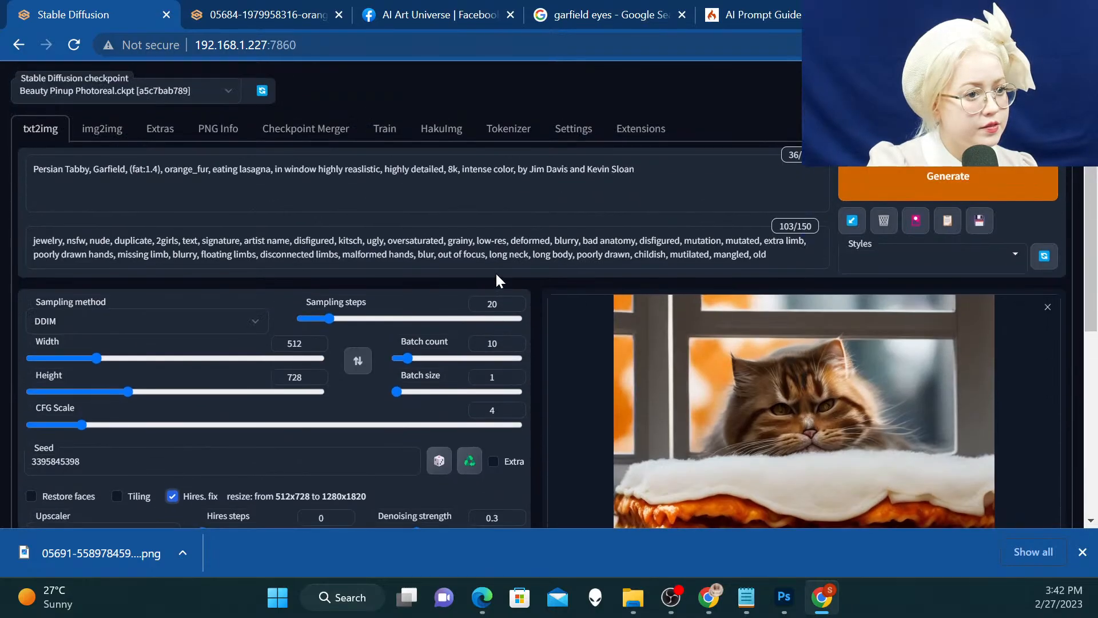
{"action": "left_click", "coordinate": [497, 335]}
{"action": "key", "text": "BackSpace"}
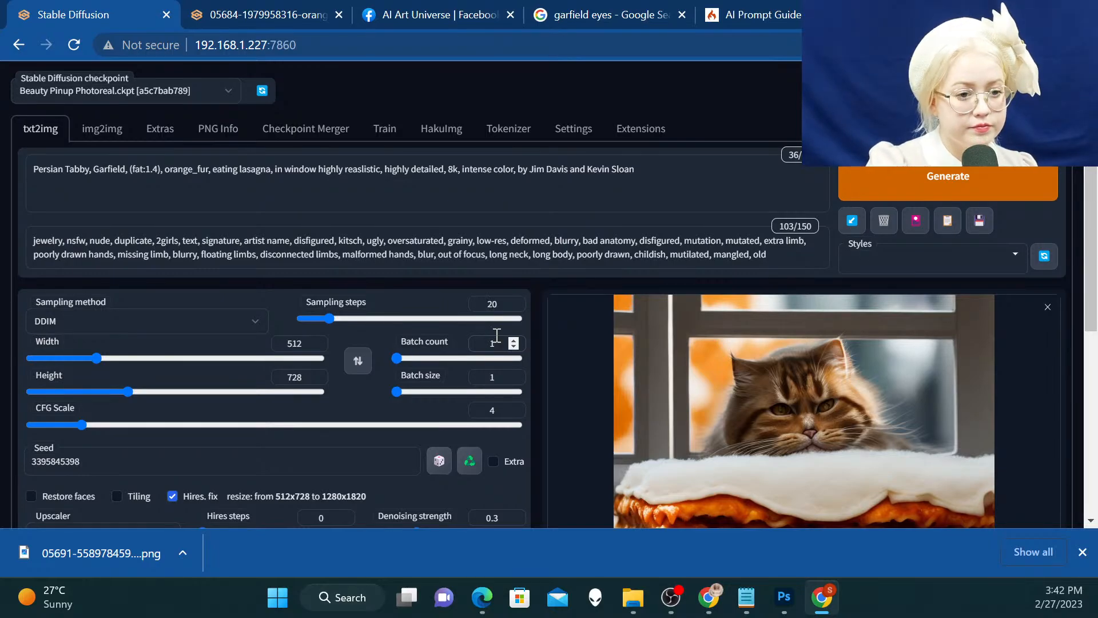
{"action": "scroll", "coordinate": [626, 360], "scroll_direction": "down", "scroll_amount": 4}
{"action": "scroll", "coordinate": [626, 361], "scroll_direction": "up", "scroll_amount": 4}
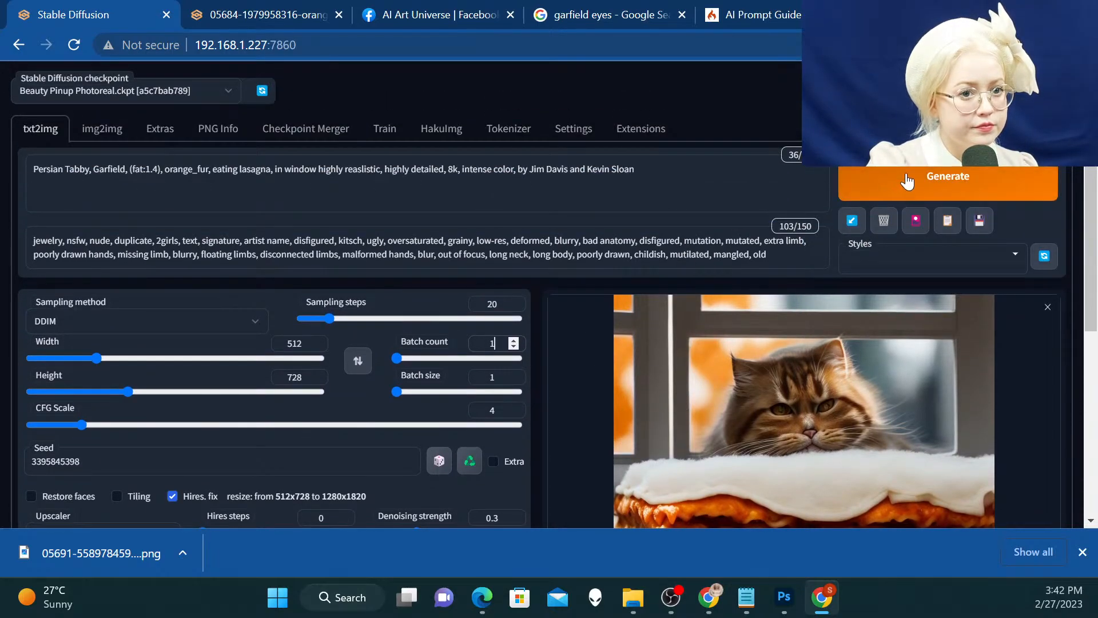
{"action": "scroll", "coordinate": [907, 182], "scroll_direction": "down", "scroll_amount": 3}
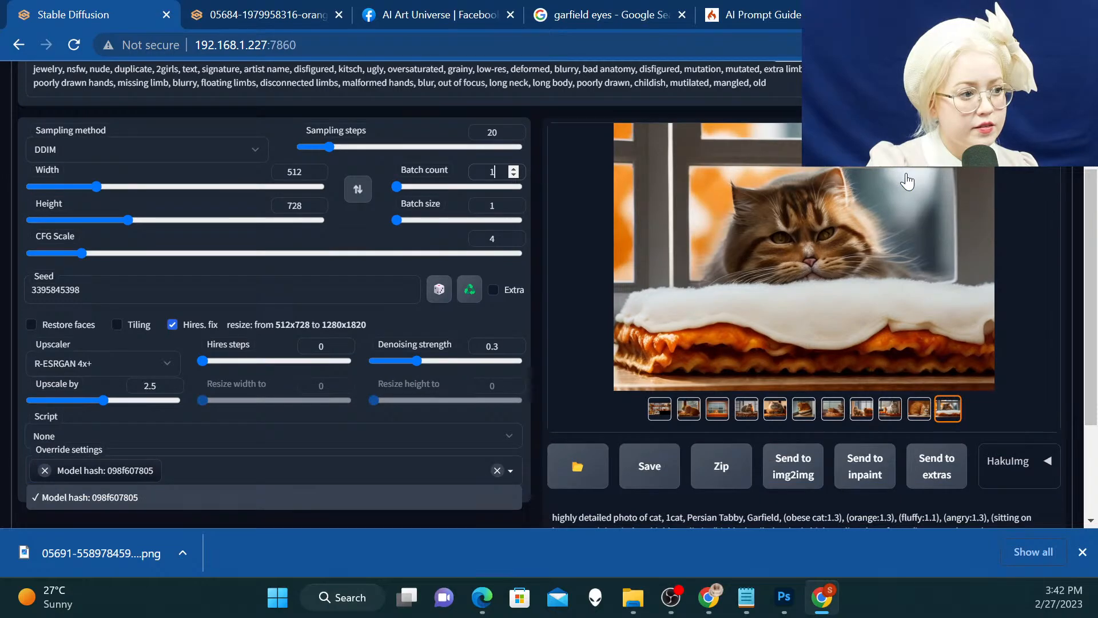
{"action": "scroll", "coordinate": [907, 182], "scroll_direction": "up", "scroll_amount": 3}
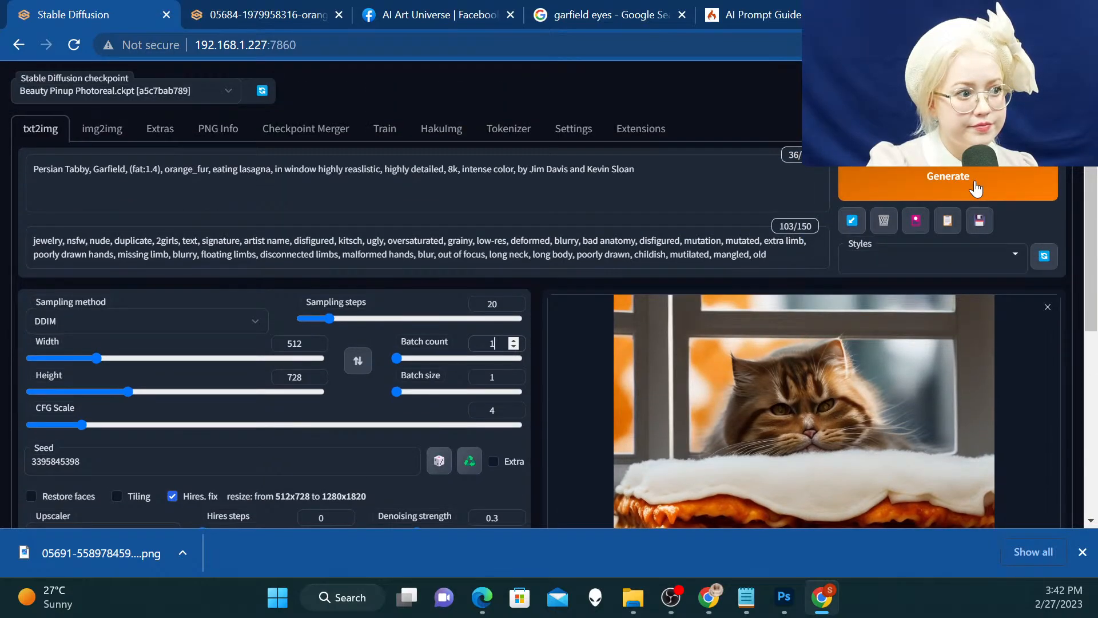
{"action": "scroll", "coordinate": [976, 189], "scroll_direction": "down", "scroll_amount": 3}
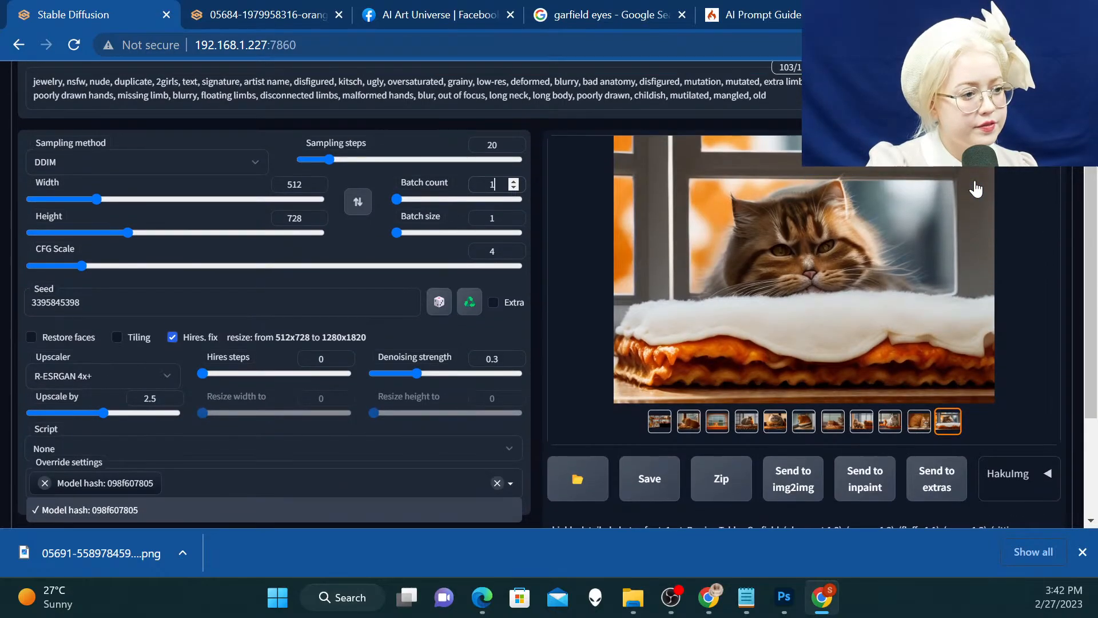
{"action": "scroll", "coordinate": [976, 189], "scroll_direction": "up", "scroll_amount": 3}
{"action": "left_click", "coordinate": [973, 182]}
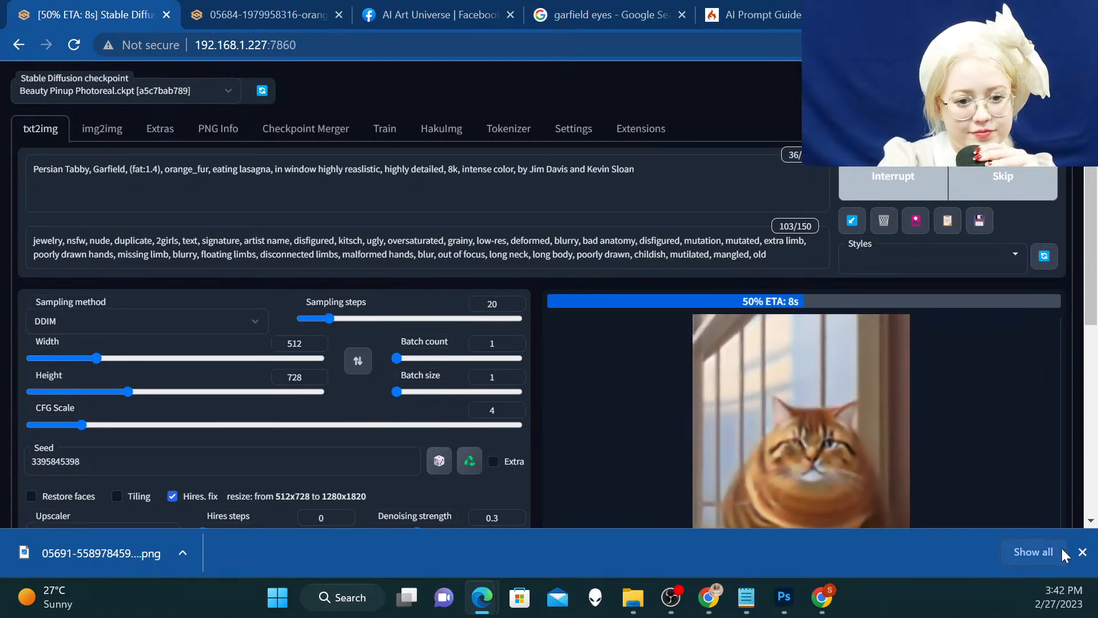
{"action": "left_click", "coordinate": [1081, 553]}
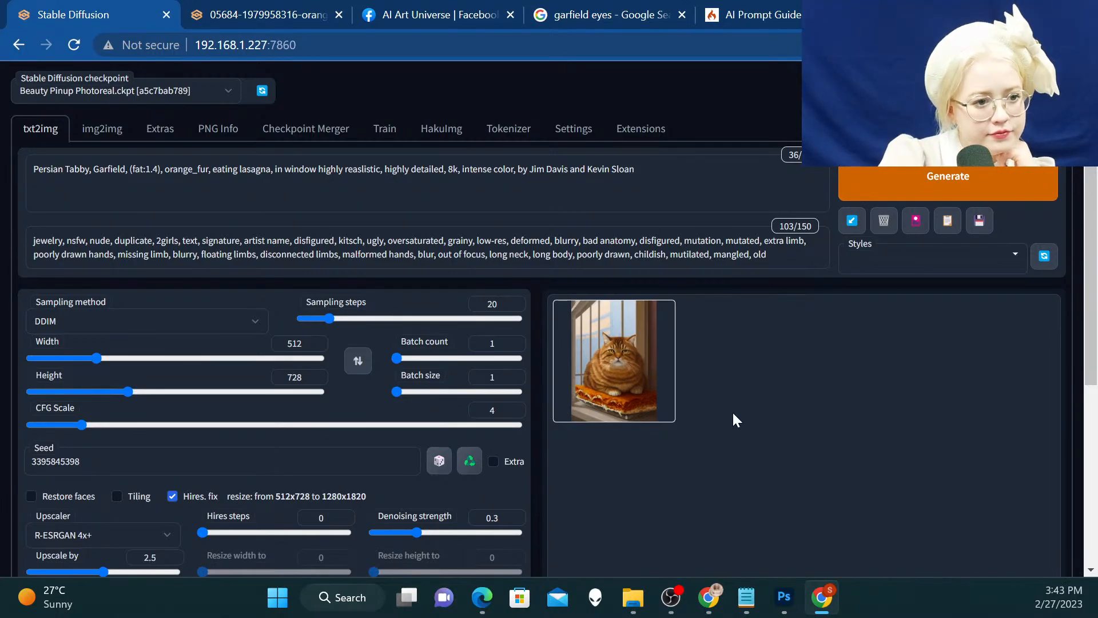
Open the newly generated cat image in its own browser tab and close the older orange cat image's tab
{"action": "right_click", "coordinate": [648, 327]}
{"action": "left_click", "coordinate": [706, 344]}
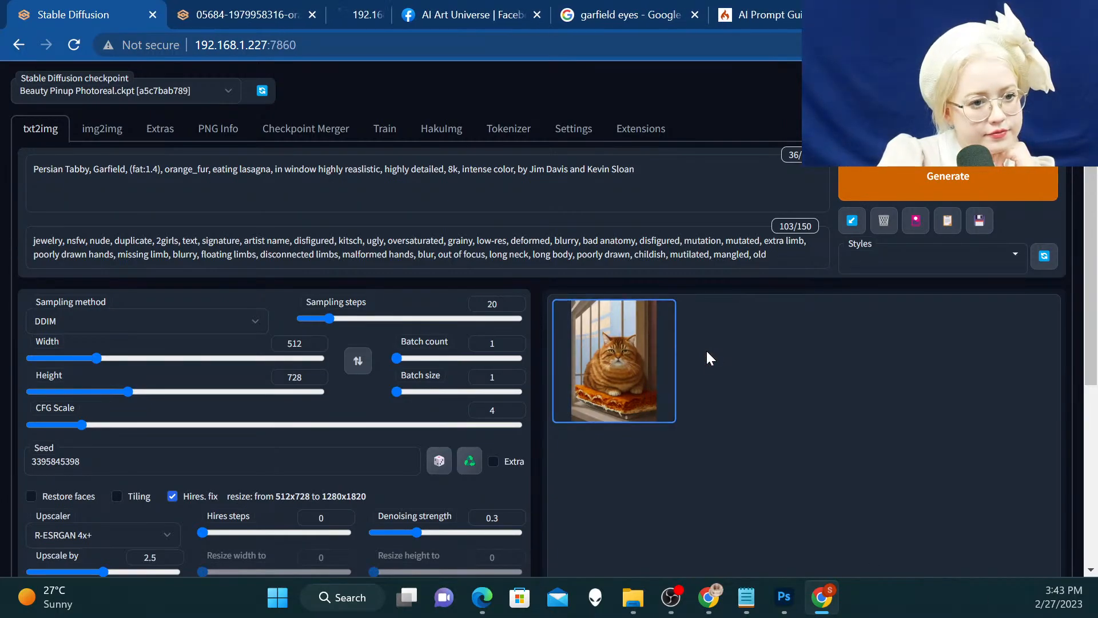
{"action": "left_click", "coordinate": [228, 13]}
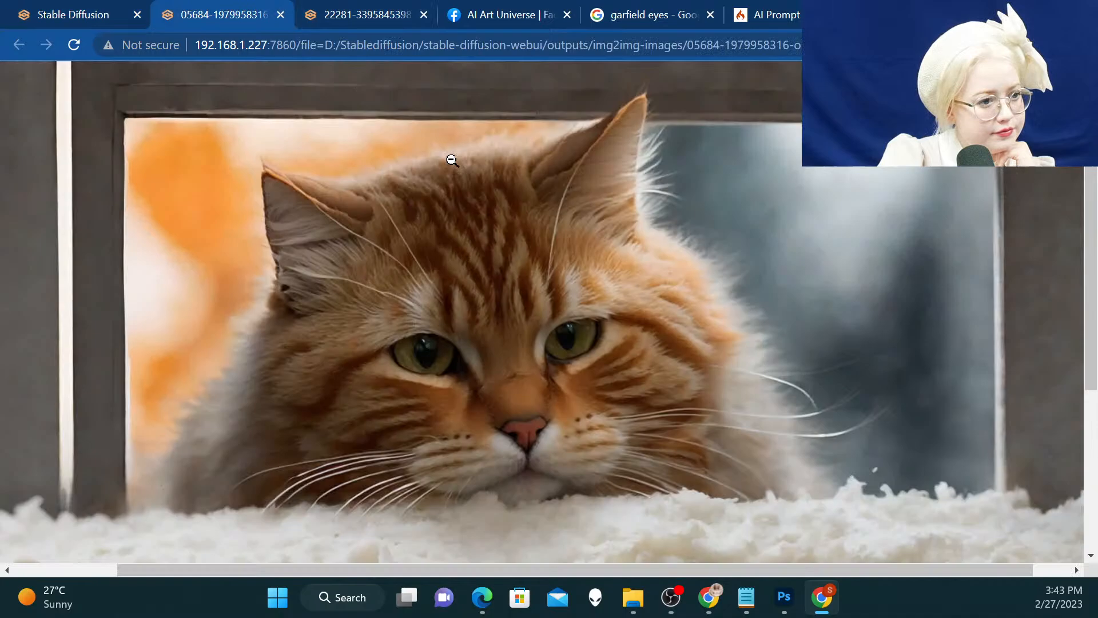
{"action": "left_click", "coordinate": [346, 11]}
{"action": "left_click", "coordinate": [228, 7]}
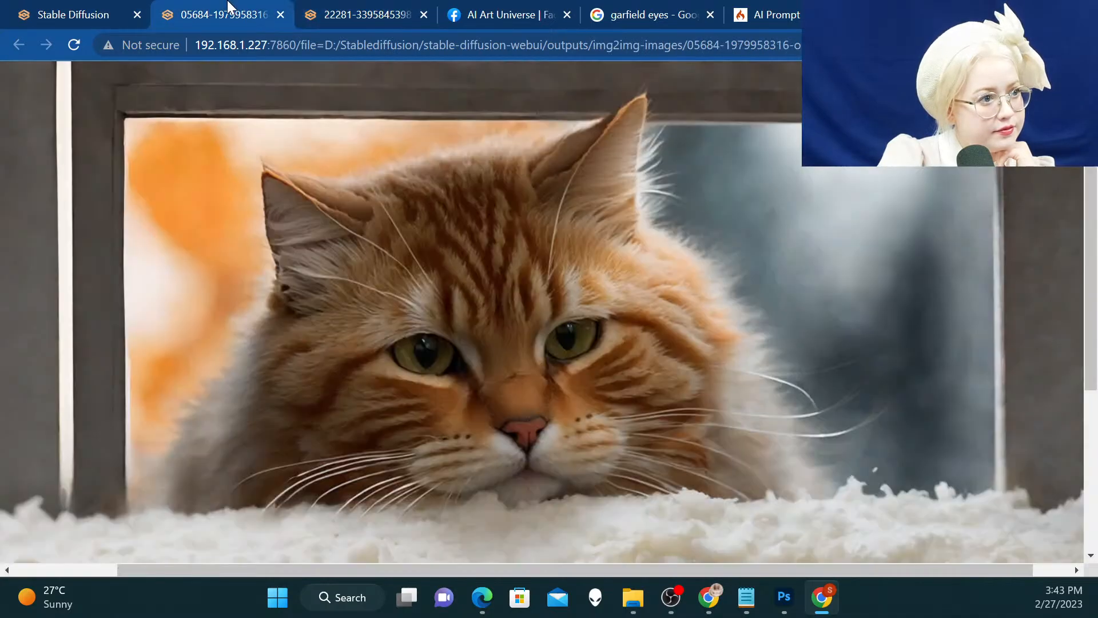
{"action": "left_click", "coordinate": [280, 14]}
Examine the upscaled cat image at full size from face to lasagna, and close its tab
{"action": "left_click", "coordinate": [561, 259]}
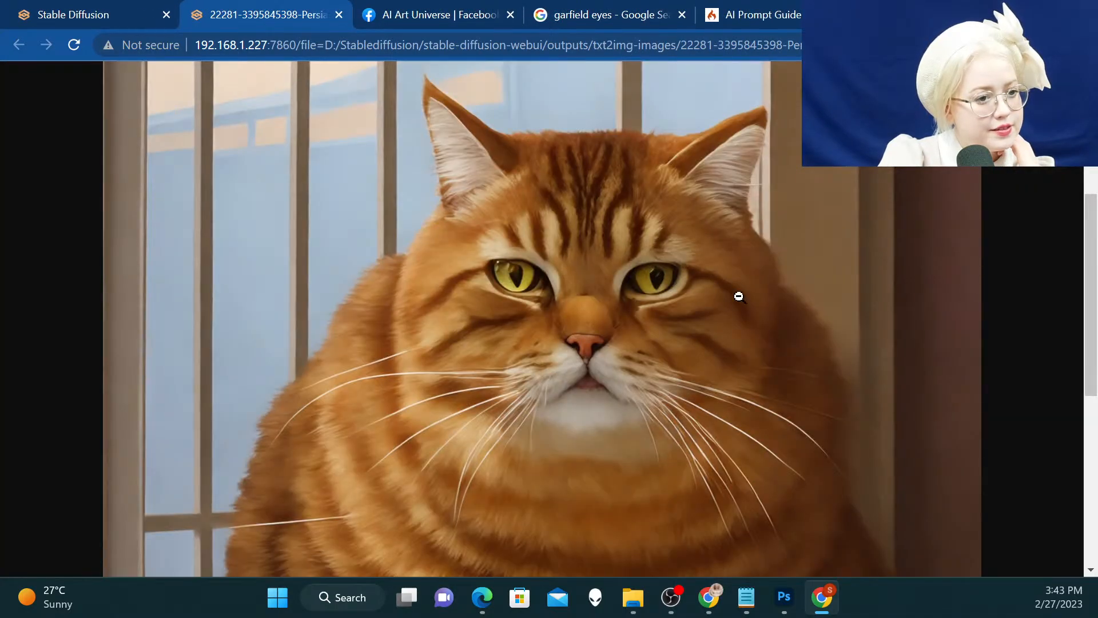
{"action": "scroll", "coordinate": [739, 296], "scroll_direction": "down", "scroll_amount": 6}
{"action": "scroll", "coordinate": [739, 297], "scroll_direction": "up", "scroll_amount": 3}
{"action": "scroll", "coordinate": [738, 296], "scroll_direction": "down", "scroll_amount": 3}
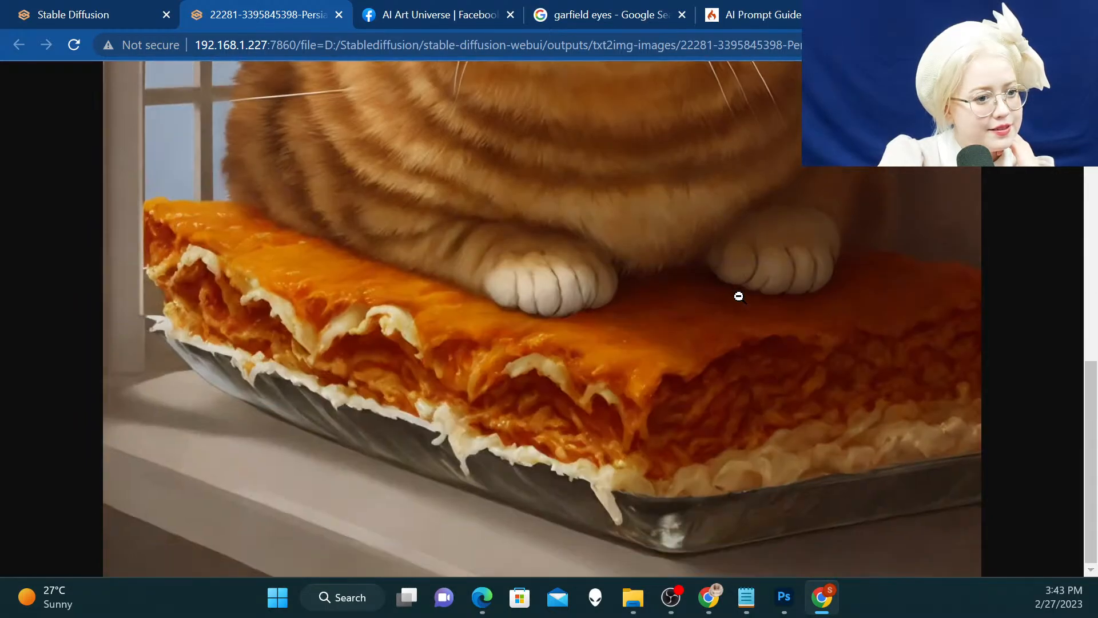
{"action": "scroll", "coordinate": [738, 296], "scroll_direction": "up", "scroll_amount": 8}
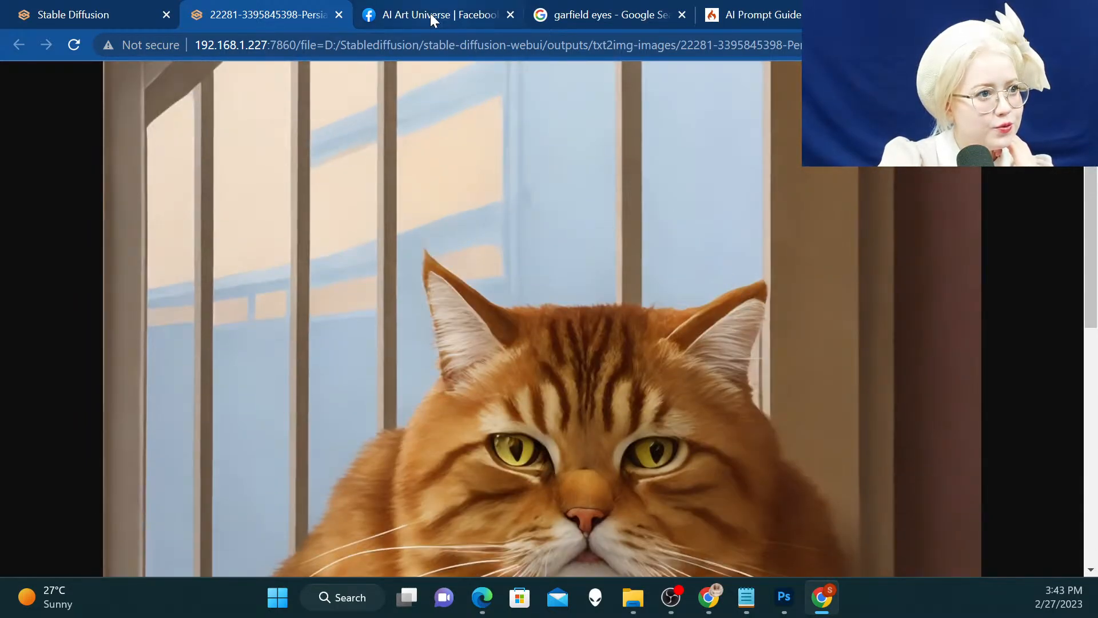
{"action": "left_click", "coordinate": [339, 16]}
Send the generated portrait cat image from txt2img to Inpaint
{"action": "scroll", "coordinate": [616, 183], "scroll_direction": "down", "scroll_amount": 3}
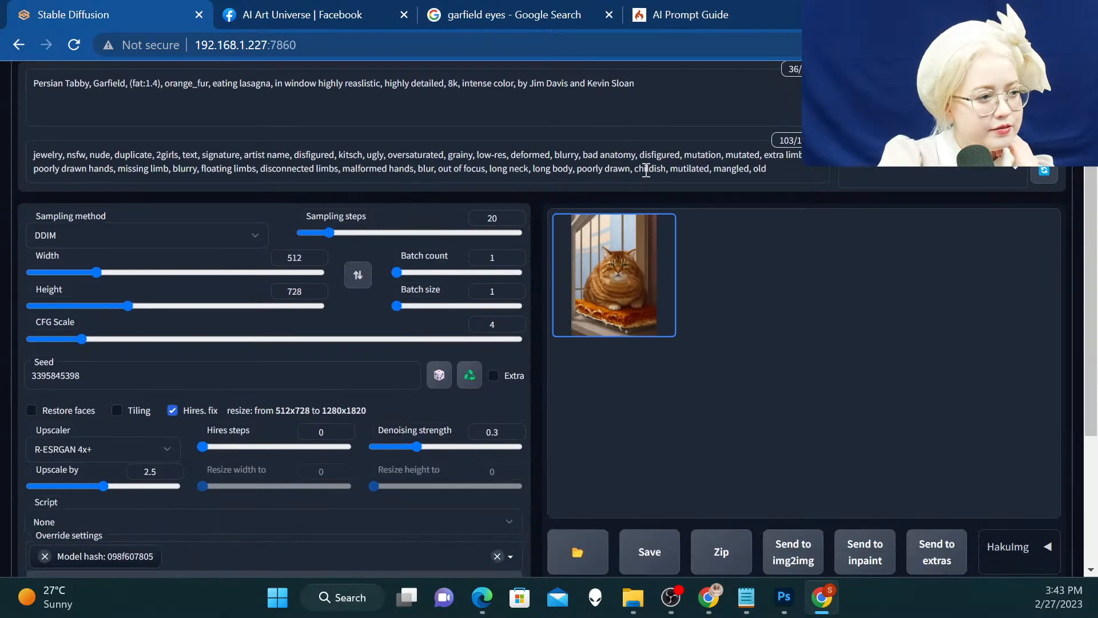
{"action": "left_click", "coordinate": [863, 462]}
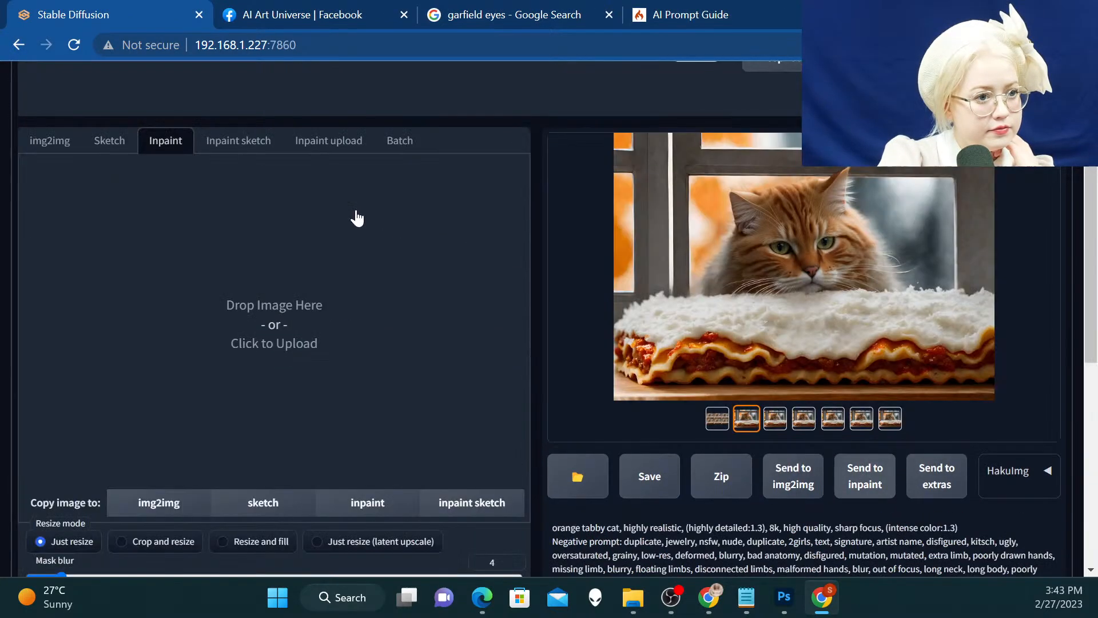
{"action": "scroll", "coordinate": [356, 218], "scroll_direction": "up", "scroll_amount": 3}
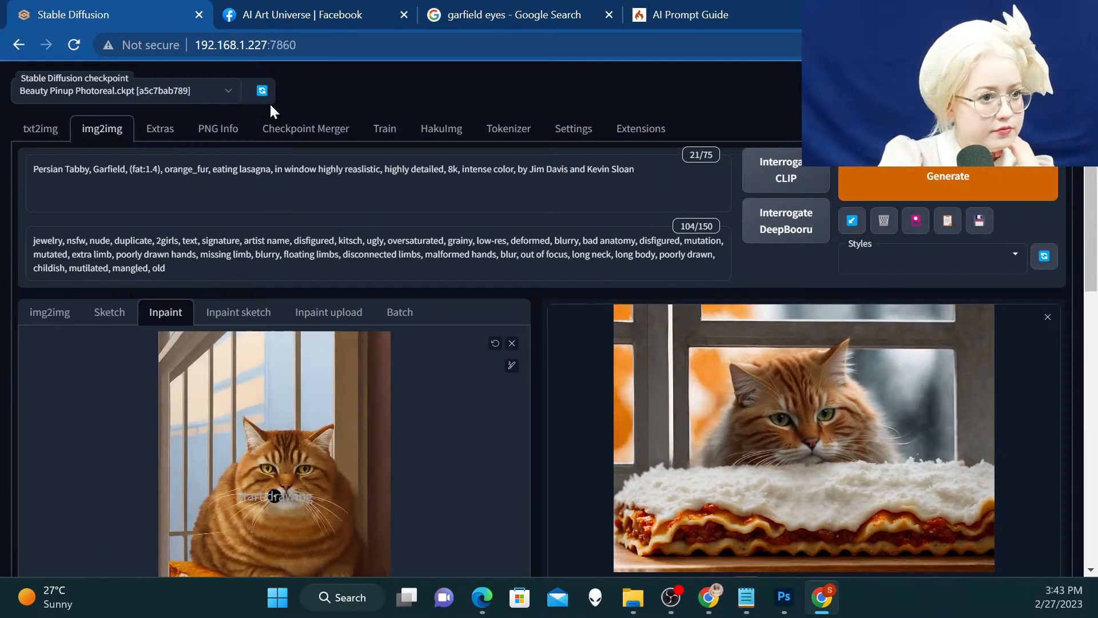
{"action": "scroll", "coordinate": [151, 177], "scroll_direction": "down", "scroll_amount": 2}
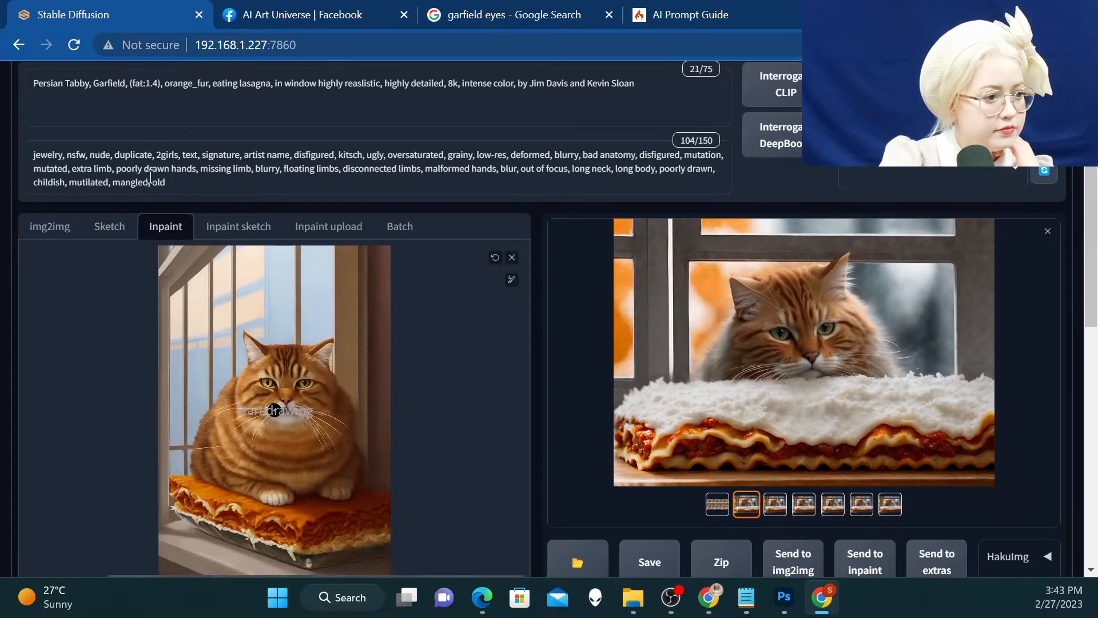
Edit the start of the inpainting prompt to read "Orange Persian Tabby cat"
{"action": "scroll", "coordinate": [119, 131], "scroll_direction": "up", "scroll_amount": 2}
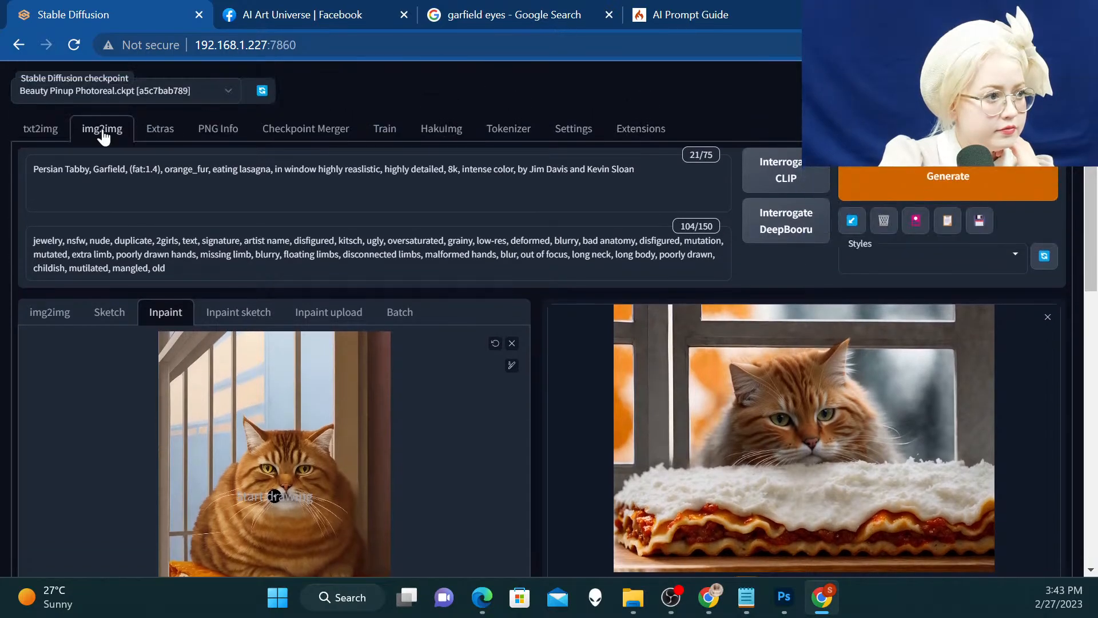
{"action": "left_click", "coordinate": [36, 164]}
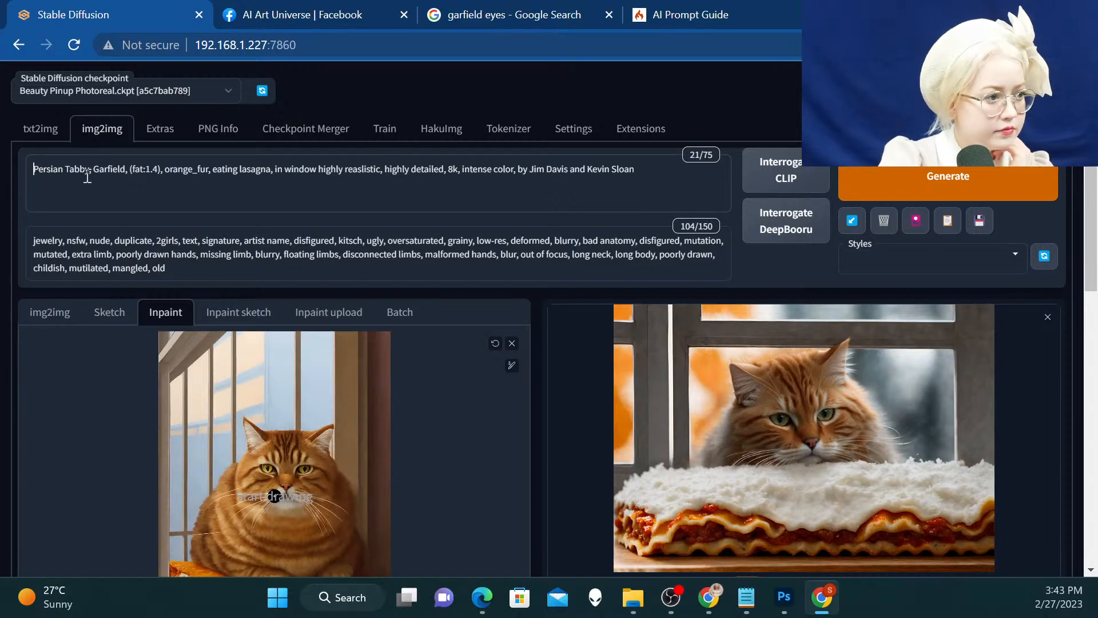
{"action": "type", "text": "Orange"}
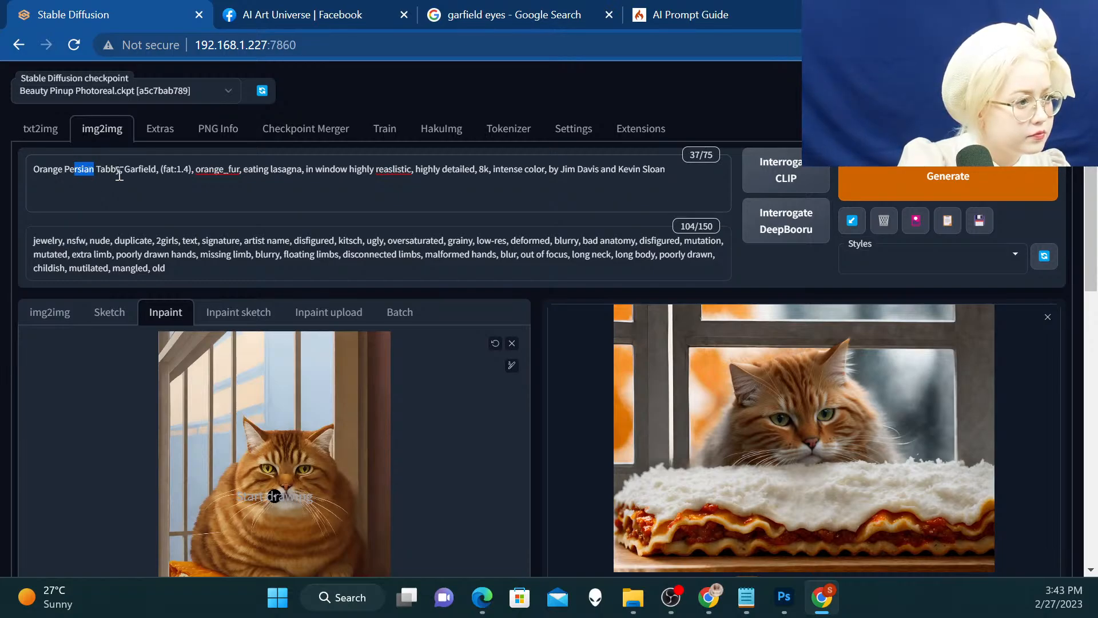
{"action": "left_click", "coordinate": [121, 172]}
{"action": "type", "text": "cat"}
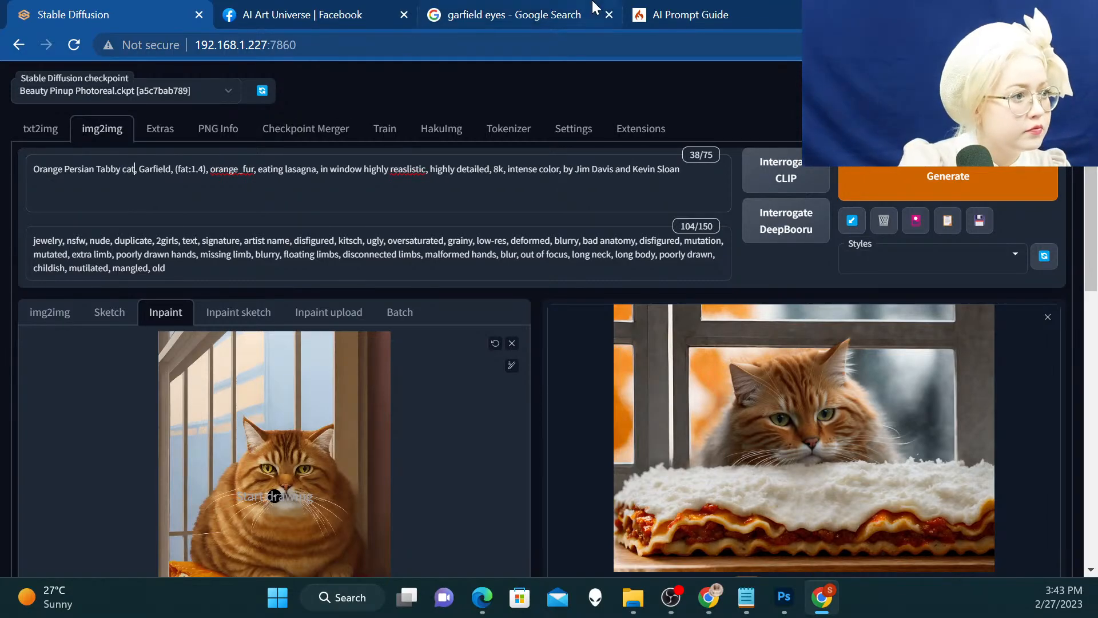
Enlarge the mask brush to its maximum and paint over the whole cat, leaving the lasagna and window mostly unmasked
{"action": "scroll", "coordinate": [510, 358], "scroll_direction": "down", "scroll_amount": 3}
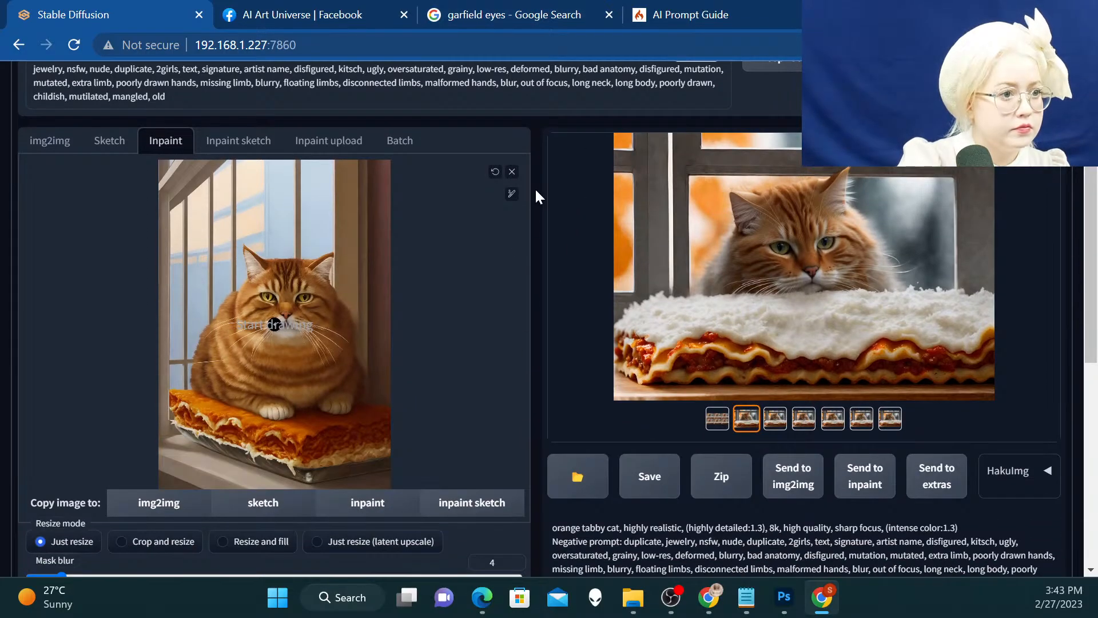
{"action": "left_click", "coordinate": [512, 195]}
{"action": "left_click_drag", "start_coordinate": [435, 200], "coordinate": [497, 202]}
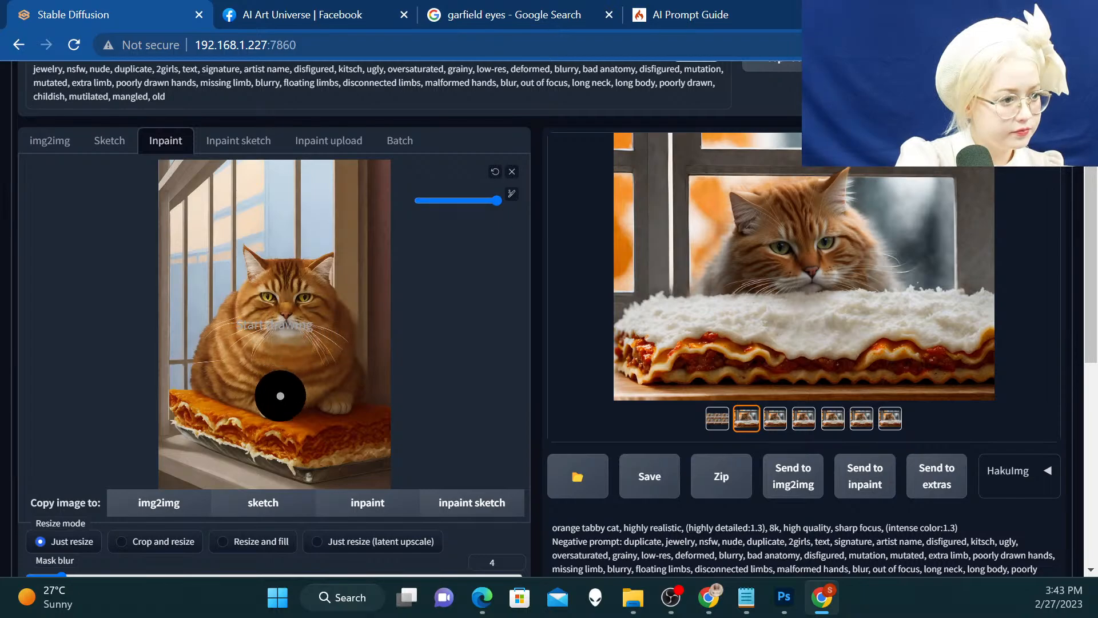
{"action": "mouse_move", "coordinate": [281, 396]}
{"action": "left_mouse_down"}
{"action": "mouse_move", "coordinate": [210, 366]}
{"action": "mouse_move", "coordinate": [260, 291]}
{"action": "mouse_move", "coordinate": [259, 270]}
{"action": "mouse_move", "coordinate": [283, 285]}
{"action": "mouse_move", "coordinate": [318, 271]}
{"action": "mouse_move", "coordinate": [270, 281]}
{"action": "mouse_move", "coordinate": [256, 262]}
{"action": "mouse_move", "coordinate": [319, 308]}
{"action": "mouse_move", "coordinate": [342, 351]}
{"action": "mouse_move", "coordinate": [343, 384]}
{"action": "mouse_move", "coordinate": [294, 394]}
{"action": "mouse_move", "coordinate": [282, 351]}
{"action": "mouse_move", "coordinate": [264, 340]}
{"action": "mouse_move", "coordinate": [262, 360]}
{"action": "mouse_move", "coordinate": [351, 357]}
{"action": "mouse_move", "coordinate": [361, 314]}
{"action": "left_mouse_up"}
Begin the inpainting prompt with "highly realistic photograph of" and correct the spelling of "photograph"
{"action": "scroll", "coordinate": [387, 233], "scroll_direction": "up", "scroll_amount": 1}
{"action": "scroll", "coordinate": [388, 232], "scroll_direction": "up", "scroll_amount": 3}
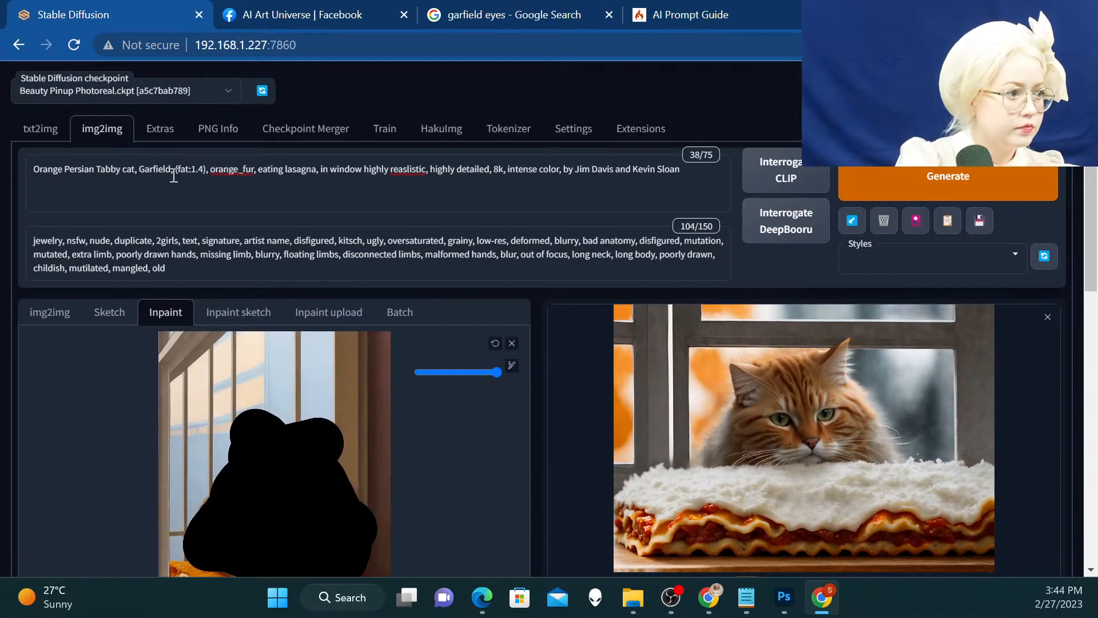
{"action": "left_click", "coordinate": [33, 169]}
{"action": "type", "text": "p"}
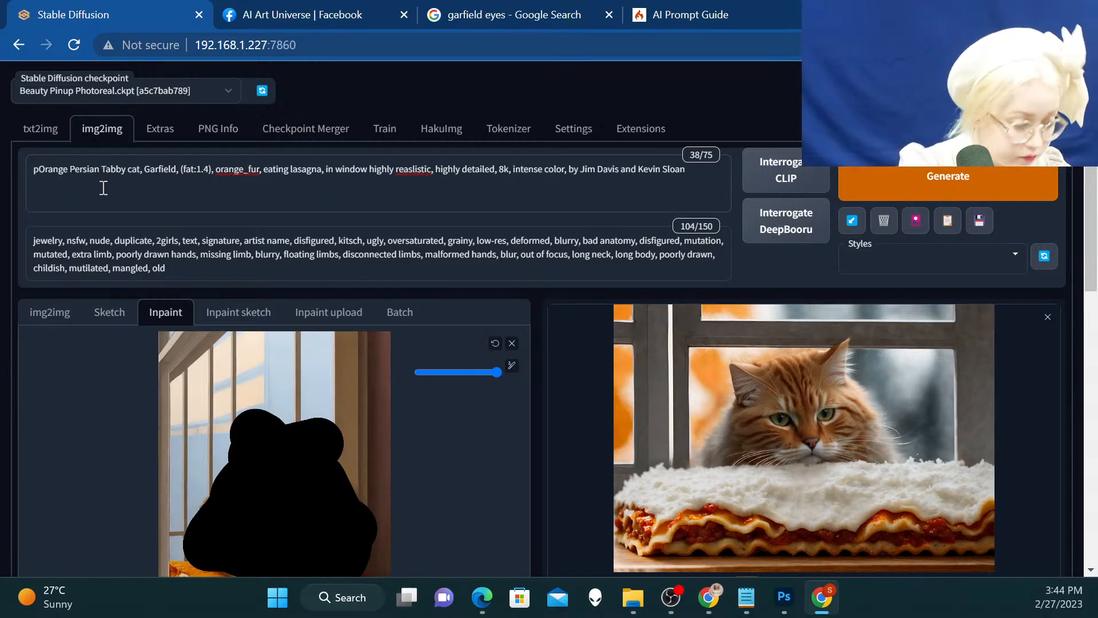
{"action": "key", "text": "BackSpace"}
{"action": "type", "text": "highly "}
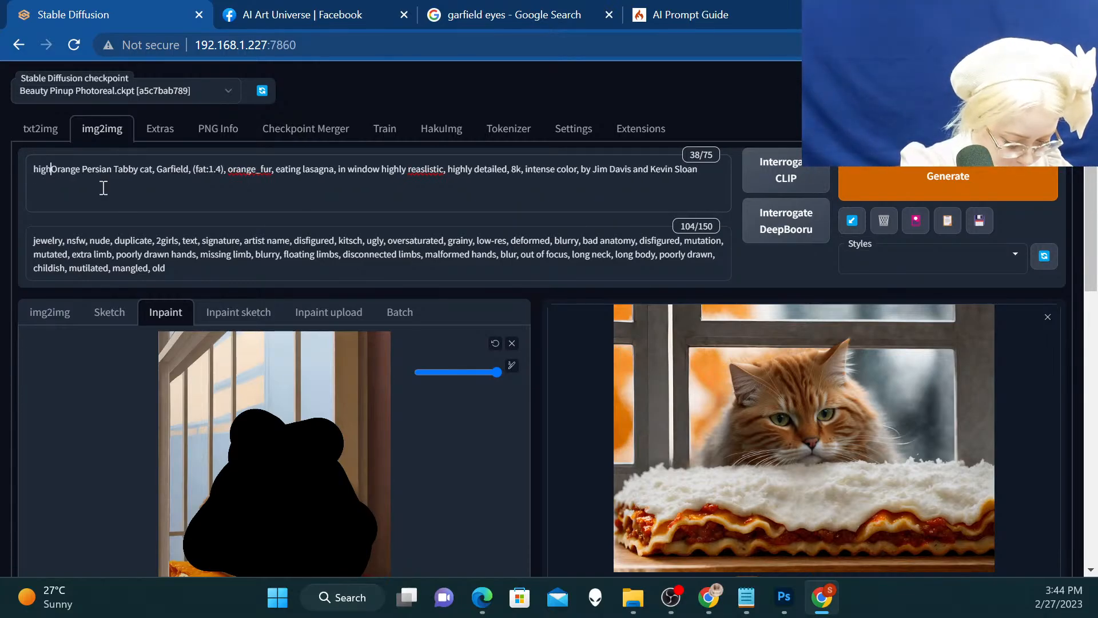
{"action": "type", "text": "realisti"}
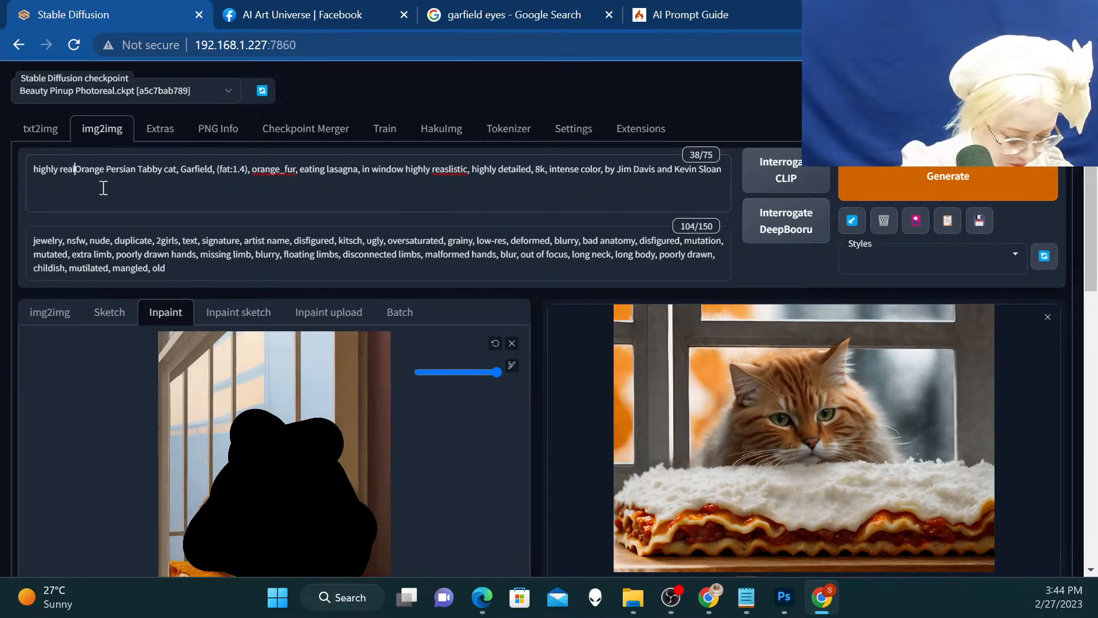
{"action": "type", "text": "c photo"}
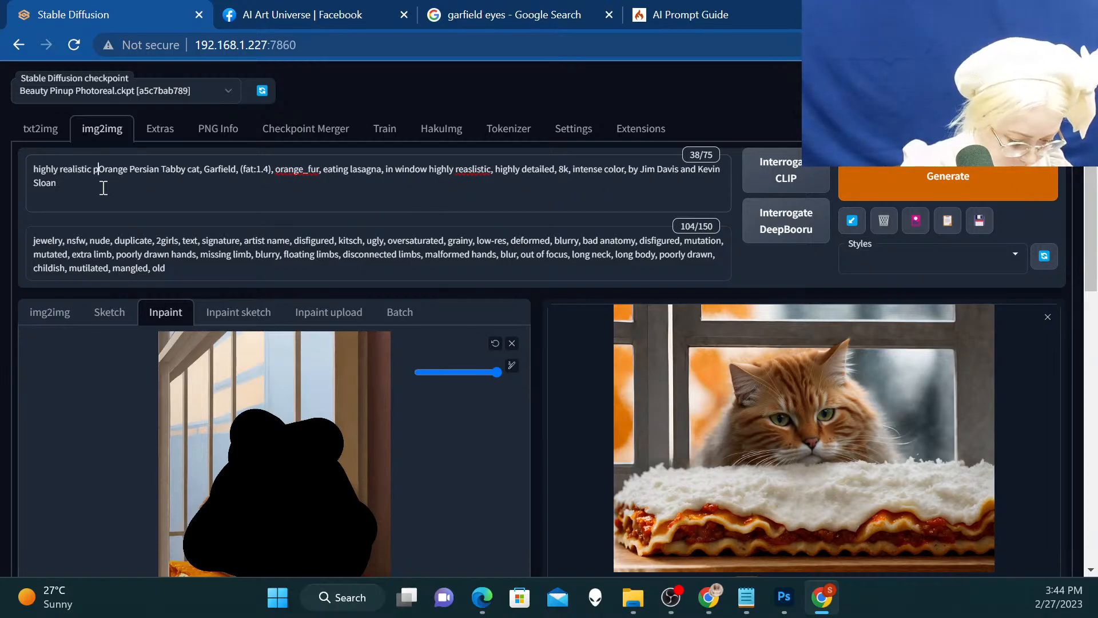
{"action": "type", "text": "gaph o"}
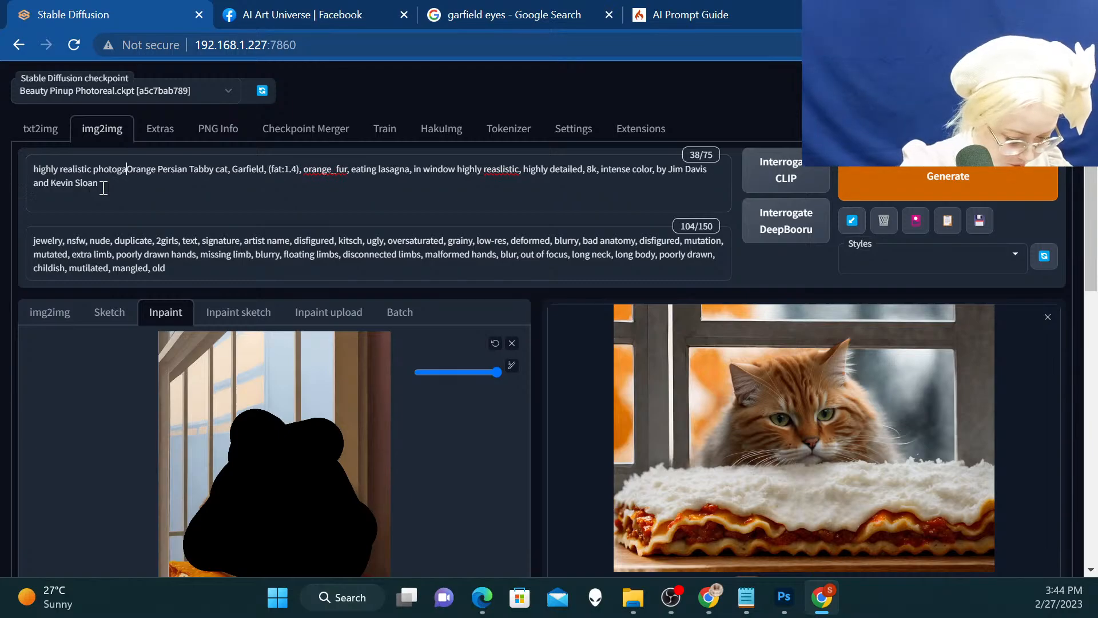
{"action": "type", "text": "f"}
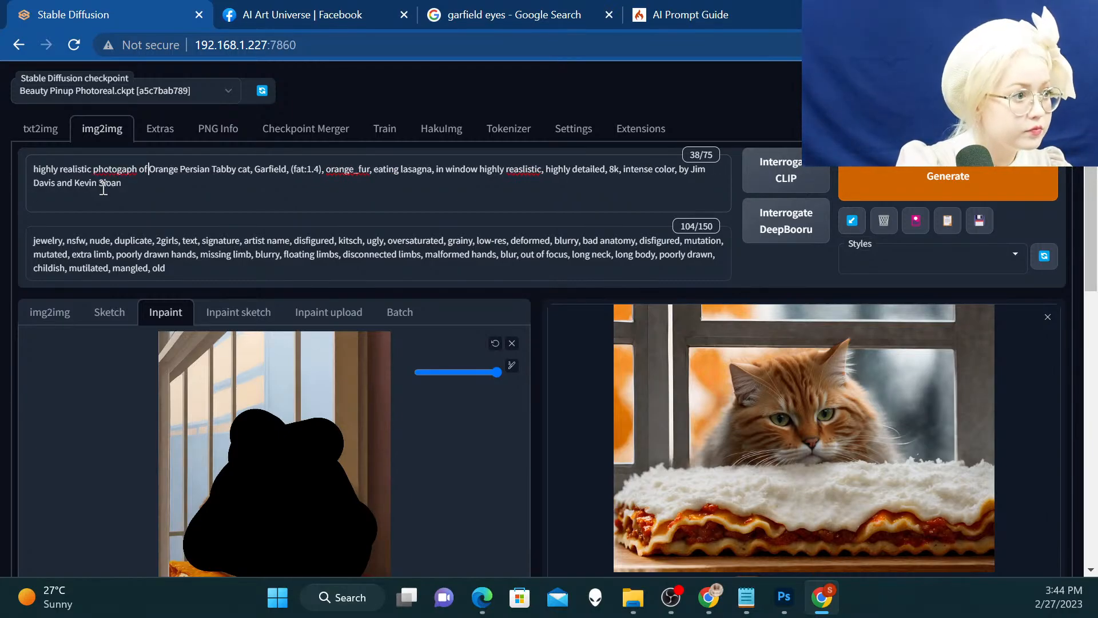
{"action": "right_click", "coordinate": [127, 166]}
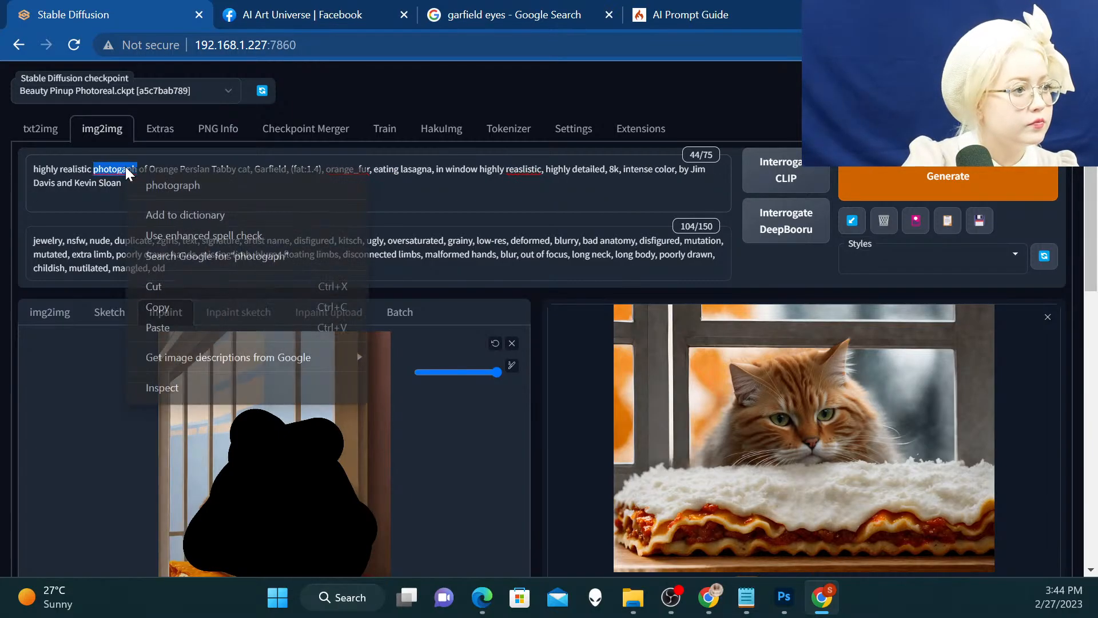
{"action": "left_click", "coordinate": [172, 179]}
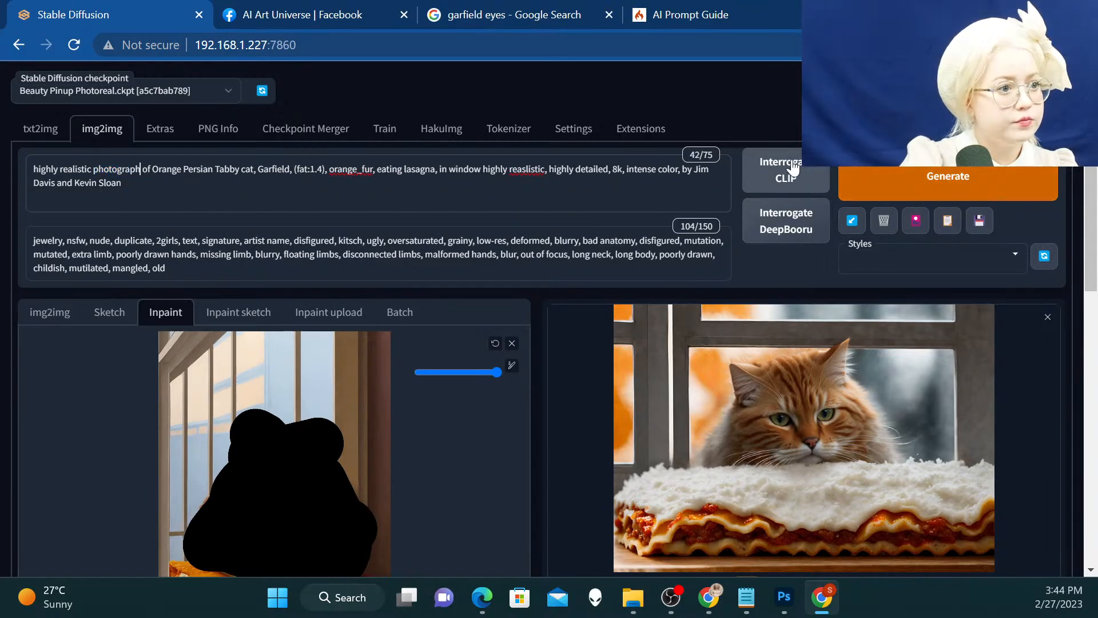
Correct the misspelled "reaslistic" to "realistic" in the prompt and generate the inpainted cat variations
{"action": "right_click", "coordinate": [541, 170]}
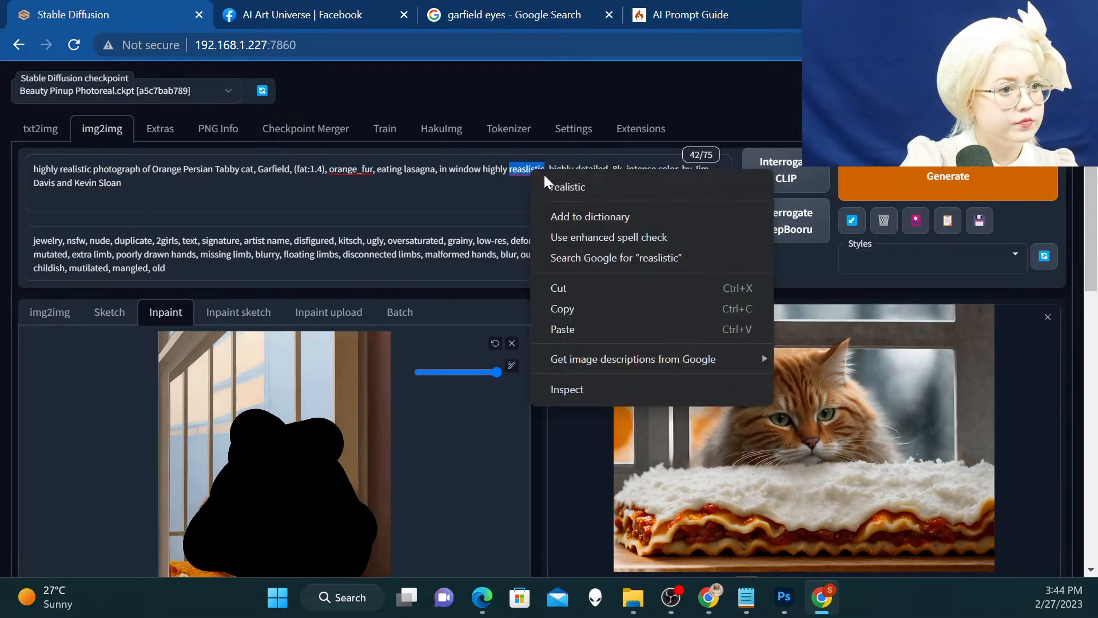
{"action": "left_click", "coordinate": [545, 183]}
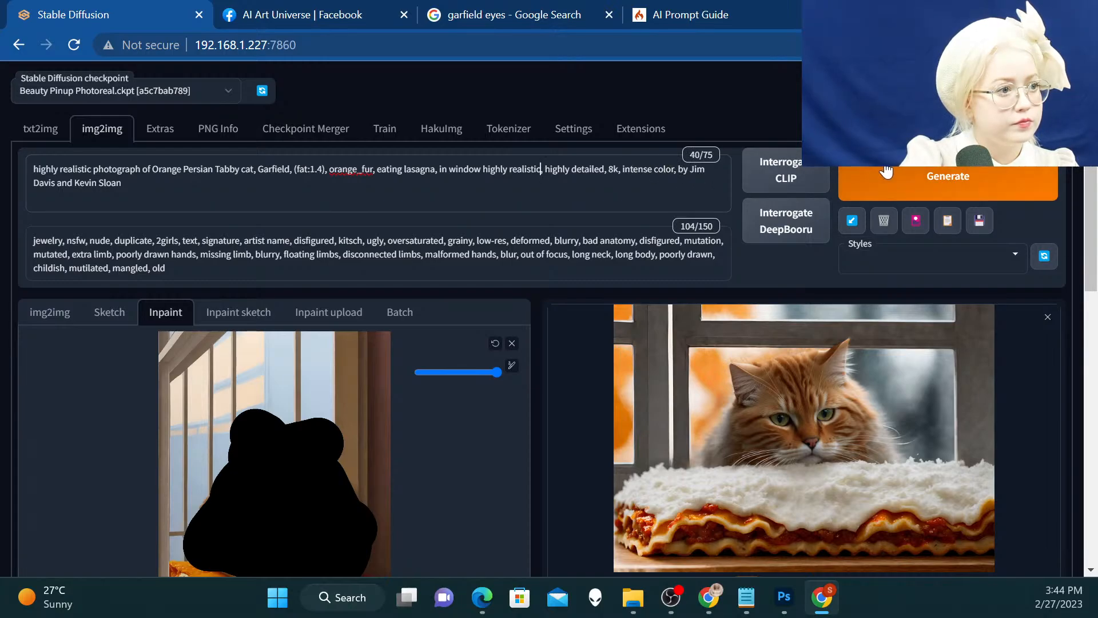
{"action": "left_click", "coordinate": [934, 175]}
{"action": "scroll", "coordinate": [982, 163], "scroll_direction": "down", "scroll_amount": 1}
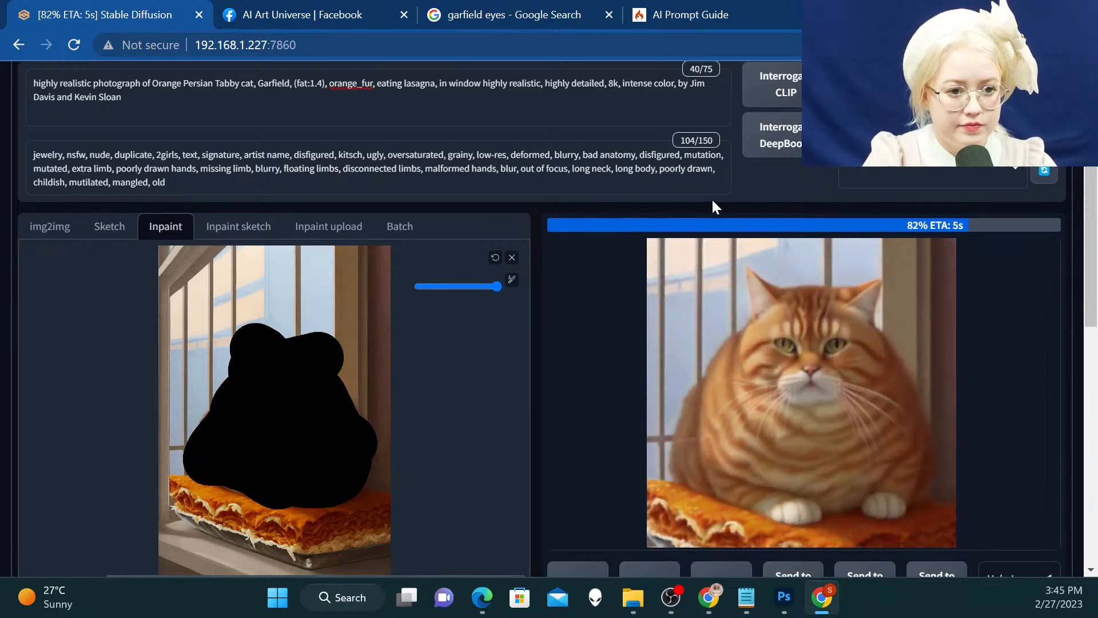
{"action": "scroll", "coordinate": [749, 224], "scroll_direction": "down", "scroll_amount": 1}
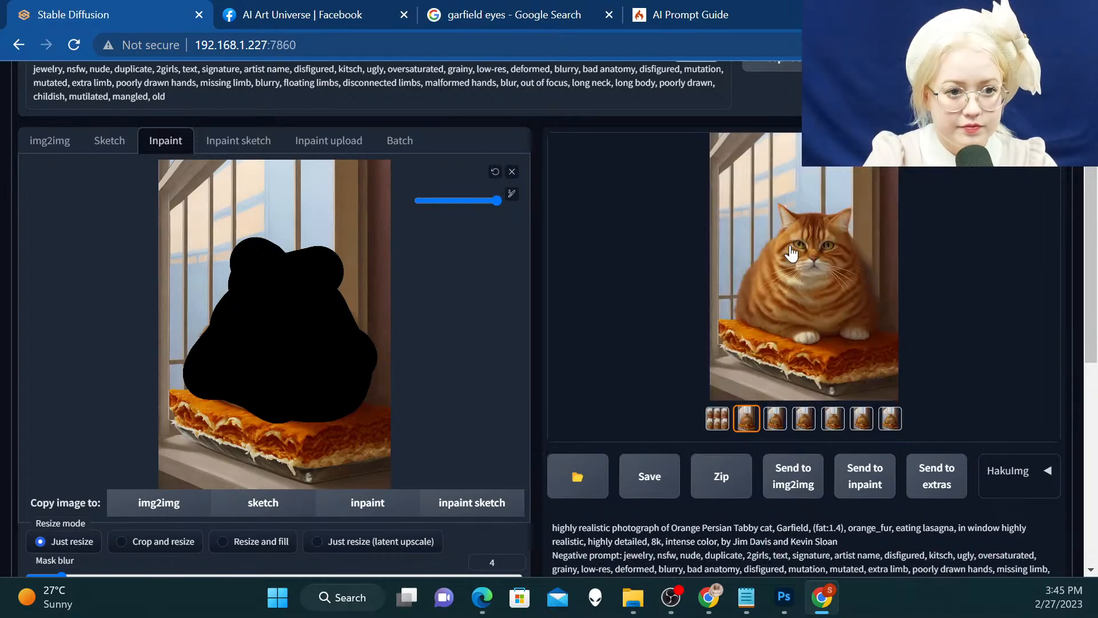
Enlarge the inpainted results and compare the cat variations back and forth
{"action": "left_click", "coordinate": [791, 252]}
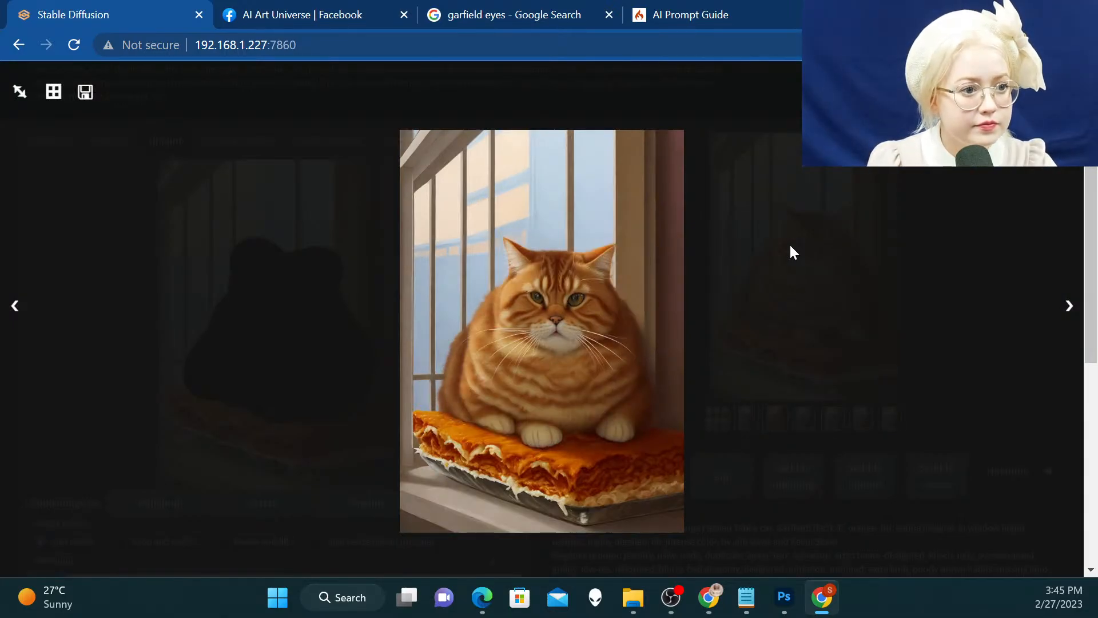
{"action": "key", "text": "Right"}
{"action": "key", "text": "Right"}
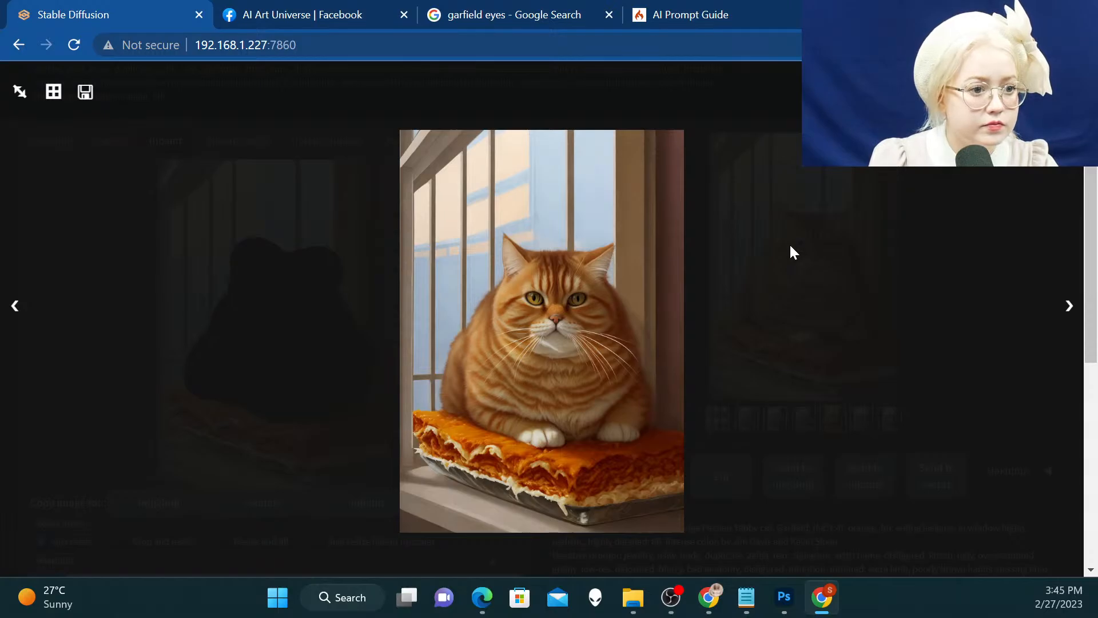
{"action": "key", "text": "Right"}
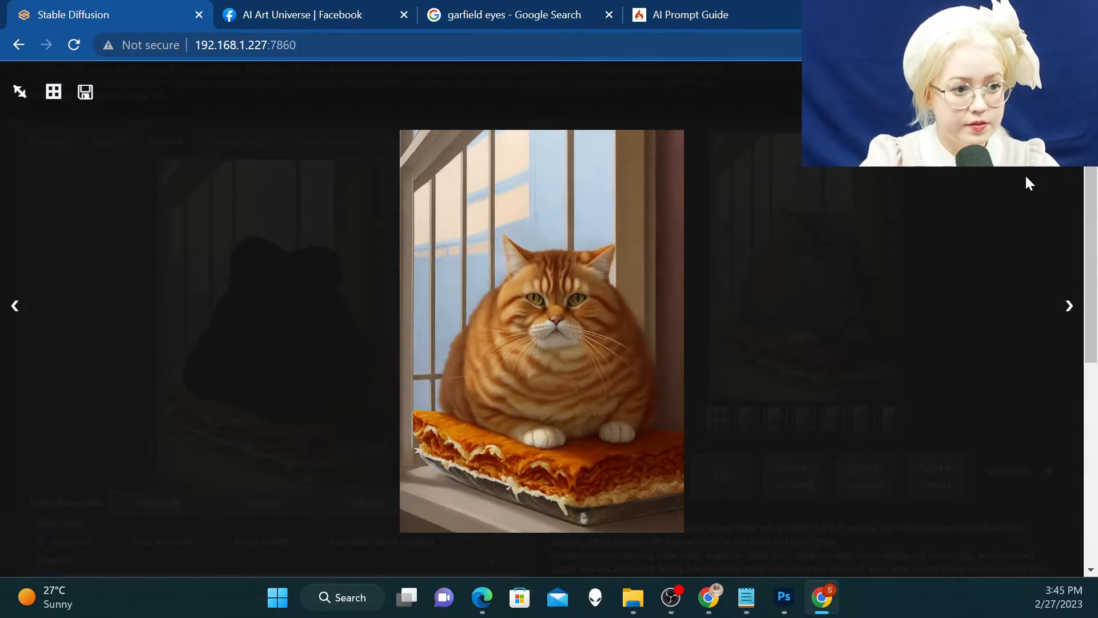
{"action": "key", "text": "Right"}
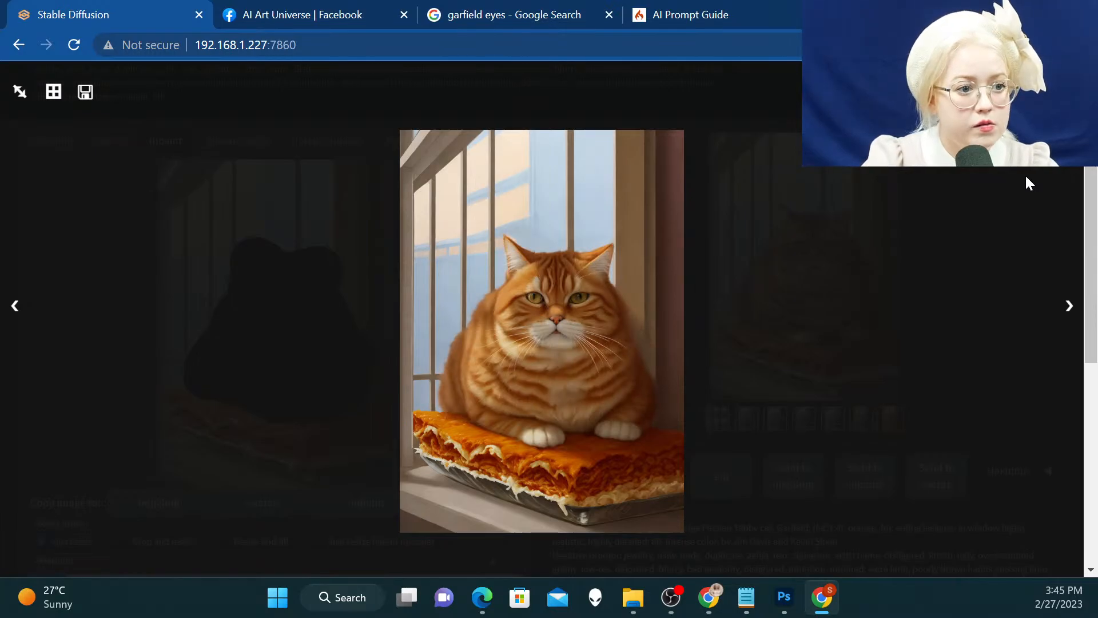
{"action": "key", "text": "Left"}
{"action": "key", "text": "Left"}
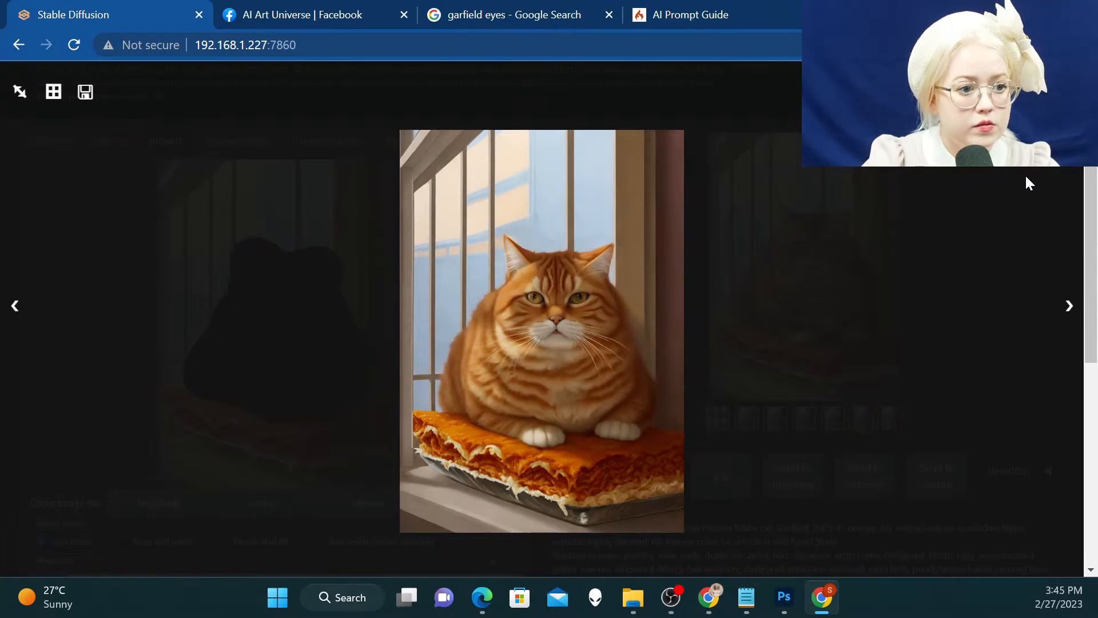
{"action": "key", "text": "Left"}
{"action": "key", "text": "Right"}
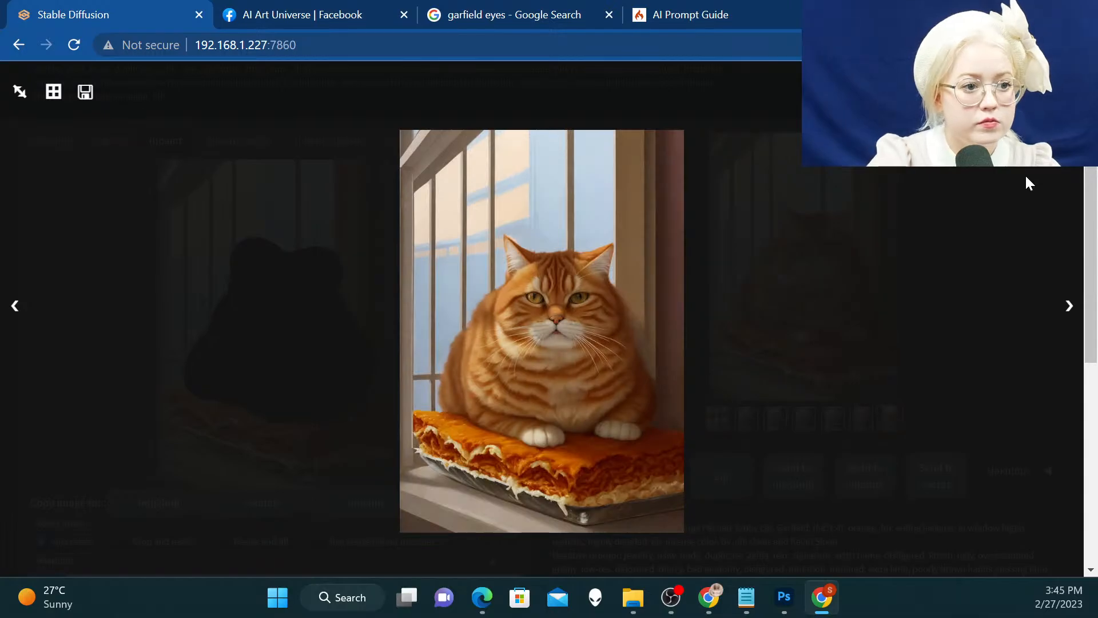
Close the enlarged view and replace the inpaint source image with the last cat variation
{"action": "left_click", "coordinate": [1025, 183]}
{"action": "left_click", "coordinate": [506, 173]}
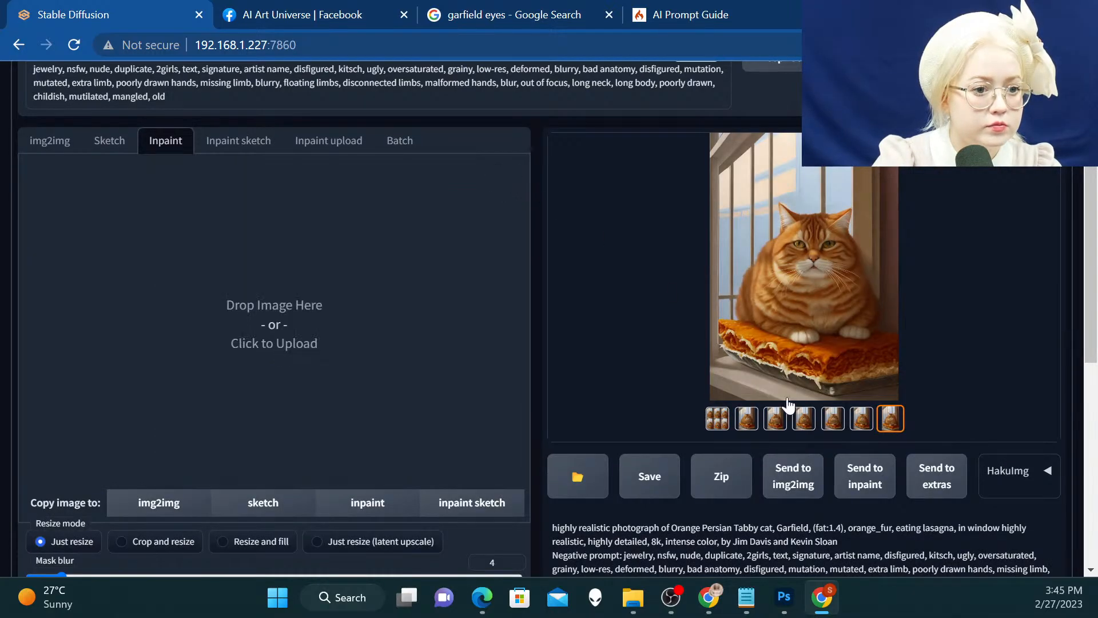
{"action": "left_click", "coordinate": [882, 490]}
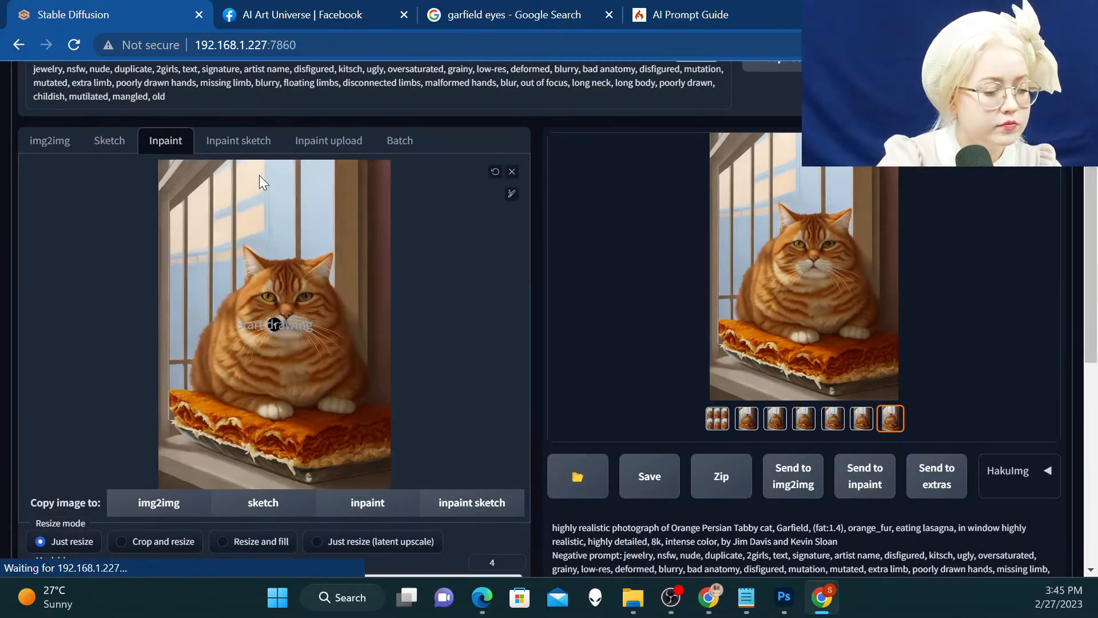
Enlarge the mask brush to a little over half its range and paint over the cat's face and ears
{"action": "left_click", "coordinate": [511, 194]}
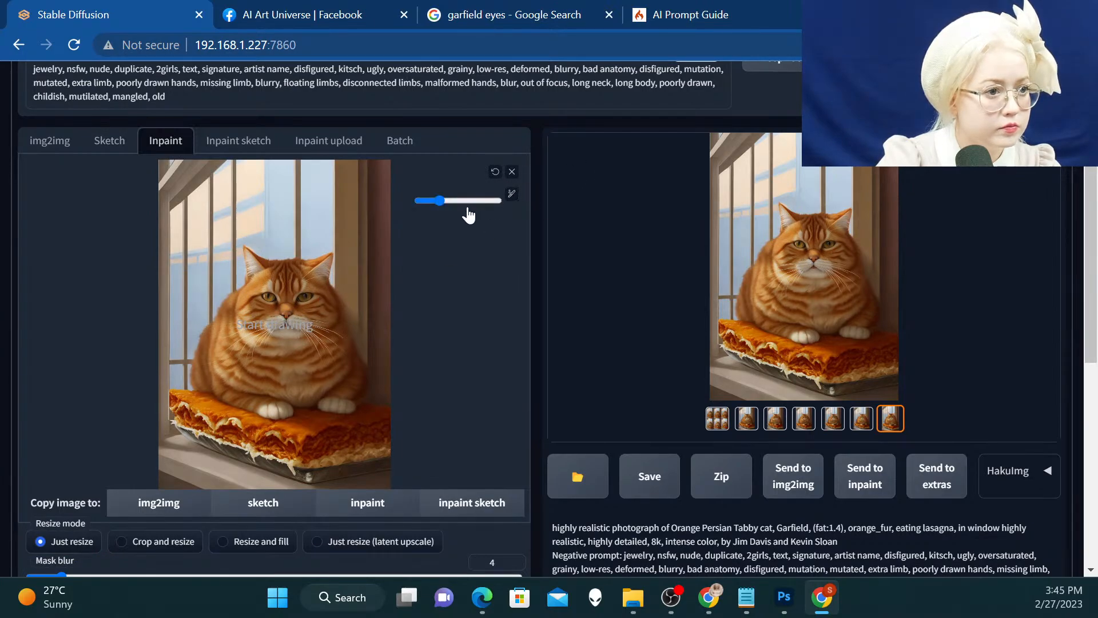
{"action": "left_click_drag", "start_coordinate": [439, 200], "coordinate": [466, 201]}
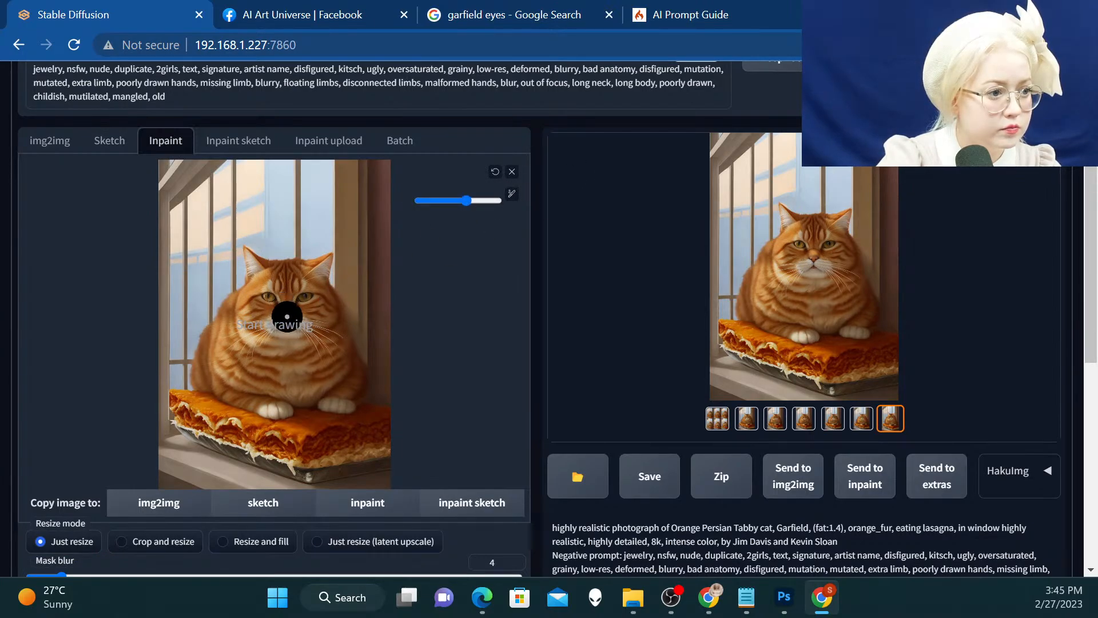
{"action": "mouse_move", "coordinate": [287, 317]}
{"action": "left_mouse_down"}
{"action": "mouse_move", "coordinate": [280, 329]}
{"action": "mouse_move", "coordinate": [260, 315]}
{"action": "mouse_move", "coordinate": [281, 288]}
{"action": "mouse_move", "coordinate": [296, 313]}
{"action": "mouse_move", "coordinate": [273, 311]}
{"action": "mouse_move", "coordinate": [265, 277]}
{"action": "mouse_move", "coordinate": [286, 264]}
{"action": "mouse_move", "coordinate": [319, 297]}
{"action": "mouse_move", "coordinate": [306, 336]}
{"action": "mouse_move", "coordinate": [257, 315]}
{"action": "mouse_move", "coordinate": [252, 260]}
{"action": "mouse_move", "coordinate": [328, 258]}
{"action": "mouse_move", "coordinate": [324, 266]}
{"action": "left_mouse_up"}
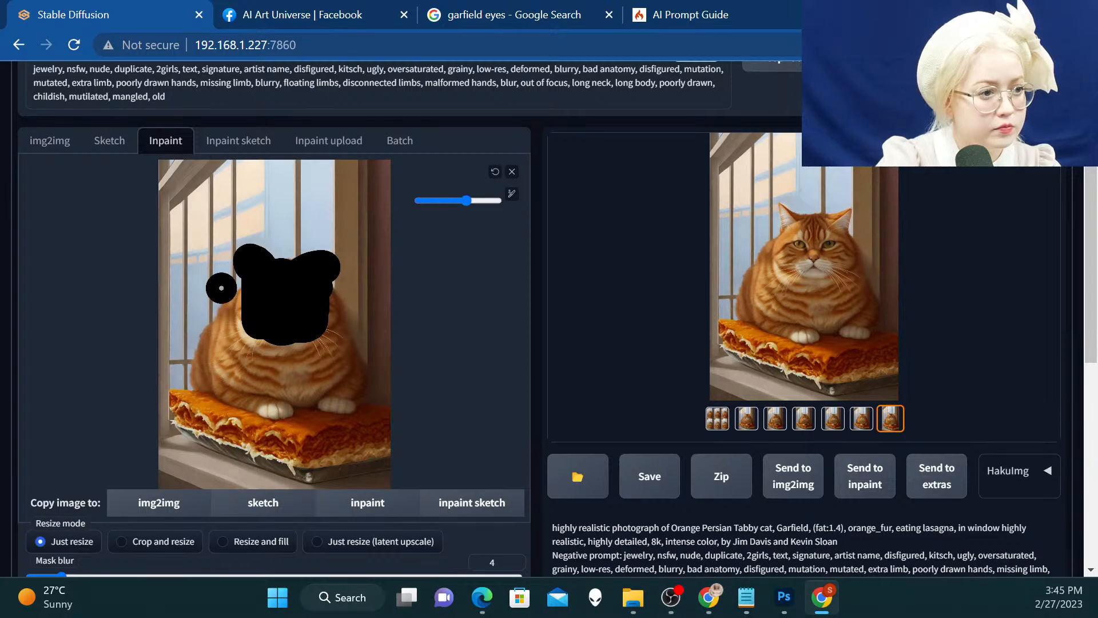
Insert "(angry:1.3)," before "orange_fur" in the inpainting prompt and generate new face variations
{"action": "scroll", "coordinate": [169, 293], "scroll_direction": "up", "scroll_amount": 3}
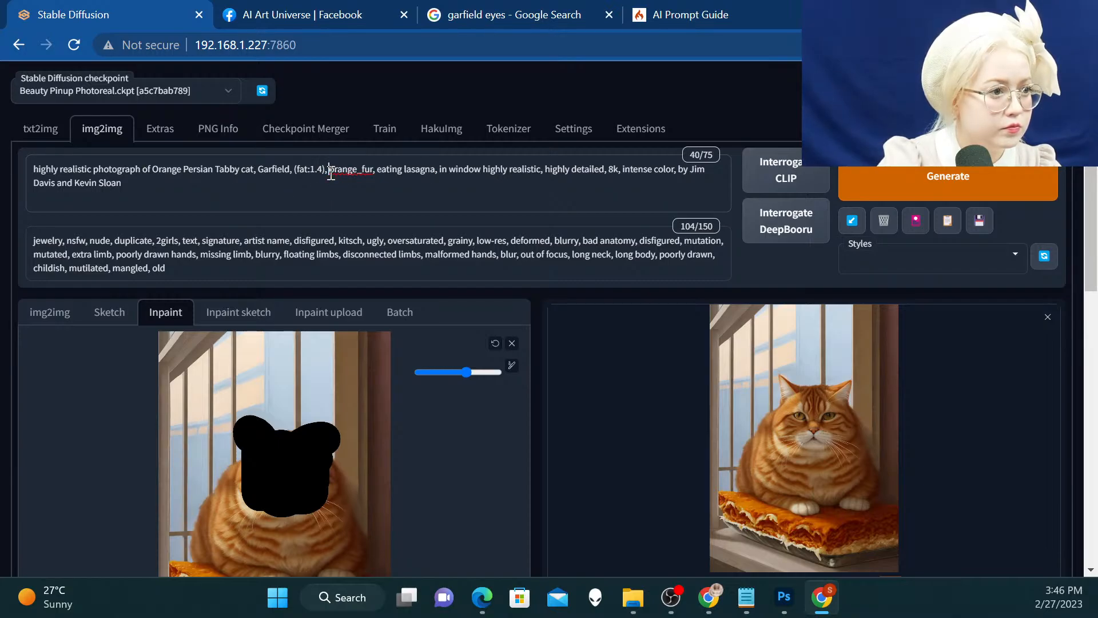
{"action": "type", "text": "angry"}
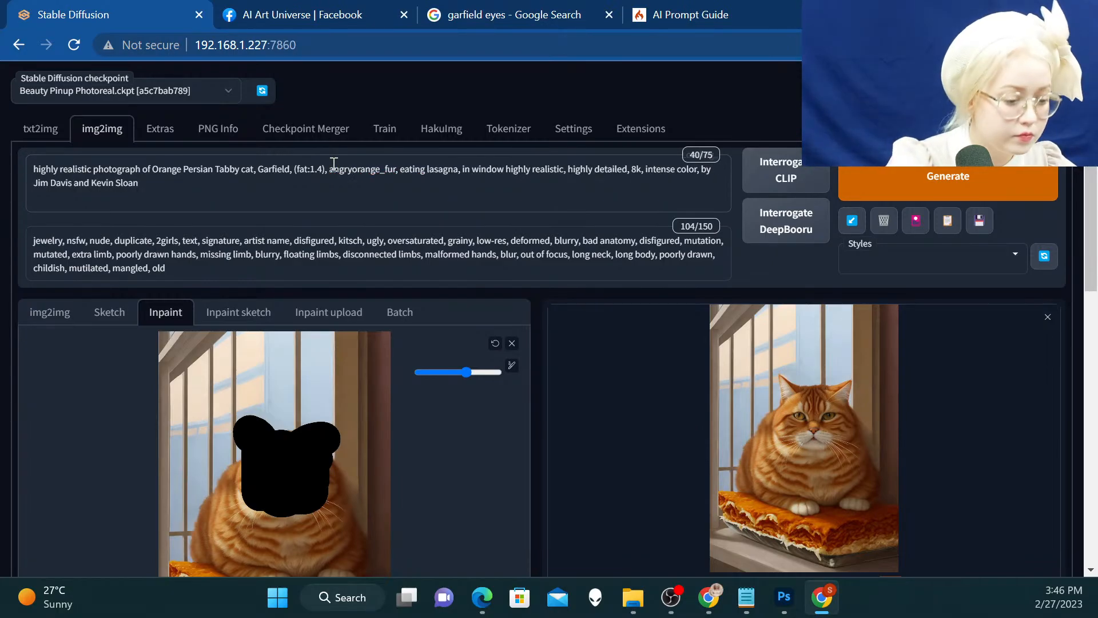
{"action": "type", "text": ","}
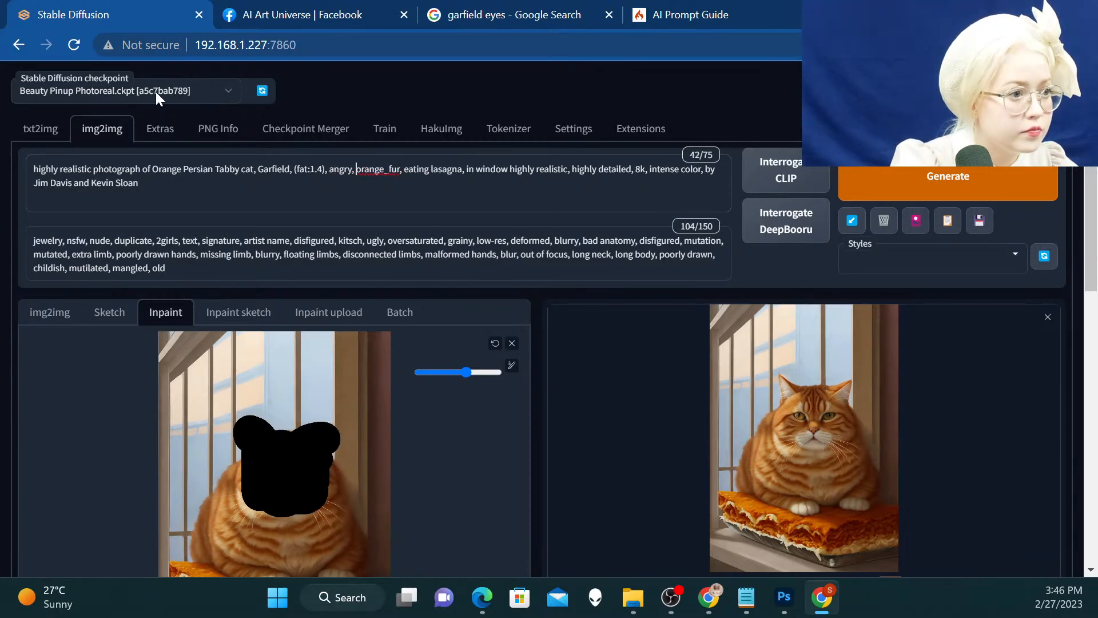
{"action": "left_click_drag", "start_coordinate": [352, 168], "coordinate": [338, 169]}
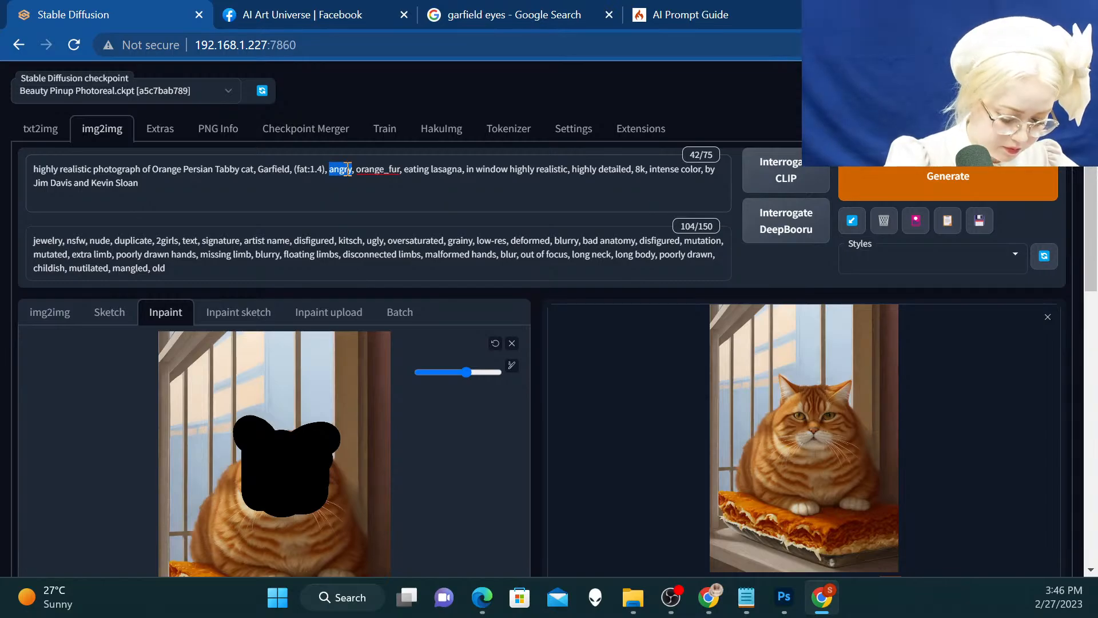
{"action": "key", "text": "ctrl+Up"}
{"action": "key", "text": "ctrl+Up"}
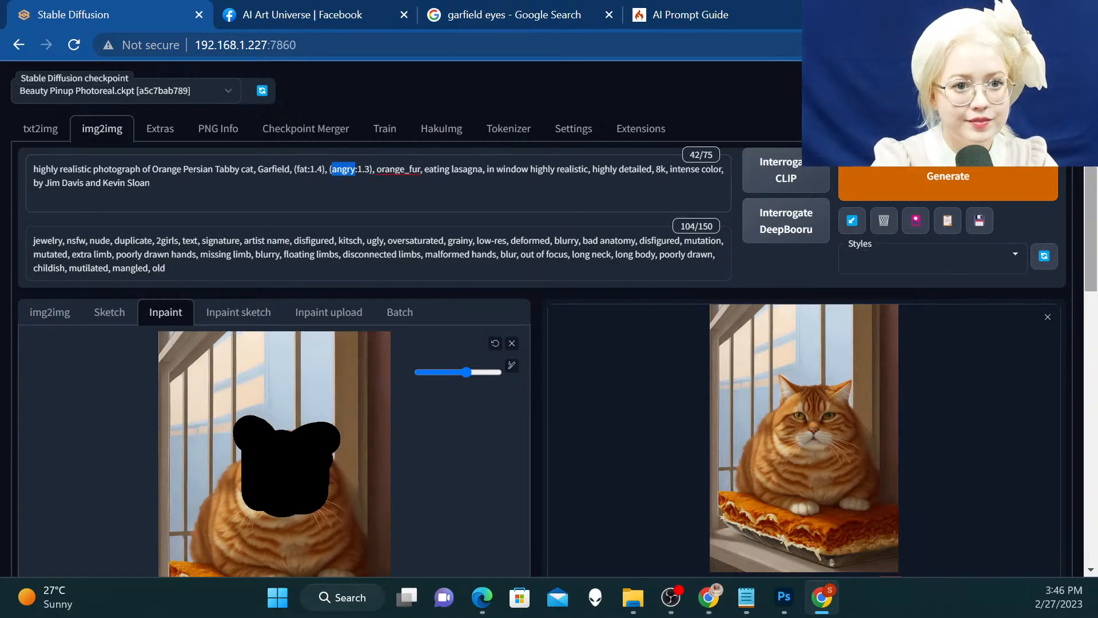
{"action": "left_click", "coordinate": [944, 182]}
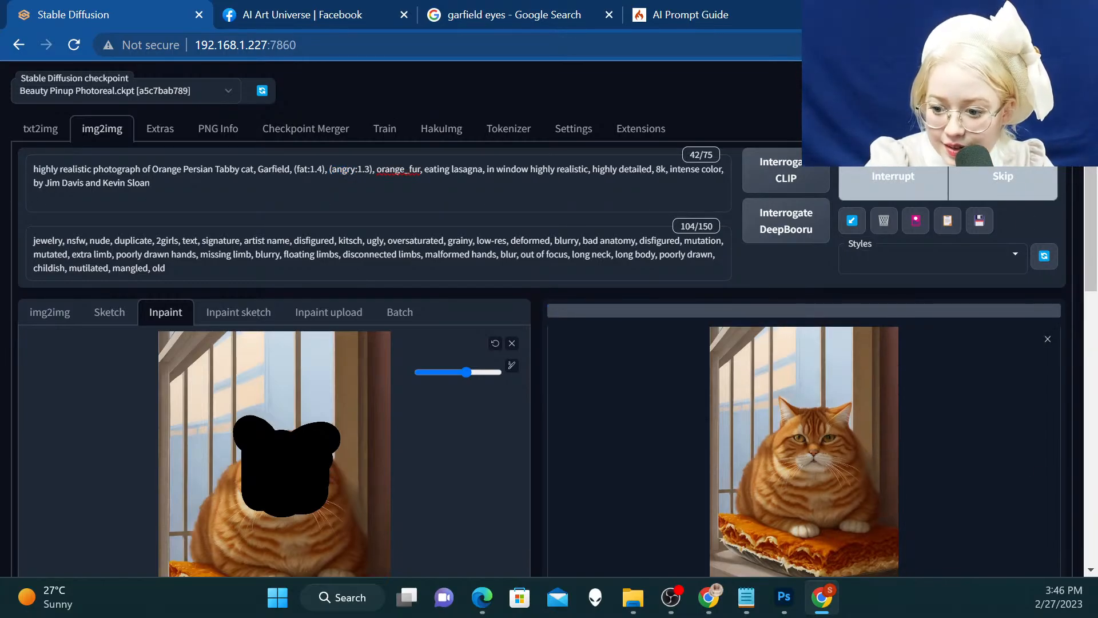
Review the prompt and the inpainting settings, including sampling steps and denoising strength, while the variations generate
{"action": "key", "text": "alt+Tab"}
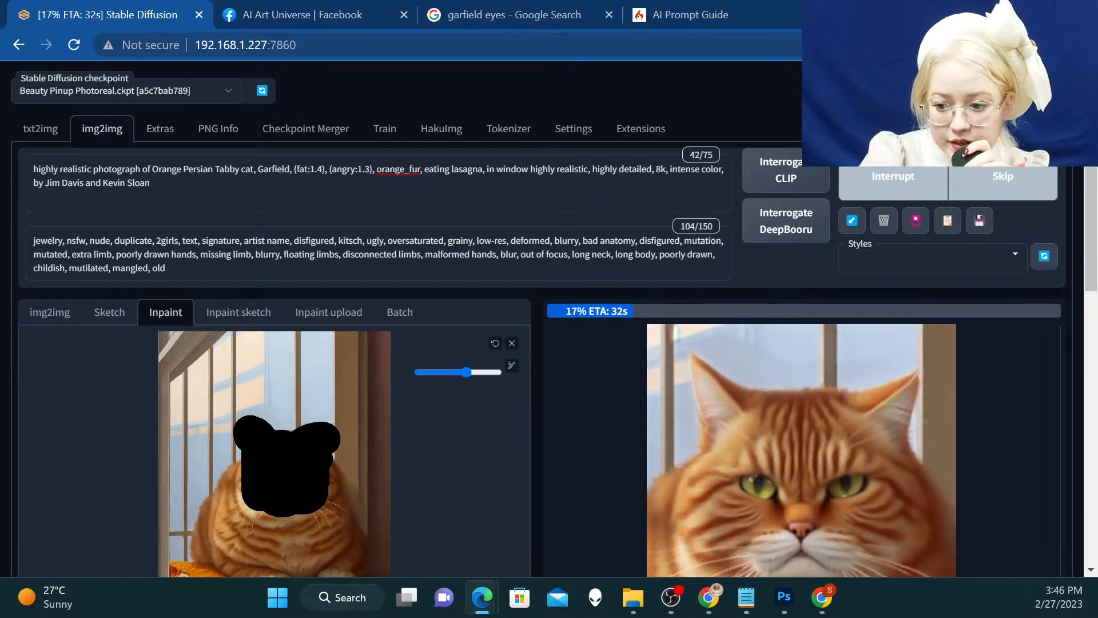
{"action": "scroll", "coordinate": [736, 201], "scroll_direction": "down", "scroll_amount": 8}
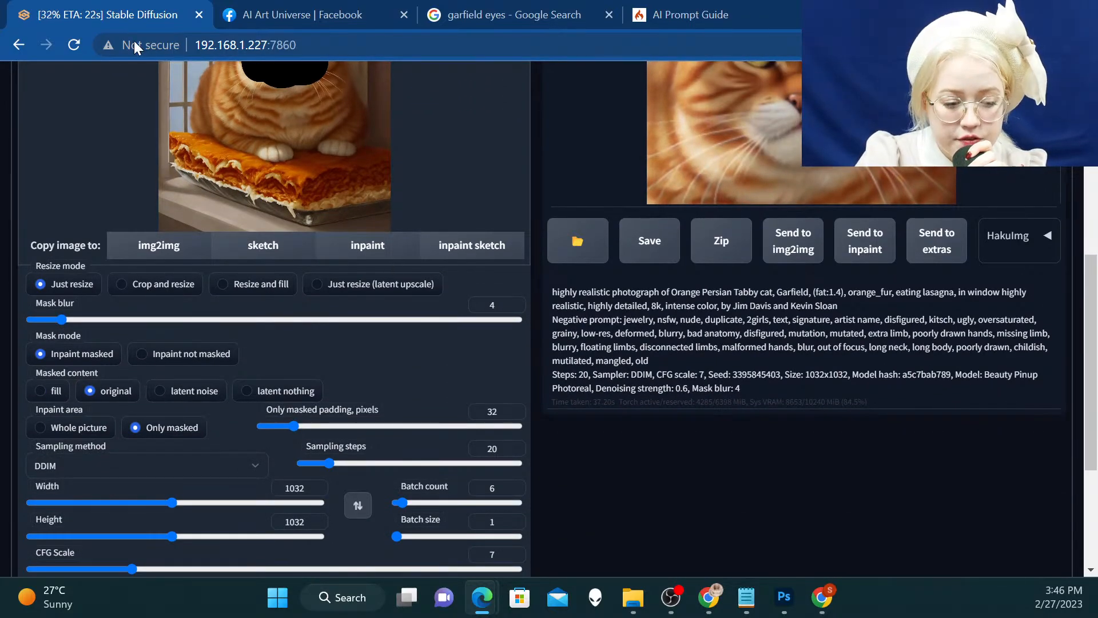
{"action": "scroll", "coordinate": [504, 345], "scroll_direction": "down", "scroll_amount": 3}
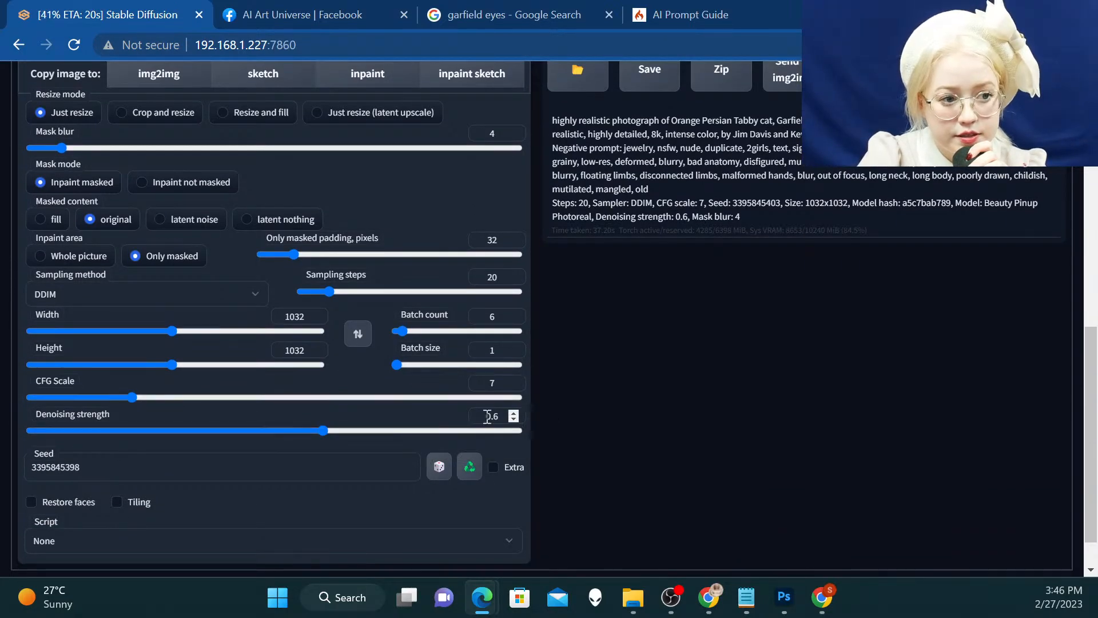
{"action": "scroll", "coordinate": [530, 400], "scroll_direction": "up", "scroll_amount": 10}
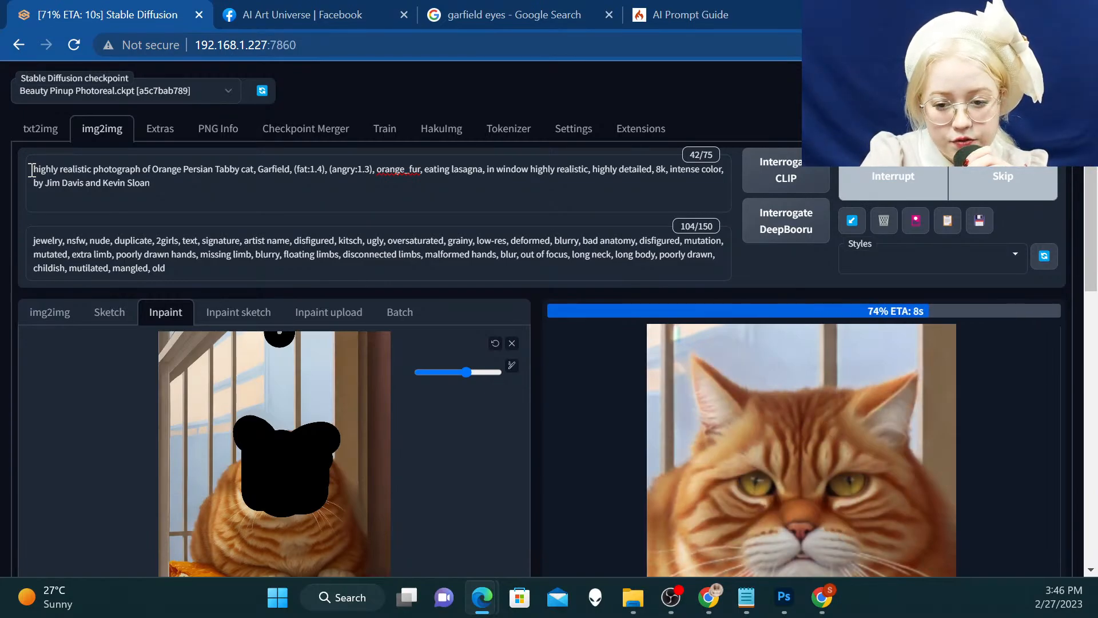
{"action": "scroll", "coordinate": [338, 403], "scroll_direction": "down", "scroll_amount": 6}
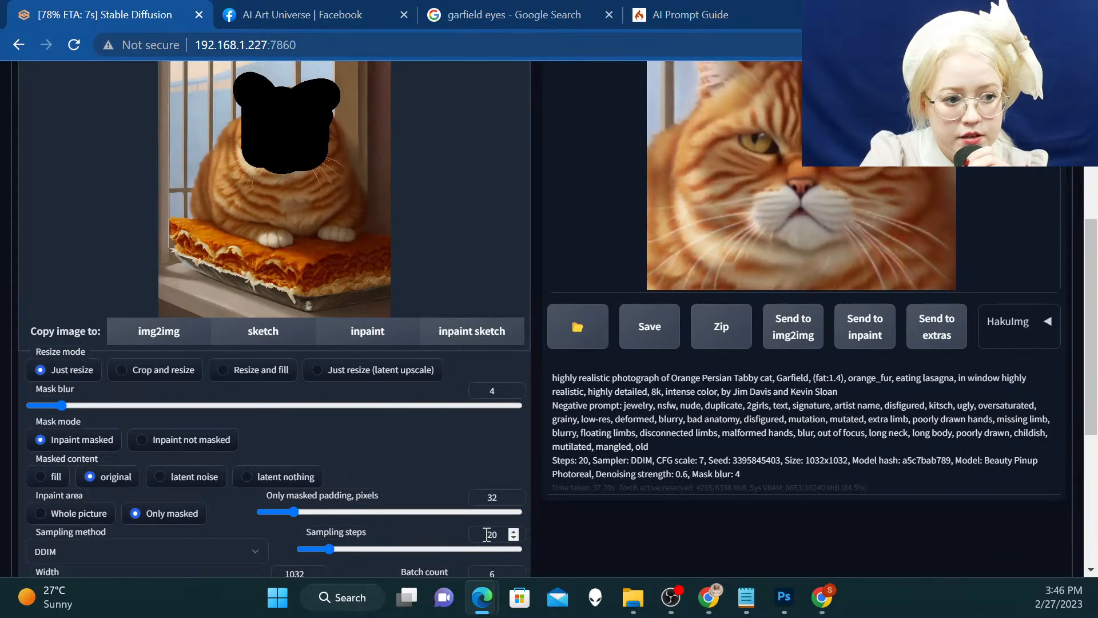
{"action": "scroll", "coordinate": [500, 562], "scroll_direction": "down", "scroll_amount": 1}
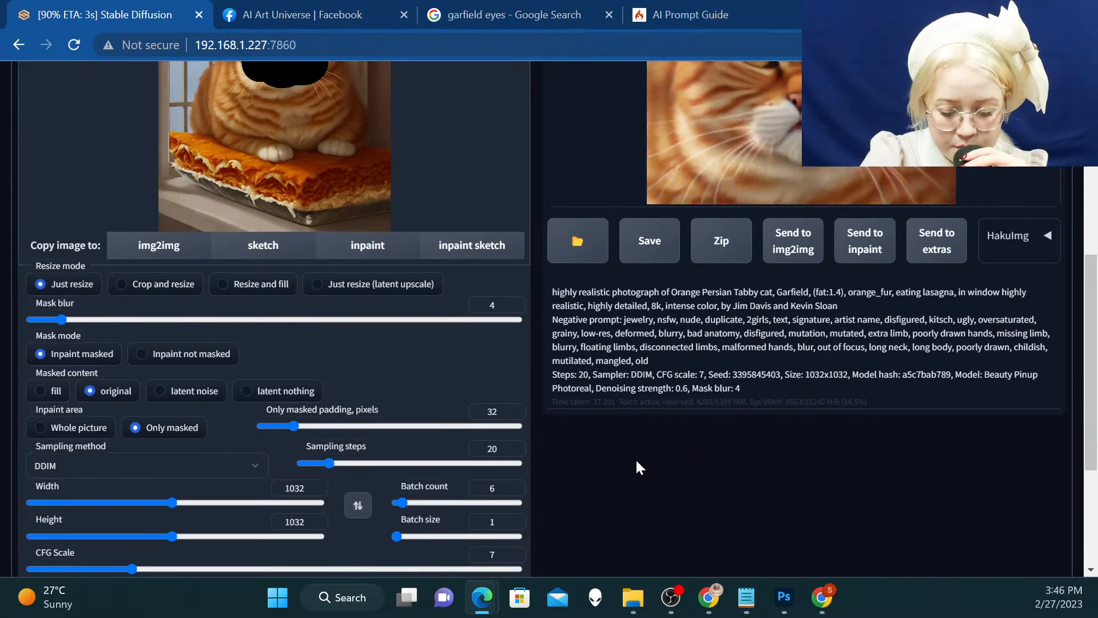
{"action": "scroll", "coordinate": [636, 458], "scroll_direction": "up", "scroll_amount": 4}
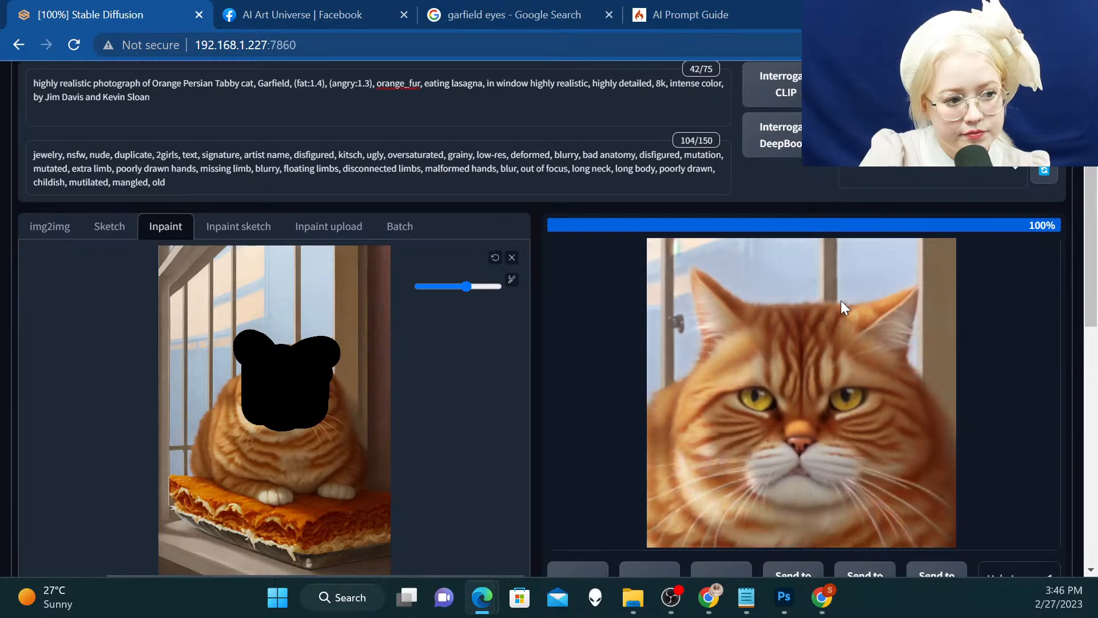
View the angry cat variations enlarged and replace the inpaint source image with the fifth one
{"action": "left_click", "coordinate": [808, 325]}
{"action": "left_click", "coordinate": [808, 324]}
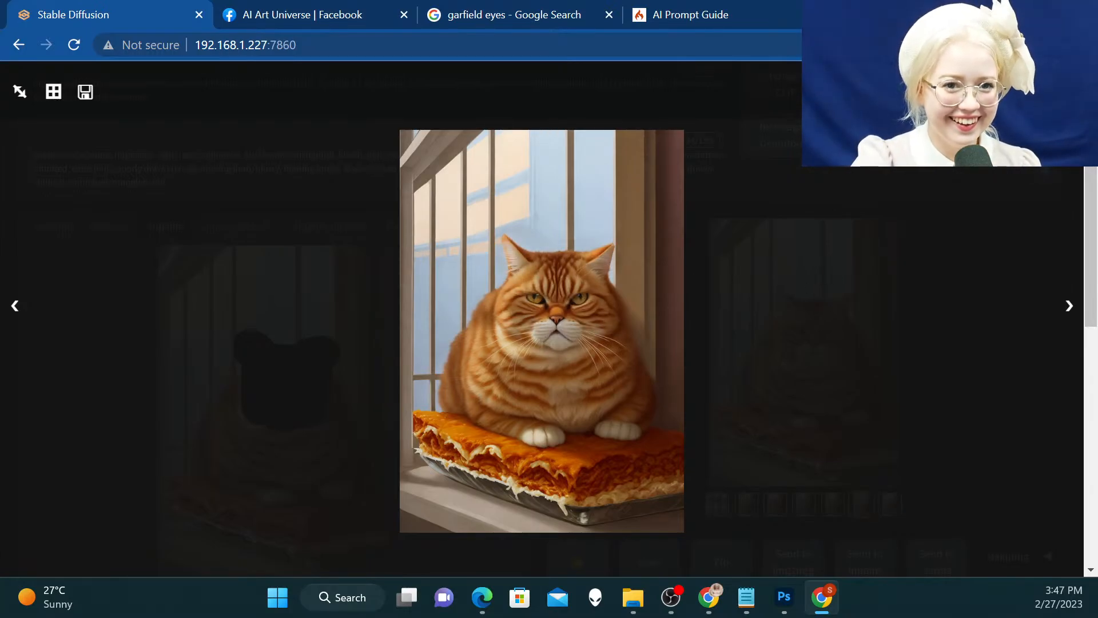
{"action": "key", "text": "Escape"}
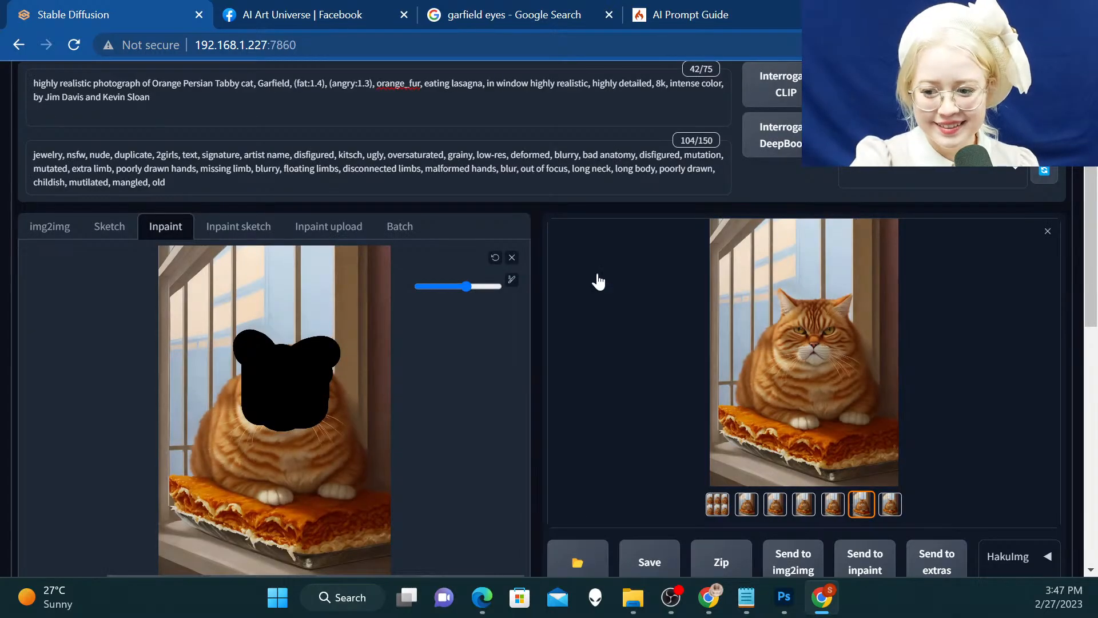
{"action": "left_click", "coordinate": [512, 257]}
{"action": "scroll", "coordinate": [861, 501], "scroll_direction": "down", "scroll_amount": 1}
{"action": "left_click", "coordinate": [863, 486]}
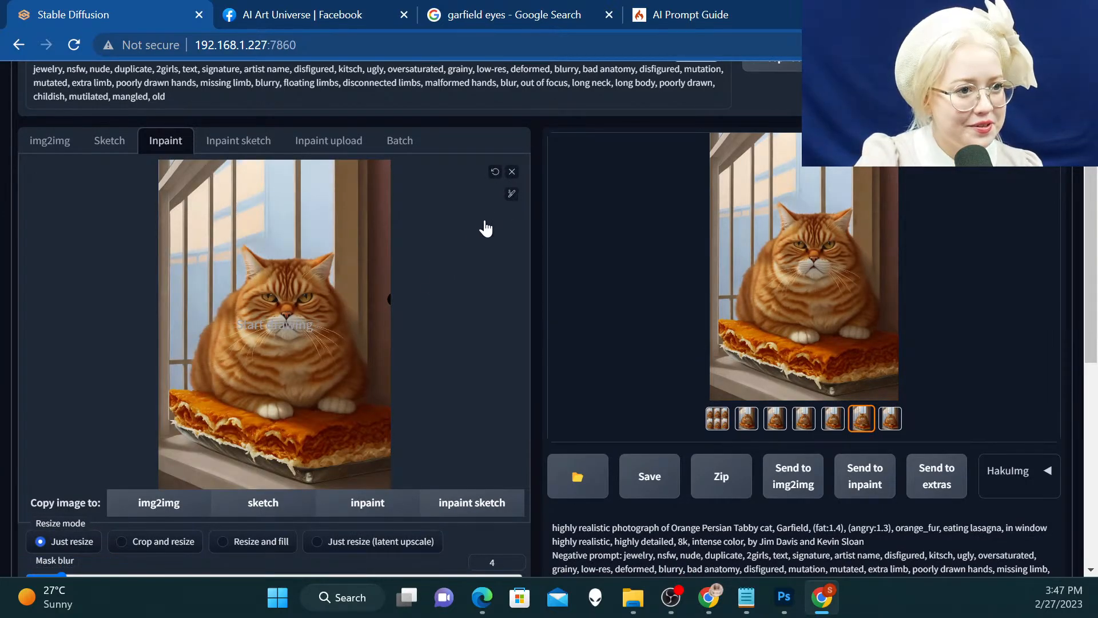
Enlarge the mask brush to near its maximum and paint over the whole lasagna and its tray
{"action": "left_click", "coordinate": [511, 195]}
{"action": "left_click_drag", "start_coordinate": [439, 200], "coordinate": [484, 200]}
{"action": "mouse_move", "coordinate": [176, 400]}
{"action": "left_mouse_down"}
{"action": "mouse_move", "coordinate": [290, 444]}
{"action": "mouse_move", "coordinate": [368, 439]}
{"action": "mouse_move", "coordinate": [366, 425]}
{"action": "mouse_move", "coordinate": [337, 437]}
{"action": "mouse_move", "coordinate": [310, 428]}
{"action": "mouse_move", "coordinate": [360, 422]}
{"action": "mouse_move", "coordinate": [377, 438]}
{"action": "mouse_move", "coordinate": [316, 460]}
{"action": "mouse_move", "coordinate": [167, 426]}
{"action": "left_mouse_up"}
Remove the cat description so the inpainting prompt starts with "lasagna, in window", and generate lasagna variations
{"action": "scroll", "coordinate": [167, 426], "scroll_direction": "up", "scroll_amount": 3}
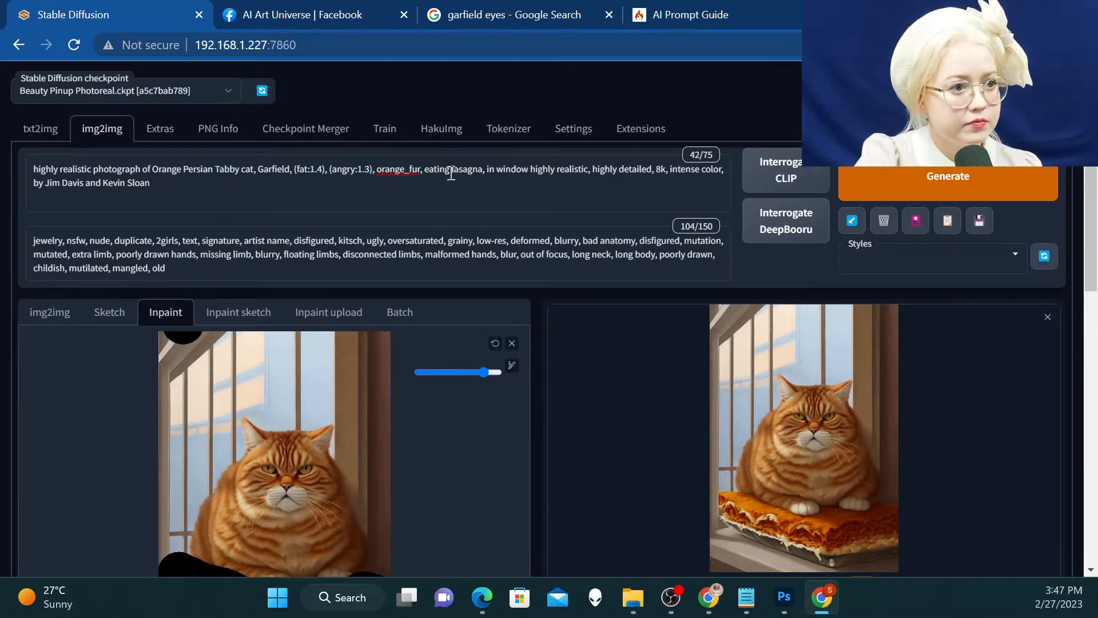
{"action": "left_click_drag", "start_coordinate": [451, 171], "coordinate": [0, 163]}
{"action": "key", "text": "BackSpace"}
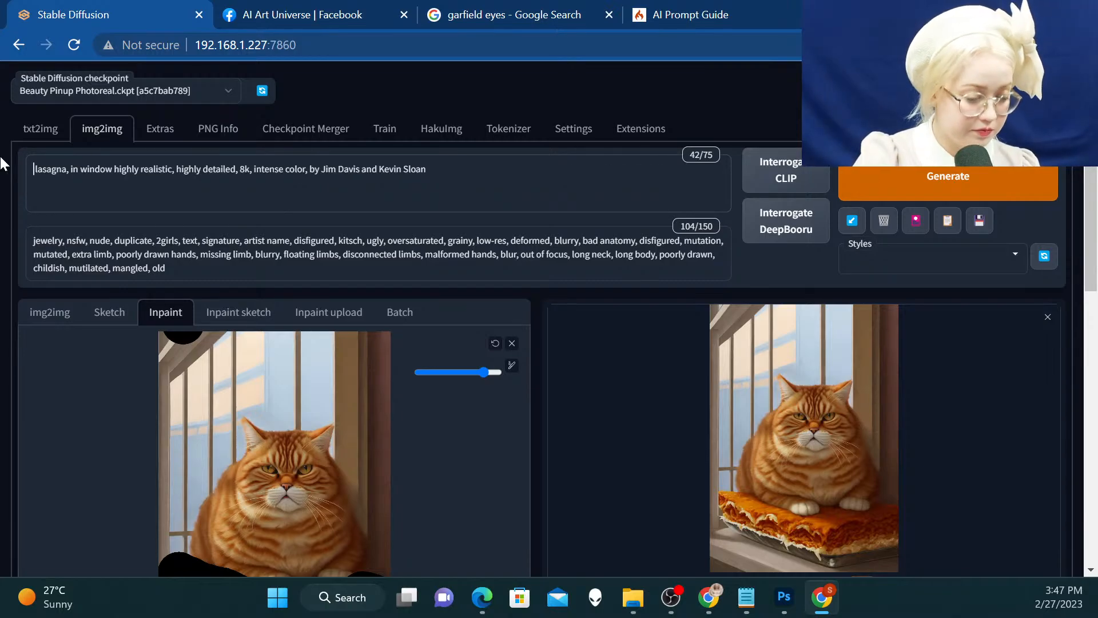
{"action": "key", "text": "Delete"}
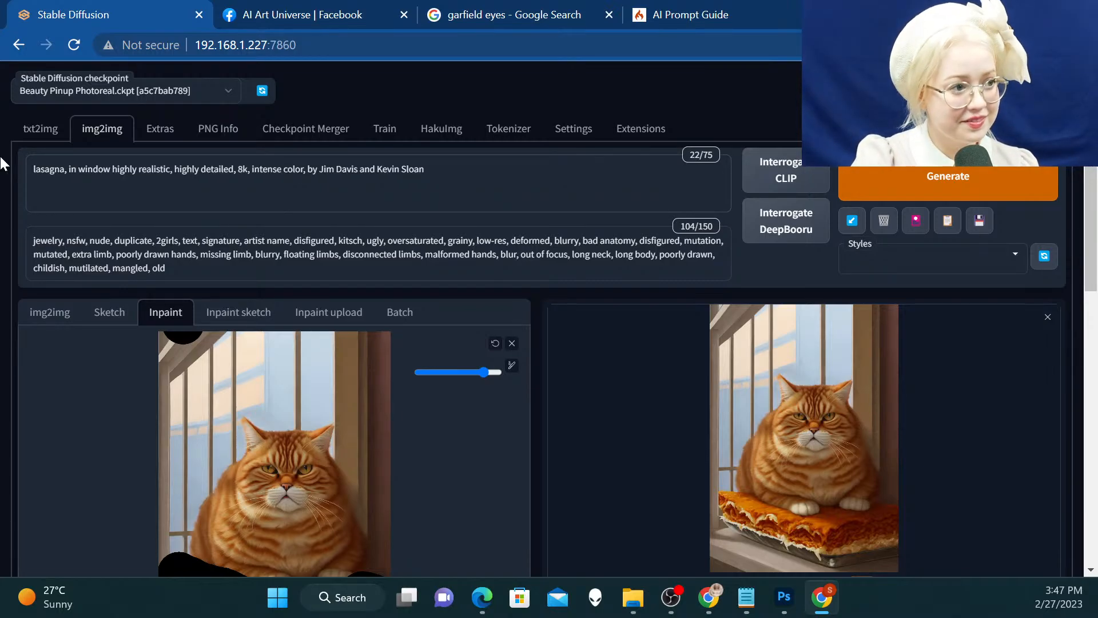
{"action": "left_click", "coordinate": [955, 177]}
Follow the lasagna inpainting and compare the finished variations in the enlarged view, stopping at the third one
{"action": "scroll", "coordinate": [955, 171], "scroll_direction": "down", "scroll_amount": 1}
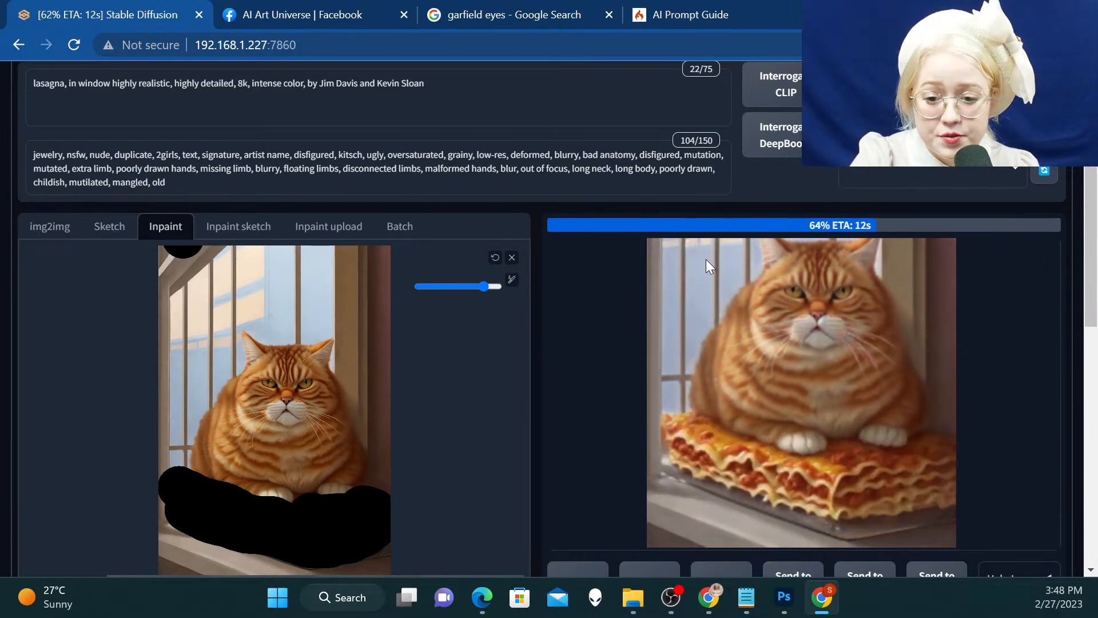
{"action": "scroll", "coordinate": [701, 230], "scroll_direction": "down", "scroll_amount": 1}
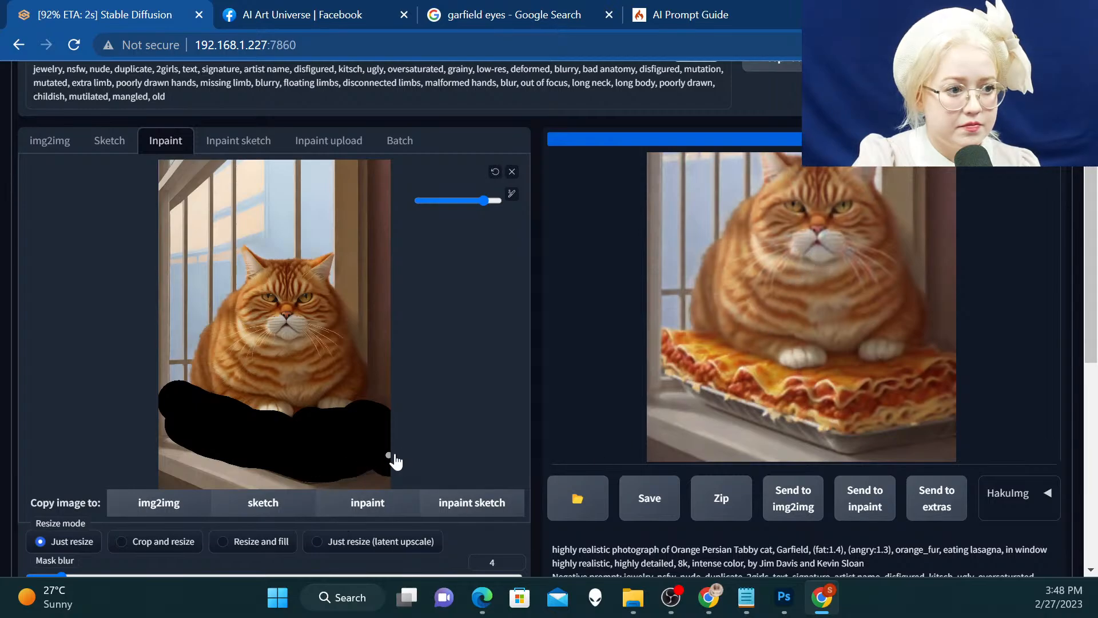
{"action": "left_click", "coordinate": [740, 327]}
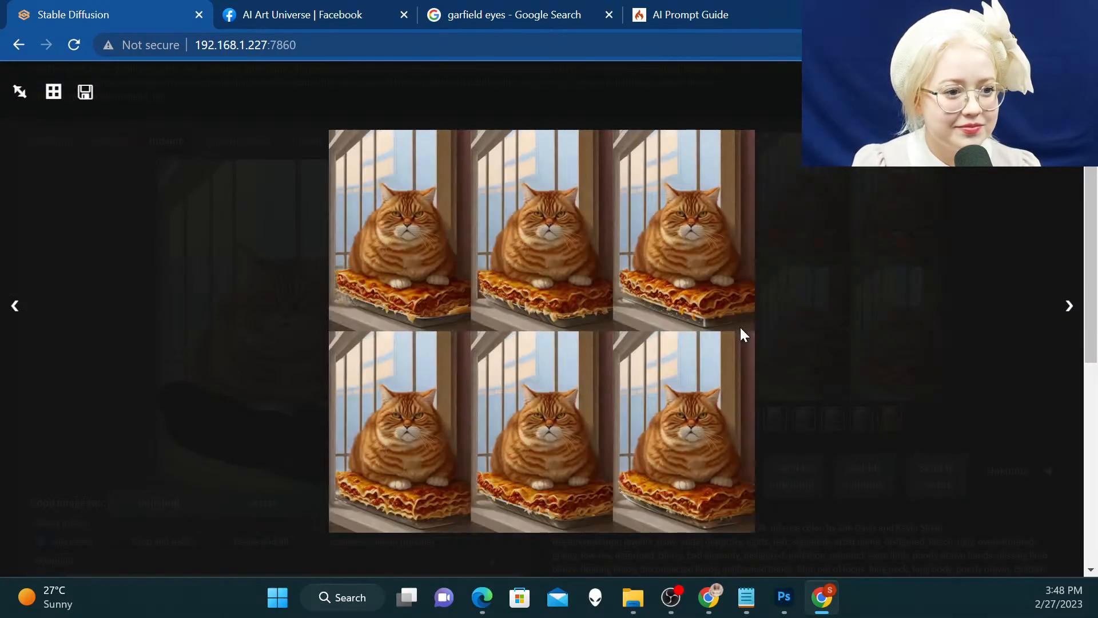
{"action": "key", "text": "Right"}
{"action": "key", "text": "Right"}
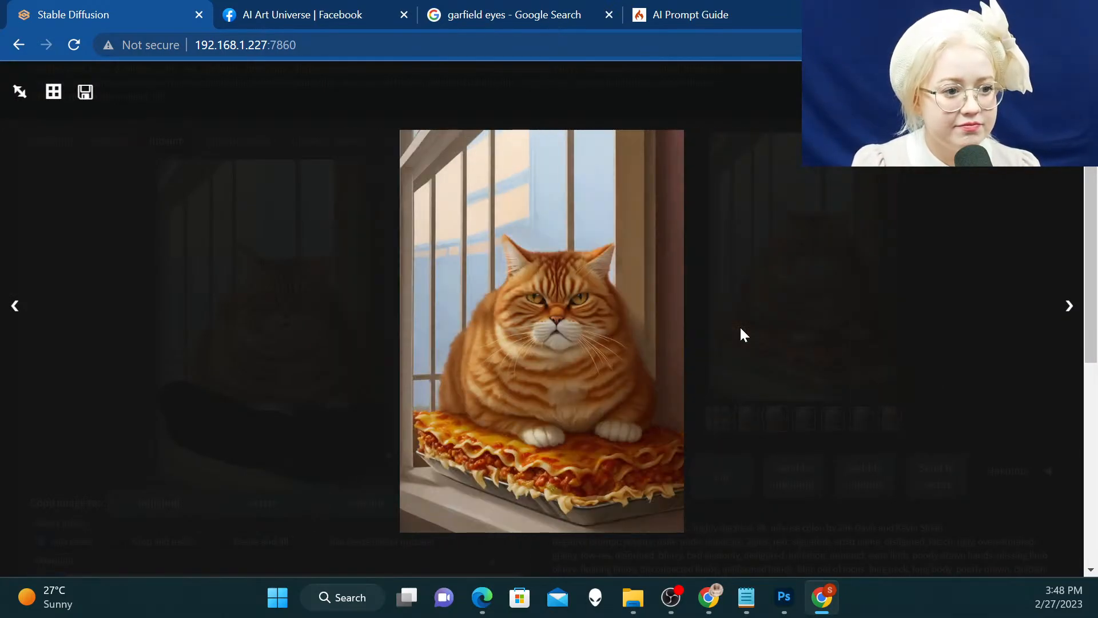
{"action": "key", "text": "Right"}
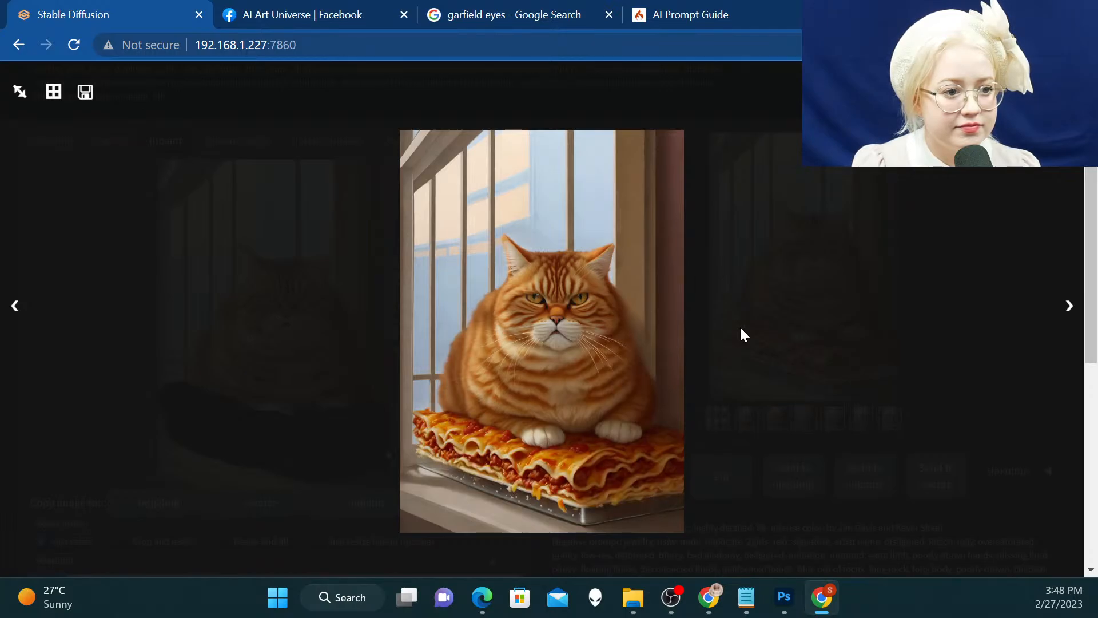
Save the enlarged third lasagna variation as a PNG in the Garfield project's Medium folder, and close the enlarged view
{"action": "right_click", "coordinate": [572, 107]}
{"action": "right_click", "coordinate": [518, 198]}
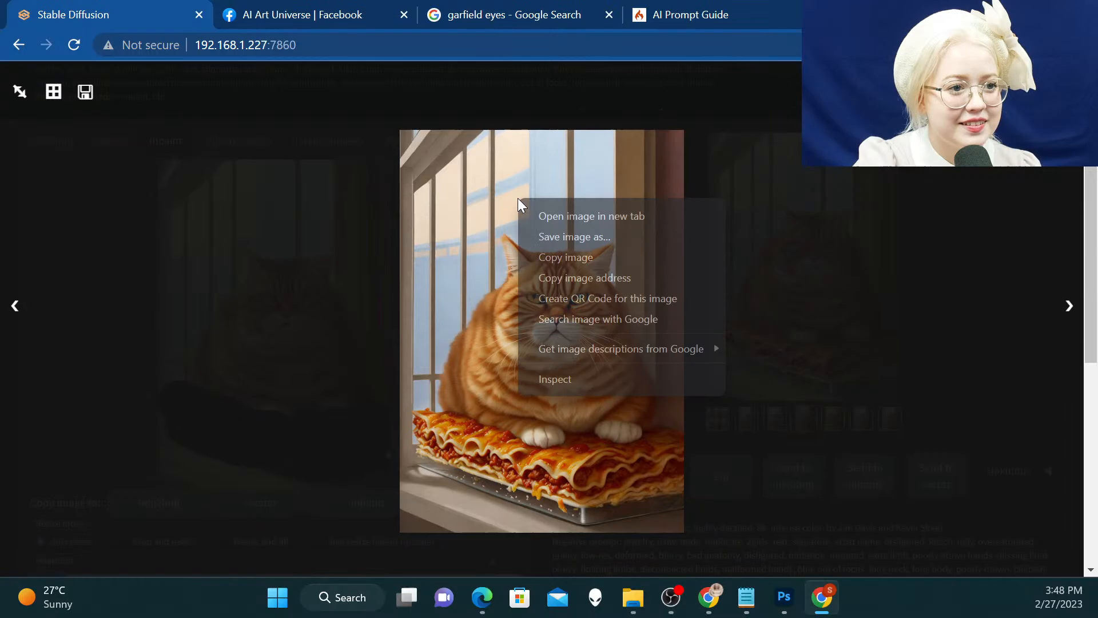
{"action": "left_click", "coordinate": [603, 240]}
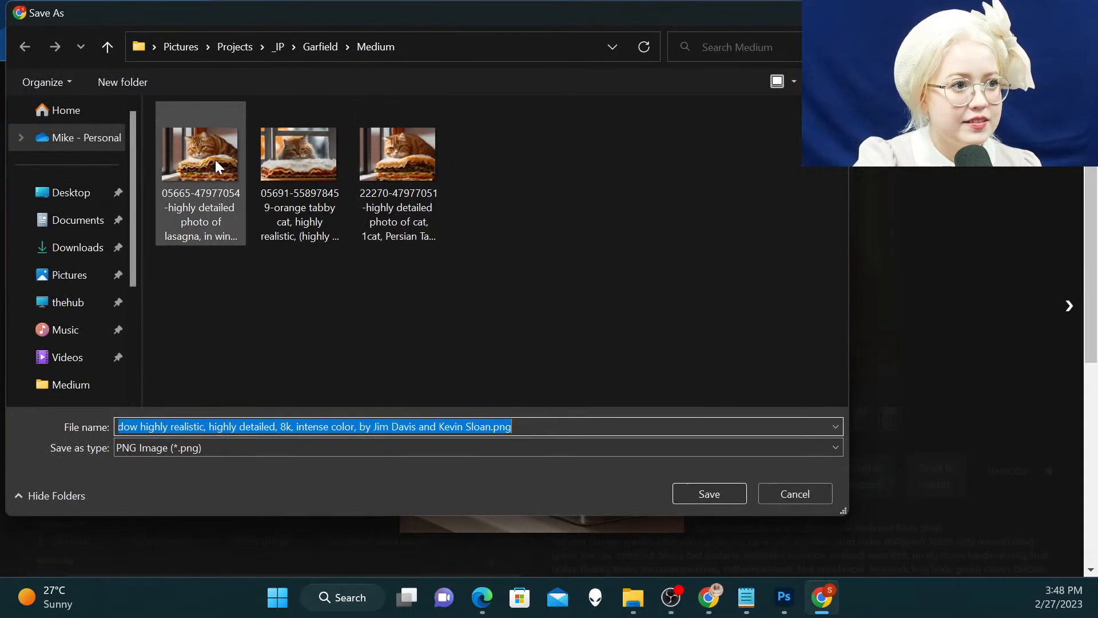
{"action": "left_click", "coordinate": [713, 493]}
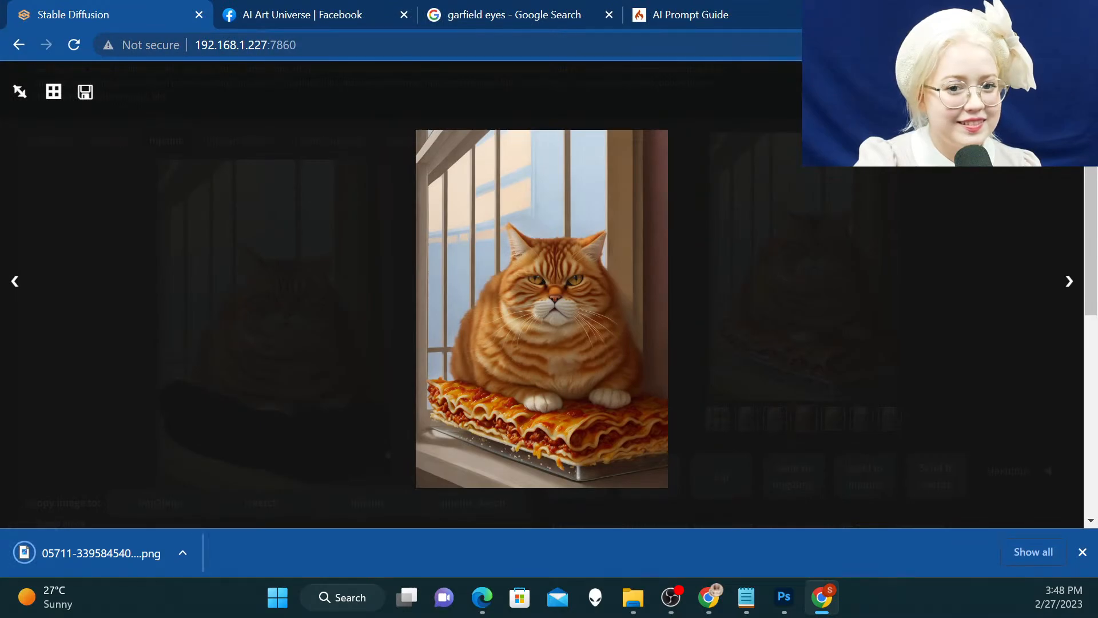
{"action": "left_click", "coordinate": [388, 454]}
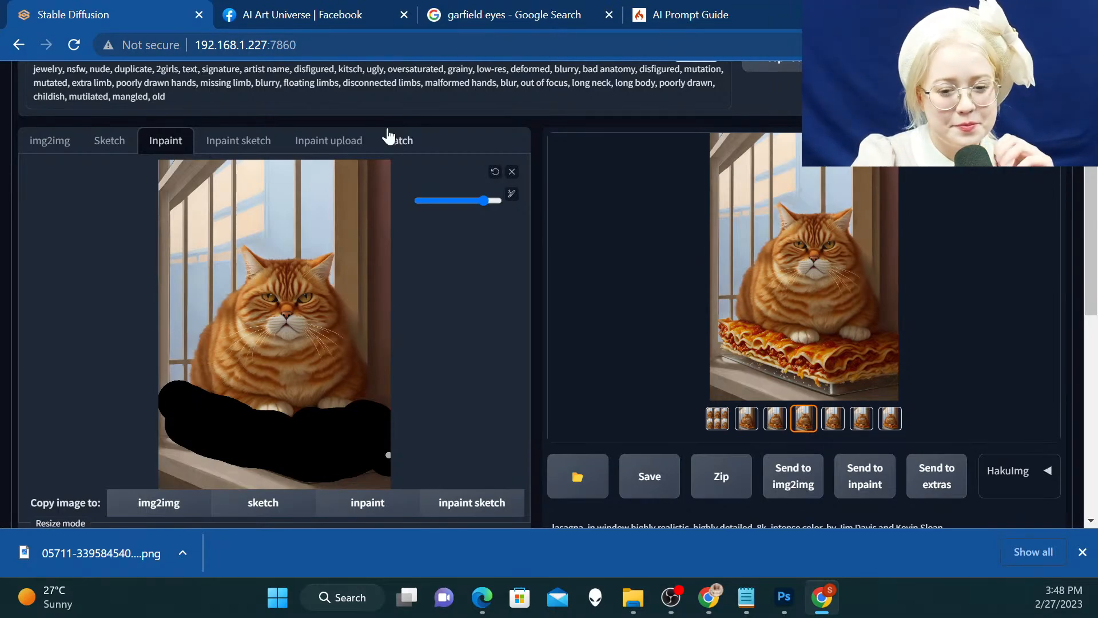
Return to text-to-image generation with its Persian Tabby Garfield prompt
{"action": "scroll", "coordinate": [394, 229], "scroll_direction": "up", "scroll_amount": 3}
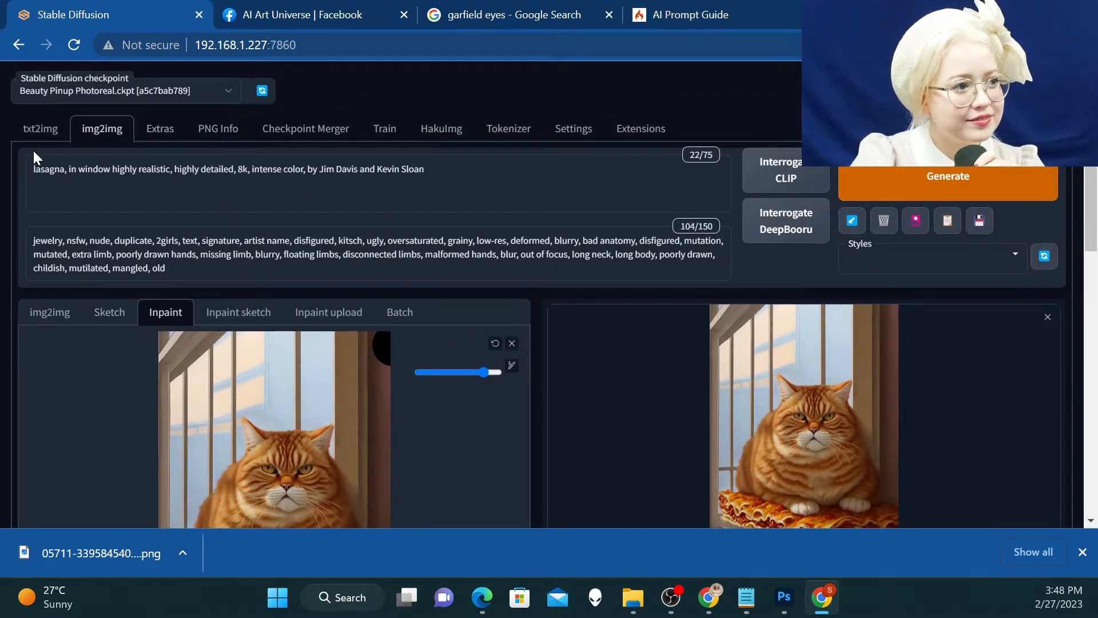
{"action": "left_click", "coordinate": [36, 131]}
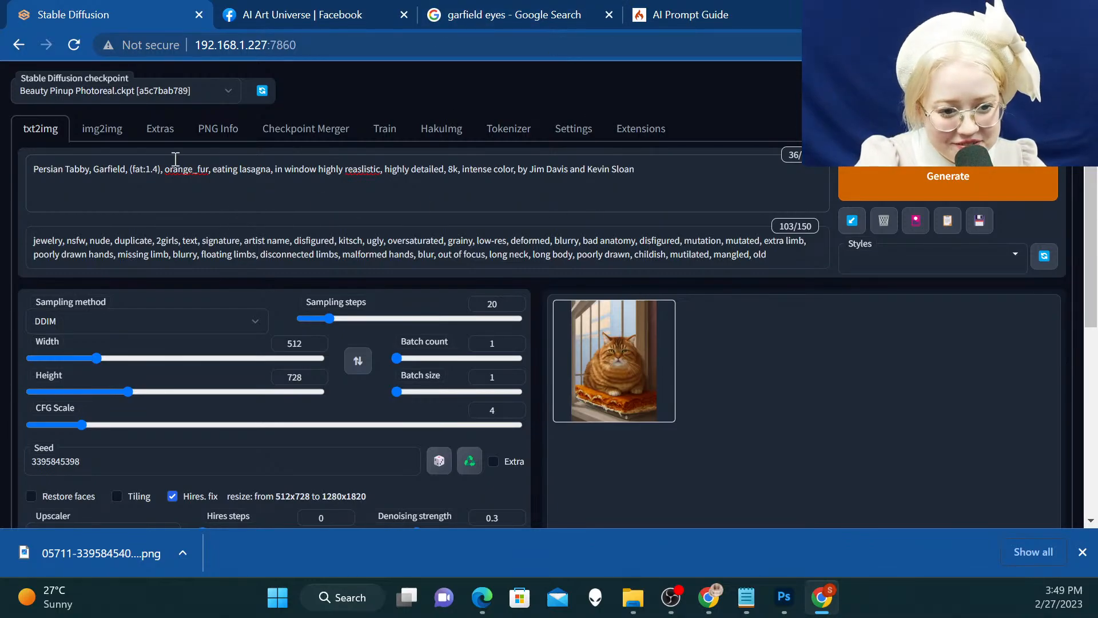
{"action": "left_click", "coordinate": [200, 133]}
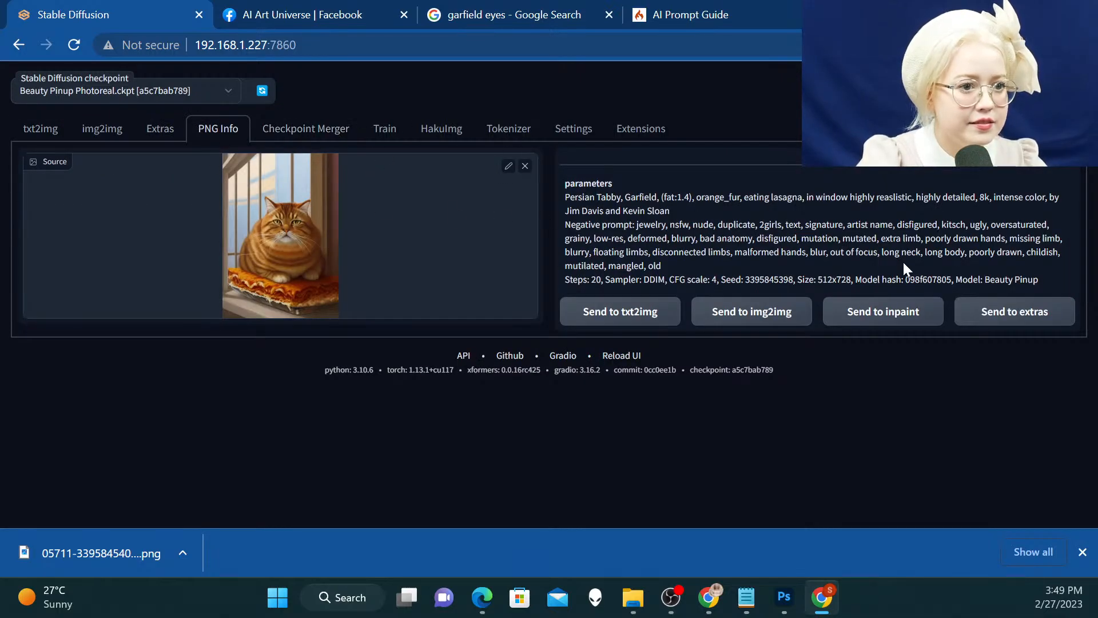
{"action": "left_click", "coordinate": [524, 166]}
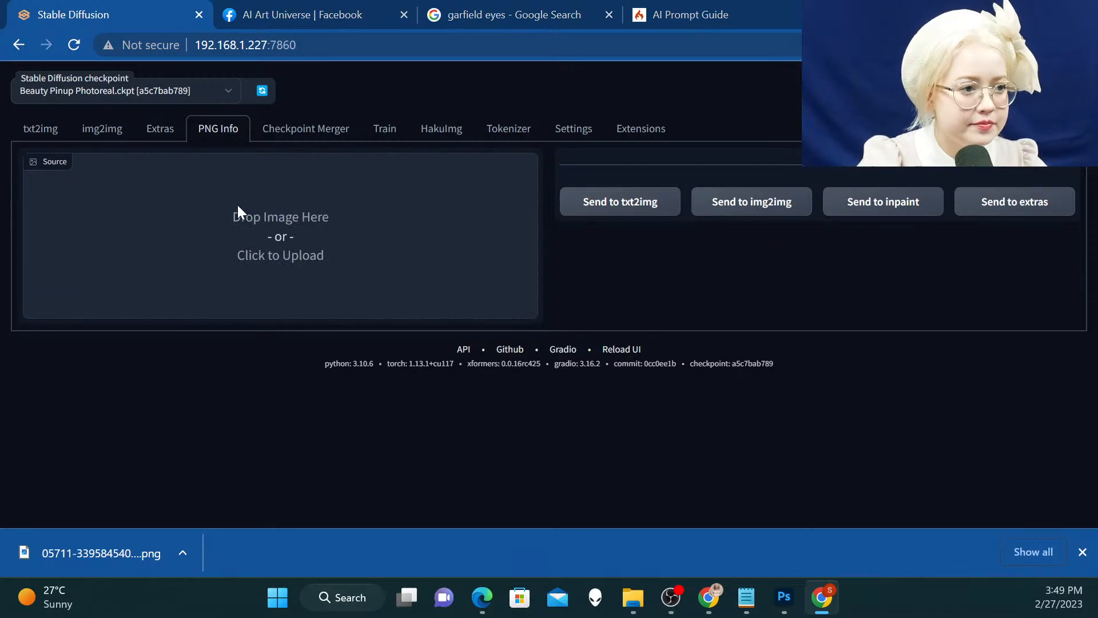
{"action": "left_click", "coordinate": [238, 204]}
{"action": "double_click", "coordinate": [210, 132]}
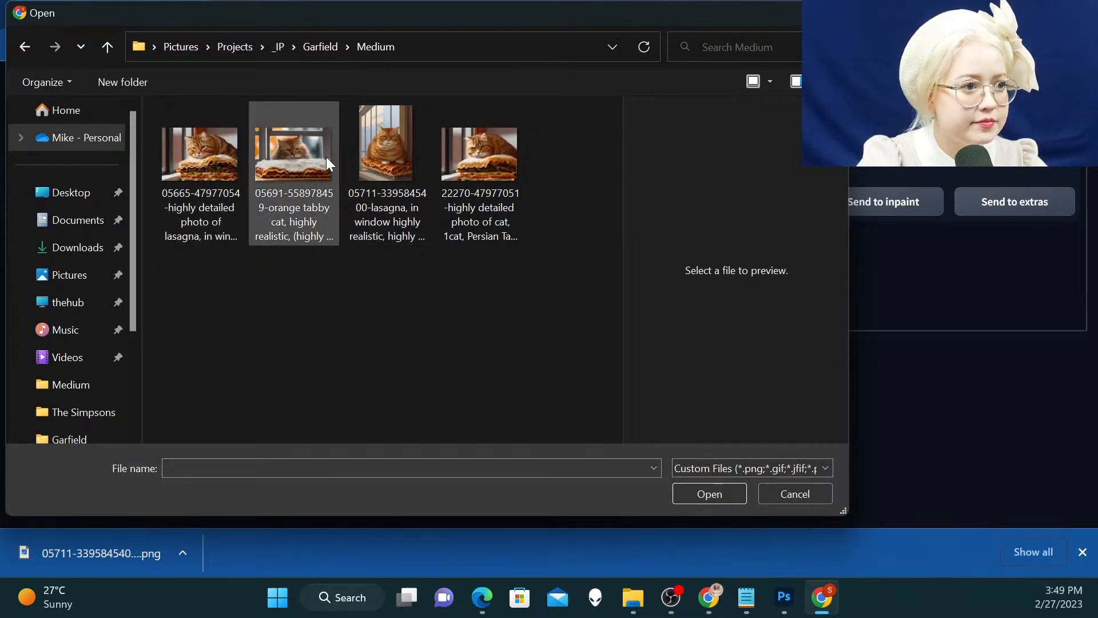
{"action": "left_click", "coordinate": [307, 157]}
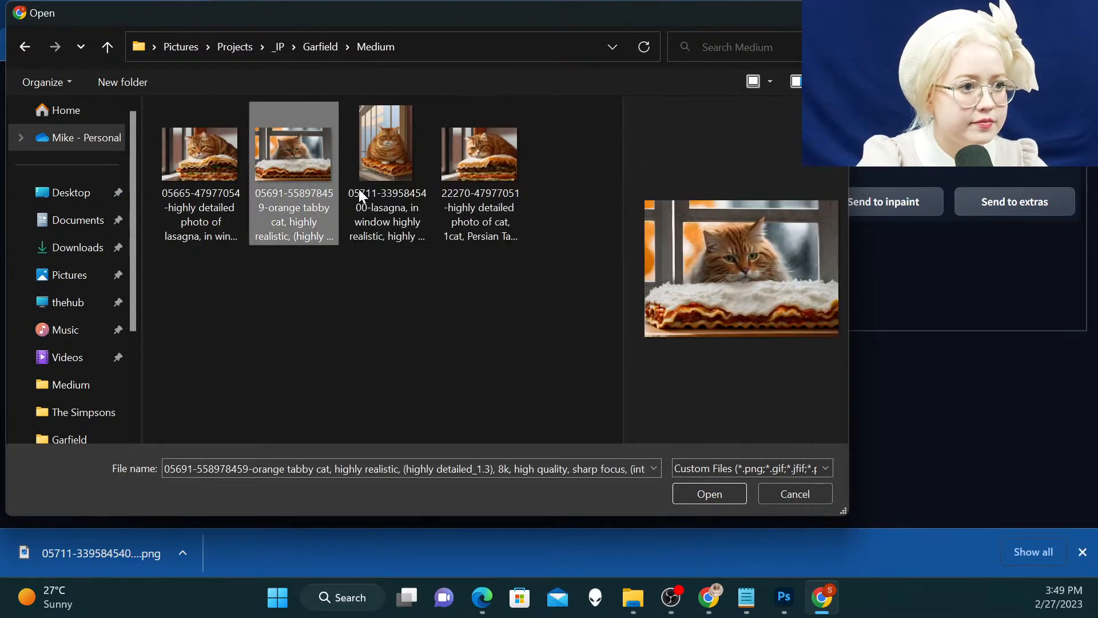
{"action": "left_click", "coordinate": [737, 495]}
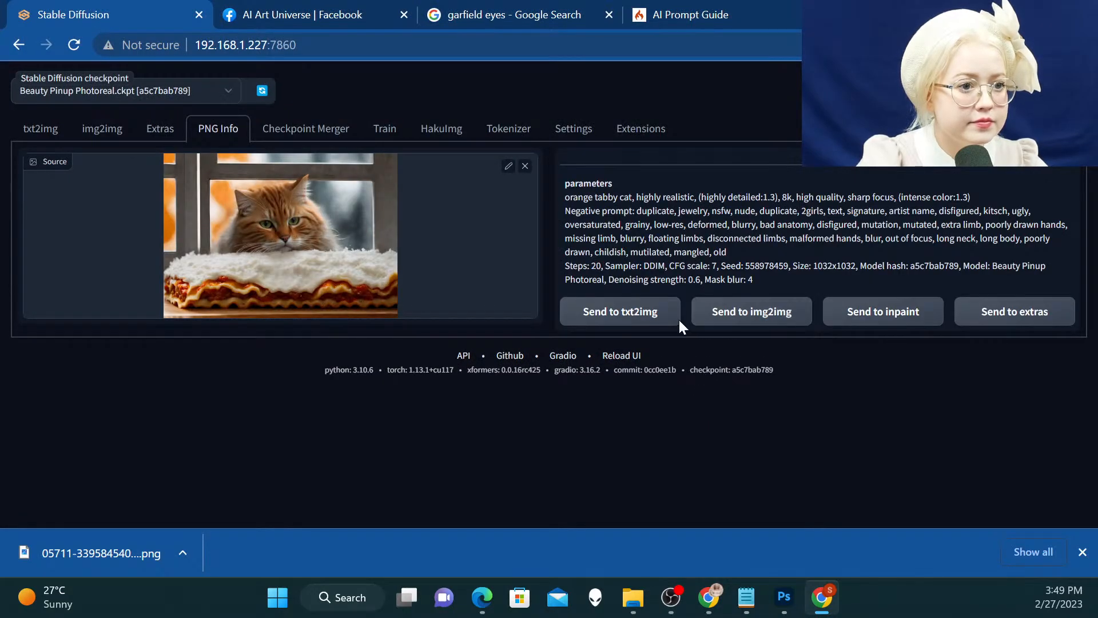
{"action": "left_click", "coordinate": [678, 318]}
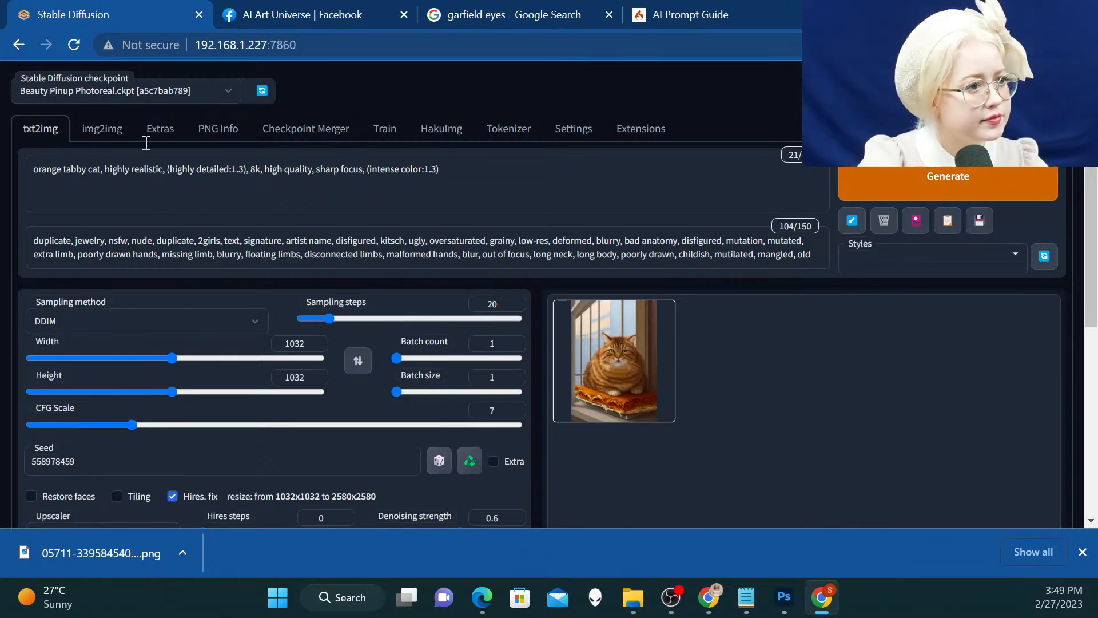
{"action": "left_click", "coordinate": [217, 133]}
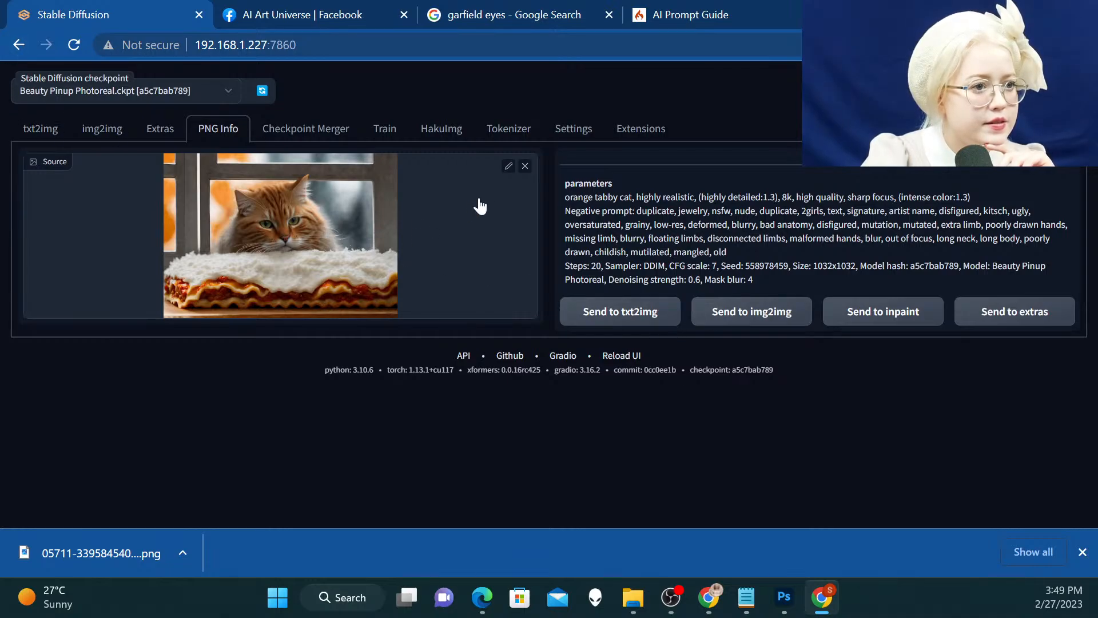
{"action": "left_click", "coordinate": [524, 165]}
{"action": "left_click", "coordinate": [351, 213]}
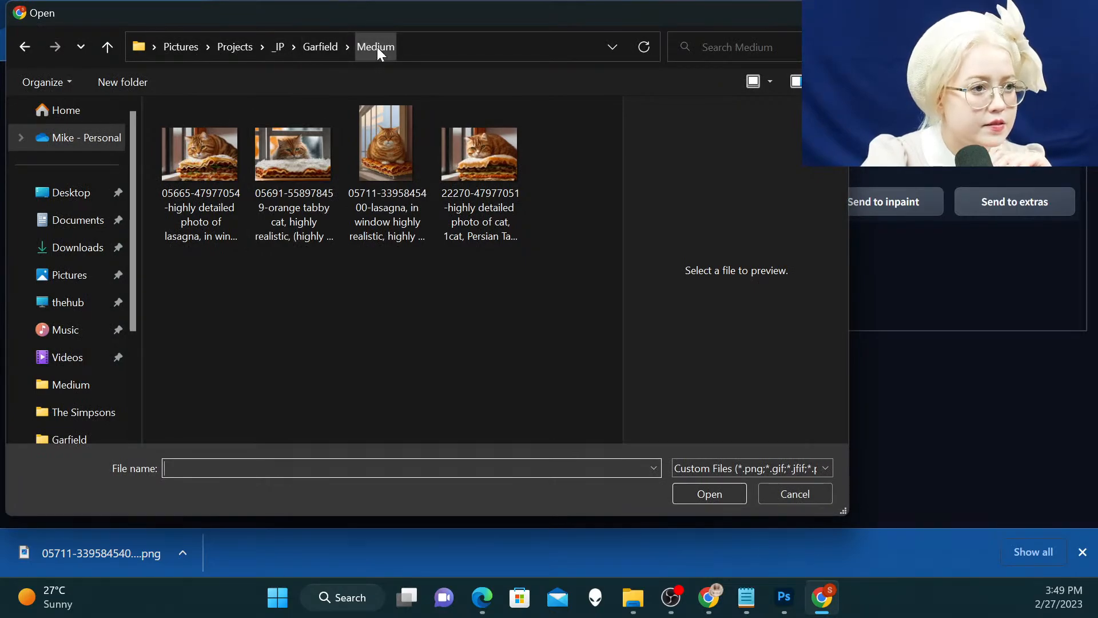
{"action": "left_click", "coordinate": [309, 49]}
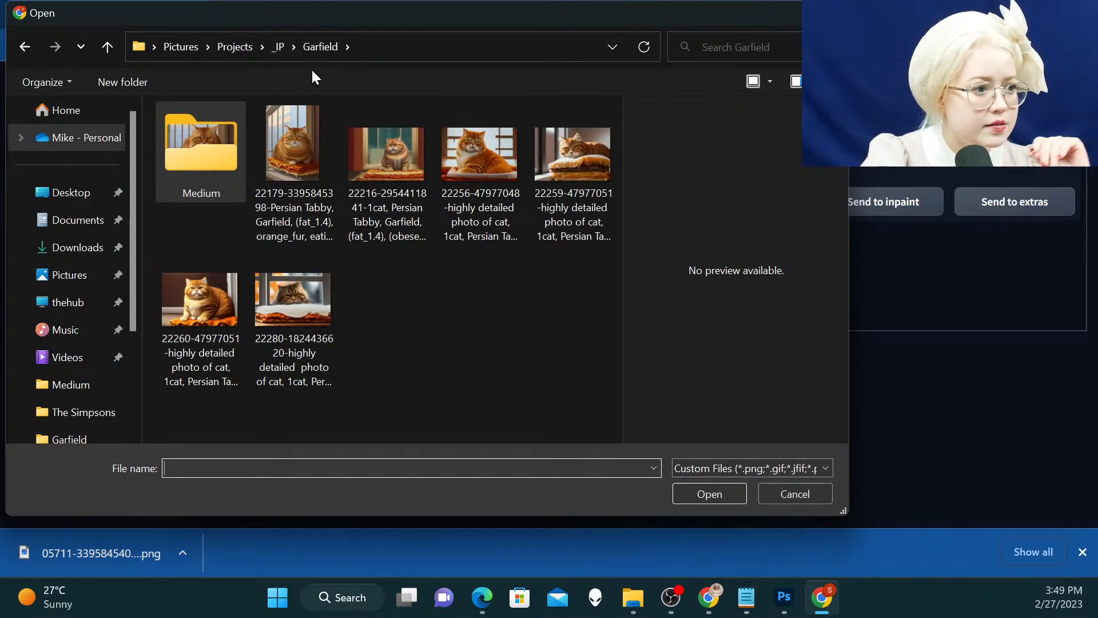
{"action": "left_click", "coordinate": [294, 311]}
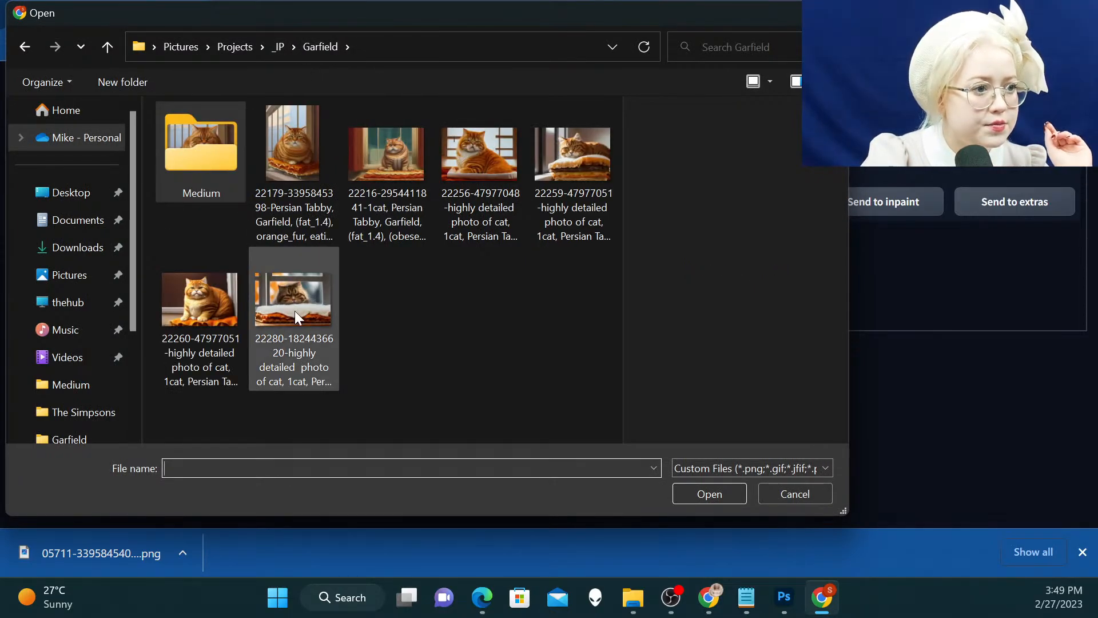
{"action": "left_click", "coordinate": [707, 489]}
{"action": "left_click", "coordinate": [652, 316]}
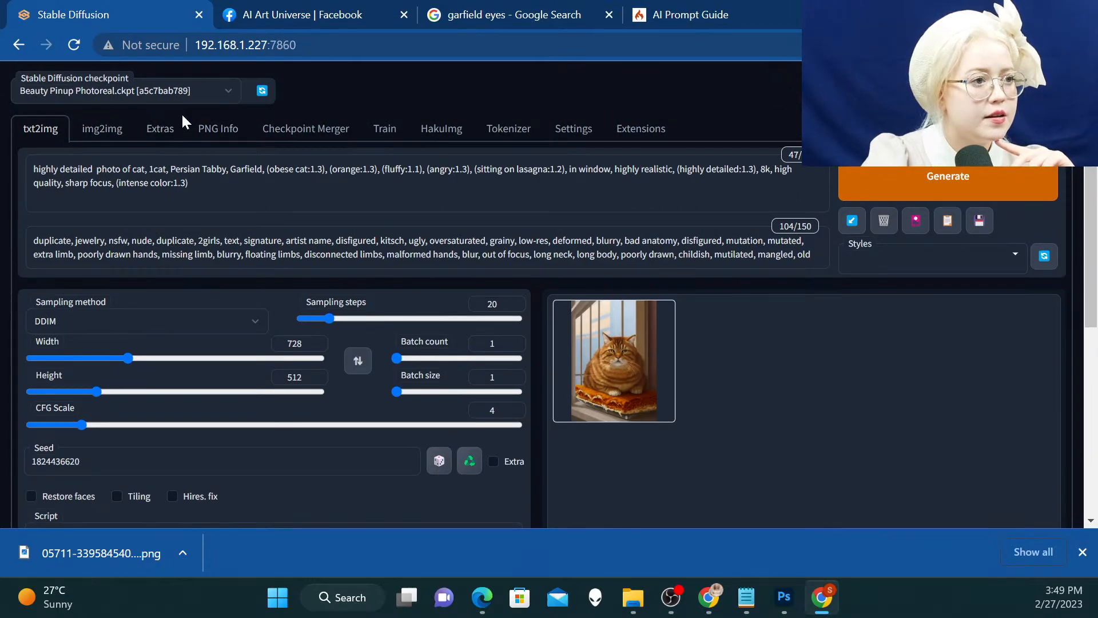
{"action": "left_click", "coordinate": [227, 130]}
{"action": "left_click", "coordinate": [524, 165]}
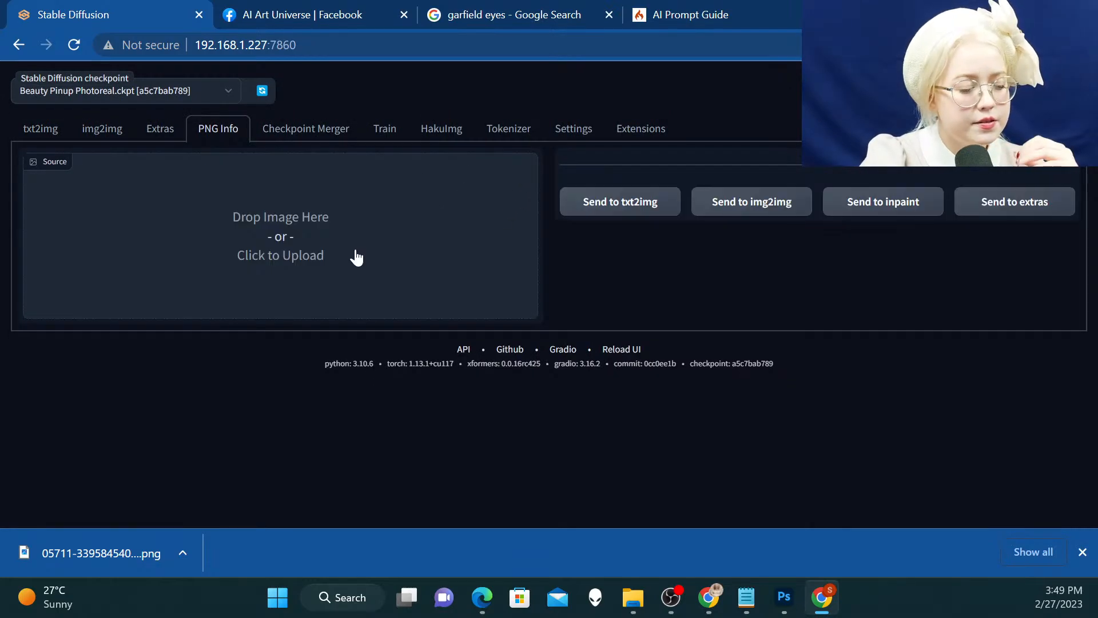
{"action": "left_click", "coordinate": [354, 252]}
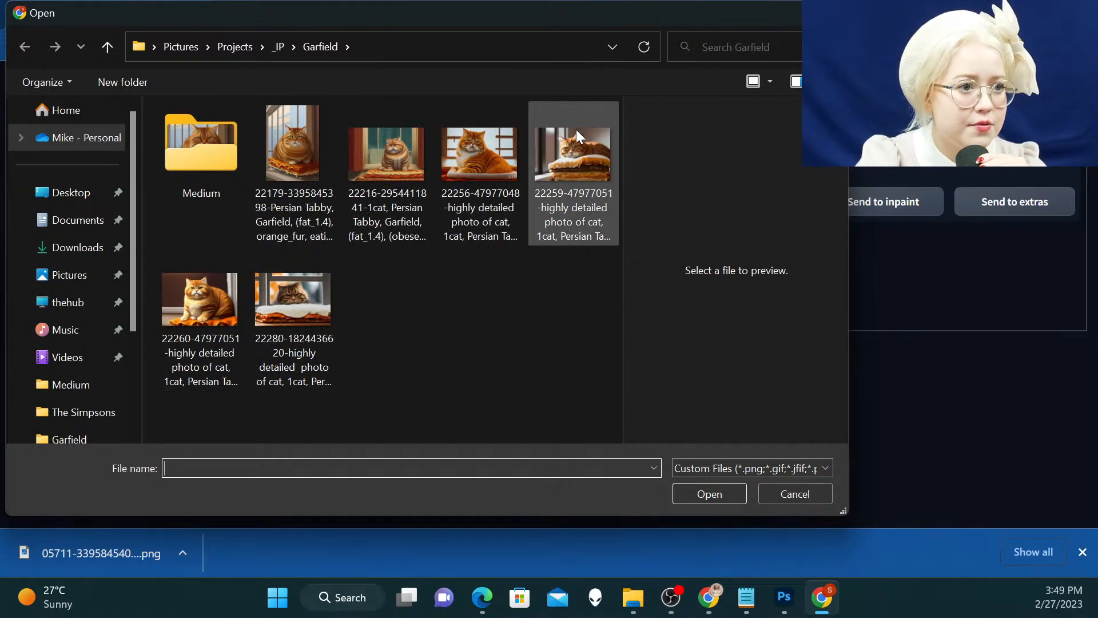
{"action": "left_click", "coordinate": [393, 159]}
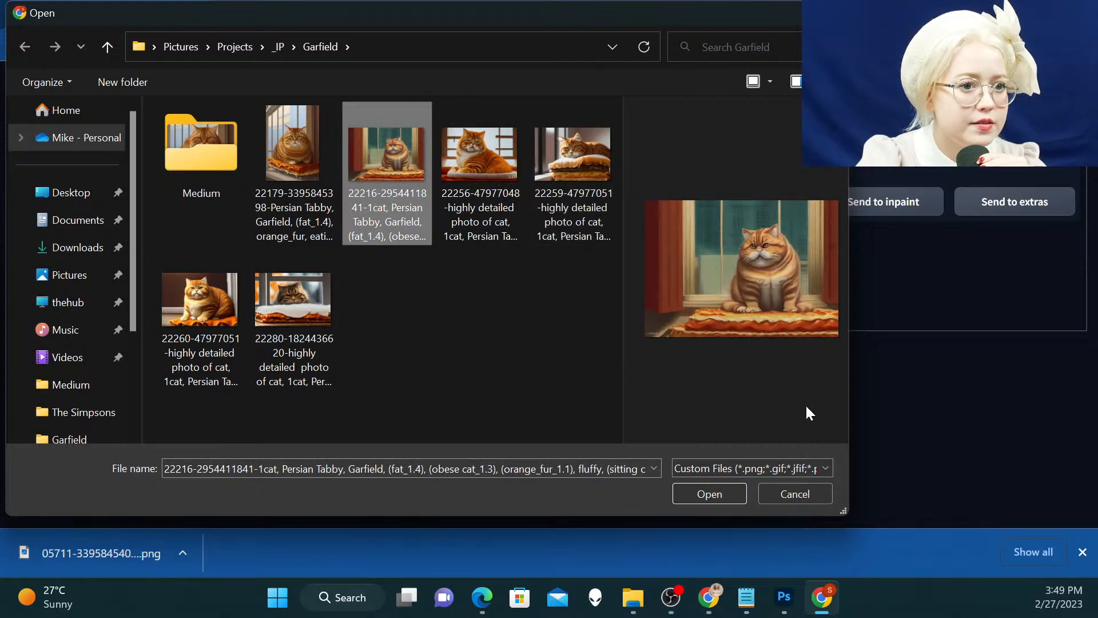
{"action": "left_click", "coordinate": [738, 491]}
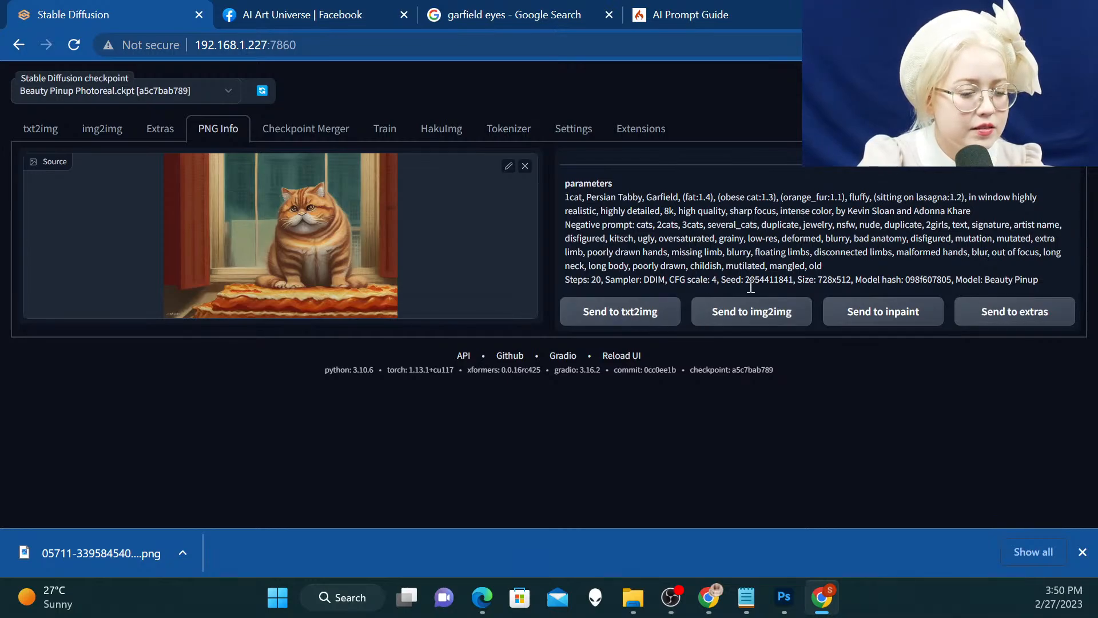
{"action": "left_click_drag", "start_coordinate": [794, 279], "coordinate": [748, 280]}
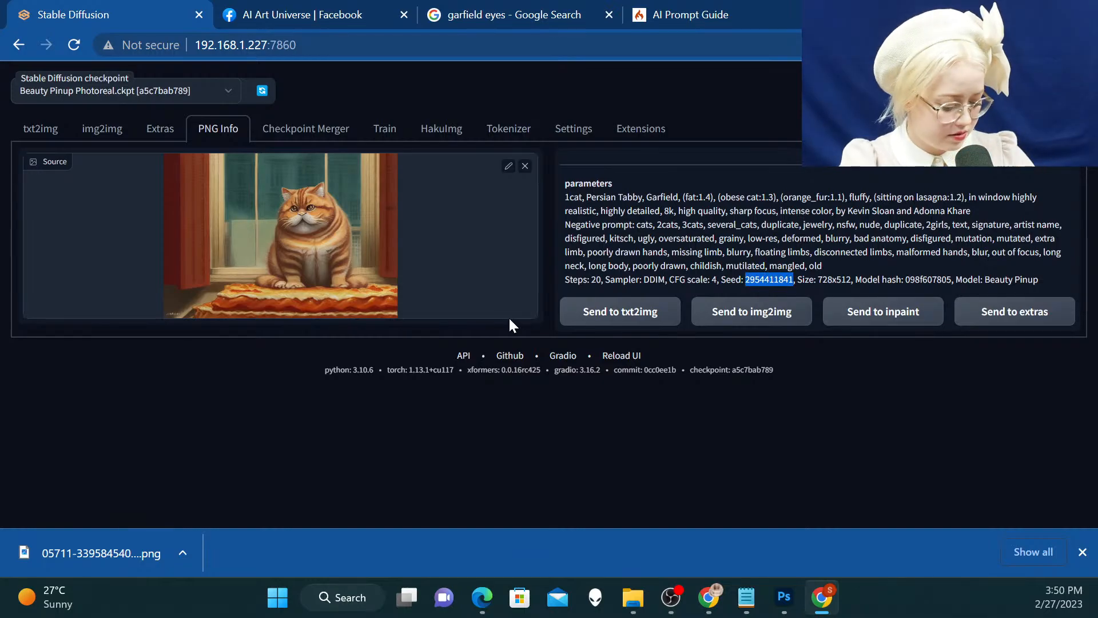
{"action": "left_click", "coordinate": [620, 311]}
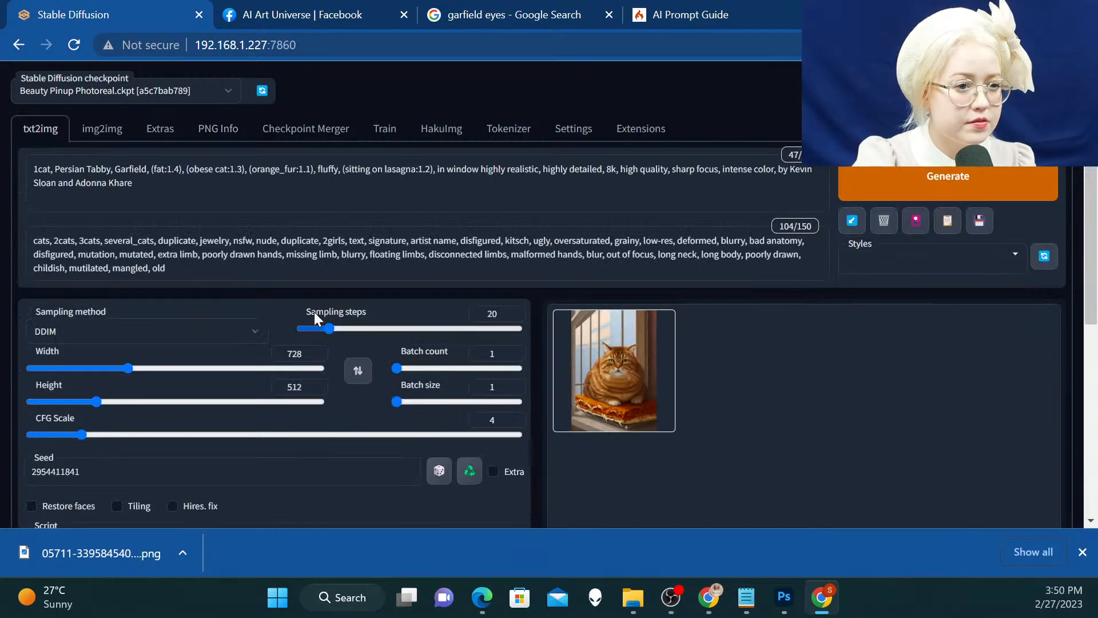
Enable Hires. fix, generate the upscaled cat image from the loaded seed, and dismiss the browser's download bar
{"action": "scroll", "coordinate": [343, 298], "scroll_direction": "down", "scroll_amount": 3}
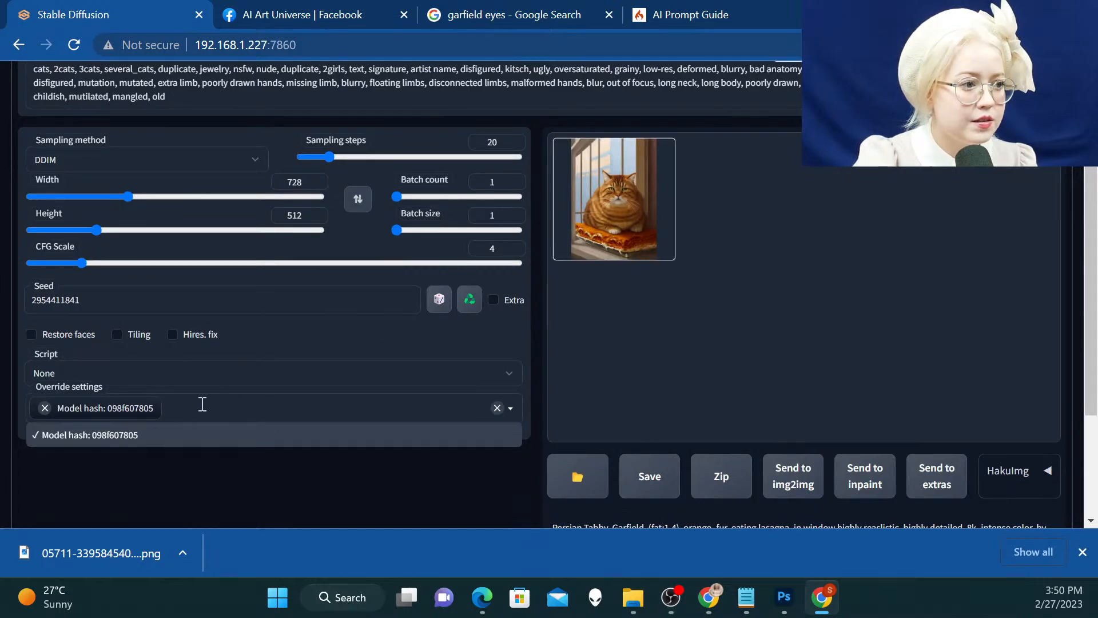
{"action": "left_click", "coordinate": [172, 334]}
{"action": "scroll", "coordinate": [163, 337], "scroll_direction": "up", "scroll_amount": 3}
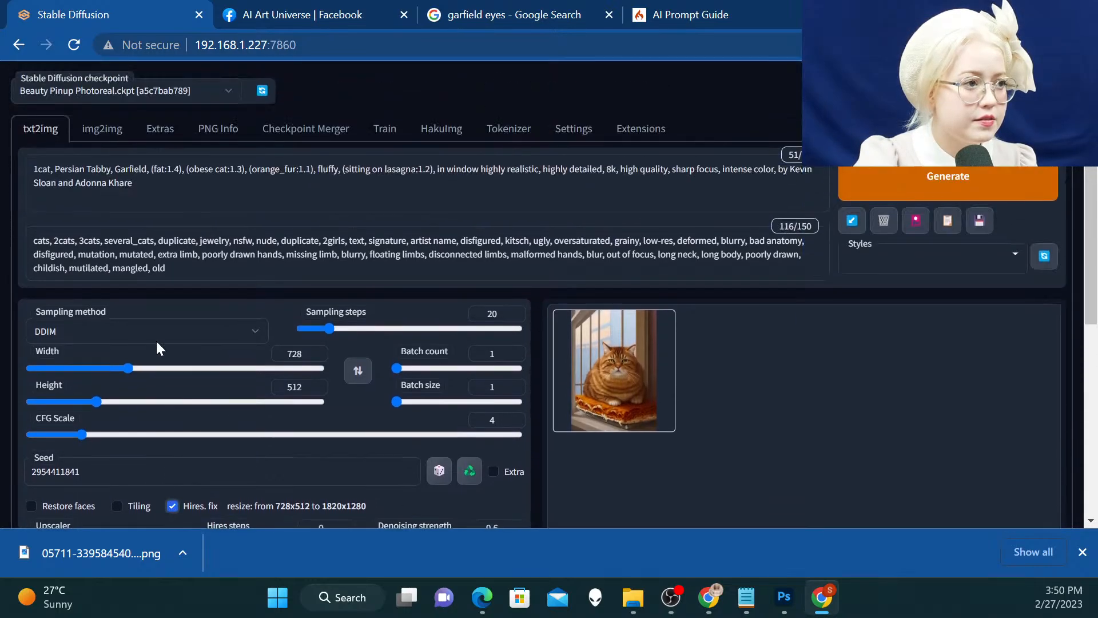
{"action": "left_click", "coordinate": [29, 158]}
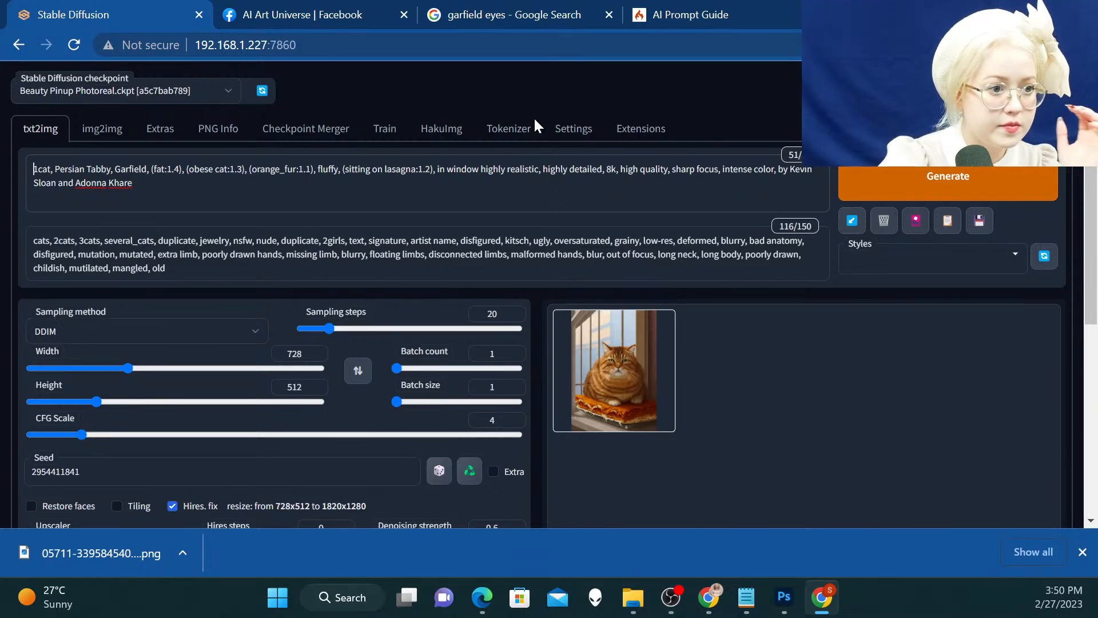
{"action": "left_click", "coordinate": [936, 174]}
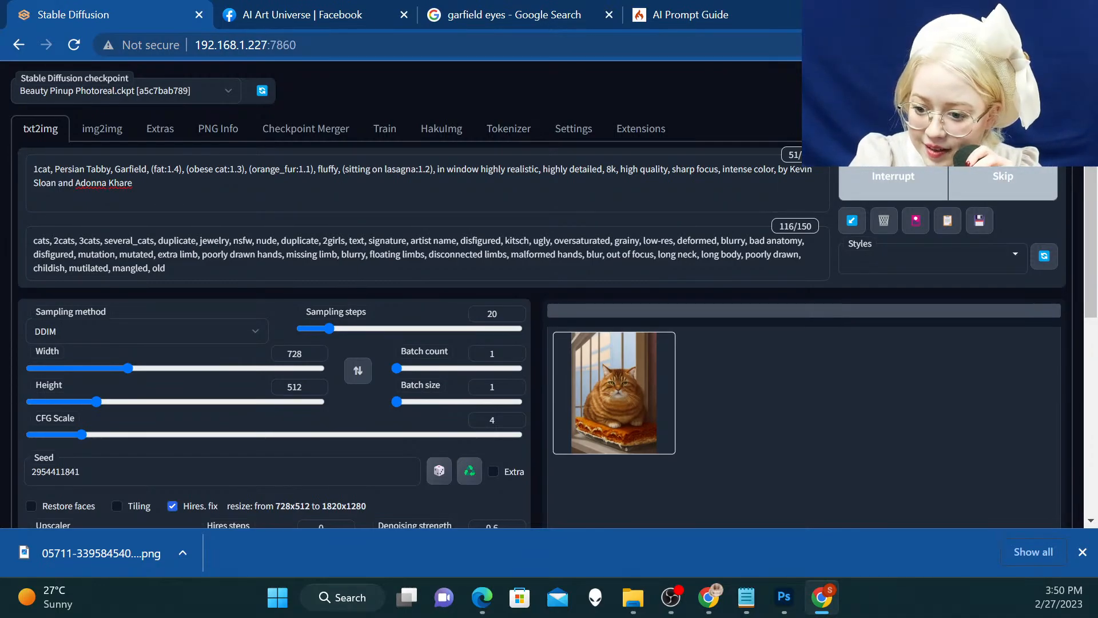
{"action": "key", "text": "alt+Tab"}
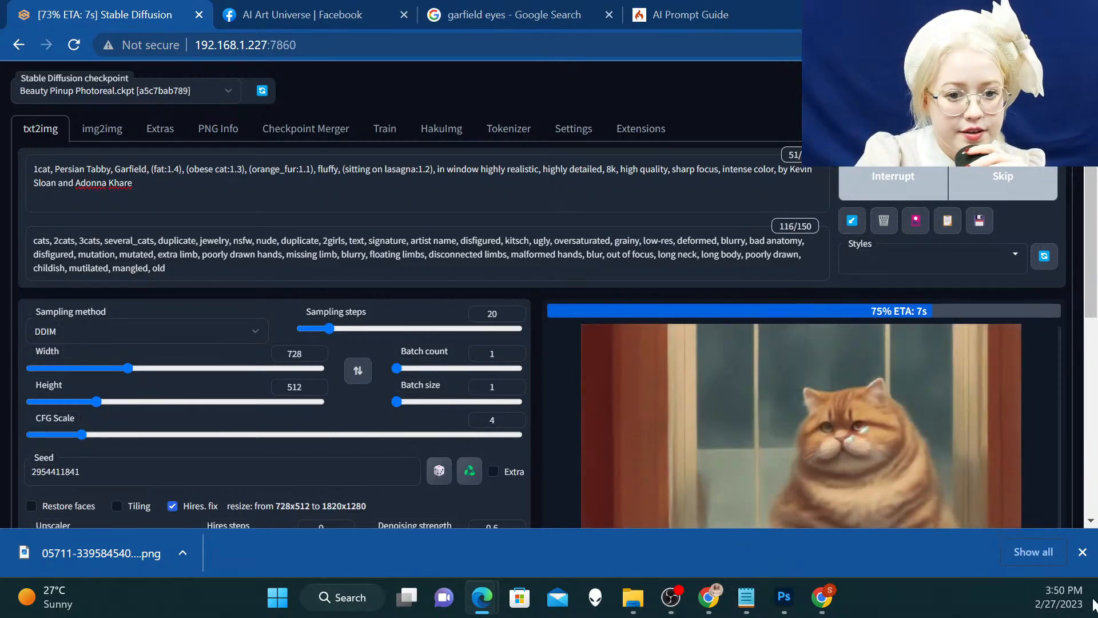
{"action": "left_click", "coordinate": [1090, 556]}
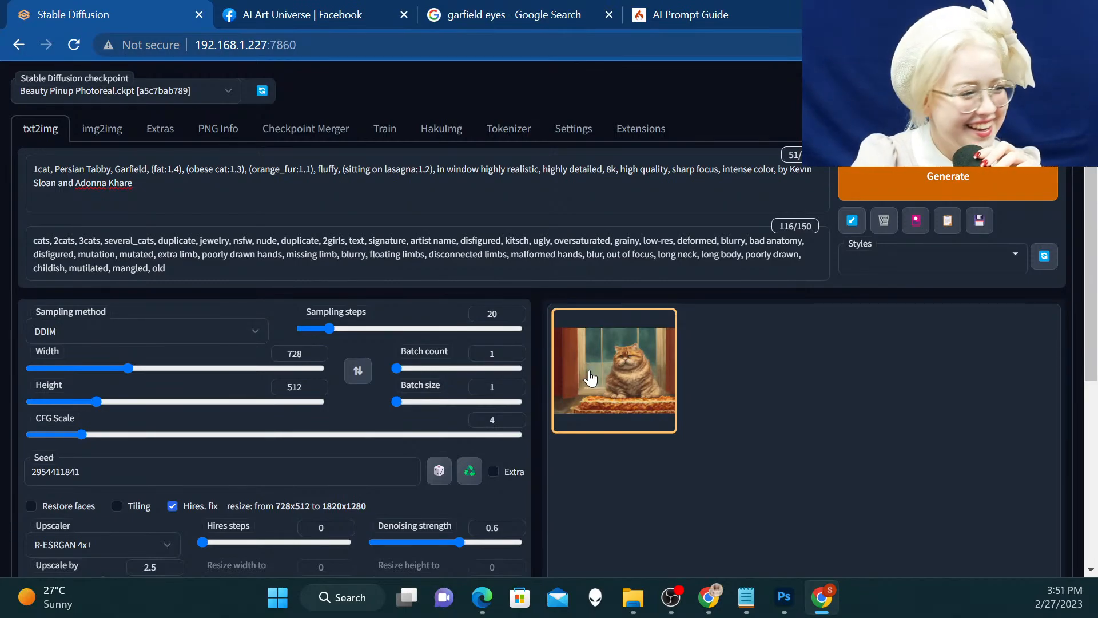
Send the new cat image to inpainting and enlarge the mask brush considerably
{"action": "scroll", "coordinate": [618, 371], "scroll_direction": "down", "scroll_amount": 3}
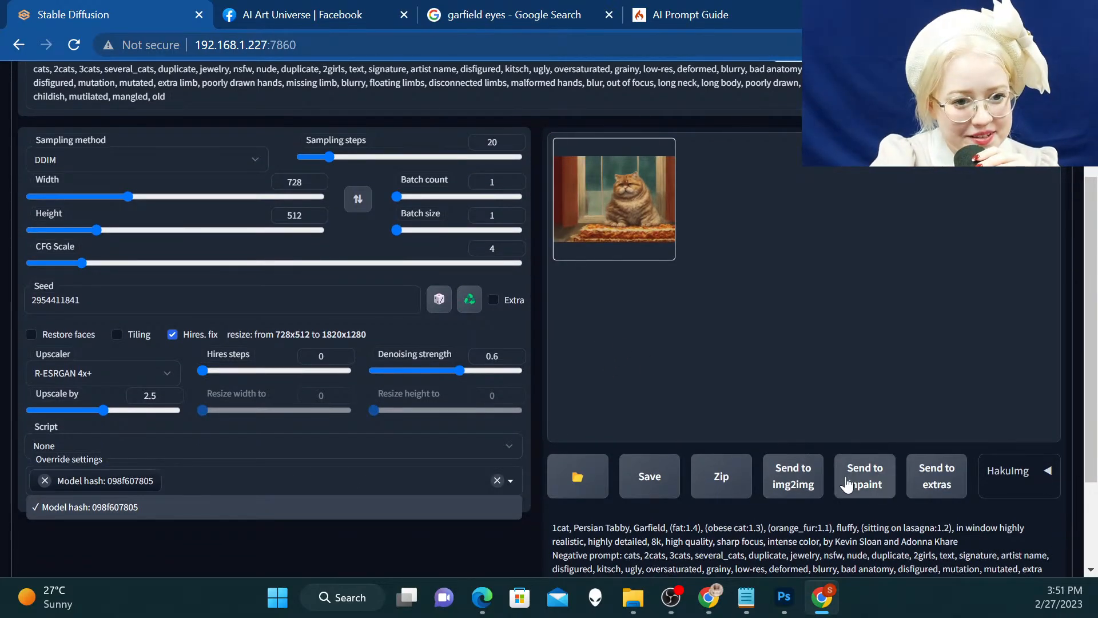
{"action": "left_click", "coordinate": [858, 482]}
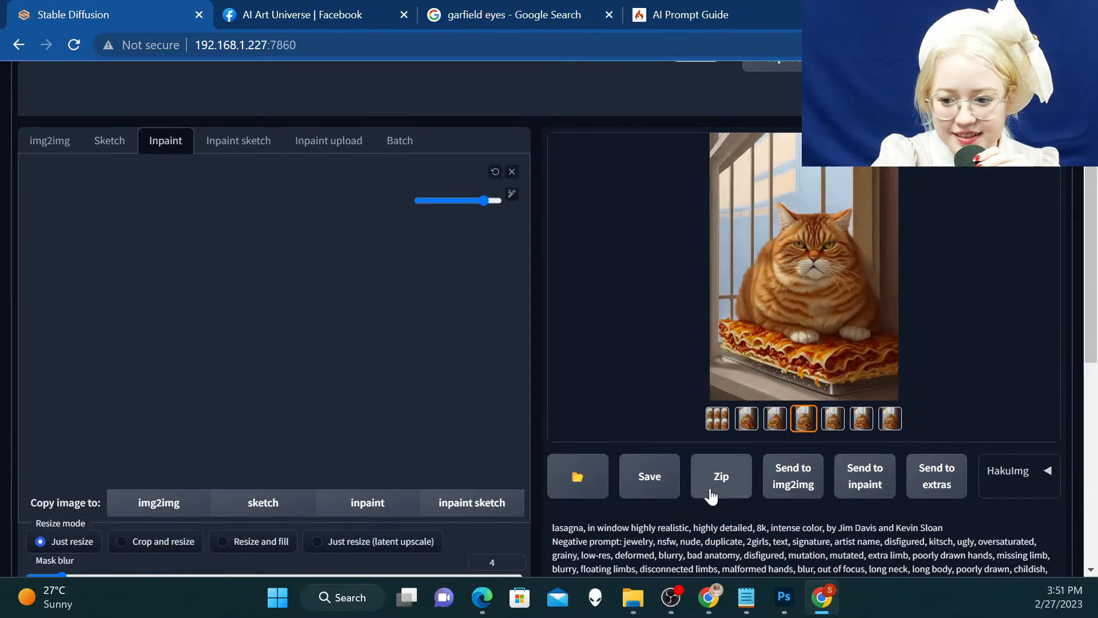
{"action": "scroll", "coordinate": [514, 297], "scroll_direction": "up", "scroll_amount": 2}
{"action": "scroll", "coordinate": [428, 285], "scroll_direction": "down", "scroll_amount": 1}
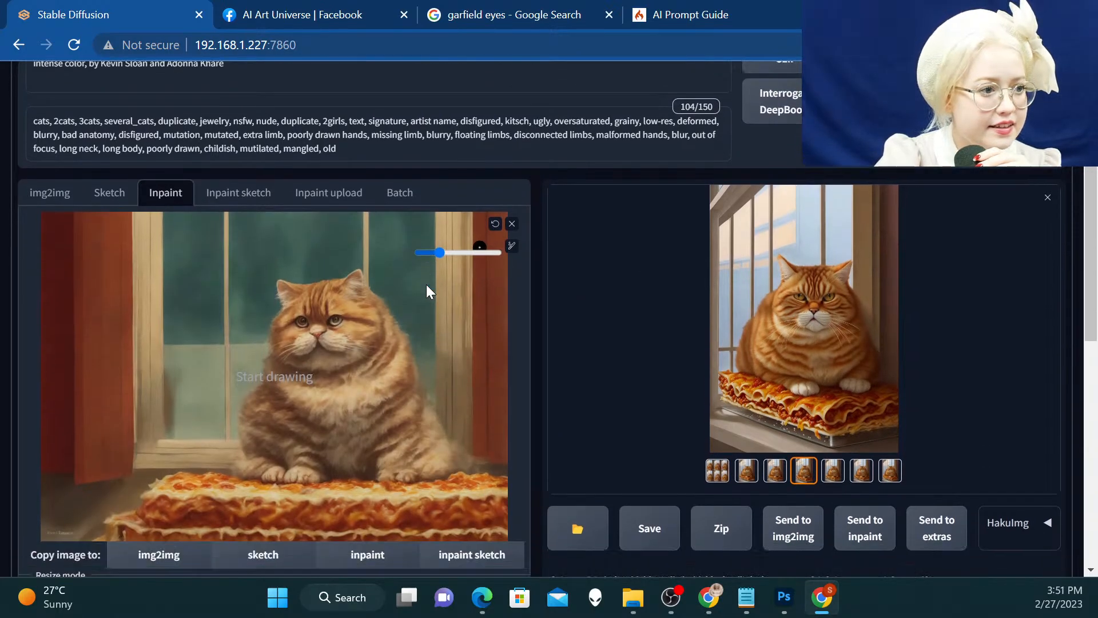
{"action": "left_click_drag", "start_coordinate": [438, 200], "coordinate": [484, 203]}
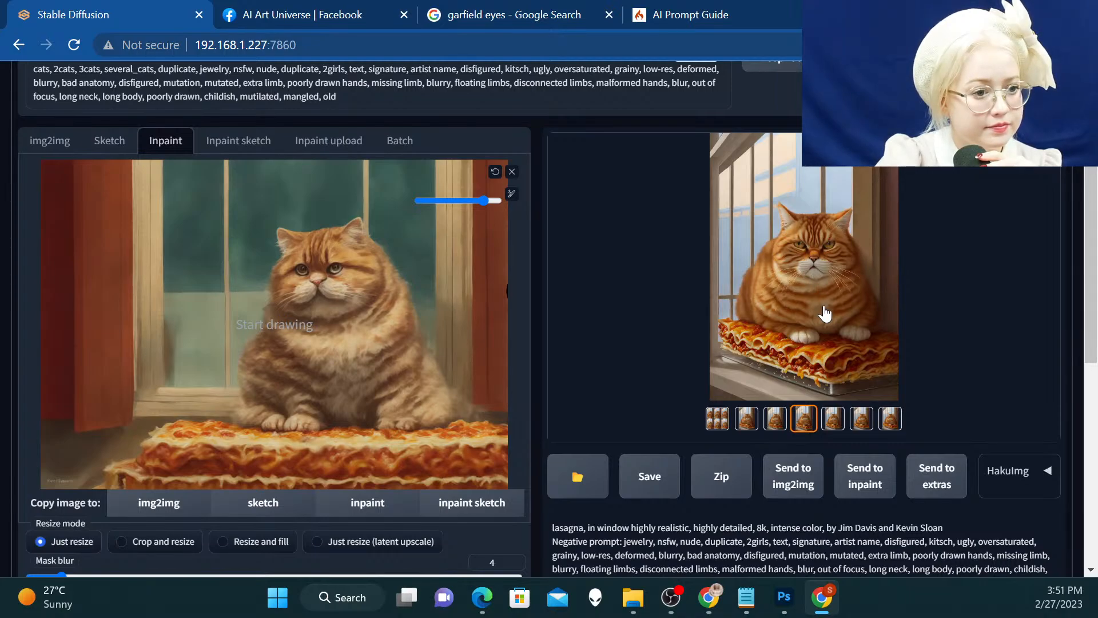
Replace the inpainting prompt with the previous result's "lasagna, in window highly realistic, highly detailed, 8k, intense color" prompt, including its artist credits
{"action": "scroll", "coordinate": [824, 313], "scroll_direction": "down", "scroll_amount": 1}
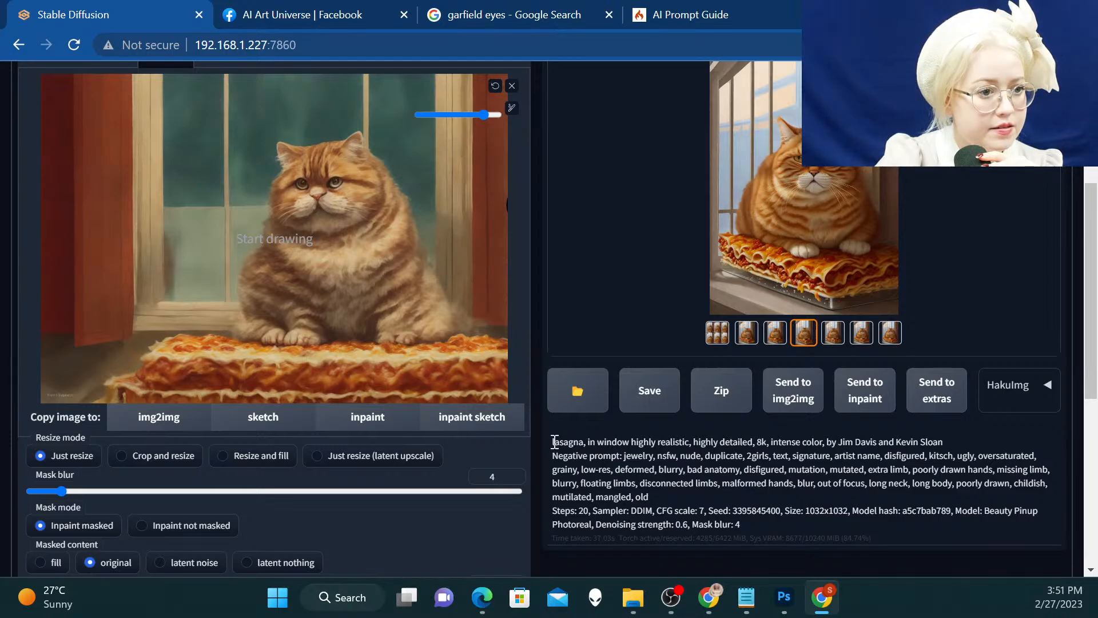
{"action": "left_click_drag", "start_coordinate": [555, 441], "coordinate": [976, 441]}
{"action": "key", "text": "ctrl+c"}
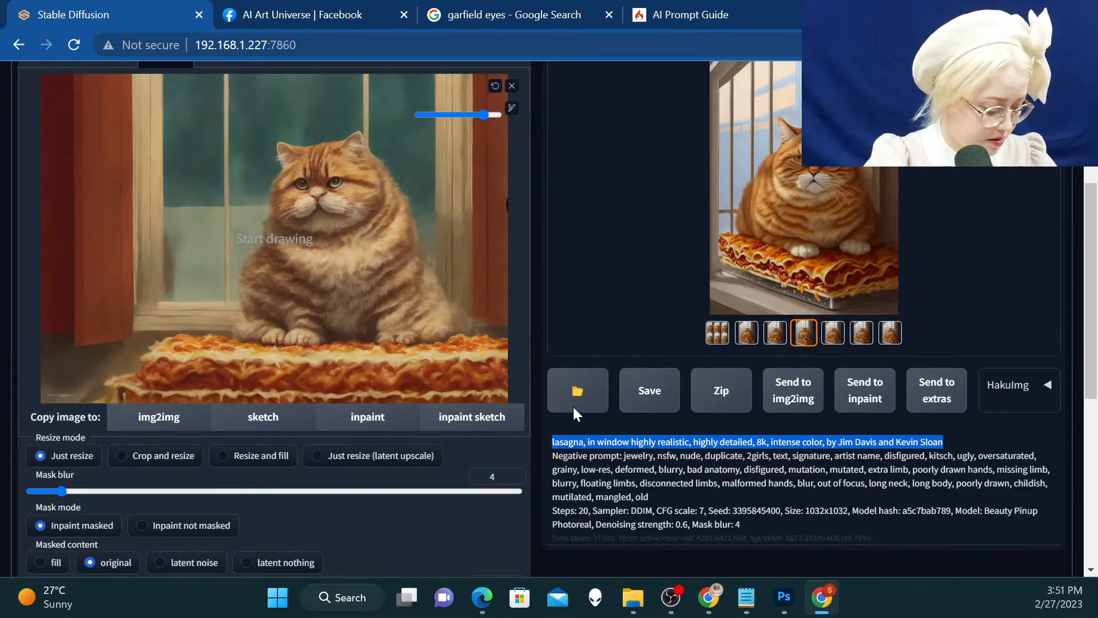
{"action": "scroll", "coordinate": [286, 355], "scroll_direction": "down", "scroll_amount": 3}
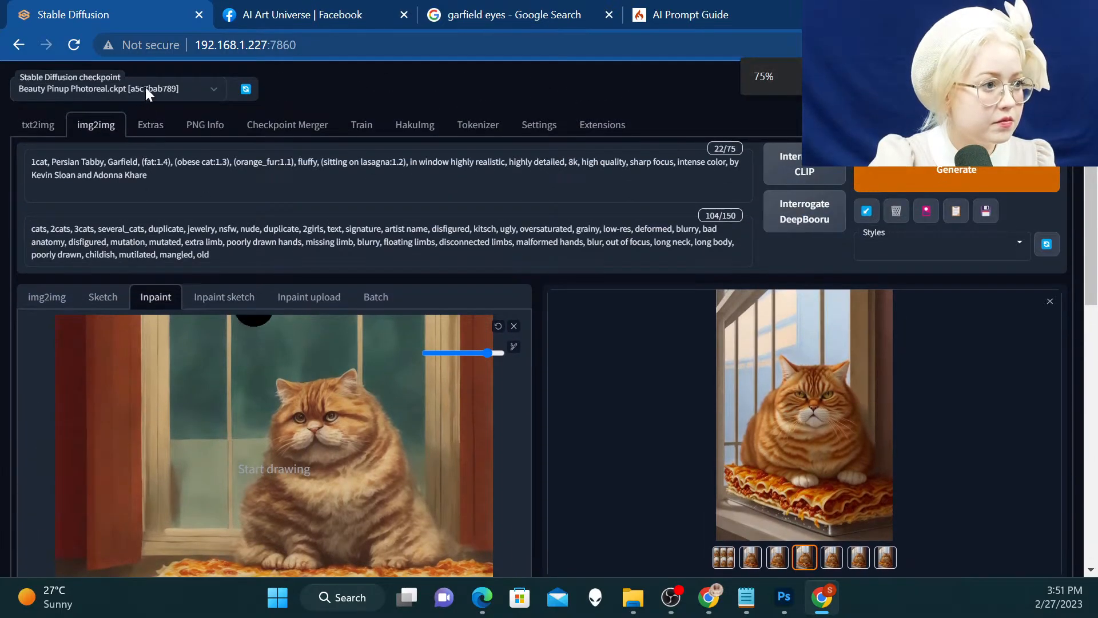
{"action": "left_click_drag", "start_coordinate": [173, 170], "coordinate": [22, 159]}
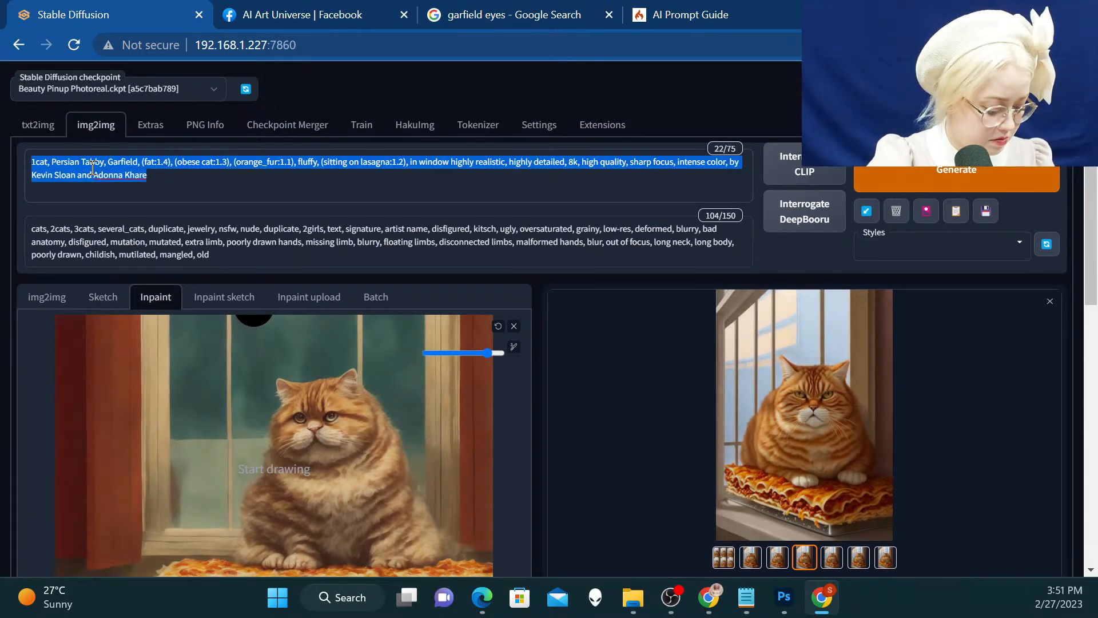
{"action": "key", "text": "ctrl+v"}
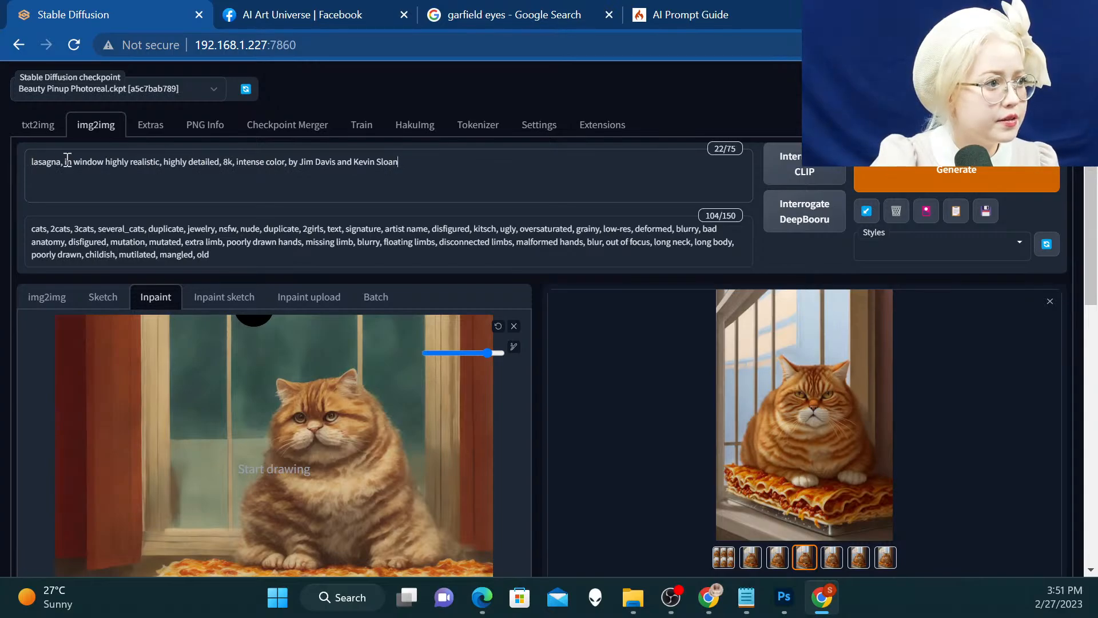
{"action": "left_click_drag", "start_coordinate": [61, 160], "coordinate": [26, 160]}
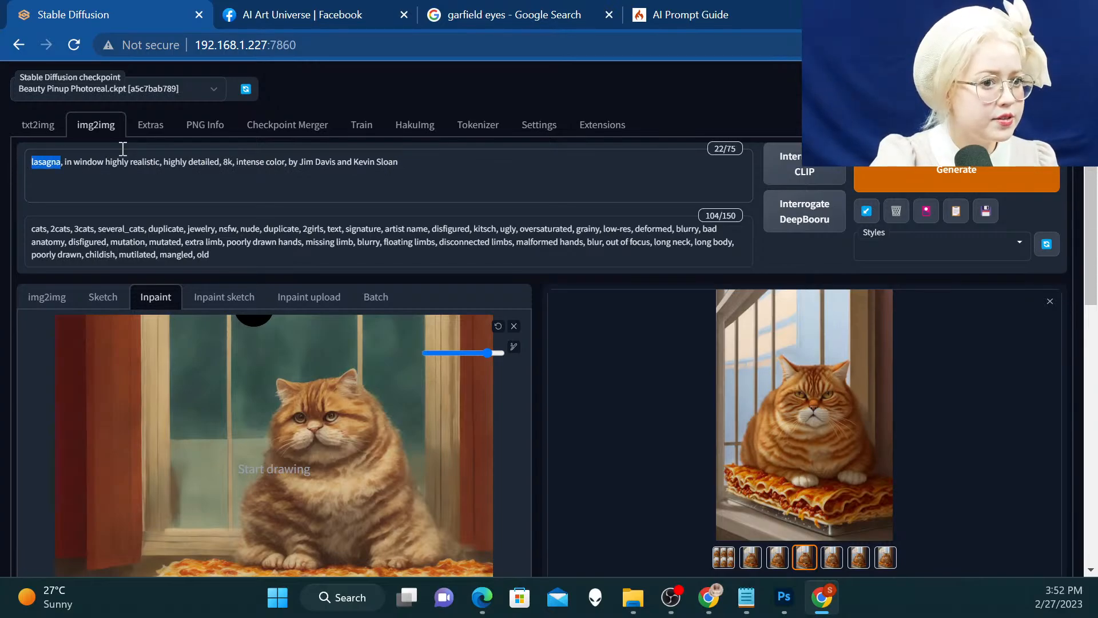
Replace the inpainting negative prompt with the previous result's negative prompt, running from "jewelry" to "old"
{"action": "scroll", "coordinate": [562, 211], "scroll_direction": "down", "scroll_amount": 6}
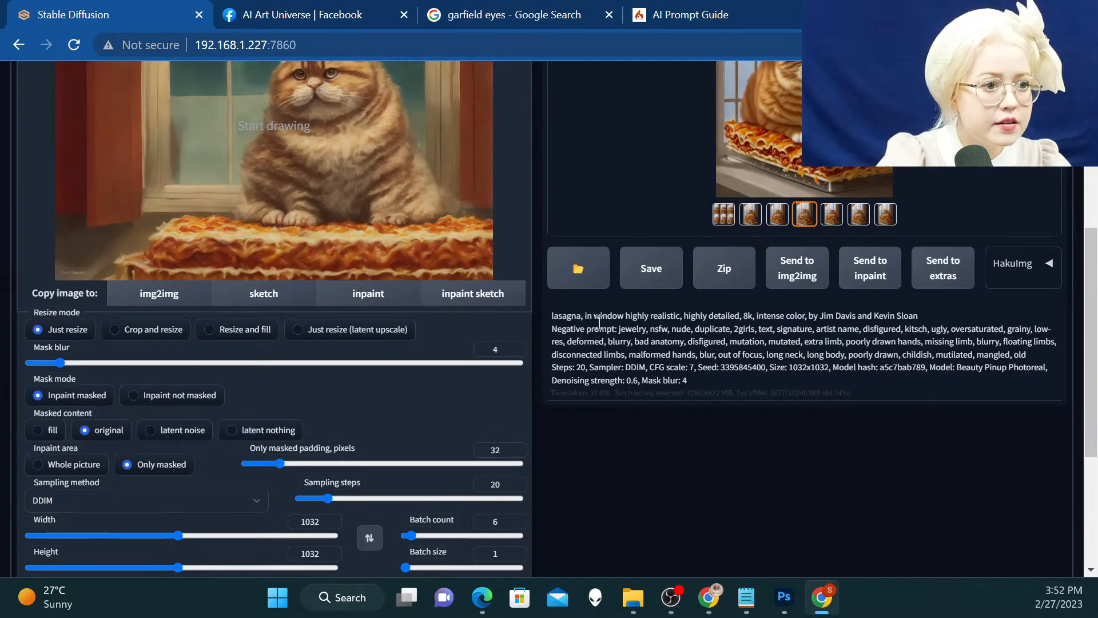
{"action": "left_click_drag", "start_coordinate": [617, 329], "coordinate": [1053, 358]}
{"action": "key", "text": "ctrl+c"}
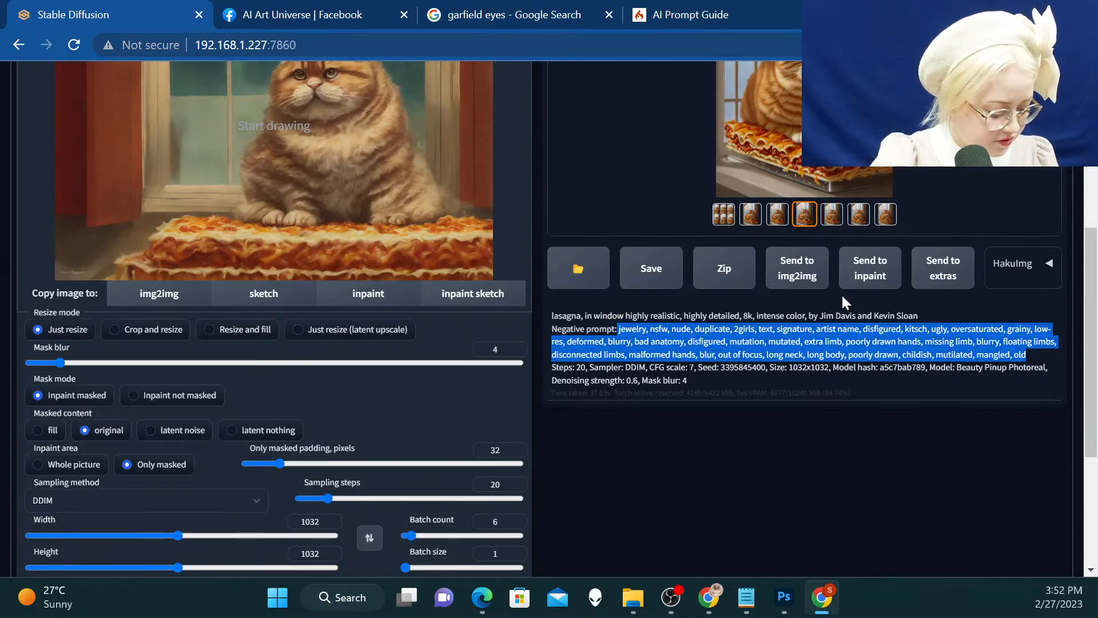
{"action": "scroll", "coordinate": [692, 295], "scroll_direction": "up", "scroll_amount": 6}
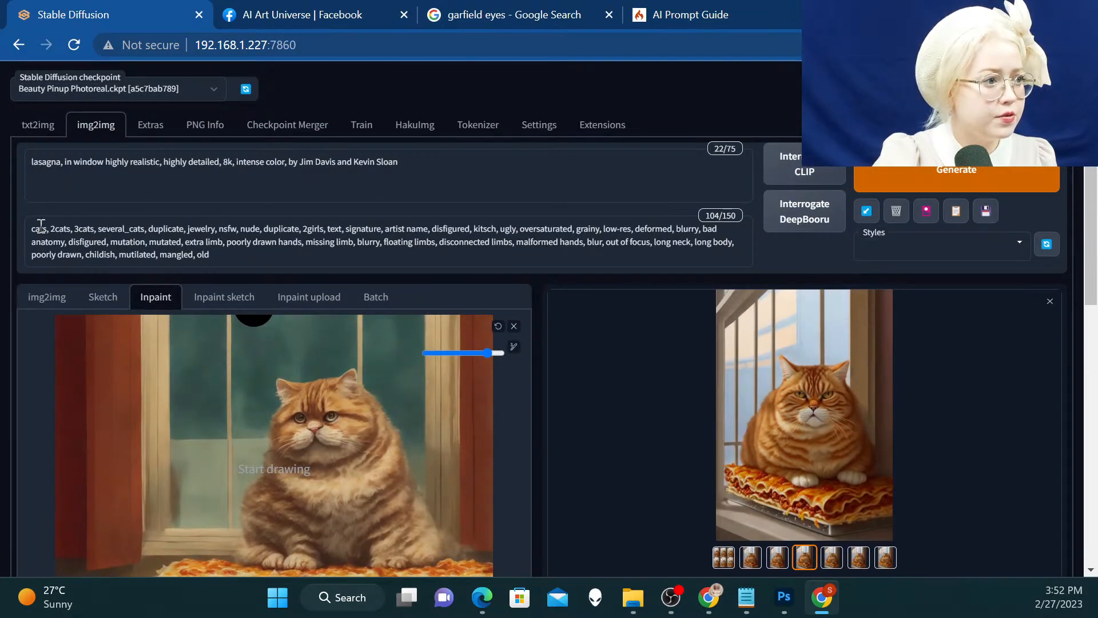
{"action": "left_click_drag", "start_coordinate": [234, 255], "coordinate": [23, 230]}
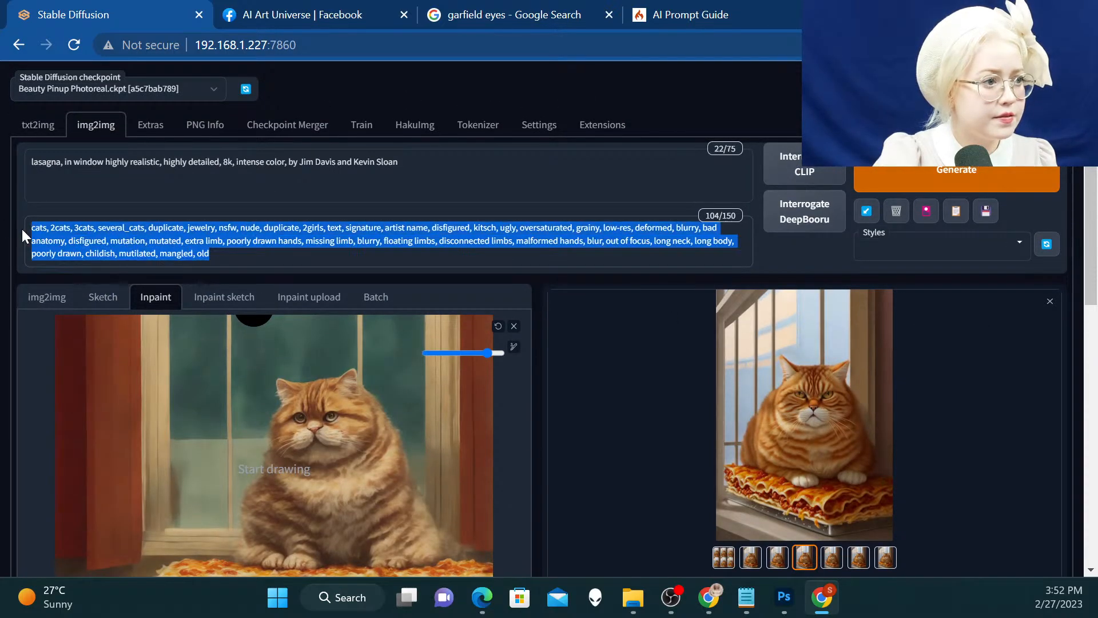
{"action": "key", "text": "ctrl+v"}
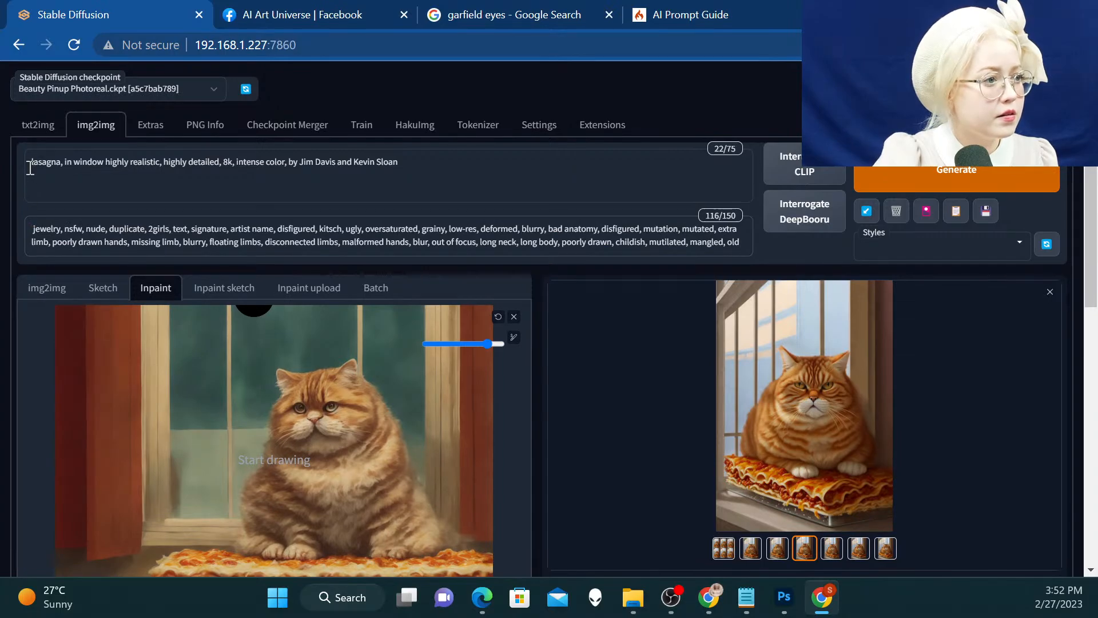
Copy "Persian Tabby, Garfield" through "(sitting on lasagna:1.2)" from the text-to-image prompt and insert it at the start of the inpainting prompt
{"action": "left_click_drag", "start_coordinate": [61, 162], "coordinate": [54, 162]}
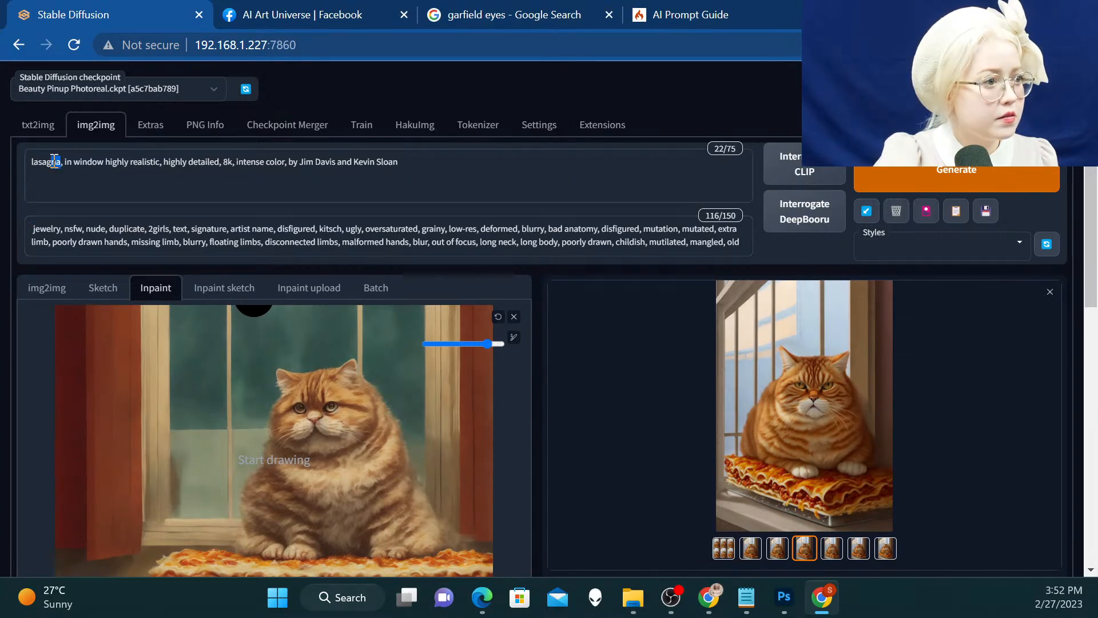
{"action": "left_click", "coordinate": [32, 164]}
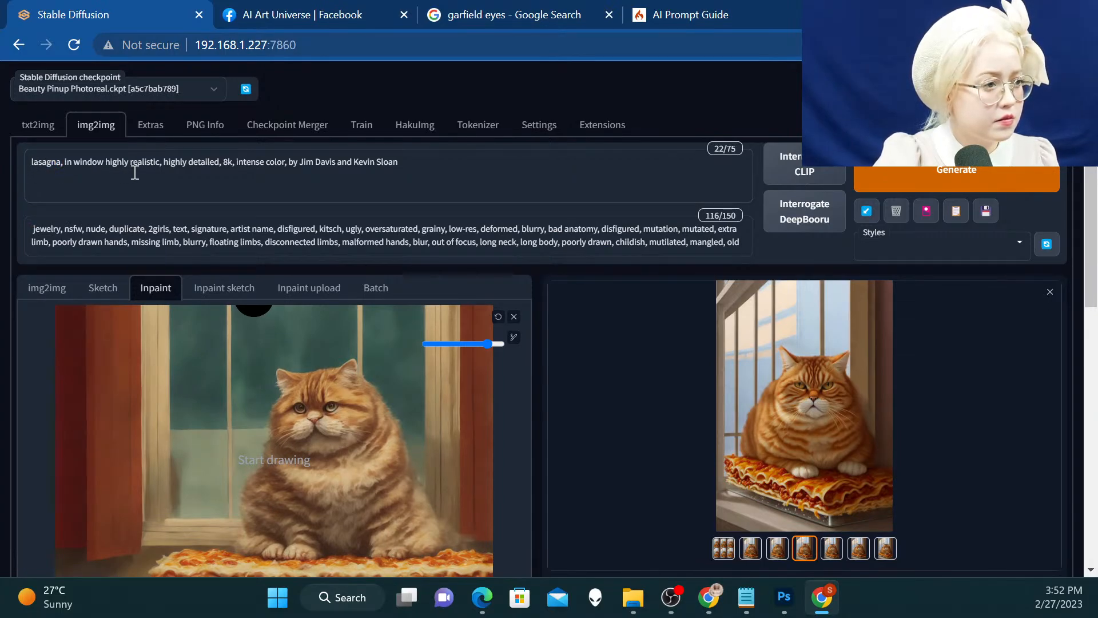
{"action": "left_click", "coordinate": [41, 132]}
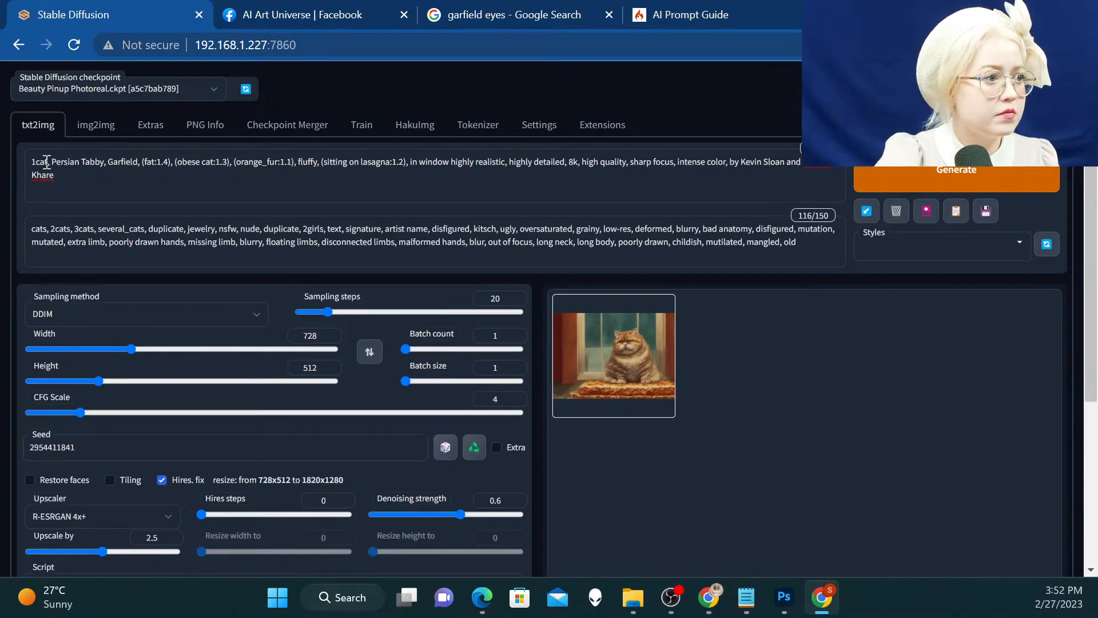
{"action": "left_click_drag", "start_coordinate": [50, 161], "coordinate": [407, 156]}
{"action": "key", "text": "ctrl+c"}
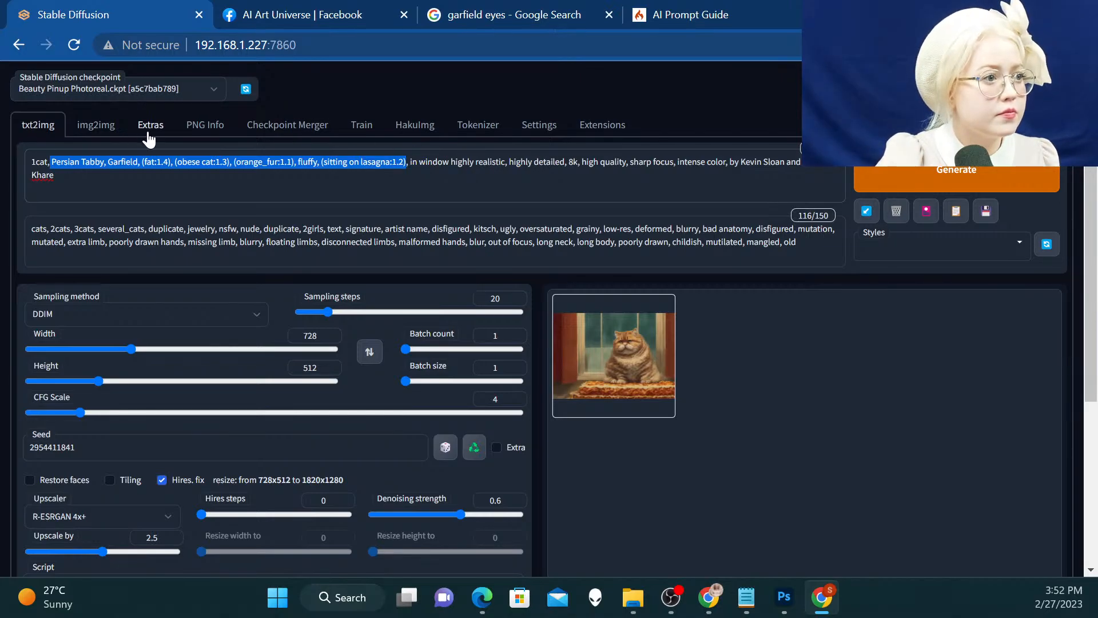
{"action": "left_click", "coordinate": [96, 139]}
{"action": "left_click", "coordinate": [28, 163]}
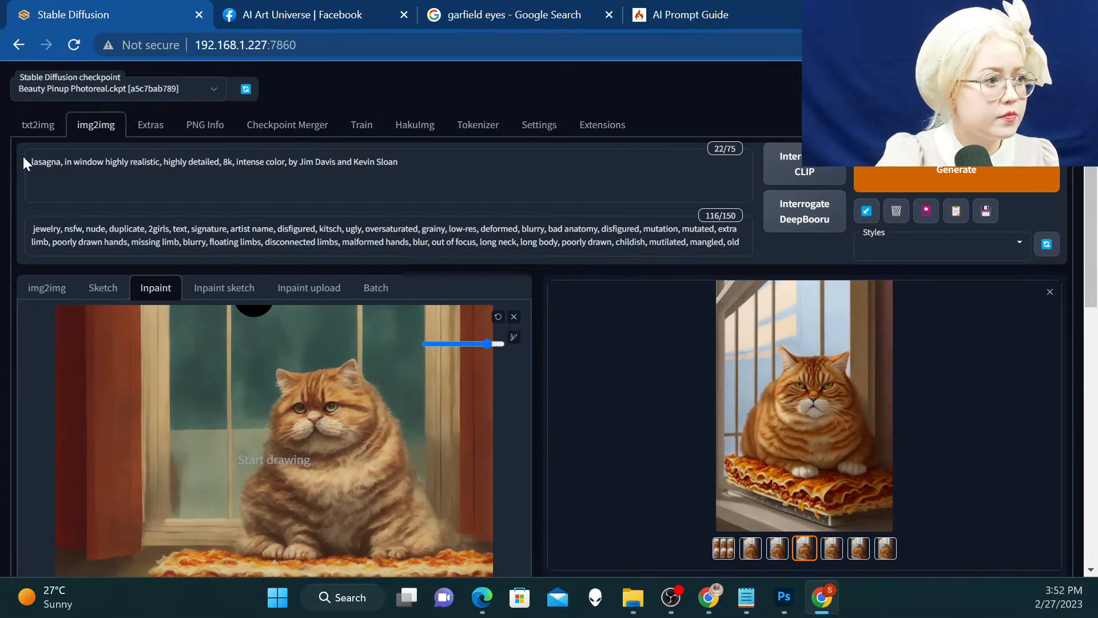
{"action": "key", "text": "ctrl+v"}
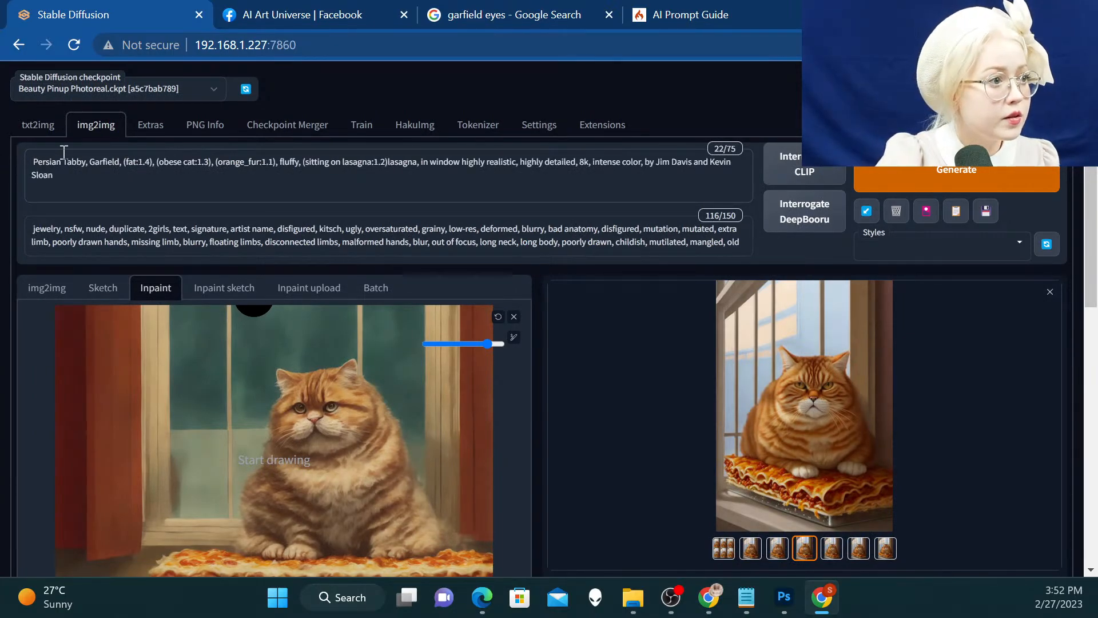
Add "orange" before "Persian Tabby" at the beginning of the inpainting prompt
{"action": "left_click", "coordinate": [30, 166]}
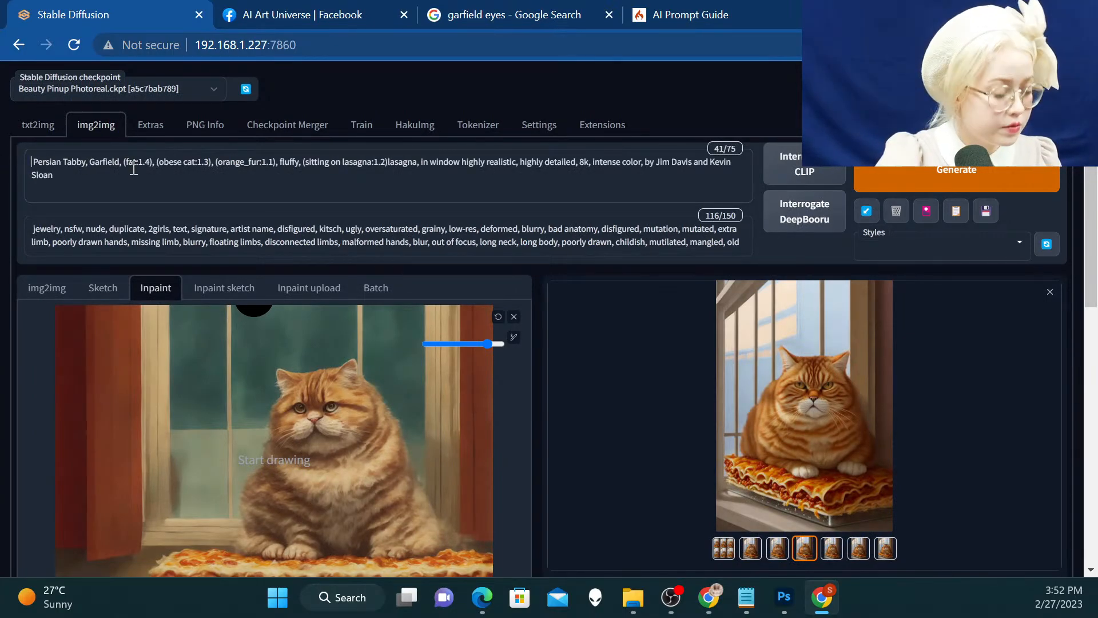
{"action": "type", "text": "orang"}
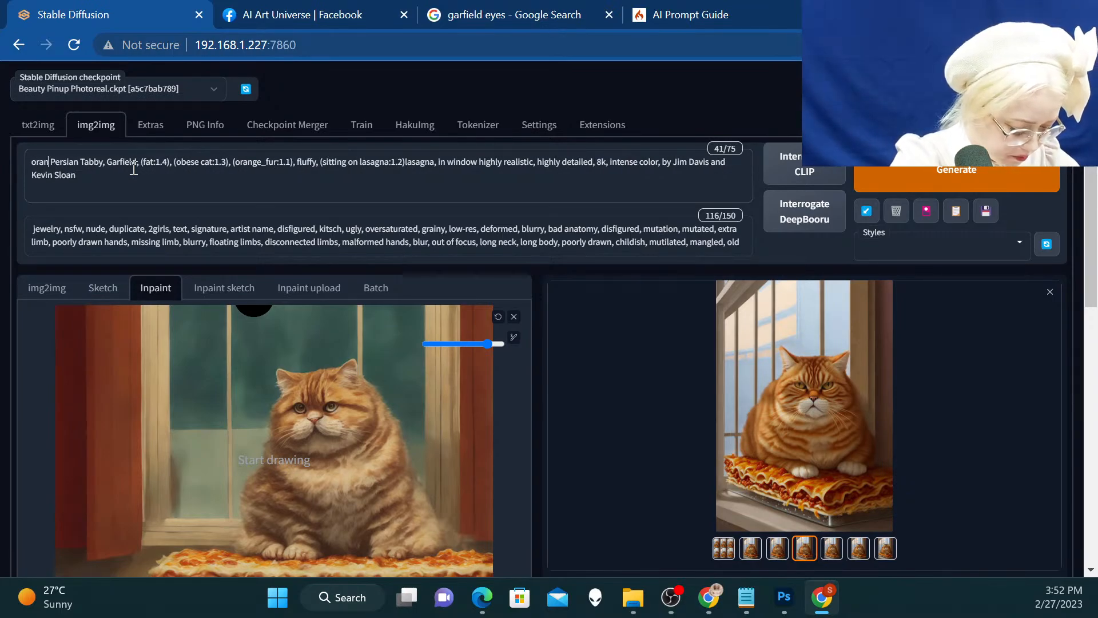
{"action": "type", "text": "e"}
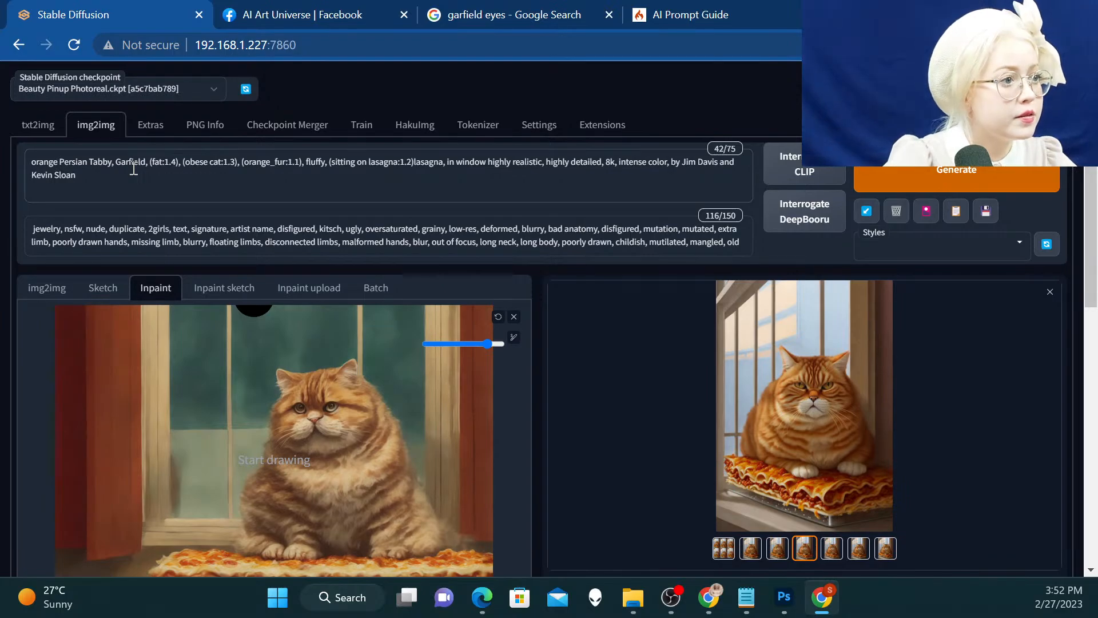
Paint the inpainting mask over the whole cat, including its ears, body and paws, leaving the lasagna slab unmasked
{"action": "scroll", "coordinate": [234, 167], "scroll_direction": "down", "scroll_amount": 2}
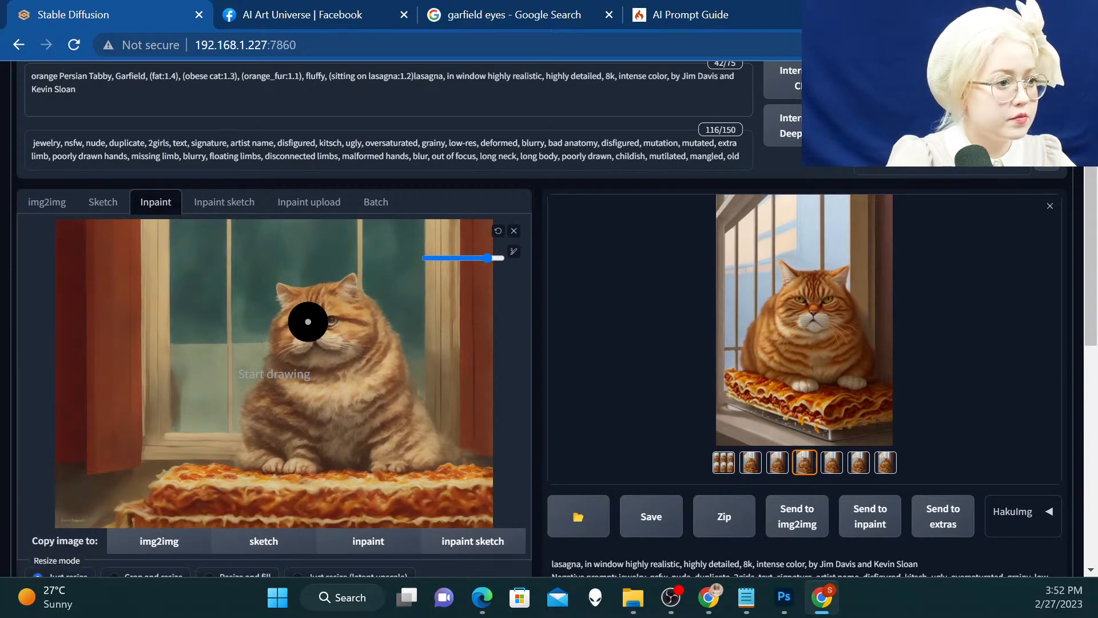
{"action": "mouse_move", "coordinate": [285, 297]}
{"action": "left_mouse_down"}
{"action": "mouse_move", "coordinate": [353, 297]}
{"action": "mouse_move", "coordinate": [389, 344]}
{"action": "mouse_move", "coordinate": [414, 427]}
{"action": "mouse_move", "coordinate": [440, 451]}
{"action": "mouse_move", "coordinate": [251, 455]}
{"action": "mouse_move", "coordinate": [250, 411]}
{"action": "mouse_move", "coordinate": [283, 364]}
{"action": "mouse_move", "coordinate": [280, 328]}
{"action": "mouse_move", "coordinate": [295, 308]}
{"action": "mouse_move", "coordinate": [354, 339]}
{"action": "mouse_move", "coordinate": [403, 406]}
{"action": "mouse_move", "coordinate": [404, 430]}
{"action": "mouse_move", "coordinate": [292, 433]}
{"action": "mouse_move", "coordinate": [278, 404]}
{"action": "mouse_move", "coordinate": [305, 331]}
{"action": "mouse_move", "coordinate": [370, 394]}
{"action": "mouse_move", "coordinate": [372, 413]}
{"action": "mouse_move", "coordinate": [297, 399]}
{"action": "mouse_move", "coordinate": [322, 365]}
{"action": "left_mouse_up"}
{"action": "left_click", "coordinate": [486, 235]}
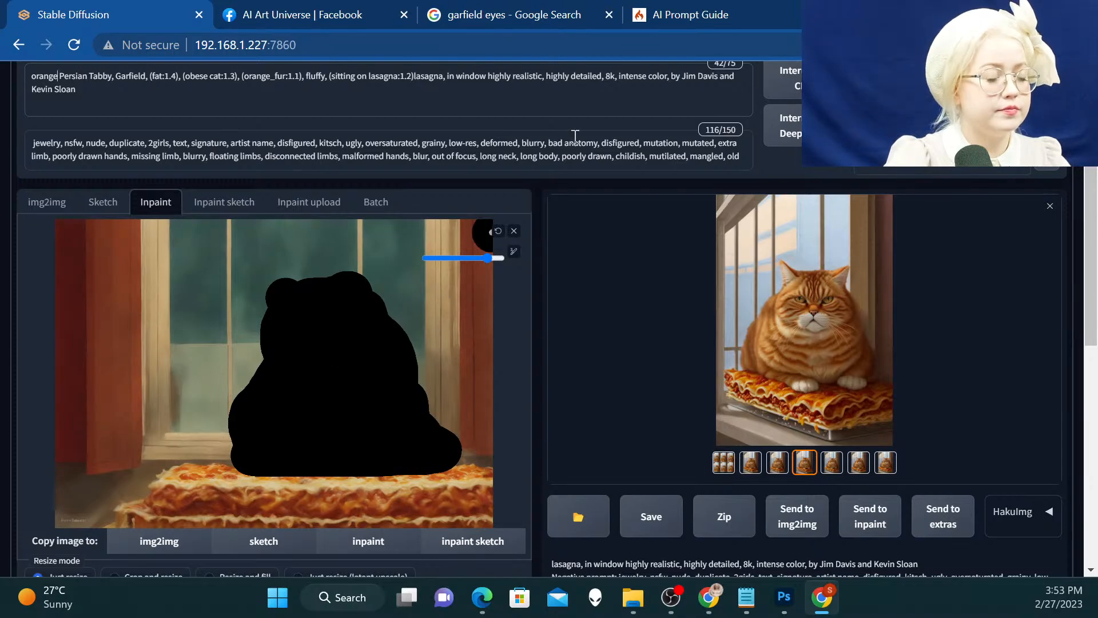
Prefix the inpainting prompt with "highly realistic photograph of" ahead of the orange Persian Tabby description
{"action": "scroll", "coordinate": [549, 126], "scroll_direction": "up", "scroll_amount": 2}
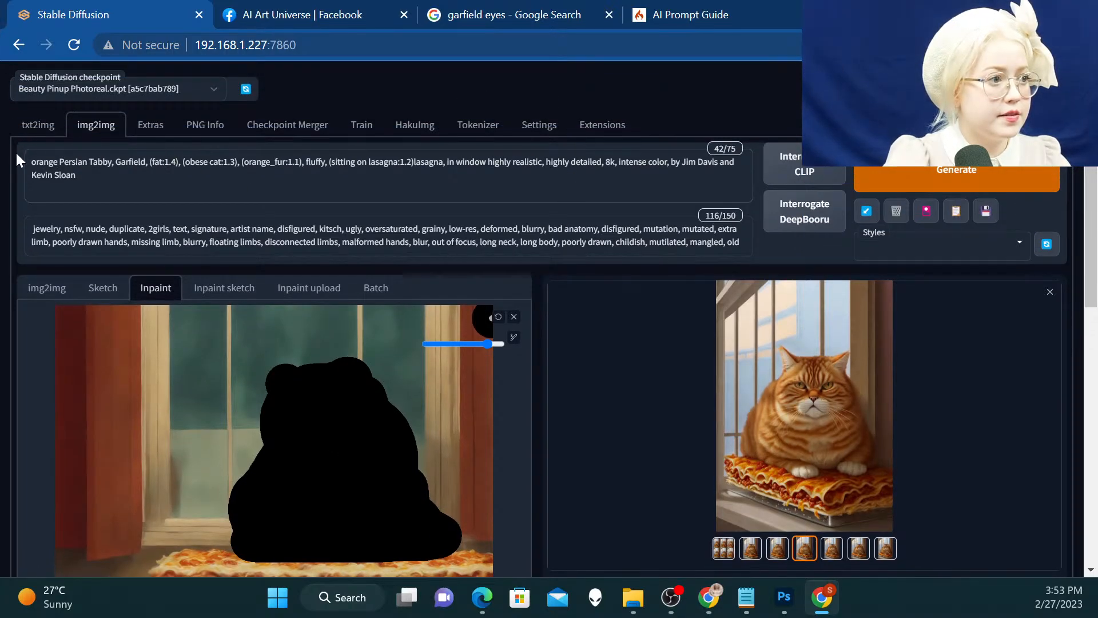
{"action": "type", "text": "highly "}
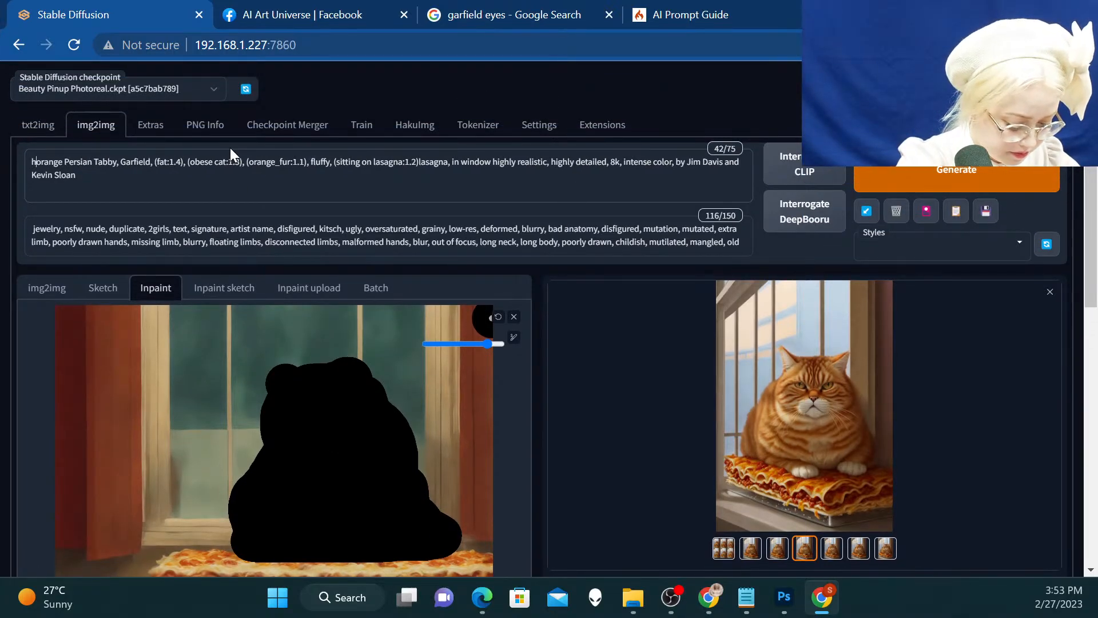
{"action": "type", "text": "realist"}
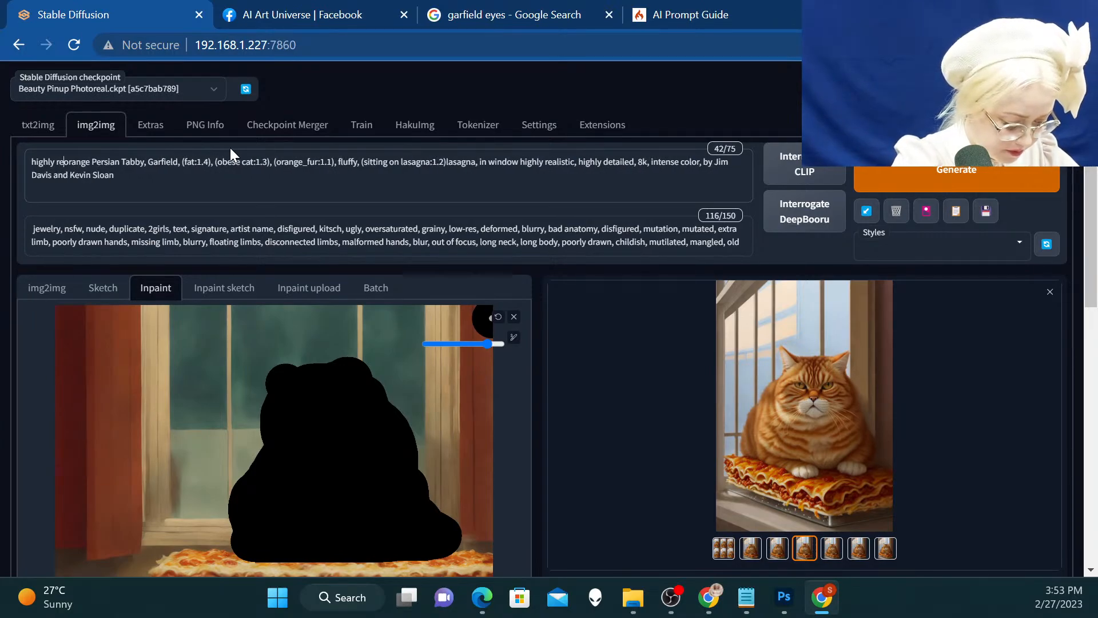
{"action": "type", "text": "ic pho"}
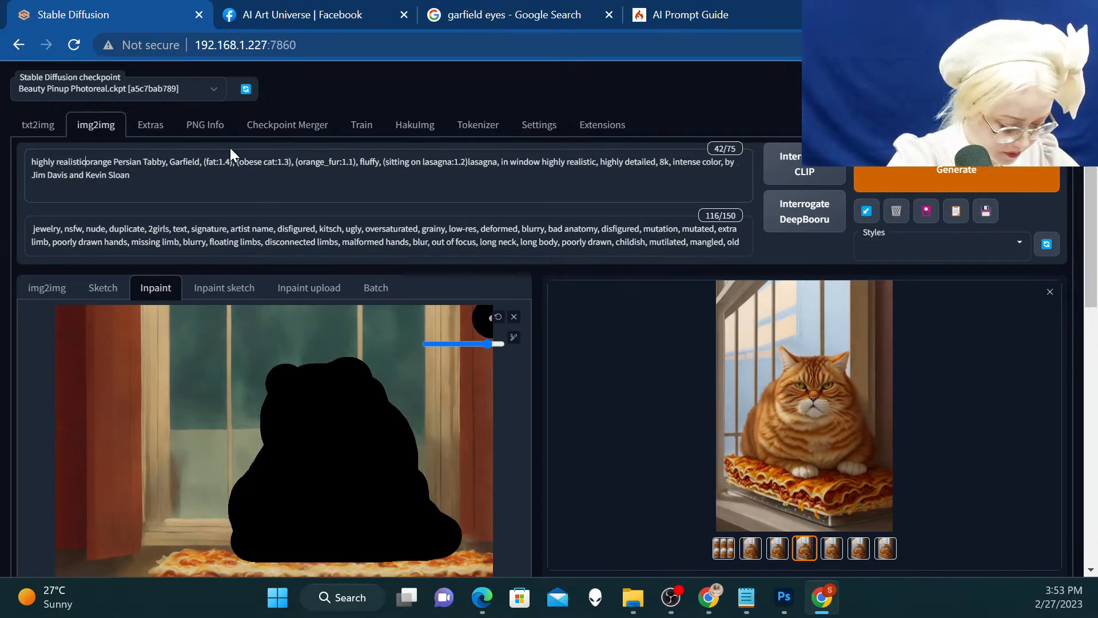
{"action": "type", "text": "tograph"}
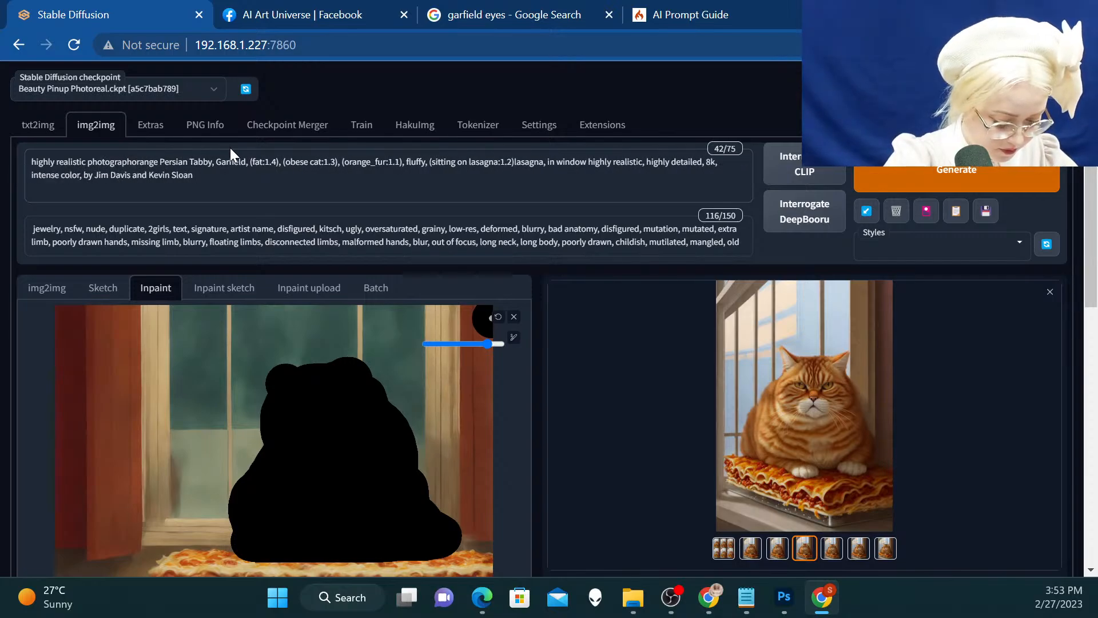
{"action": "type", "text": " of"}
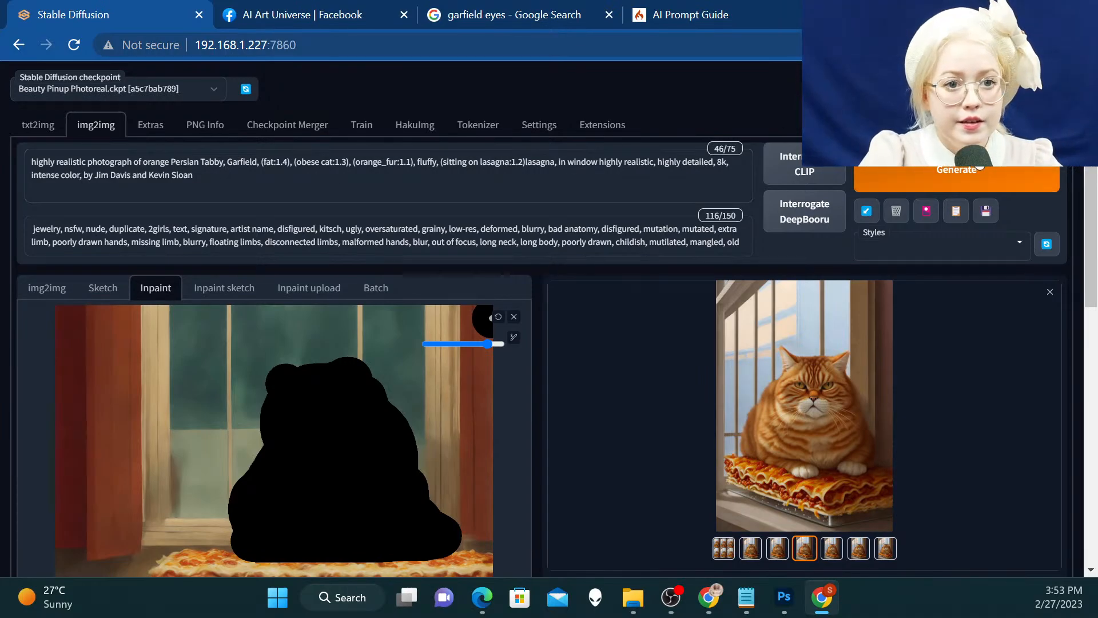
Generate the inpainted cat batch and view its results enlarged
{"action": "left_click", "coordinate": [995, 164]}
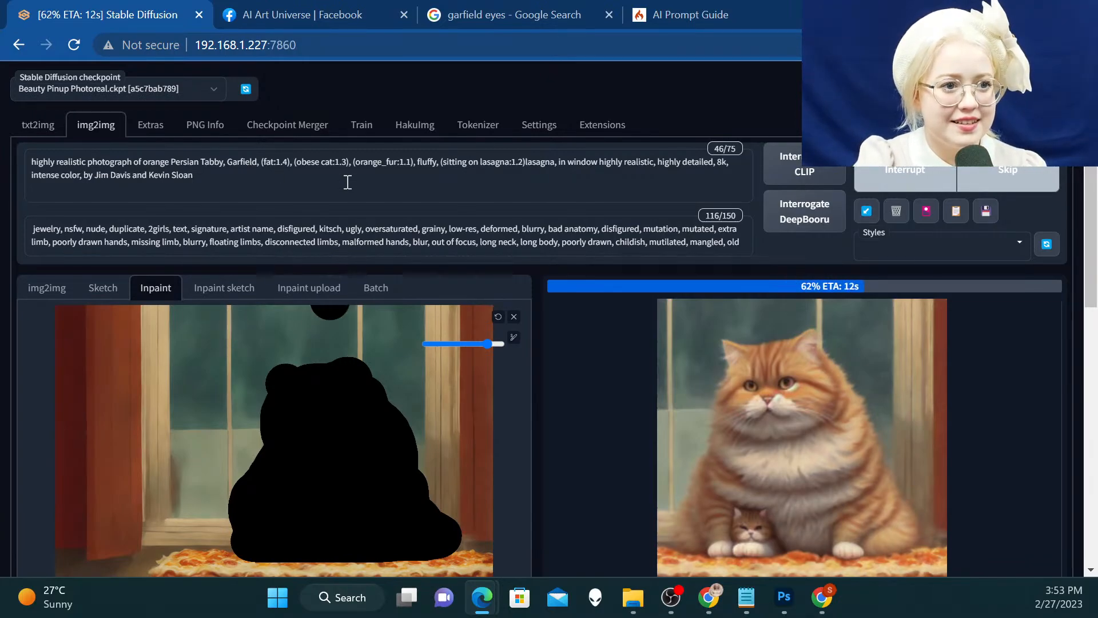
{"action": "scroll", "coordinate": [531, 182], "scroll_direction": "down", "scroll_amount": 1}
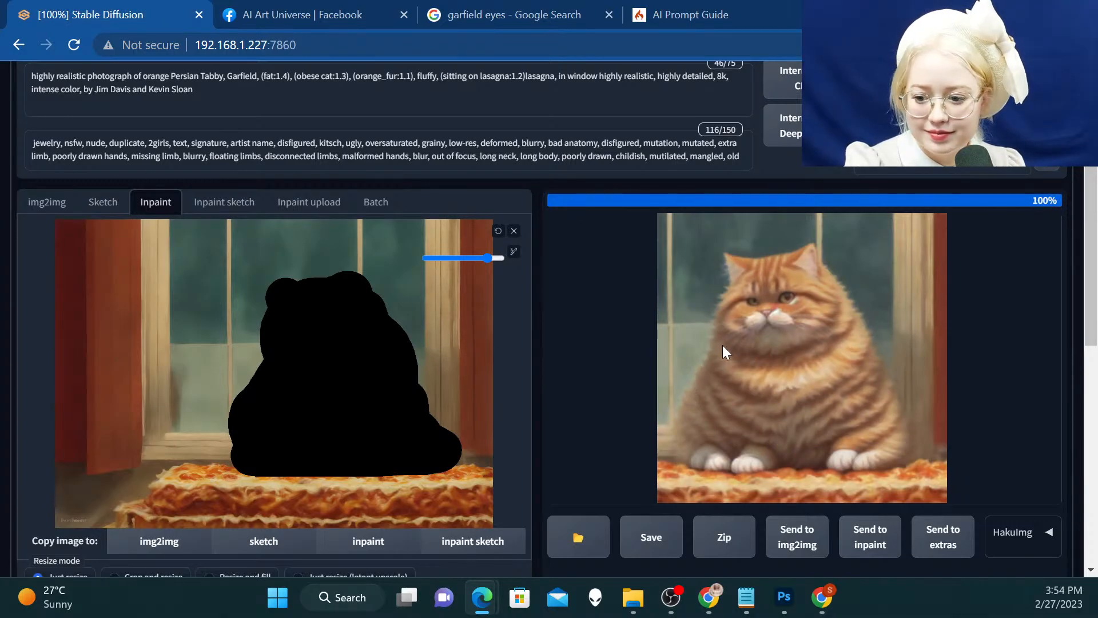
{"action": "left_click", "coordinate": [809, 346]}
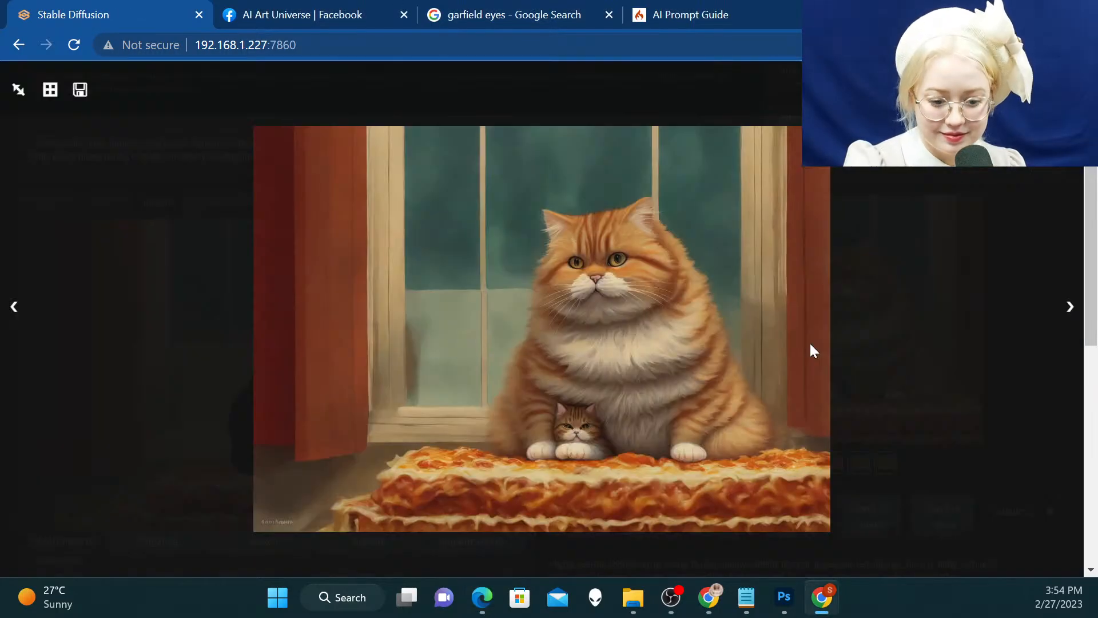
{"action": "key", "text": "Right"}
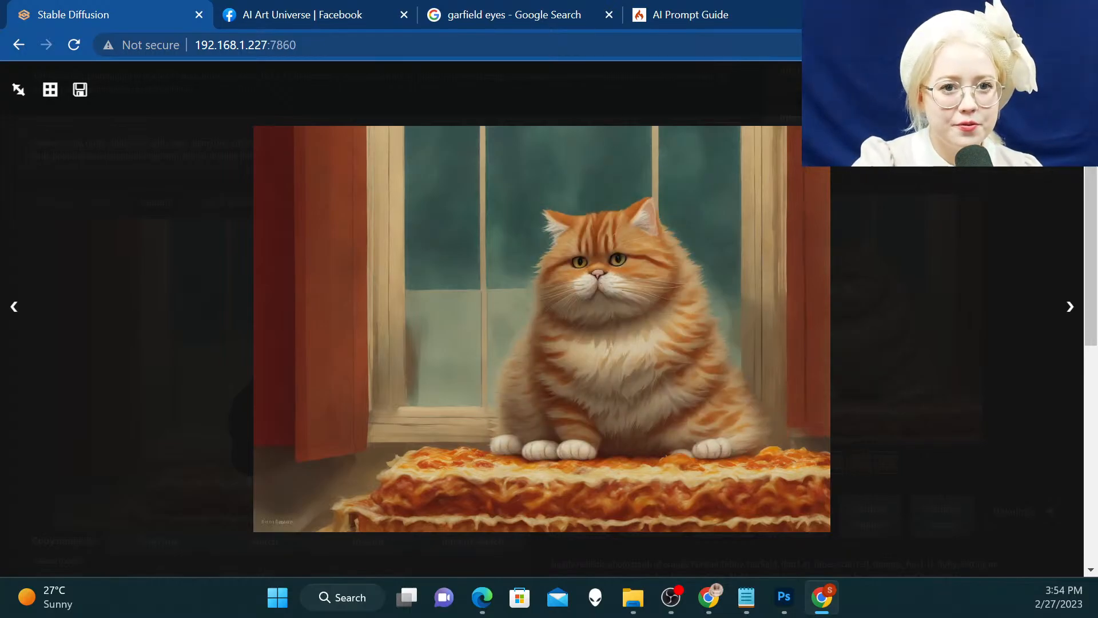
{"action": "key", "text": "Escape"}
Generate the inpainting batch again using the same prompt and cat mask
{"action": "scroll", "coordinate": [542, 320], "scroll_direction": "up", "scroll_amount": 2}
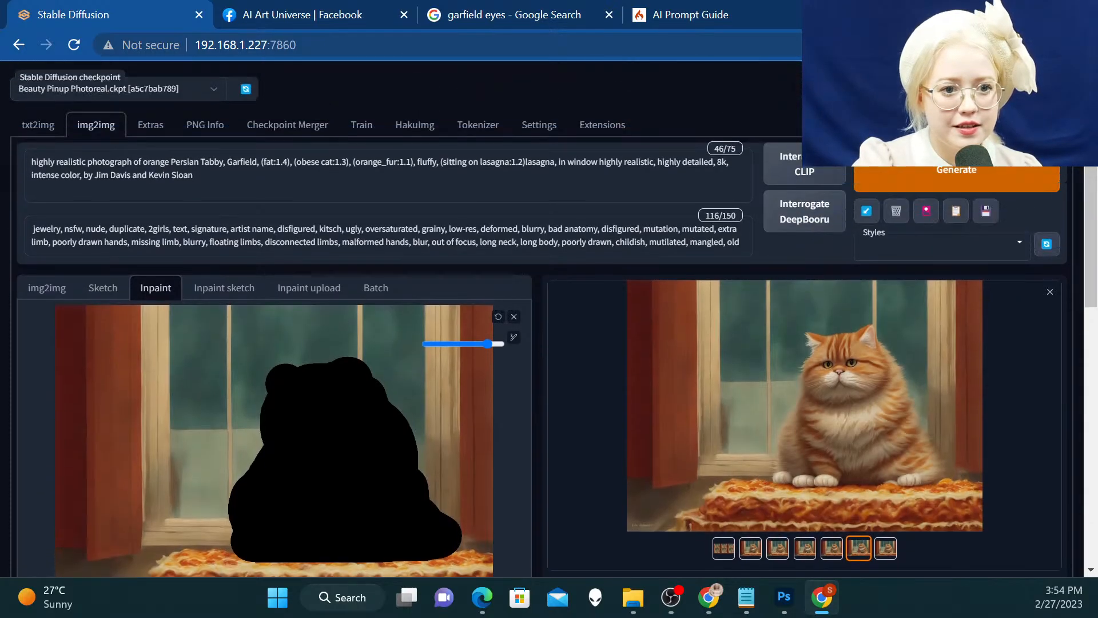
{"action": "left_click", "coordinate": [942, 179]}
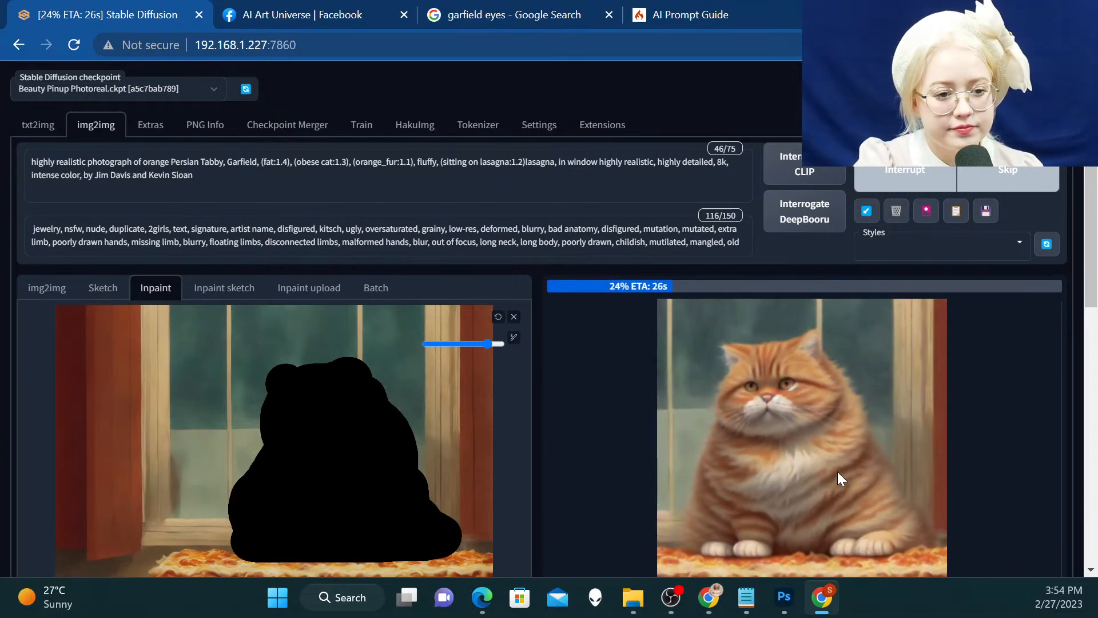
{"action": "scroll", "coordinate": [878, 386], "scroll_direction": "down", "scroll_amount": 1}
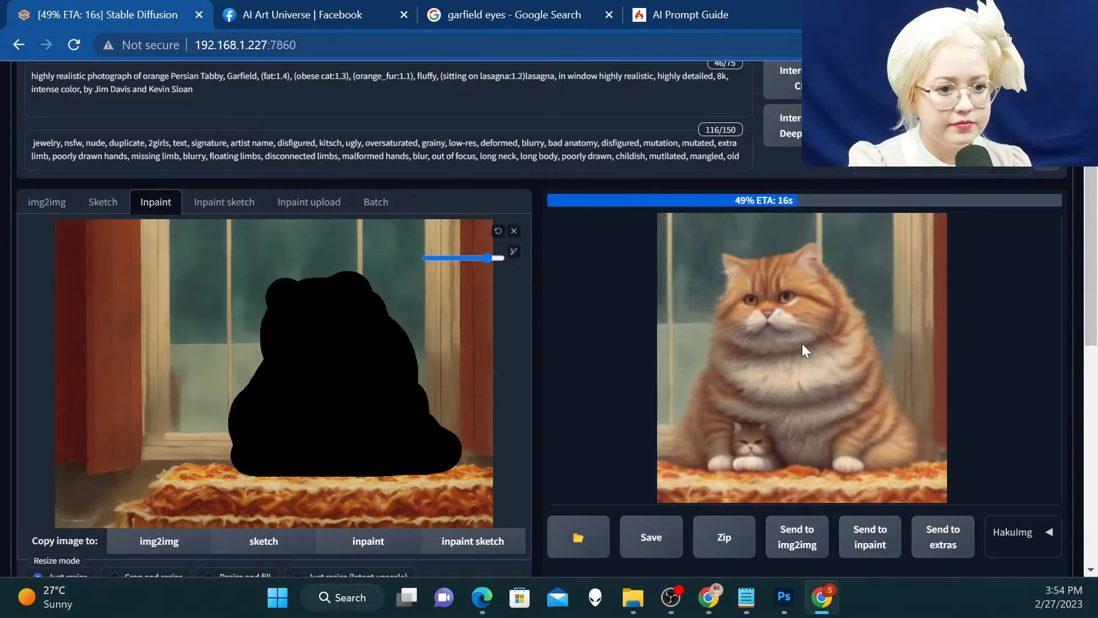
{"action": "scroll", "coordinate": [803, 350], "scroll_direction": "down", "scroll_amount": 3}
{"action": "scroll", "coordinate": [797, 357], "scroll_direction": "up", "scroll_amount": 3}
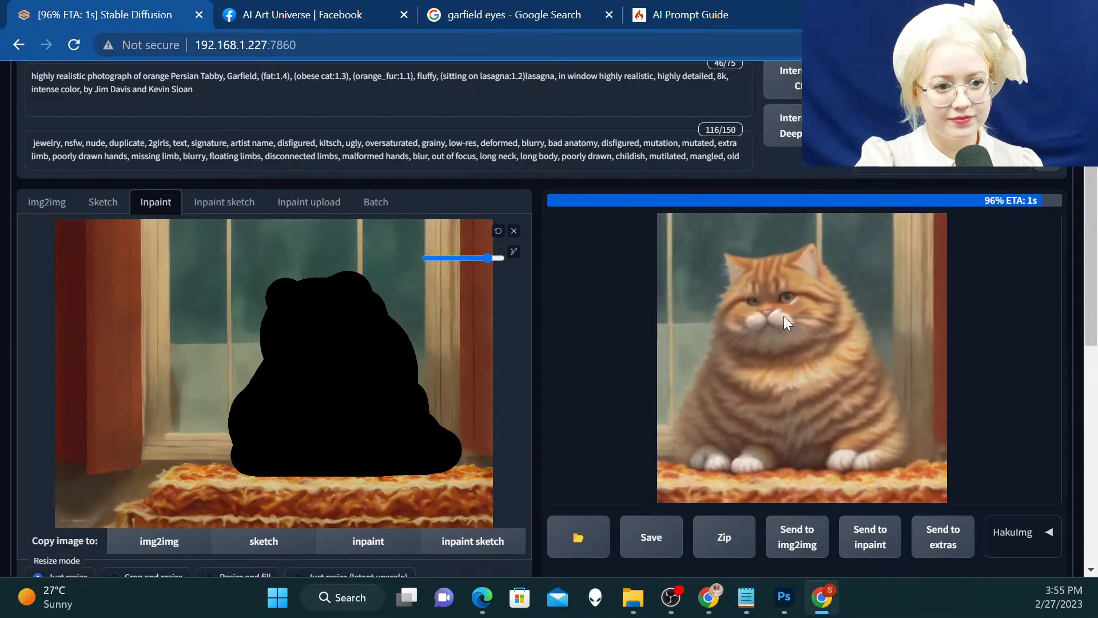
Compare the regenerated cat images at enlarged size, checking each one's face, fur and paws
{"action": "left_click", "coordinate": [803, 340]}
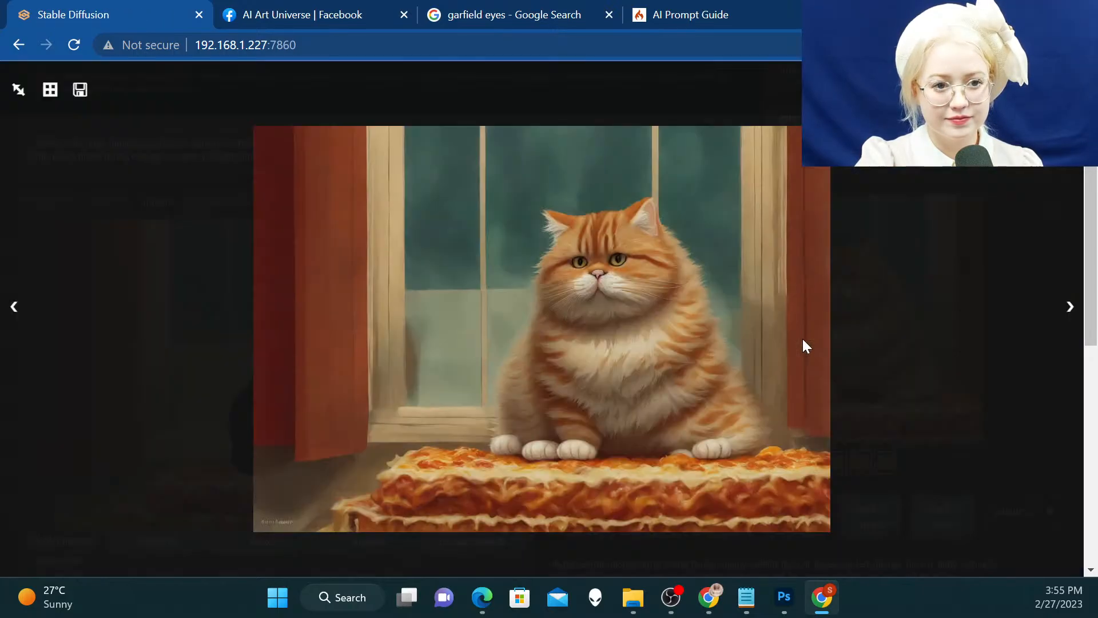
{"action": "key", "text": "Right"}
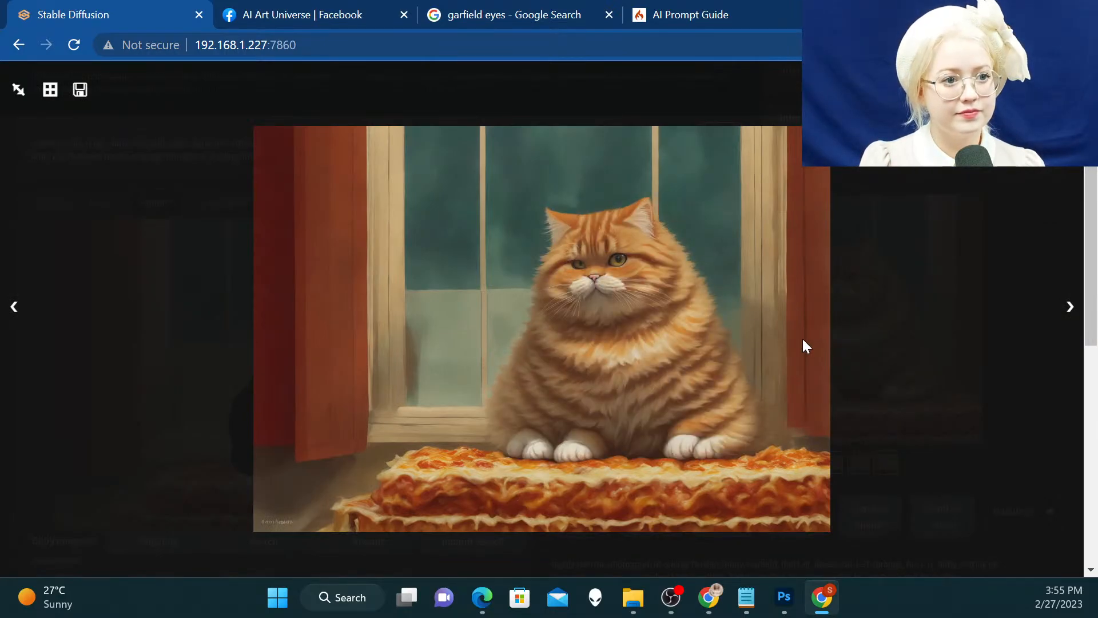
{"action": "key", "text": "Right"}
{"action": "key", "text": "Right"}
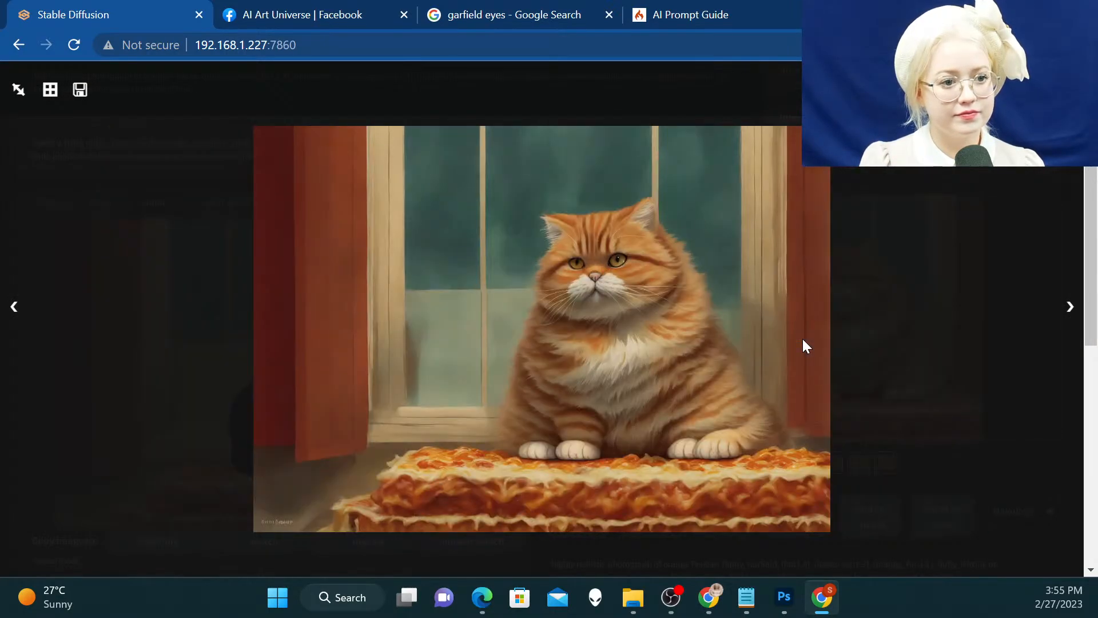
{"action": "key", "text": "Right"}
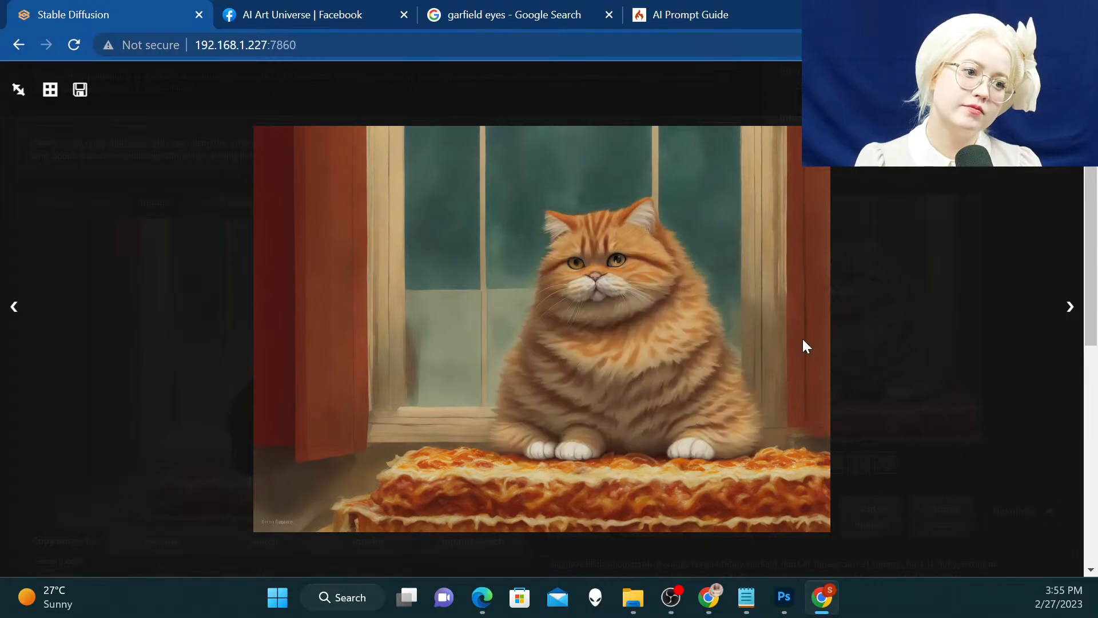
{"action": "key", "text": "Right"}
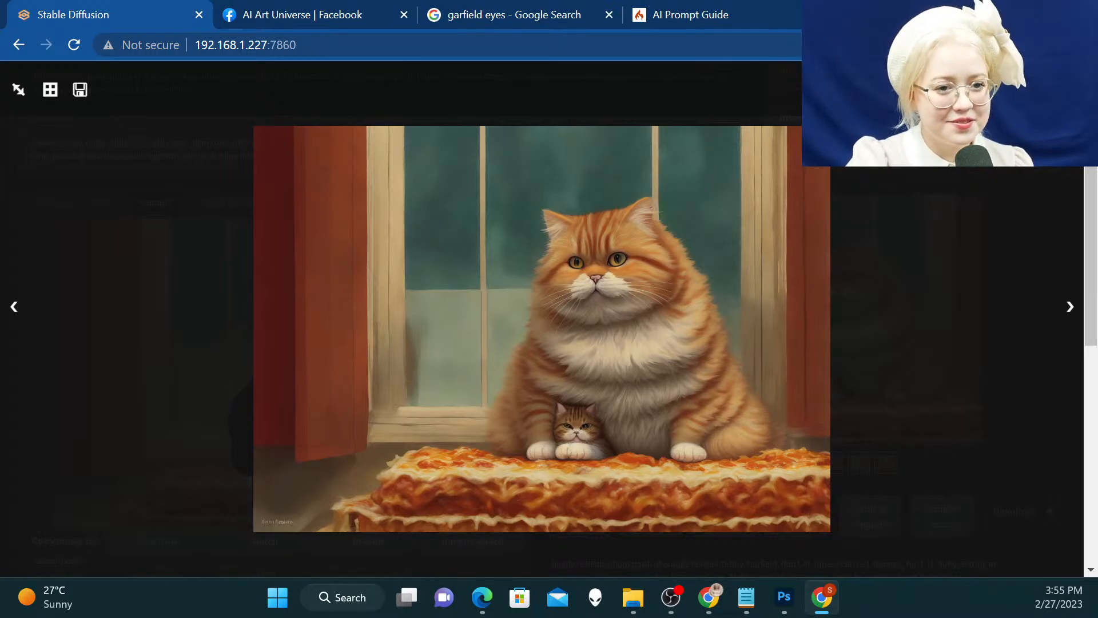
Load the selected batch result into the inpaint canvas and mask the large cat's head and ears with an enlarged brush
{"action": "left_click", "coordinate": [1067, 89]}
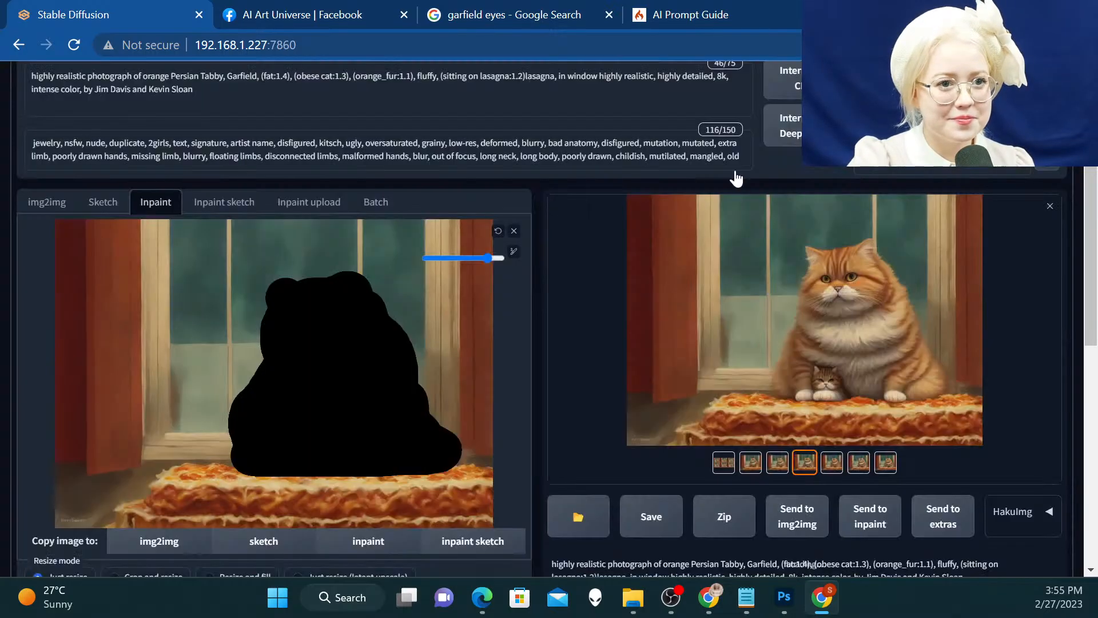
{"action": "left_click", "coordinate": [514, 231]}
{"action": "left_click", "coordinate": [870, 523]}
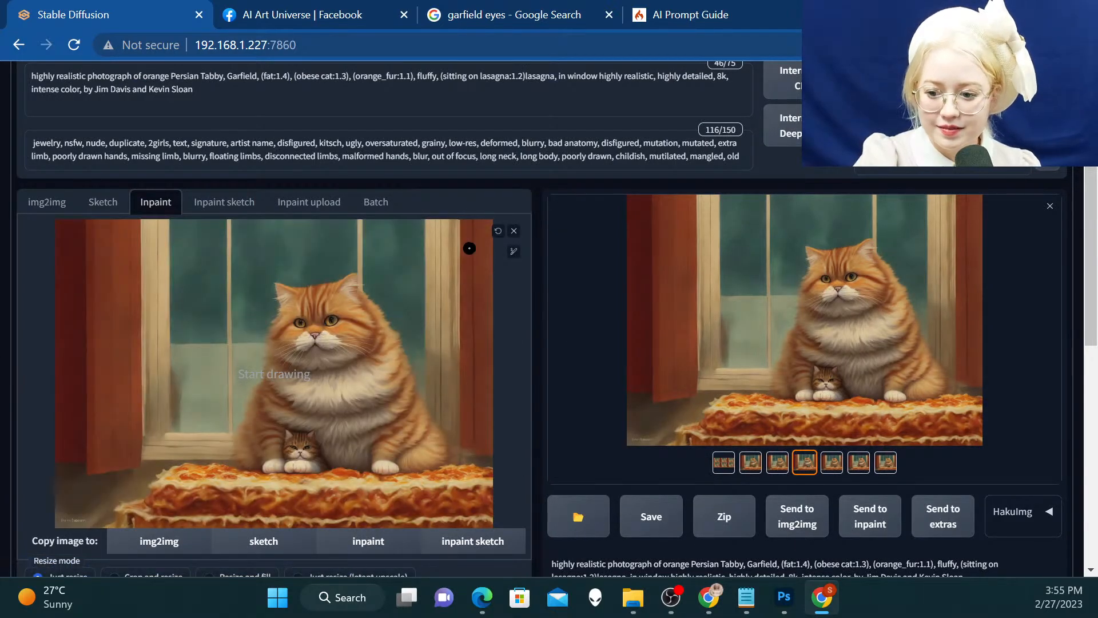
{"action": "left_click", "coordinate": [514, 251]}
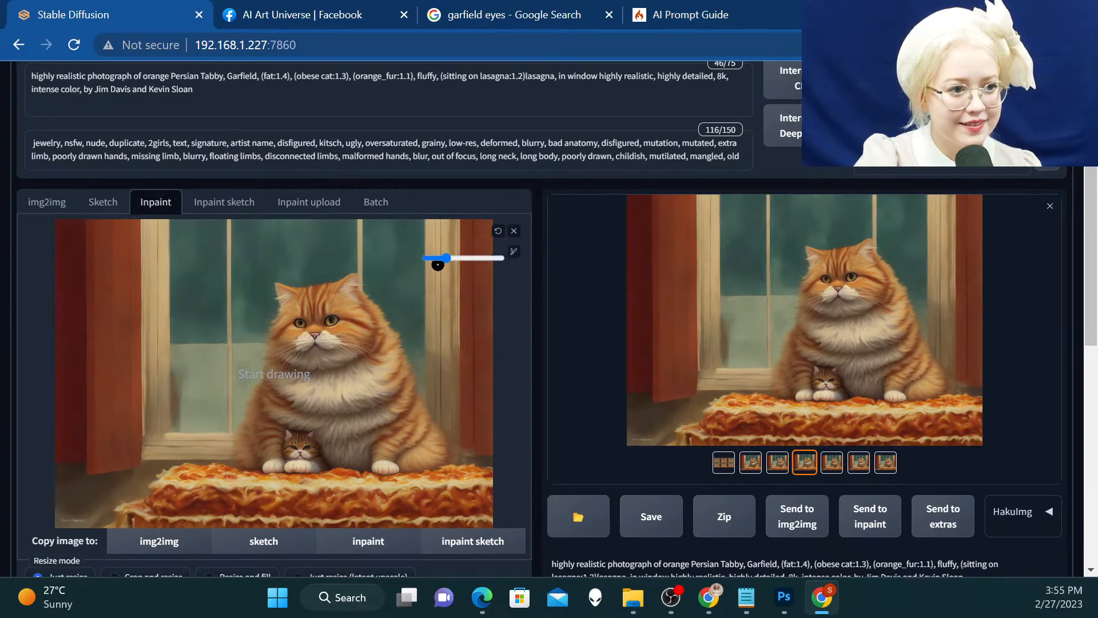
{"action": "left_click_drag", "start_coordinate": [440, 260], "coordinate": [479, 258]}
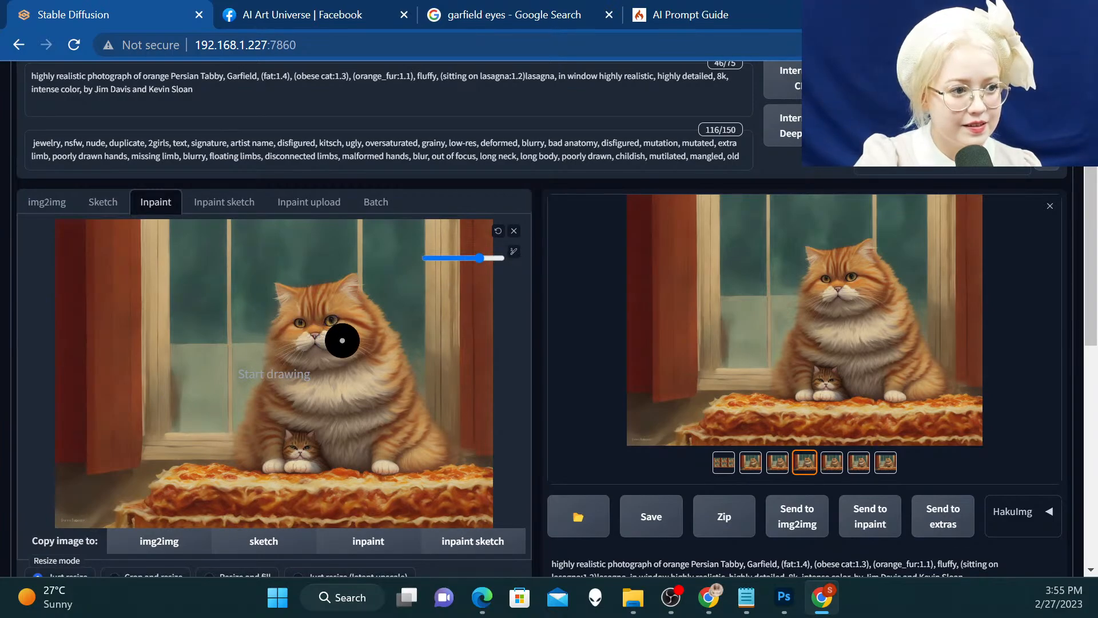
{"action": "mouse_move", "coordinate": [342, 340]}
{"action": "left_mouse_down"}
{"action": "mouse_move", "coordinate": [299, 332]}
{"action": "mouse_move", "coordinate": [337, 320]}
{"action": "mouse_move", "coordinate": [334, 330]}
{"action": "mouse_move", "coordinate": [305, 332]}
{"action": "mouse_move", "coordinate": [302, 319]}
{"action": "mouse_move", "coordinate": [337, 306]}
{"action": "mouse_move", "coordinate": [307, 310]}
{"action": "mouse_move", "coordinate": [294, 331]}
{"action": "mouse_move", "coordinate": [301, 345]}
{"action": "mouse_move", "coordinate": [347, 339]}
{"action": "mouse_move", "coordinate": [358, 327]}
{"action": "mouse_move", "coordinate": [342, 305]}
{"action": "mouse_move", "coordinate": [347, 290]}
{"action": "mouse_move", "coordinate": [322, 309]}
{"action": "mouse_move", "coordinate": [282, 296]}
{"action": "mouse_move", "coordinate": [334, 296]}
{"action": "left_mouse_up"}
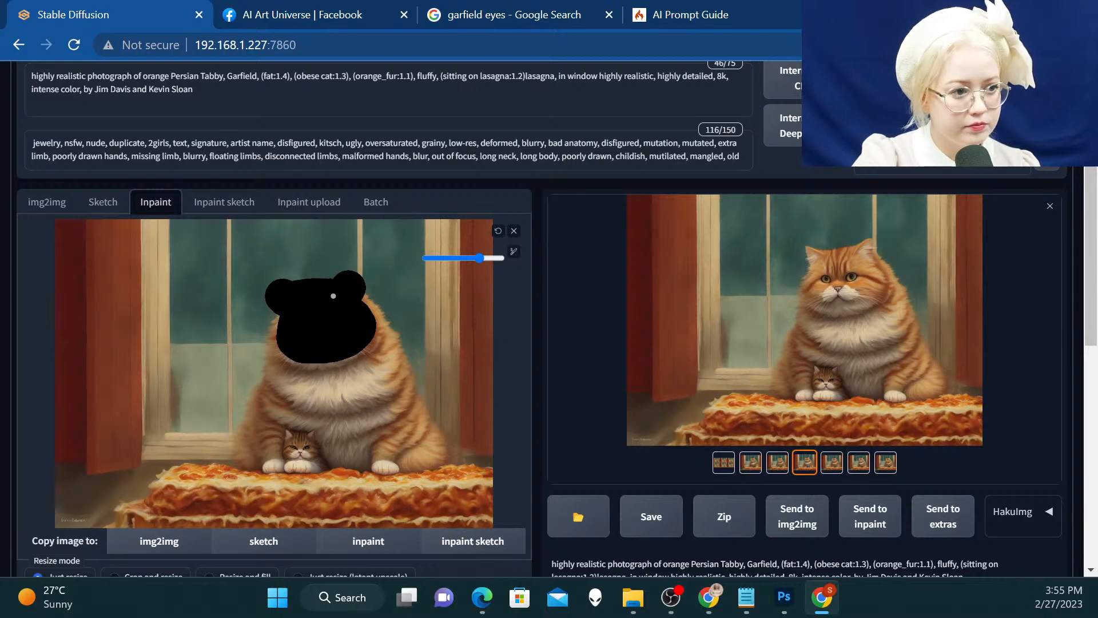
Generate the inpainting batch for the masked head and compare the resulting cat faces at enlarged size
{"action": "scroll", "coordinate": [844, 174], "scroll_direction": "up", "scroll_amount": 1}
{"action": "left_click", "coordinate": [902, 186]}
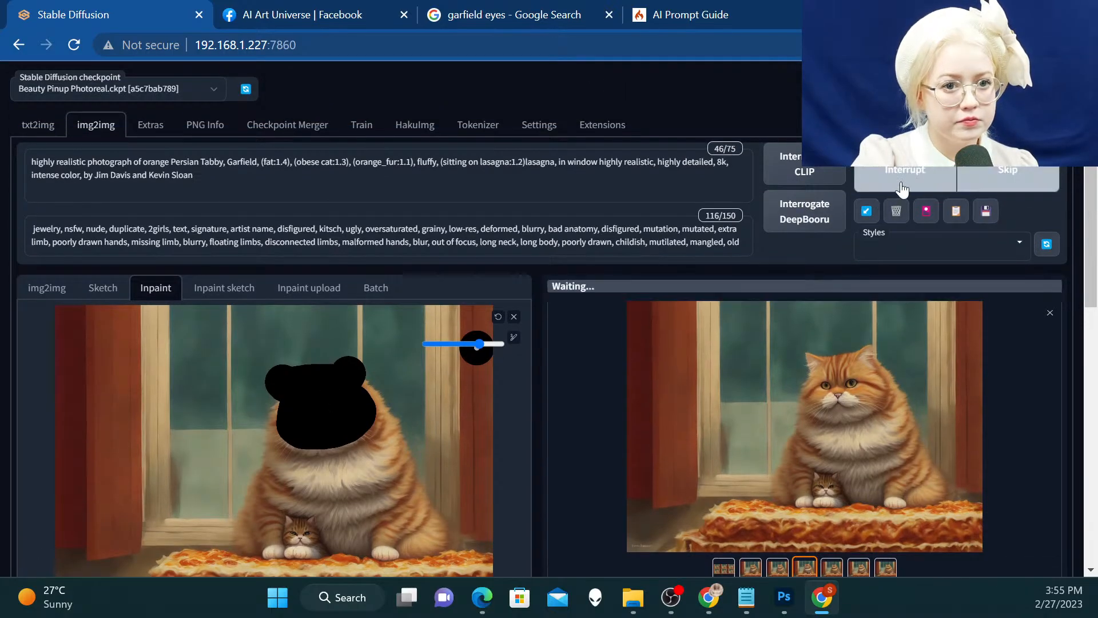
{"action": "scroll", "coordinate": [902, 194], "scroll_direction": "down", "scroll_amount": 2}
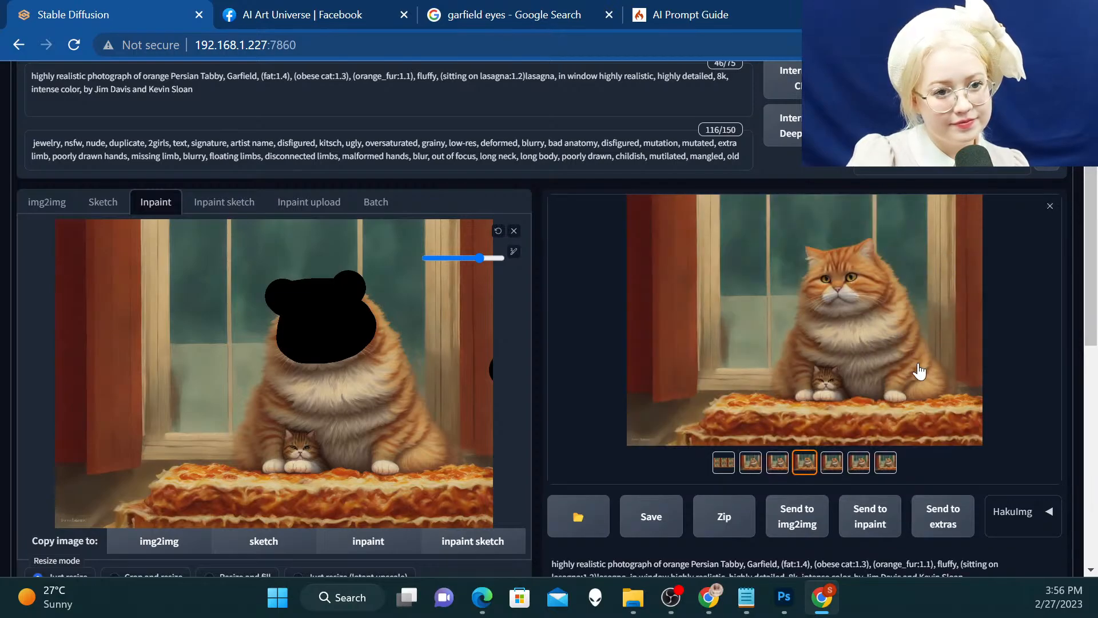
{"action": "left_click", "coordinate": [855, 336]}
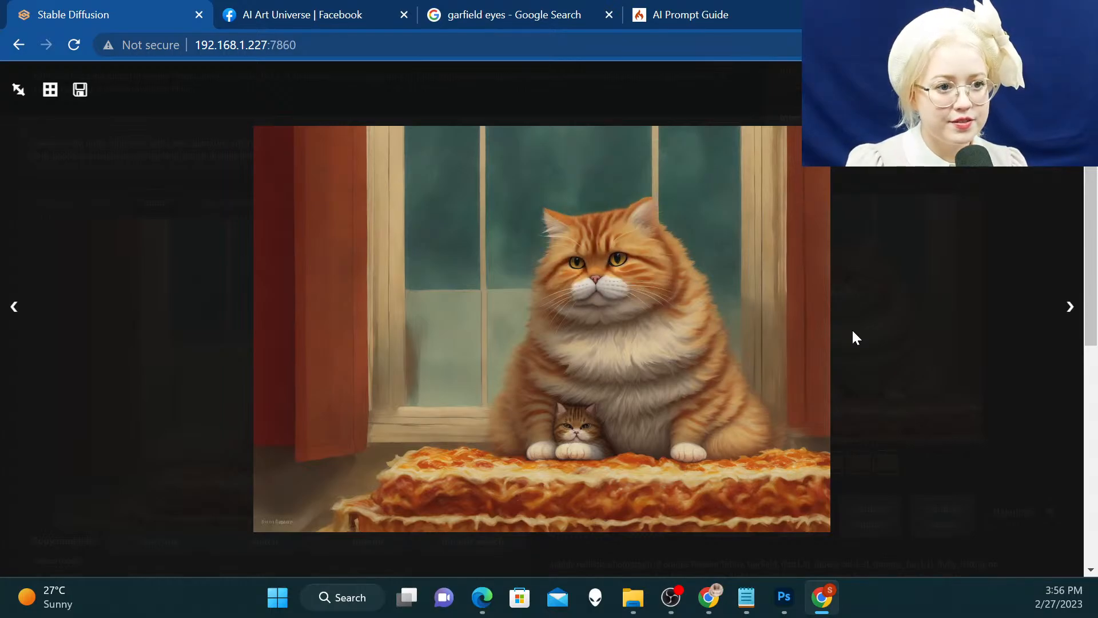
{"action": "key", "text": "Right"}
{"action": "key", "text": "Right"}
{"action": "key", "text": "Right"}
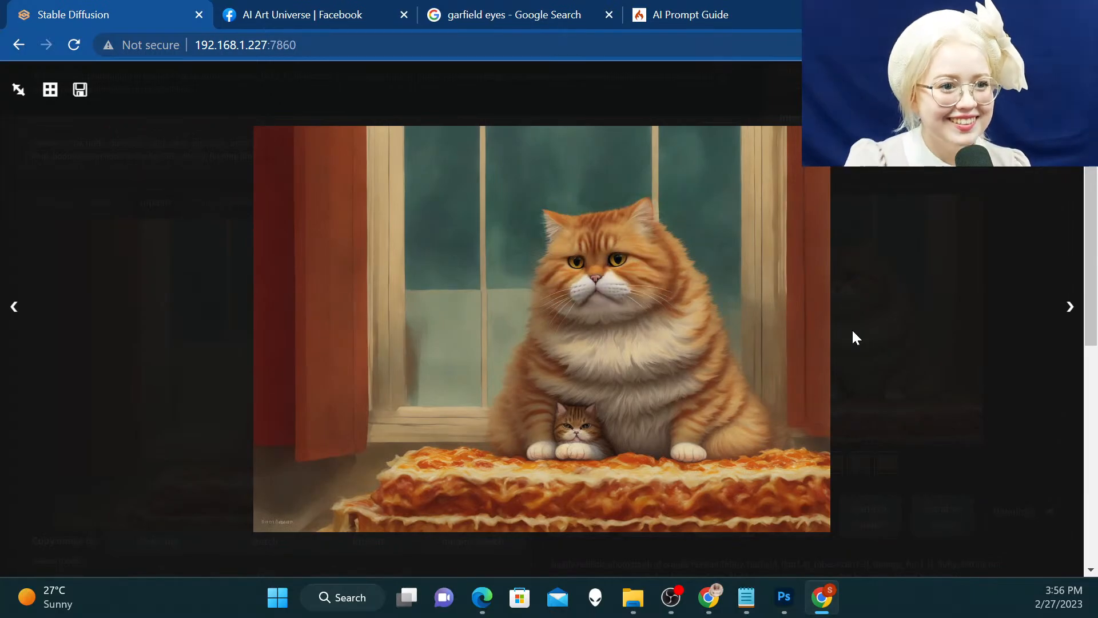
{"action": "key", "text": "Escape"}
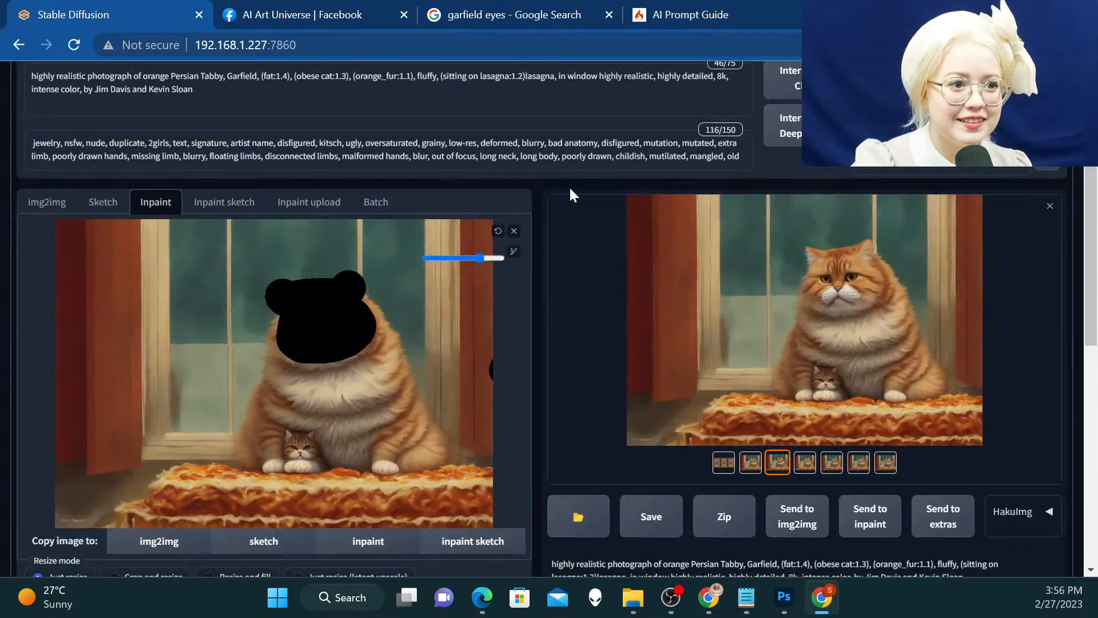
Replace the inpaint canvas image with the chosen sad-faced result and mask the small kitten's head between the paws
{"action": "left_click", "coordinate": [514, 231]}
{"action": "left_click", "coordinate": [858, 521]}
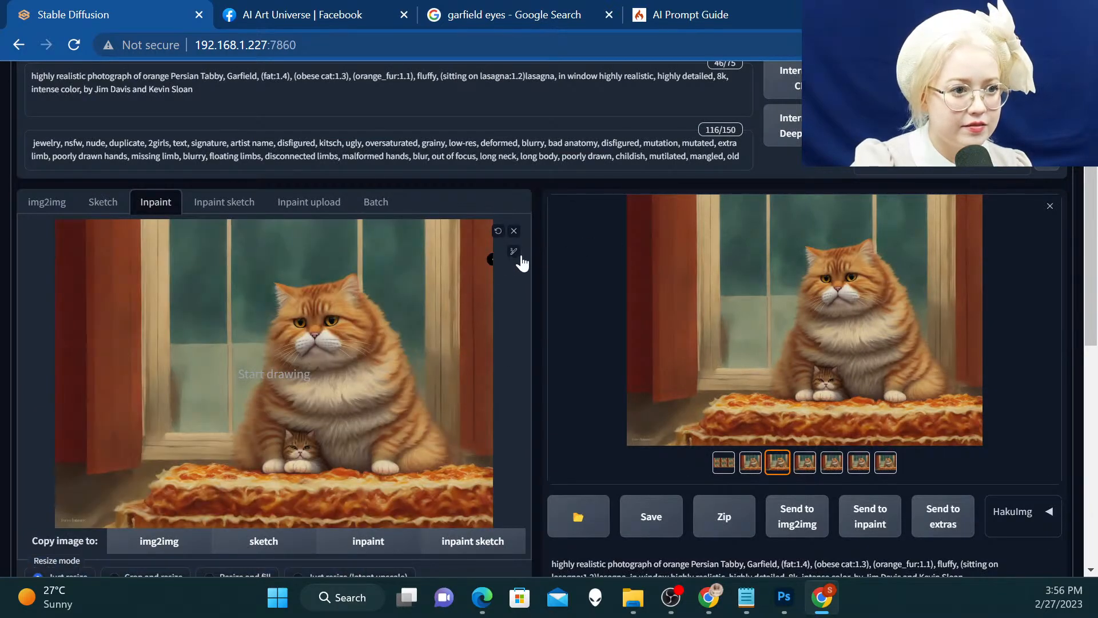
{"action": "mouse_move", "coordinate": [514, 252]}
{"action": "left_click_drag", "start_coordinate": [450, 259], "coordinate": [465, 262]}
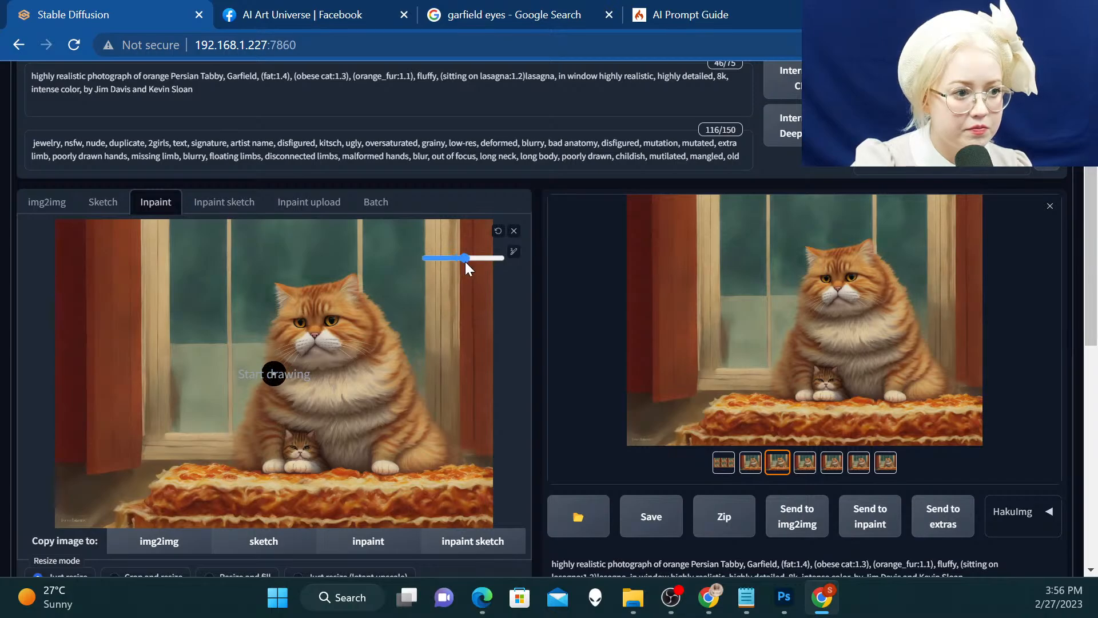
{"action": "mouse_move", "coordinate": [298, 444]}
{"action": "left_mouse_down"}
{"action": "mouse_move", "coordinate": [287, 447]}
{"action": "mouse_move", "coordinate": [299, 430]}
{"action": "mouse_move", "coordinate": [308, 445]}
{"action": "left_mouse_up"}
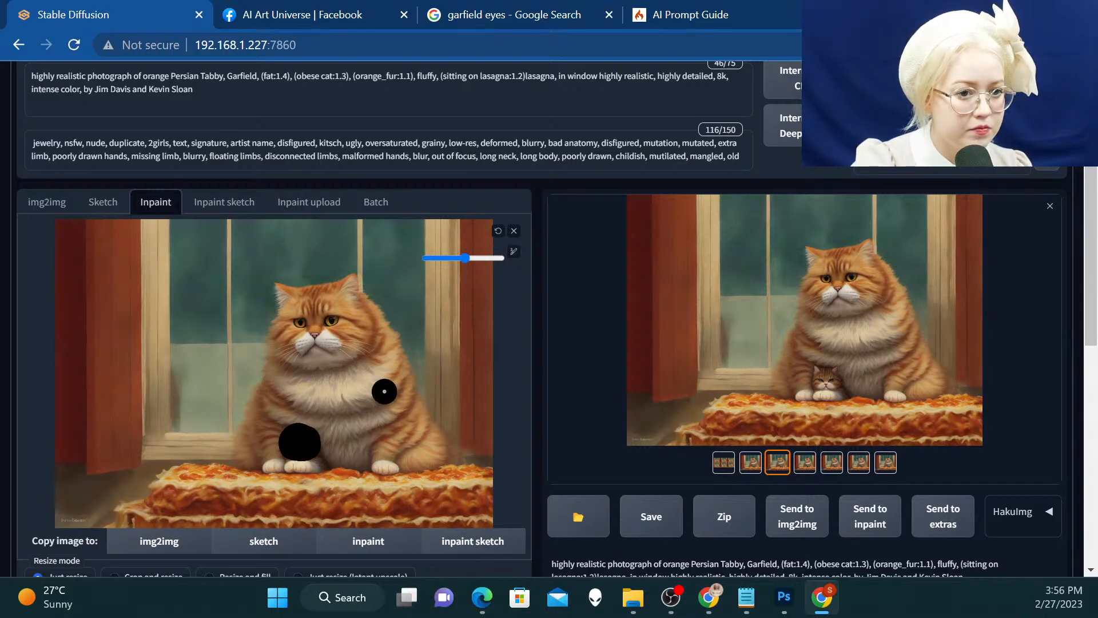
Search Google for "garfield sister cat breed" and open the image of the gray cartoon cat to identify the character
{"action": "scroll", "coordinate": [483, 323], "scroll_direction": "up", "scroll_amount": 2}
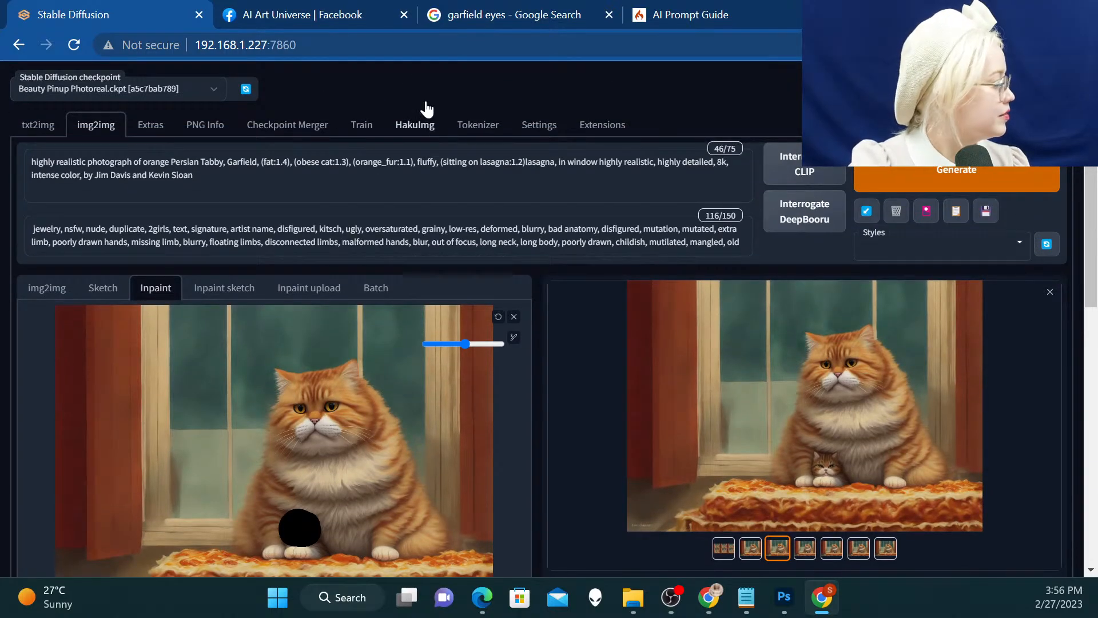
{"action": "left_click", "coordinate": [542, 16]}
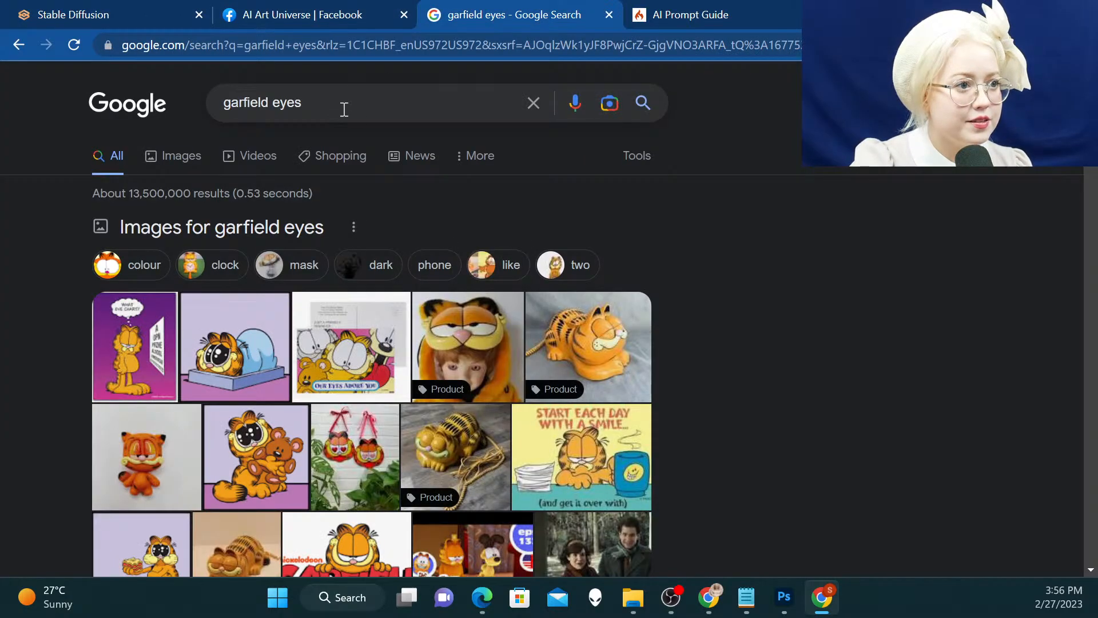
{"action": "double_click", "coordinate": [289, 103]}
{"action": "key", "text": "BackSpace"}
{"action": "key", "text": "BackSpace"}
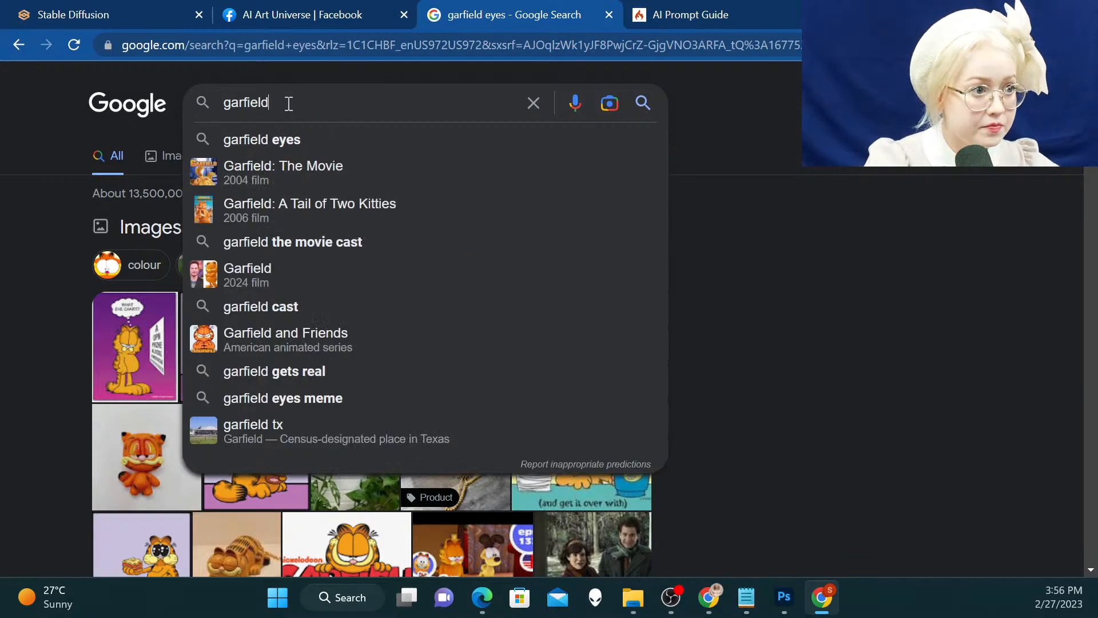
{"action": "type", "text": "siste"}
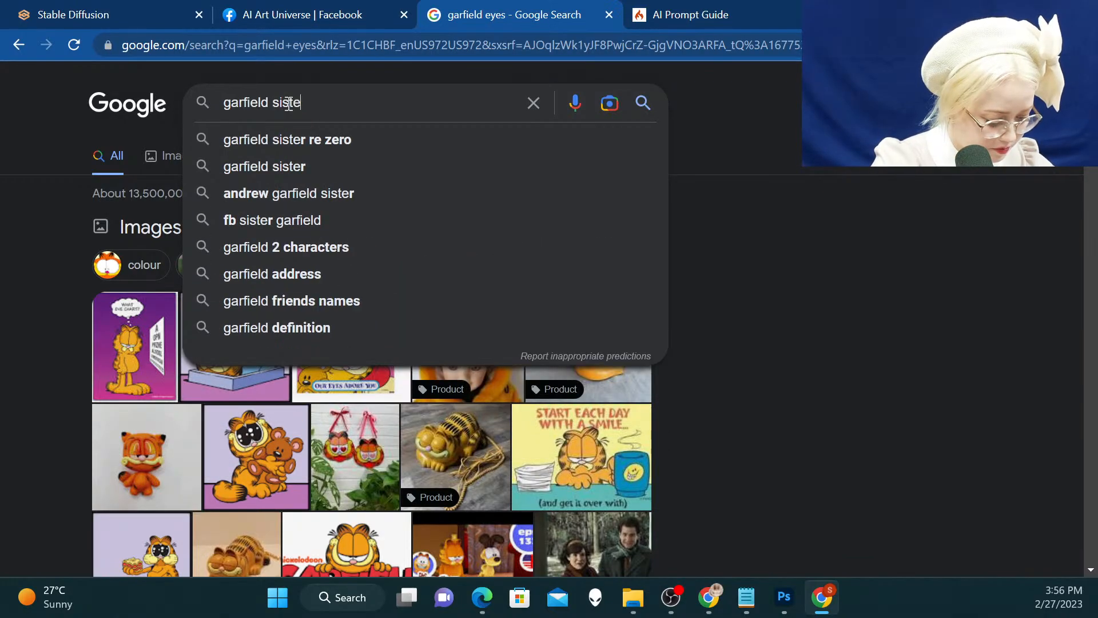
{"action": "type", "text": "r "}
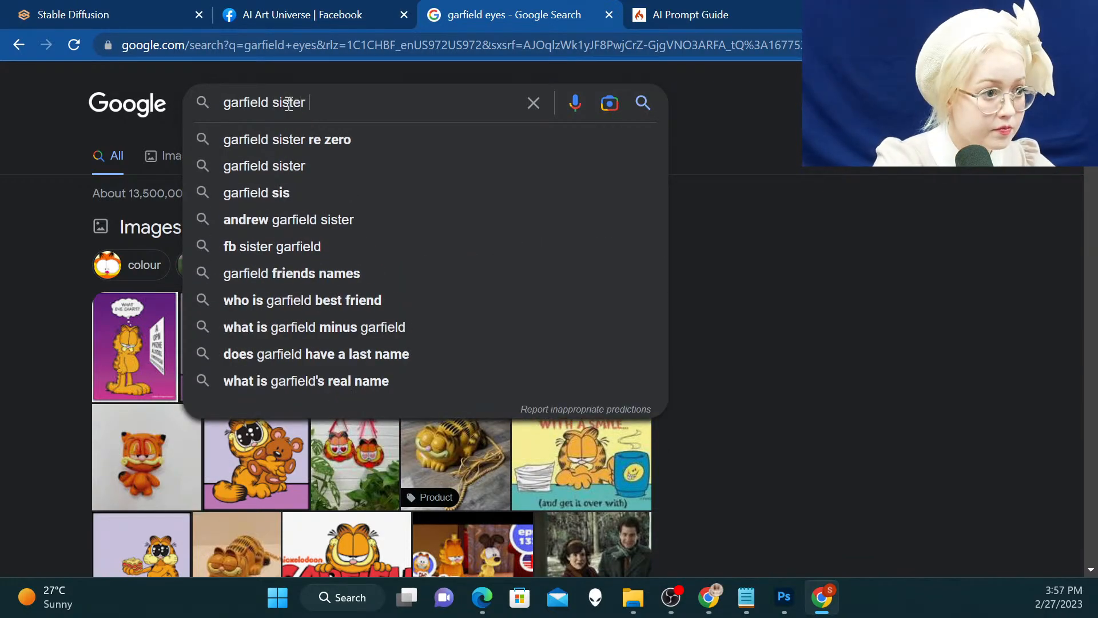
{"action": "type", "text": "cat breed"}
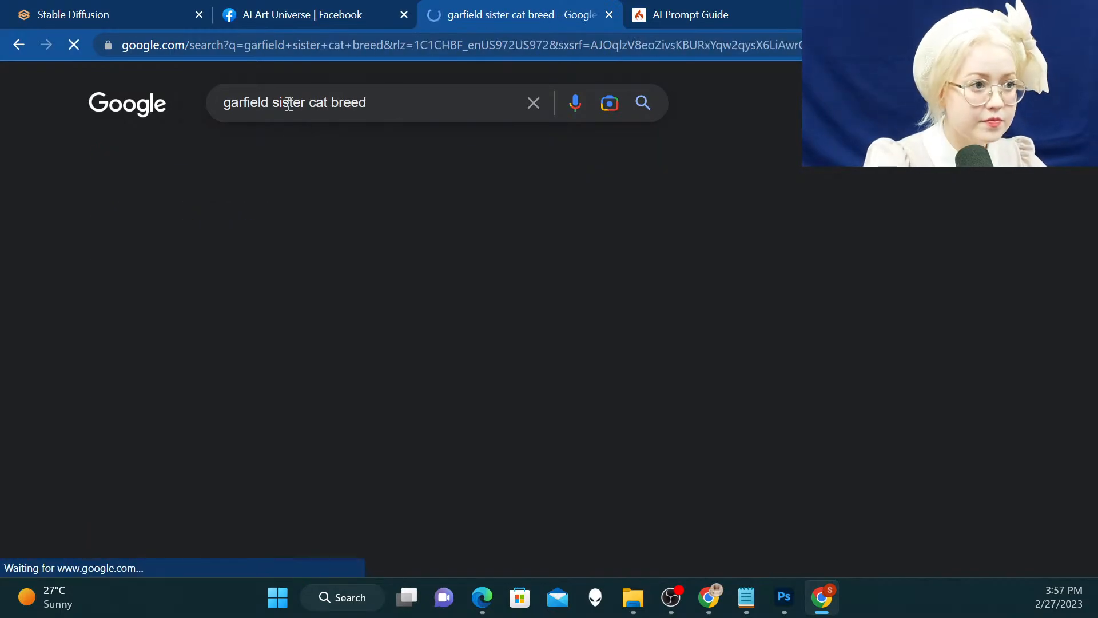
{"action": "scroll", "coordinate": [138, 244], "scroll_direction": "down", "scroll_amount": 3}
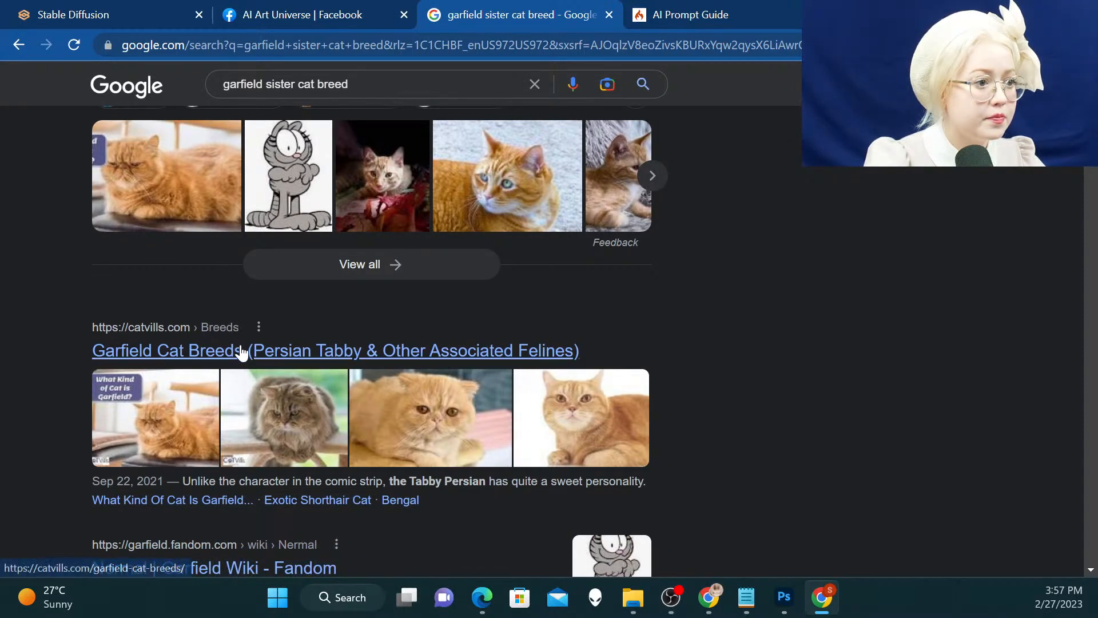
{"action": "scroll", "coordinate": [232, 258], "scroll_direction": "up", "scroll_amount": 3}
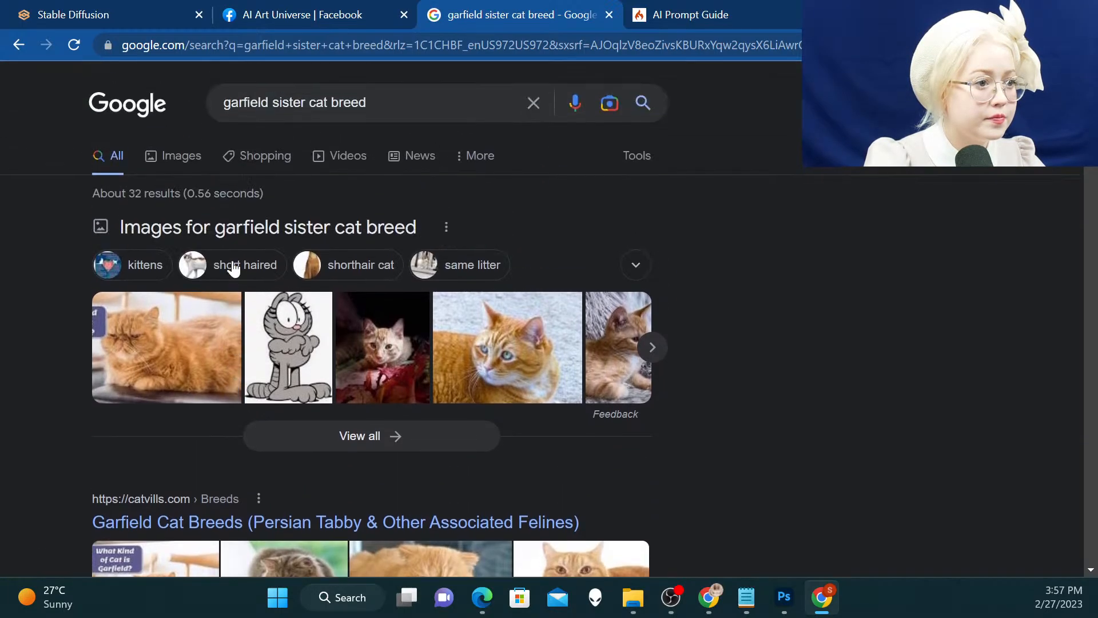
{"action": "left_click", "coordinate": [248, 343]}
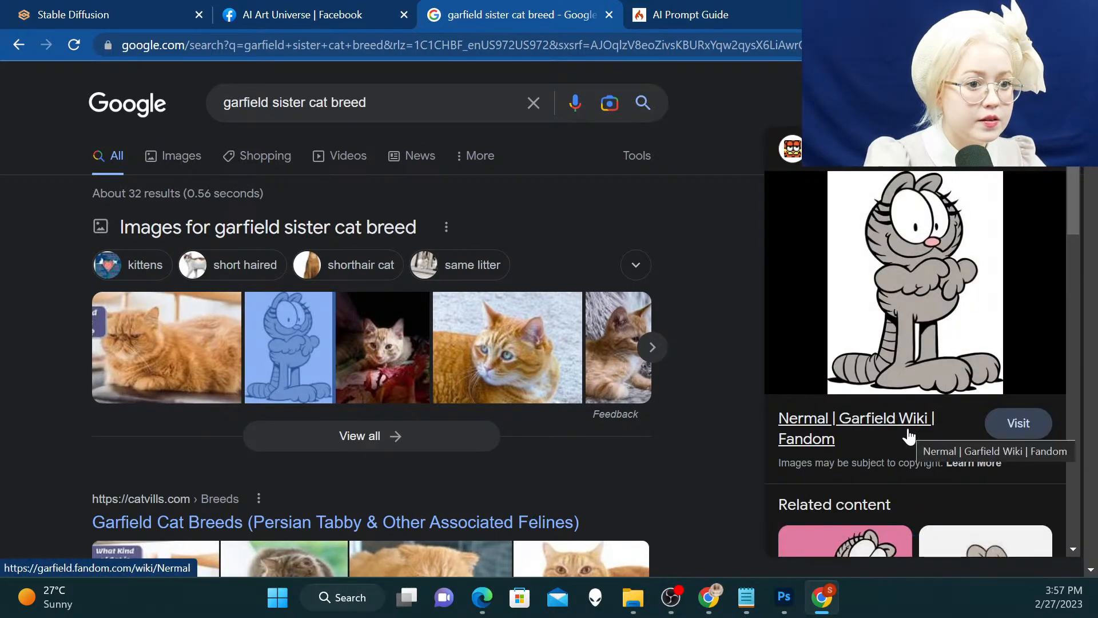
Search Google for "nermal cat breed" and read the answer to "Who is the GREY cat in Garfield?"
{"action": "left_click_drag", "start_coordinate": [304, 102], "coordinate": [238, 84]}
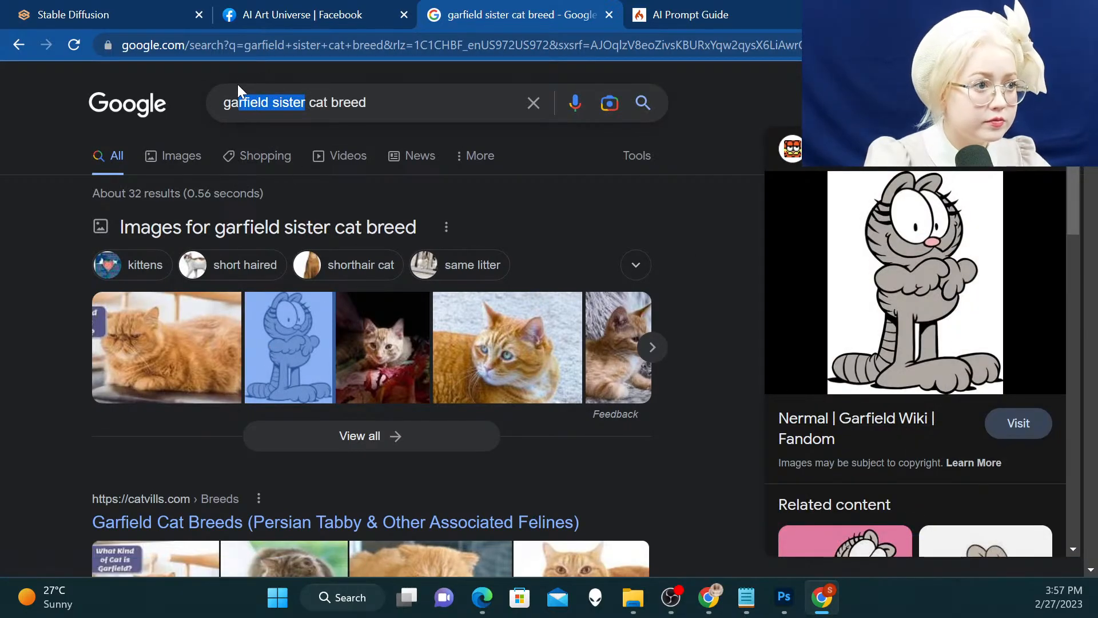
{"action": "type", "text": "nerma"}
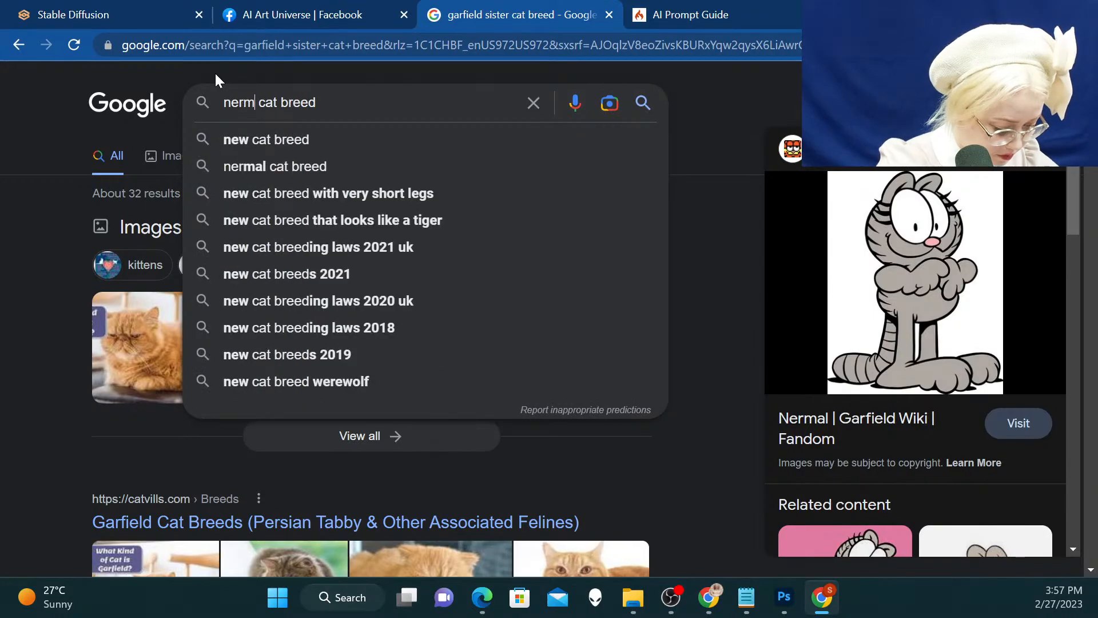
{"action": "type", "text": "l"}
{"action": "key", "text": "Return"}
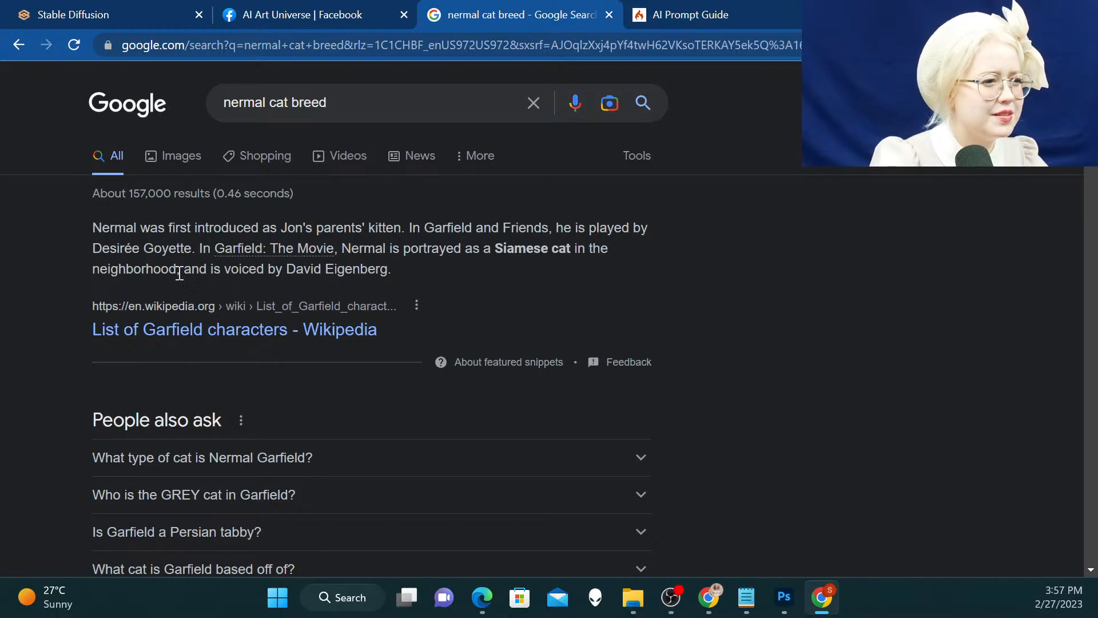
{"action": "left_click", "coordinate": [203, 492]}
{"action": "scroll", "coordinate": [195, 481], "scroll_direction": "down", "scroll_amount": 1}
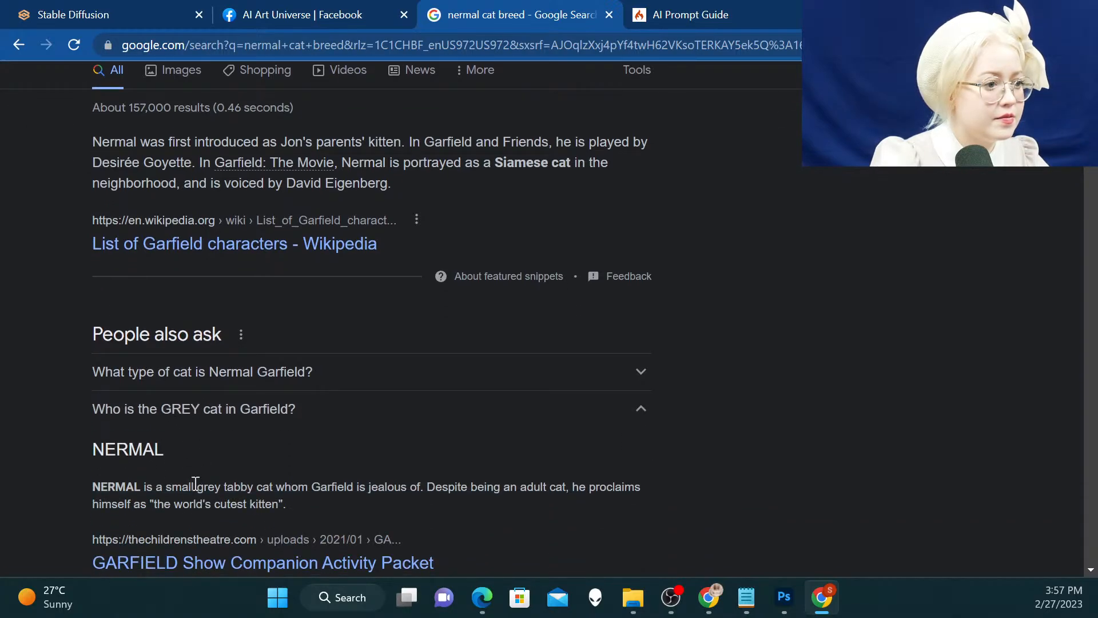
{"action": "left_click_drag", "start_coordinate": [195, 483], "coordinate": [258, 483]}
Back in Stable Diffusion, replace "orange Persian" with "gray" in the prompt and remove "(fat:1.4), (obese cat:1.3),"
{"action": "left_click", "coordinate": [51, 12]}
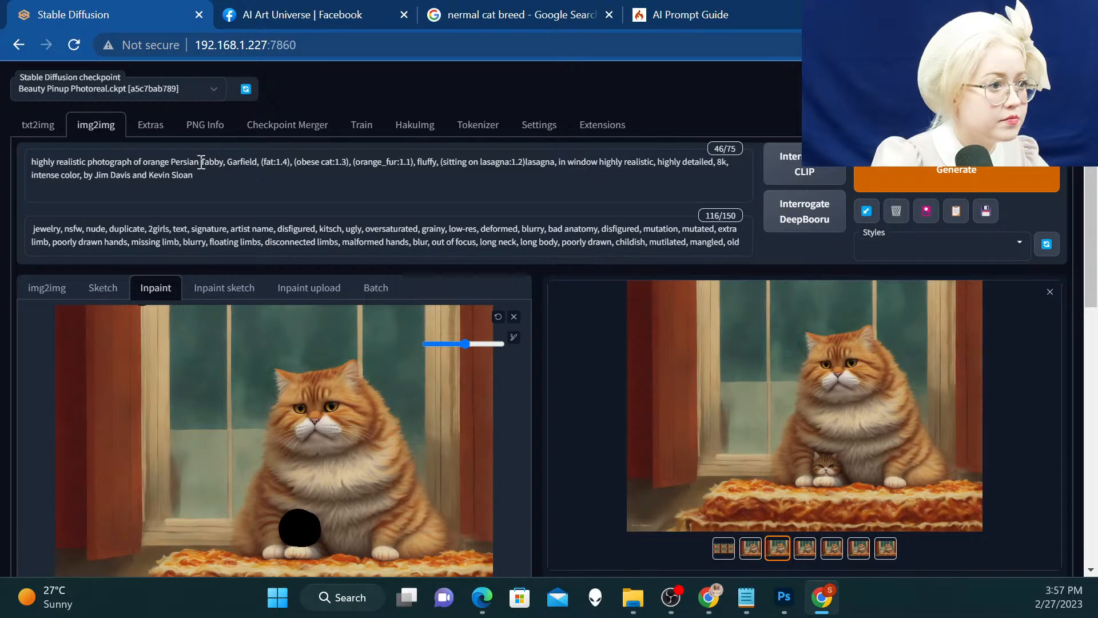
{"action": "left_click_drag", "start_coordinate": [200, 156], "coordinate": [142, 154]}
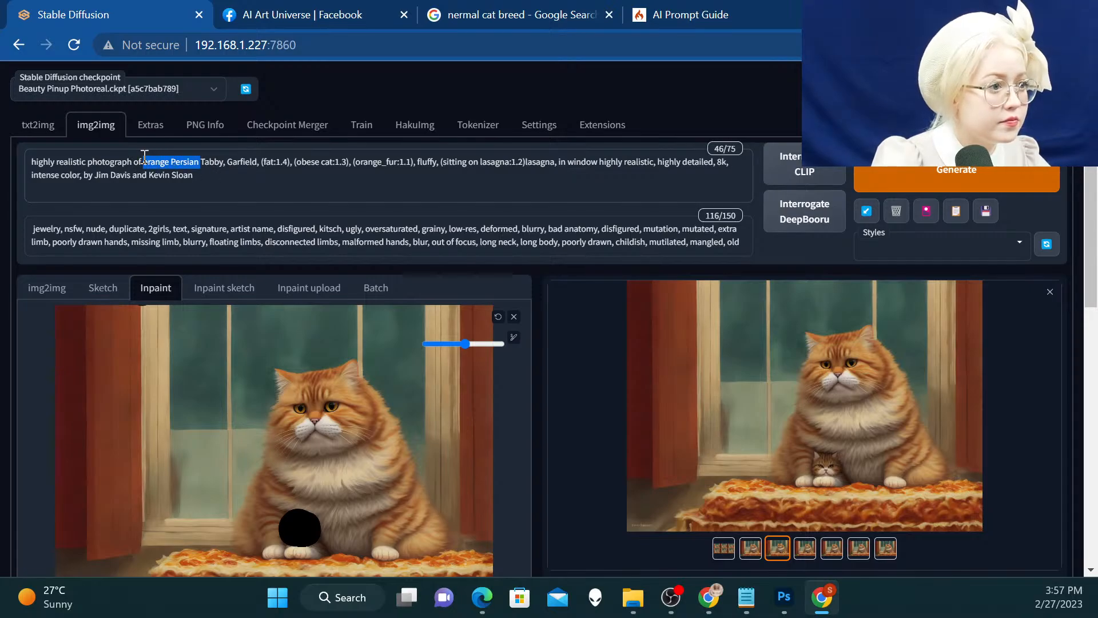
{"action": "type", "text": "gra"}
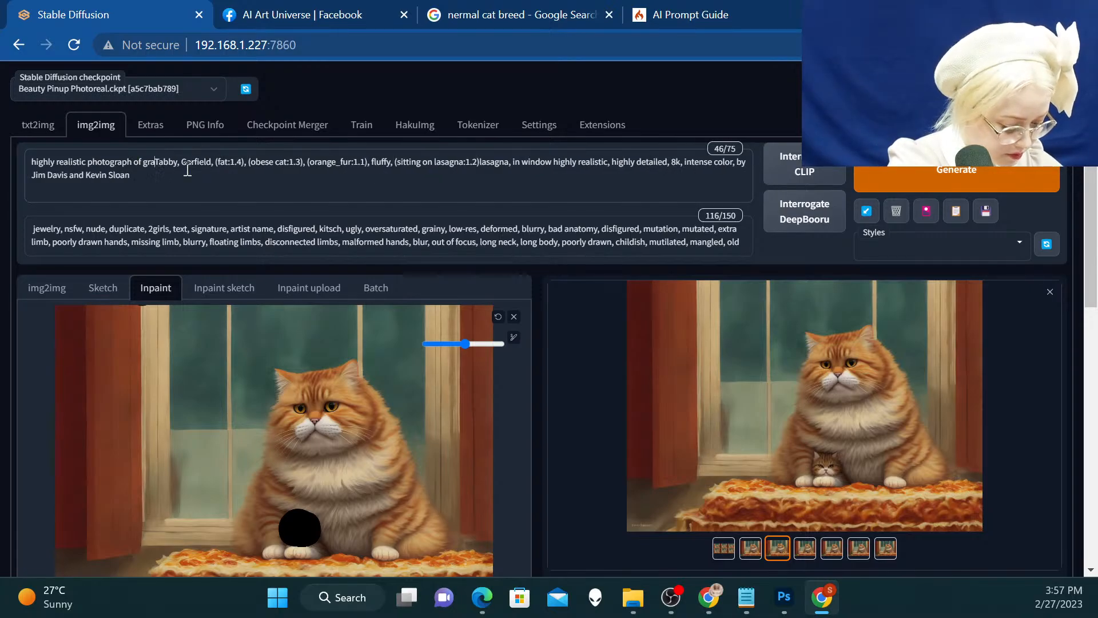
{"action": "type", "text": "y"}
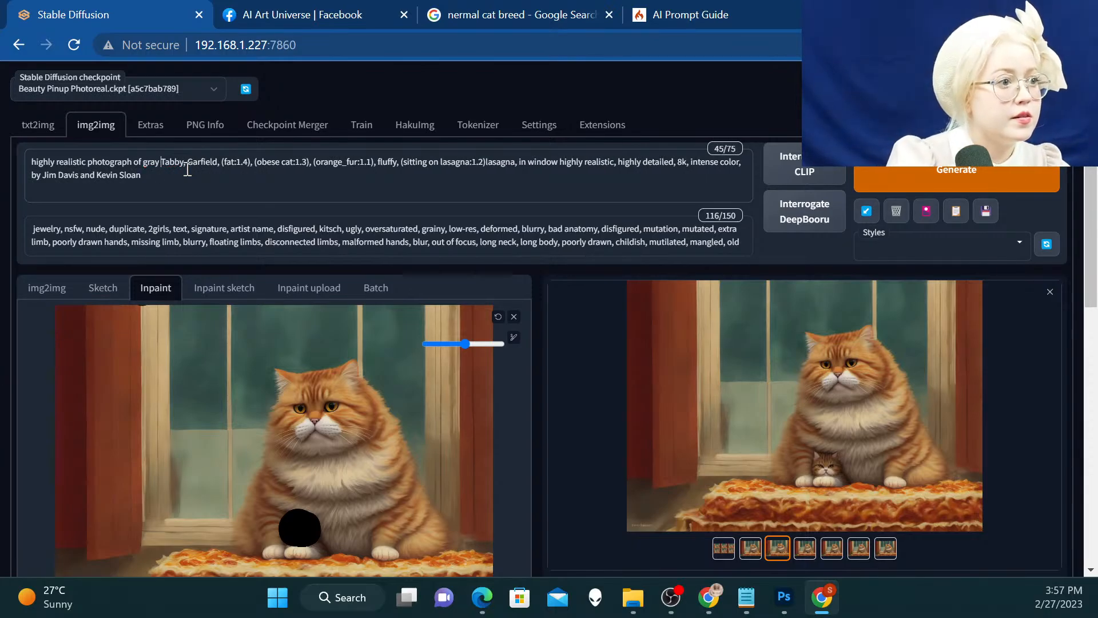
{"action": "left_click_drag", "start_coordinate": [312, 163], "coordinate": [219, 158]}
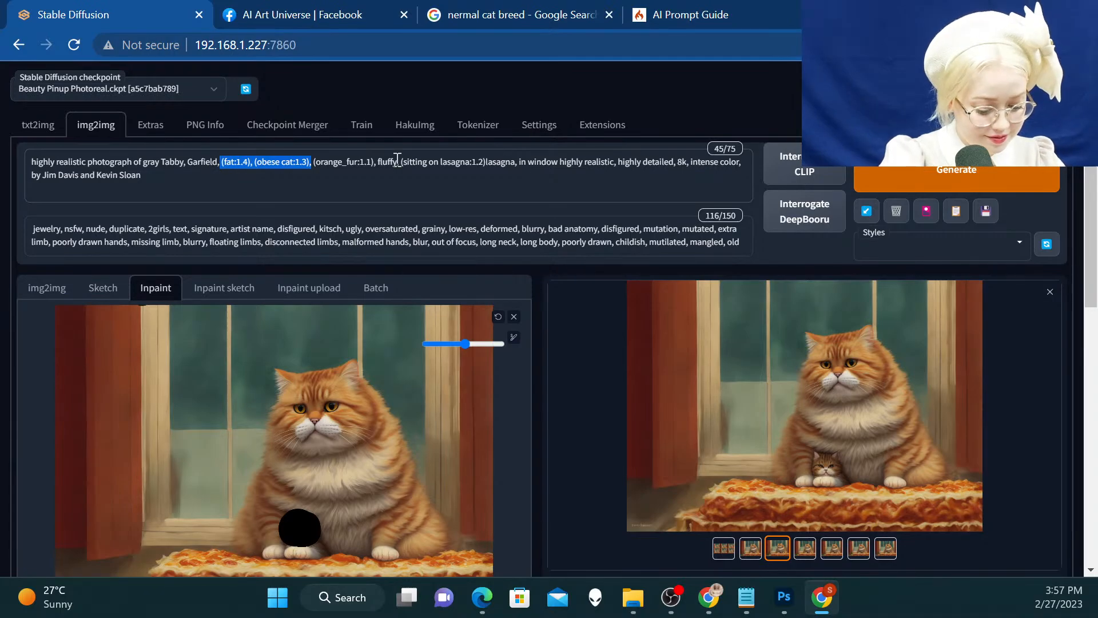
{"action": "key", "text": "BackSpace"}
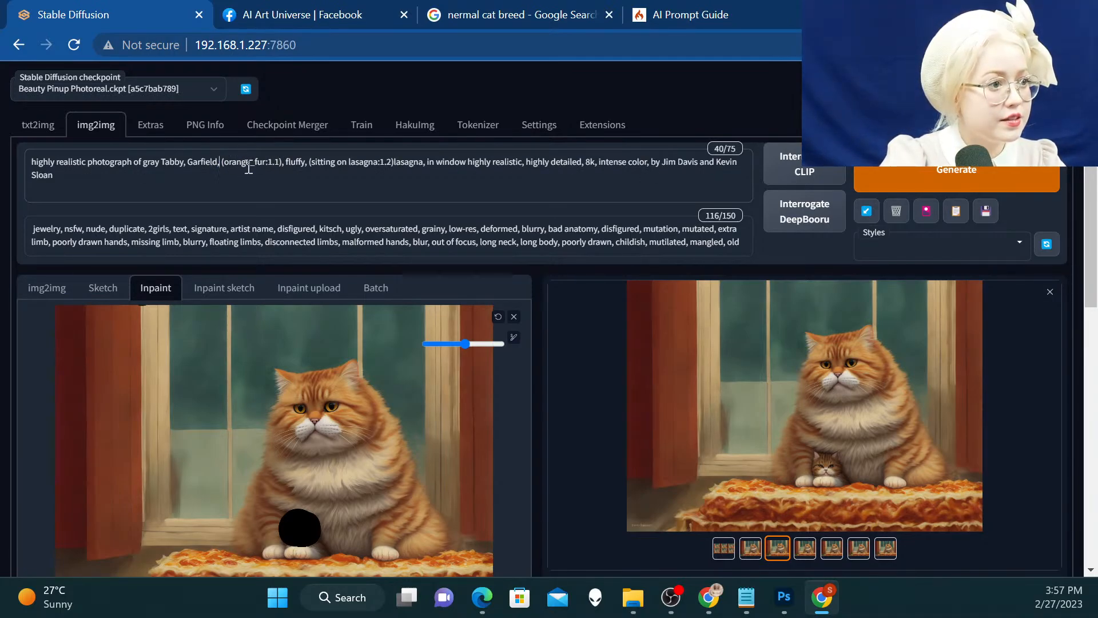
Change "orange" to "gray" in the prompt's weighted fur term
{"action": "left_click_drag", "start_coordinate": [249, 165], "coordinate": [234, 157]}
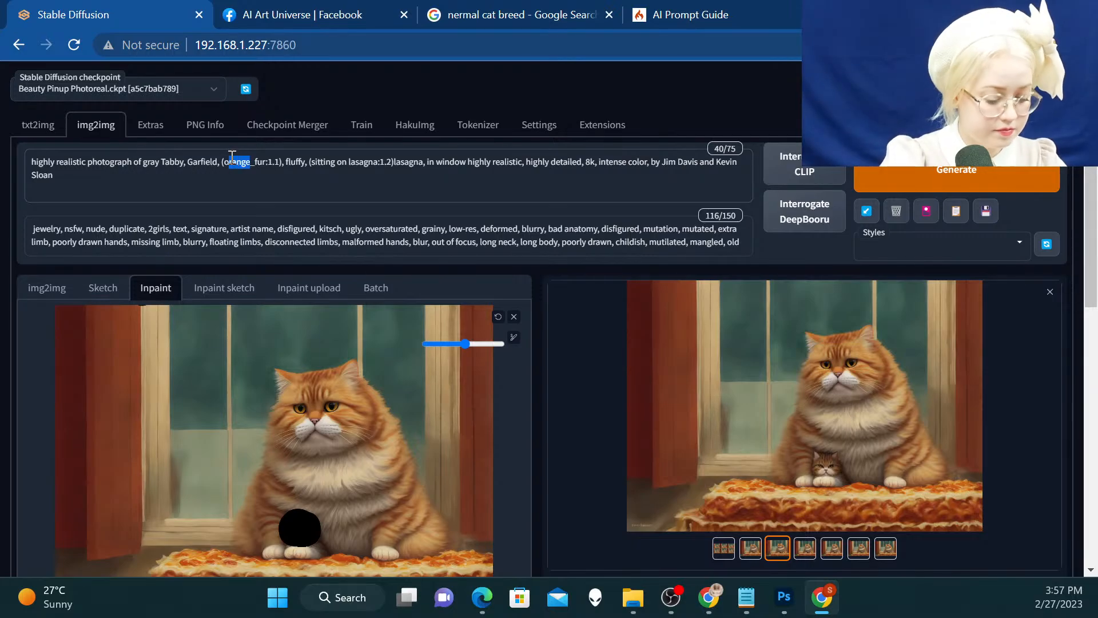
{"action": "key", "text": "BackSpace"}
{"action": "key", "text": "BackSpace"}
{"action": "key", "text": "BackSpace"}
{"action": "type", "text": "gray"}
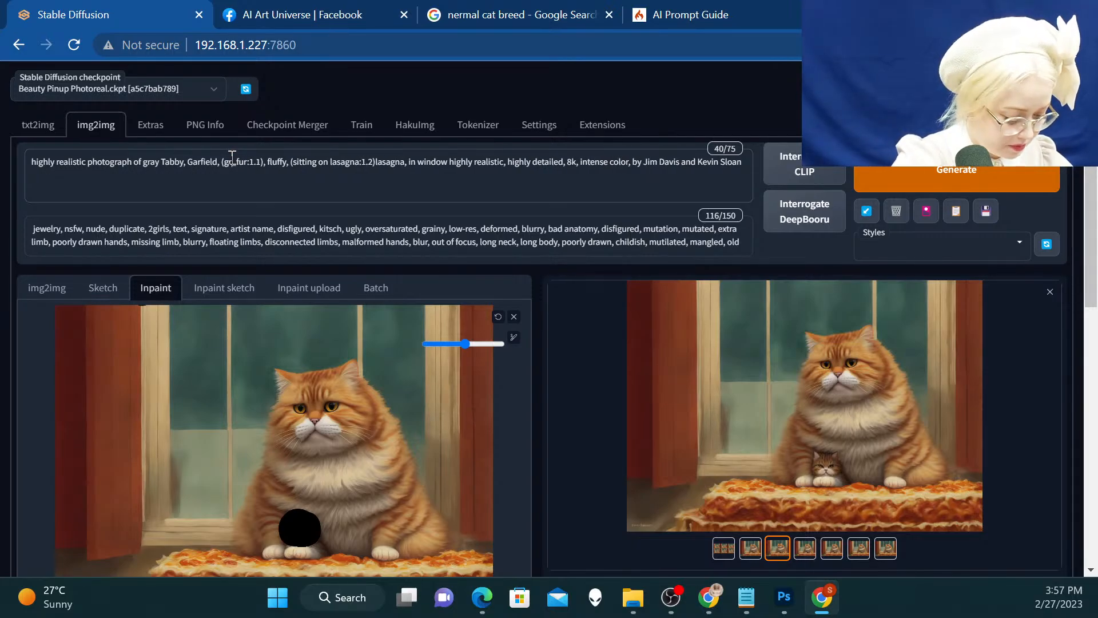
{"action": "scroll", "coordinate": [323, 226], "scroll_direction": "down", "scroll_amount": 1}
{"action": "scroll", "coordinate": [323, 225], "scroll_direction": "down", "scroll_amount": 8}
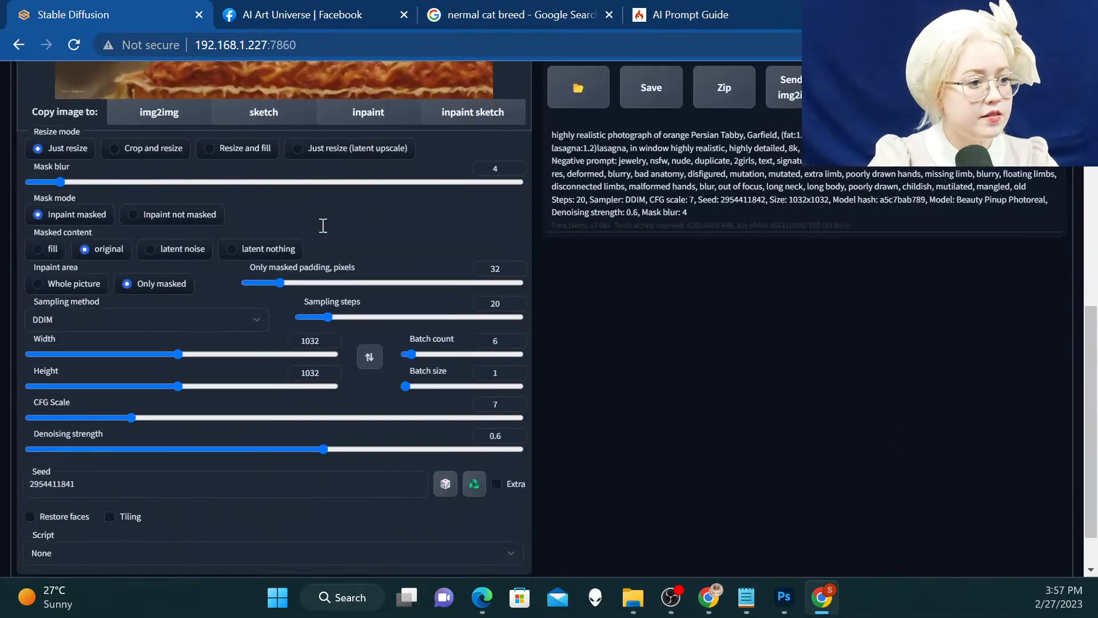
Remove "fluffy" from the prompt and generate a new batch of inpainted kitten images
{"action": "scroll", "coordinate": [510, 430], "scroll_direction": "up", "scroll_amount": 9}
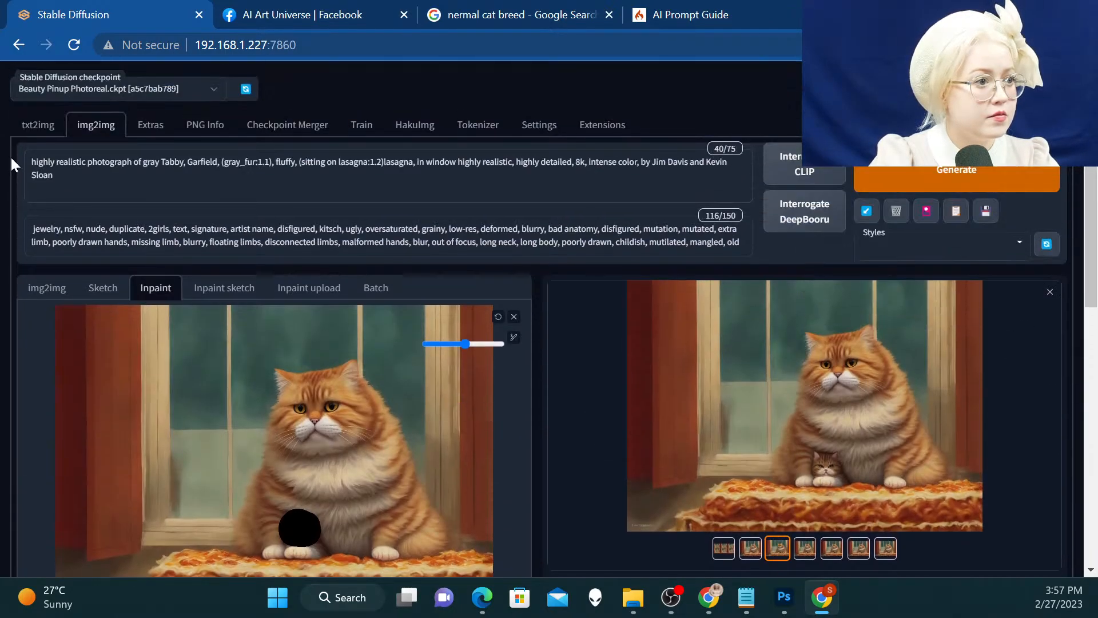
{"action": "double_click", "coordinate": [292, 163]}
{"action": "key", "text": "BackSpace"}
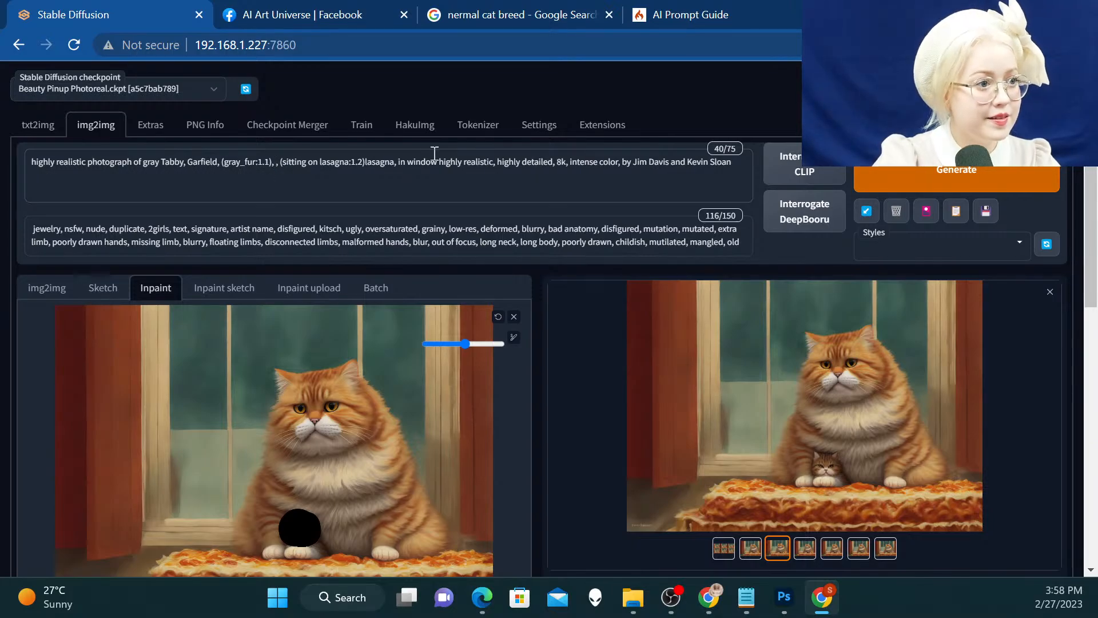
{"action": "scroll", "coordinate": [425, 423], "scroll_direction": "down", "scroll_amount": 9}
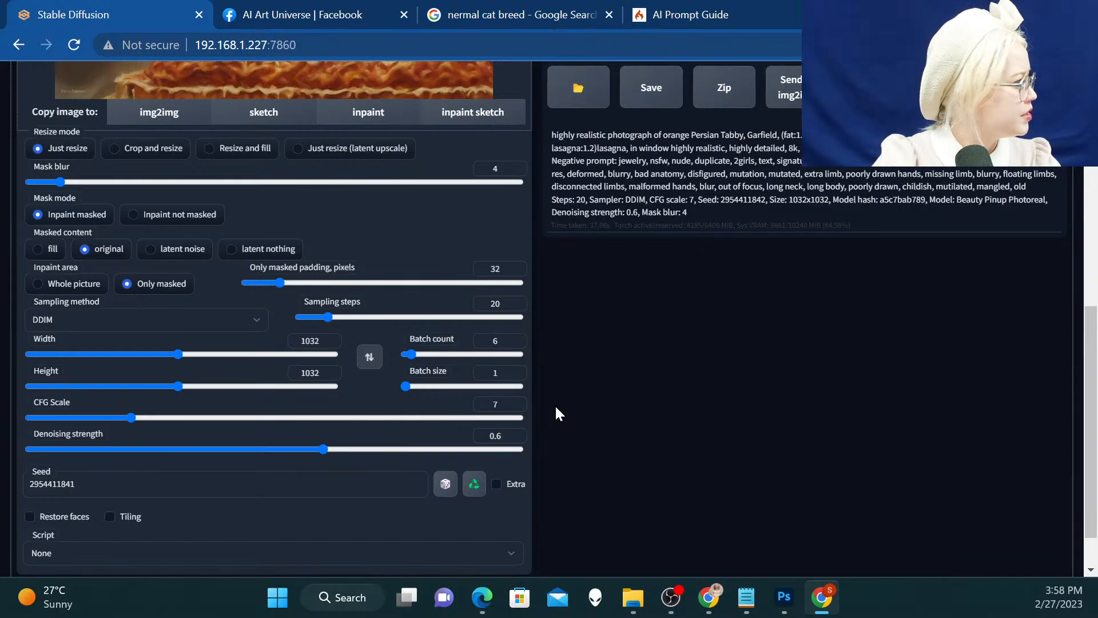
{"action": "scroll", "coordinate": [555, 404], "scroll_direction": "up", "scroll_amount": 9}
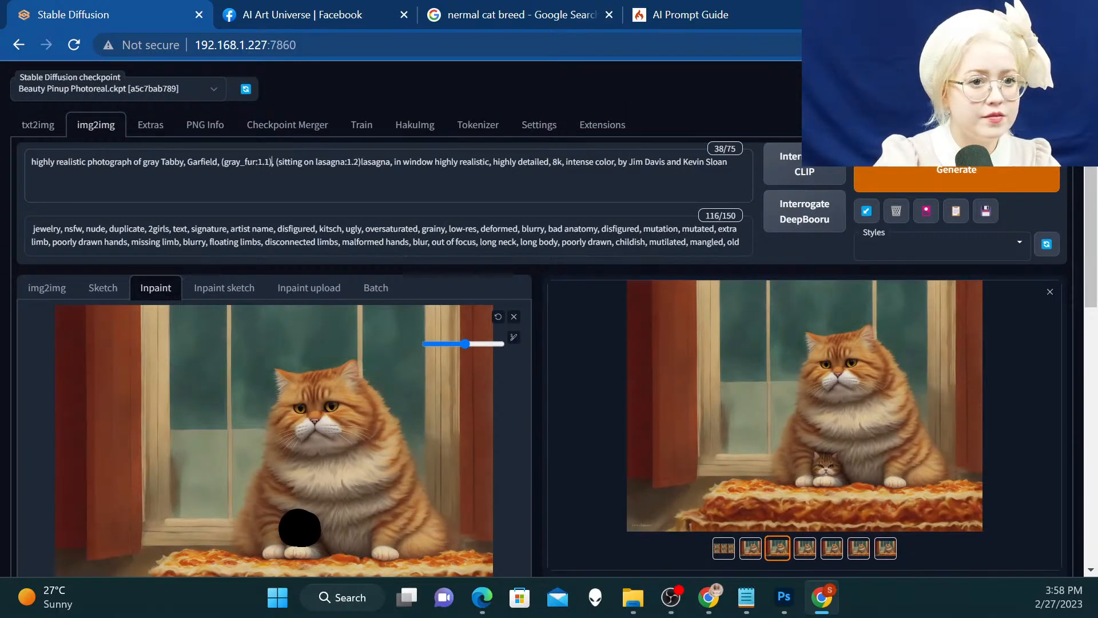
{"action": "left_click", "coordinate": [959, 171]}
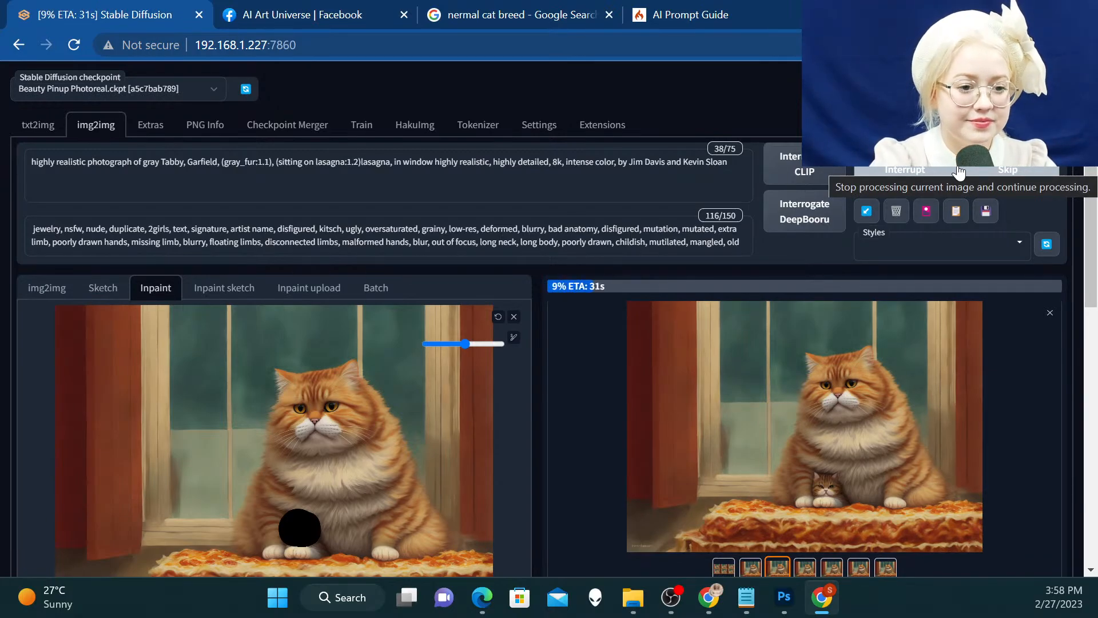
{"action": "scroll", "coordinate": [959, 171], "scroll_direction": "down", "scroll_amount": 2}
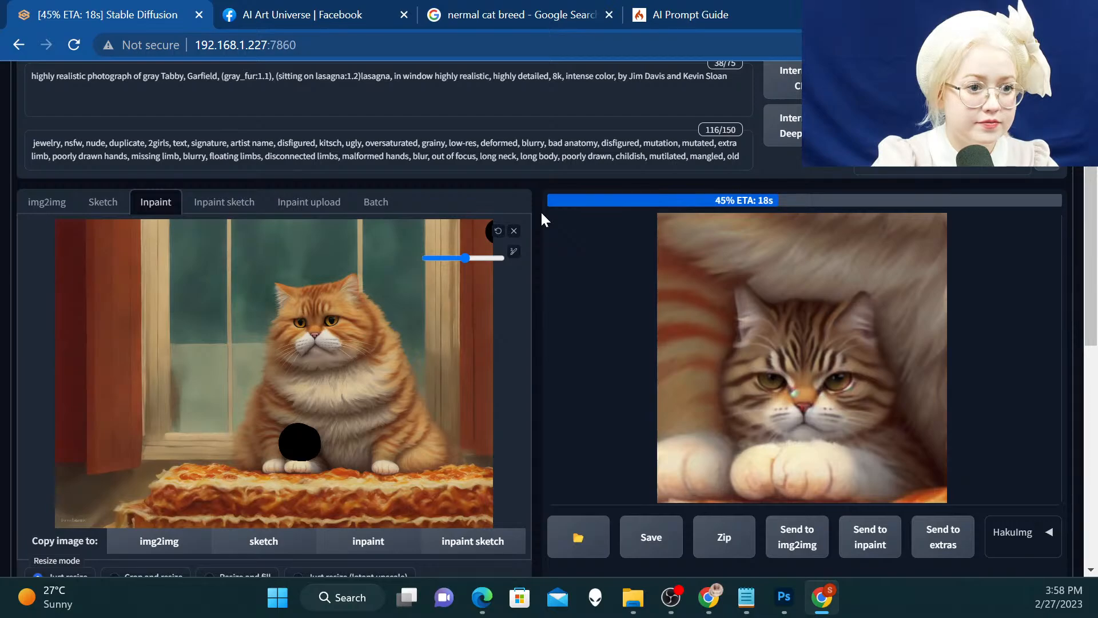
{"action": "scroll", "coordinate": [286, 215], "scroll_direction": "up", "scroll_amount": 2}
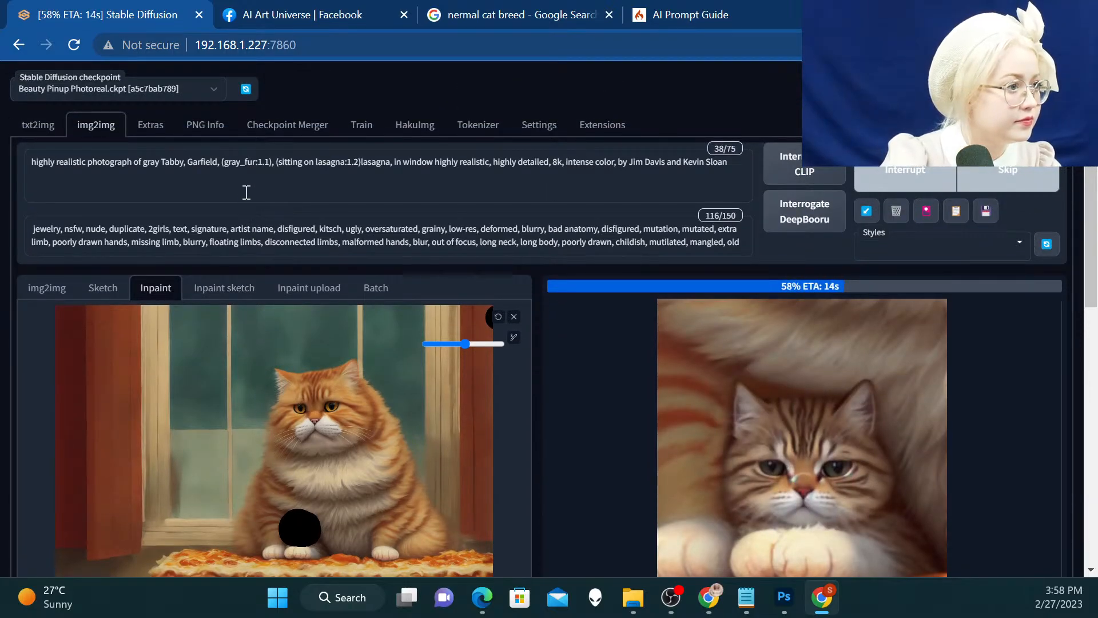
Show Google image results for "nermal cat breed" and compare the Garfield Wiki drawing with the Cat House on the Kings kitten photo
{"action": "left_click", "coordinate": [578, 12]}
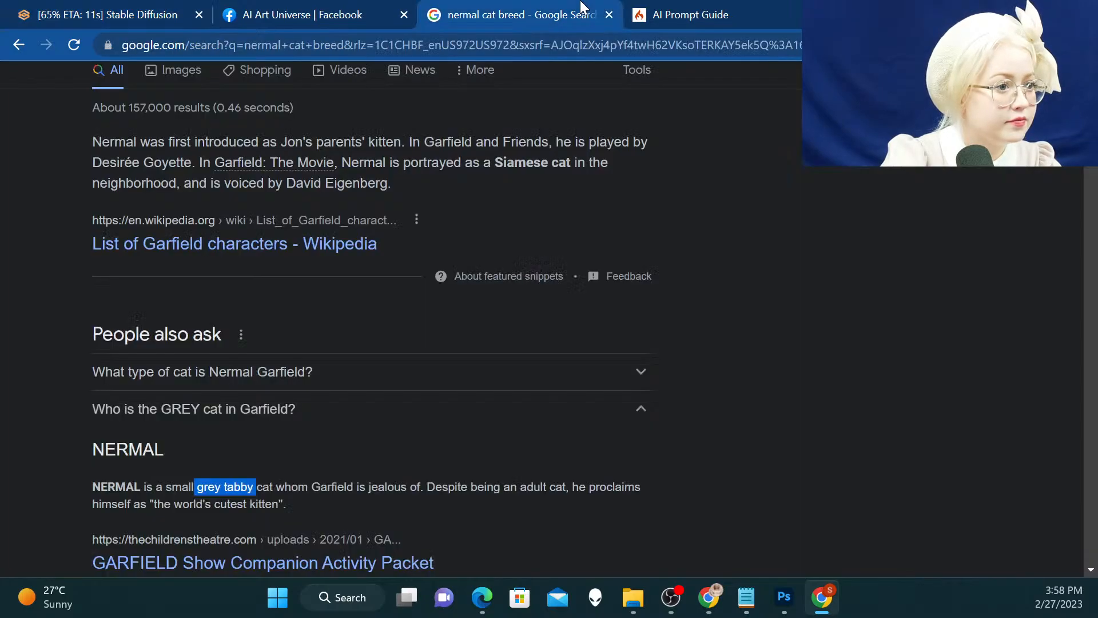
{"action": "scroll", "coordinate": [514, 125], "scroll_direction": "down", "scroll_amount": 6}
{"action": "scroll", "coordinate": [515, 126], "scroll_direction": "up", "scroll_amount": 5}
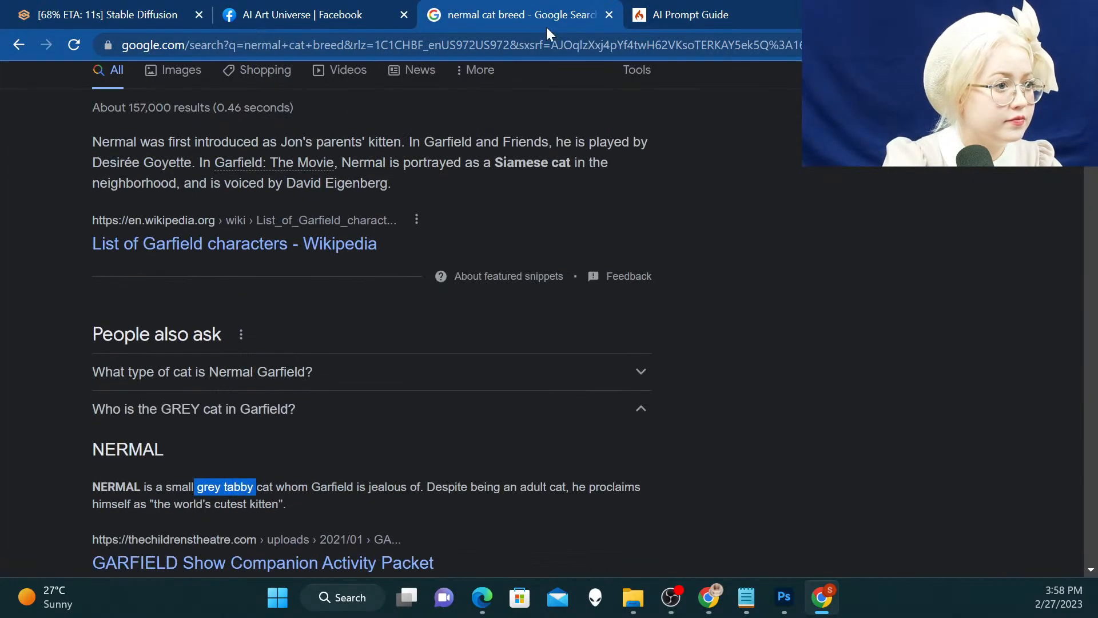
{"action": "scroll", "coordinate": [163, 104], "scroll_direction": "up", "scroll_amount": 2}
{"action": "left_click", "coordinate": [169, 155]}
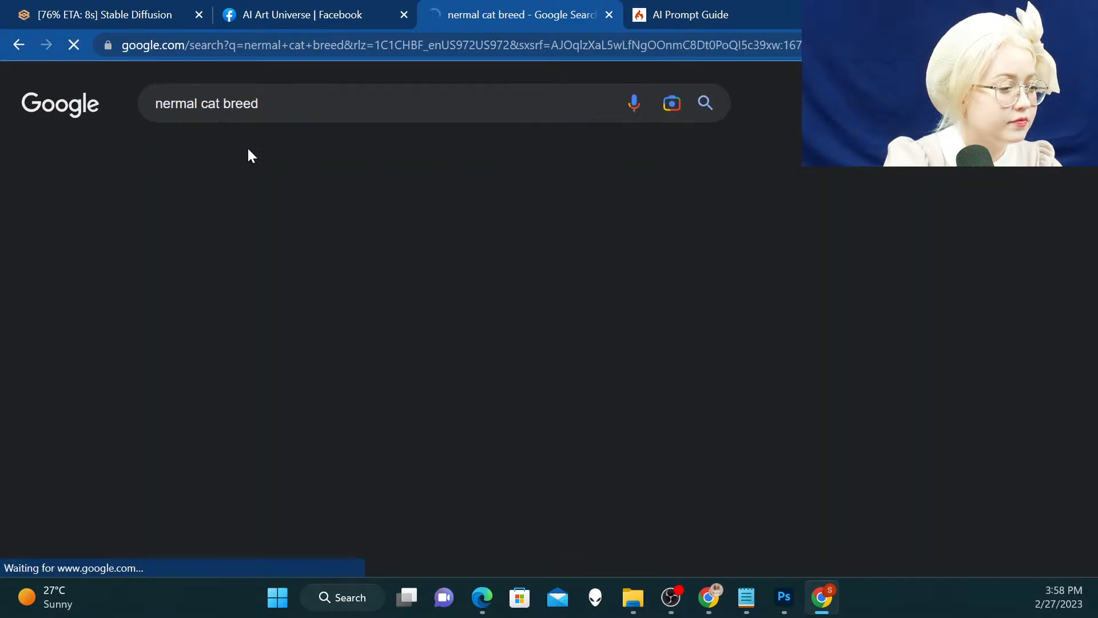
{"action": "left_click", "coordinate": [252, 275]}
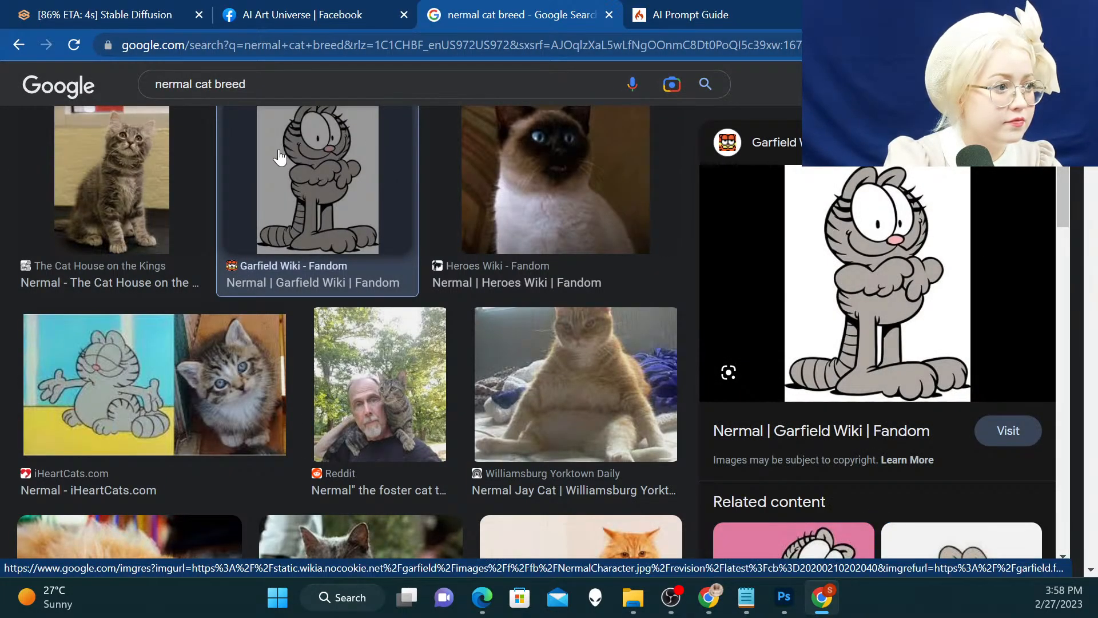
{"action": "left_click", "coordinate": [145, 174]}
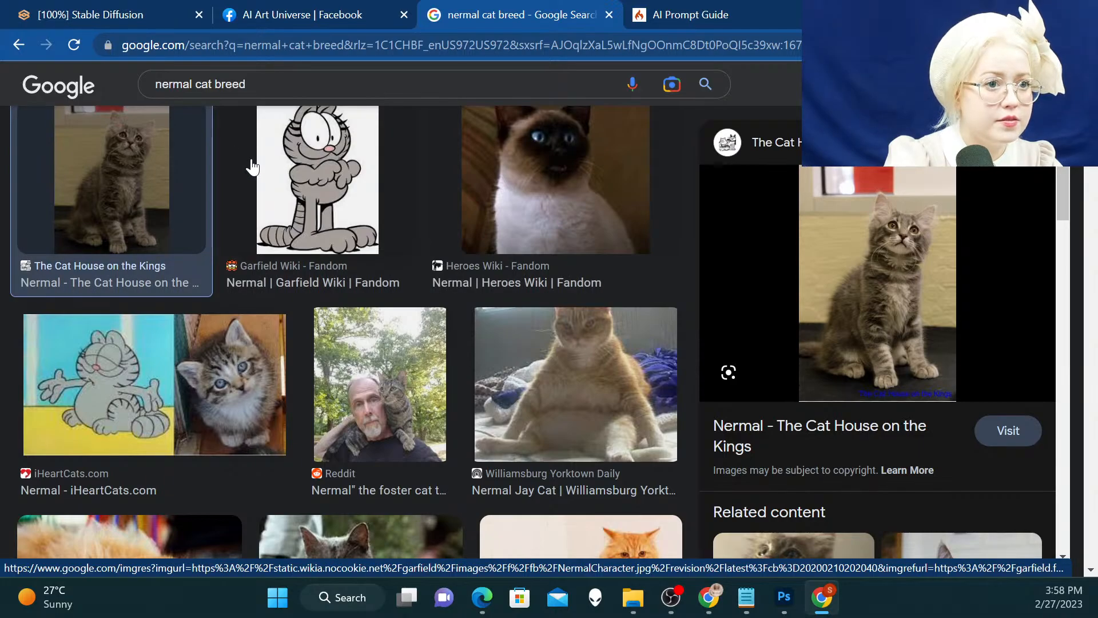
{"action": "left_click", "coordinate": [293, 167]}
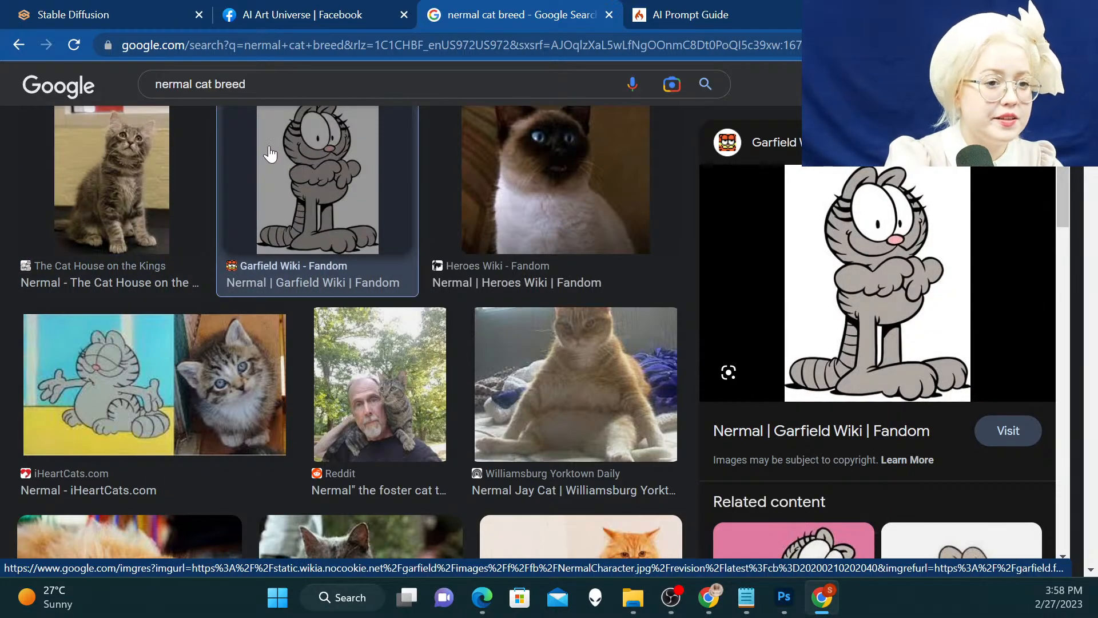
Back in Stable Diffusion, remove "Garfield" from the prompt and generate the inpainted kitten again
{"action": "left_click", "coordinate": [79, 8]}
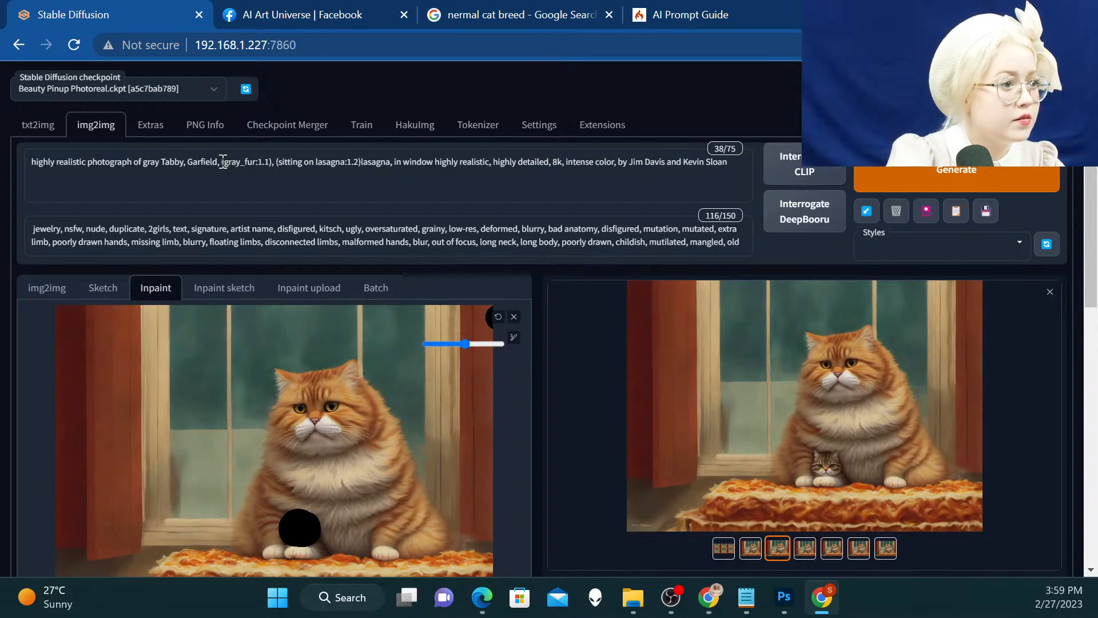
{"action": "left_click_drag", "start_coordinate": [219, 164], "coordinate": [184, 163]}
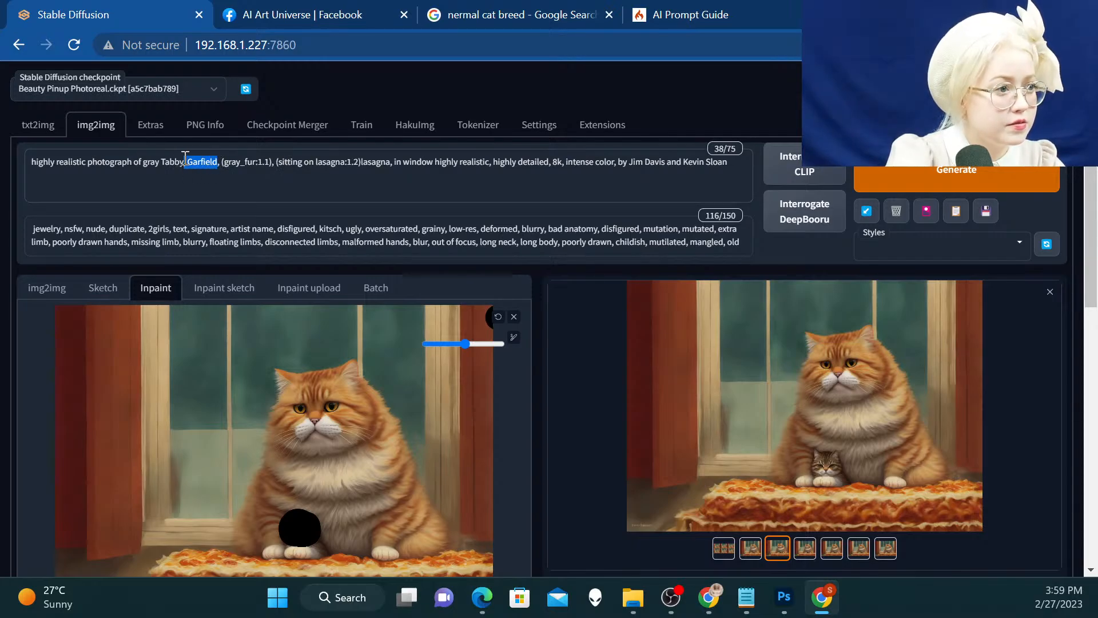
{"action": "key", "text": "BackSpace"}
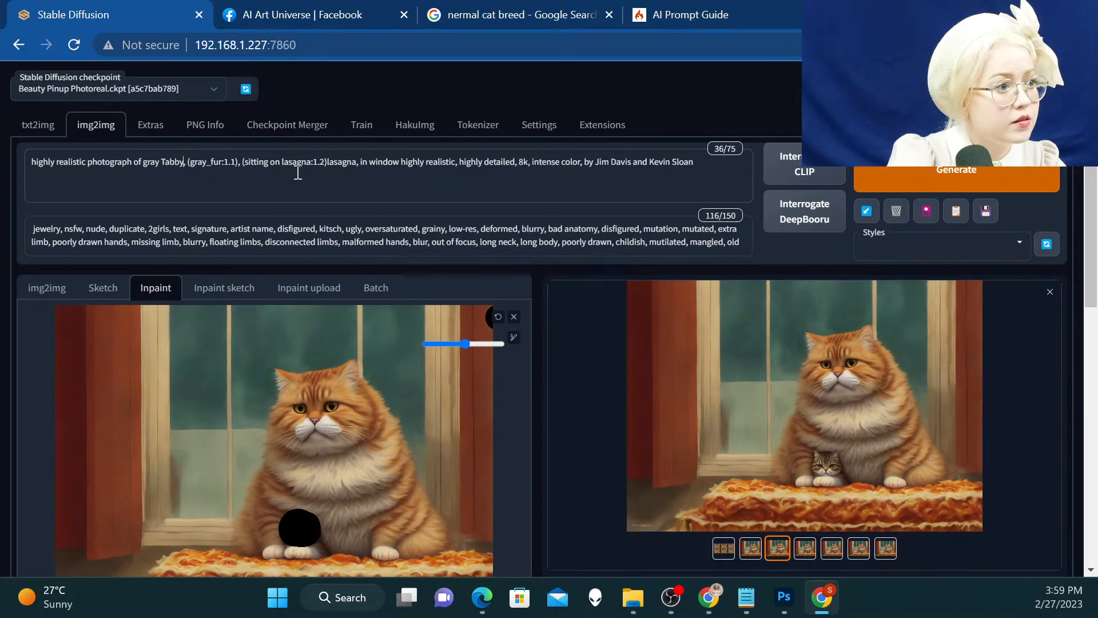
{"action": "left_click", "coordinate": [922, 180]}
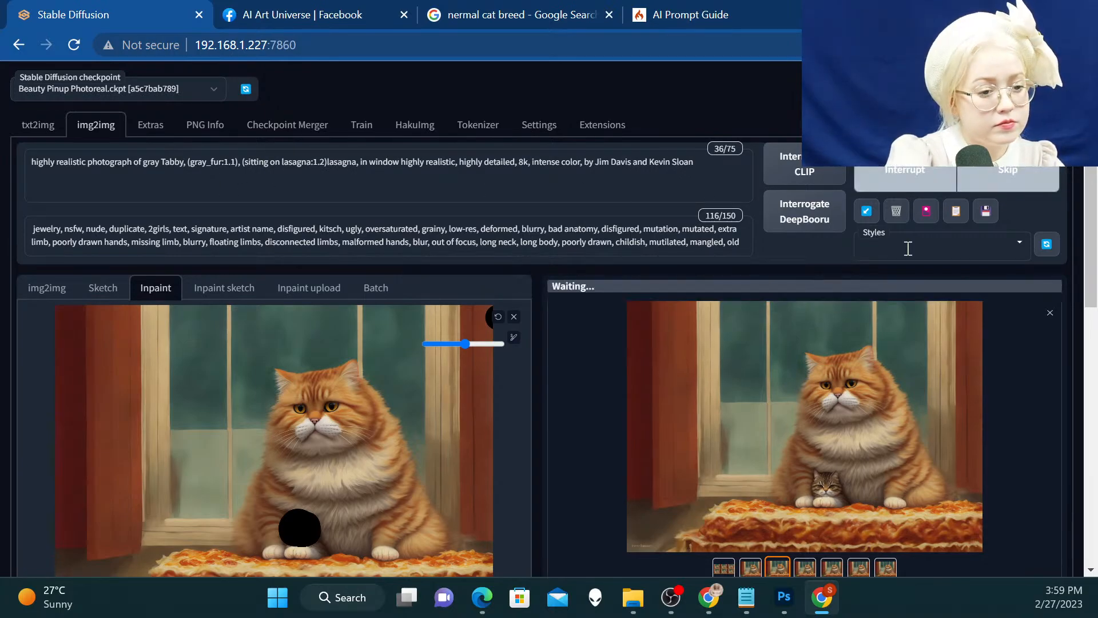
Extend the inpaint mask downward from the kitten's head to cover its front paws
{"action": "scroll", "coordinate": [907, 247], "scroll_direction": "down", "scroll_amount": 2}
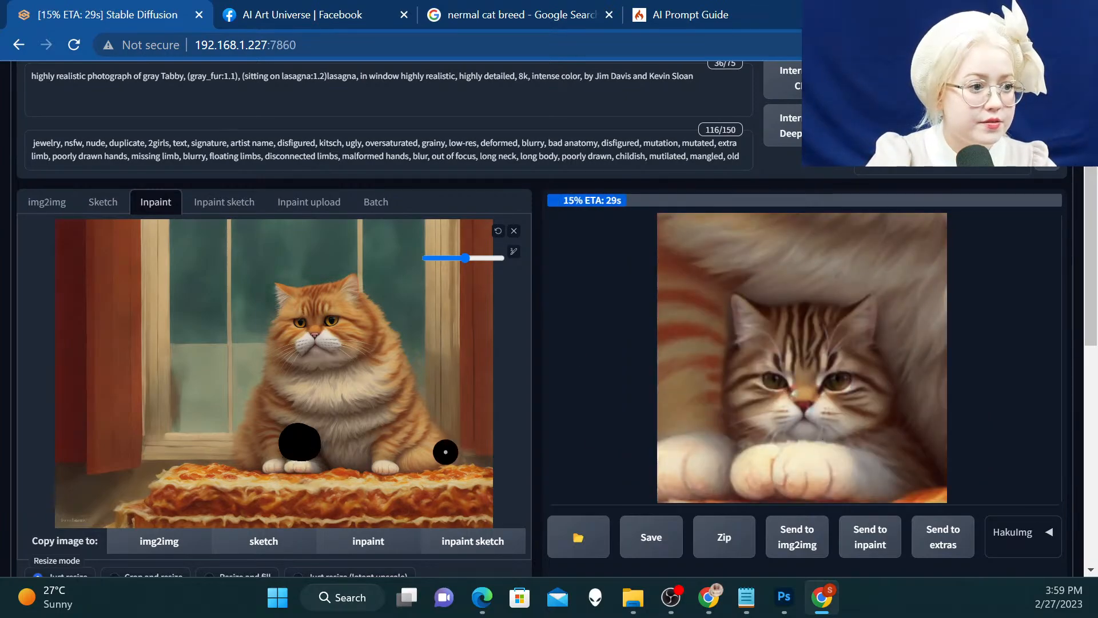
{"action": "mouse_move", "coordinate": [293, 459]}
{"action": "left_mouse_down"}
{"action": "mouse_move", "coordinate": [312, 461]}
{"action": "mouse_move", "coordinate": [303, 470]}
{"action": "mouse_move", "coordinate": [292, 459]}
{"action": "left_mouse_up"}
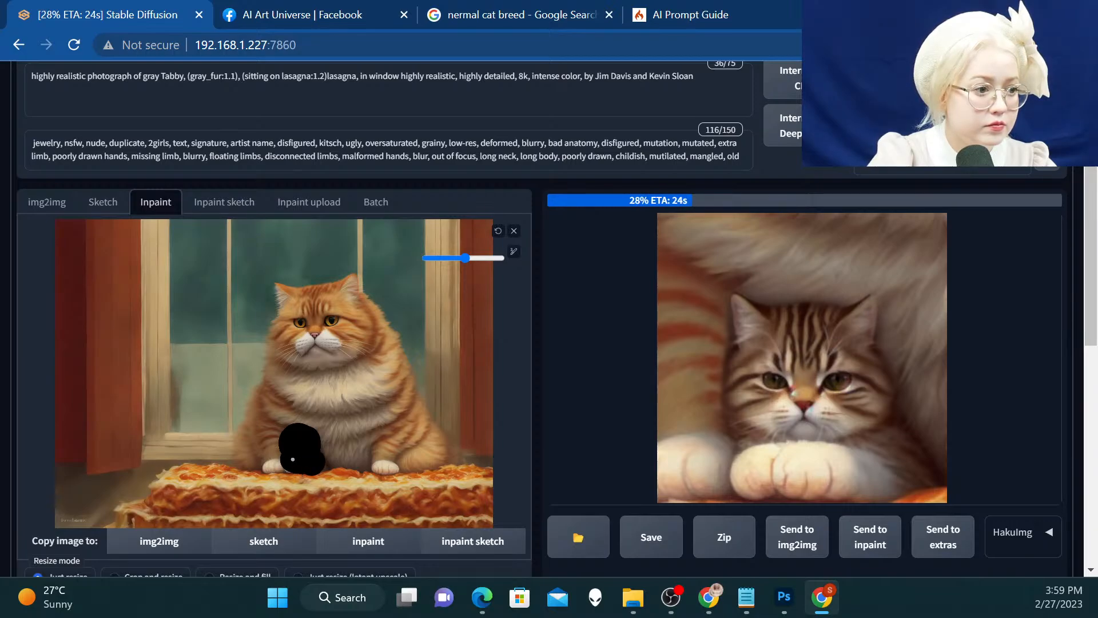
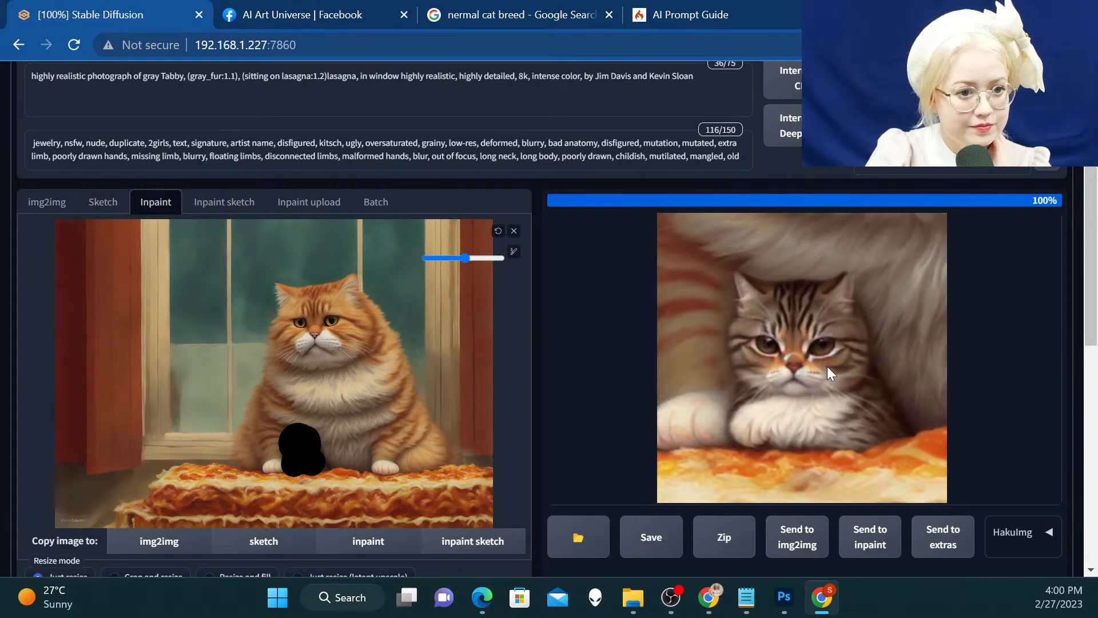
Compare the newly generated kitten variations at full size, ending on the last image of the batch
{"action": "left_click", "coordinate": [812, 362]}
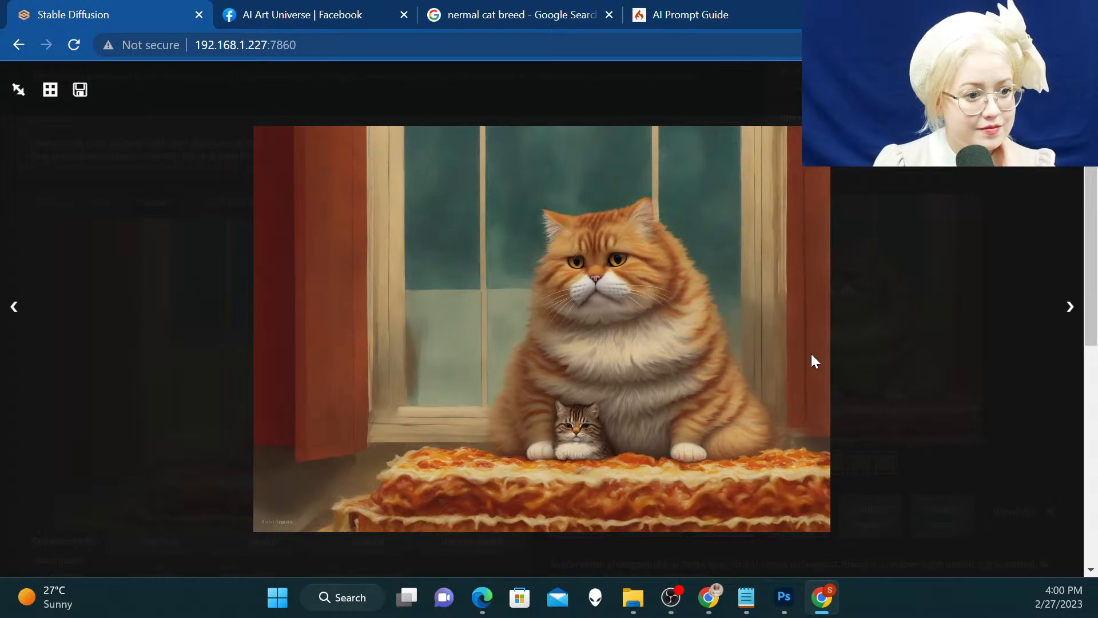
{"action": "key", "text": "Right"}
{"action": "key", "text": "Right"}
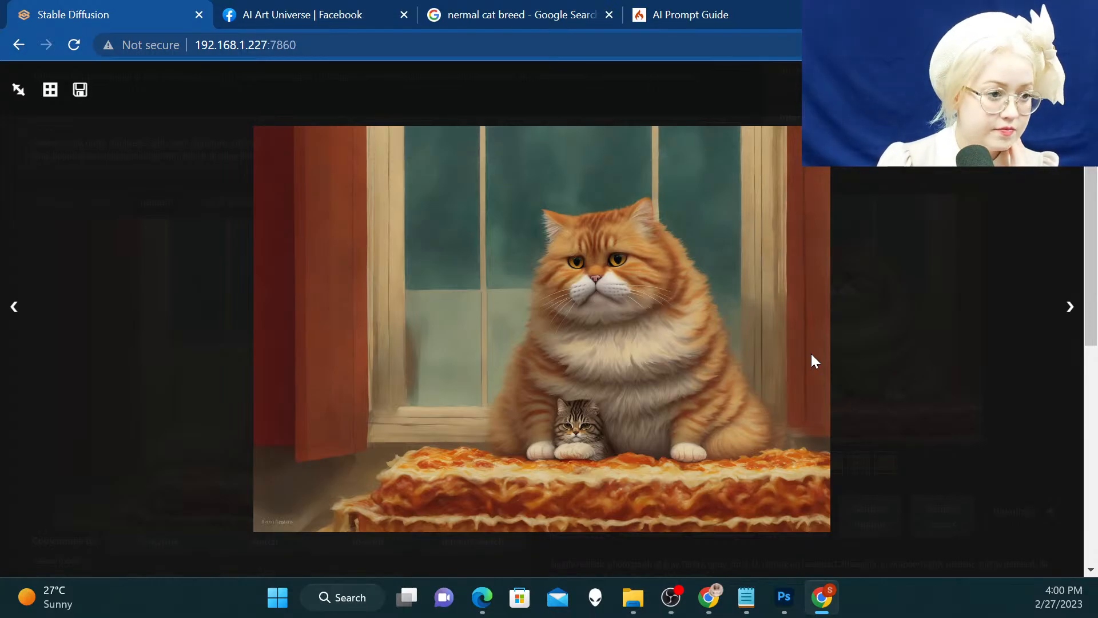
{"action": "key", "text": "Right"}
{"action": "key", "text": "Right"}
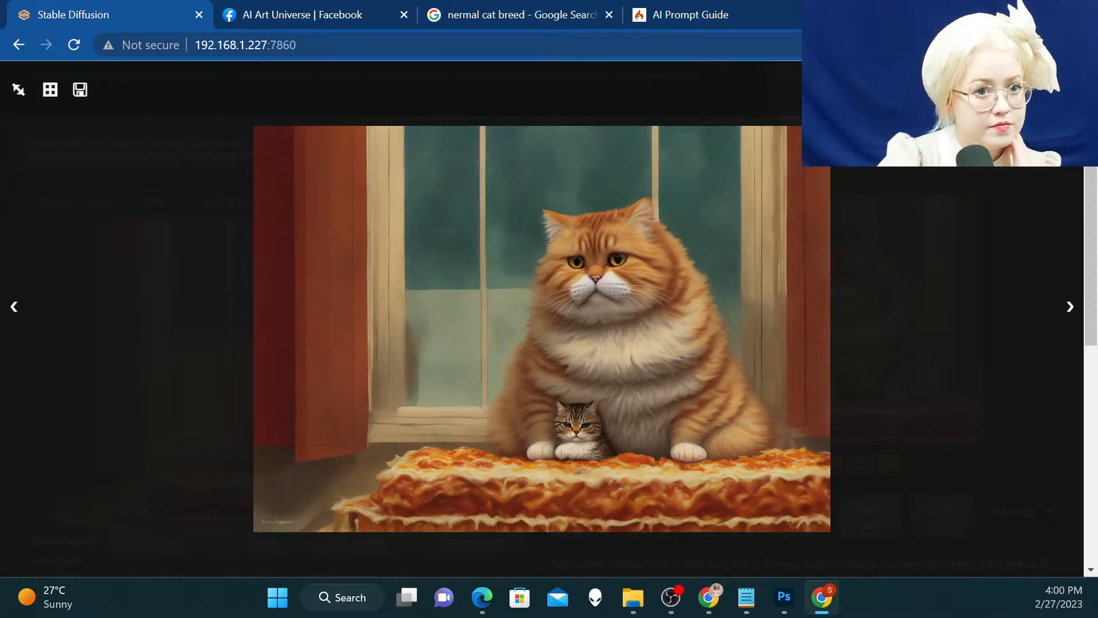
{"action": "key", "text": "Escape"}
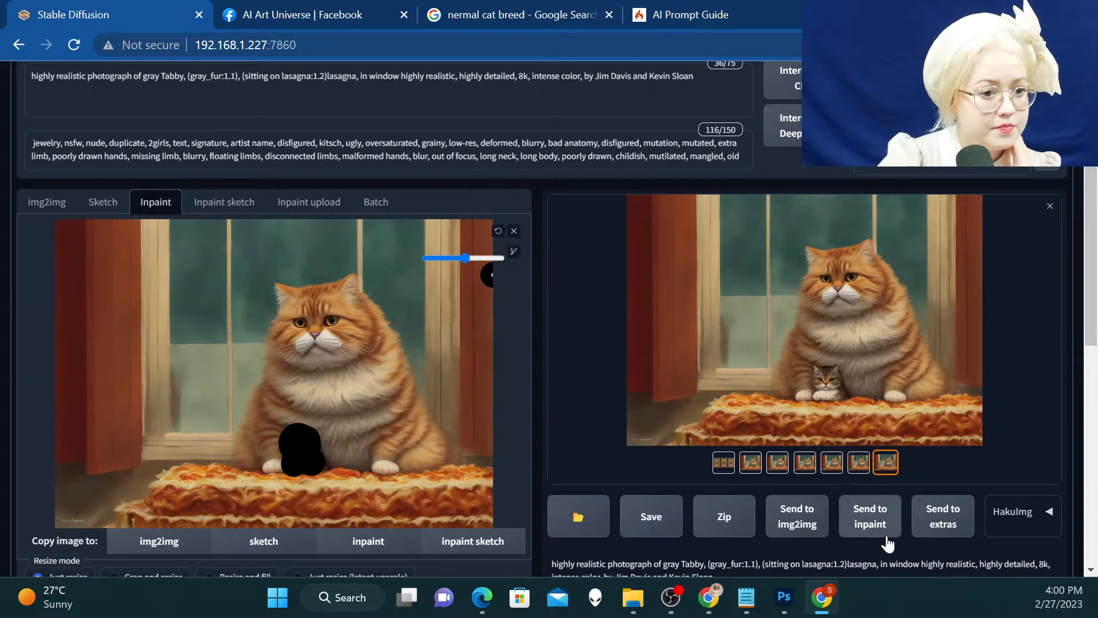
Clear the masked inpaint source and replace it with the last generated kitten variation
{"action": "left_click", "coordinate": [513, 231]}
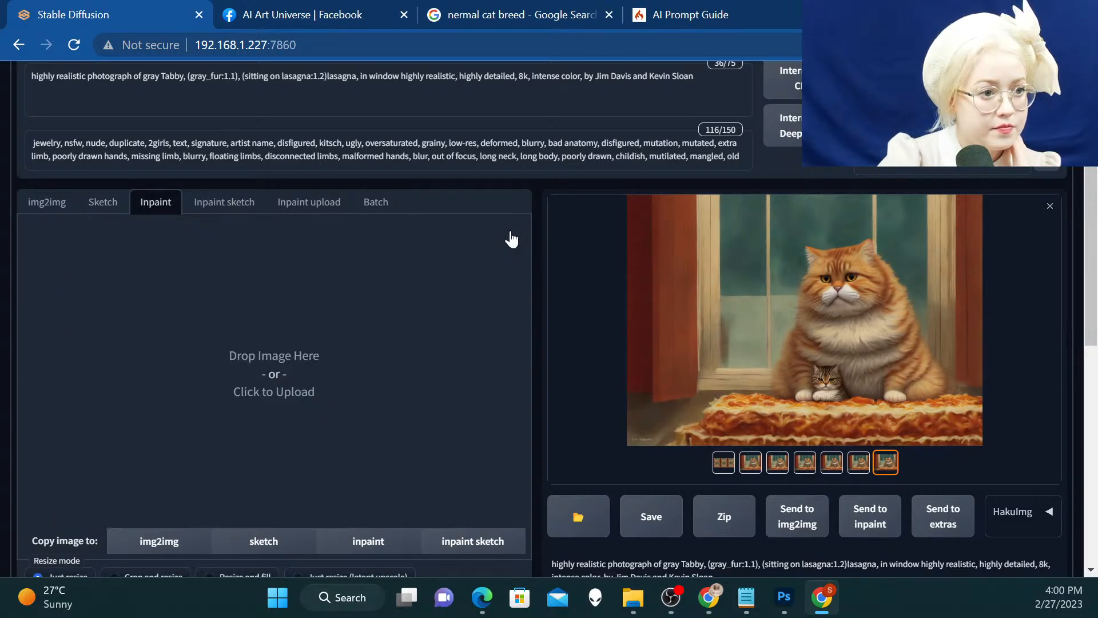
{"action": "left_click", "coordinate": [851, 506]}
{"action": "scroll", "coordinate": [545, 409], "scroll_direction": "down", "scroll_amount": 3}
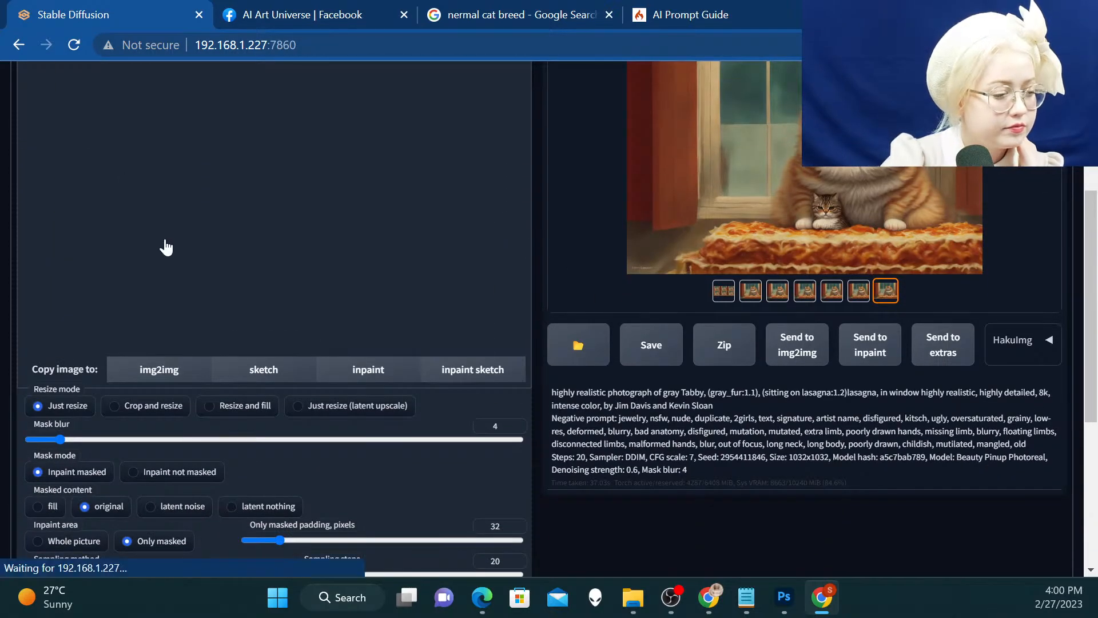
{"action": "scroll", "coordinate": [469, 138], "scroll_direction": "up", "scroll_amount": 3}
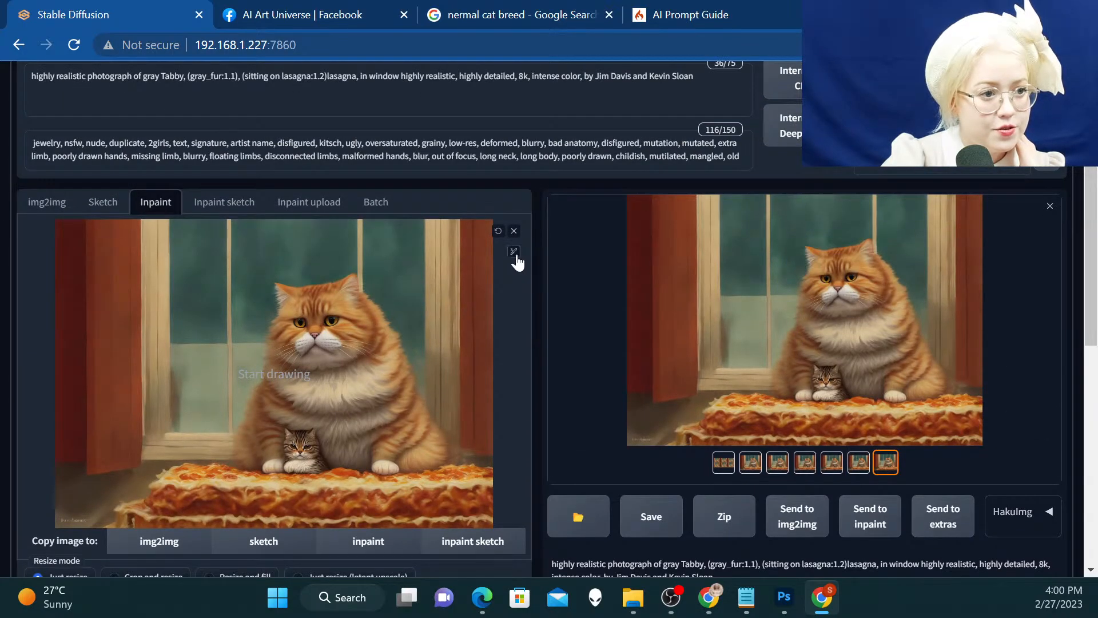
Enlarge the mask brush to nearly its maximum size and paint the inpaint mask over the whole lasagna beneath the cats
{"action": "left_click", "coordinate": [514, 253]}
{"action": "left_click_drag", "start_coordinate": [441, 258], "coordinate": [497, 257]}
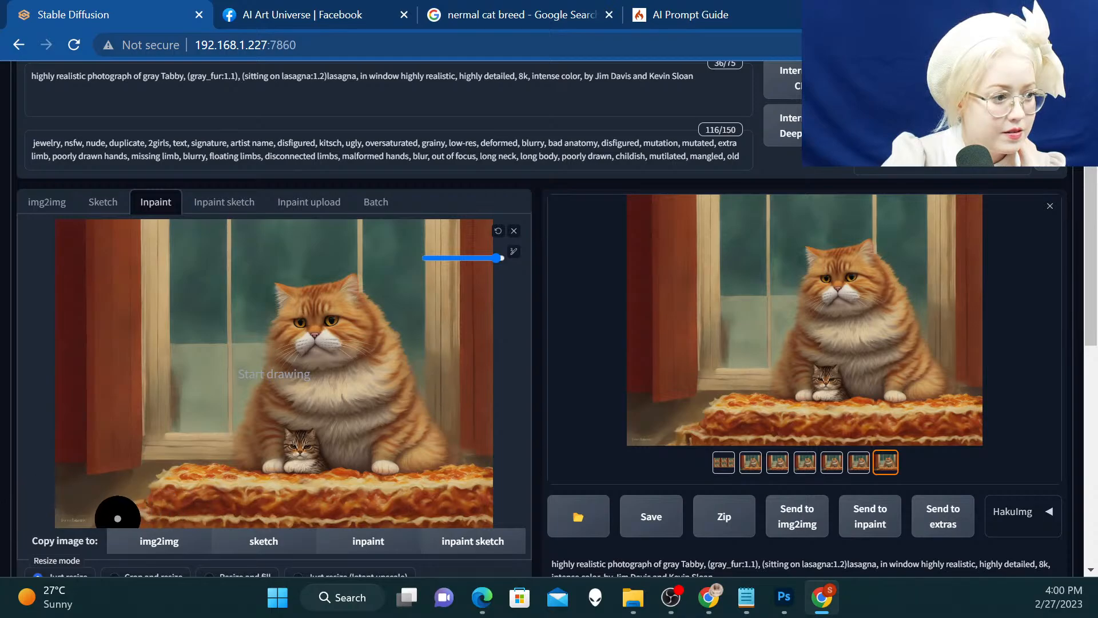
{"action": "mouse_move", "coordinate": [118, 509]}
{"action": "left_mouse_down"}
{"action": "mouse_move", "coordinate": [180, 477]}
{"action": "mouse_move", "coordinate": [276, 492]}
{"action": "mouse_move", "coordinate": [478, 489]}
{"action": "mouse_move", "coordinate": [474, 513]}
{"action": "mouse_move", "coordinate": [441, 521]}
{"action": "mouse_move", "coordinate": [143, 505]}
{"action": "left_mouse_up"}
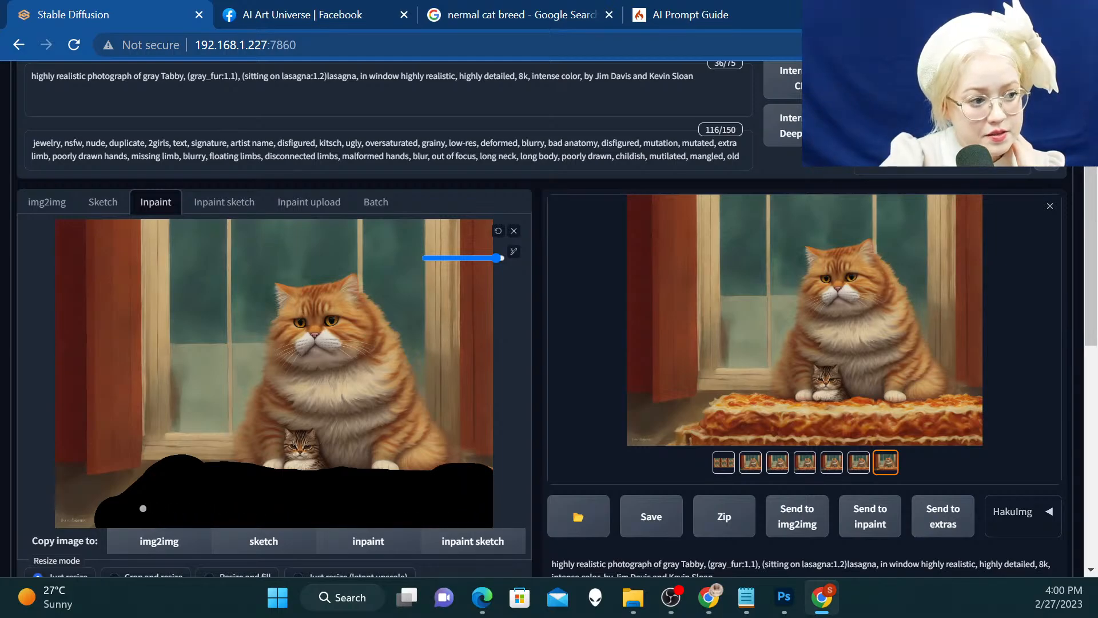
Remove everything before "lasagna, in window" from the prompt and generate a batch with the lasagna inpainted
{"action": "scroll", "coordinate": [132, 474], "scroll_direction": "up", "scroll_amount": 1}
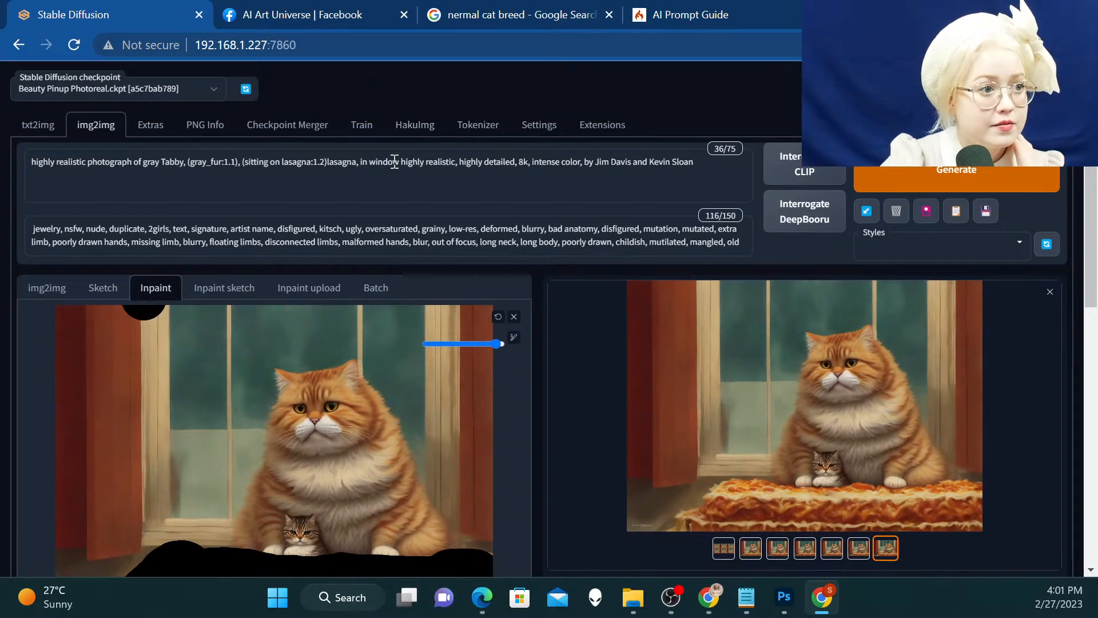
{"action": "left_click", "coordinate": [329, 162]}
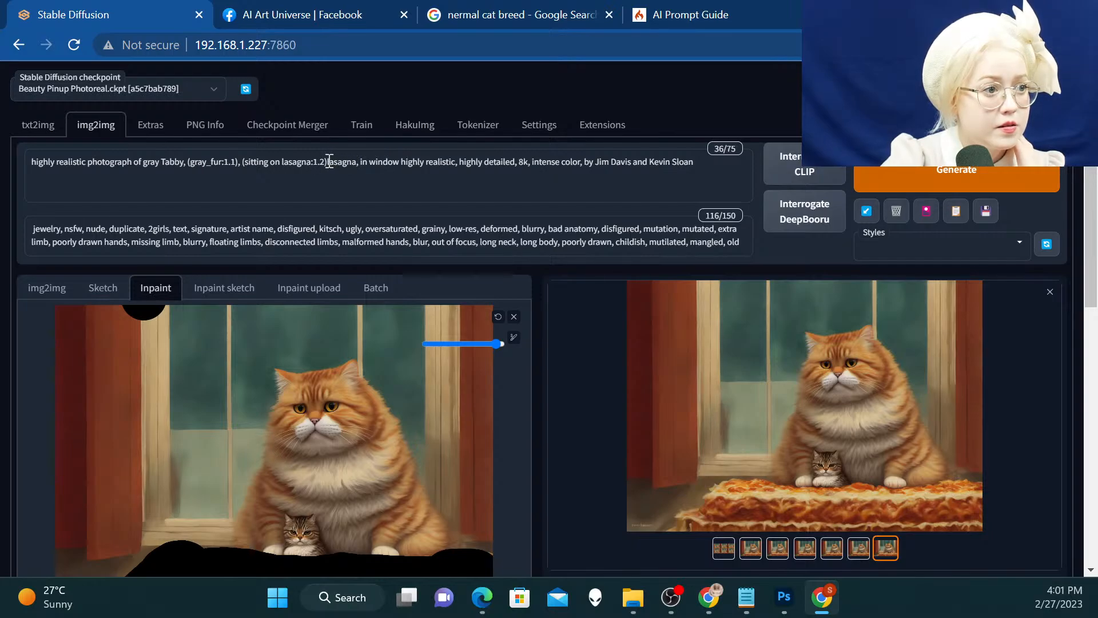
{"action": "left_click_drag", "start_coordinate": [328, 162], "coordinate": [25, 111]}
{"action": "key", "text": "BackSpace"}
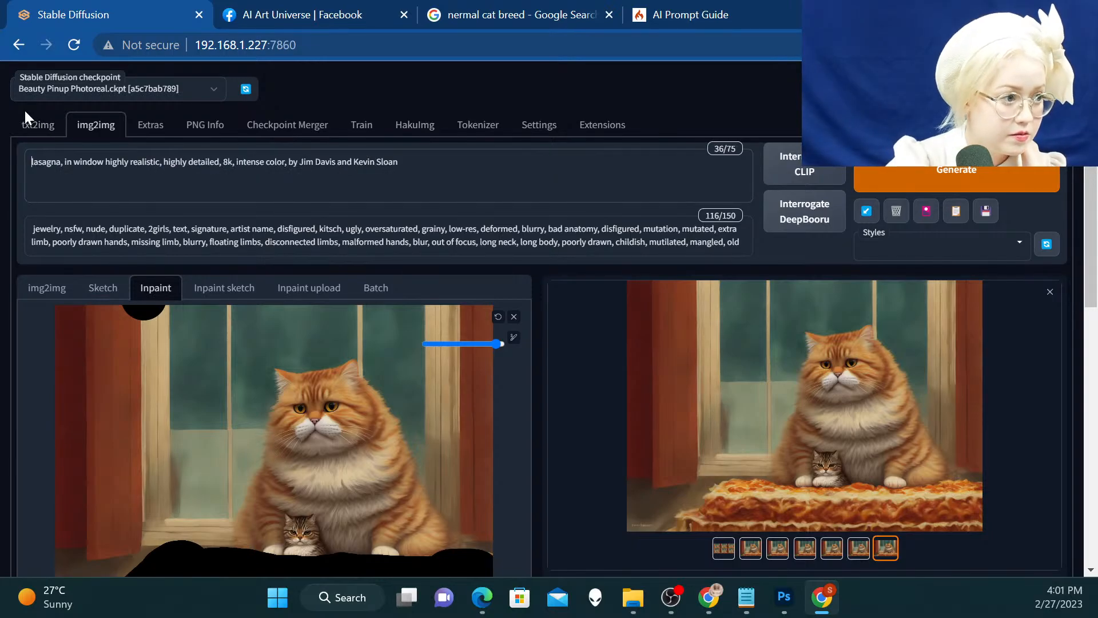
{"action": "left_click", "coordinate": [956, 175]}
{"action": "scroll", "coordinate": [961, 174], "scroll_direction": "down", "scroll_amount": 2}
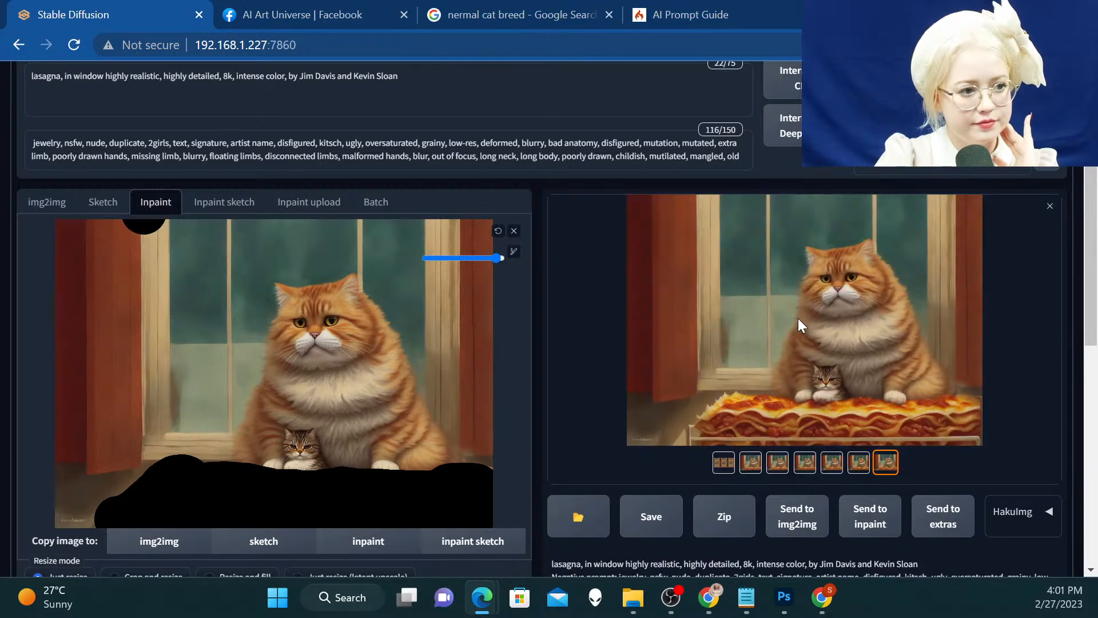
Browse the new lasagna variations at full size and save the one with melted cheese over the meat sauce as a PNG
{"action": "left_click", "coordinate": [798, 318]}
{"action": "key", "text": "Right"}
{"action": "key", "text": "Right"}
{"action": "key", "text": "Right"}
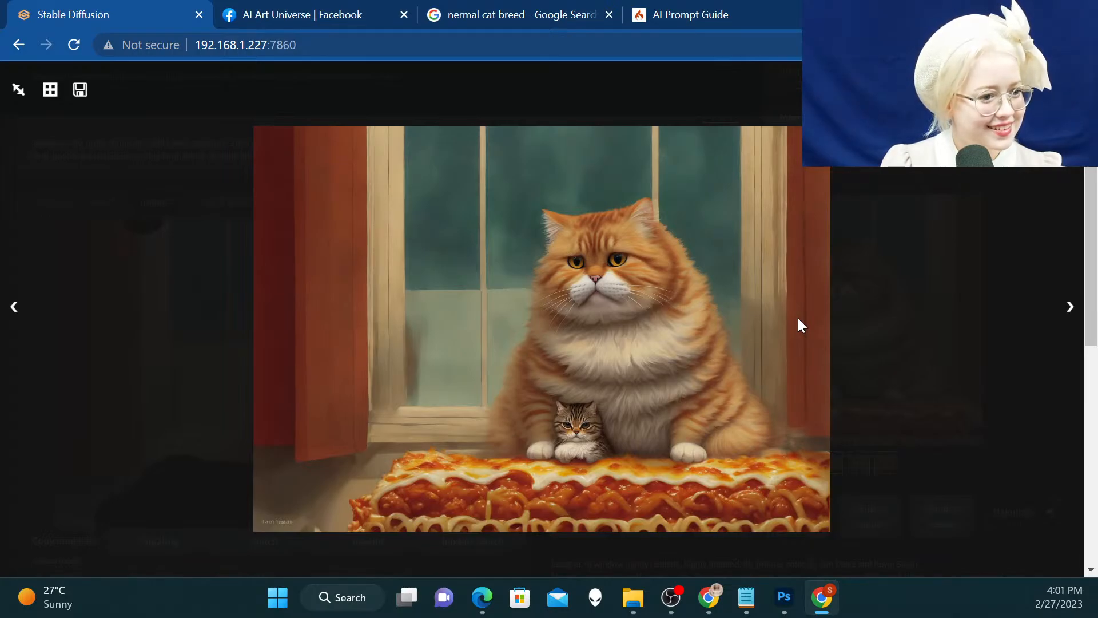
{"action": "right_click", "coordinate": [798, 325]}
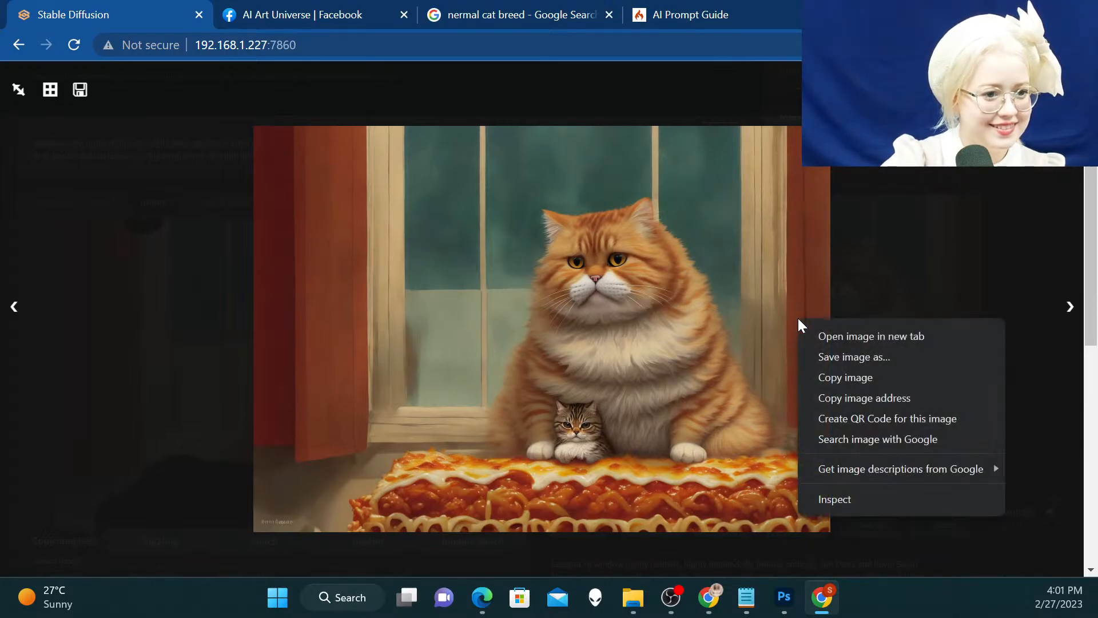
{"action": "left_click", "coordinate": [853, 356]}
{"action": "left_click", "coordinate": [733, 495]}
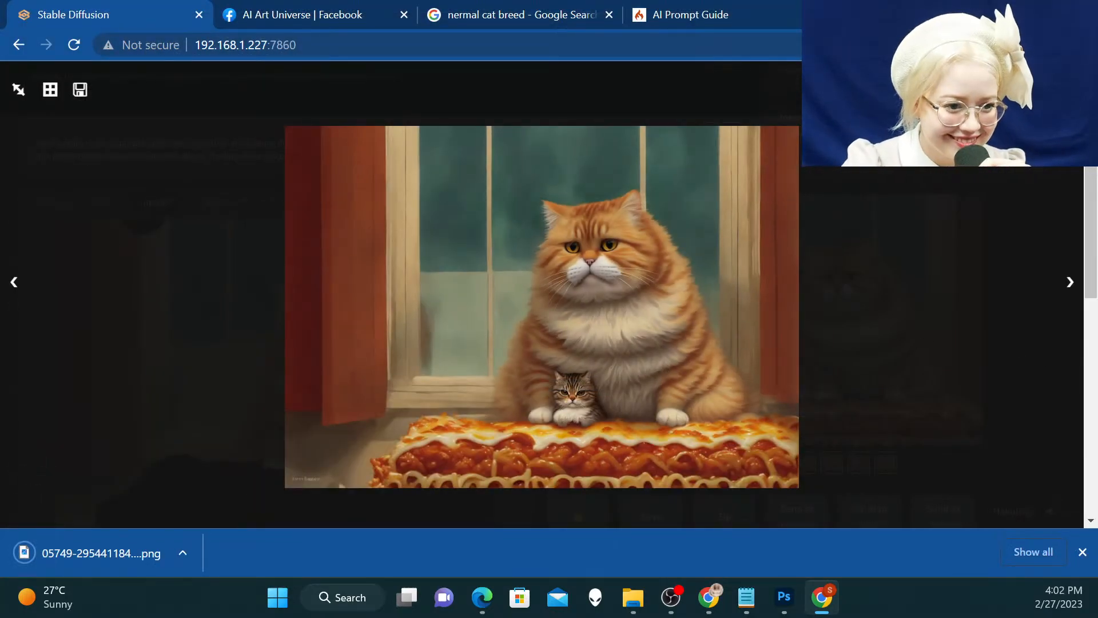
{"action": "left_click", "coordinate": [1083, 552]}
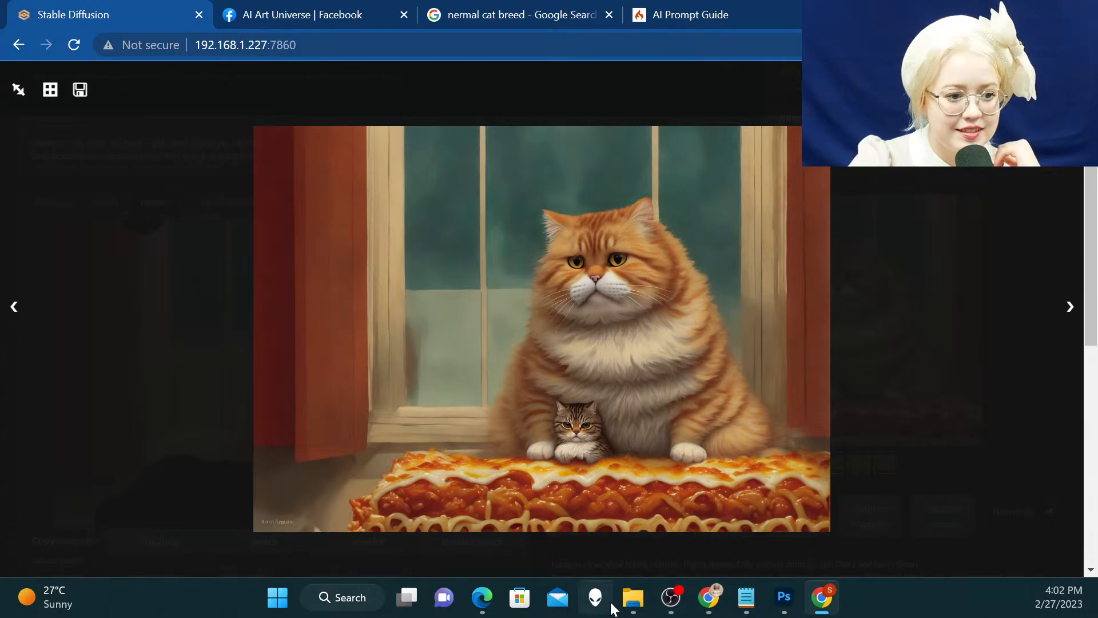
In File Explorer, open the Medium folder of the Garfield project under Pictures, Projects, _IP
{"action": "left_click", "coordinate": [639, 604]}
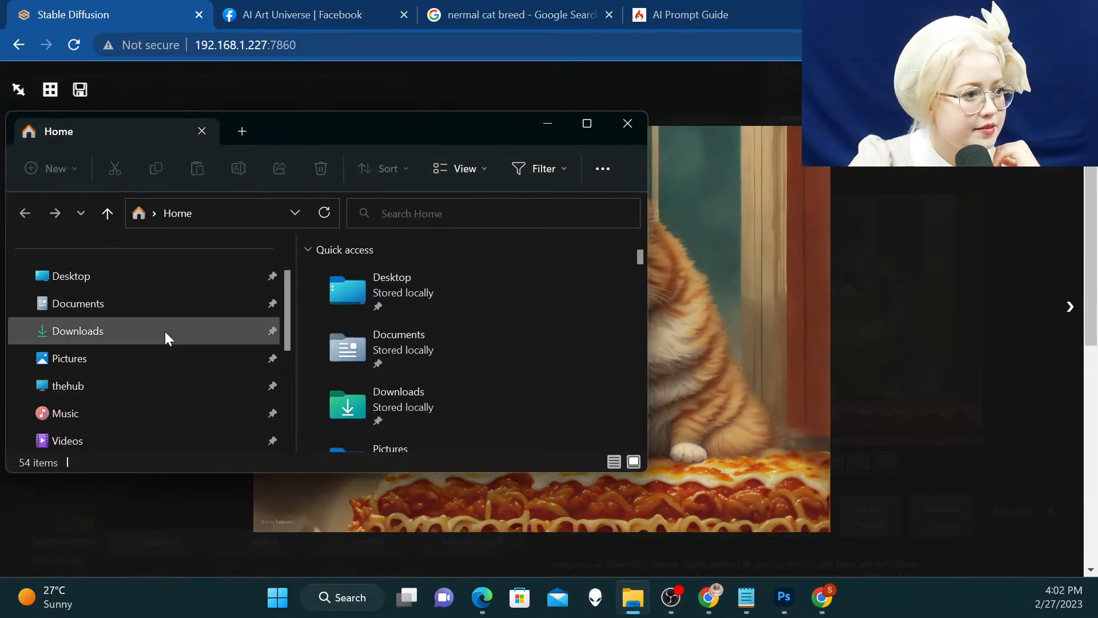
{"action": "scroll", "coordinate": [163, 330], "scroll_direction": "down", "scroll_amount": 1}
{"action": "left_click", "coordinate": [114, 302]}
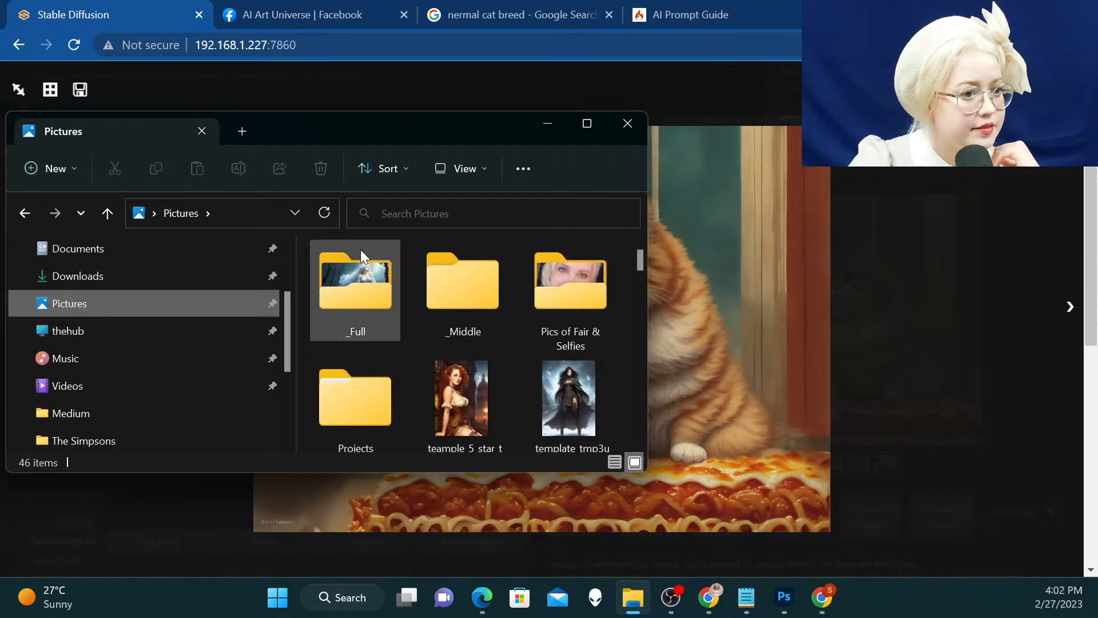
{"action": "scroll", "coordinate": [401, 283], "scroll_direction": "down", "scroll_amount": 2}
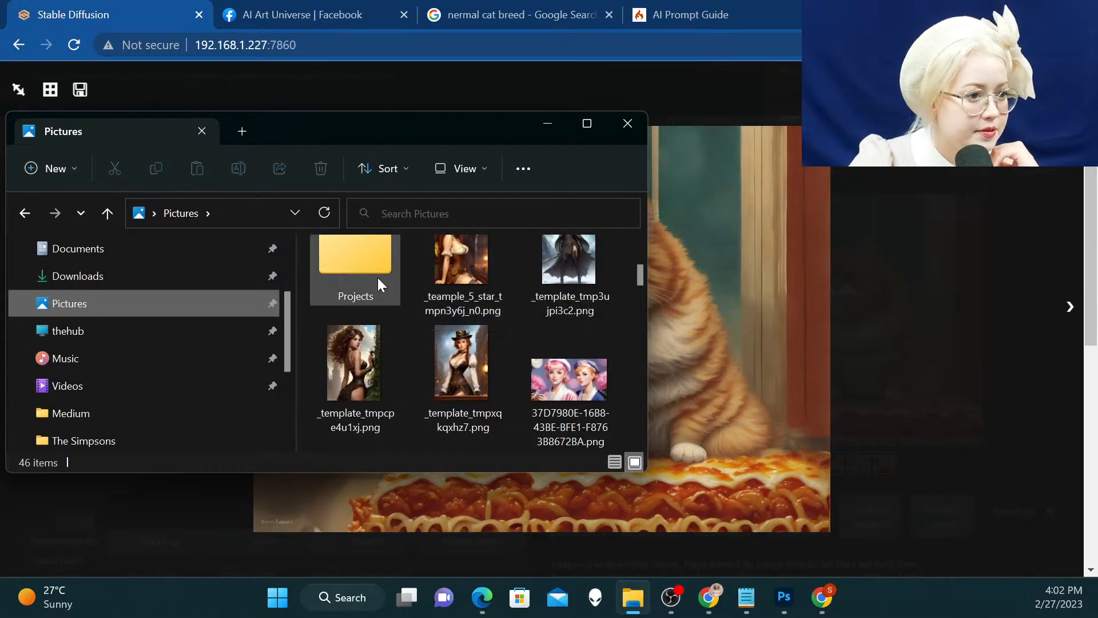
{"action": "double_click", "coordinate": [372, 275]}
{"action": "double_click", "coordinate": [326, 273]}
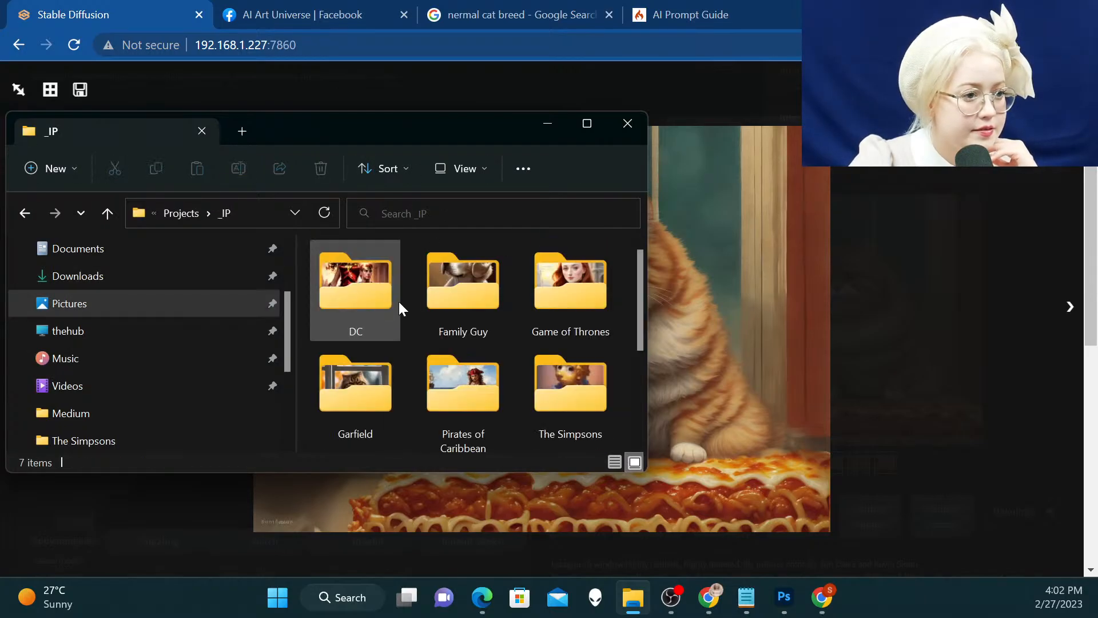
{"action": "double_click", "coordinate": [320, 355]}
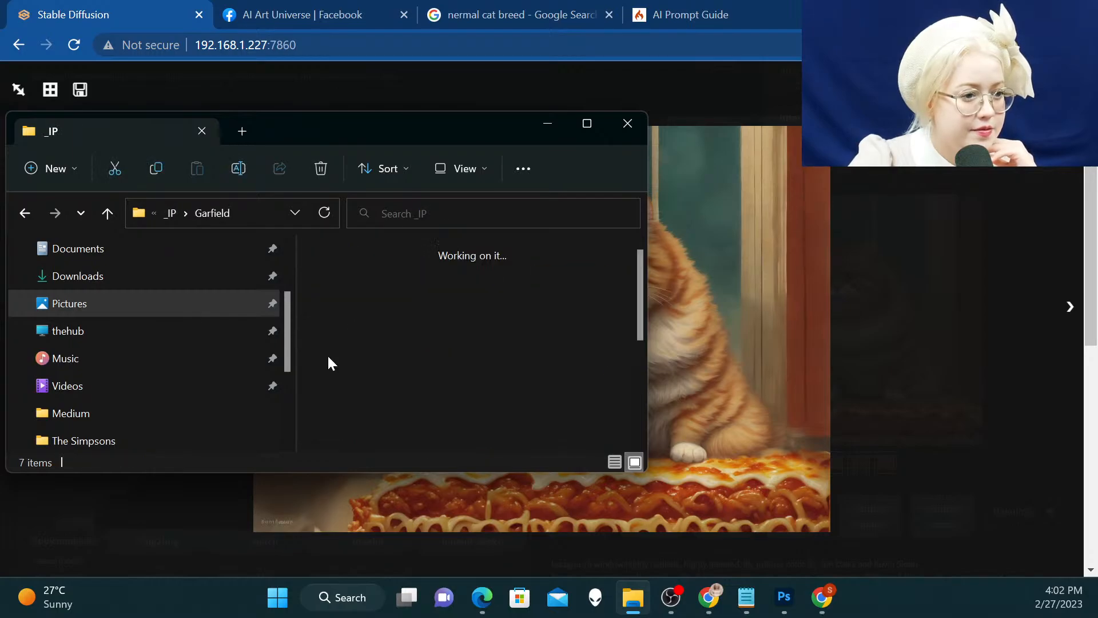
{"action": "double_click", "coordinate": [372, 289]}
Look through the saved lasagna cat images in the Medium folder for near-duplicates
{"action": "left_click", "coordinate": [353, 278]}
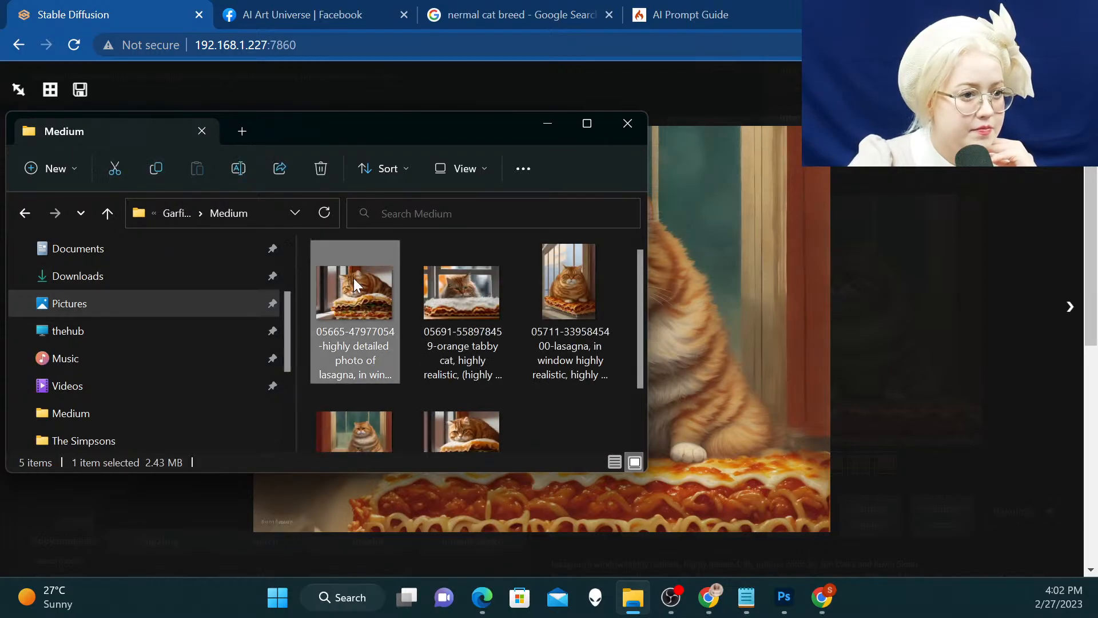
{"action": "scroll", "coordinate": [513, 266], "scroll_direction": "down", "scroll_amount": 2}
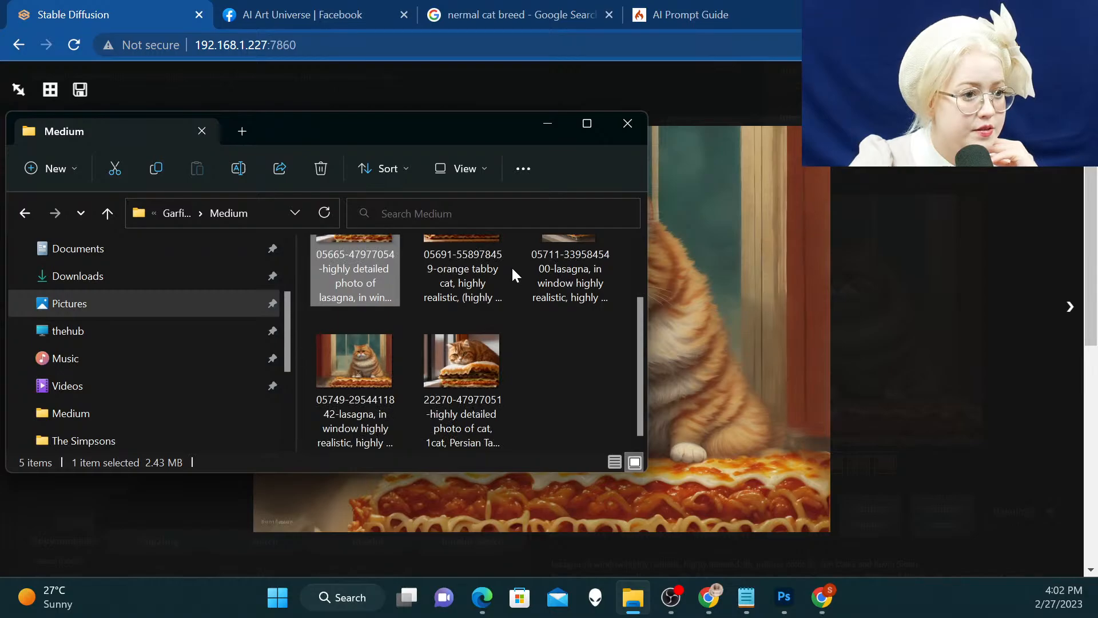
{"action": "scroll", "coordinate": [512, 266], "scroll_direction": "up", "scroll_amount": 2}
{"action": "scroll", "coordinate": [419, 335], "scroll_direction": "down", "scroll_amount": 2}
{"action": "left_click", "coordinate": [420, 335]}
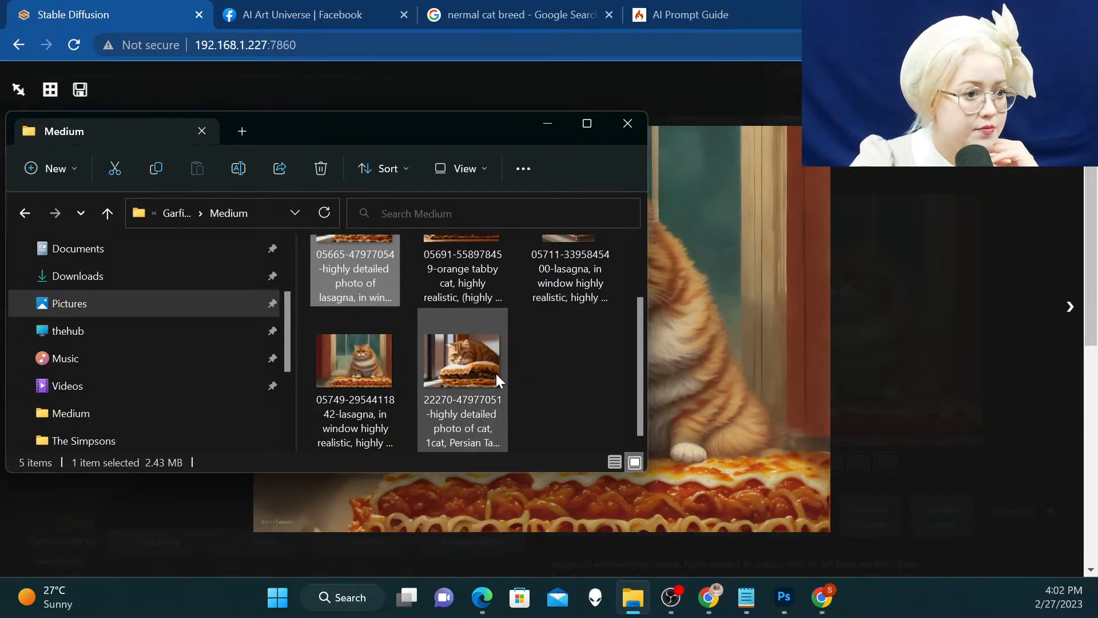
{"action": "scroll", "coordinate": [451, 365], "scroll_direction": "up", "scroll_amount": 2}
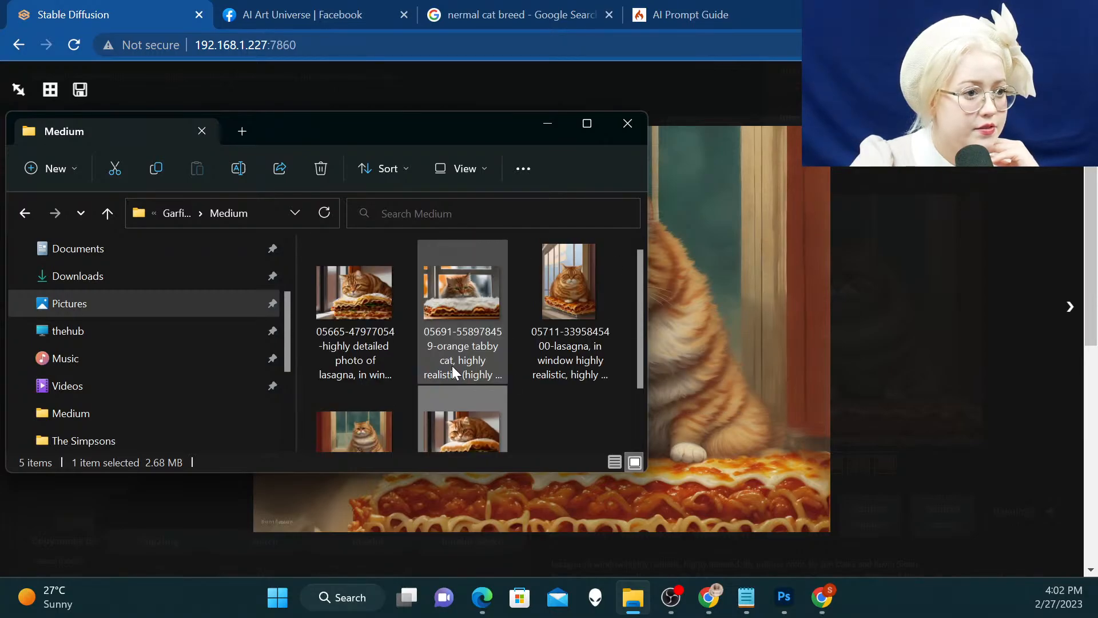
{"action": "scroll", "coordinate": [471, 386], "scroll_direction": "down", "scroll_amount": 2}
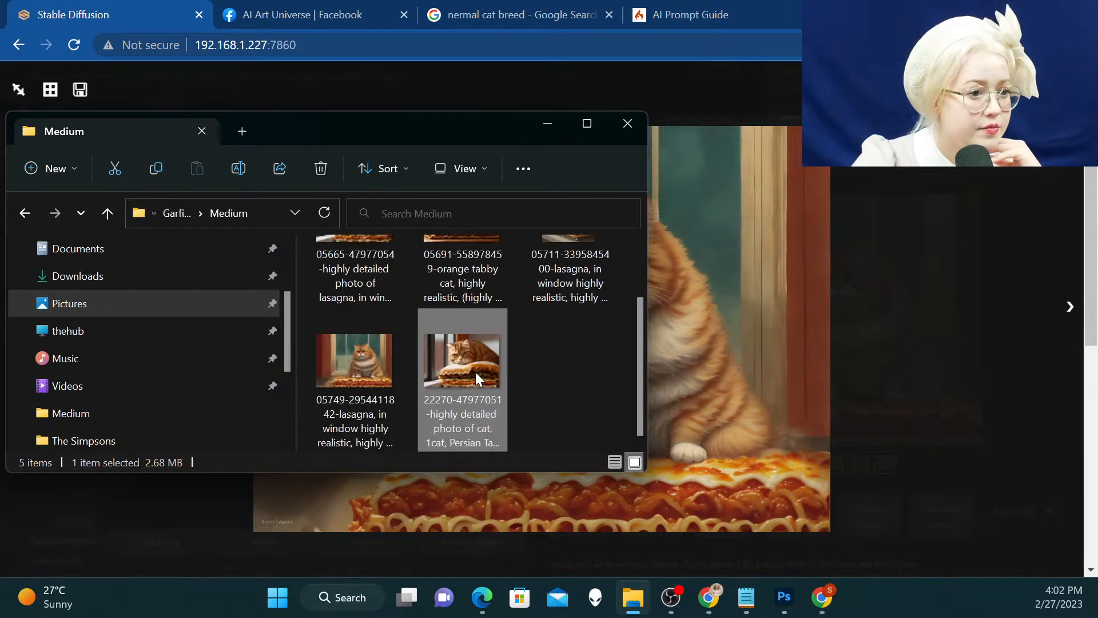
{"action": "double_click", "coordinate": [459, 341]}
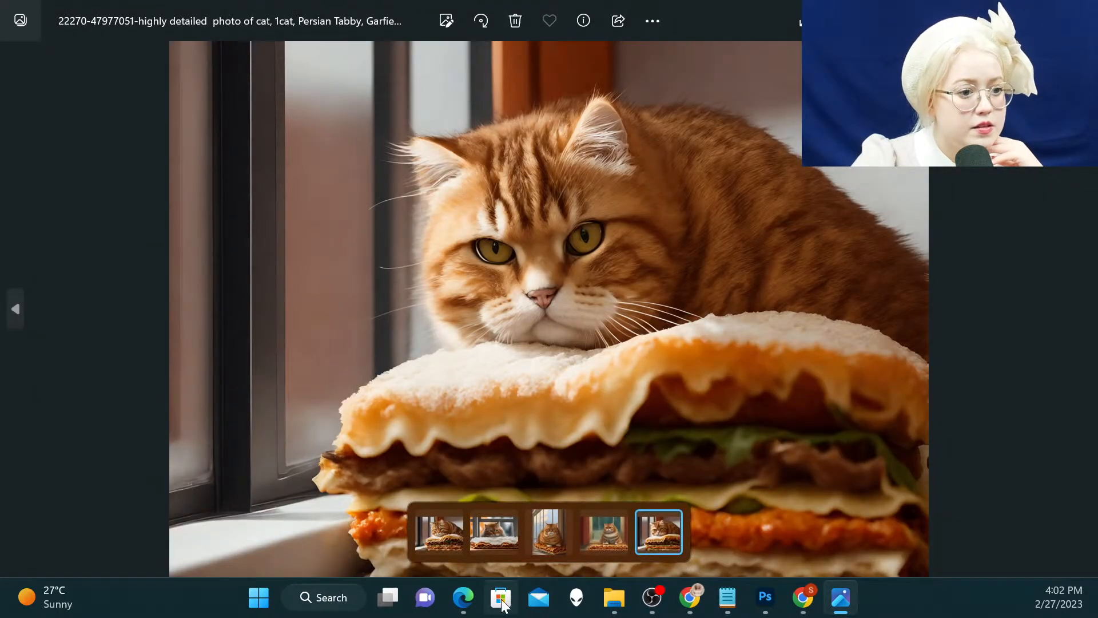
{"action": "left_click", "coordinate": [423, 534]}
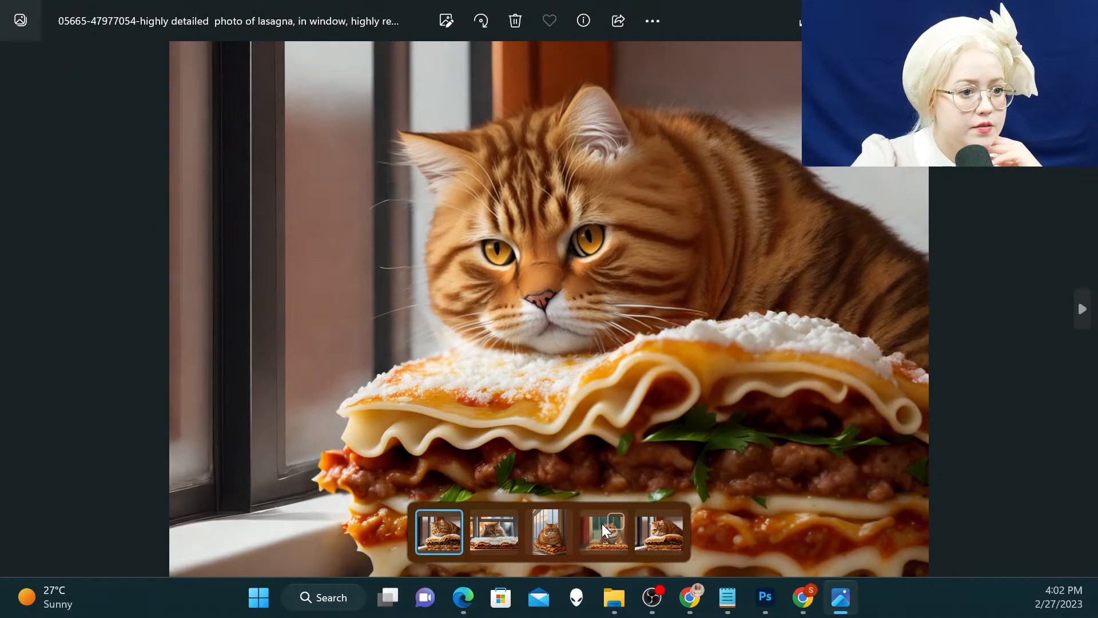
{"action": "left_click", "coordinate": [660, 538]}
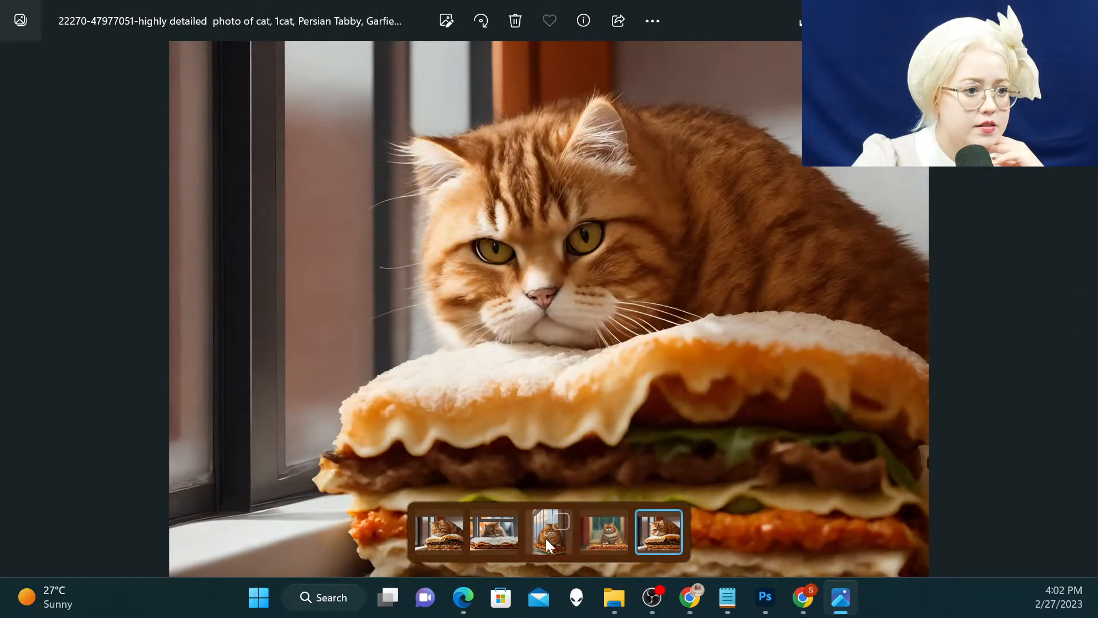
{"action": "left_click", "coordinate": [440, 537]}
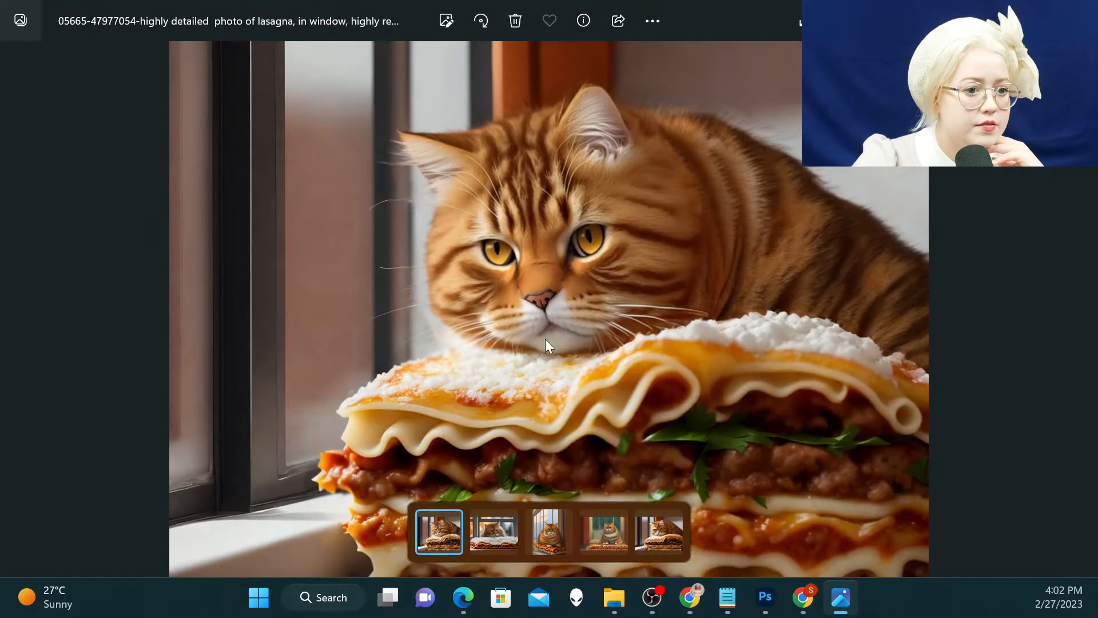
{"action": "left_click", "coordinate": [671, 533]}
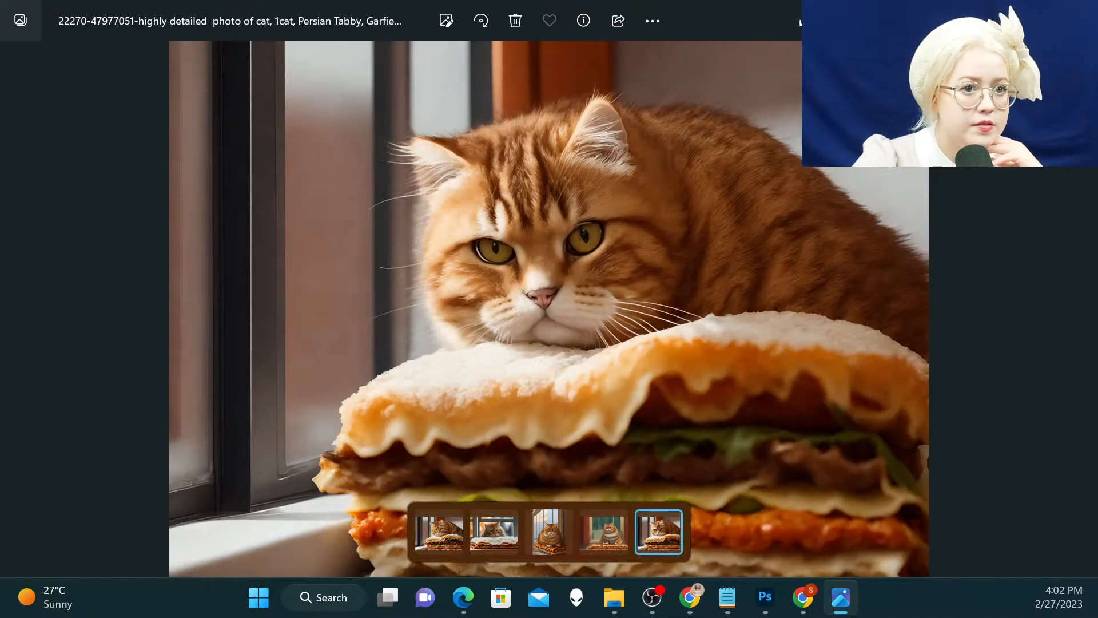
{"action": "left_click", "coordinate": [513, 21]}
{"action": "left_click", "coordinate": [502, 356]}
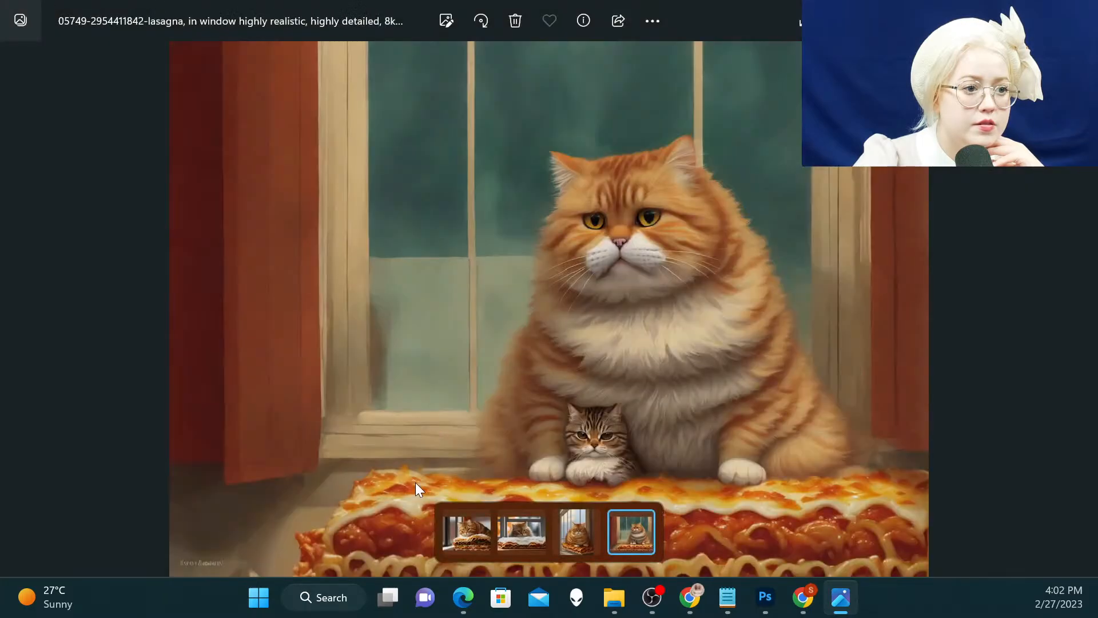
{"action": "left_click", "coordinate": [480, 528]}
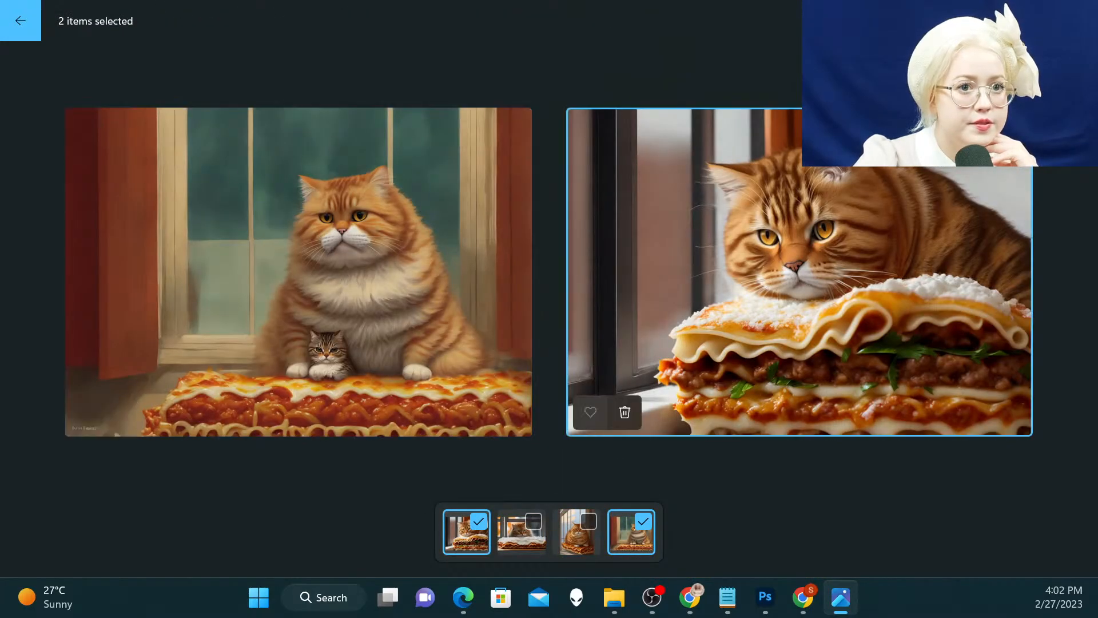
{"action": "left_click", "coordinate": [1080, 16]}
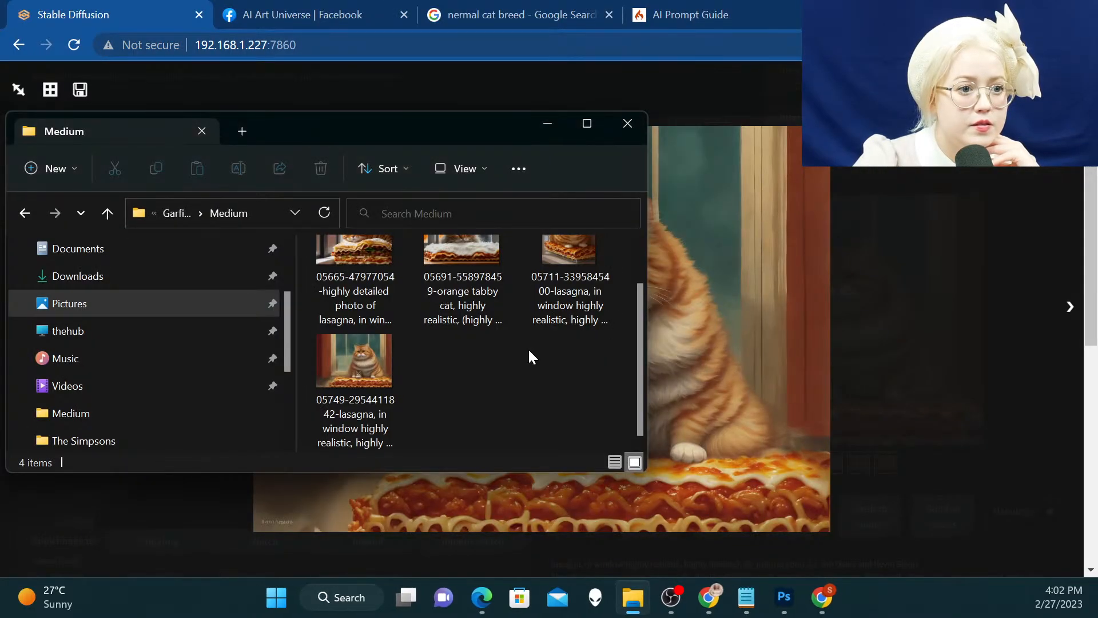
{"action": "double_click", "coordinate": [341, 250]}
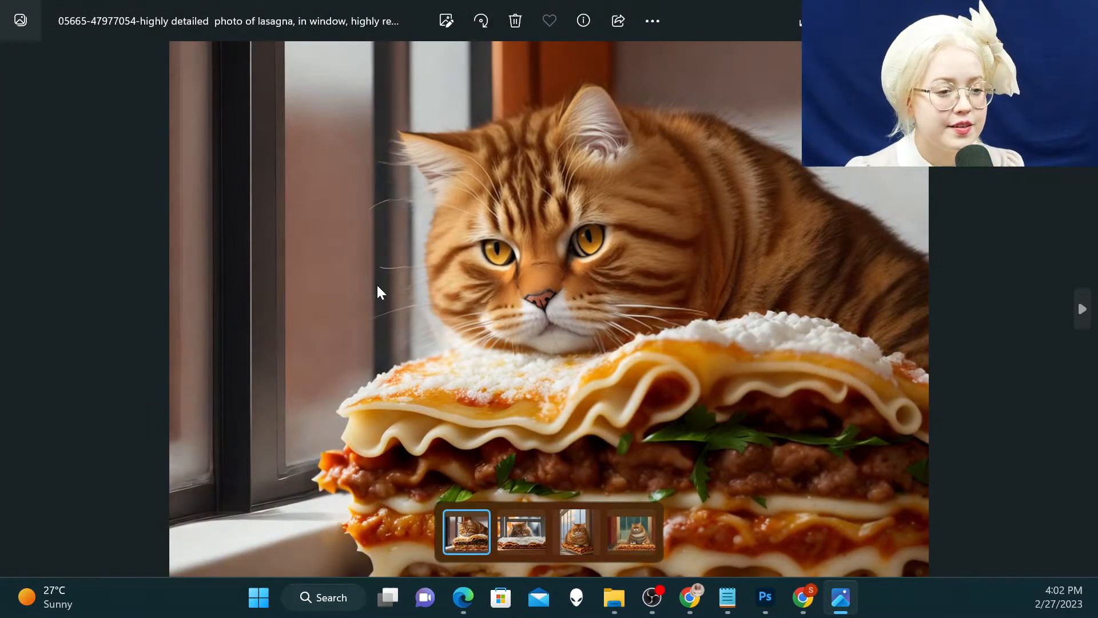
{"action": "key", "text": "Right"}
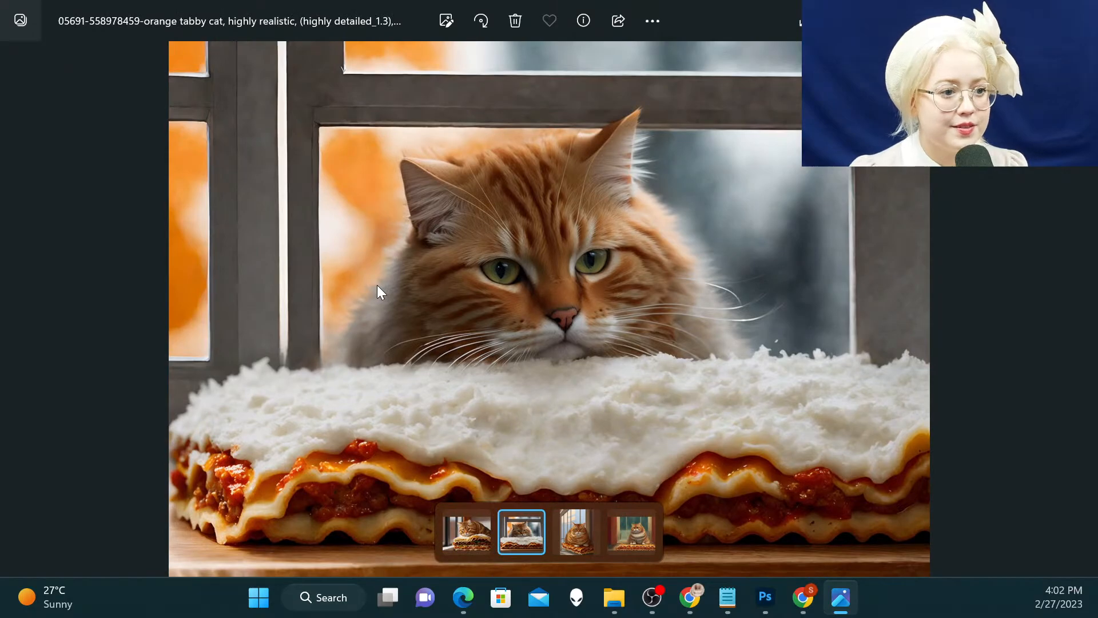
{"action": "key", "text": "Right"}
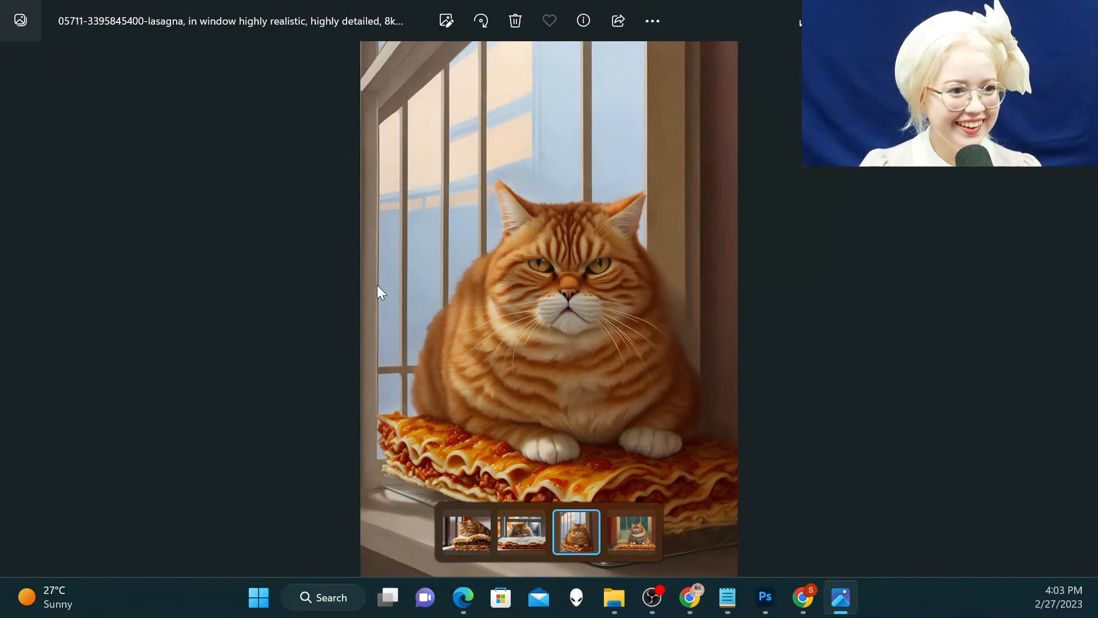
{"action": "key", "text": "Right"}
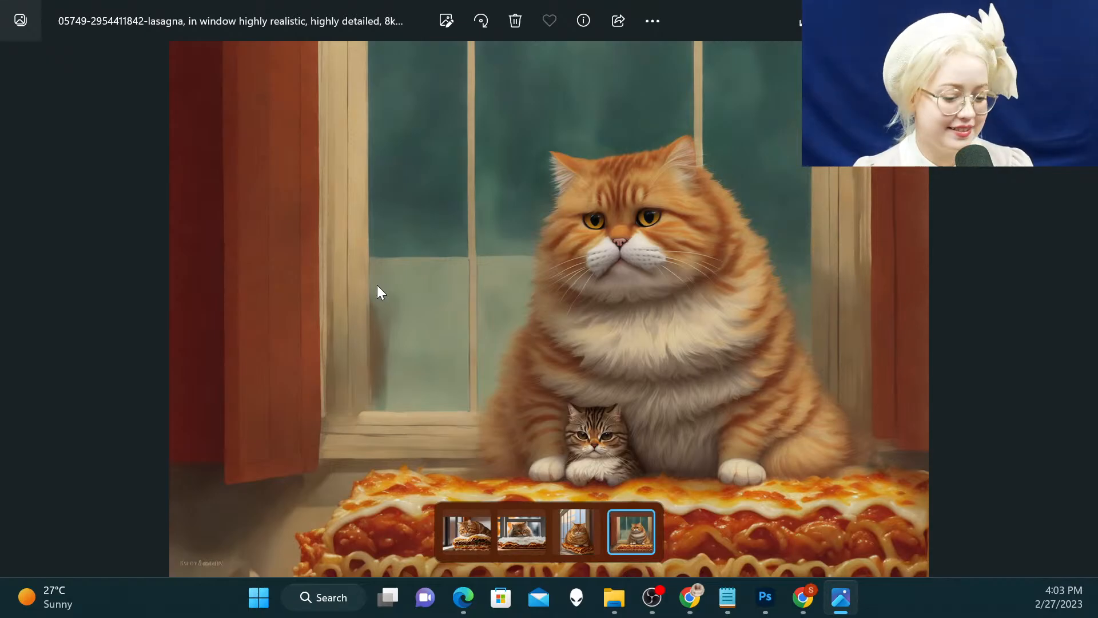
{"action": "key", "text": "Left"}
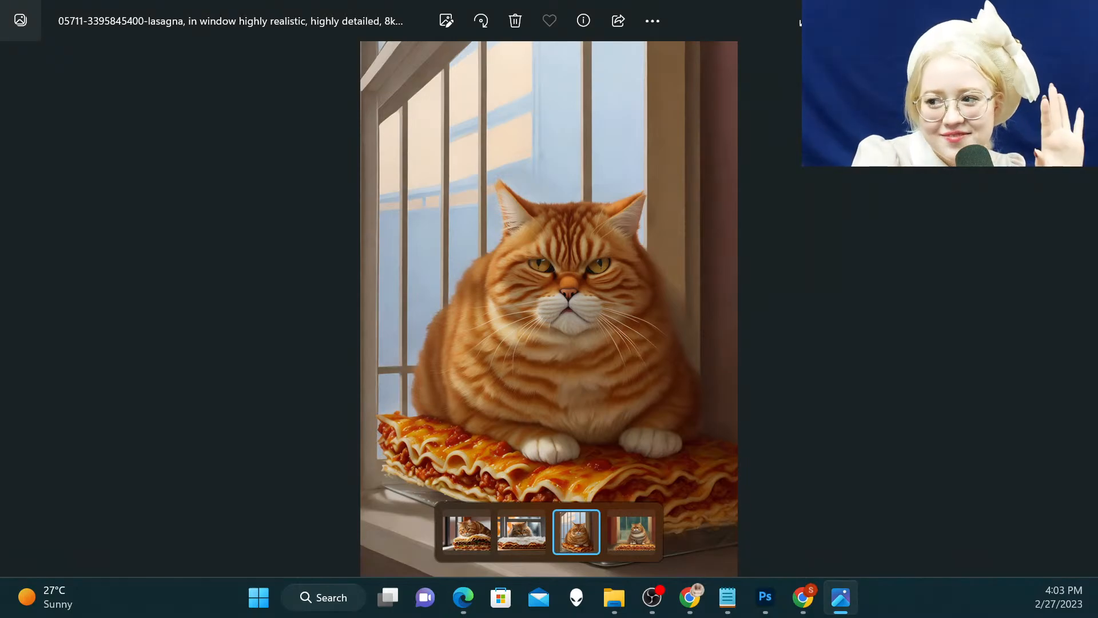
{"action": "key", "text": "alt+Tab"}
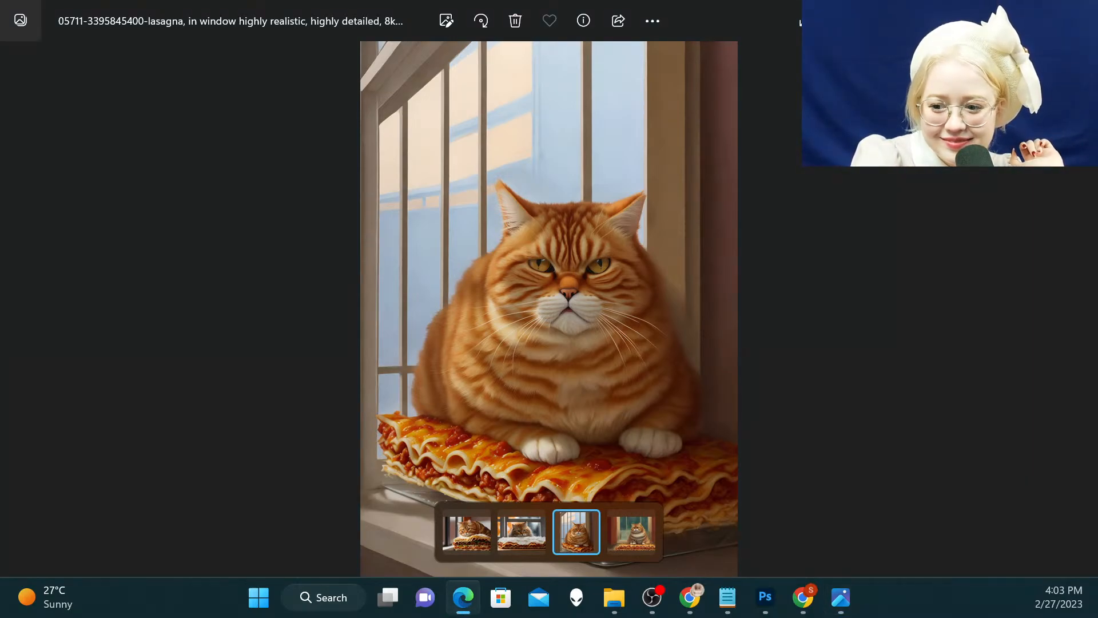